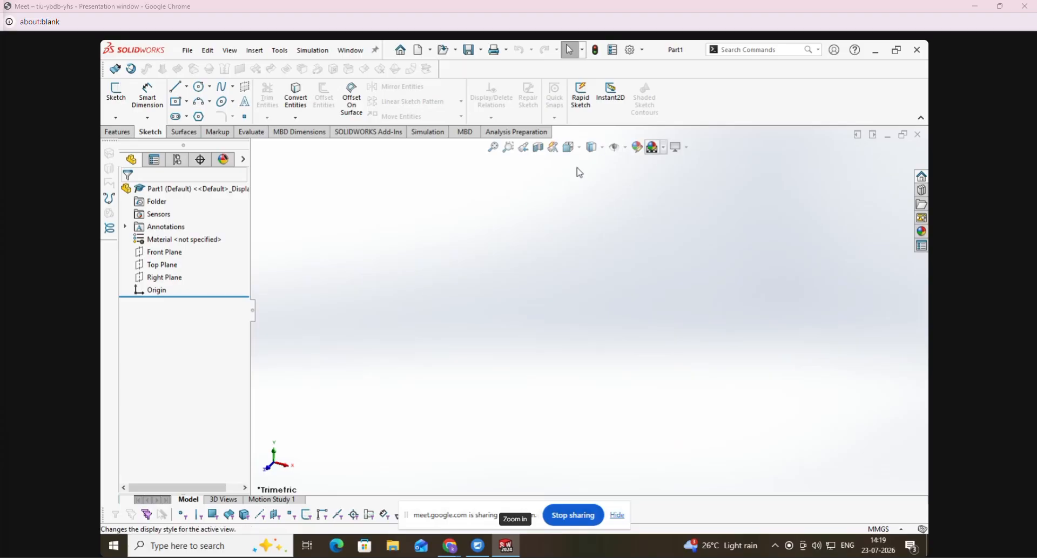
- Start a new sketch on the Front Plane
{"action": "left_click", "coordinate": [127, 95]}
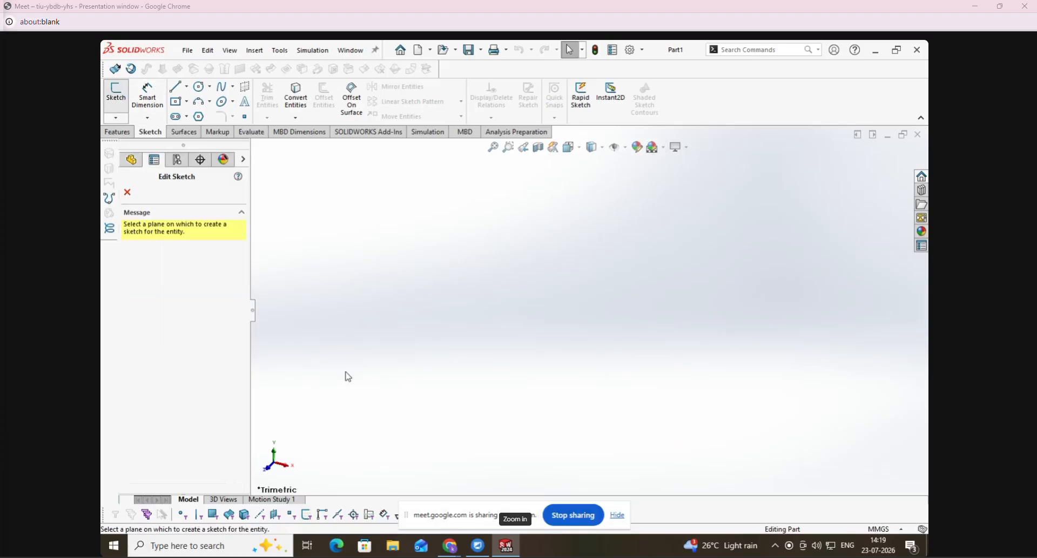
{"action": "left_click", "coordinate": [632, 294]}
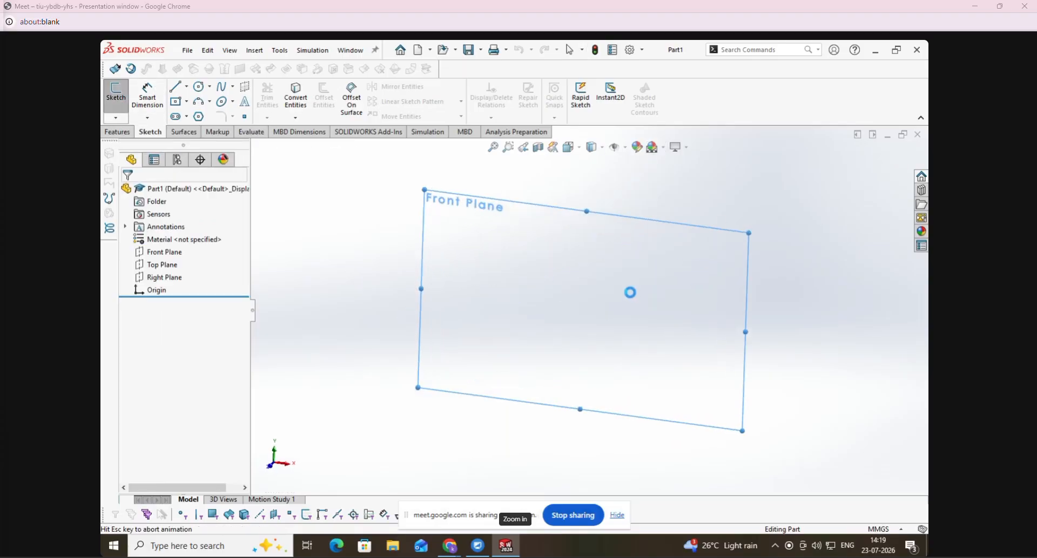
{"action": "left_click", "coordinate": [188, 89]}
{"action": "left_click", "coordinate": [189, 89]}
{"action": "left_click", "coordinate": [209, 89]}
{"action": "left_click", "coordinate": [232, 88]}
{"action": "left_click", "coordinate": [186, 102]}
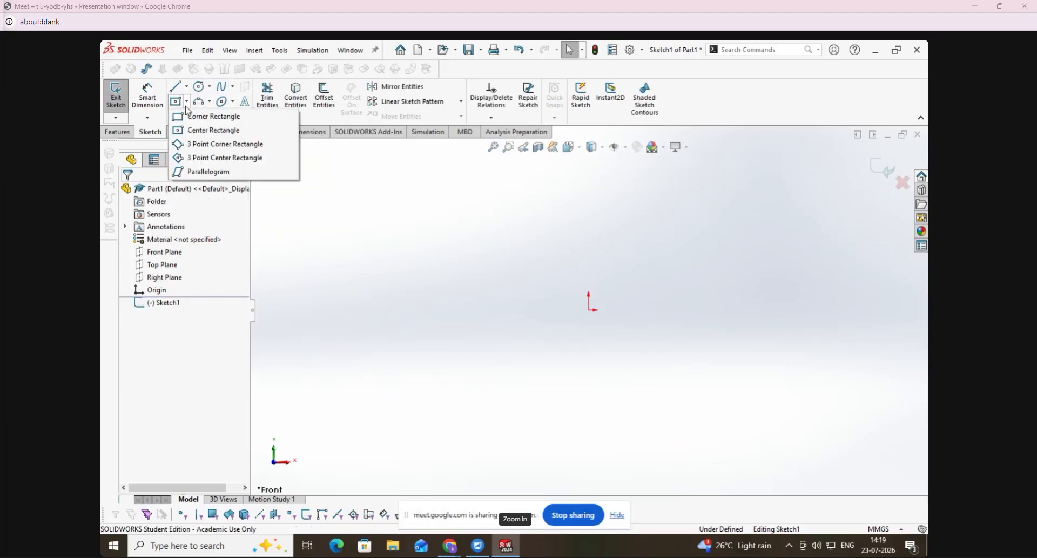
{"action": "left_click", "coordinate": [209, 103]}
{"action": "left_click", "coordinate": [232, 101]}
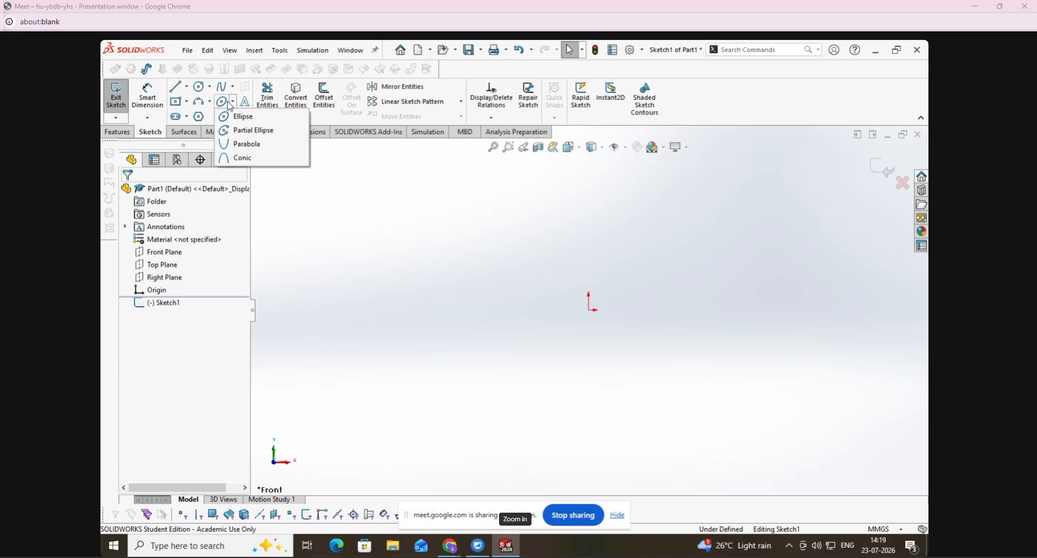
{"action": "left_click", "coordinate": [233, 101]}
{"action": "left_click", "coordinate": [233, 117]}
{"action": "left_click", "coordinate": [233, 102]}
{"action": "left_click", "coordinate": [234, 105]}
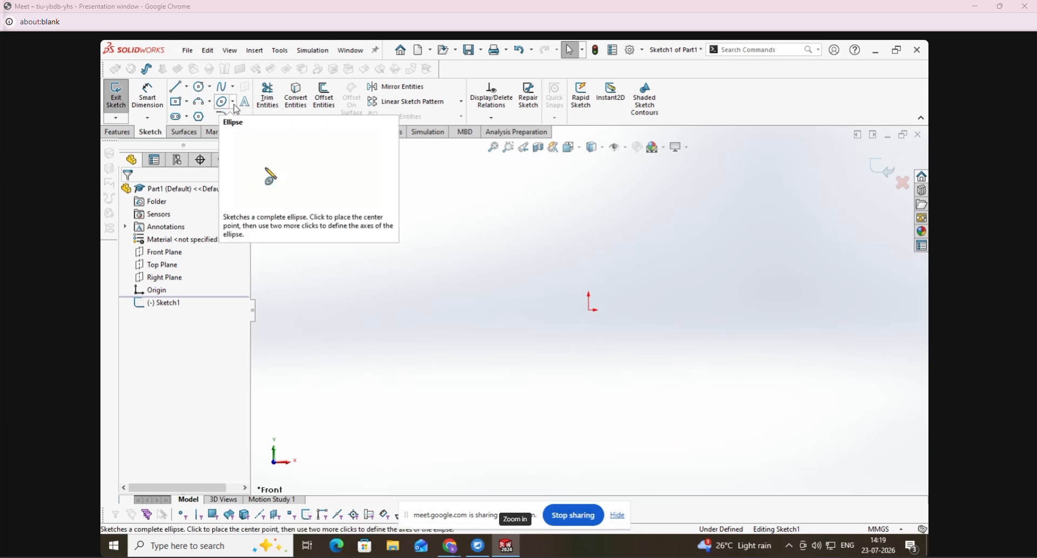
- Sketch a tall partial ellipse centred on the origin, with radii of about 13.7 mm and 3.9 mm and a small gap in its left side
{"action": "left_click", "coordinate": [233, 102]}
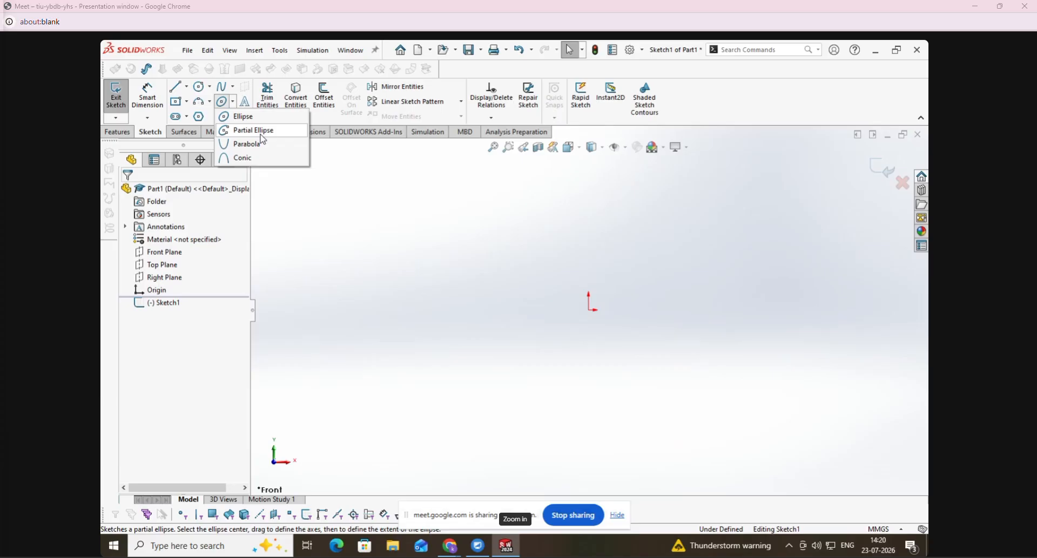
{"action": "left_click", "coordinate": [253, 130]}
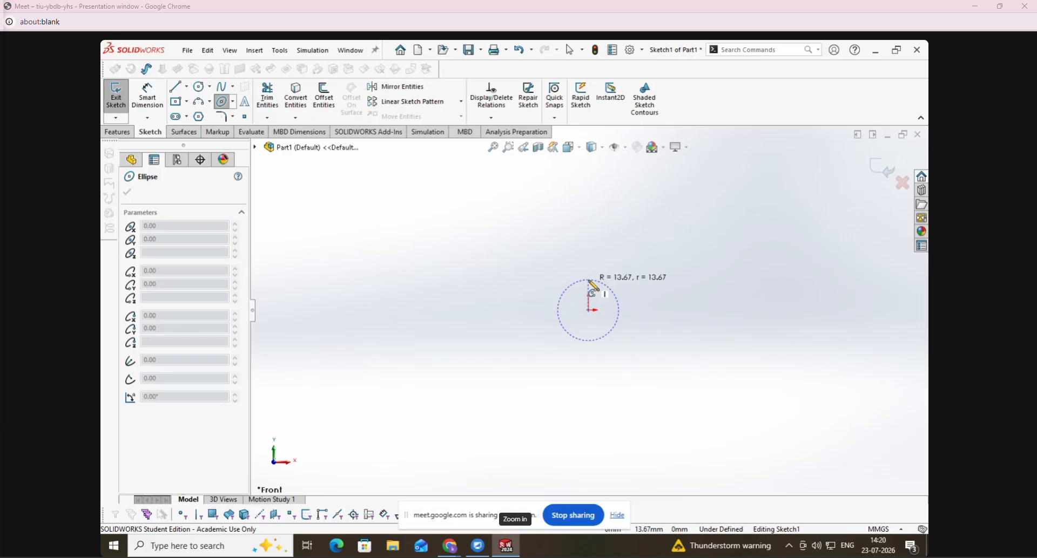
{"action": "left_click", "coordinate": [589, 280]}
{"action": "left_click", "coordinate": [579, 333]}
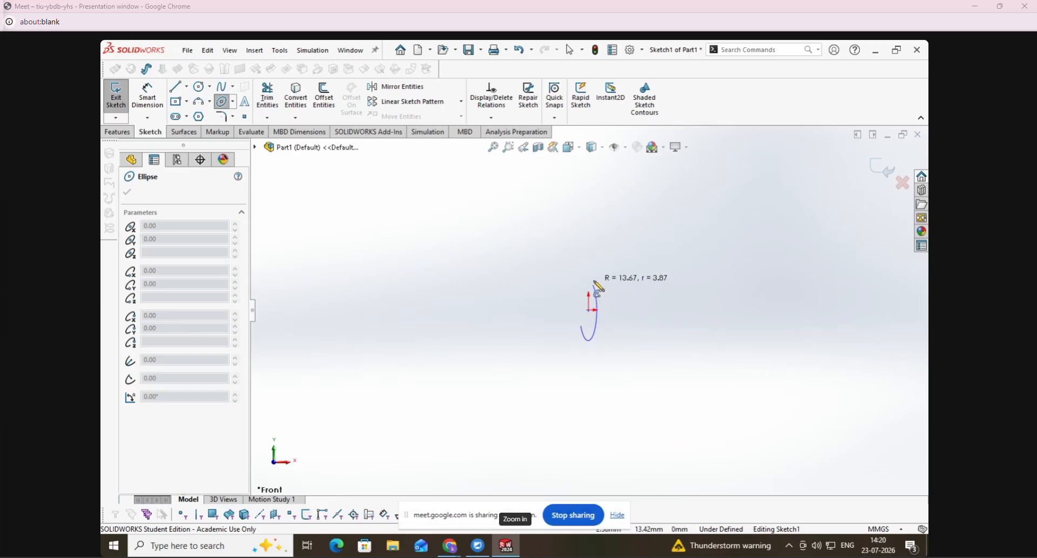
{"action": "left_click", "coordinate": [581, 304]}
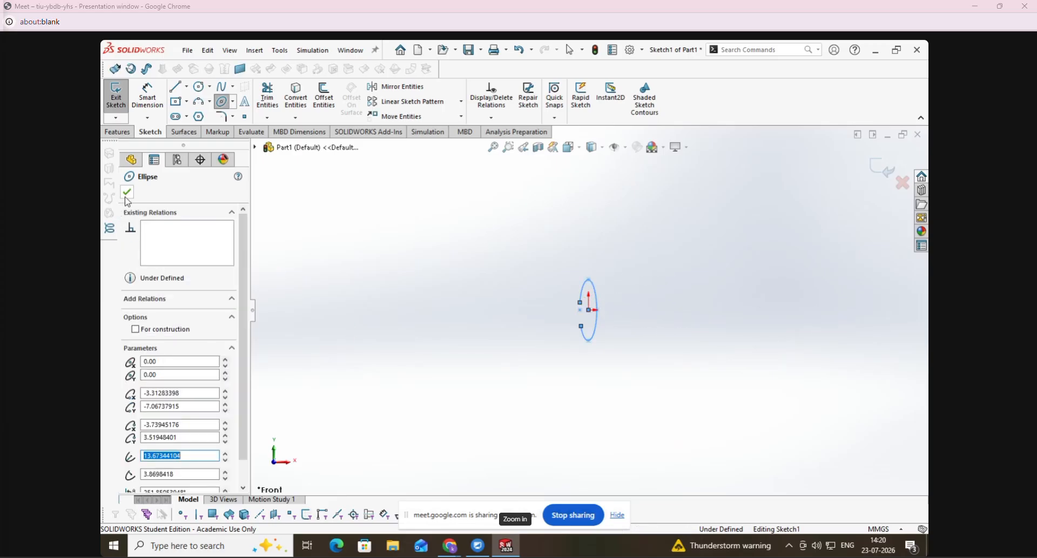
{"action": "key", "text": "Escape"}
- Sketch a wide partial ellipse left of the first, with radii of about 47.5 mm and 10.1 mm, and delete both ellipses
{"action": "left_click", "coordinate": [233, 101]}
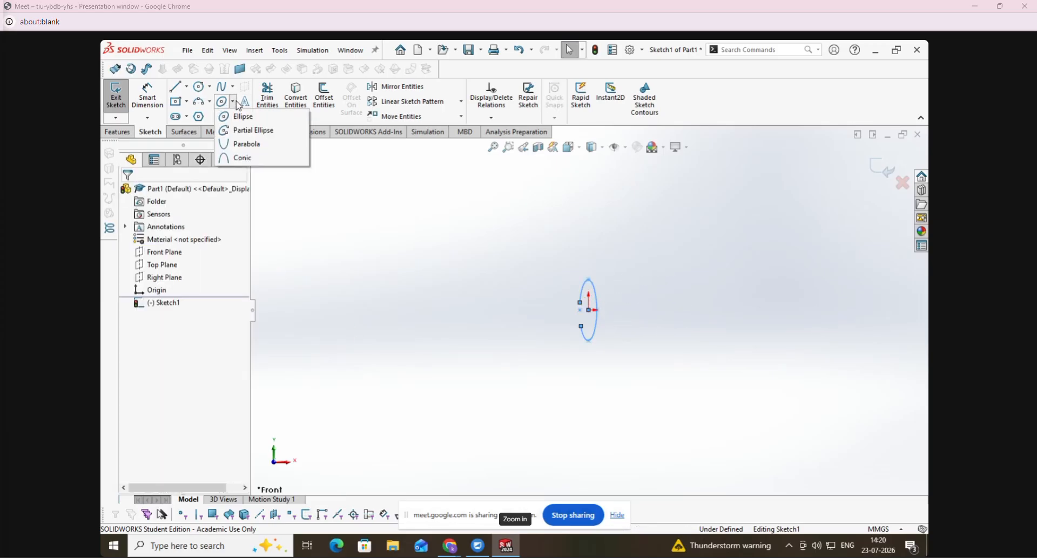
{"action": "left_click", "coordinate": [245, 130]}
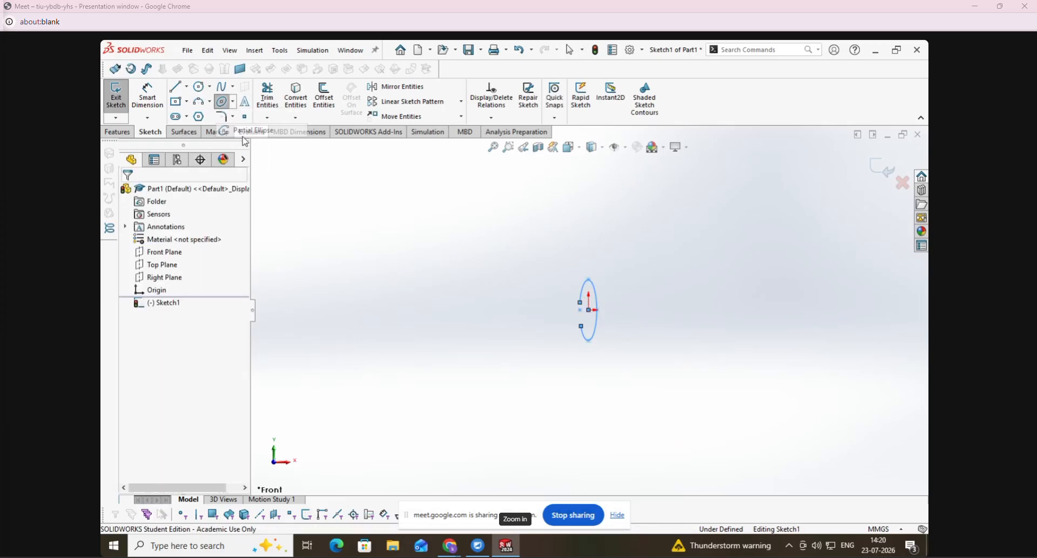
{"action": "left_click", "coordinate": [432, 275]}
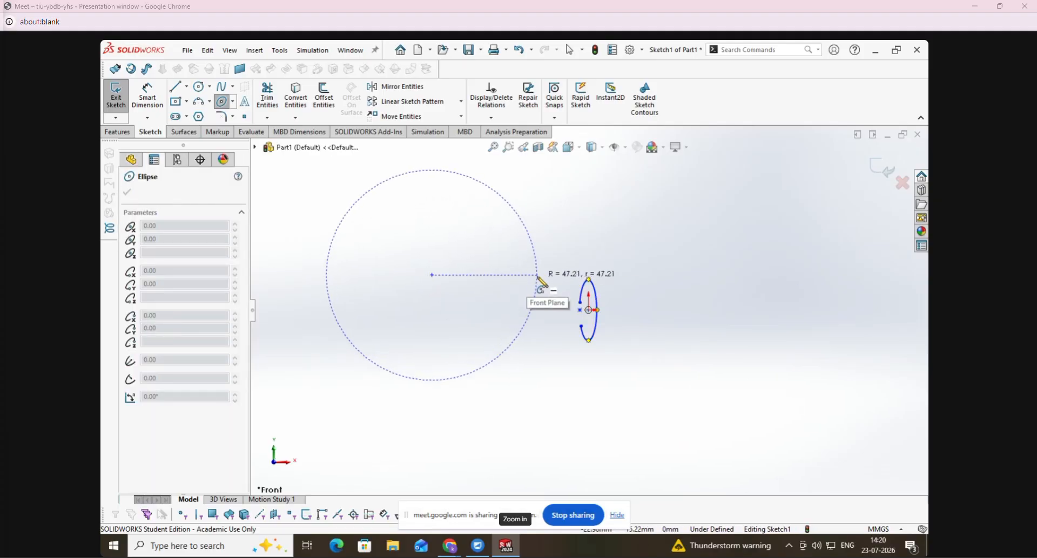
{"action": "left_click", "coordinate": [538, 276]}
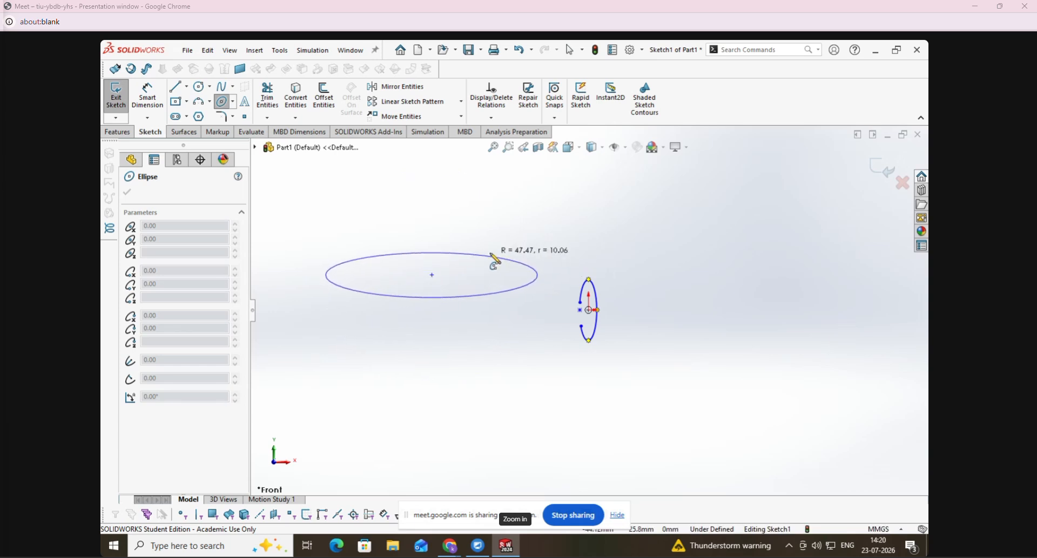
{"action": "left_click", "coordinate": [493, 259]}
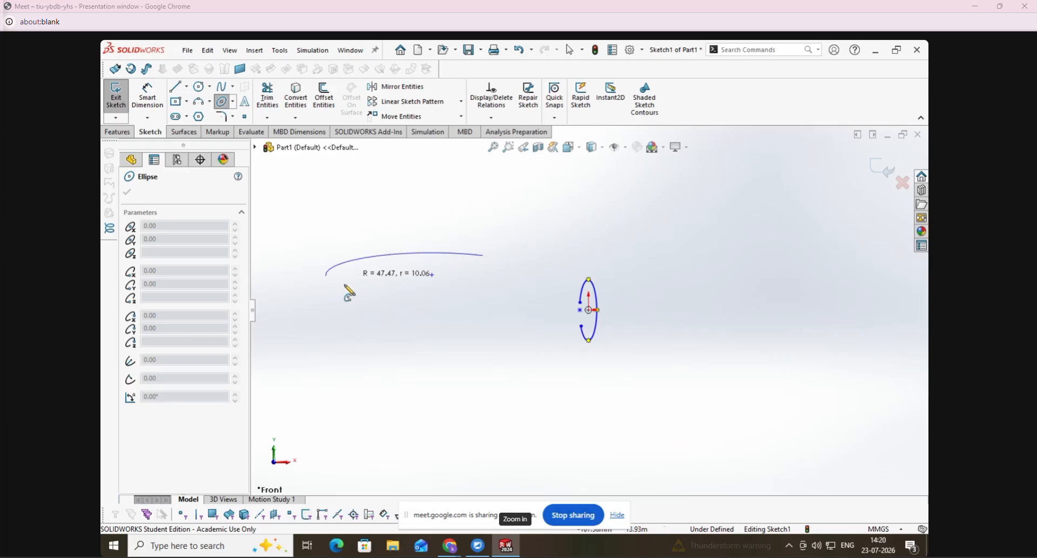
{"action": "left_click", "coordinate": [500, 264]}
{"action": "key", "text": "Escape"}
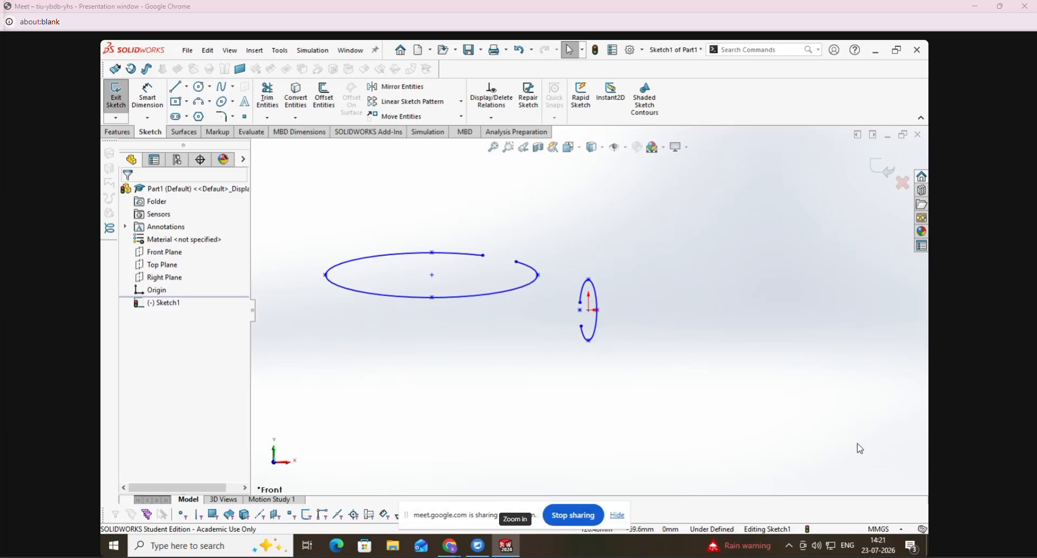
{"action": "key", "text": "ctrl+a"}
{"action": "key", "text": "Delete"}
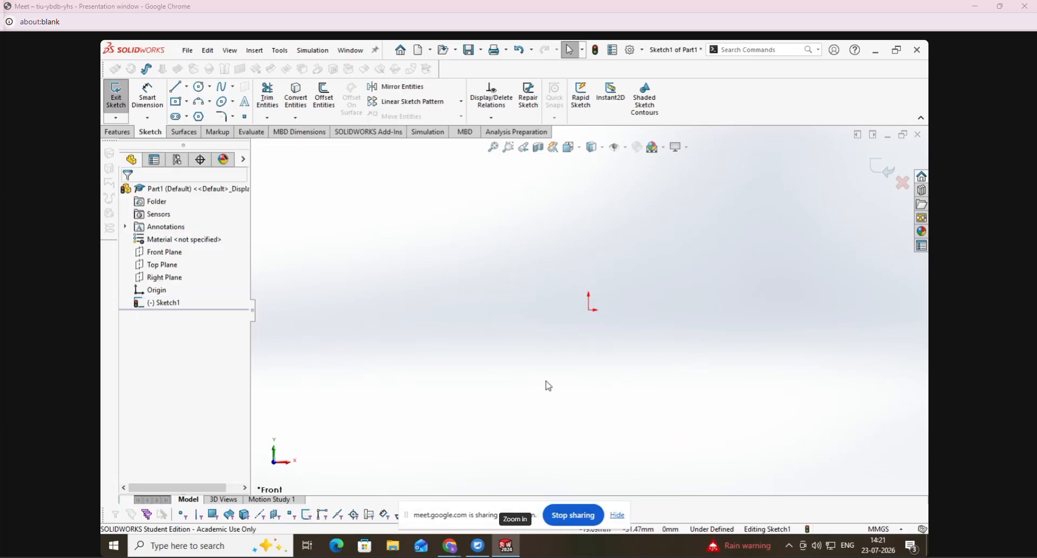
- Sketch a downward-opening parabola with its focus above the origin and a focal distance of about 14.45 mm
{"action": "left_click", "coordinate": [233, 101]}
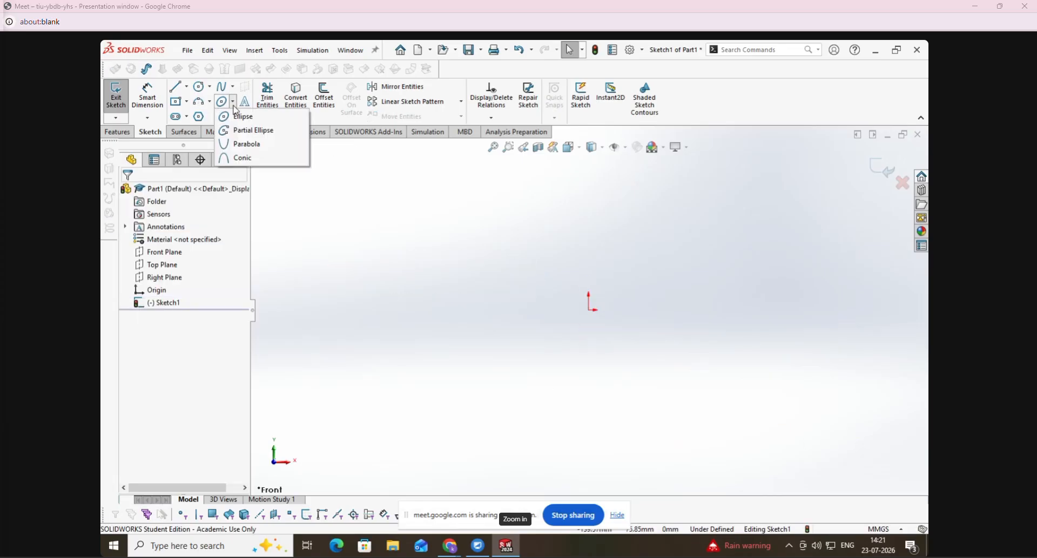
{"action": "left_click", "coordinate": [242, 145]}
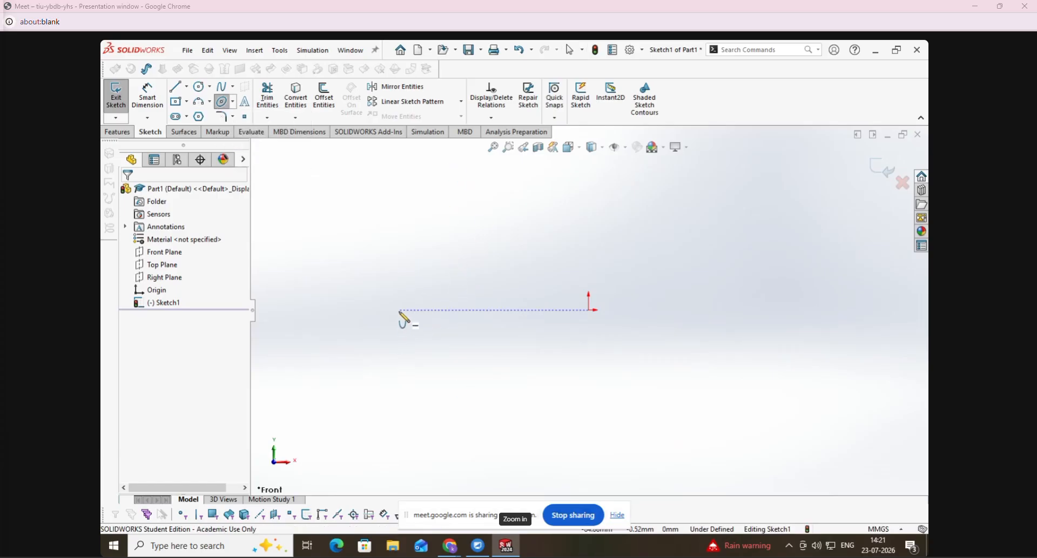
{"action": "left_click", "coordinate": [593, 212]}
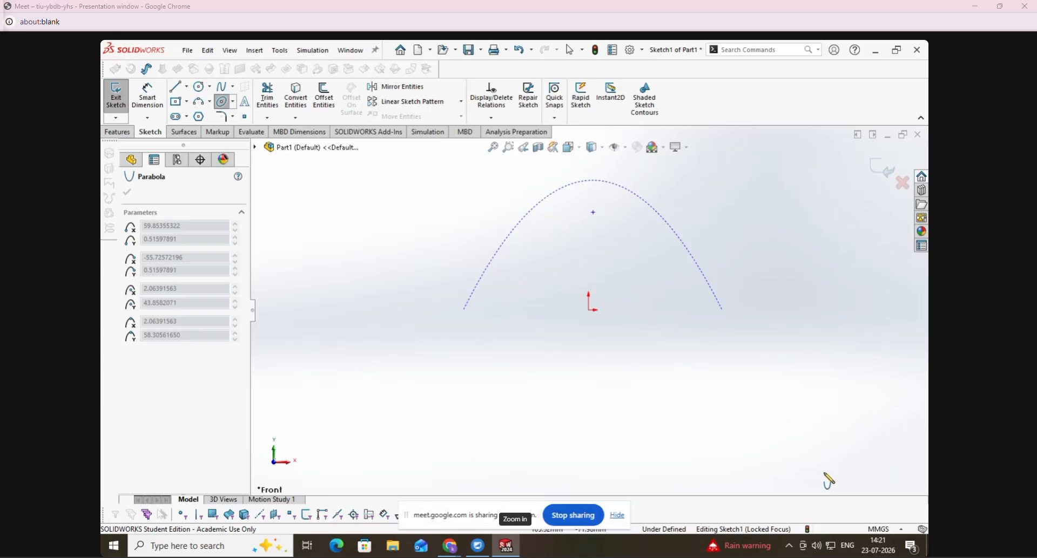
{"action": "left_click", "coordinate": [744, 384]}
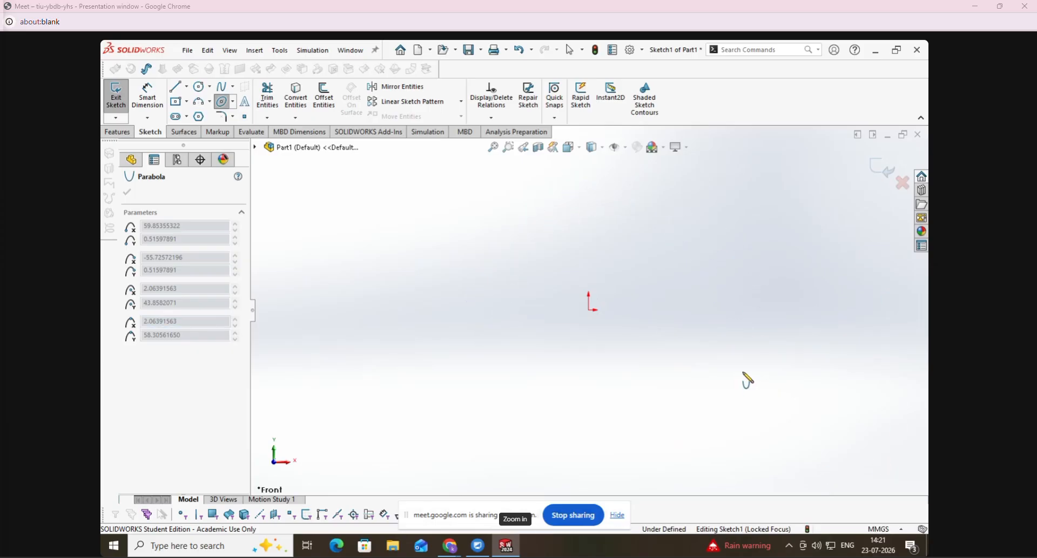
{"action": "left_click", "coordinate": [425, 487]}
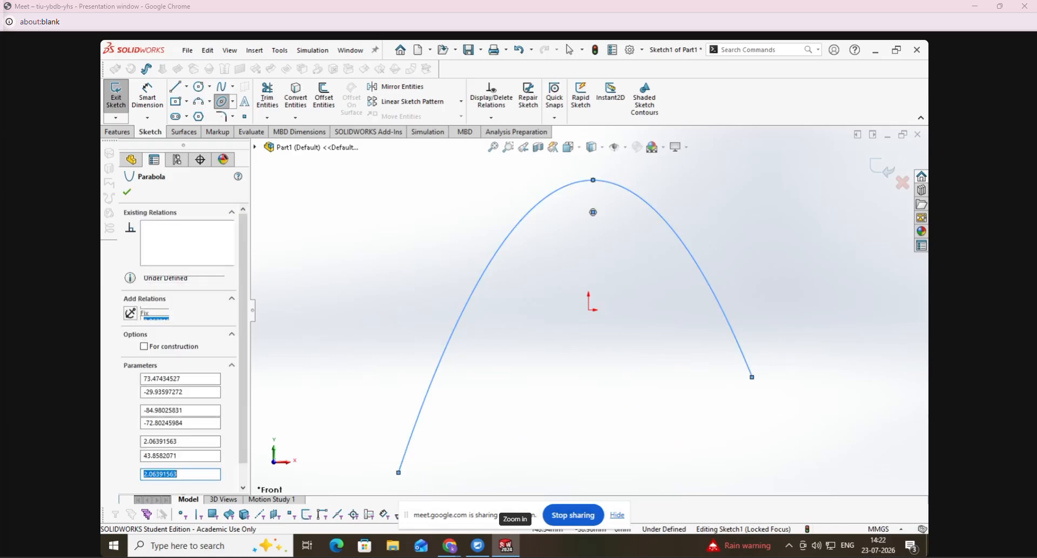
{"action": "left_click", "coordinate": [127, 192]}
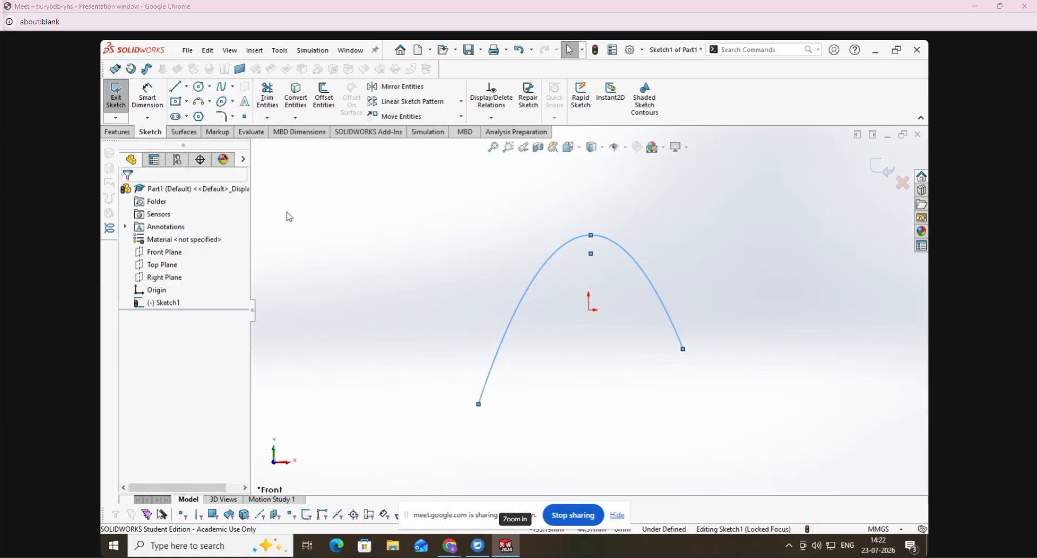
- Sketch a sideways parabola opening left beside the first, with a focal distance of about 63.75 mm, and delete both parabolas
{"action": "left_click", "coordinate": [232, 102]}
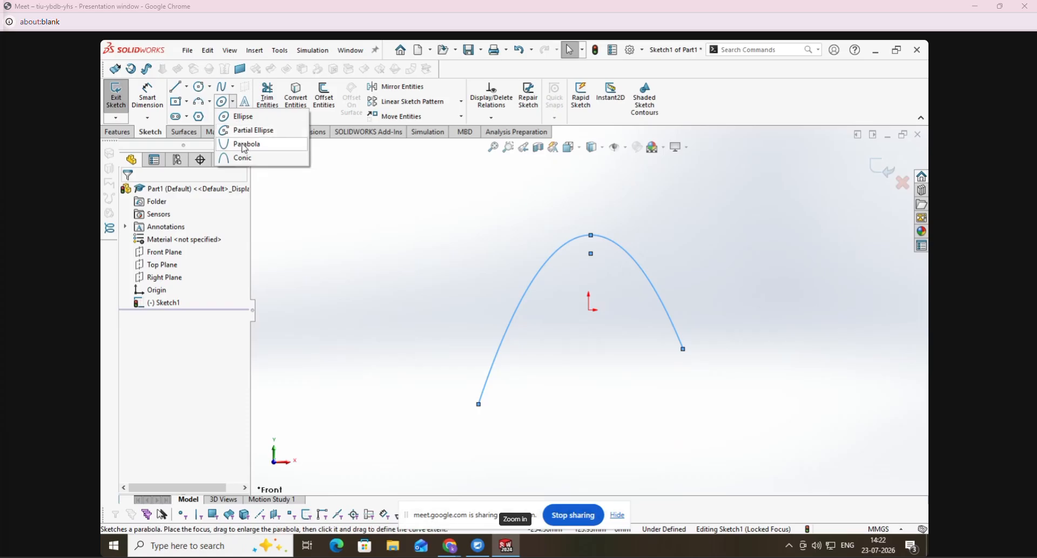
{"action": "left_click", "coordinate": [244, 144]}
{"action": "left_click", "coordinate": [329, 292]}
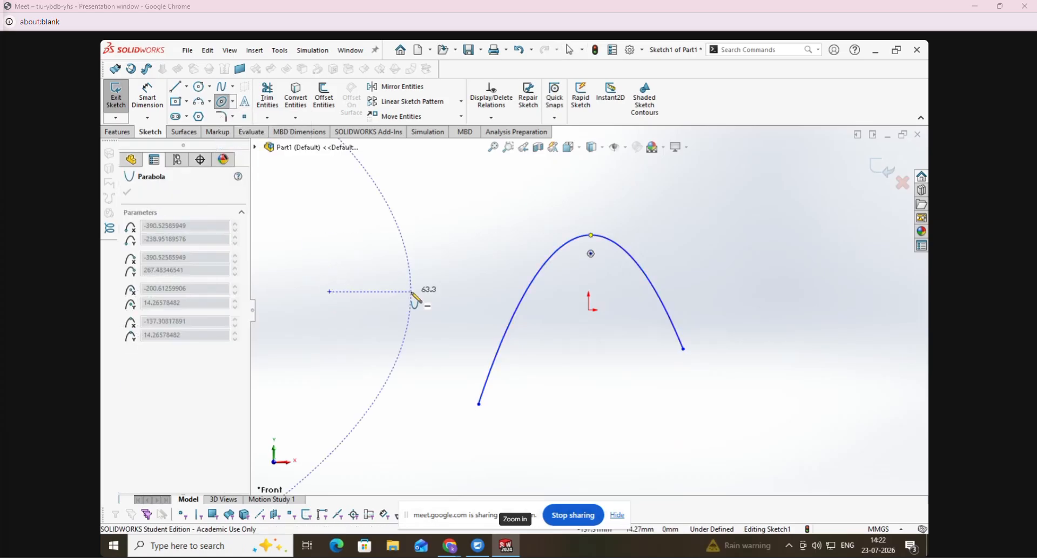
{"action": "scroll", "coordinate": [444, 299], "scroll_direction": "up", "scroll_amount": 8}
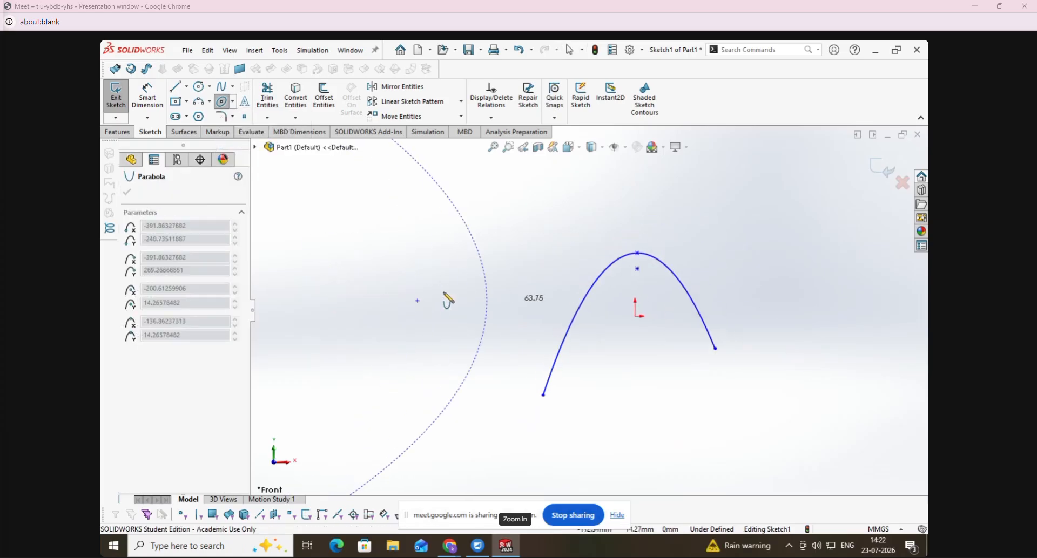
{"action": "left_click", "coordinate": [322, 441]}
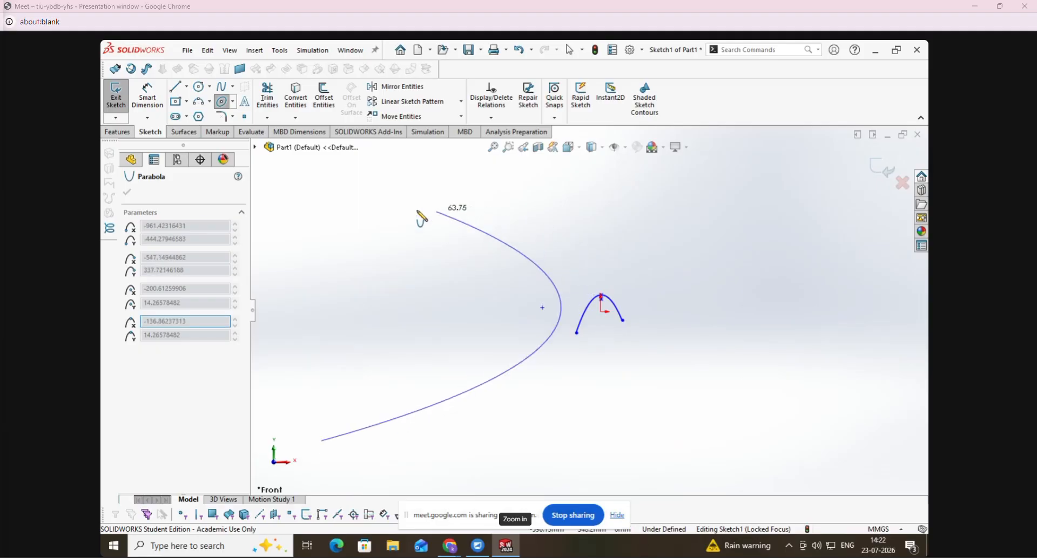
{"action": "left_click", "coordinate": [331, 215]}
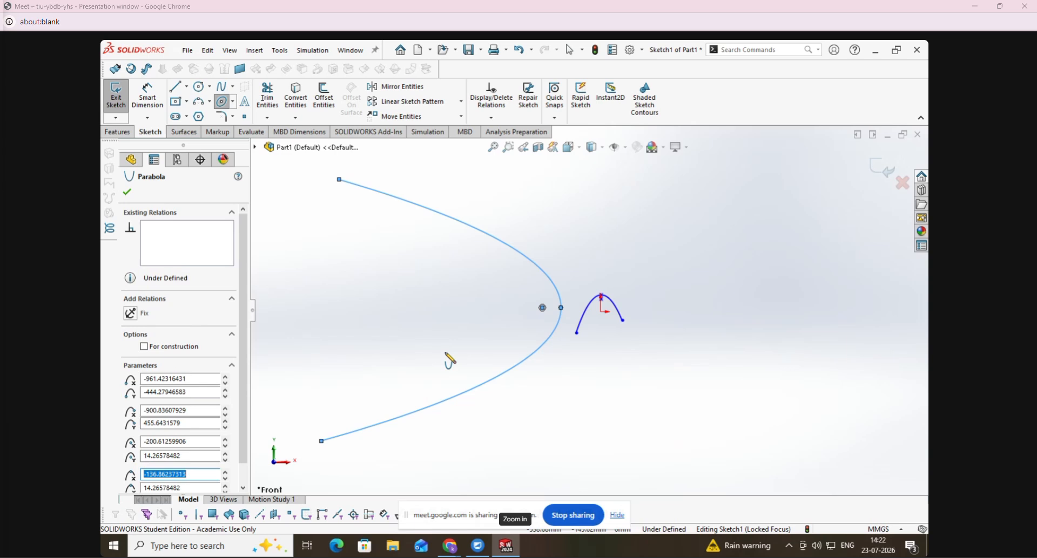
{"action": "key", "text": "Escape"}
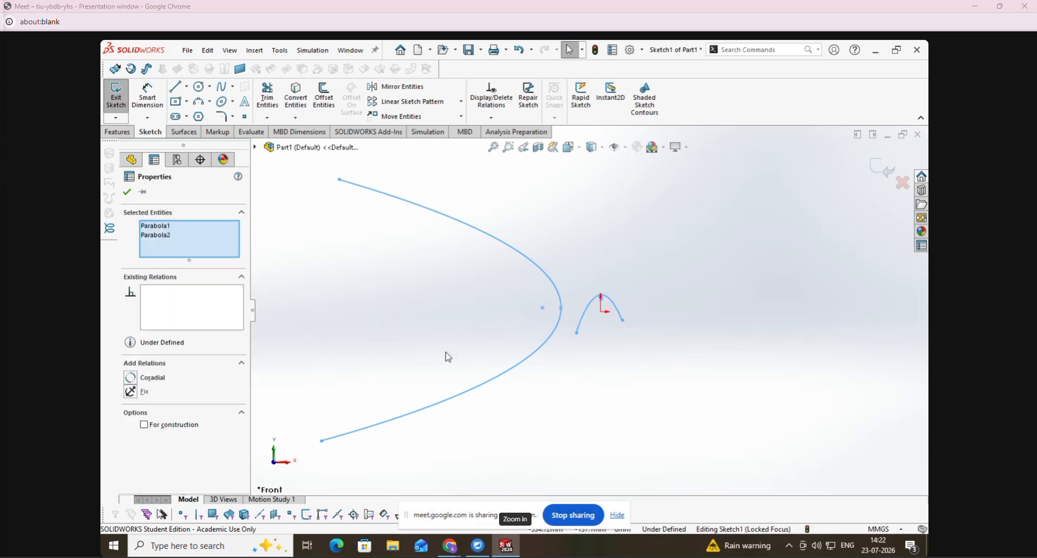
{"action": "key", "text": "Delete"}
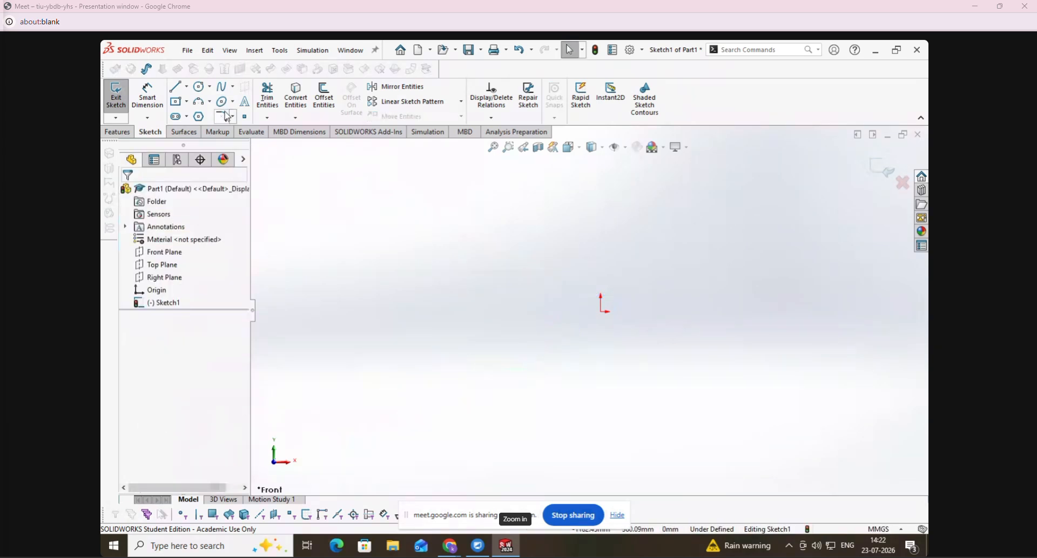
- Begin a conic by placing its two endpoints level with each other, on either side of the origin and slightly below it
{"action": "left_click", "coordinate": [233, 101]}
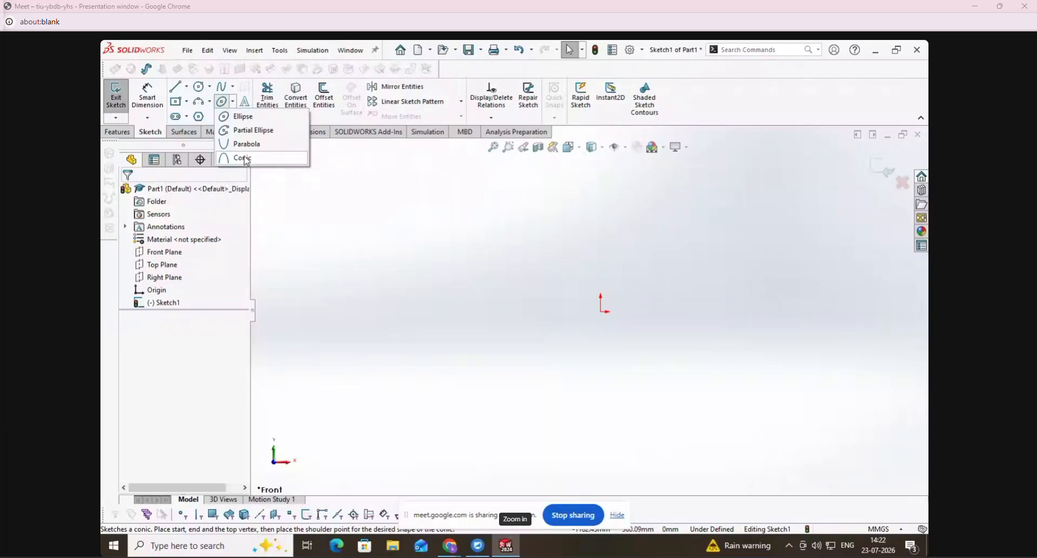
{"action": "left_click", "coordinate": [243, 157]}
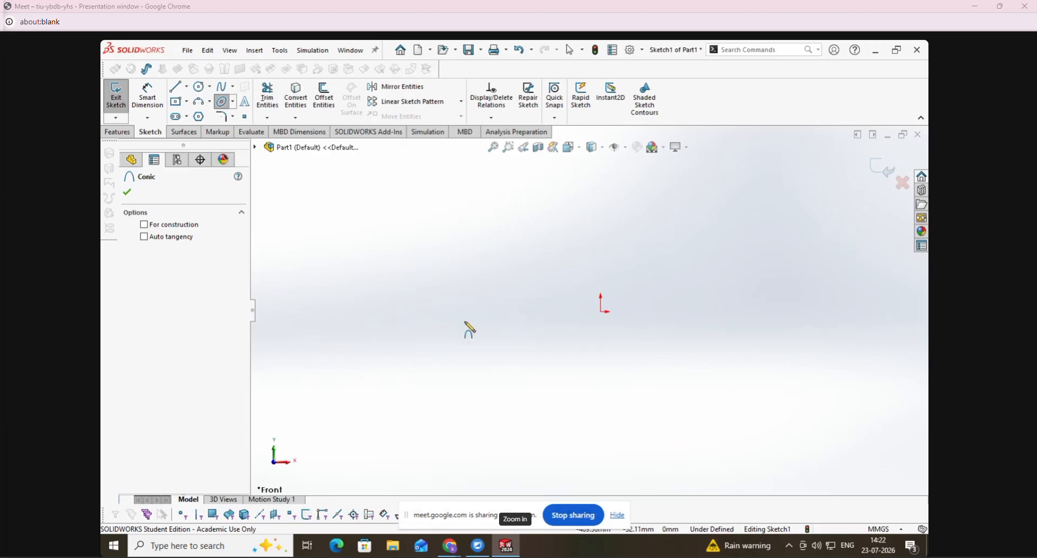
{"action": "left_click", "coordinate": [454, 318]}
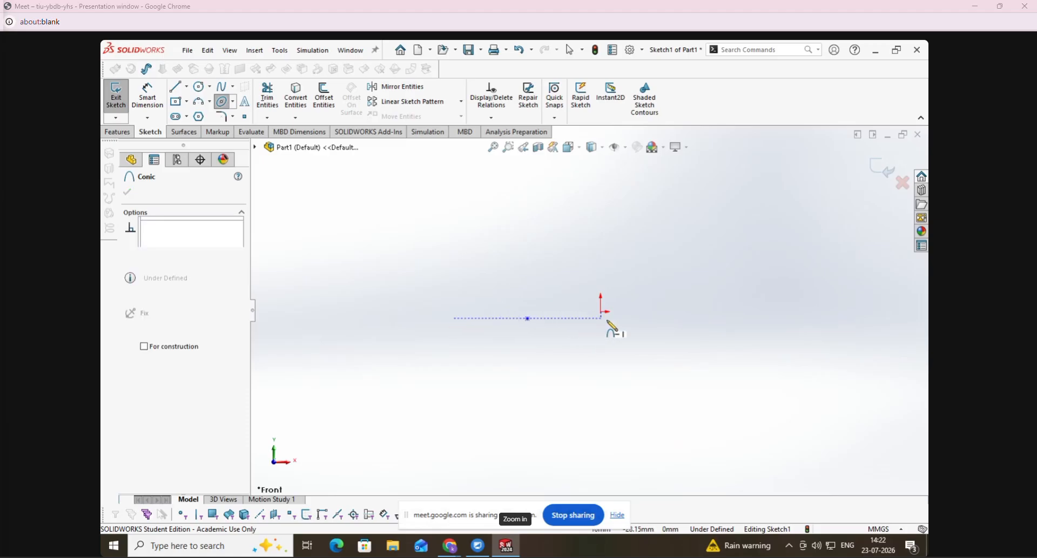
{"action": "left_click", "coordinate": [696, 319]}
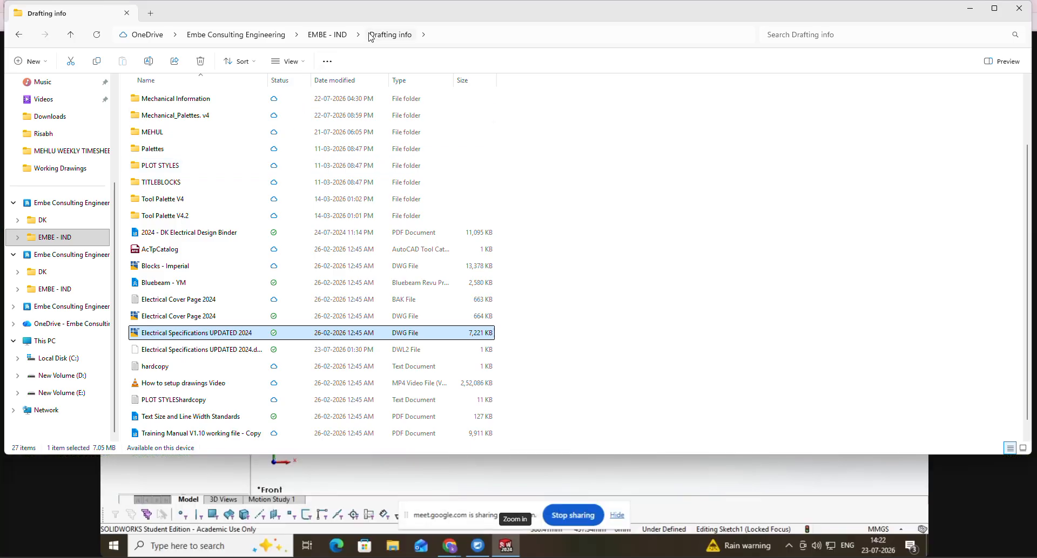
- Switch to File Explorer and open the Electrical Working Drawings folder of project 26097 in the 2026 folder
{"action": "left_click", "coordinate": [327, 34]}
{"action": "double_click", "coordinate": [147, 164]}
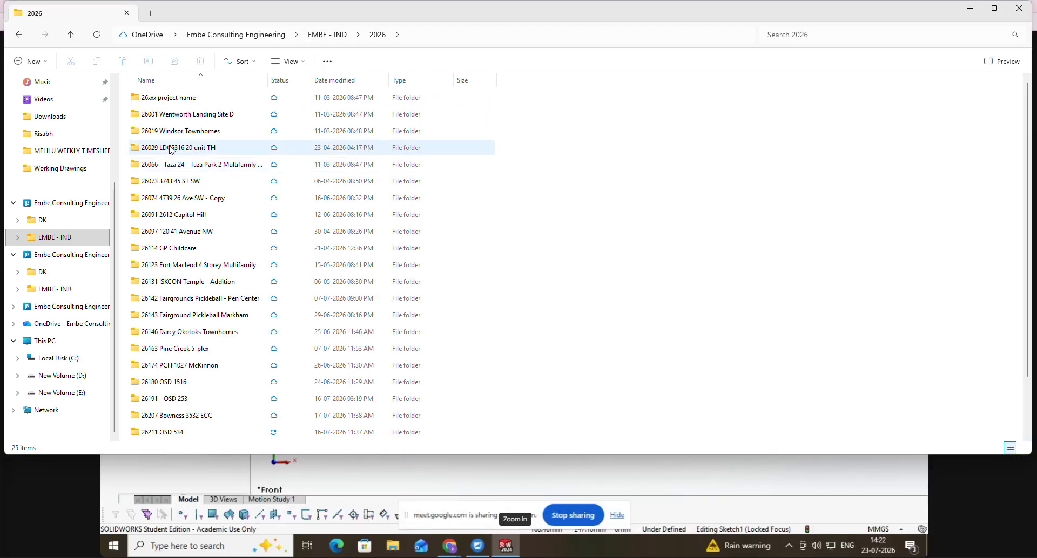
{"action": "left_click", "coordinate": [173, 234]}
{"action": "double_click", "coordinate": [172, 233]}
{"action": "double_click", "coordinate": [172, 147]}
{"action": "double_click", "coordinate": [167, 148]}
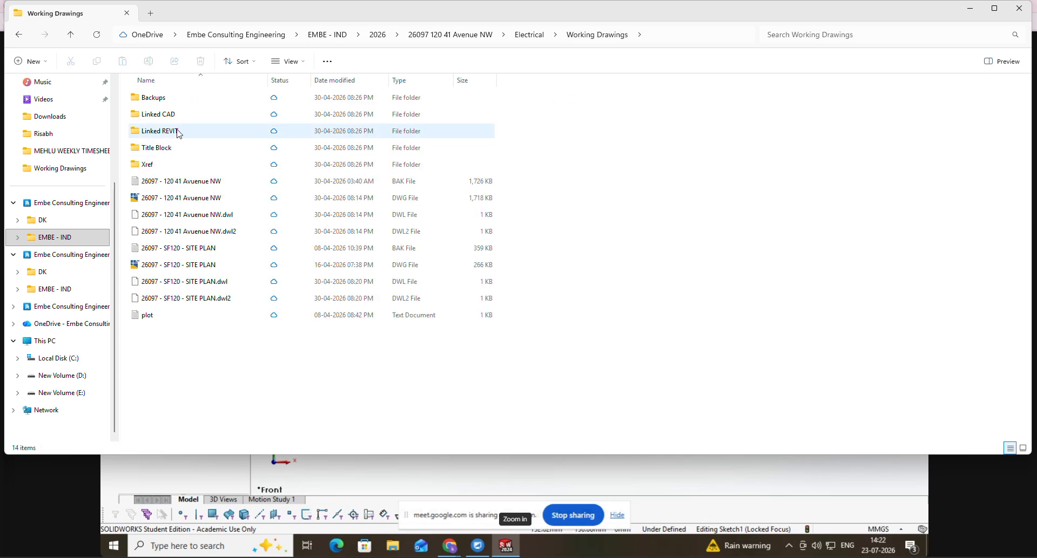
- Open the Electrical folder of project 26123 Fort Macleod 4 Storey Multifamily and open the Internal Review folder's name for editing
{"action": "left_click", "coordinate": [73, 37]}
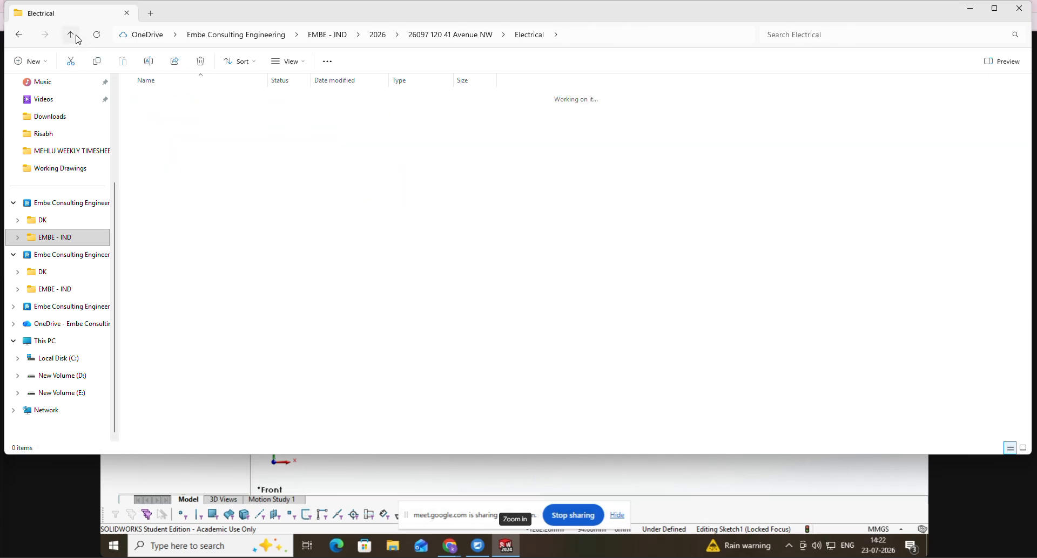
{"action": "left_click", "coordinate": [73, 36]}
{"action": "left_click", "coordinate": [73, 37]}
{"action": "double_click", "coordinate": [177, 265]}
{"action": "double_click", "coordinate": [173, 149]}
{"action": "left_click", "coordinate": [177, 153]}
{"action": "left_click", "coordinate": [175, 147]}
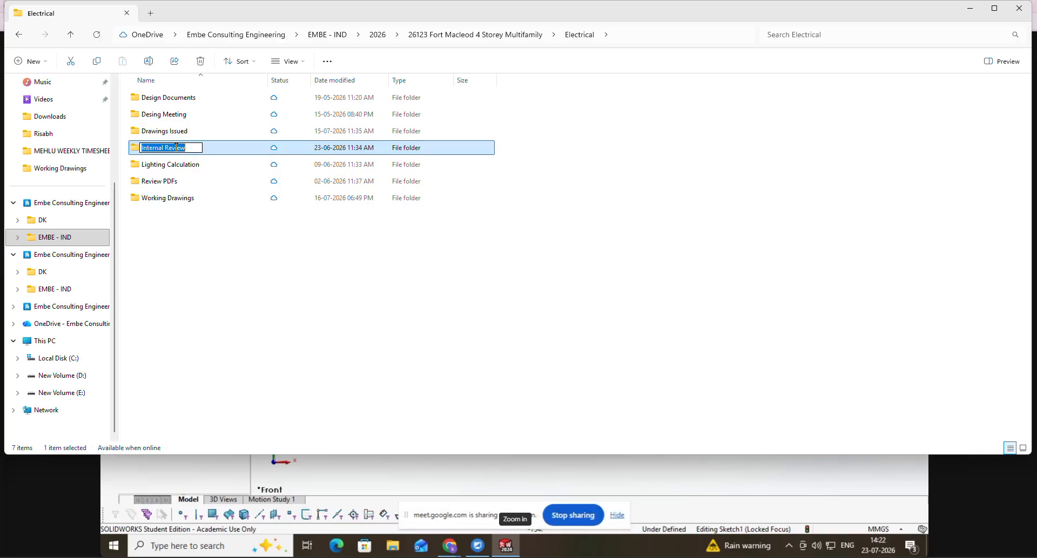
- Return to the 2026 folder and, under project 26211 OSD 534, open the Electrical folder within Copied from G drive
{"action": "left_click", "coordinate": [73, 35]}
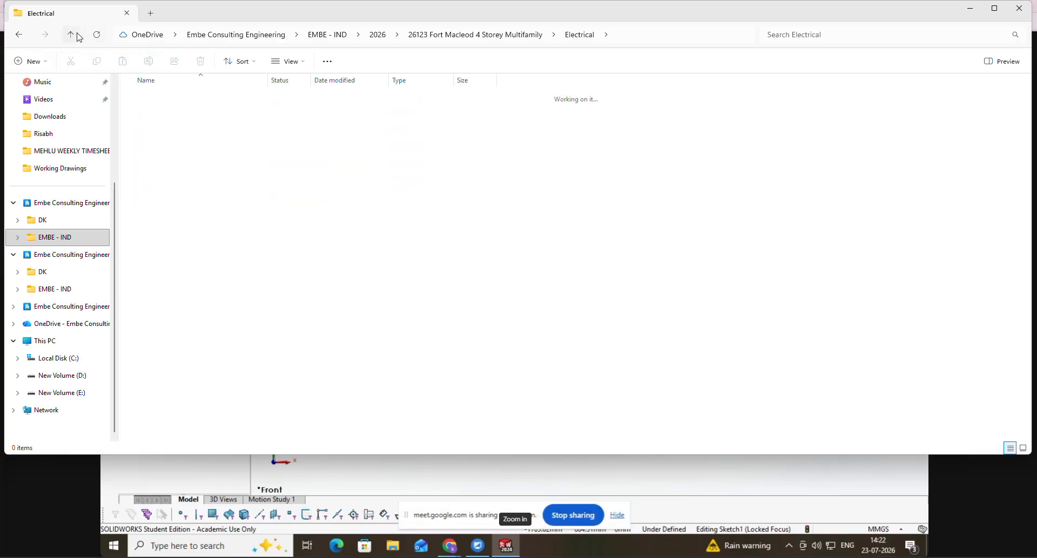
{"action": "left_click", "coordinate": [70, 34]}
{"action": "scroll", "coordinate": [197, 249], "scroll_direction": "down", "scroll_amount": 2}
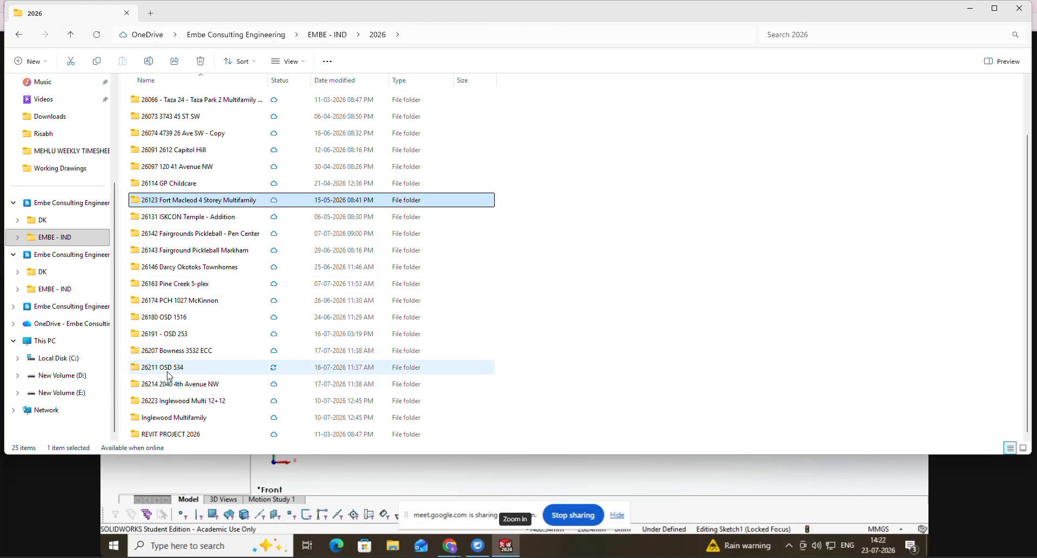
{"action": "double_click", "coordinate": [167, 151]}
{"action": "left_click", "coordinate": [192, 101]}
{"action": "double_click", "coordinate": [193, 102]}
{"action": "double_click", "coordinate": [185, 99]}
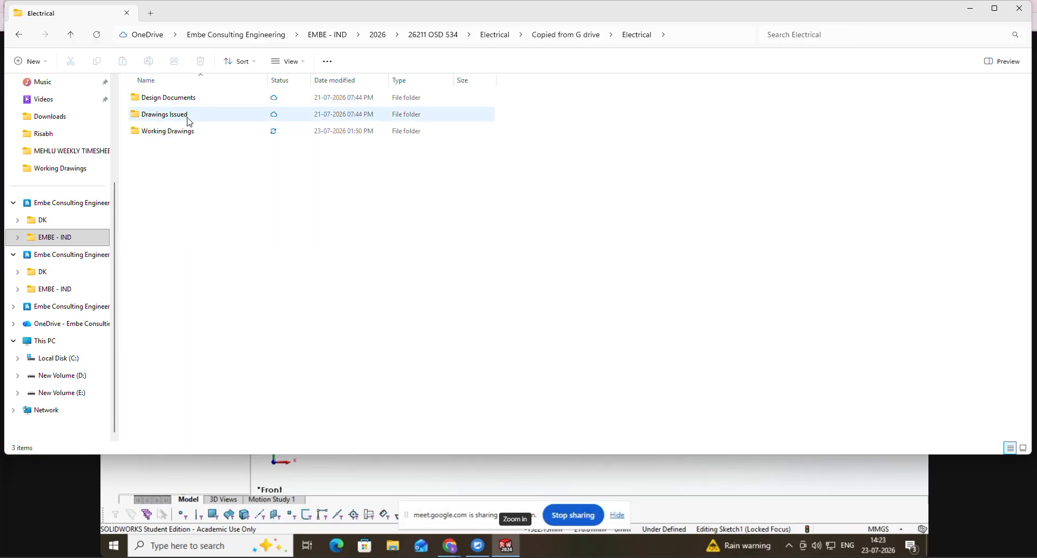
- Create a folder named Internal Review in the current Electrical folder
{"action": "right_click", "coordinate": [181, 165]}
{"action": "mouse_move", "coordinate": [215, 240]}
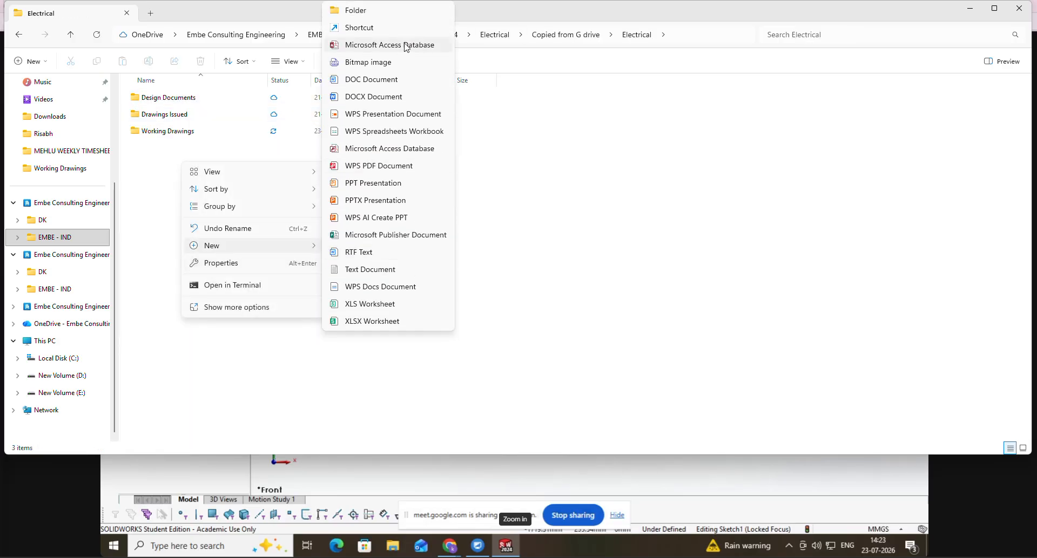
{"action": "left_click", "coordinate": [380, 15]}
{"action": "type", "text": "Internal Review"}
{"action": "left_click", "coordinate": [194, 165]}
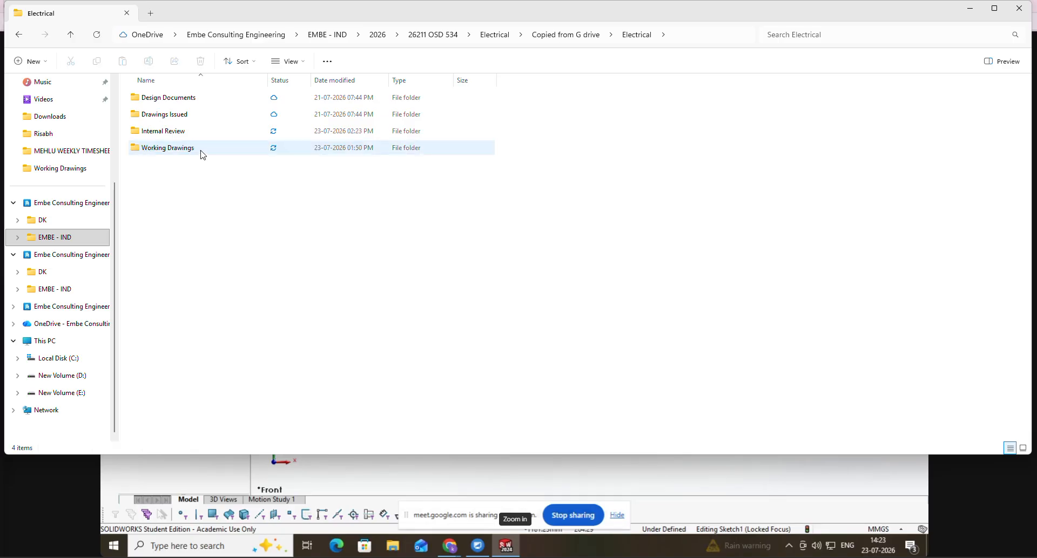
- Open the Internal Review folder and create a new folder inside it with the default name
{"action": "double_click", "coordinate": [194, 132]}
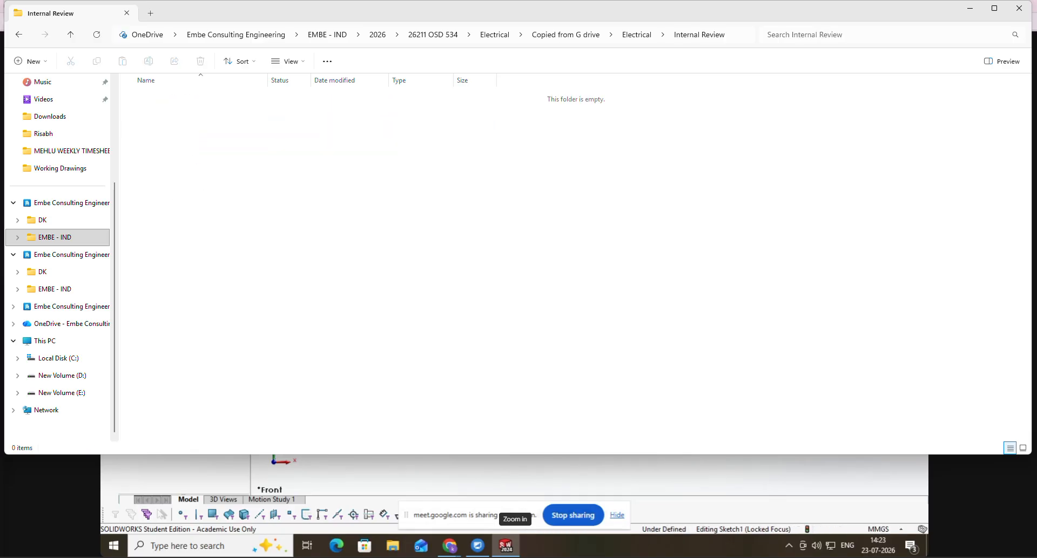
{"action": "right_click", "coordinate": [183, 167]}
{"action": "mouse_move", "coordinate": [227, 249]}
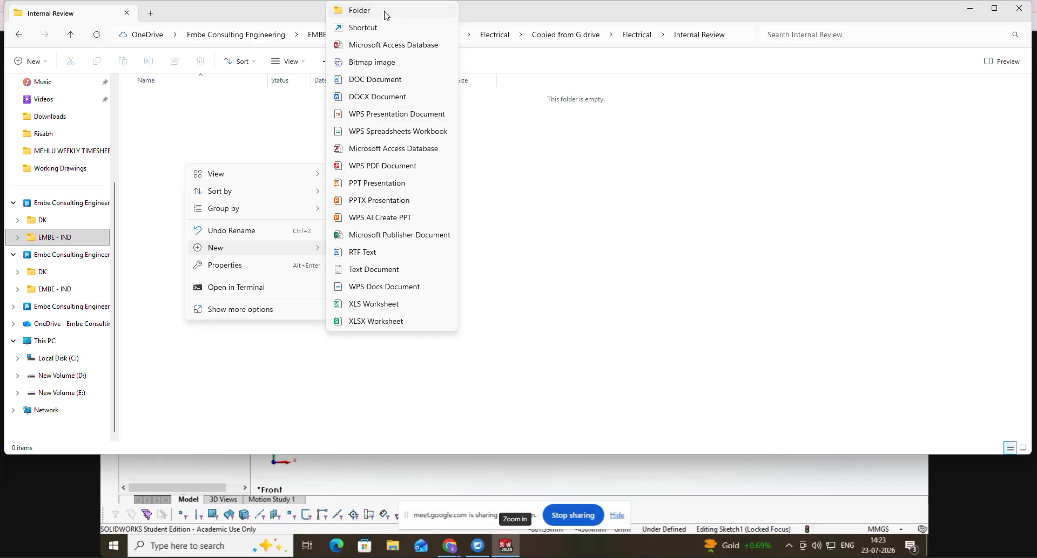
{"action": "left_click", "coordinate": [387, 16]}
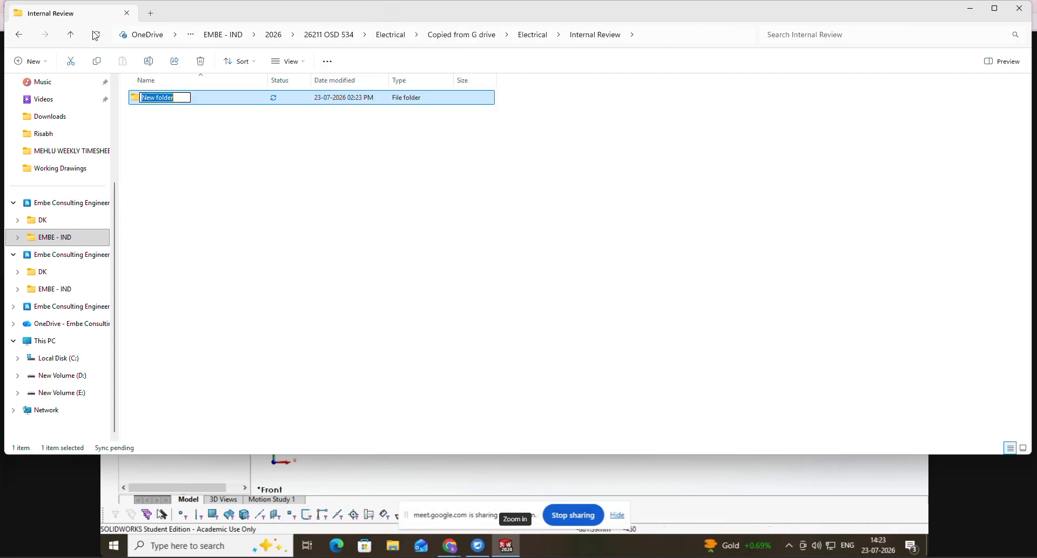
- Go back up to the main Electrical folder of 26211 OSD 534 and open its Working Drawings folder
{"action": "left_click", "coordinate": [70, 34]}
{"action": "left_click", "coordinate": [70, 34]}
{"action": "left_click", "coordinate": [71, 34]}
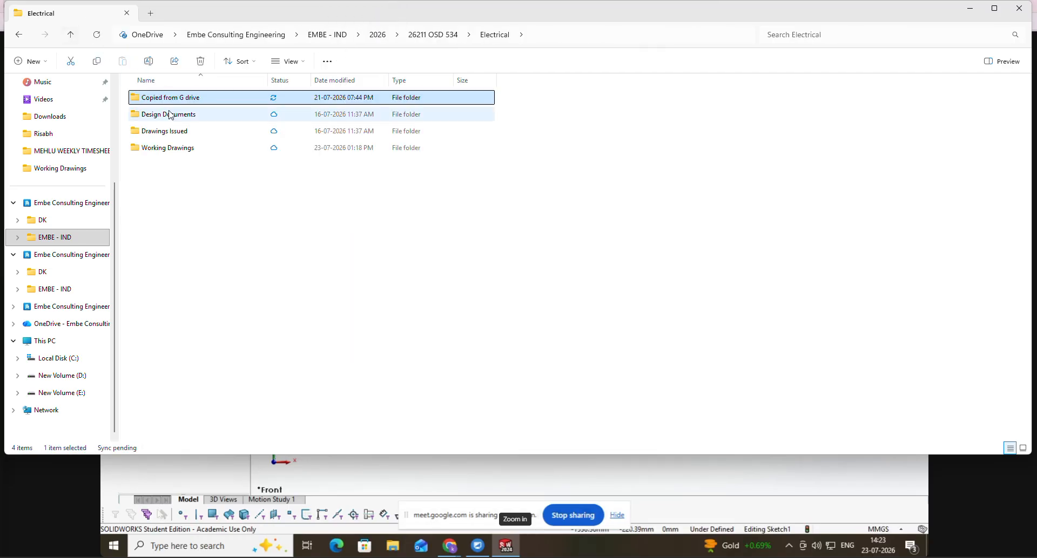
{"action": "left_click", "coordinate": [173, 148]}
{"action": "double_click", "coordinate": [173, 148]}
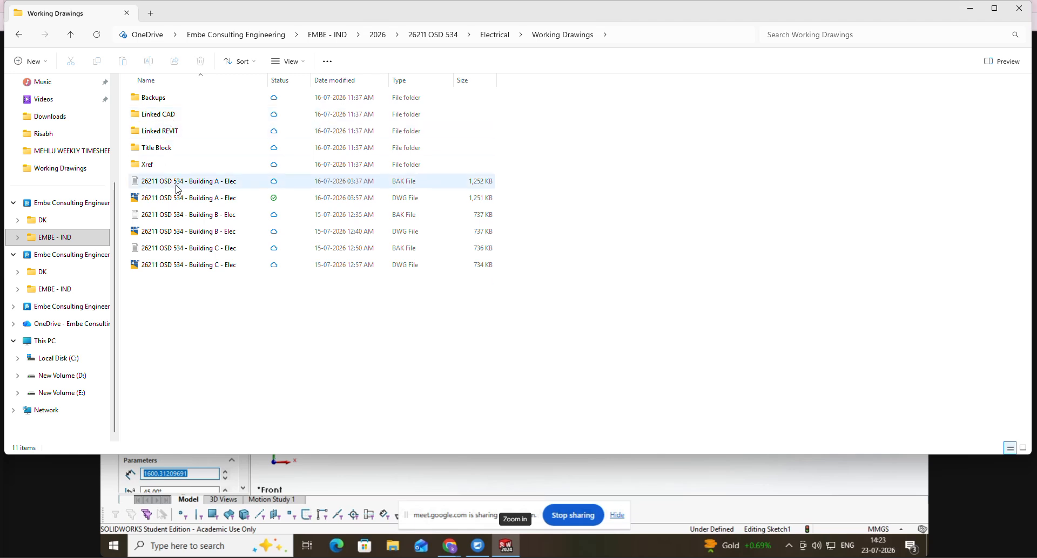
- Open the name of the 26211 OSD 534 - Building A - Elec DWG file for editing and select part of it
{"action": "left_click", "coordinate": [199, 198]}
{"action": "left_click", "coordinate": [200, 198]}
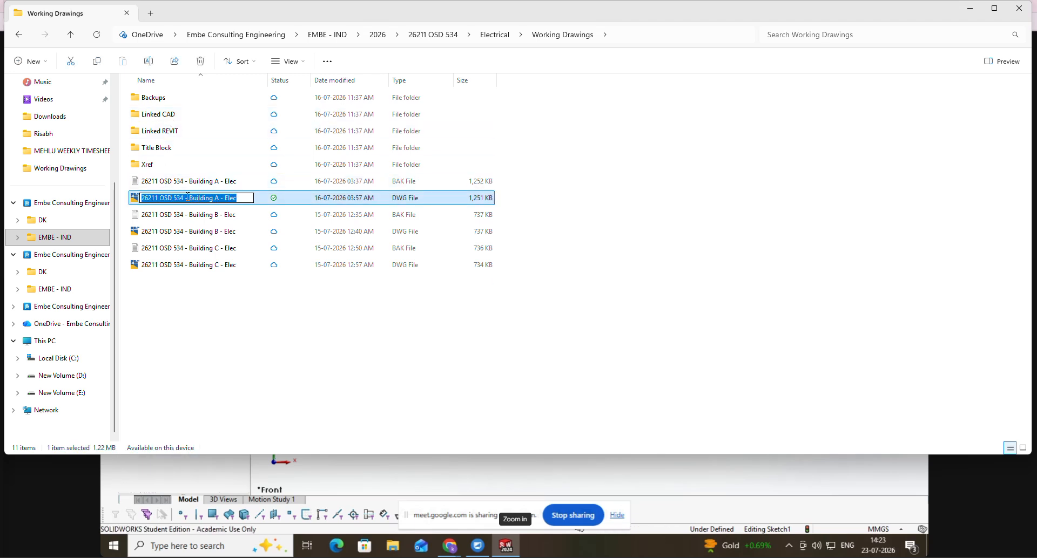
{"action": "left_click_drag", "start_coordinate": [189, 198], "coordinate": [218, 199]}
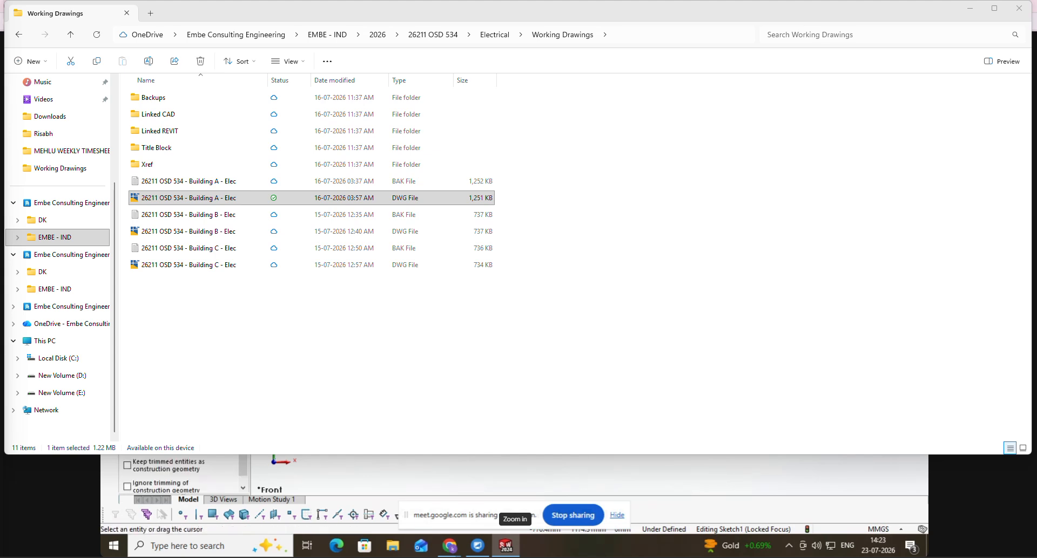
- Minimize File Explorer and try to close Bluebeam Revu, cancelling the closure to keep its modified files open
{"action": "left_click", "coordinate": [971, 10]}
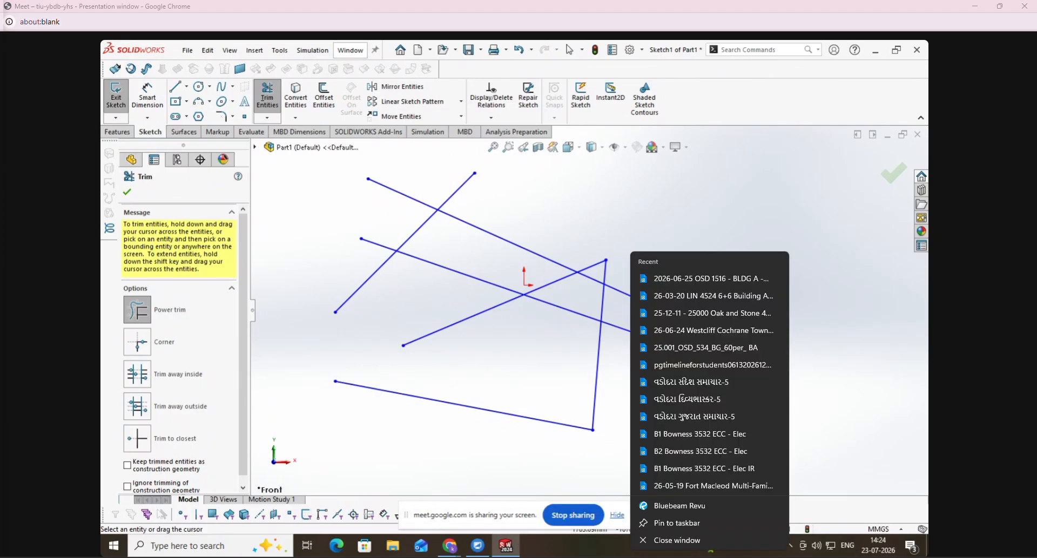
{"action": "left_click", "coordinate": [701, 545]}
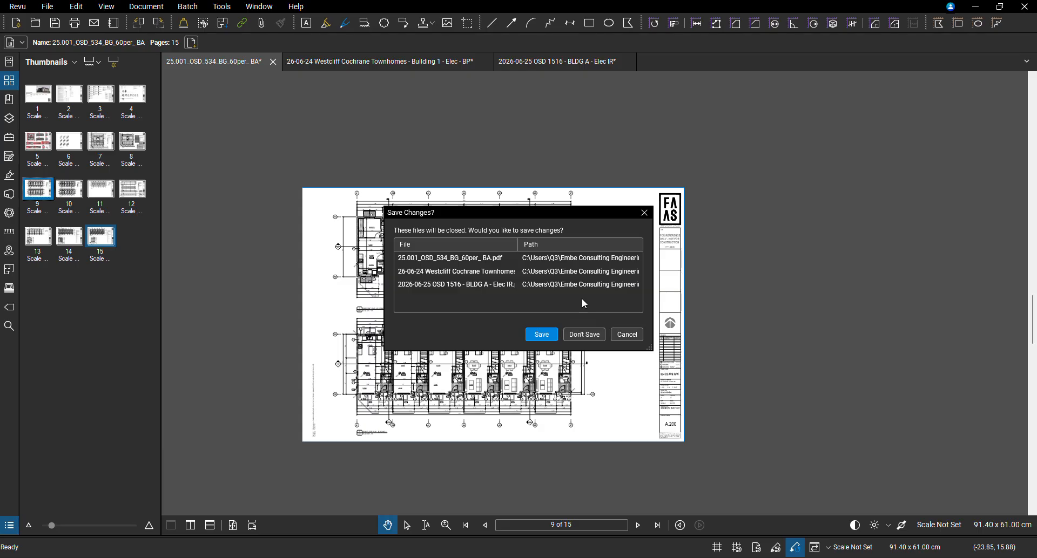
{"action": "left_click", "coordinate": [627, 334]}
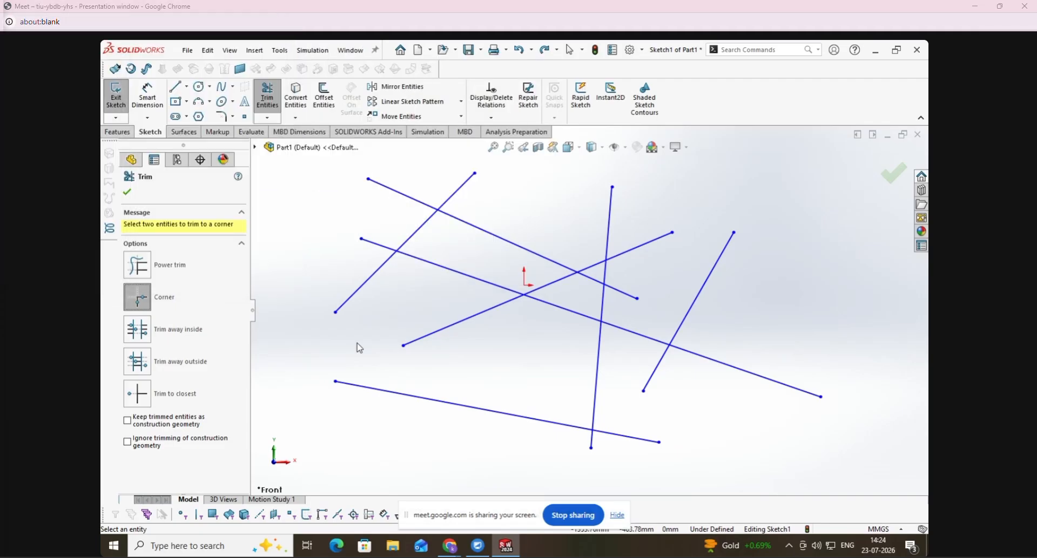
- Corner-trim the upper-left diagonal and the long line crossing it, keeping the long line's short left end, and undo the trim
{"action": "left_click", "coordinate": [348, 300]}
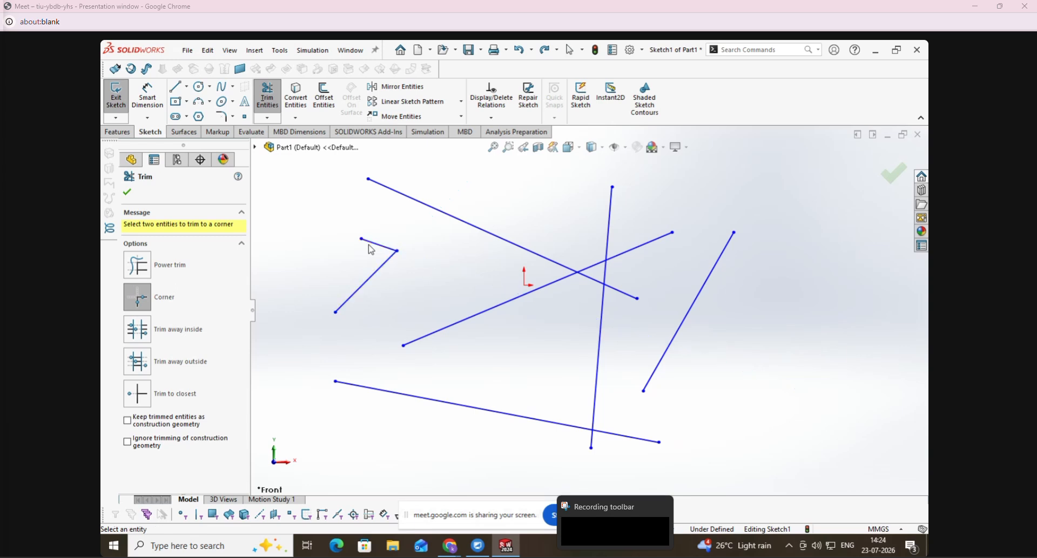
{"action": "left_click", "coordinate": [361, 240]}
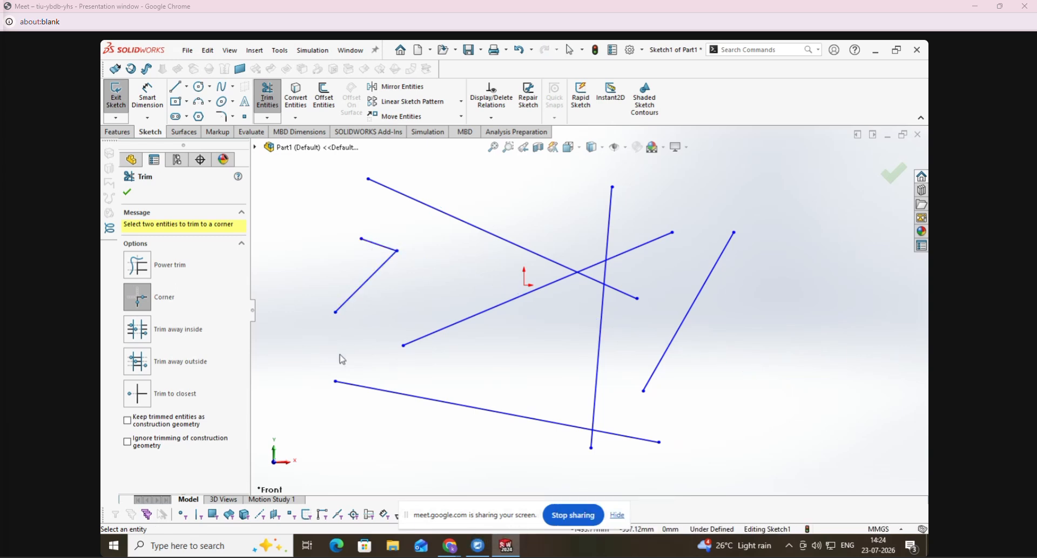
{"action": "key", "text": "Escape"}
{"action": "key", "text": "ctrl+z"}
- Corner-trim the same two lines keeping the diagonal's lower end and the long line's right portion, and undo the trim
{"action": "left_click", "coordinate": [267, 118]}
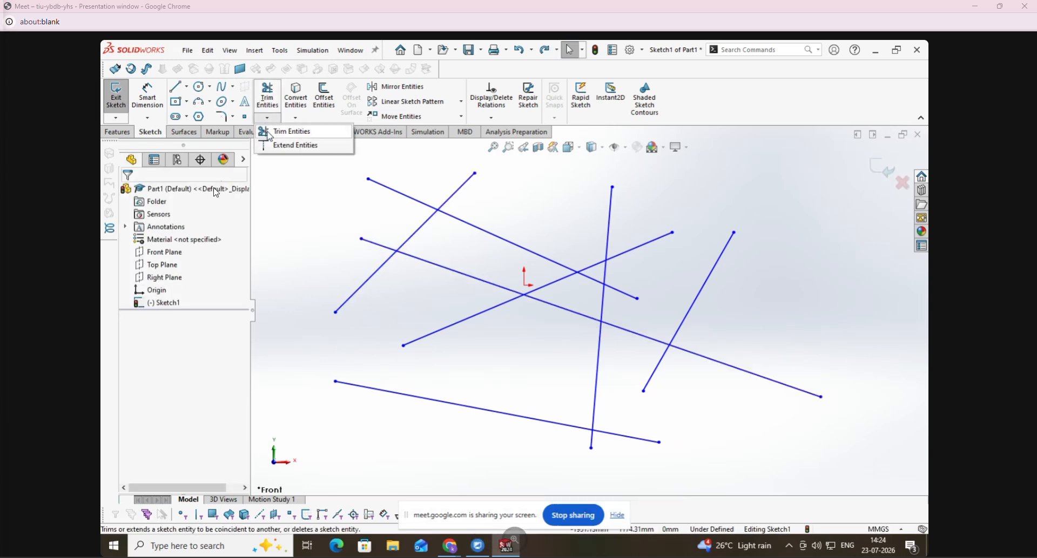
{"action": "left_click", "coordinate": [270, 133]}
{"action": "left_click", "coordinate": [446, 268]}
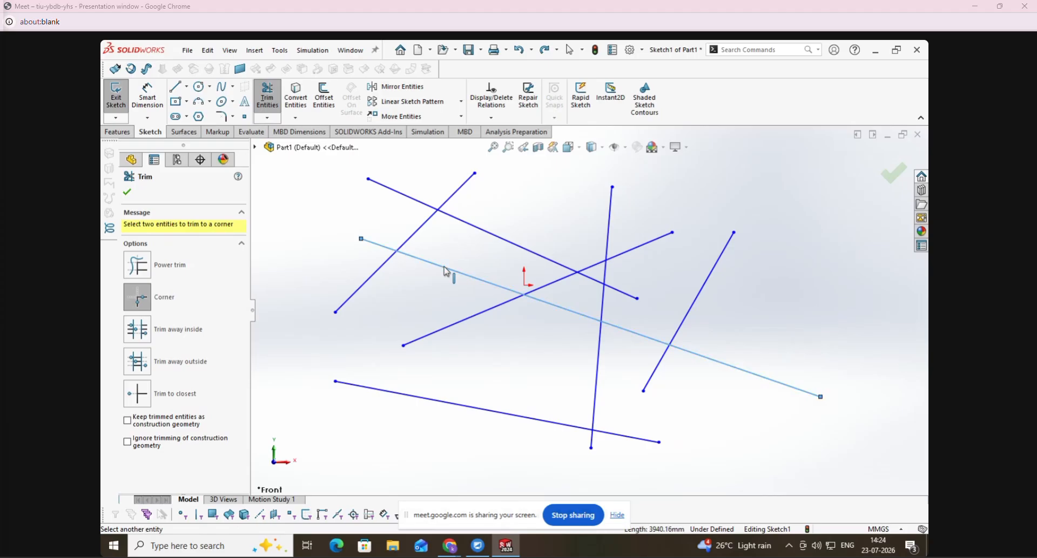
{"action": "left_click", "coordinate": [369, 279]}
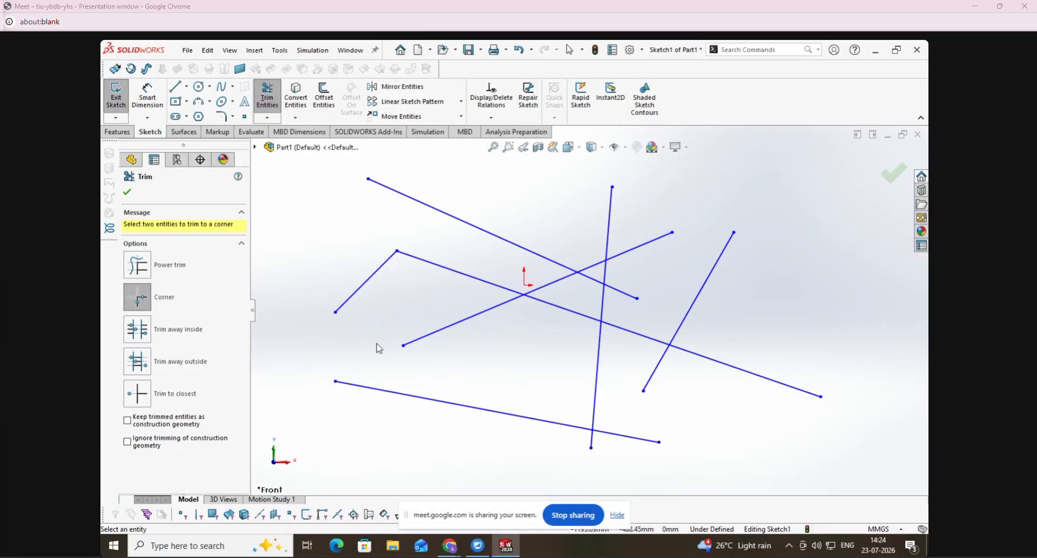
{"action": "key", "text": "Escape"}
{"action": "key", "text": "ctrl+z"}
- With Trim away inside, use the upper-left diagonal and the near-vertical line as boundaries and remove the rightmost line
{"action": "left_click", "coordinate": [268, 118]}
{"action": "left_click", "coordinate": [268, 119]}
{"action": "left_click", "coordinate": [269, 118]}
{"action": "left_click", "coordinate": [274, 132]}
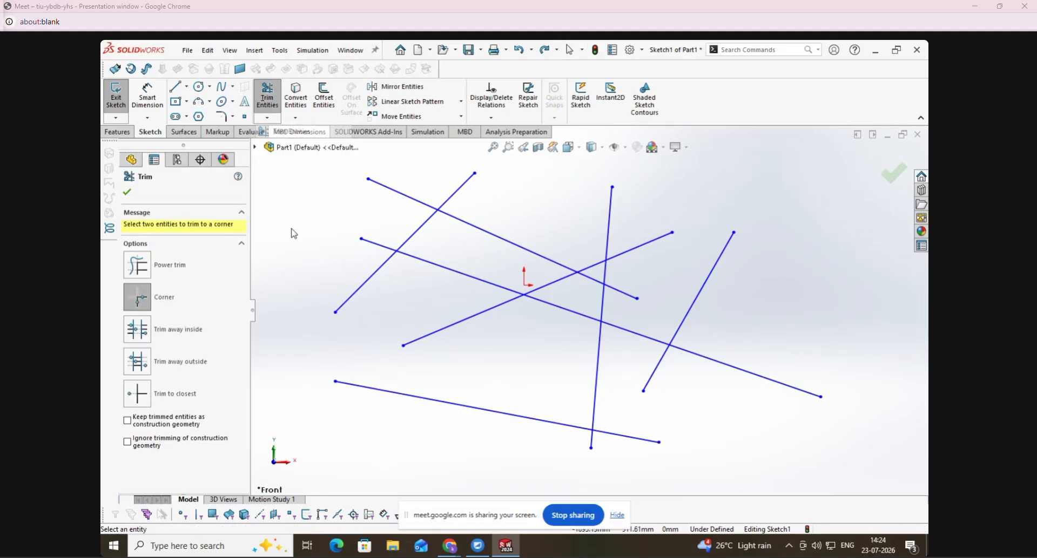
{"action": "left_click", "coordinate": [137, 331]}
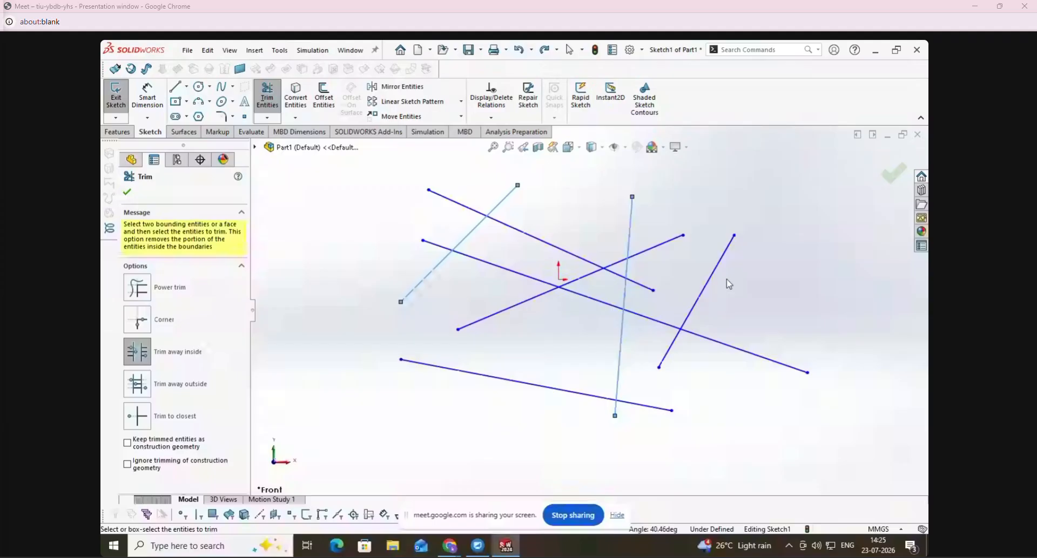
{"action": "left_click", "coordinate": [713, 274]}
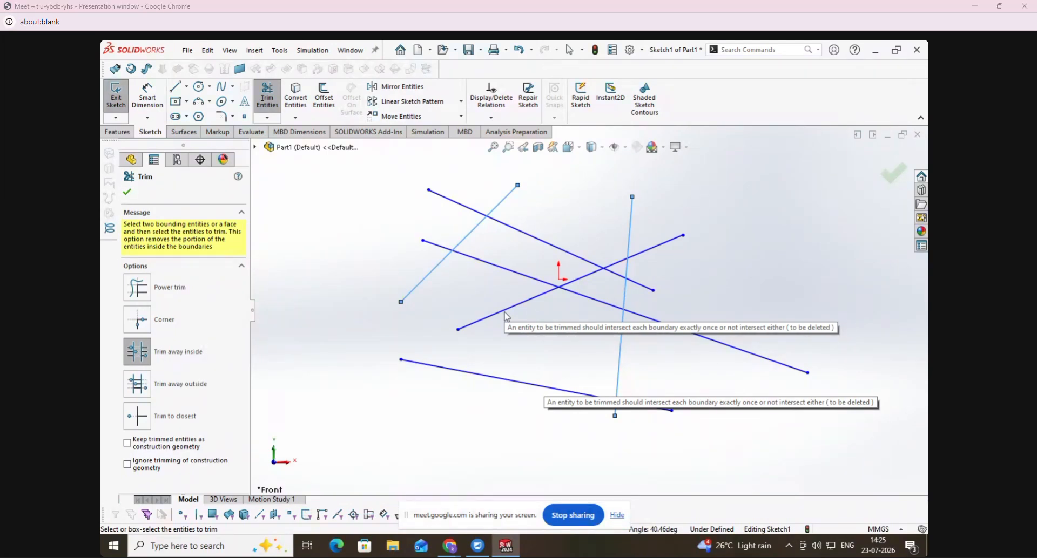
- Switch to the EMBE - IND File Explorer window and close it
{"action": "key", "text": "alt+Tab"}
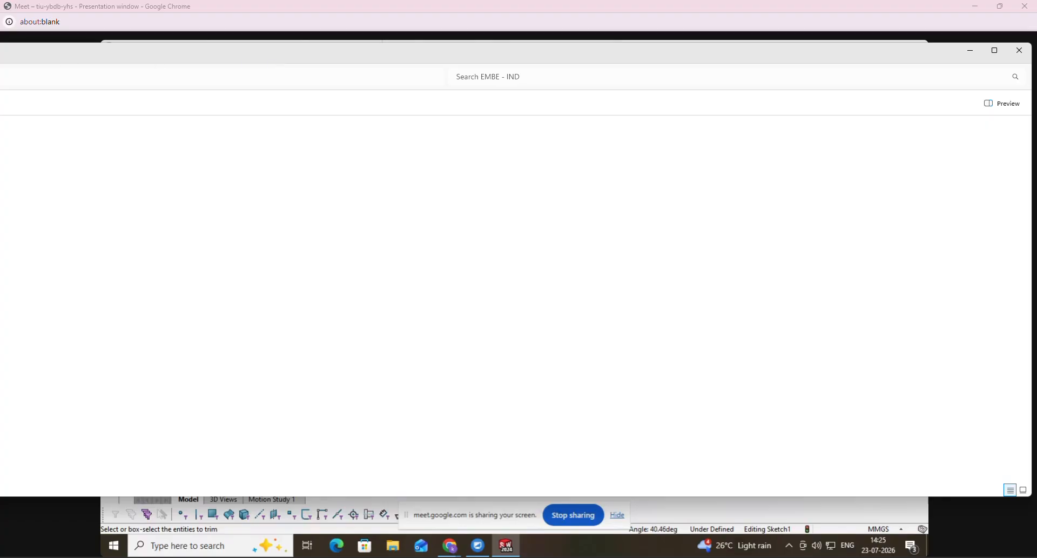
{"action": "left_click_drag", "start_coordinate": [157, 60], "coordinate": [0, 78]}
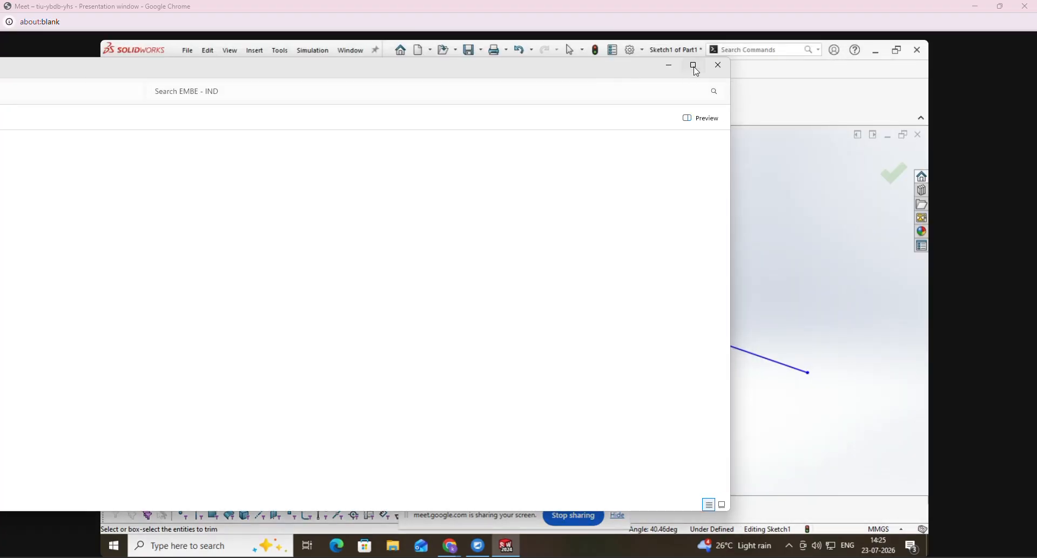
{"action": "left_click", "coordinate": [717, 63]}
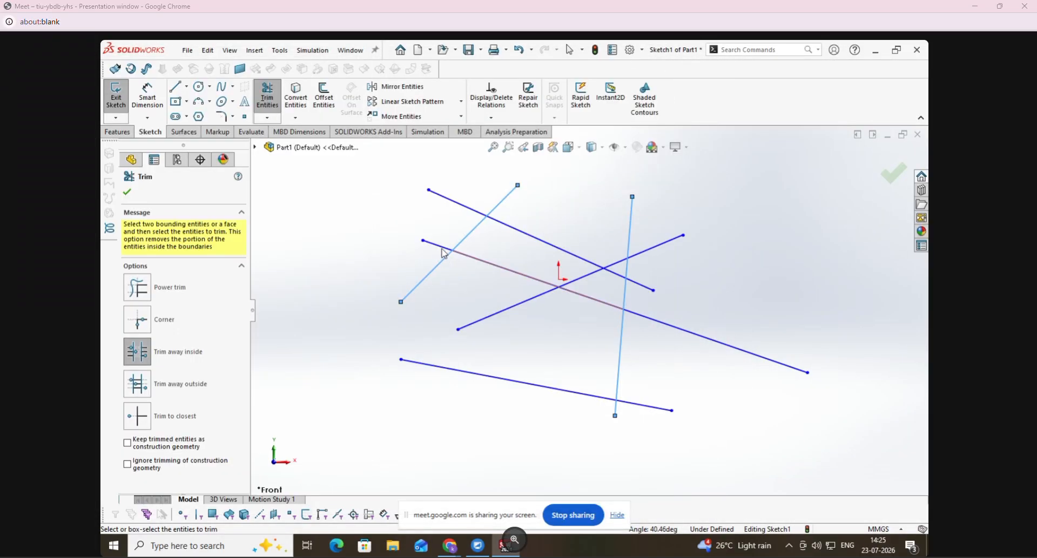
- Trim away the inner portions of the two long lines crossing both boundaries, and undo all the Trim away inside edits
{"action": "left_click", "coordinate": [724, 349]}
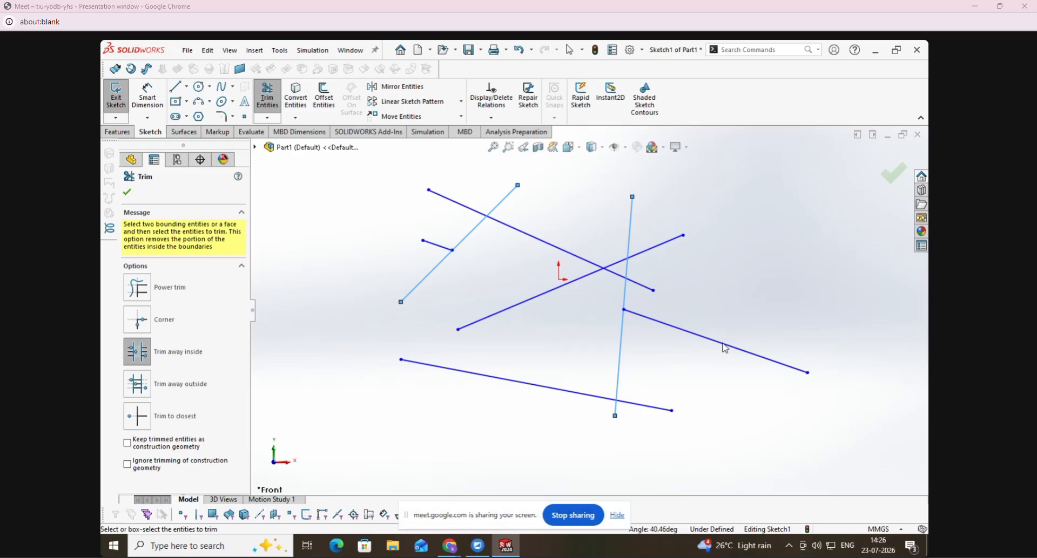
{"action": "left_click", "coordinate": [644, 289]}
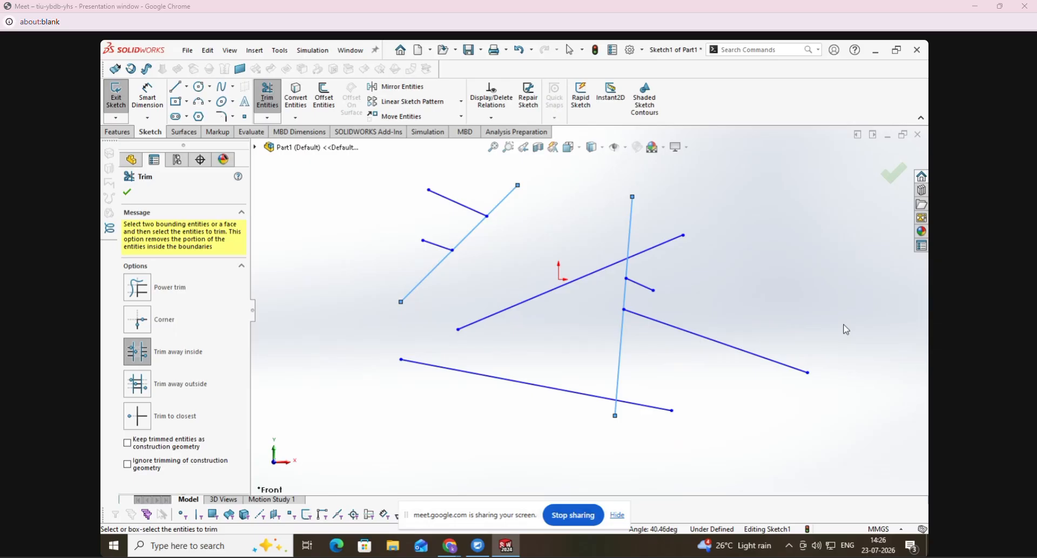
{"action": "key", "text": "Escape"}
{"action": "key", "text": "ctrl+z"}
{"action": "key", "text": "ctrl+z"}
{"action": "key", "text": "ctrl+z"}
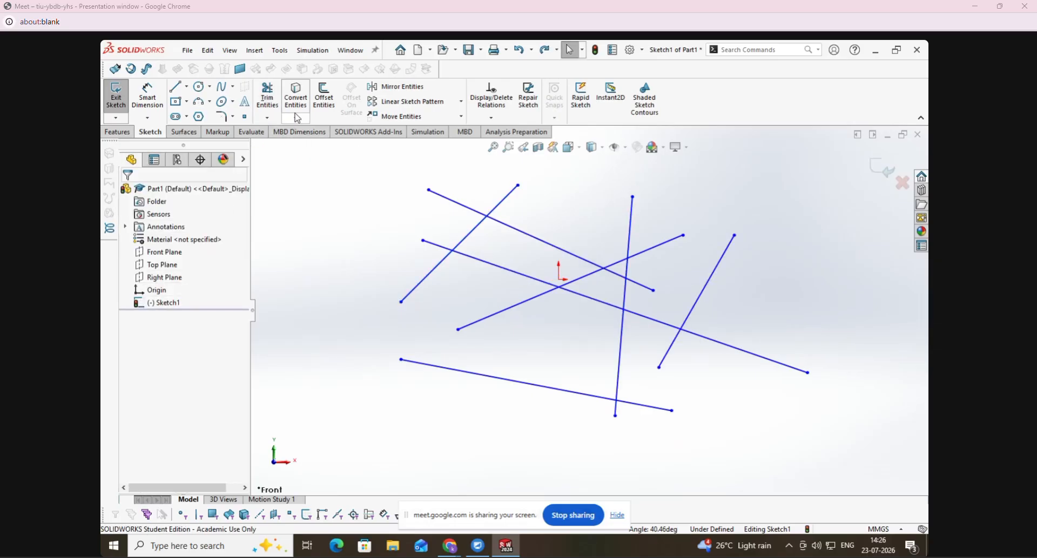
- With Trim away outside bounded by the upper-left diagonal and near-vertical lines, try to trim the lowest line and remove the rightmost line
{"action": "left_click", "coordinate": [267, 117]}
{"action": "left_click", "coordinate": [285, 132]}
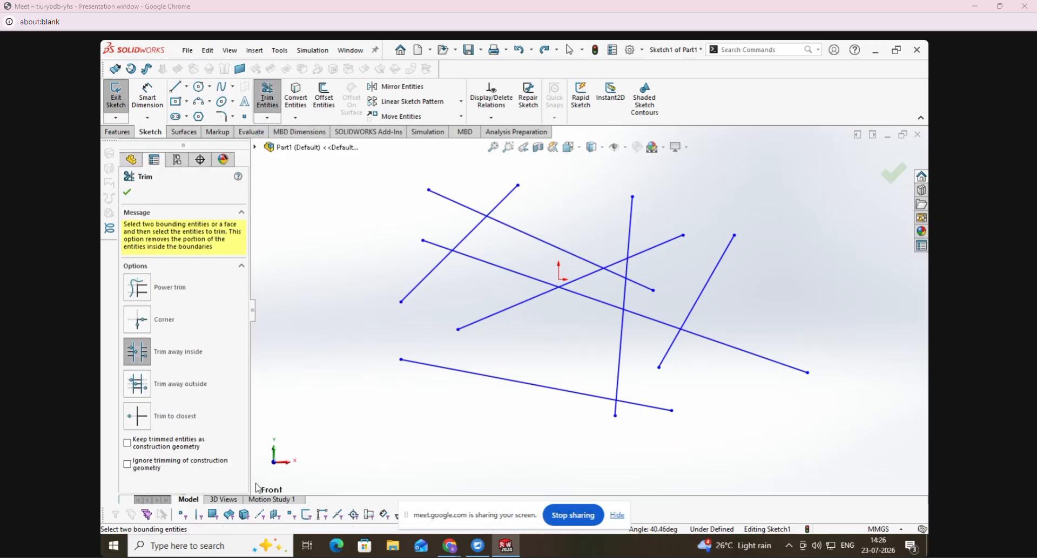
{"action": "left_click", "coordinate": [135, 390]}
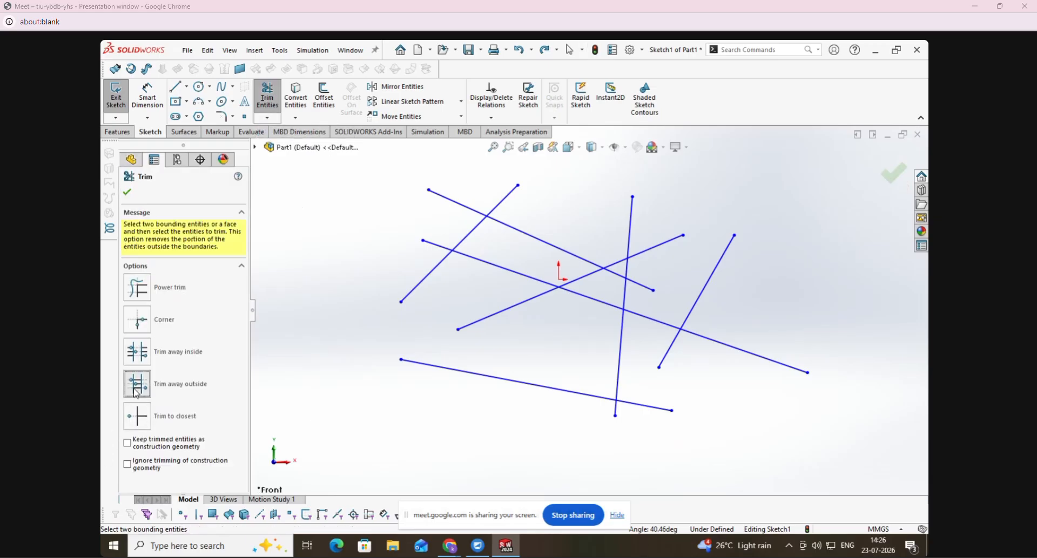
{"action": "left_click", "coordinate": [424, 290]}
{"action": "left_click", "coordinate": [624, 323]}
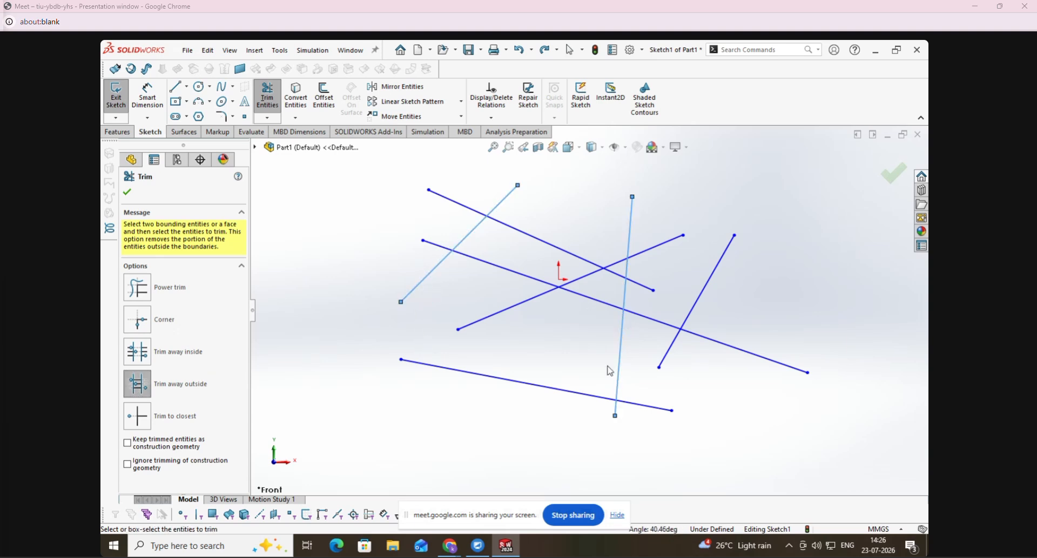
{"action": "left_click", "coordinate": [522, 384]}
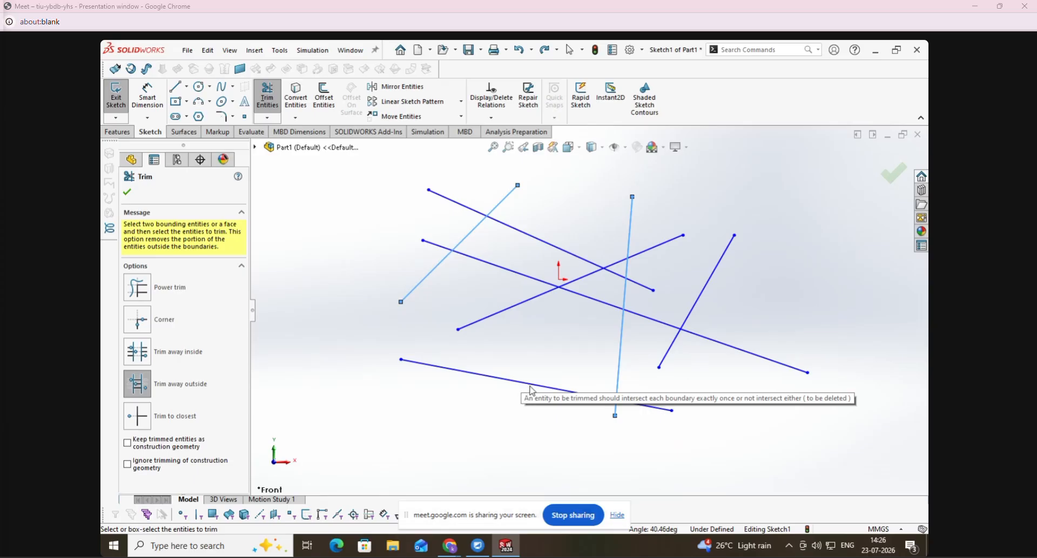
{"action": "left_click", "coordinate": [718, 276]}
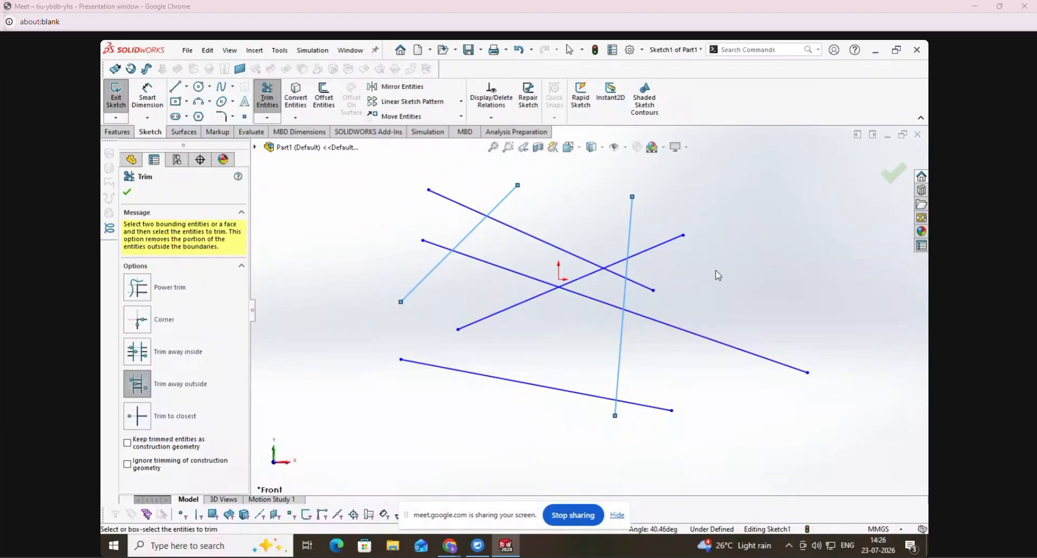
- Trim away the portions of the two long crossing lines that lie outside the two boundary lines
{"action": "left_click", "coordinate": [560, 252]}
{"action": "left_click", "coordinate": [534, 282]}
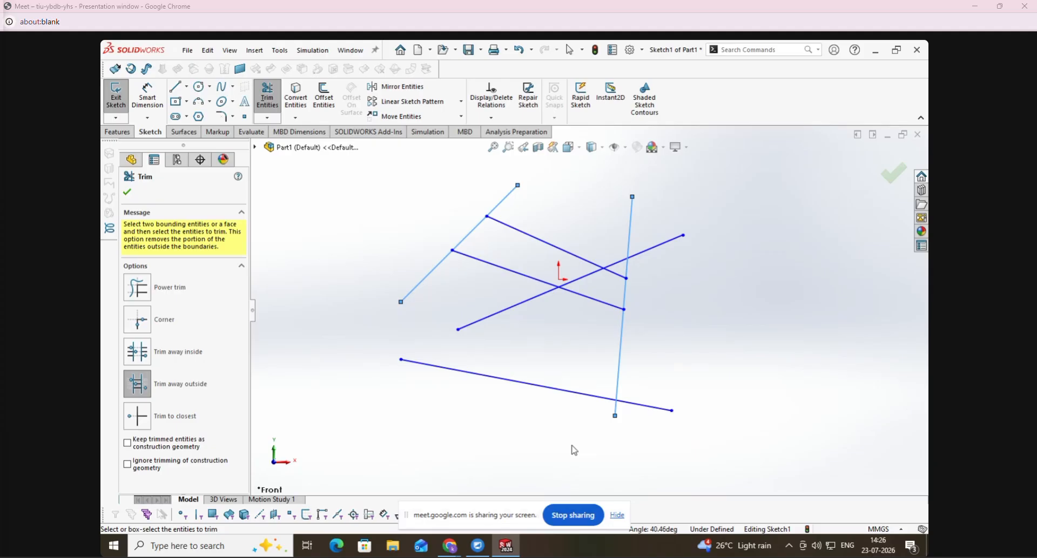
{"action": "key", "text": "Escape"}
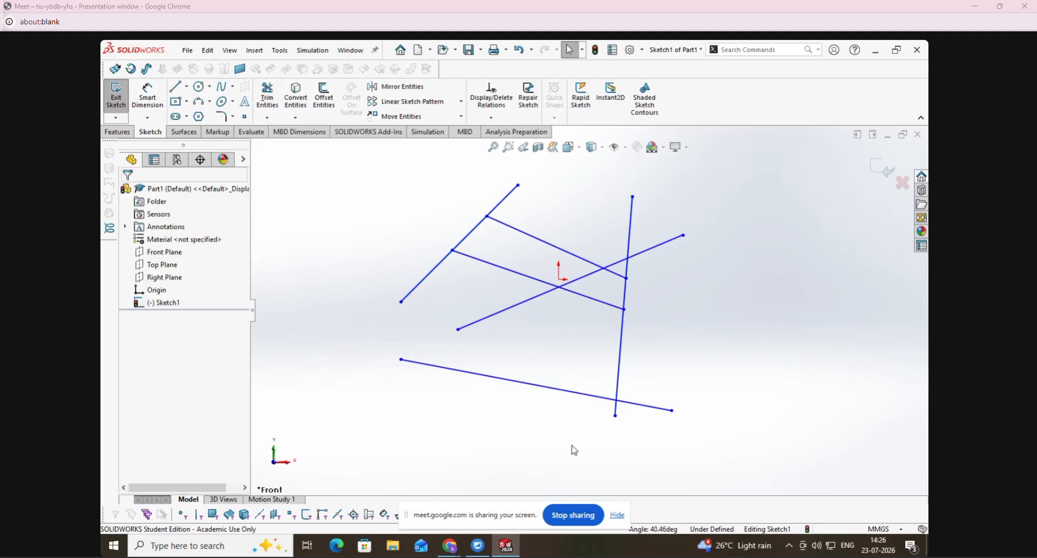
- Delete all sketch entities and sketch a circle with a radius of about 437 mm above and to the left of the origin
{"action": "key", "text": "ctrl+a"}
{"action": "key", "text": "Delete"}
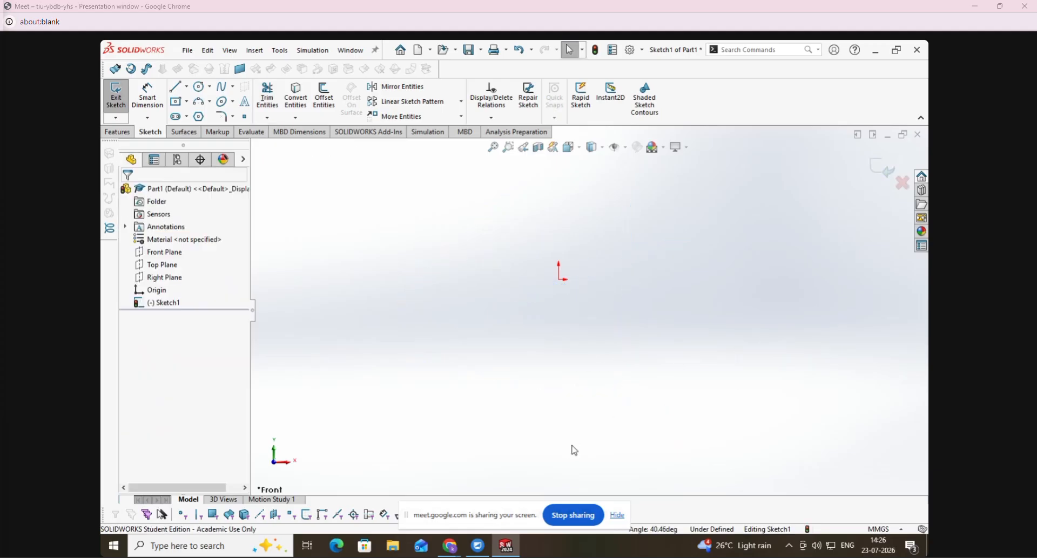
{"action": "left_click", "coordinate": [196, 88]}
{"action": "left_click", "coordinate": [407, 227]}
{"action": "left_click", "coordinate": [429, 268]}
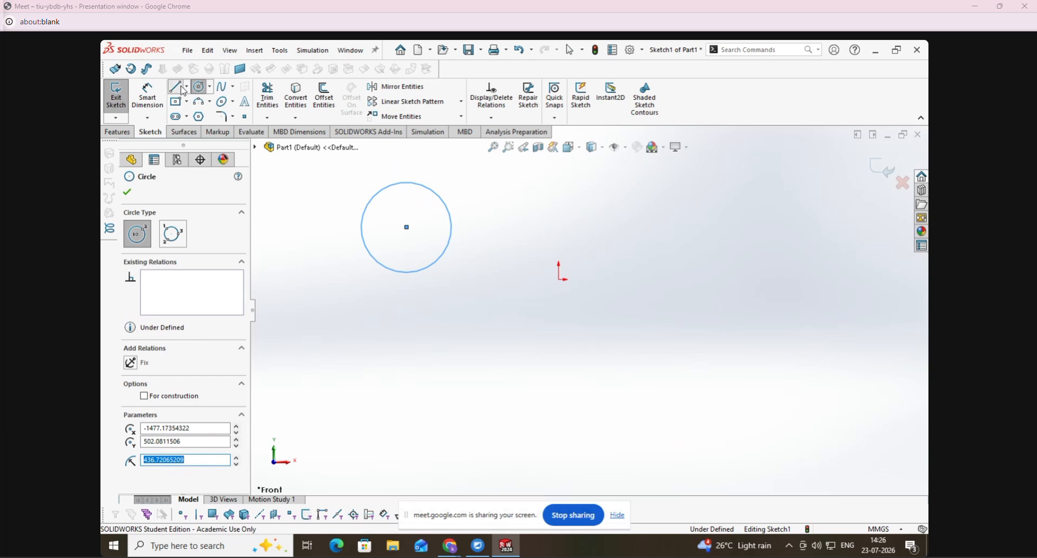
- Sketch a long diagonal line rising to the right between the circle and the origin
{"action": "left_click", "coordinate": [176, 87]}
{"action": "left_click", "coordinate": [427, 363]}
{"action": "left_click", "coordinate": [594, 182]}
{"action": "key", "text": "Escape"}
{"action": "key", "text": "space"}
{"action": "left_click", "coordinate": [488, 290]}
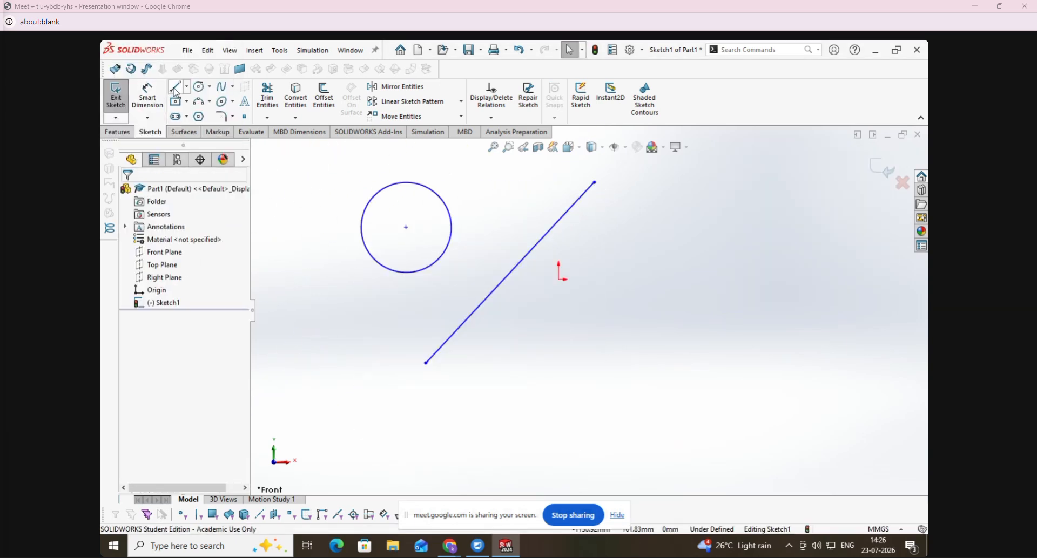
- Sketch two shorter separate lines below the origin, one sloping down to the right and one rising beyond its lower end
{"action": "left_click", "coordinate": [176, 86]}
{"action": "left_click", "coordinate": [660, 394]}
{"action": "left_click", "coordinate": [543, 330]}
{"action": "key", "text": "Escape"}
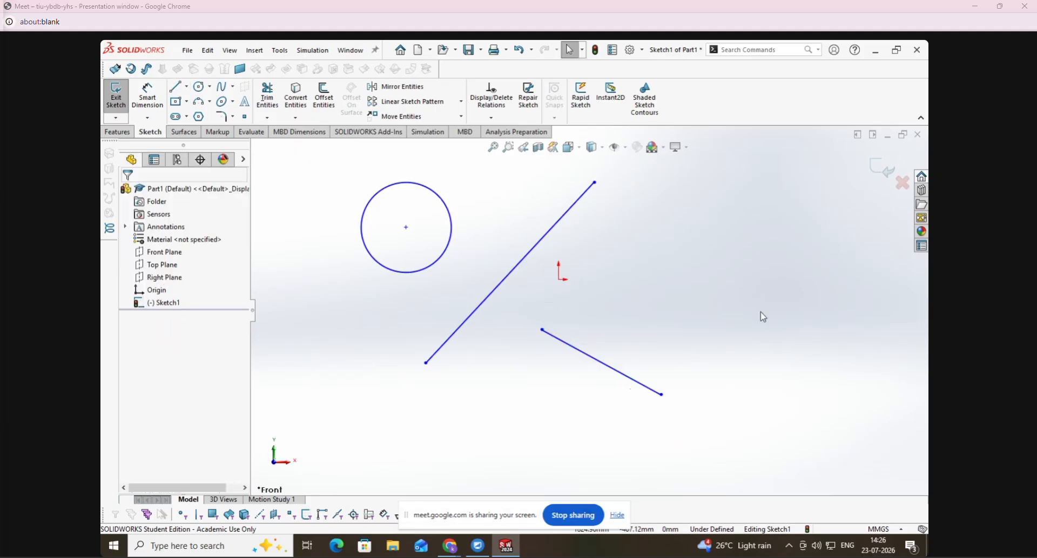
{"action": "key", "text": "space"}
{"action": "left_click", "coordinate": [336, 206]}
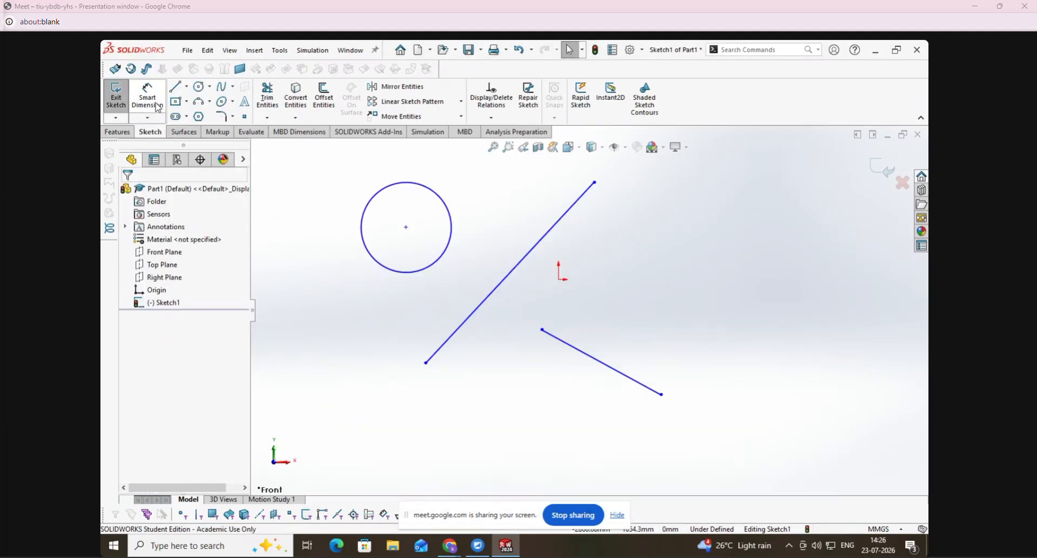
{"action": "left_click", "coordinate": [176, 88]}
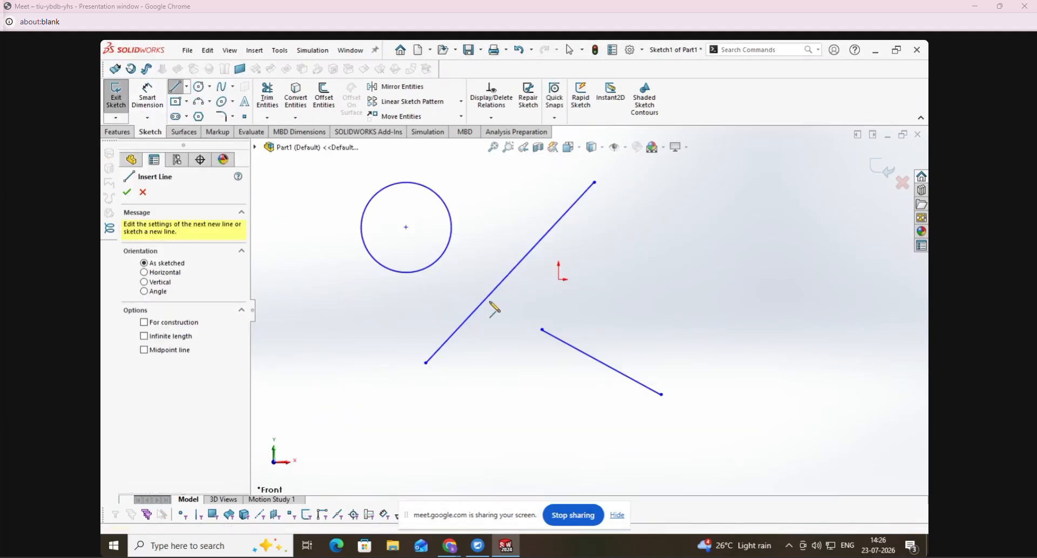
{"action": "left_click", "coordinate": [674, 437]}
{"action": "left_click", "coordinate": [739, 341]}
- Sketch a tilted ellipse below the short lines with radii of about 1578 mm and 385 mm
{"action": "left_click", "coordinate": [222, 103]}
{"action": "scroll", "coordinate": [527, 344], "scroll_direction": "down", "scroll_amount": 2}
{"action": "scroll", "coordinate": [687, 412], "scroll_direction": "up", "scroll_amount": 3}
{"action": "left_click", "coordinate": [682, 486]}
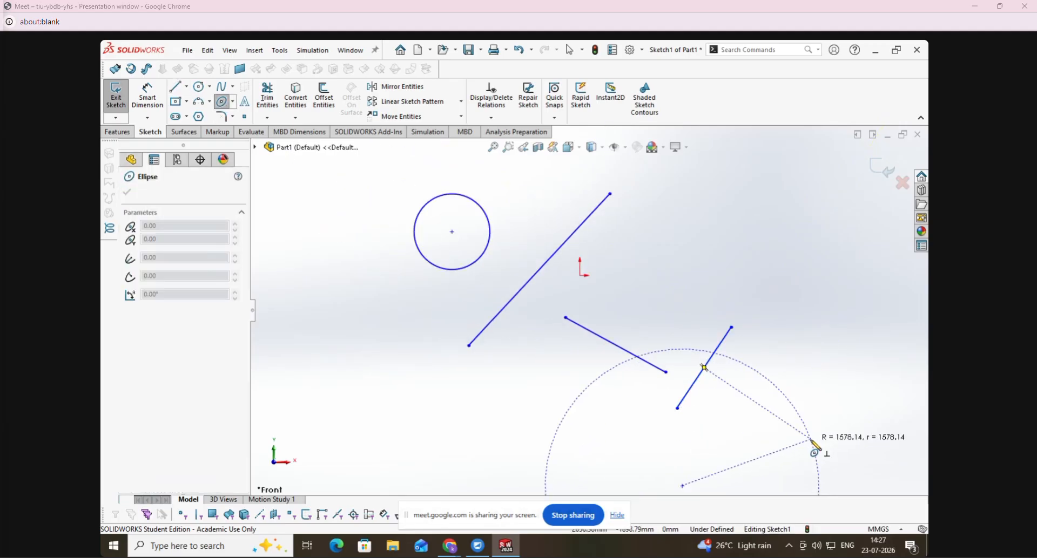
{"action": "left_click", "coordinate": [812, 440]}
{"action": "left_click", "coordinate": [781, 421]}
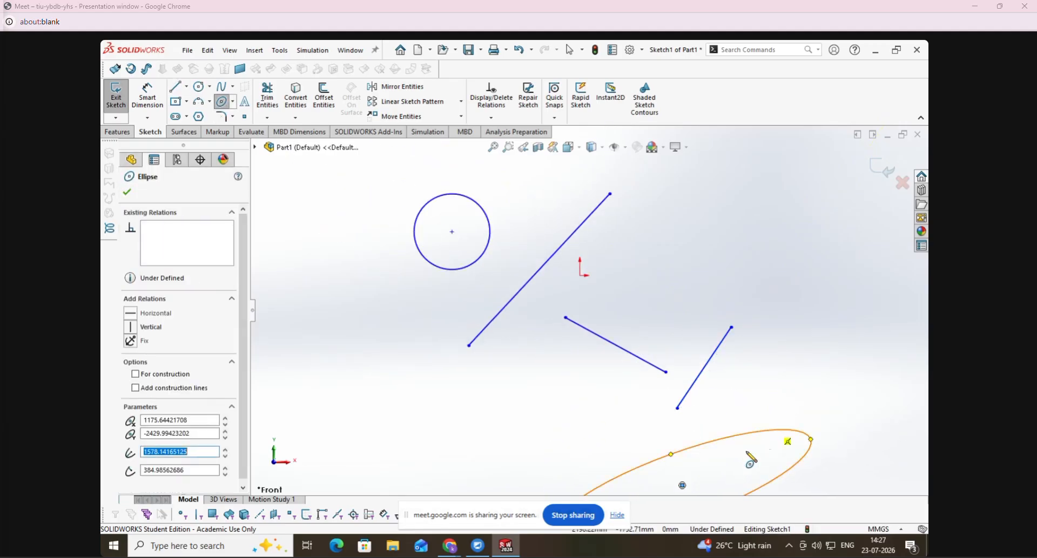
{"action": "key", "text": "Escape"}
- Use Extend Entities to lengthen the short line below the origin across the long diagonal to the far side of the circle
{"action": "left_click", "coordinate": [268, 117]}
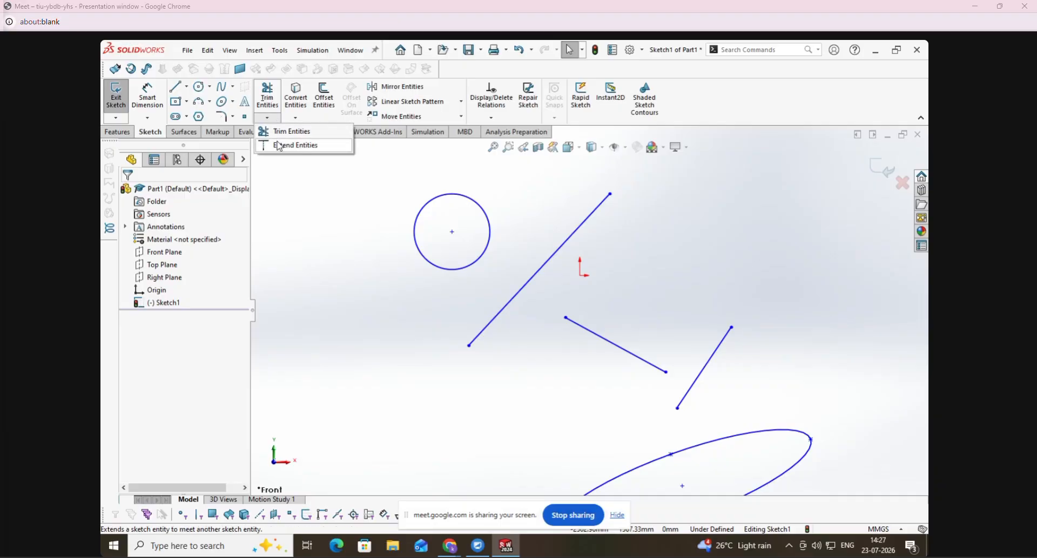
{"action": "left_click", "coordinate": [280, 145]}
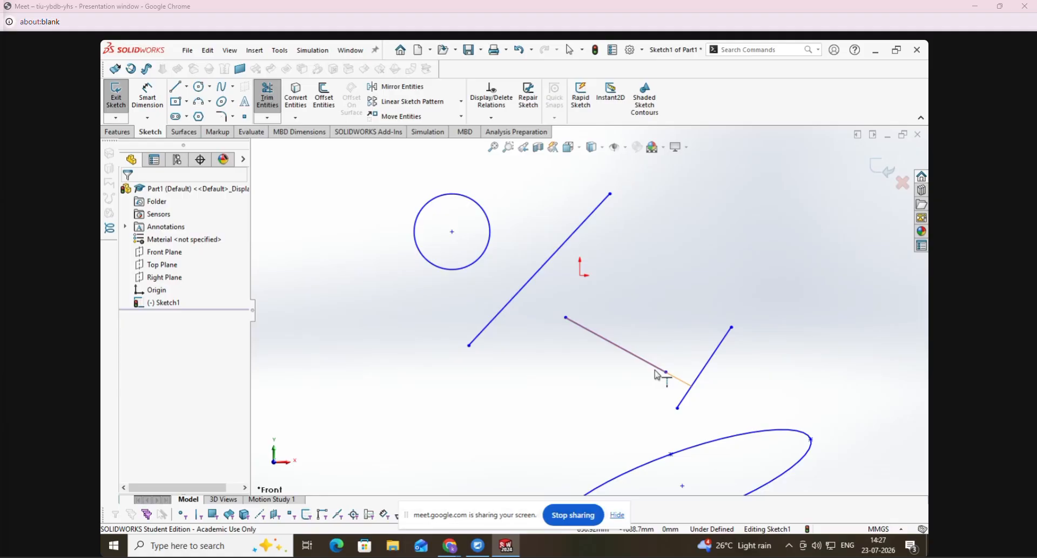
{"action": "left_click", "coordinate": [578, 329]}
{"action": "left_click", "coordinate": [537, 306]}
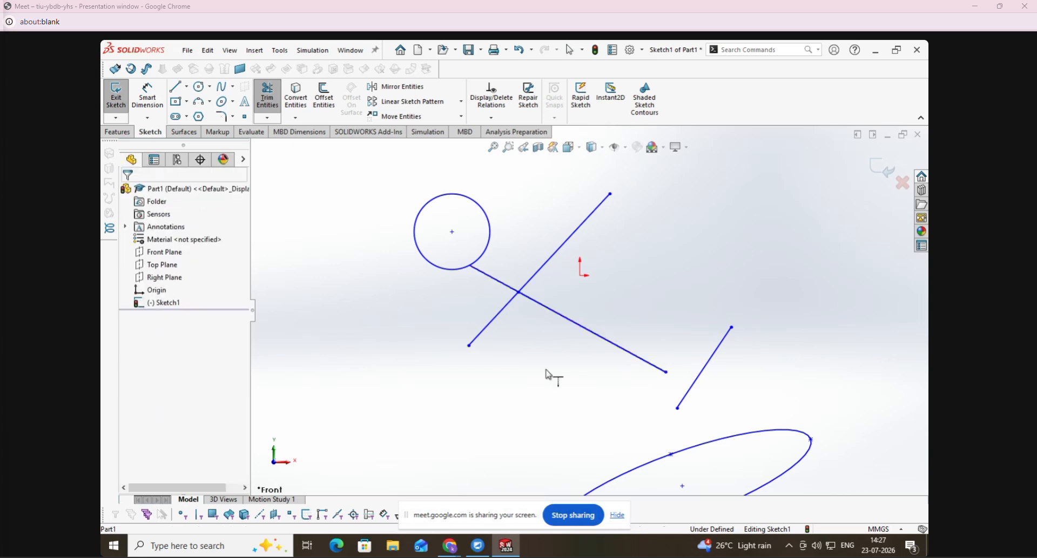
{"action": "left_click", "coordinate": [504, 284]}
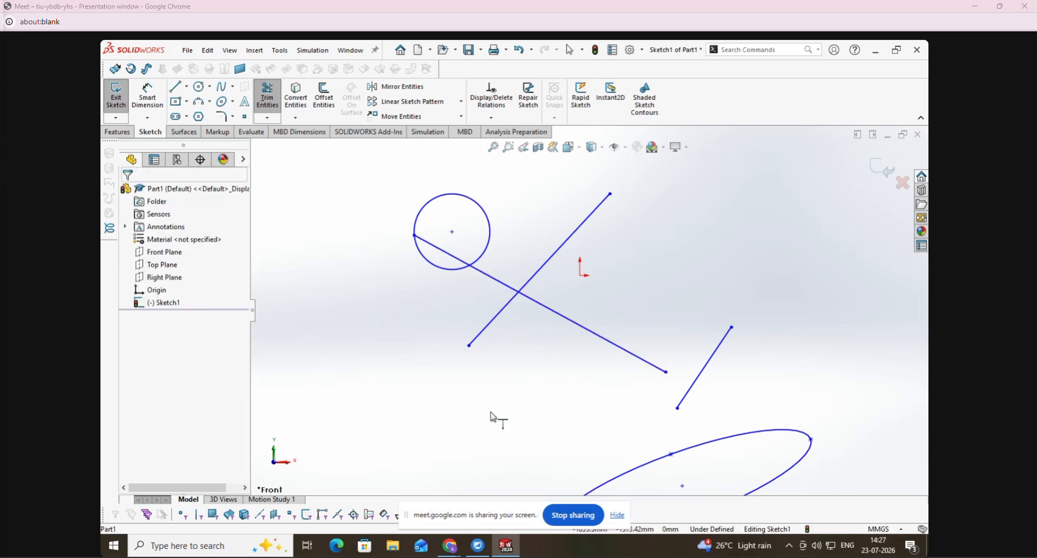
- Extend the same line's other end across the short rising line to the ellipse's far side, and try to extend it once more
{"action": "left_click", "coordinate": [431, 247]}
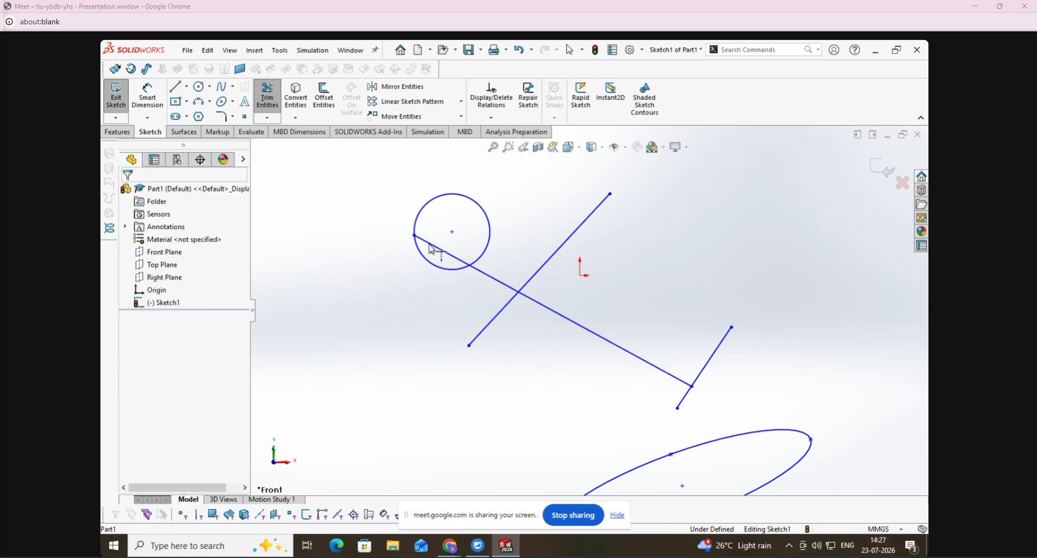
{"action": "left_click", "coordinate": [431, 247]}
{"action": "left_click", "coordinate": [430, 247]}
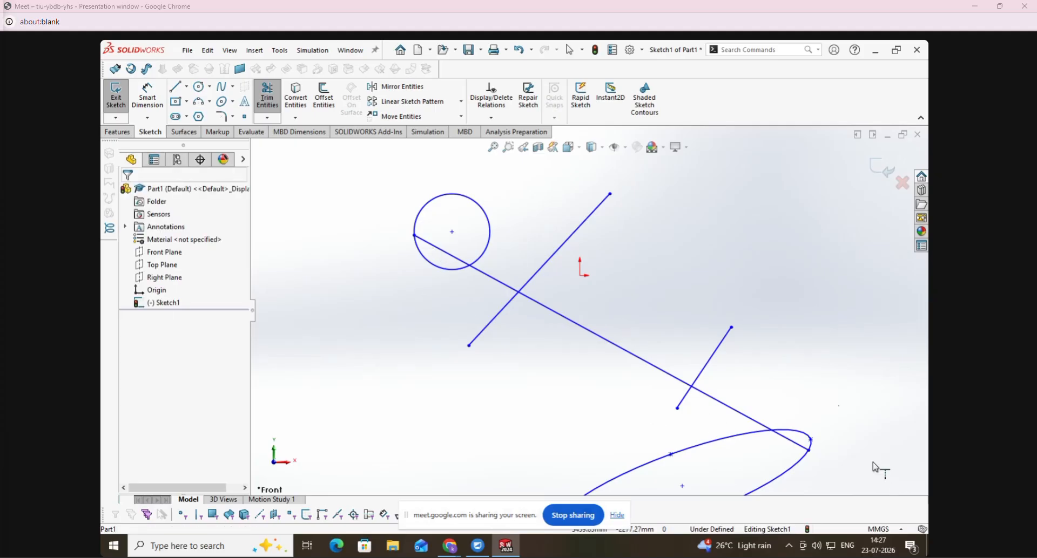
{"action": "key", "text": "f"}
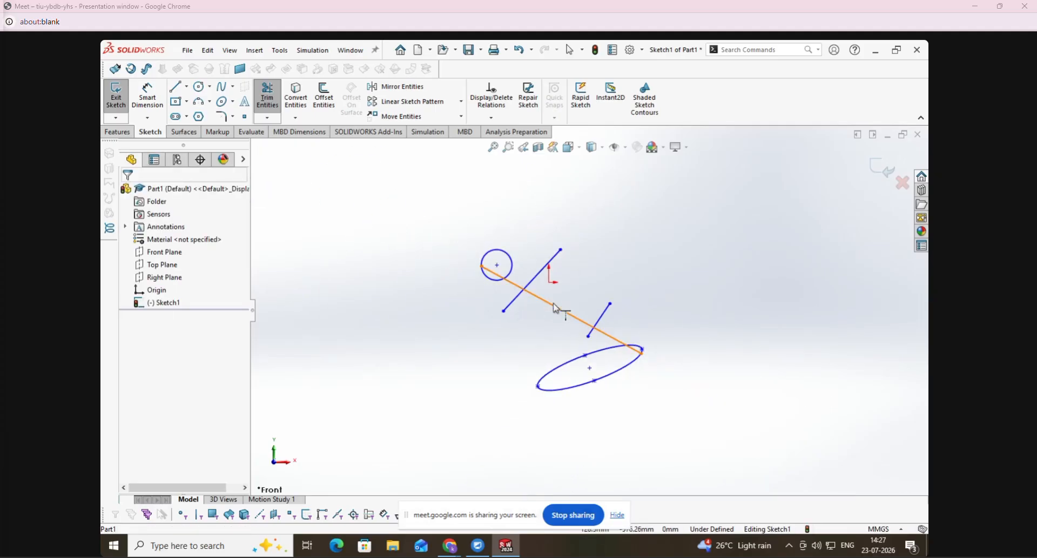
{"action": "left_click", "coordinate": [554, 307]}
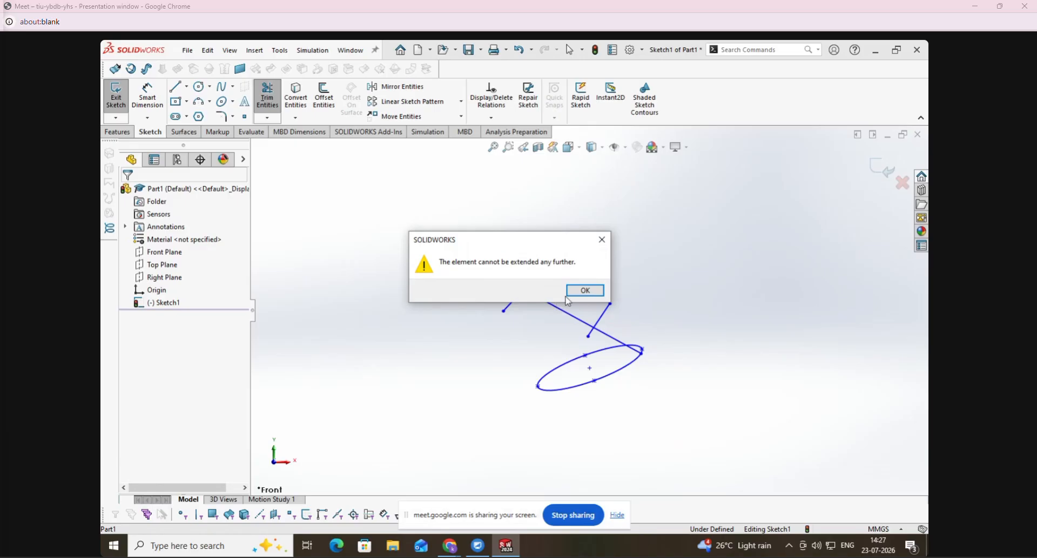
{"action": "left_click", "coordinate": [584, 290]}
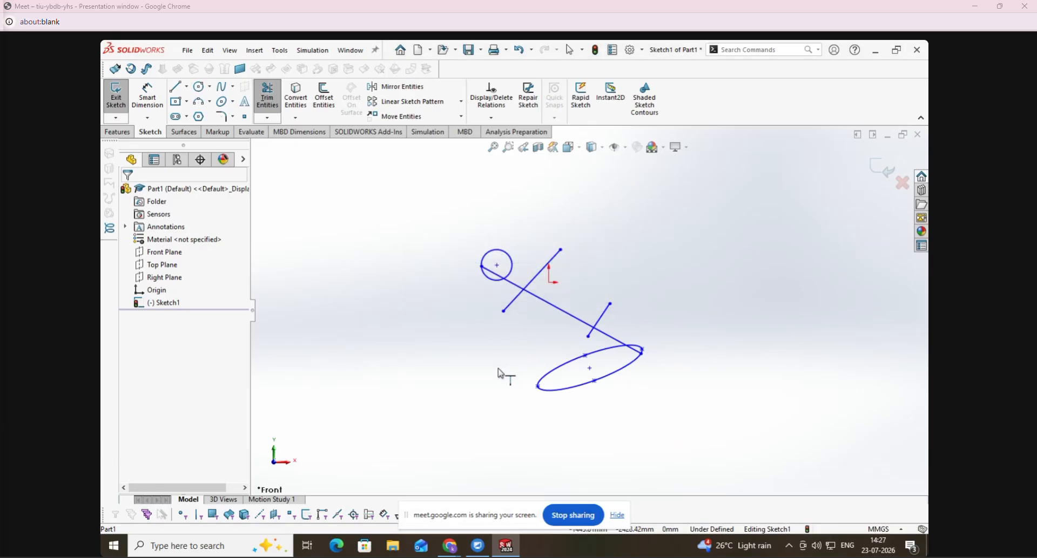
{"action": "key", "text": "Escape"}
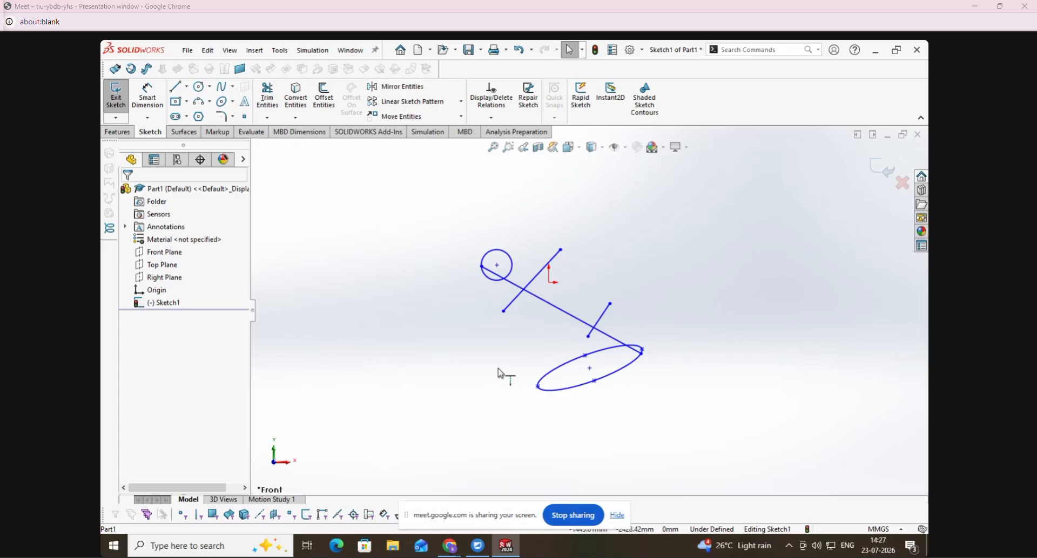
- Delete all sketch entities and show the Convert Entities variants, including Silhouette Entities and Intersection Curve
{"action": "key", "text": "ctrl+a"}
{"action": "key", "text": "Delete"}
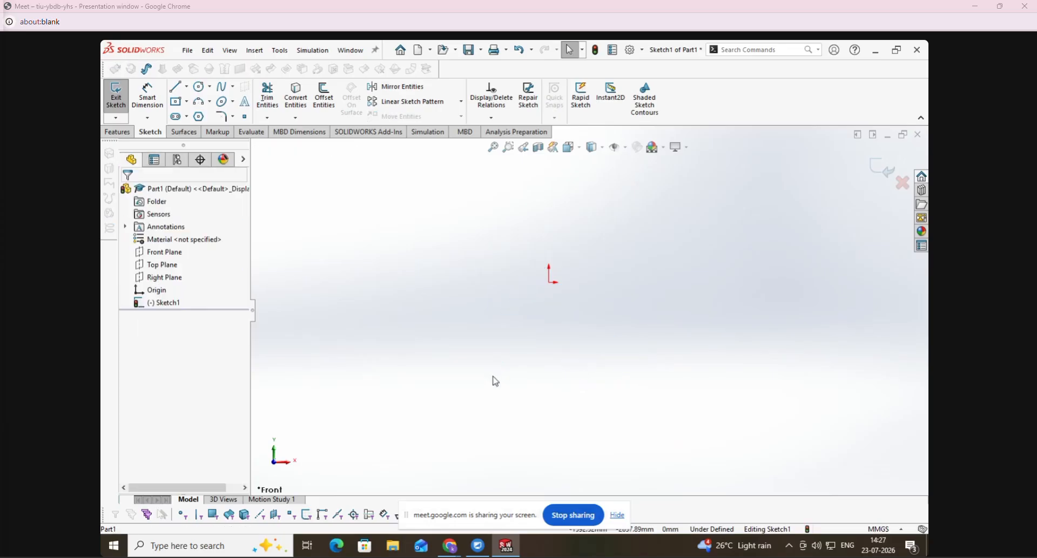
{"action": "scroll", "coordinate": [527, 275], "scroll_direction": "up", "scroll_amount": 2}
{"action": "left_click", "coordinate": [307, 120]}
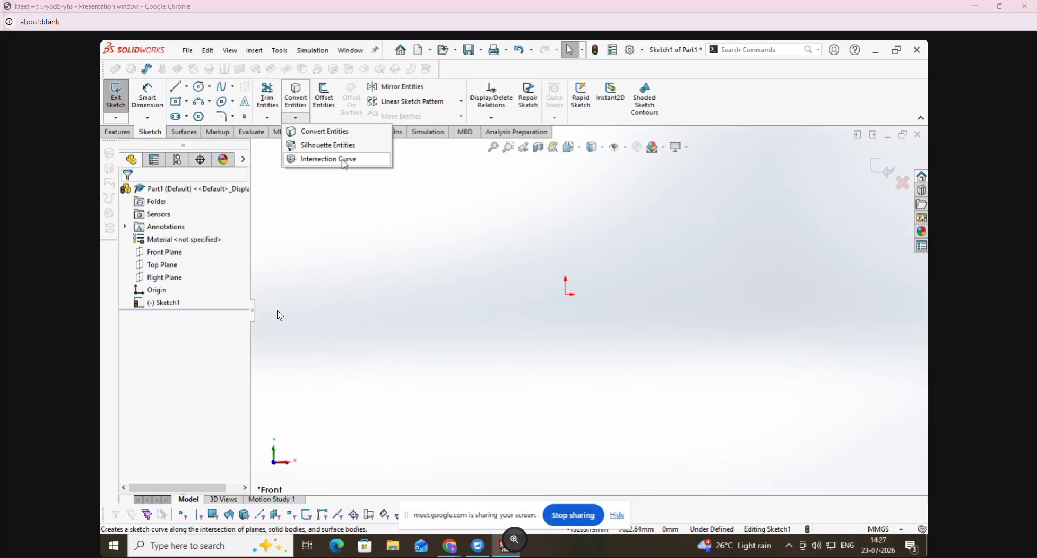
{"action": "left_click", "coordinate": [334, 320]}
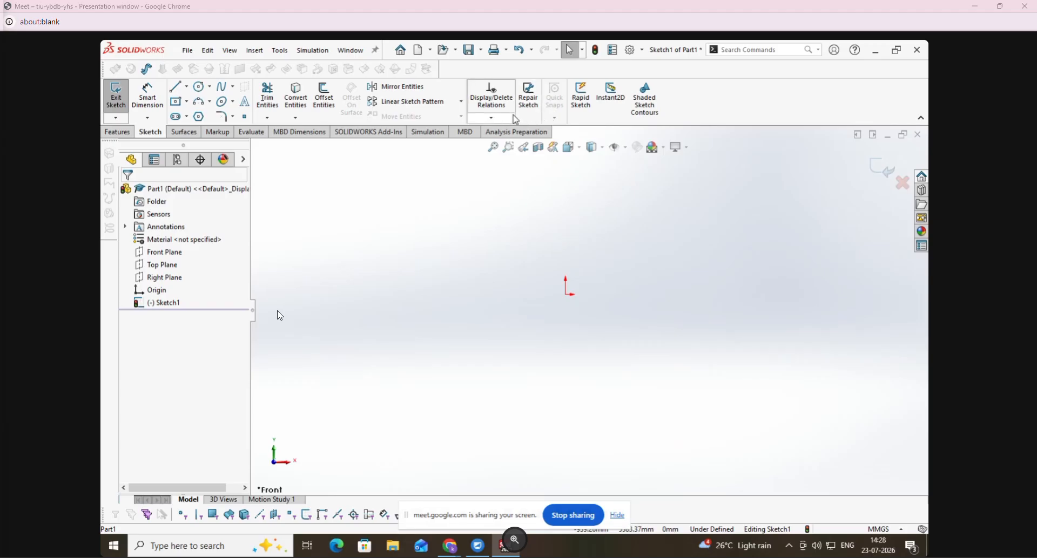
- Sketch a rising line about 4832 mm long to the left of the origin and a descending line to its right
{"action": "left_click", "coordinate": [492, 118]}
{"action": "left_click", "coordinate": [187, 86]}
{"action": "left_click", "coordinate": [195, 98]}
{"action": "left_click", "coordinate": [424, 244]}
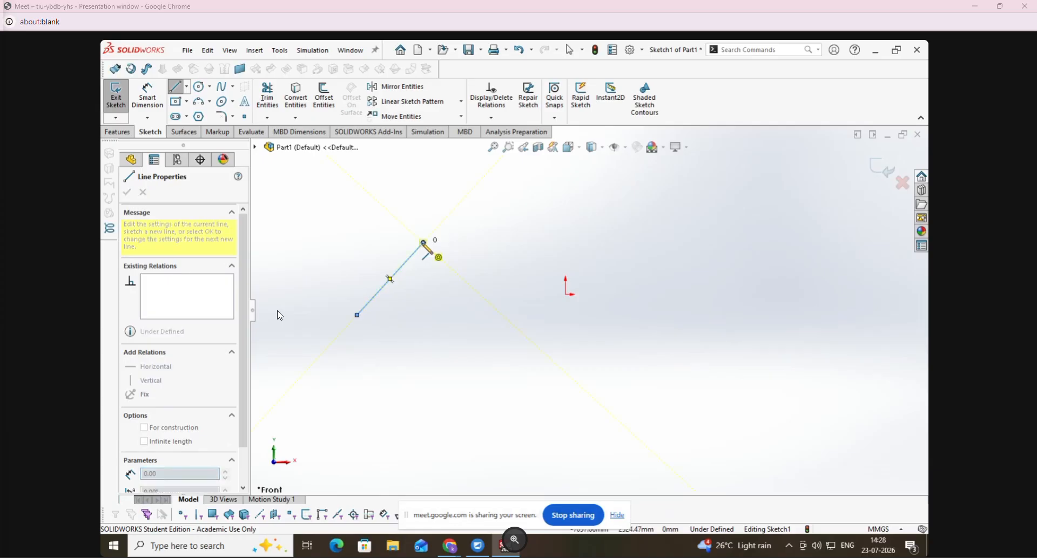
{"action": "key", "text": "Escape"}
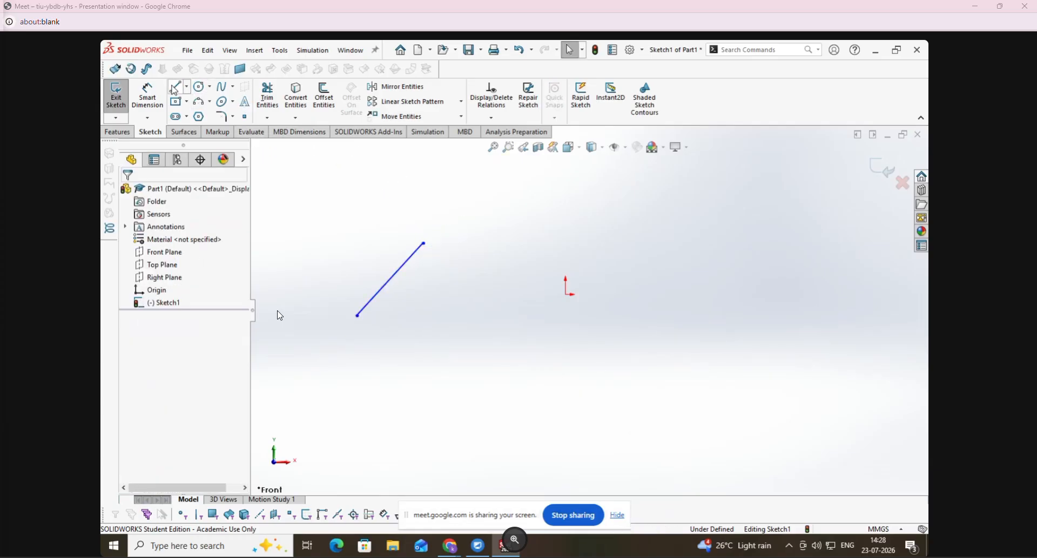
{"action": "left_click", "coordinate": [176, 86]}
{"action": "left_click", "coordinate": [676, 235]}
{"action": "left_click", "coordinate": [731, 302]}
{"action": "key", "text": "Escape"}
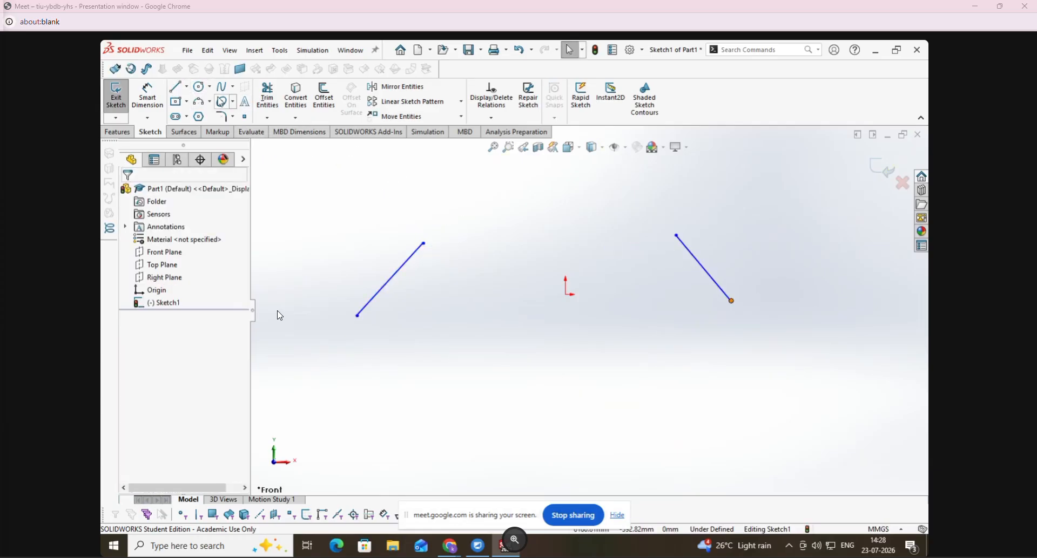
- Sketch a long descending line below and left of the origin, and a short rising line below and right of it
{"action": "left_click", "coordinate": [176, 87]}
{"action": "left_click", "coordinate": [367, 379]}
{"action": "left_click", "coordinate": [598, 462]}
{"action": "key", "text": "Escape"}
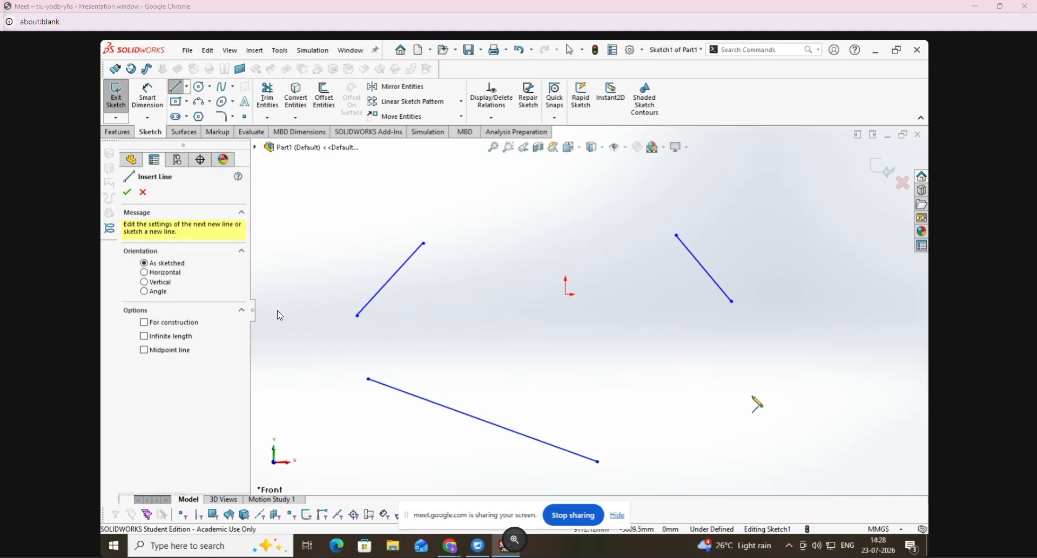
{"action": "left_click", "coordinate": [752, 396]}
{"action": "left_click", "coordinate": [832, 341]}
{"action": "key", "text": "Escape"}
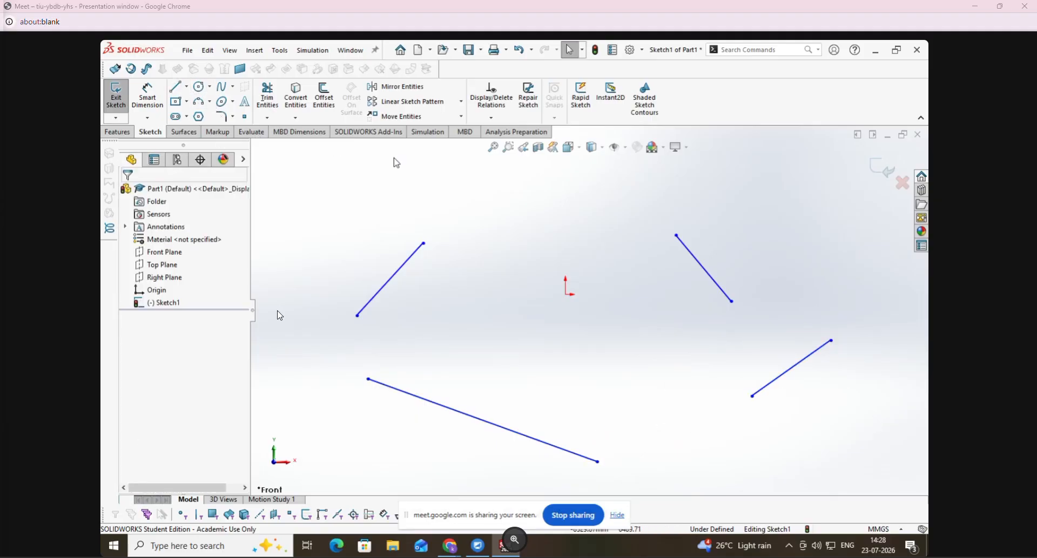
- Add a Fix relation to the rising line at the upper left of the sketch
{"action": "left_click", "coordinate": [501, 118]}
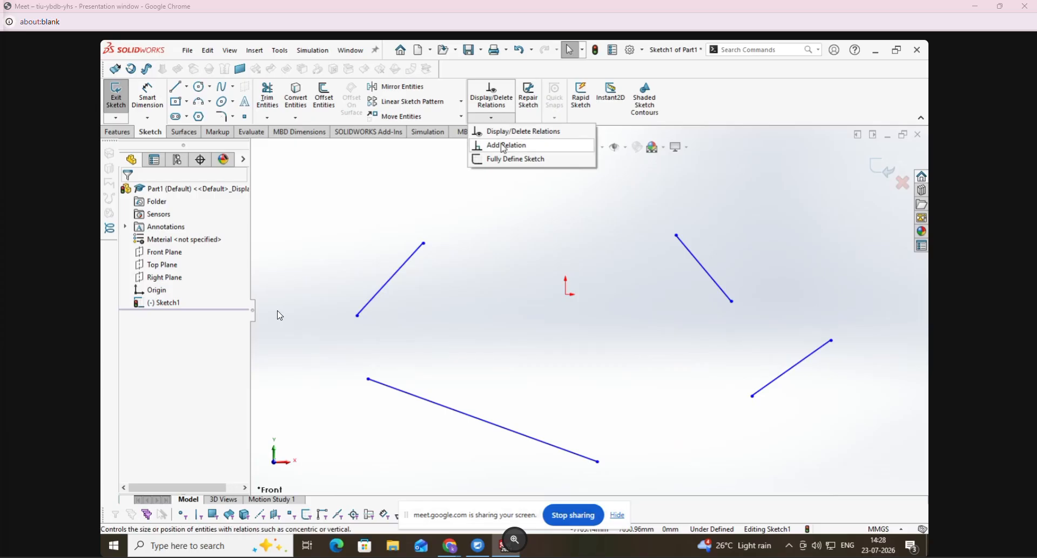
{"action": "left_click", "coordinate": [505, 145]}
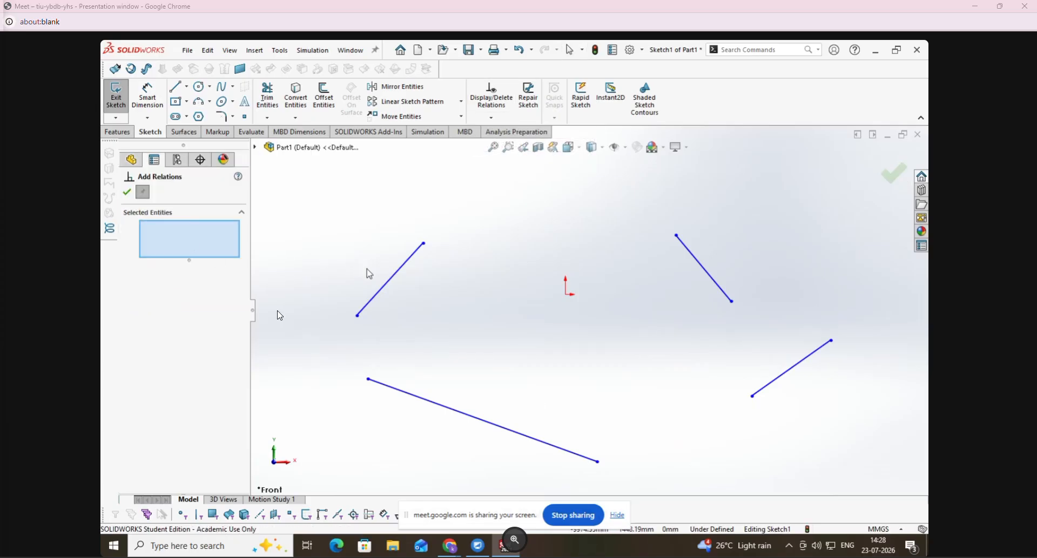
{"action": "left_click", "coordinate": [384, 287]}
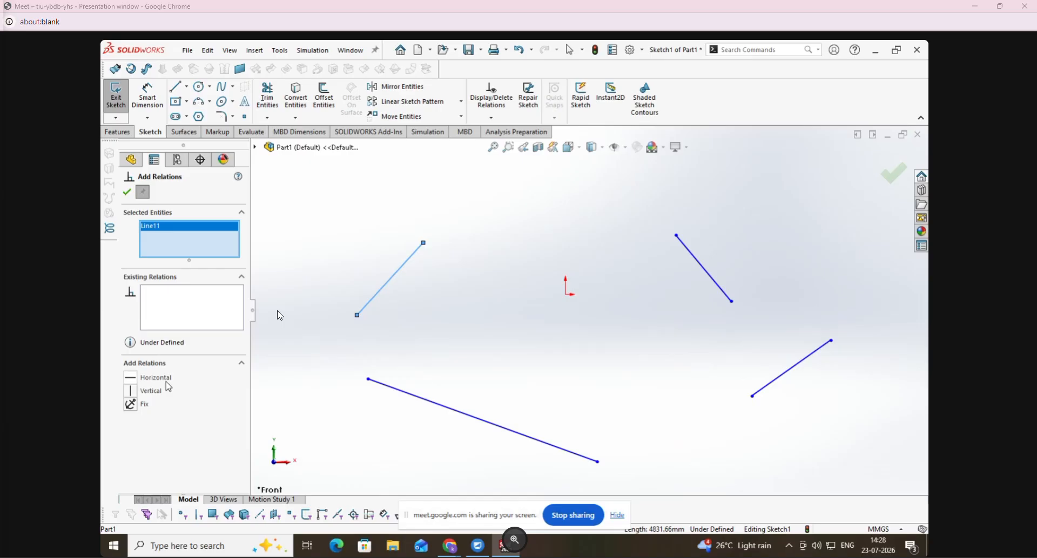
{"action": "left_click", "coordinate": [131, 404]}
{"action": "left_click", "coordinate": [127, 192]}
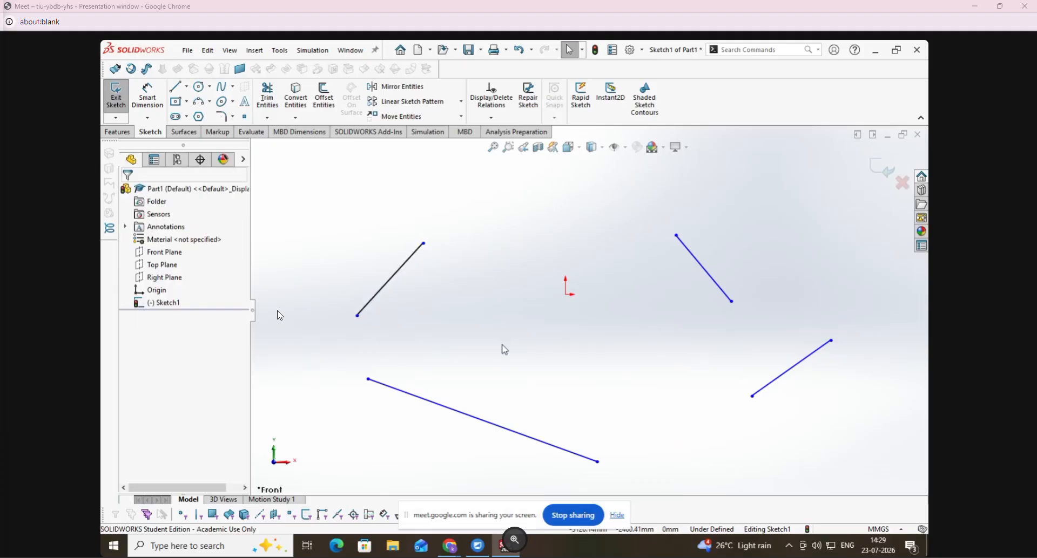
- Try to move the fixed line, and lengthen it by pulling its upper and lower endpoints outward
{"action": "mouse_move", "coordinate": [389, 272]}
{"action": "left_mouse_down"}
{"action": "mouse_move", "coordinate": [352, 260]}
{"action": "mouse_move", "coordinate": [392, 279]}
{"action": "mouse_move", "coordinate": [405, 266]}
{"action": "mouse_move", "coordinate": [432, 297]}
{"action": "mouse_move", "coordinate": [452, 398]}
{"action": "left_mouse_up"}
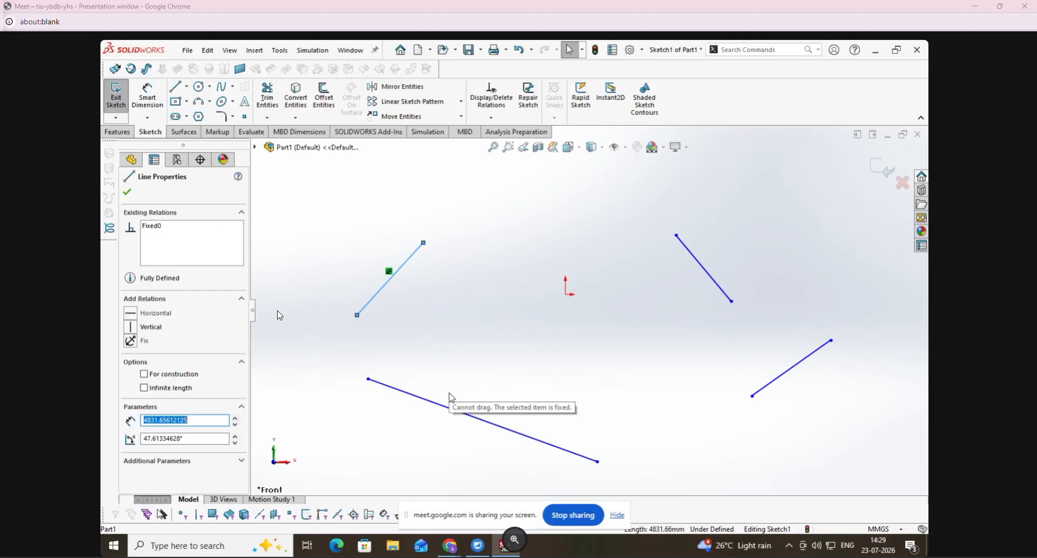
{"action": "left_click", "coordinate": [474, 353]}
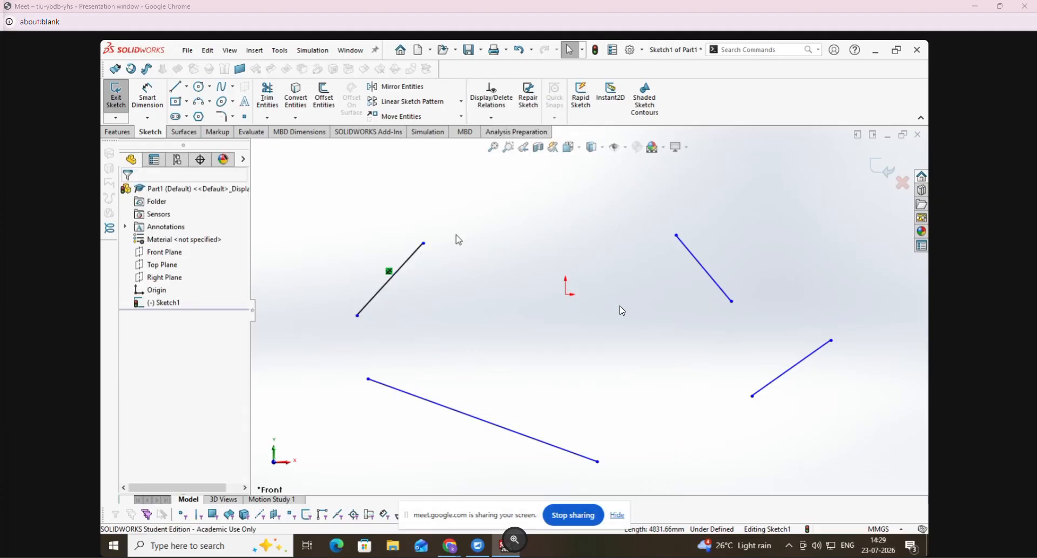
{"action": "mouse_move", "coordinate": [424, 244]}
{"action": "left_mouse_down"}
{"action": "mouse_move", "coordinate": [463, 202]}
{"action": "mouse_move", "coordinate": [444, 222]}
{"action": "left_mouse_up"}
{"action": "mouse_move", "coordinate": [357, 317]}
{"action": "left_mouse_down"}
{"action": "mouse_move", "coordinate": [338, 354]}
{"action": "mouse_move", "coordinate": [356, 333]}
{"action": "left_mouse_up"}
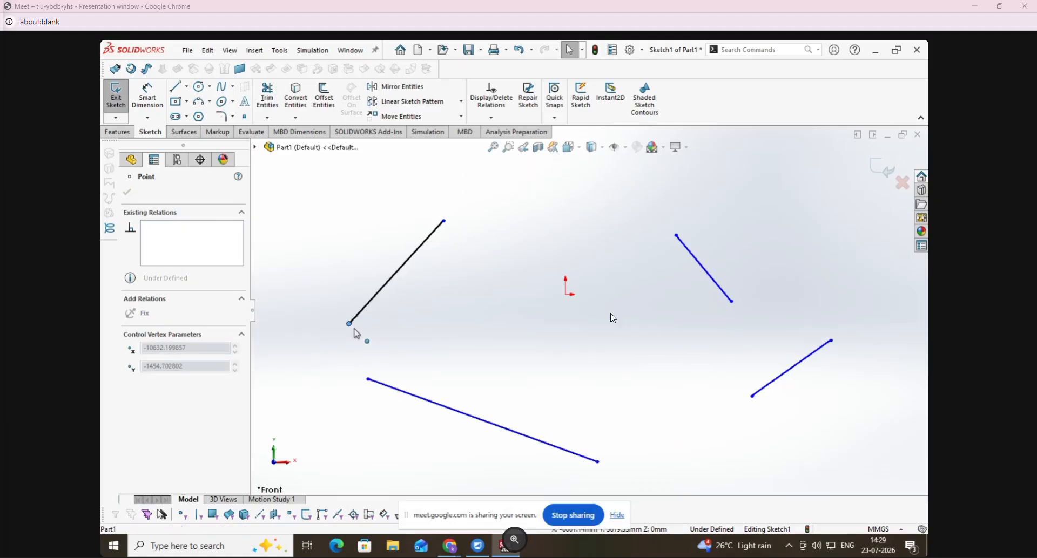
- Add a Fix relation to the upper and lower endpoints of the fixed rising line, and try to move its lower endpoint
{"action": "left_click", "coordinate": [441, 336]}
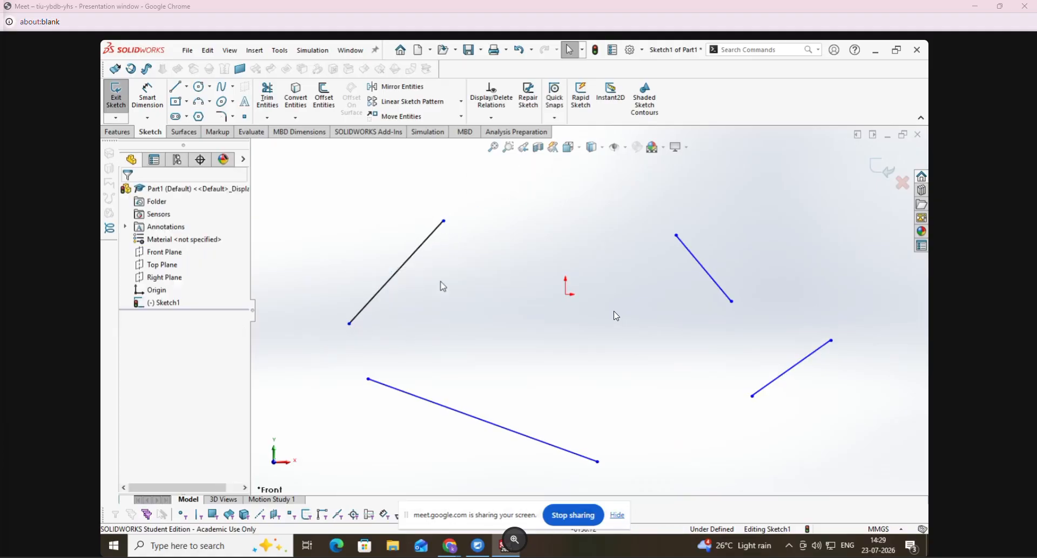
{"action": "left_click", "coordinate": [444, 221]}
{"action": "left_click", "coordinate": [130, 314]}
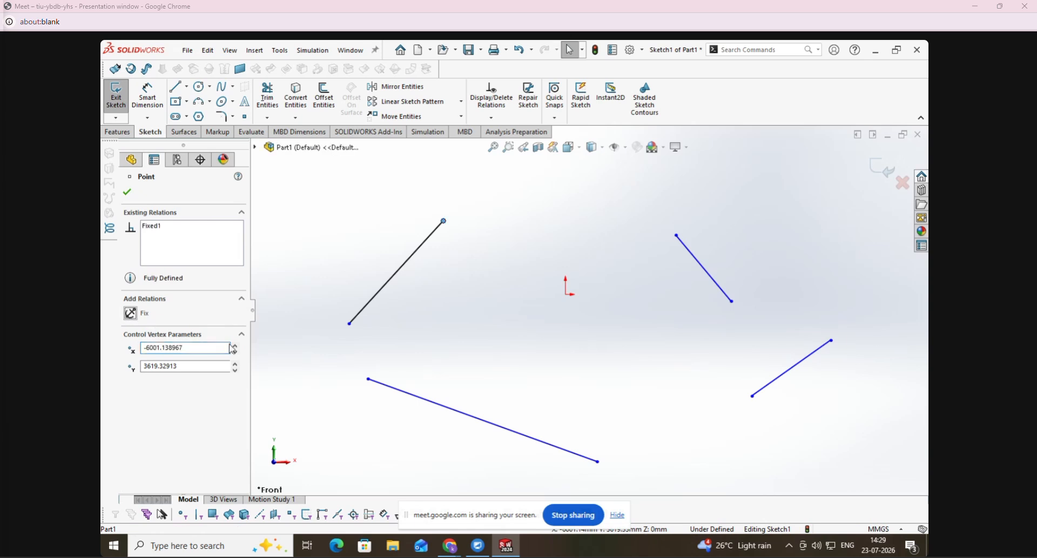
{"action": "left_click", "coordinate": [319, 340]}
{"action": "left_click", "coordinate": [349, 324]}
{"action": "left_click", "coordinate": [129, 318]}
{"action": "left_click", "coordinate": [560, 350]}
{"action": "left_click_drag", "start_coordinate": [350, 324], "coordinate": [329, 289]}
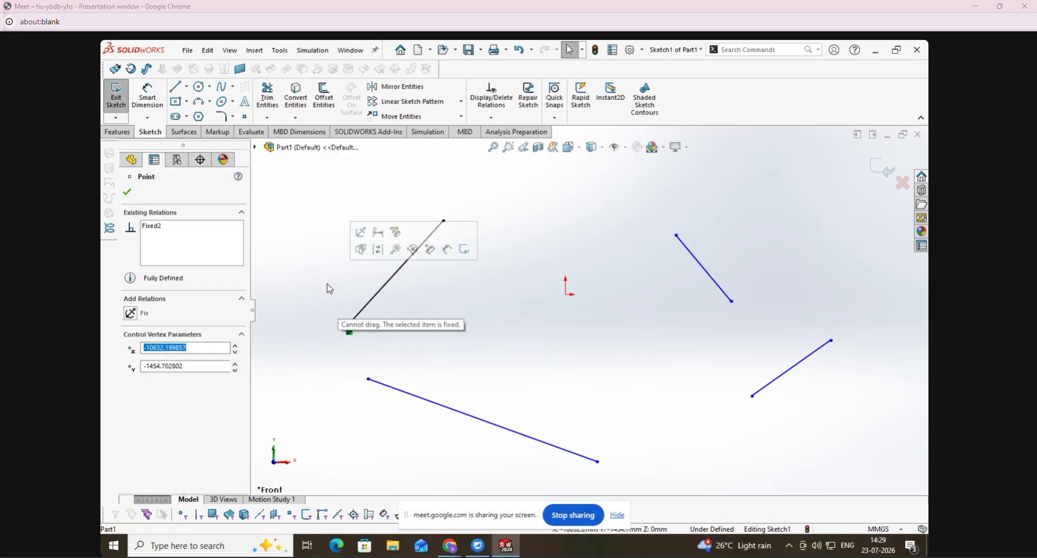
{"action": "left_click", "coordinate": [442, 393]}
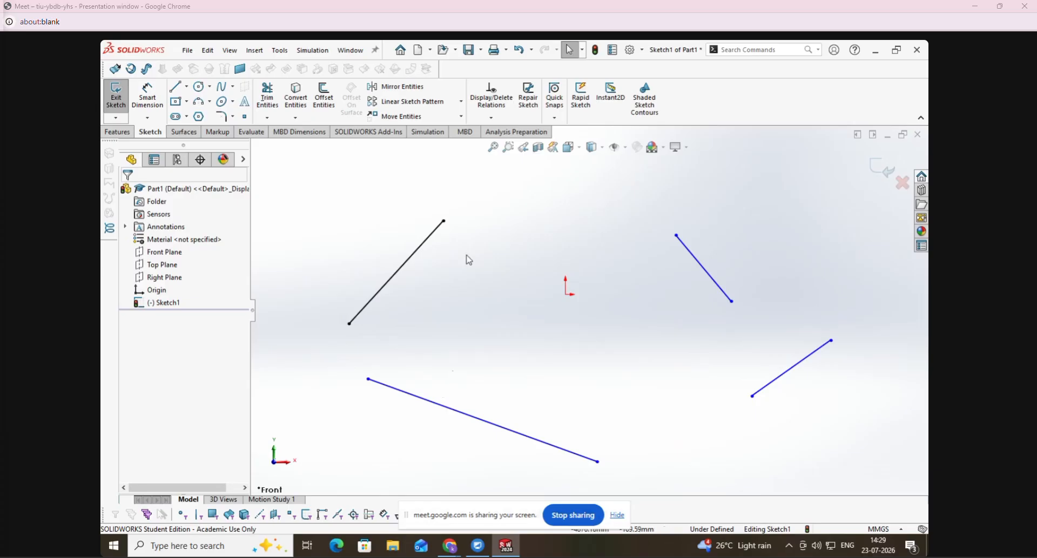
- Add a Vertical relation to the descending line to the right of the origin
{"action": "left_click", "coordinate": [491, 117]}
{"action": "left_click", "coordinate": [500, 146]}
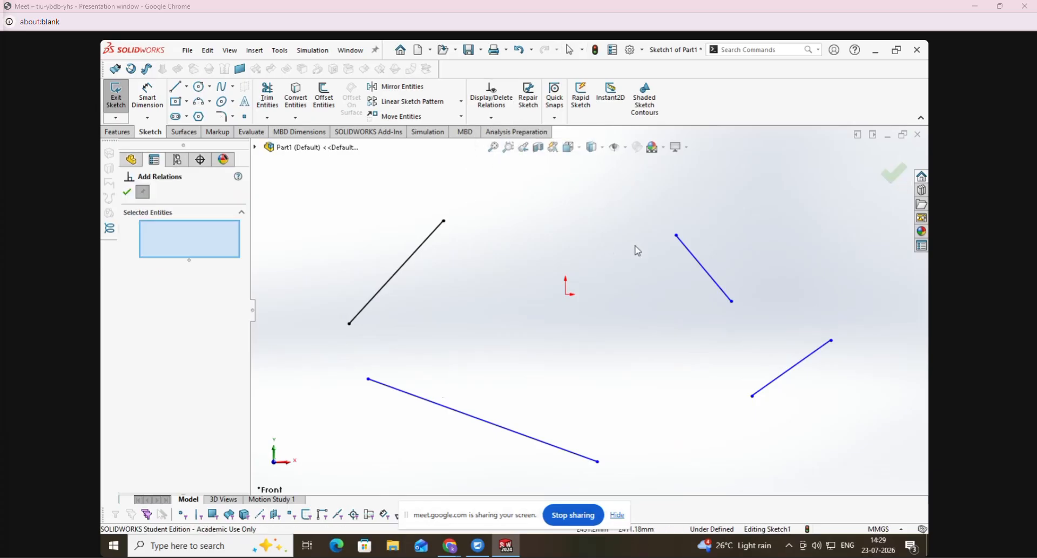
{"action": "left_click", "coordinate": [689, 250]}
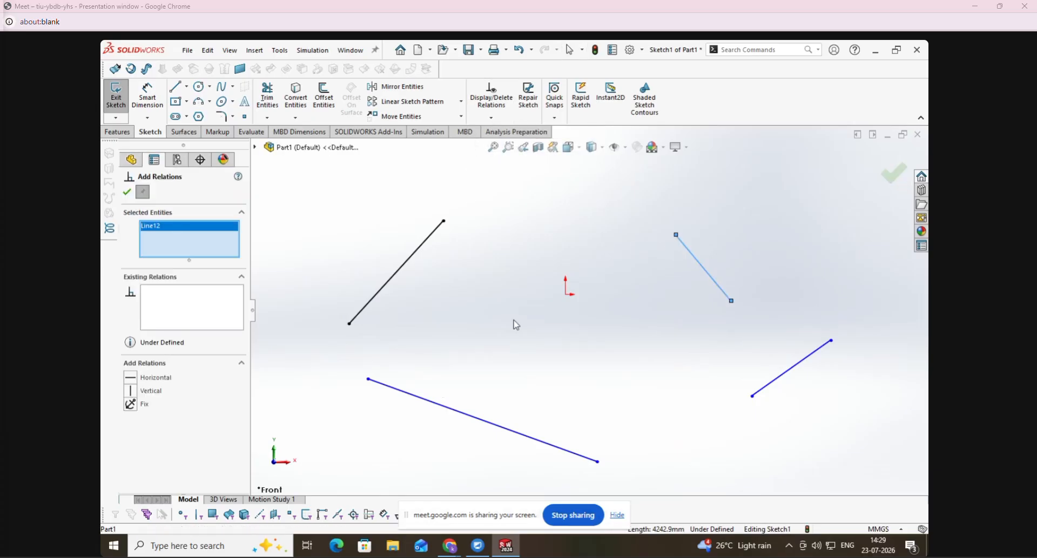
{"action": "left_click", "coordinate": [133, 391]}
{"action": "left_click", "coordinate": [129, 193]}
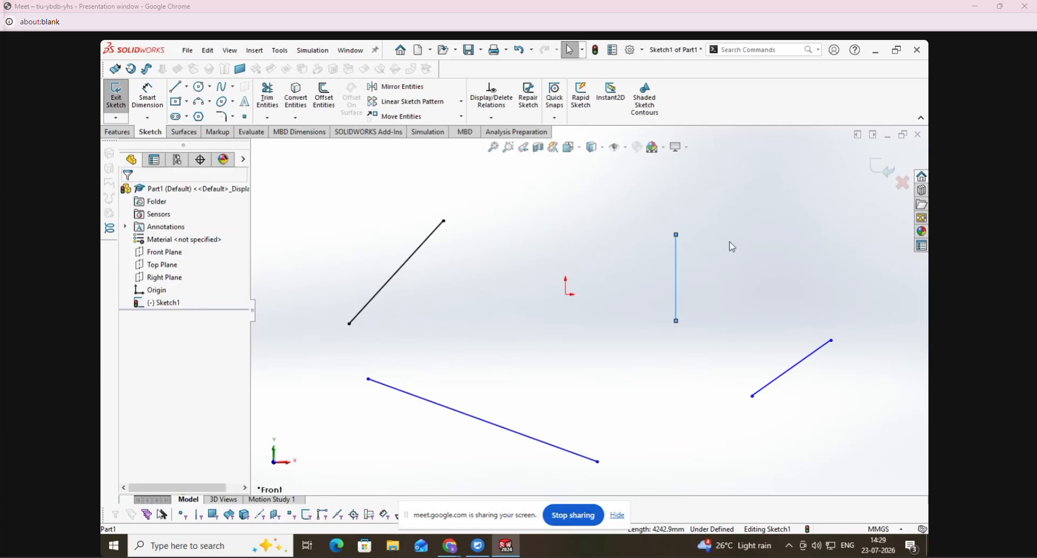
- Lengthen and shift the vertical line by its upper endpoint, and shorten the long descending line from its lower endpoint
{"action": "left_click_drag", "start_coordinate": [676, 238], "coordinate": [651, 198]}
{"action": "left_click", "coordinate": [598, 463]}
{"action": "left_click_drag", "start_coordinate": [598, 464], "coordinate": [538, 441]}
{"action": "mouse_move", "coordinate": [650, 196]}
{"action": "left_mouse_down"}
{"action": "mouse_move", "coordinate": [728, 286]}
{"action": "mouse_move", "coordinate": [660, 199]}
{"action": "left_mouse_up"}
{"action": "left_click", "coordinate": [572, 318]}
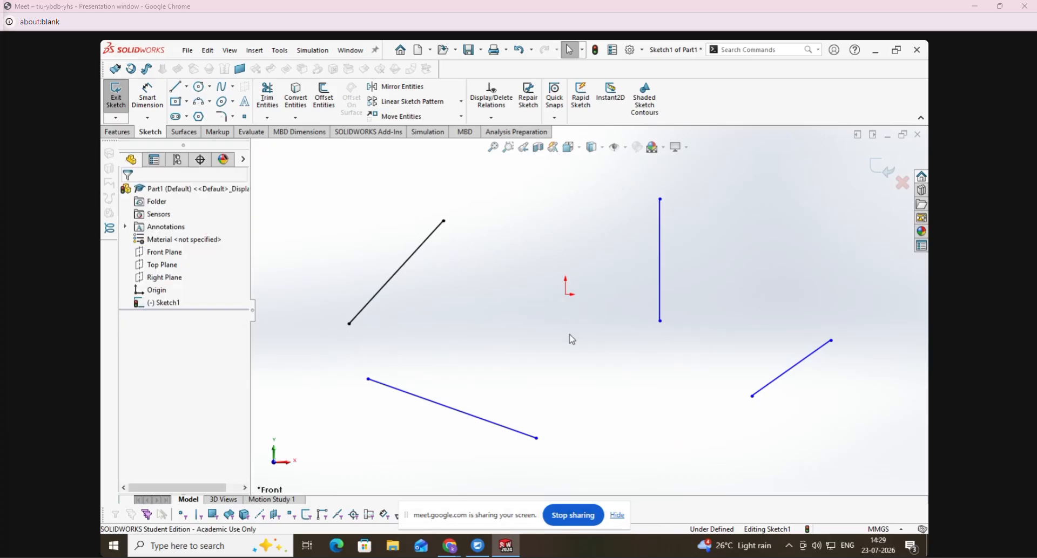
- Add a Horizontal relation to the short rising line at the lower right of the sketch, and pull its left endpoint upward
{"action": "left_click", "coordinate": [508, 119]}
{"action": "left_click", "coordinate": [510, 145]}
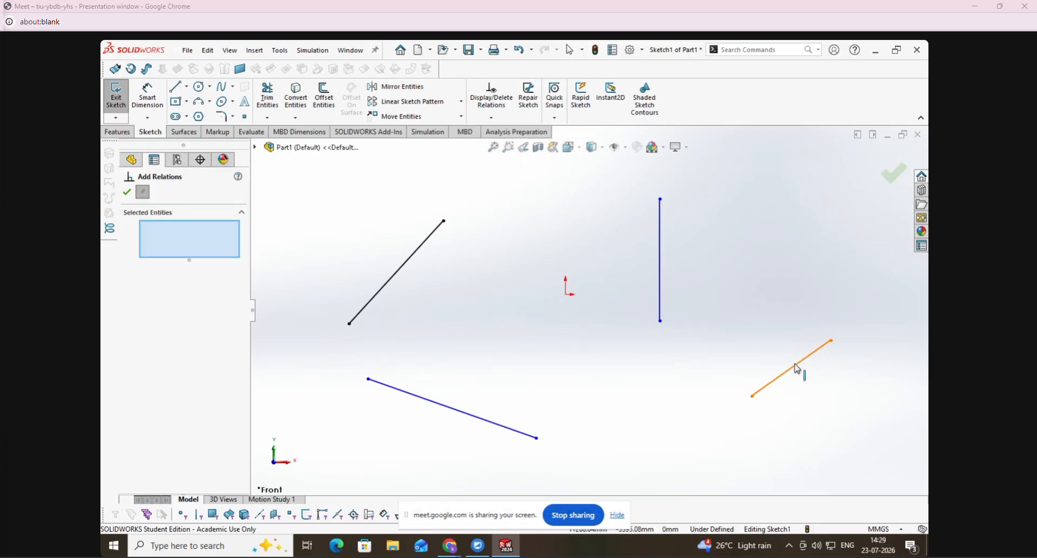
{"action": "left_click", "coordinate": [793, 367]}
{"action": "left_click", "coordinate": [133, 379]}
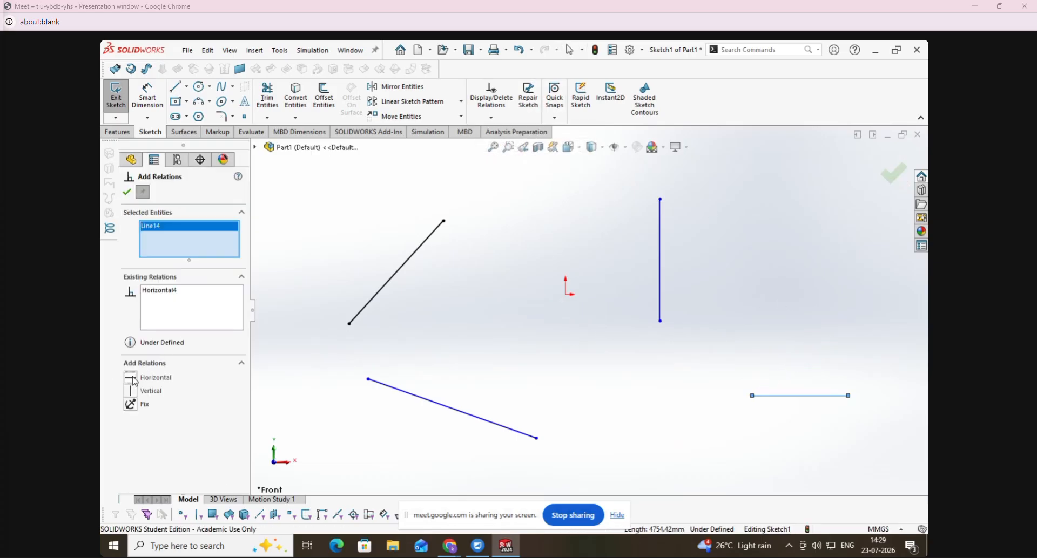
{"action": "left_click", "coordinate": [127, 192]}
{"action": "left_click_drag", "start_coordinate": [752, 396], "coordinate": [711, 268]}
{"action": "left_click", "coordinate": [706, 377]}
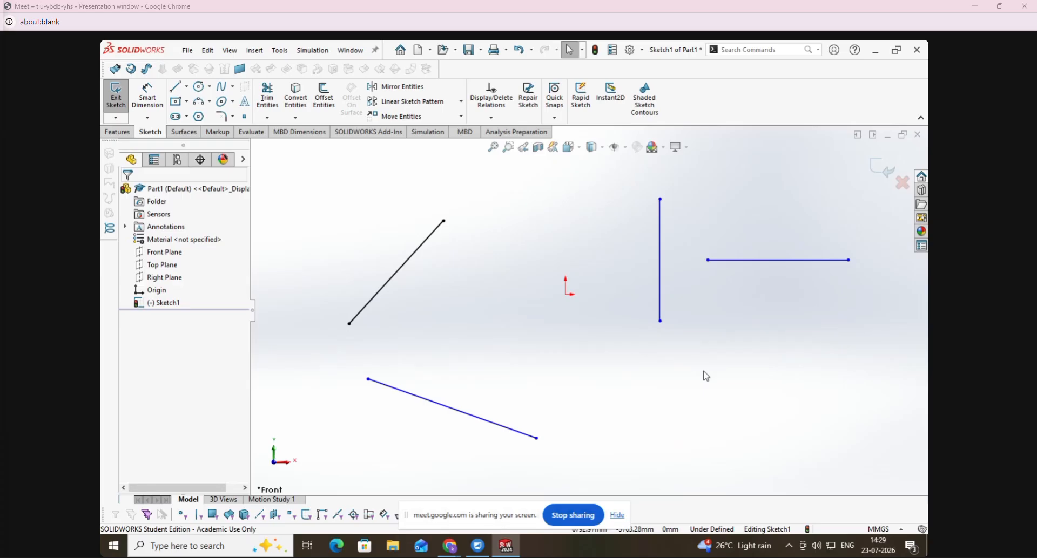
- Undo the endpoint moves and the Horizontal, Vertical and Fix relations, back to the four lines as originally sketched
{"action": "key", "text": "ctrl+z"}
{"action": "key", "text": "ctrl+z"}
{"action": "key", "text": "ctrl+z"}
{"action": "key", "text": "ctrl+z"}
{"action": "key", "text": "ctrl+z"}
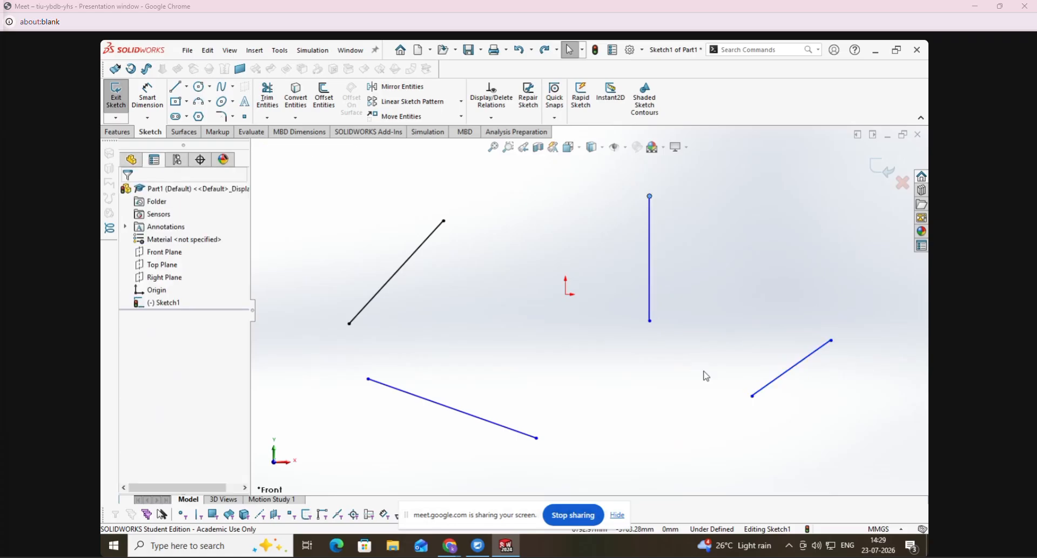
{"action": "key", "text": "ctrl+z"}
{"action": "key", "text": "ctrl+z"}
{"action": "key", "text": "ctrl+z"}
{"action": "key", "text": "ctrl+z"}
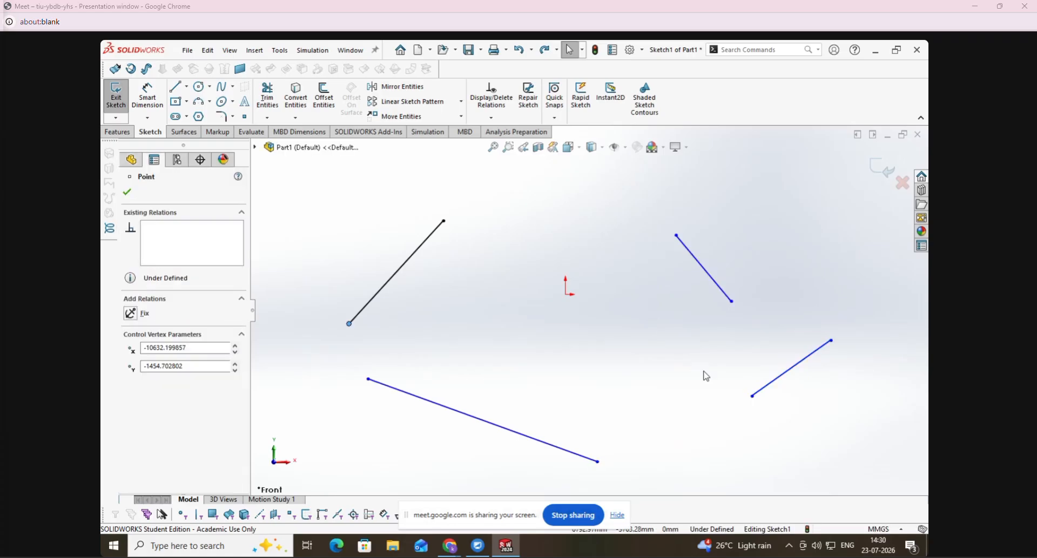
{"action": "key", "text": "ctrl+z"}
{"action": "key", "text": "ctrl+z"}
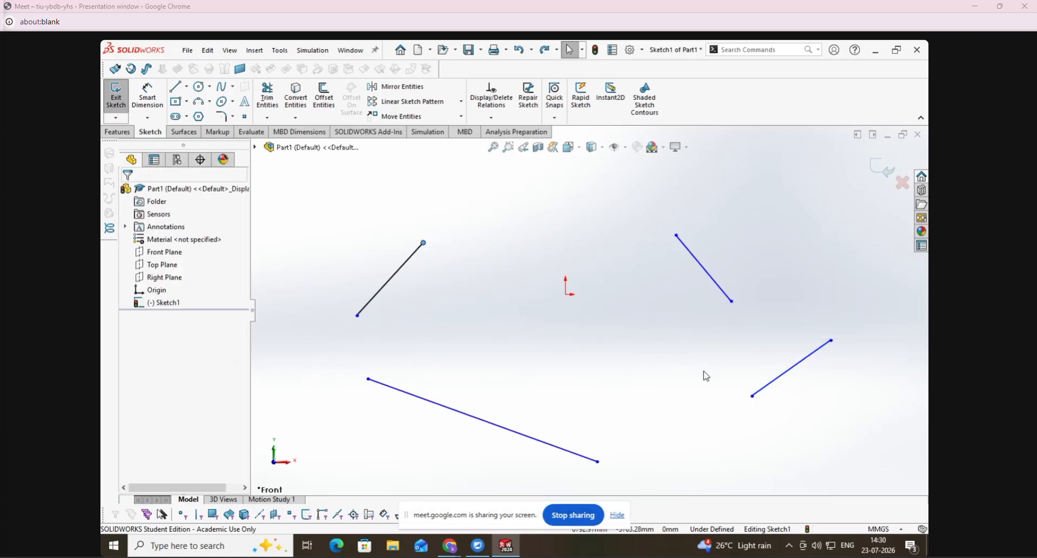
{"action": "key", "text": "Escape"}
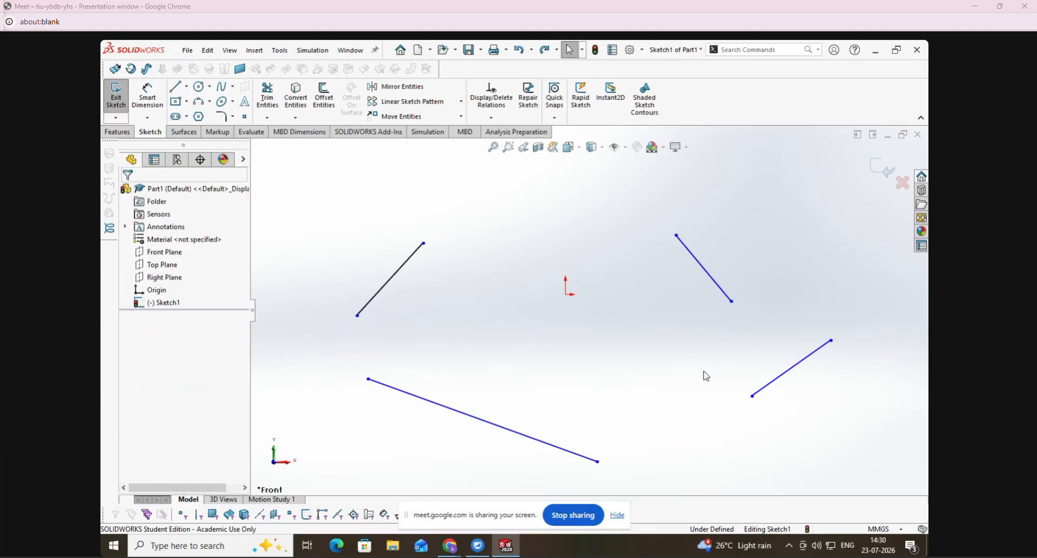
{"action": "key", "text": "ctrl+z"}
{"action": "key", "text": "ctrl+z"}
{"action": "key", "text": "Escape"}
- Try a Parallel relation between the rising line left of the origin and the descending line right of it, and undo it
{"action": "left_click", "coordinate": [491, 118]}
{"action": "left_click", "coordinate": [503, 144]}
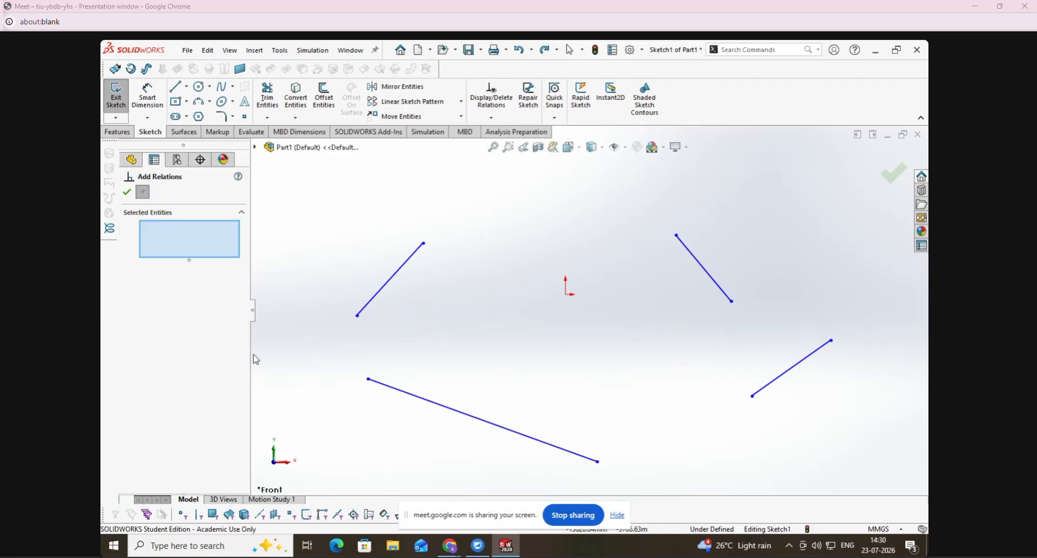
{"action": "left_click", "coordinate": [393, 276]}
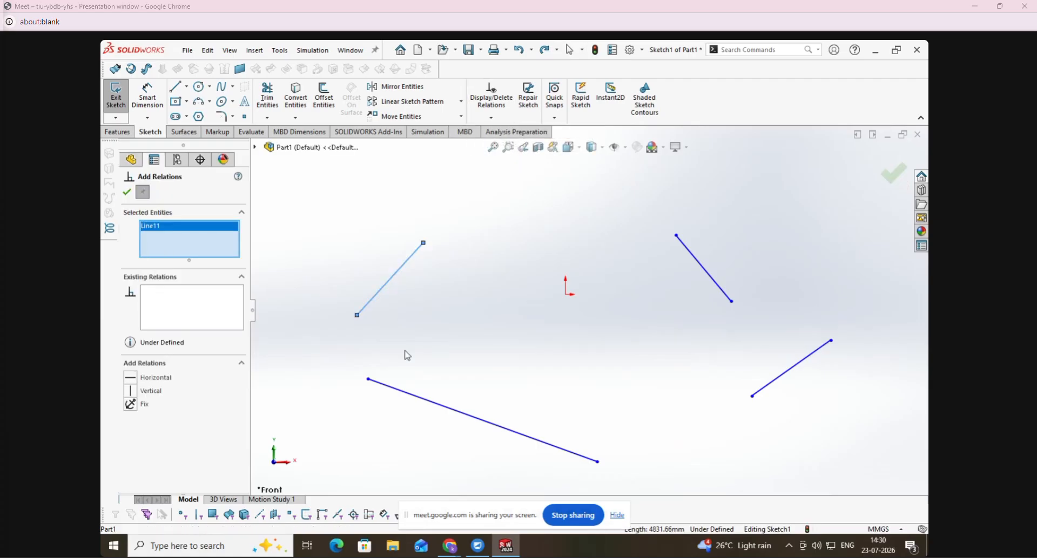
{"action": "left_click", "coordinate": [685, 254]}
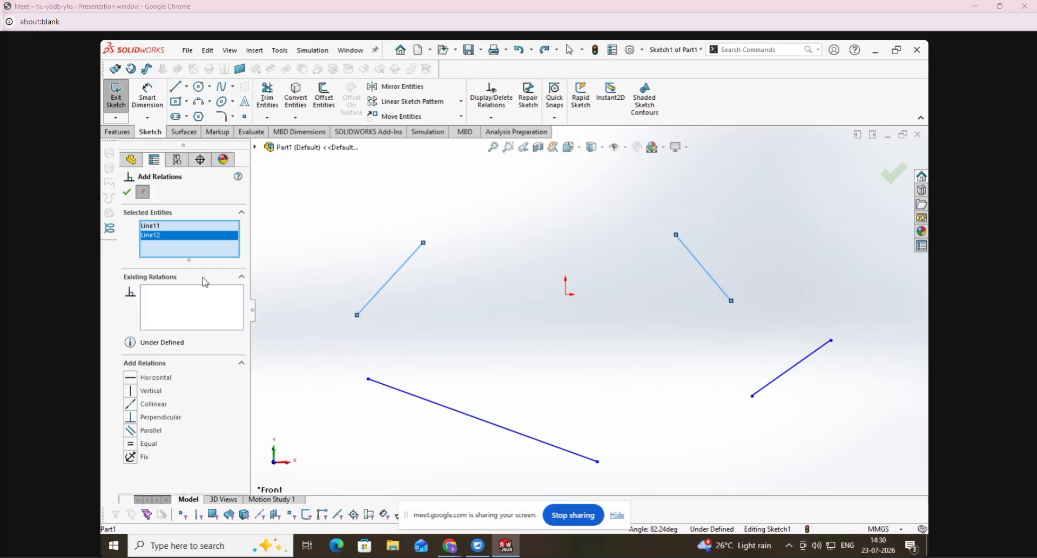
{"action": "right_click", "coordinate": [195, 256]}
{"action": "left_click", "coordinate": [227, 260]}
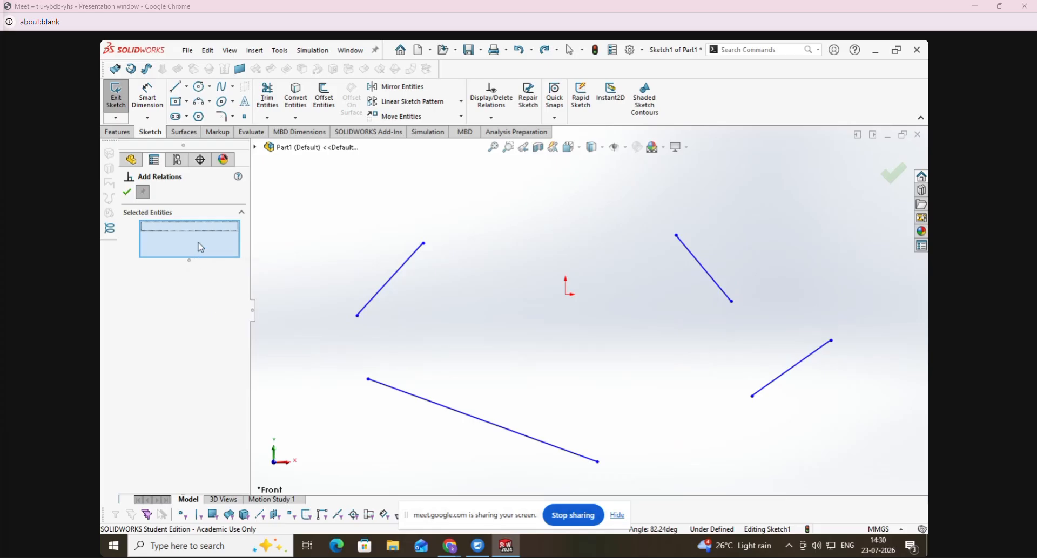
{"action": "left_click", "coordinate": [381, 290]}
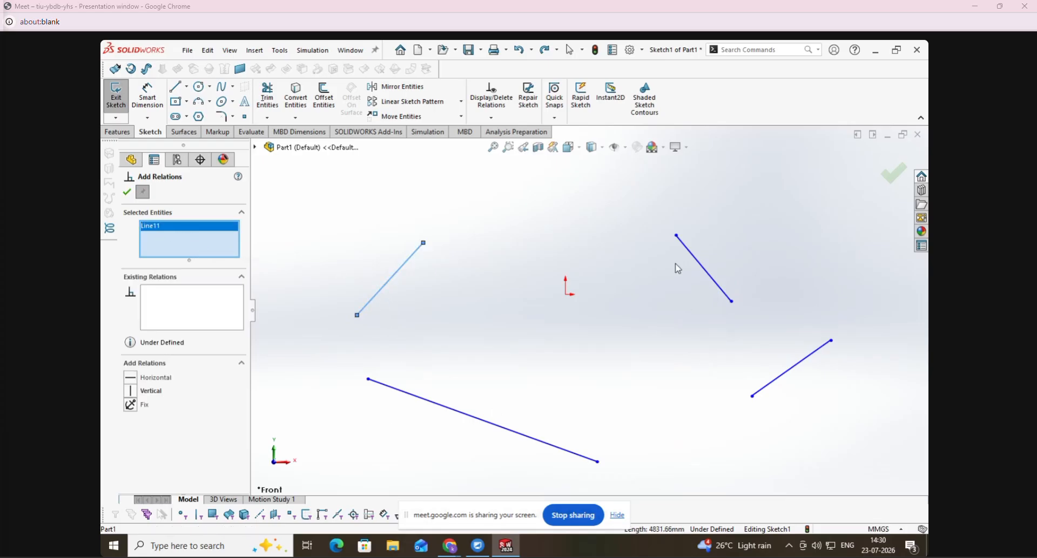
{"action": "left_click", "coordinate": [689, 254]}
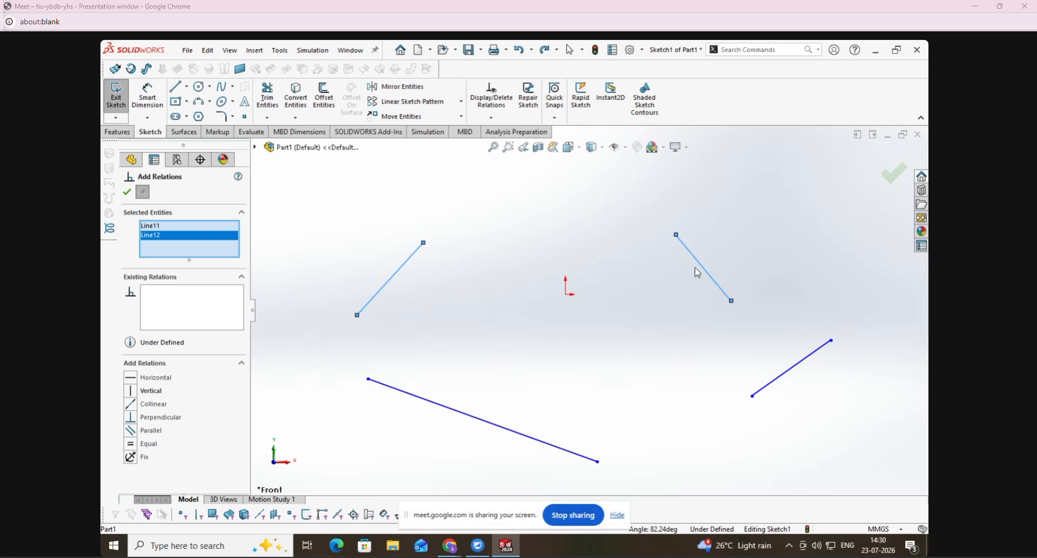
{"action": "left_click", "coordinate": [131, 431]}
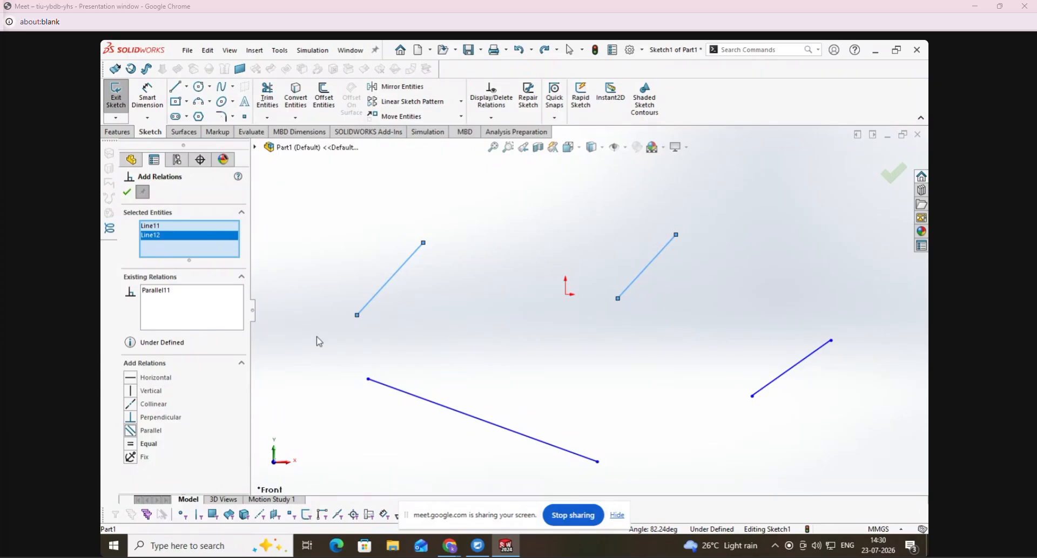
{"action": "key", "text": "ctrl+z"}
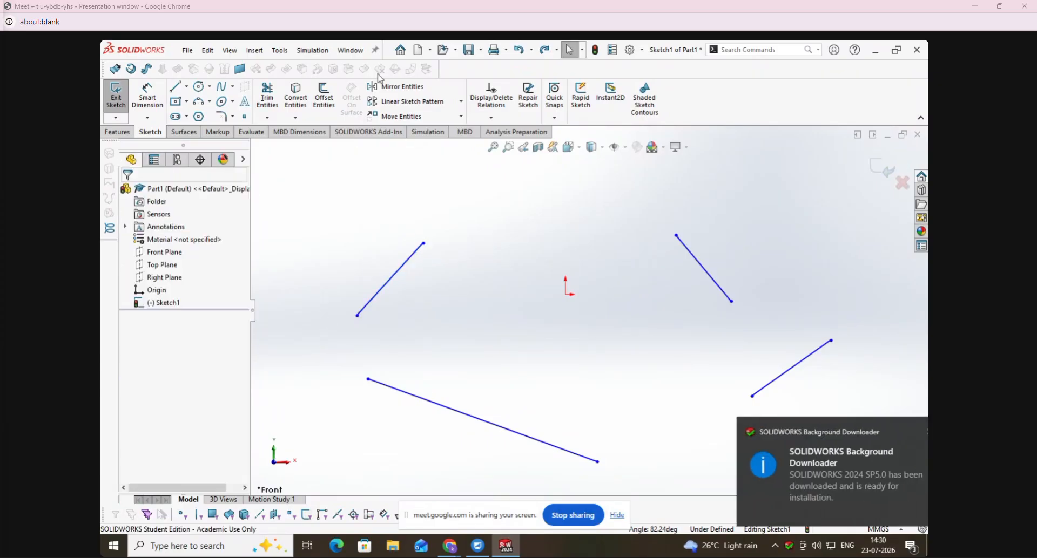
- Add a Parallel relation between the descending line right of the origin and the rising line left of it
{"action": "left_click", "coordinate": [491, 117]}
{"action": "left_click", "coordinate": [505, 146]}
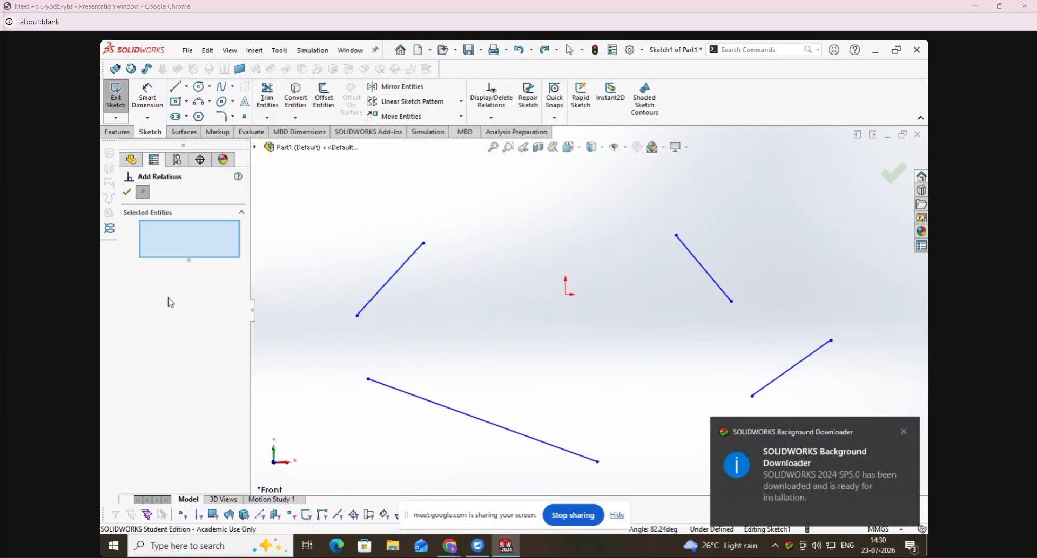
{"action": "left_click", "coordinate": [684, 248]}
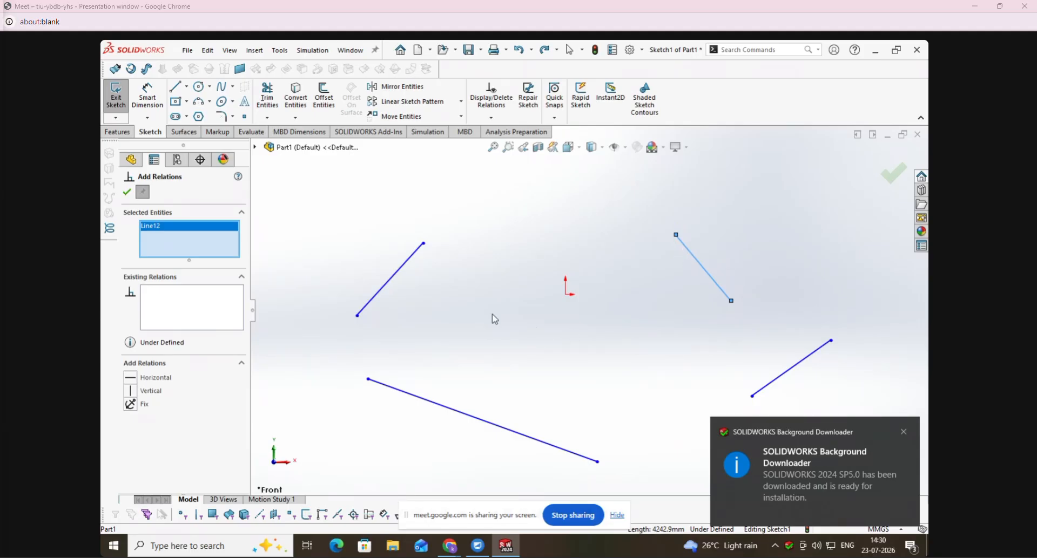
{"action": "left_click", "coordinate": [392, 286]}
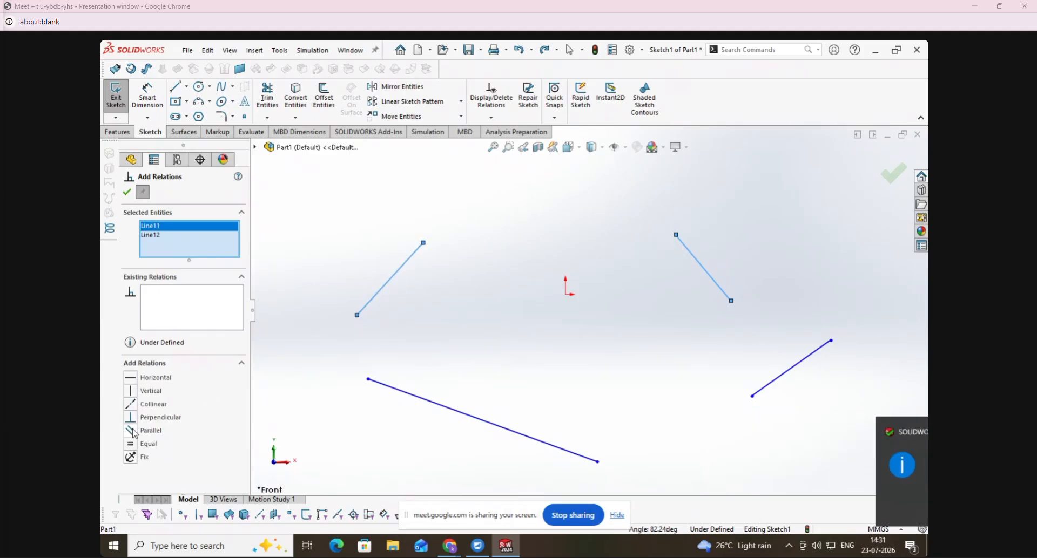
{"action": "left_click", "coordinate": [131, 431]}
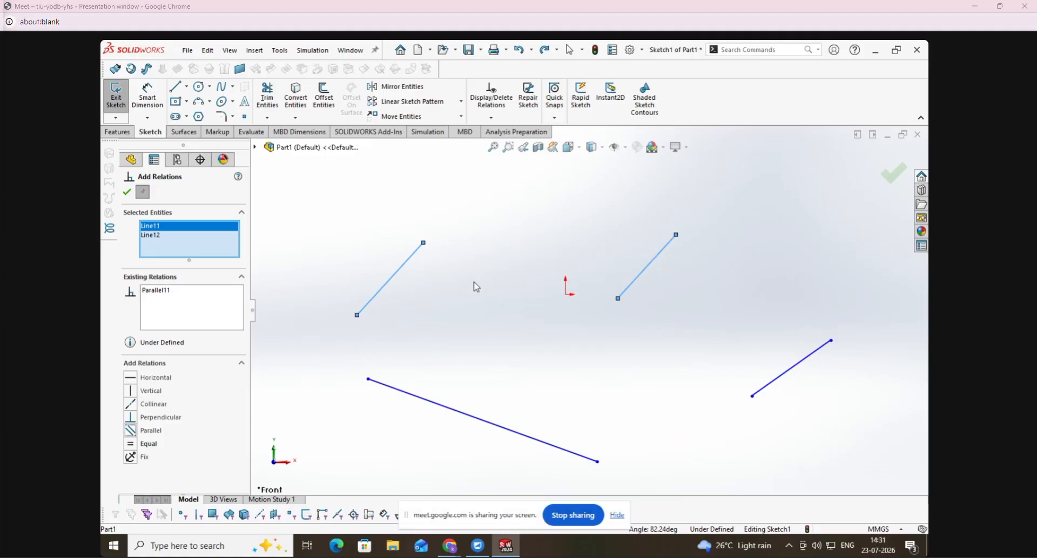
{"action": "left_click", "coordinate": [127, 193]}
{"action": "left_click", "coordinate": [558, 399]}
- Add a Perpendicular relation between the upper-left rising line and the short rising line at the lower right of the sketch
{"action": "left_click", "coordinate": [491, 118]}
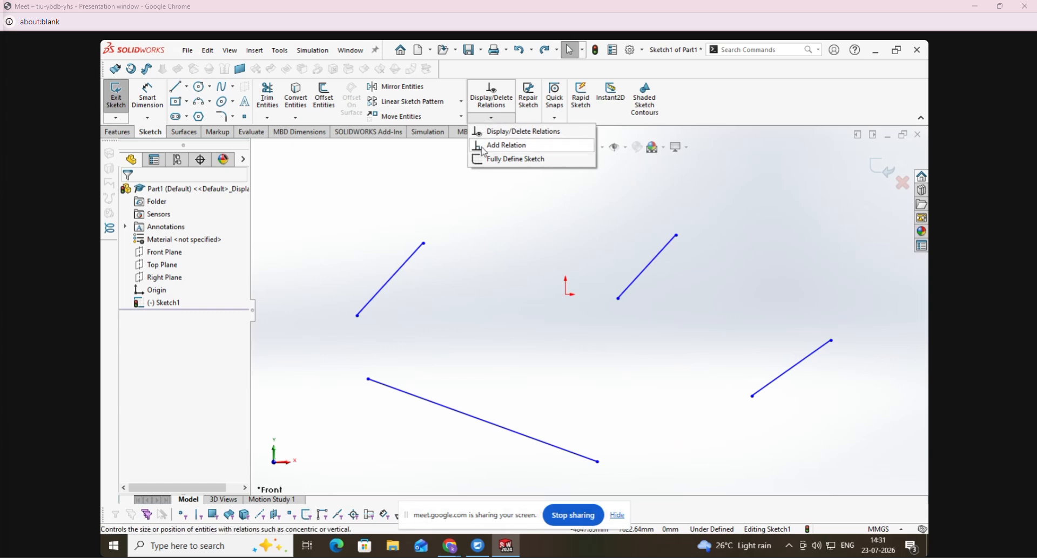
{"action": "left_click", "coordinate": [505, 147]}
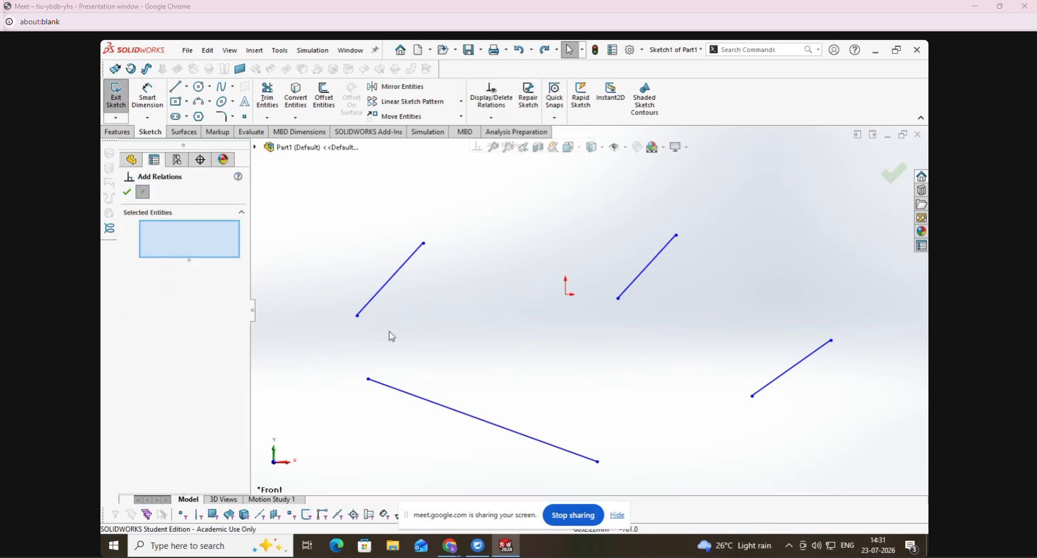
{"action": "left_click", "coordinate": [391, 280]}
{"action": "left_click", "coordinate": [782, 383]}
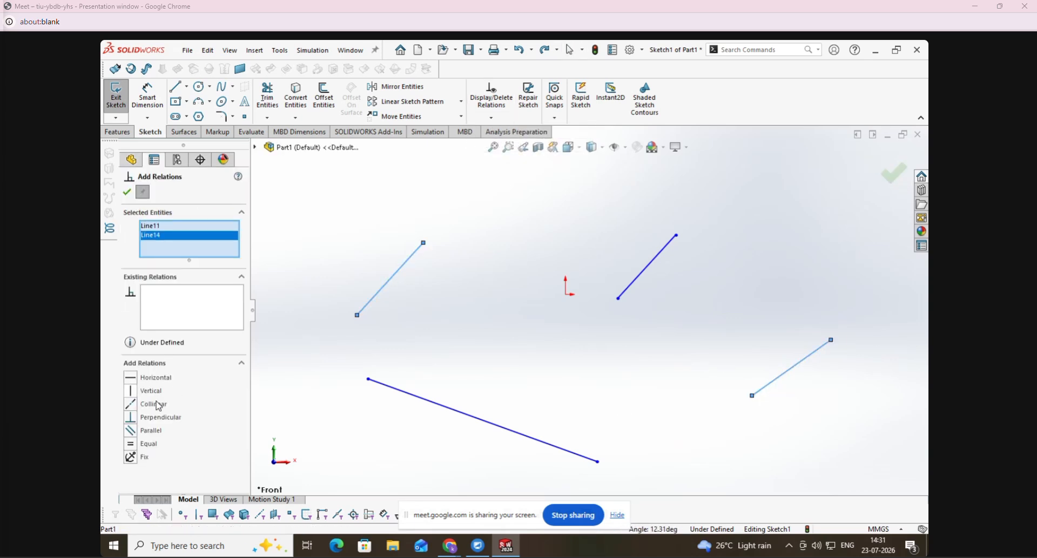
{"action": "left_click", "coordinate": [136, 419]}
{"action": "scroll", "coordinate": [531, 388], "scroll_direction": "up", "scroll_amount": 5}
{"action": "scroll", "coordinate": [777, 395], "scroll_direction": "up", "scroll_amount": 2}
{"action": "scroll", "coordinate": [575, 475], "scroll_direction": "down", "scroll_amount": 4}
{"action": "scroll", "coordinate": [576, 473], "scroll_direction": "up", "scroll_amount": 2}
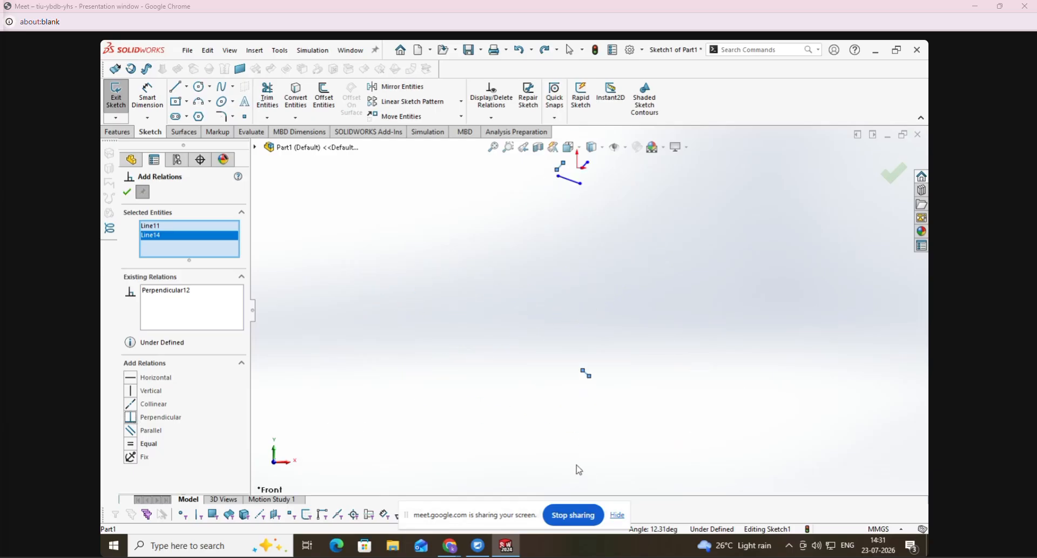
{"action": "left_click", "coordinate": [127, 193]}
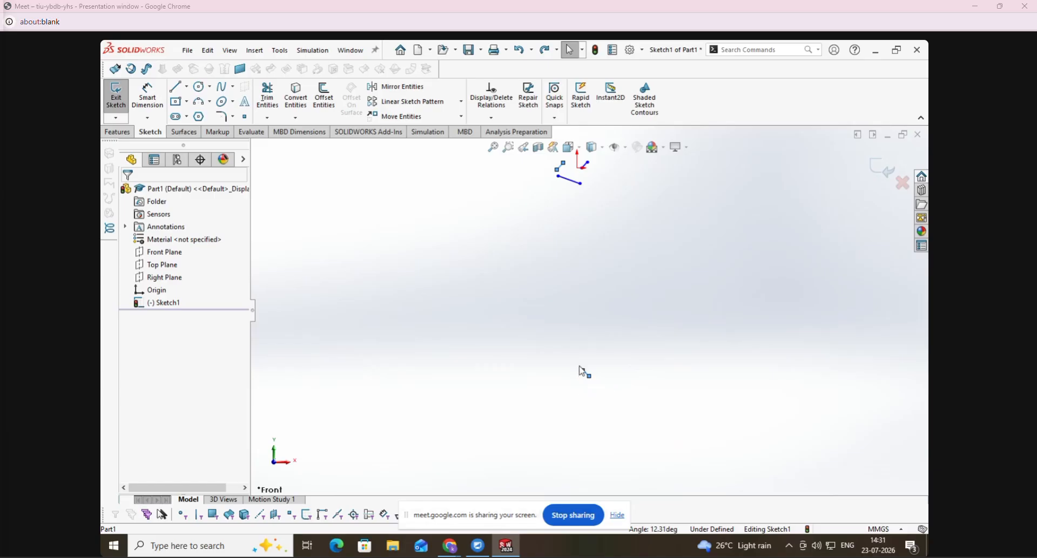
- Pull both endpoints of the distant perpendicular line inward to bring it closer to the other lines and shorten it
{"action": "mouse_move", "coordinate": [585, 373]}
{"action": "left_mouse_down"}
{"action": "mouse_move", "coordinate": [614, 185]}
{"action": "mouse_move", "coordinate": [606, 199]}
{"action": "left_mouse_up"}
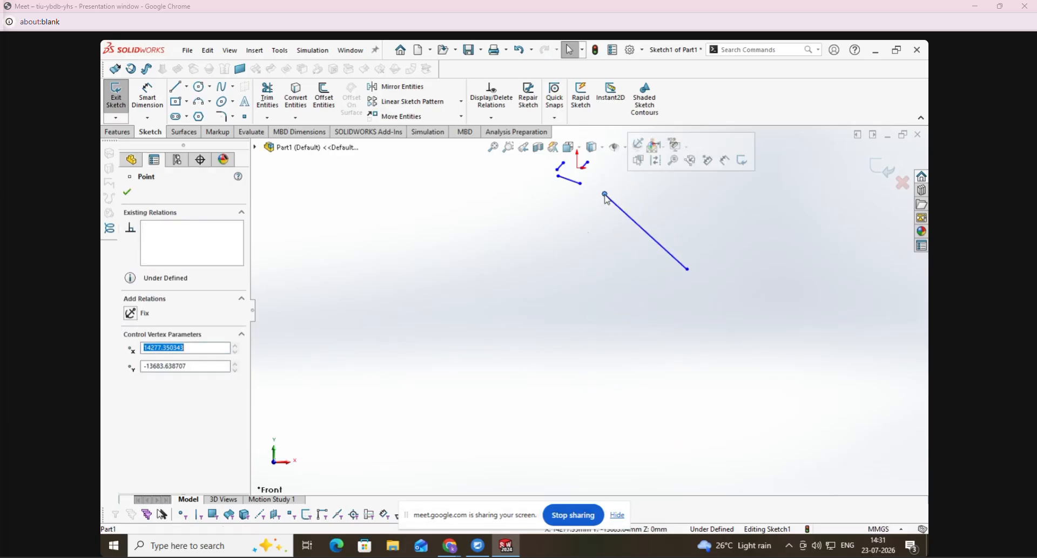
{"action": "key", "text": "f"}
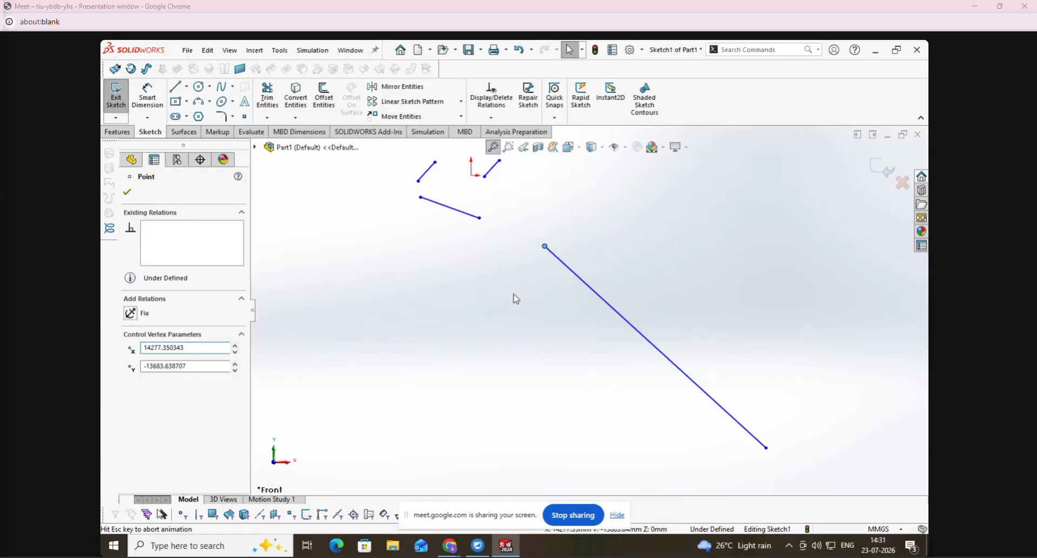
{"action": "left_click_drag", "start_coordinate": [779, 463], "coordinate": [567, 255]}
{"action": "left_click", "coordinate": [493, 147]}
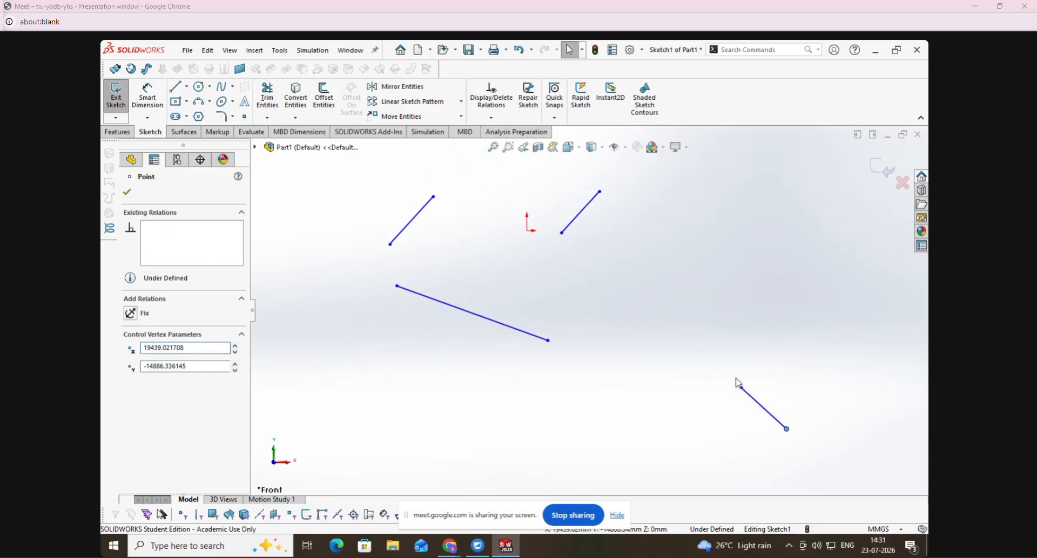
- Pull the upper endpoint of the lower-right perpendicular line up toward the origin, lengthening the line to about 17769 mm
{"action": "left_click_drag", "start_coordinate": [742, 390], "coordinate": [600, 281]}
{"action": "left_click", "coordinate": [447, 380]}
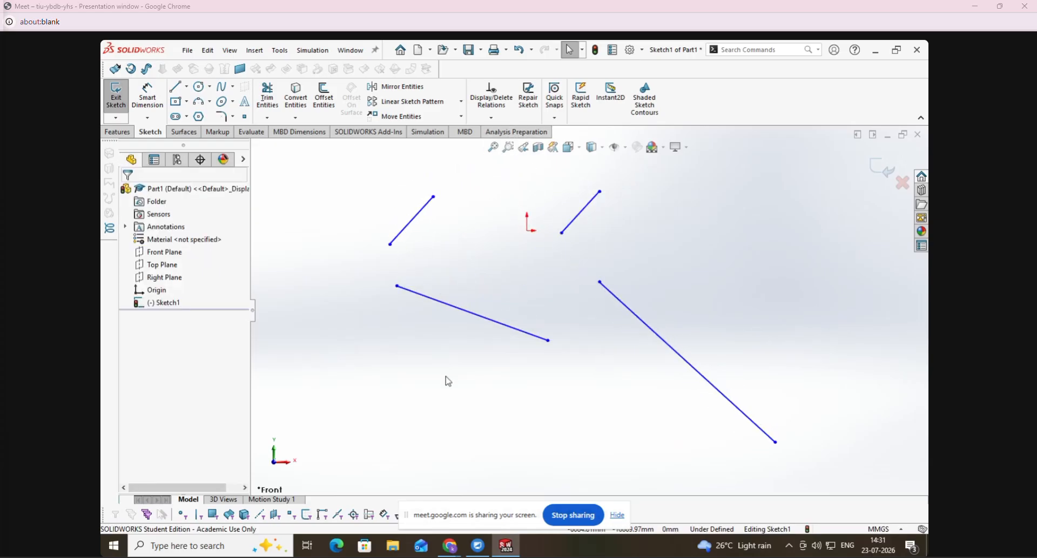
- Add an Equal relation between the upper-left rising line and the descending line below it, and dimension the descending line's length
{"action": "left_click", "coordinate": [491, 117]}
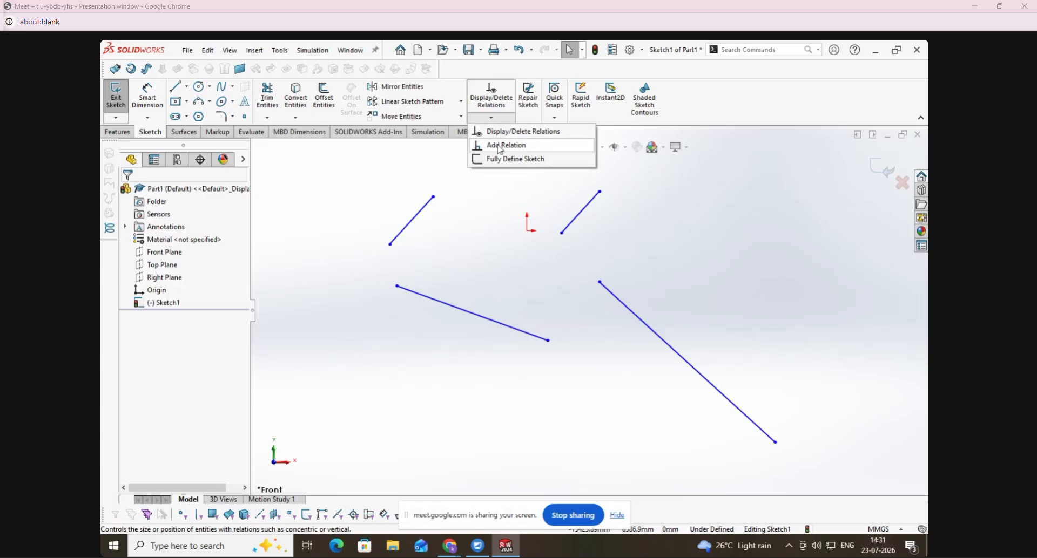
{"action": "left_click", "coordinate": [508, 145]}
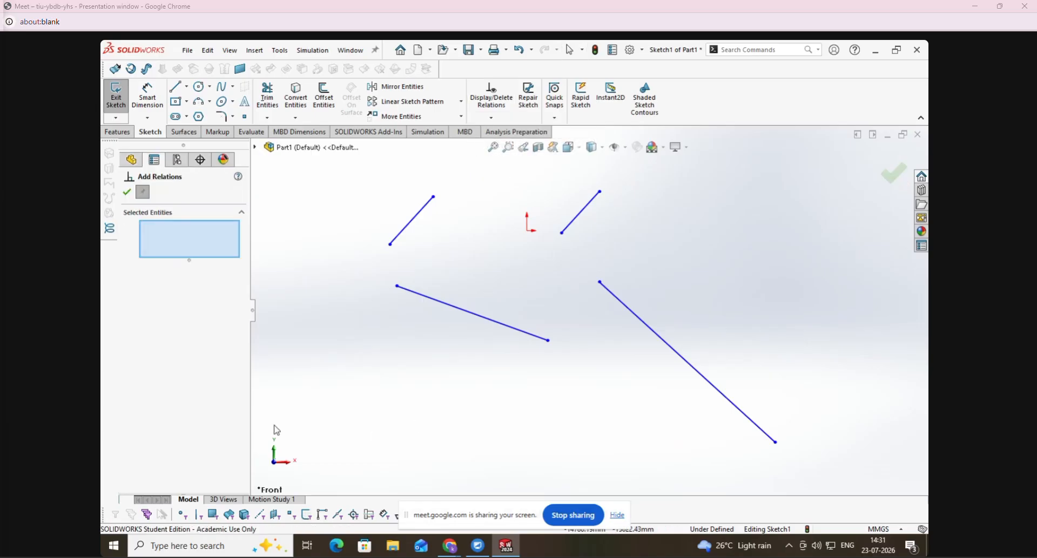
{"action": "left_click", "coordinate": [416, 224]}
{"action": "left_click", "coordinate": [425, 298]}
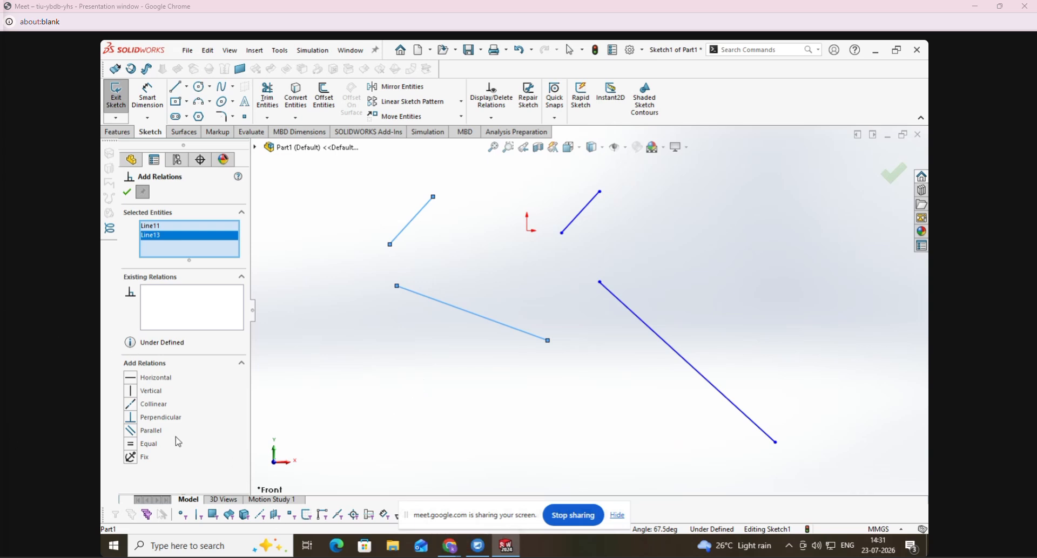
{"action": "left_click", "coordinate": [161, 230]}
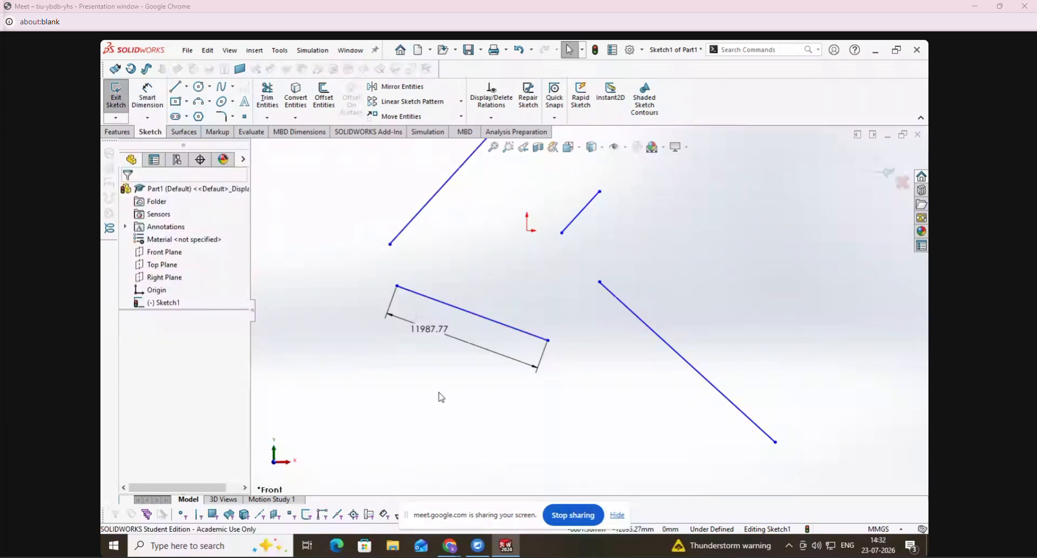
{"action": "scroll", "coordinate": [439, 397], "scroll_direction": "up", "scroll_amount": 1}
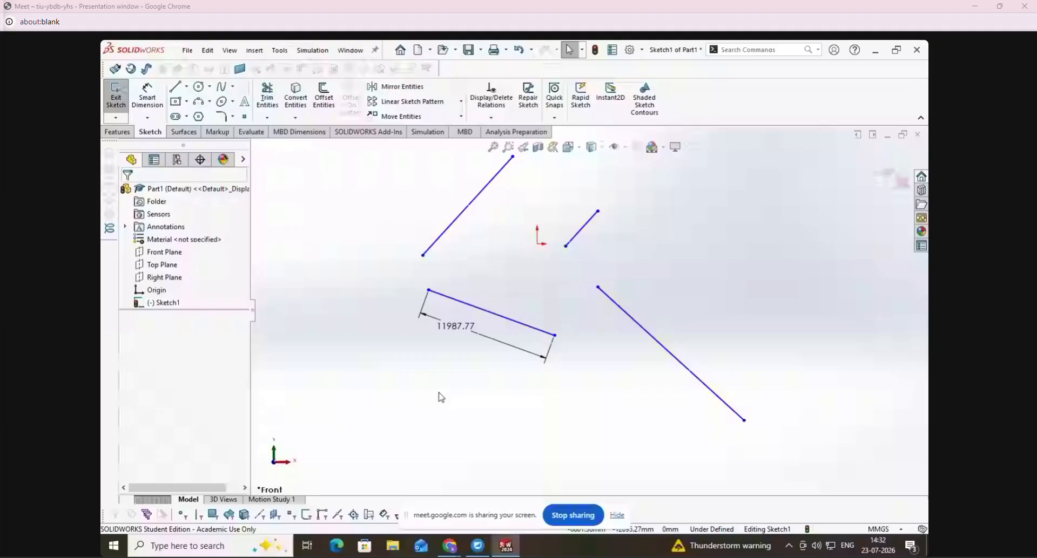
- Try a Collinear relation between the upper-left rising line and the long descending line at the lower right, and undo it
{"action": "left_click", "coordinate": [492, 118]}
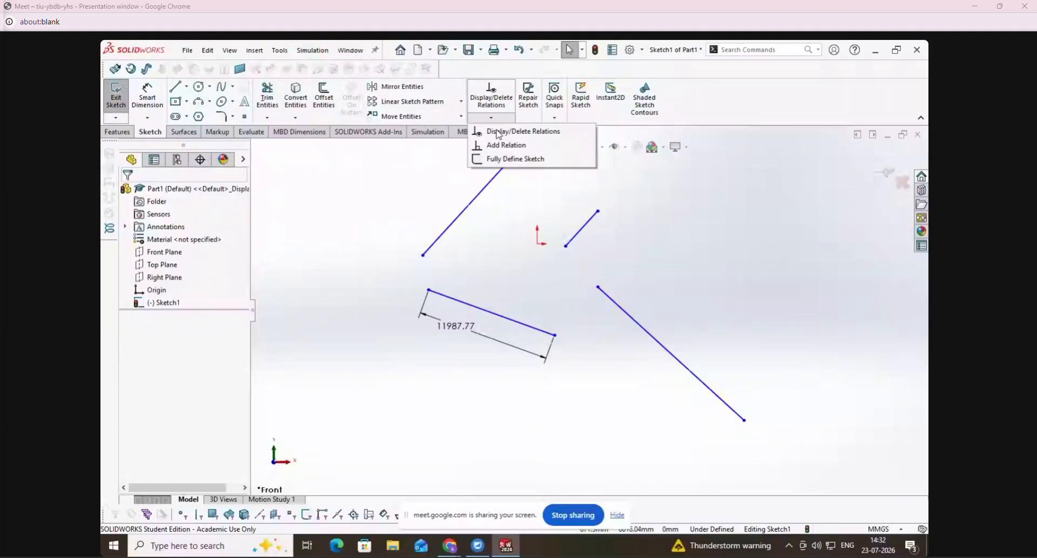
{"action": "left_click", "coordinate": [506, 144]}
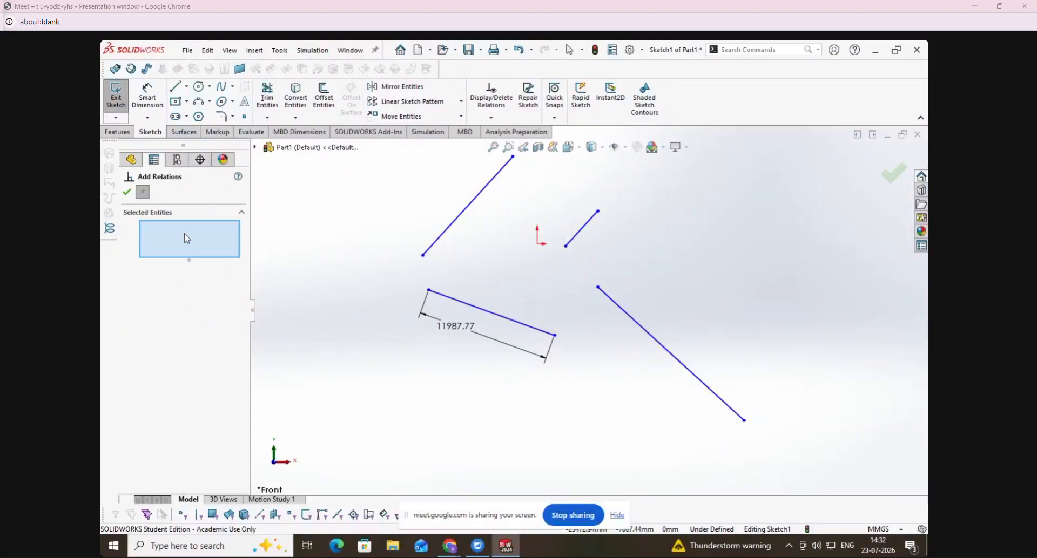
{"action": "left_click", "coordinate": [482, 198]}
{"action": "left_click", "coordinate": [626, 314]}
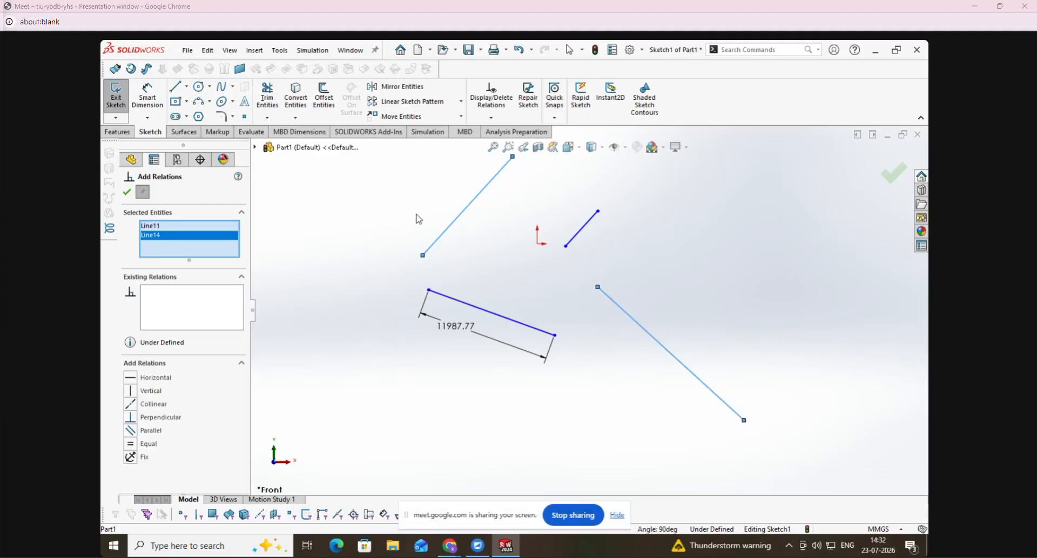
{"action": "left_click", "coordinate": [131, 407]}
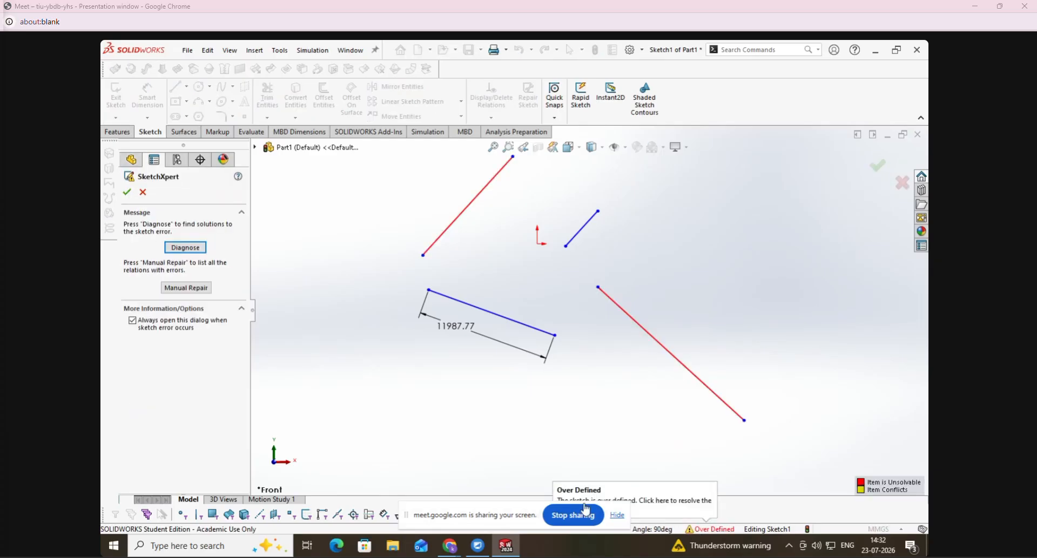
{"action": "left_click", "coordinate": [143, 193]}
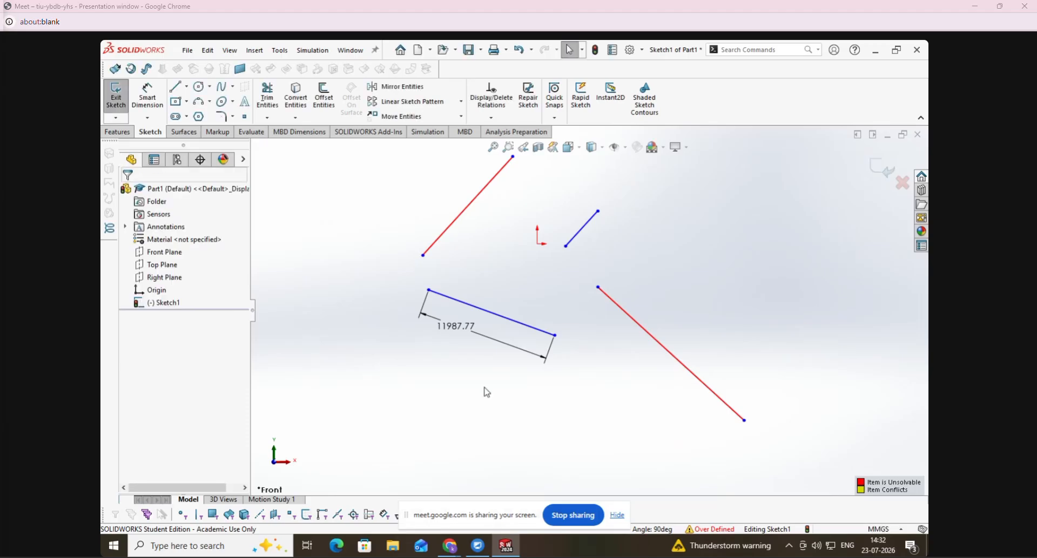
{"action": "scroll", "coordinate": [484, 388], "scroll_direction": "up", "scroll_amount": 4}
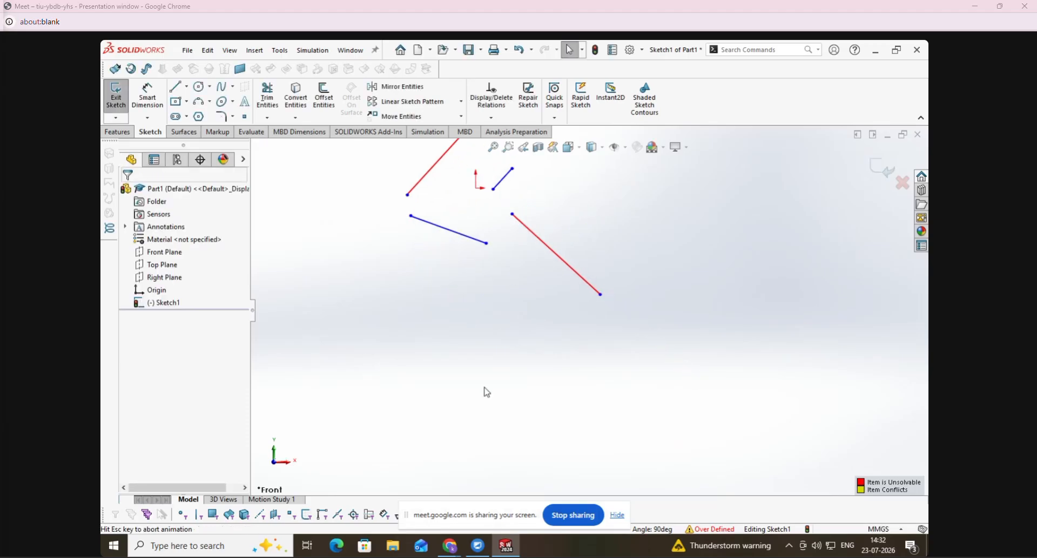
{"action": "key", "text": "ctrl+z"}
{"action": "scroll", "coordinate": [506, 357], "scroll_direction": "down", "scroll_amount": 1}
{"action": "scroll", "coordinate": [506, 357], "scroll_direction": "up", "scroll_amount": 3}
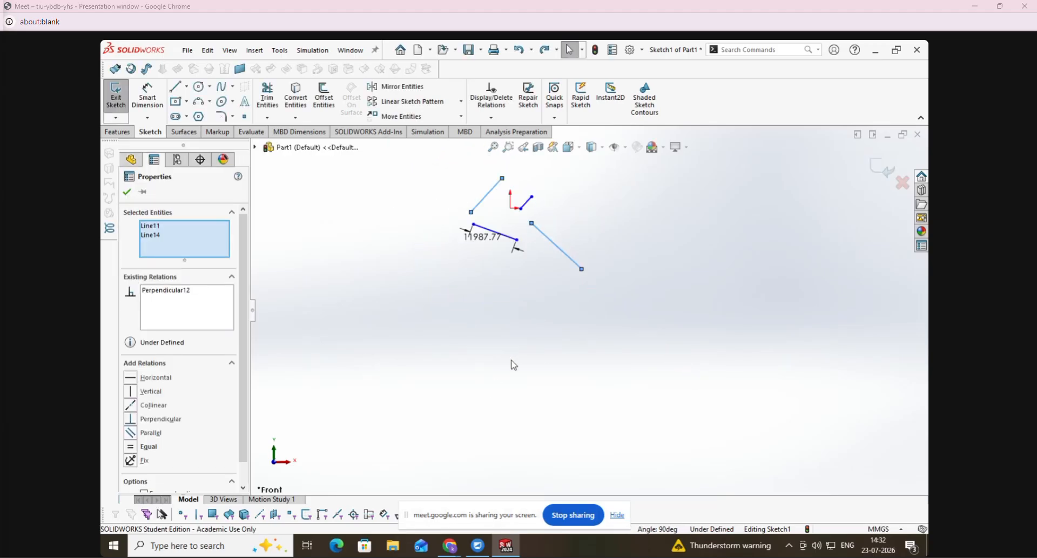
{"action": "left_click", "coordinate": [506, 357]}
- Delete the Perpendicular relation from the long descending line at the lower right
{"action": "scroll", "coordinate": [537, 219], "scroll_direction": "up", "scroll_amount": 2}
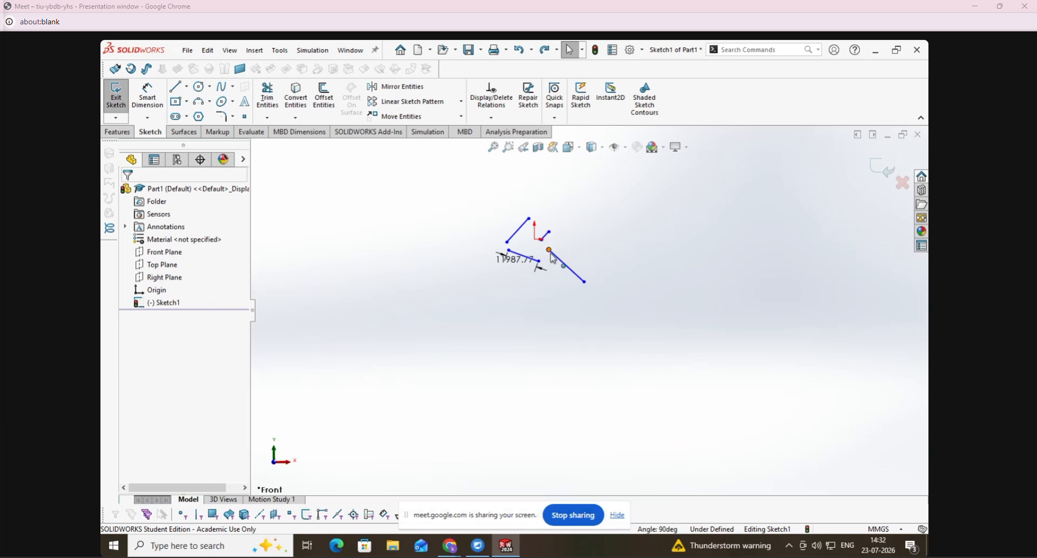
{"action": "left_click", "coordinate": [566, 265]}
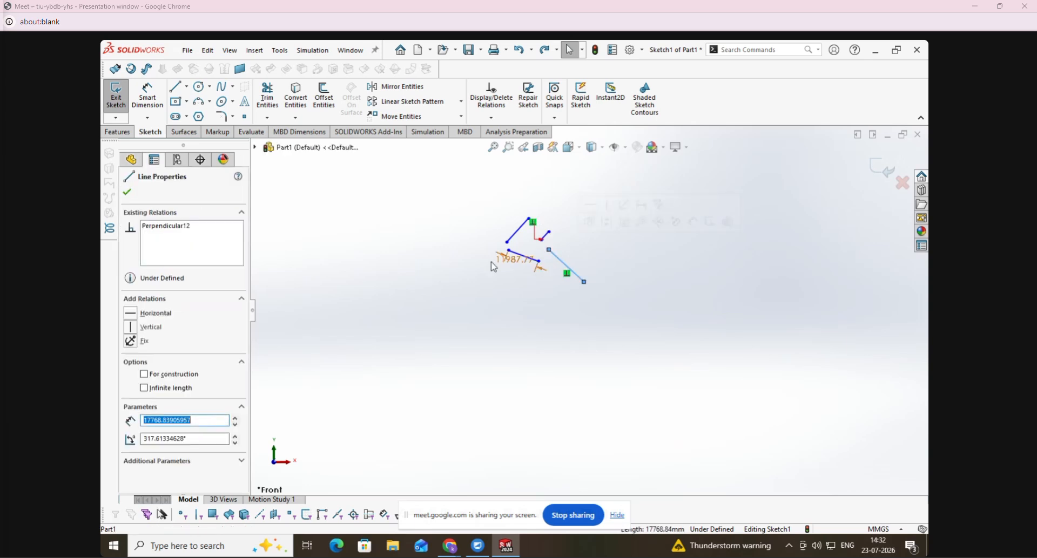
{"action": "left_click", "coordinate": [168, 231]}
{"action": "right_click", "coordinate": [170, 234]}
{"action": "left_click", "coordinate": [189, 249]}
{"action": "left_click", "coordinate": [563, 349]}
{"action": "scroll", "coordinate": [563, 348], "scroll_direction": "up", "scroll_amount": 3}
{"action": "scroll", "coordinate": [545, 247], "scroll_direction": "down", "scroll_amount": 5}
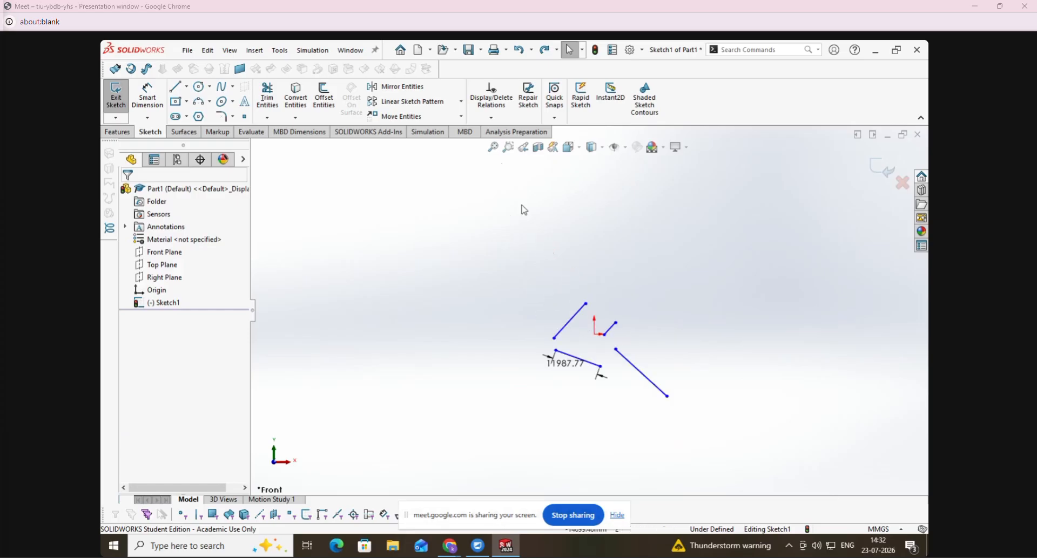
- Add a Collinear relation between the upper-left rising line and the long descending line at the lower right
{"action": "left_click", "coordinate": [489, 118]}
{"action": "left_click", "coordinate": [503, 144]}
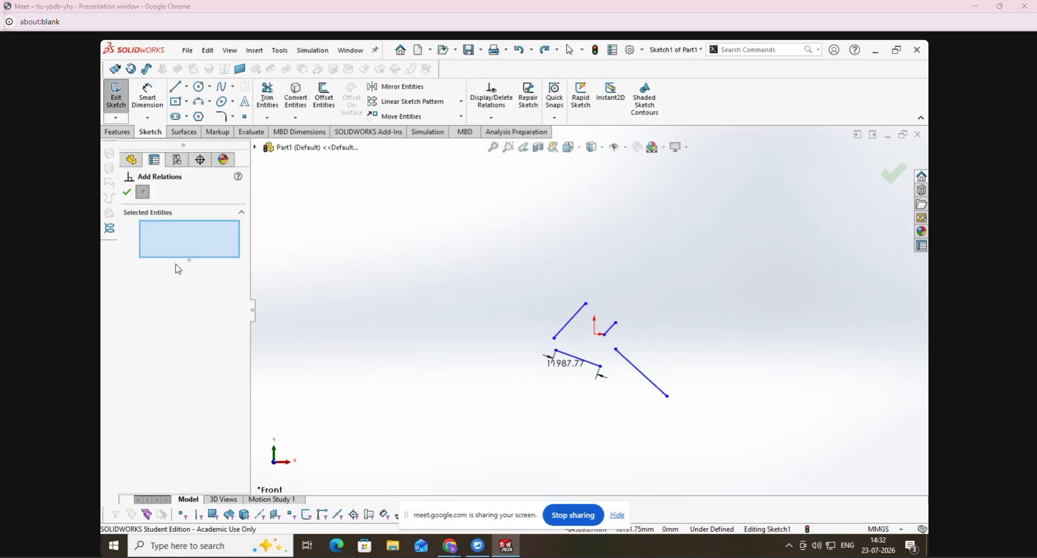
{"action": "left_click", "coordinate": [569, 331]}
{"action": "left_click", "coordinate": [625, 358]}
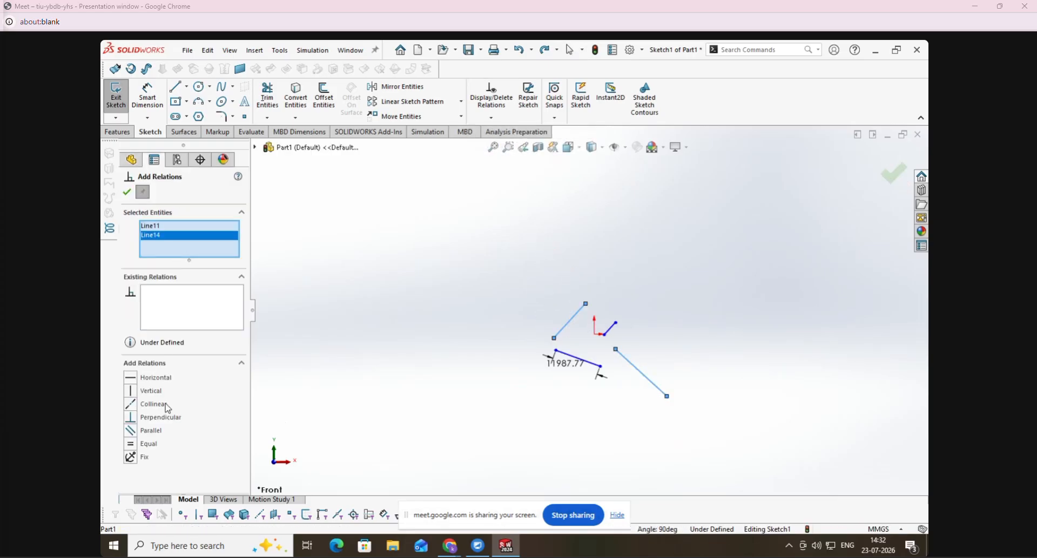
{"action": "left_click", "coordinate": [132, 405]}
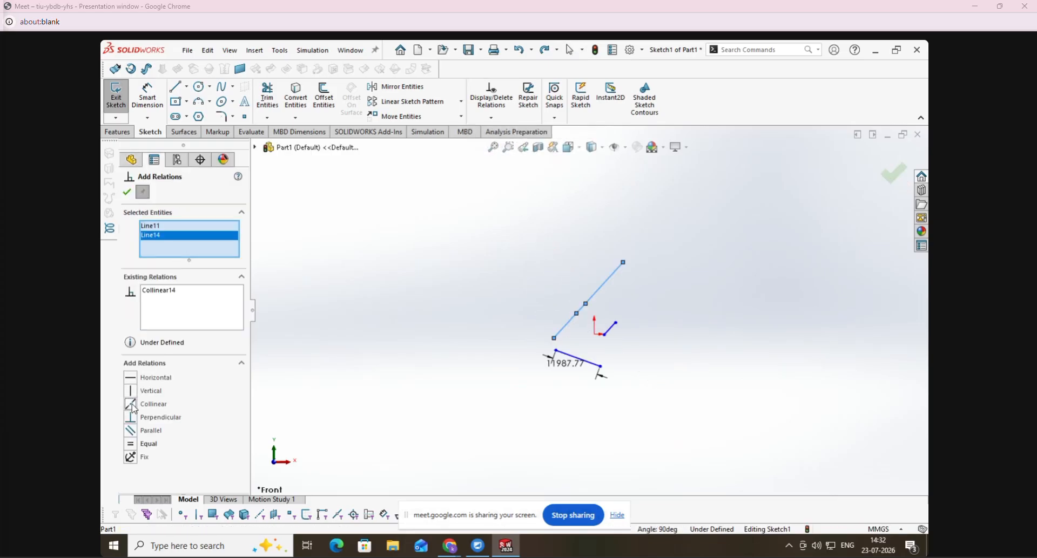
{"action": "left_click", "coordinate": [128, 193]}
- Move the two collinear lines up and right, and pull the lower-left line away to open a gap between them
{"action": "left_click_drag", "start_coordinate": [618, 285], "coordinate": [650, 239]}
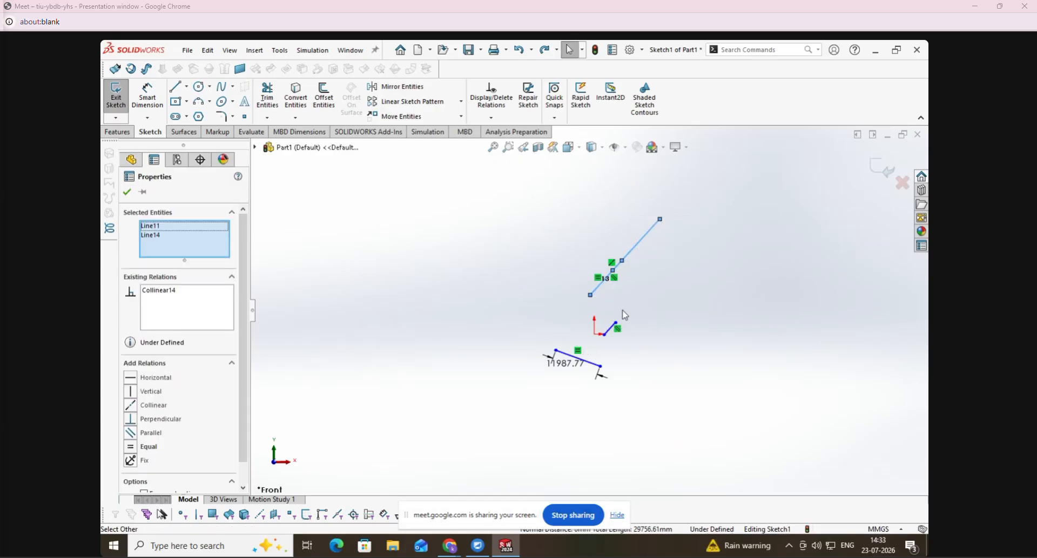
{"action": "left_click_drag", "start_coordinate": [590, 295], "coordinate": [504, 277]}
{"action": "left_click", "coordinate": [481, 389]}
{"action": "left_click", "coordinate": [510, 378]}
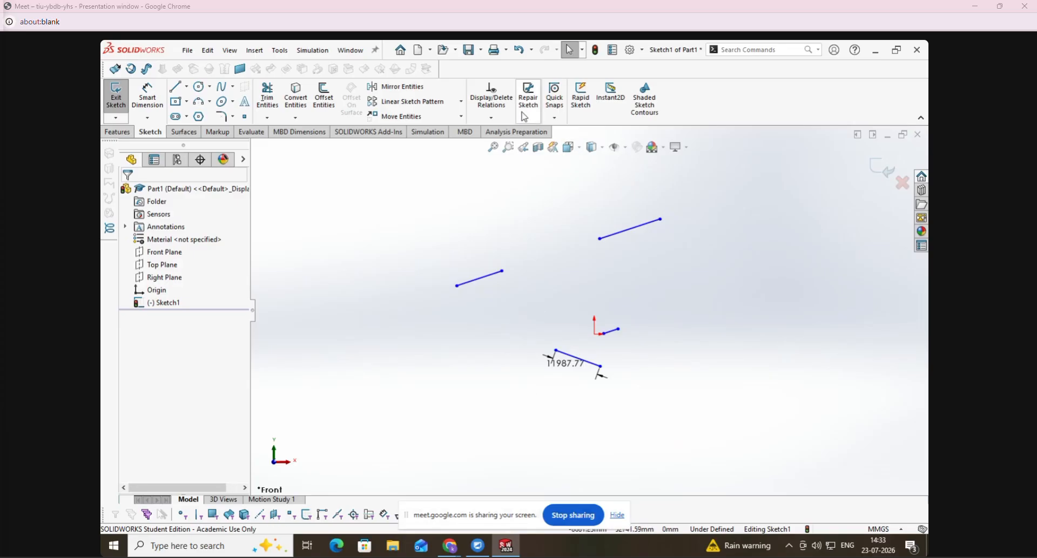
- Merge the facing endpoints of the two separated collinear lines with a Merge relation
{"action": "left_click", "coordinate": [491, 118]}
{"action": "left_click", "coordinate": [503, 144]}
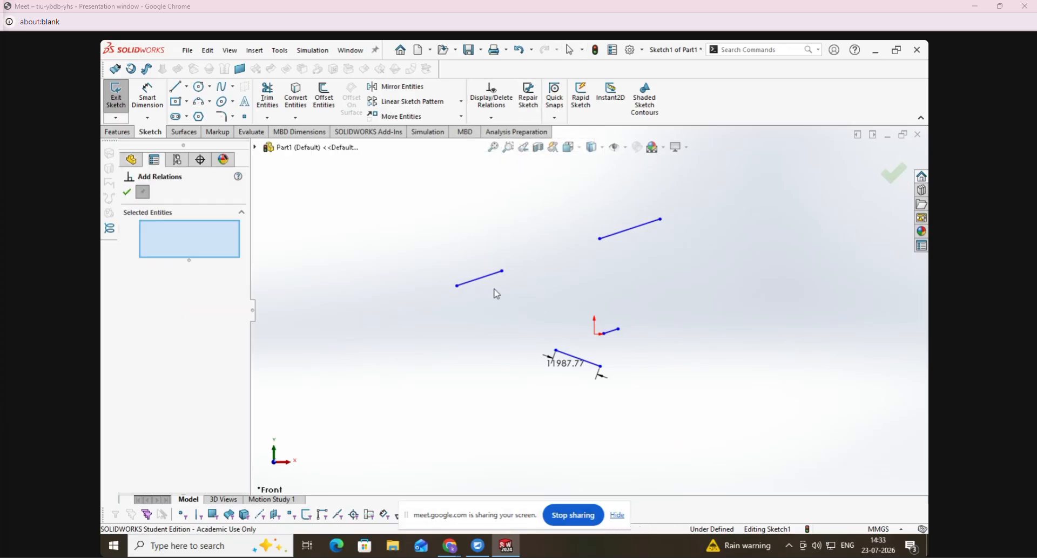
{"action": "left_click", "coordinate": [504, 276]}
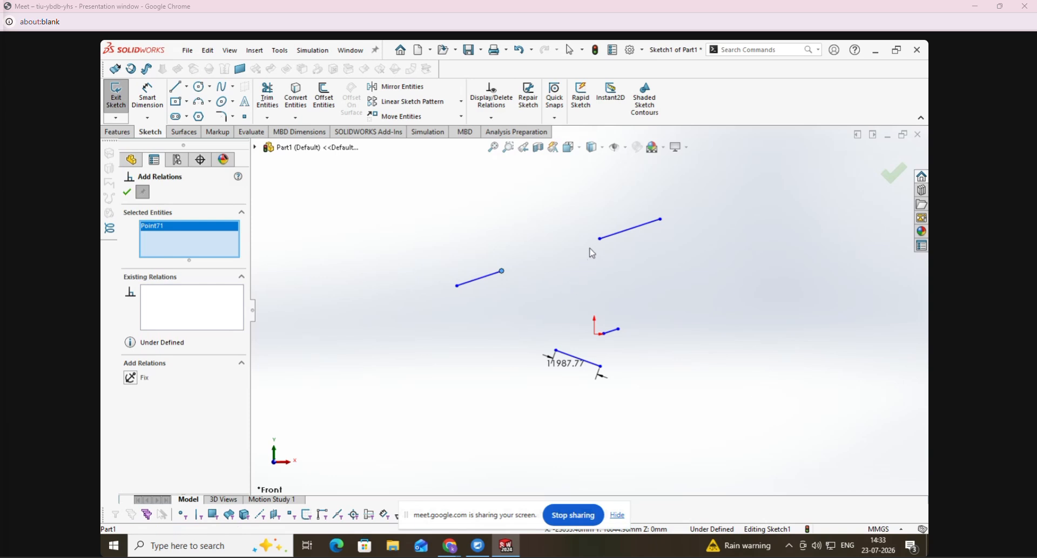
{"action": "left_click", "coordinate": [599, 240]}
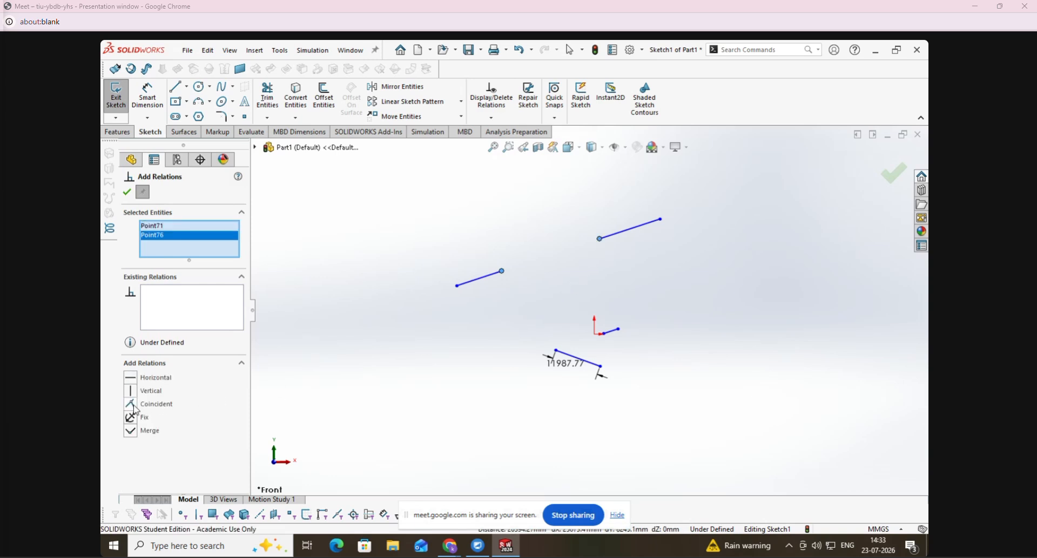
{"action": "left_click", "coordinate": [135, 432]}
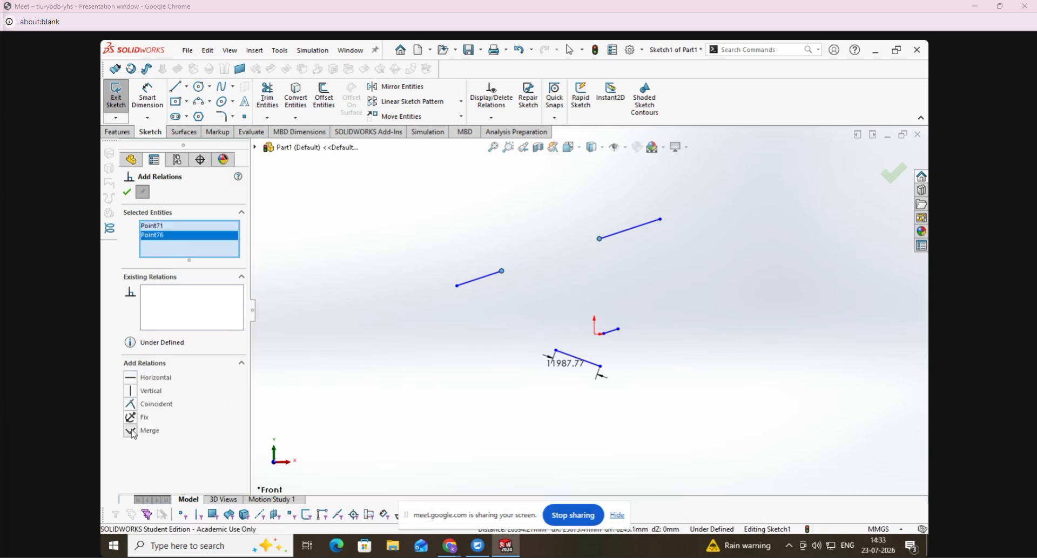
{"action": "left_click", "coordinate": [135, 193]}
- Move the merged endpoint of the two collinear lines to the right, just above the origin
{"action": "left_click", "coordinate": [503, 271]}
{"action": "mouse_move", "coordinate": [508, 276]}
{"action": "left_mouse_down"}
{"action": "mouse_move", "coordinate": [584, 261]}
{"action": "mouse_move", "coordinate": [589, 287]}
{"action": "left_mouse_up"}
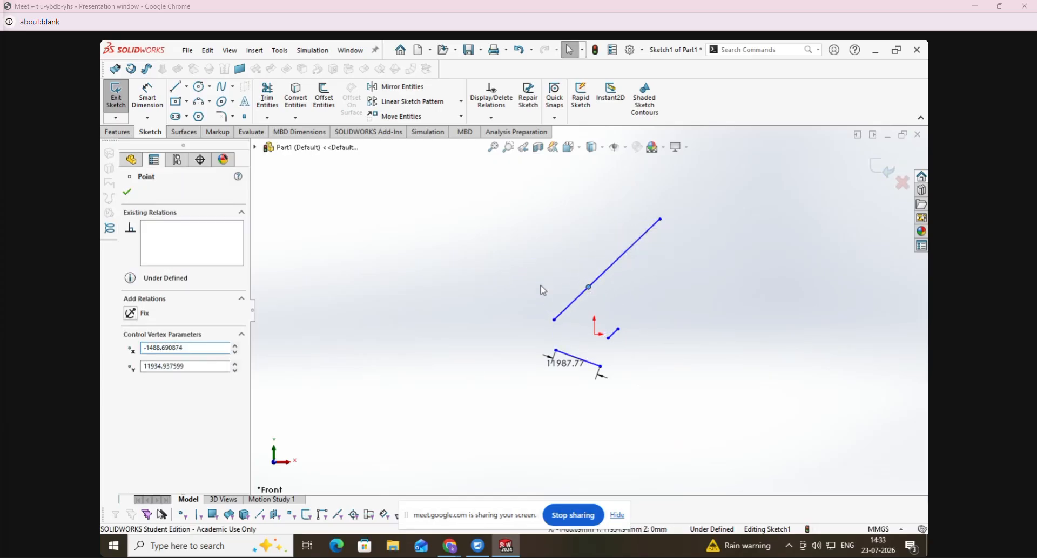
{"action": "left_click", "coordinate": [543, 290]}
- Delete all four lines and the length dimension from the sketch
{"action": "mouse_move", "coordinate": [499, 191]}
{"action": "left_mouse_down"}
{"action": "mouse_move", "coordinate": [491, 296]}
{"action": "mouse_move", "coordinate": [734, 403]}
{"action": "left_mouse_up"}
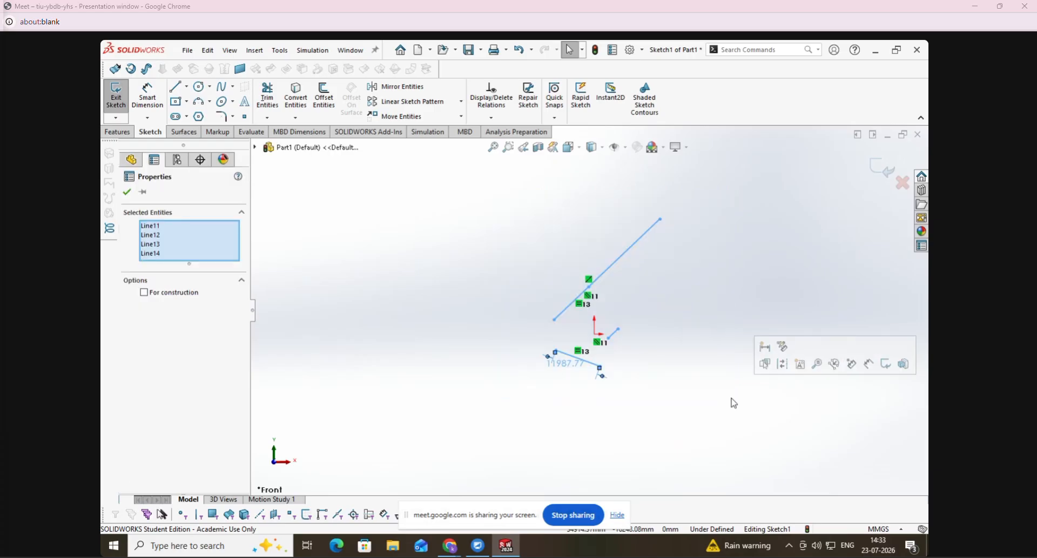
{"action": "key", "text": "Delete"}
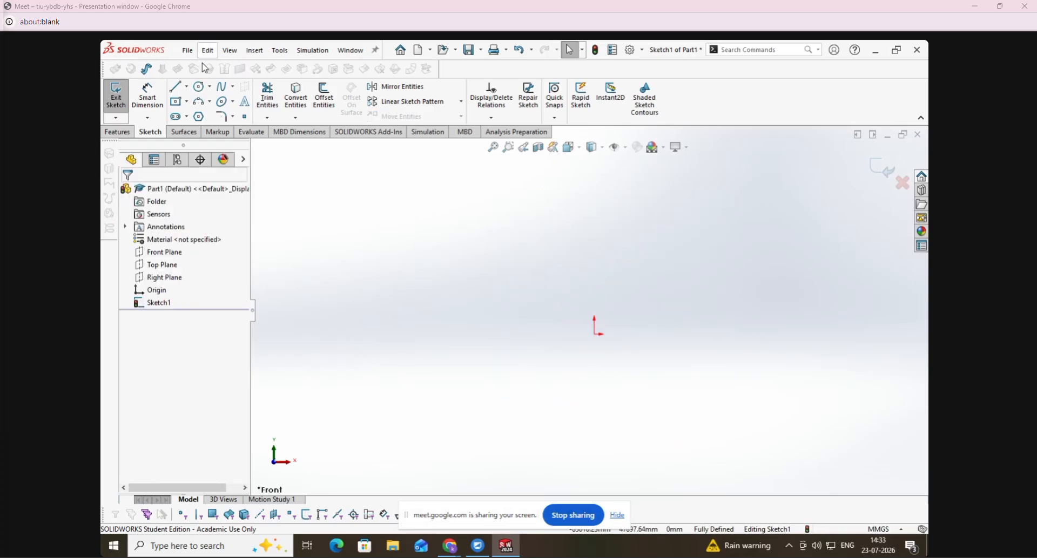
- Sketch five separate circles around the origin, the first about 13273 mm and the second about 4078 mm in radius
{"action": "left_click", "coordinate": [199, 86]}
{"action": "left_click", "coordinate": [482, 294]}
{"action": "left_click", "coordinate": [519, 258]}
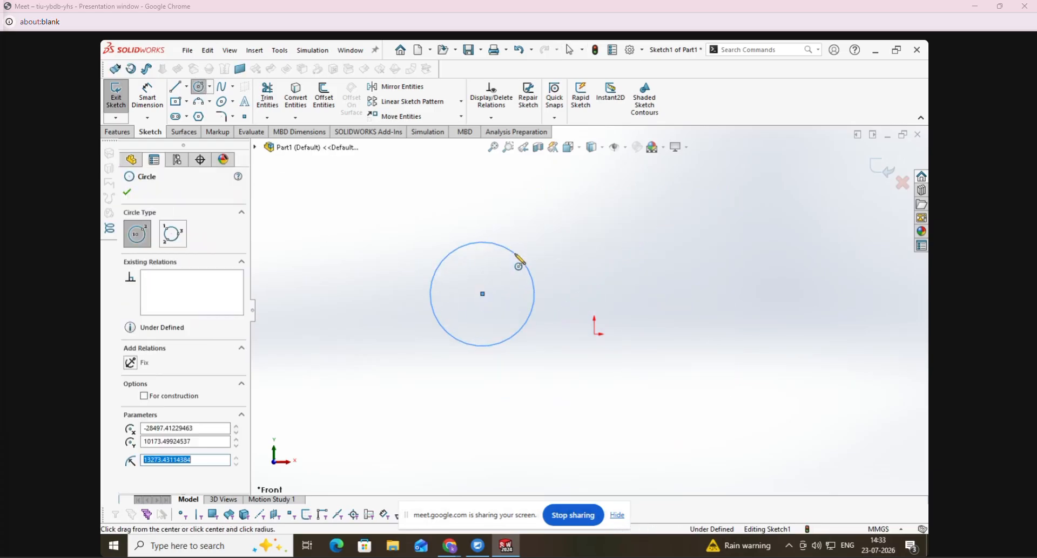
{"action": "left_click", "coordinate": [666, 246]}
{"action": "left_click", "coordinate": [677, 257]}
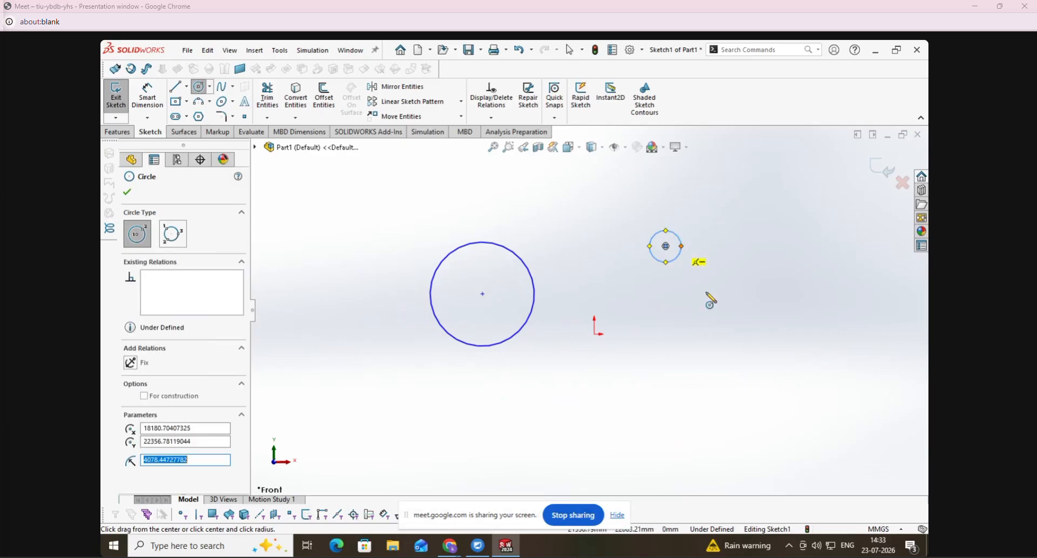
{"action": "left_click", "coordinate": [741, 390]}
{"action": "left_click", "coordinate": [789, 346]}
{"action": "left_click", "coordinate": [570, 433]}
{"action": "left_click", "coordinate": [586, 427]}
{"action": "left_click", "coordinate": [382, 395]}
{"action": "left_click", "coordinate": [372, 352]}
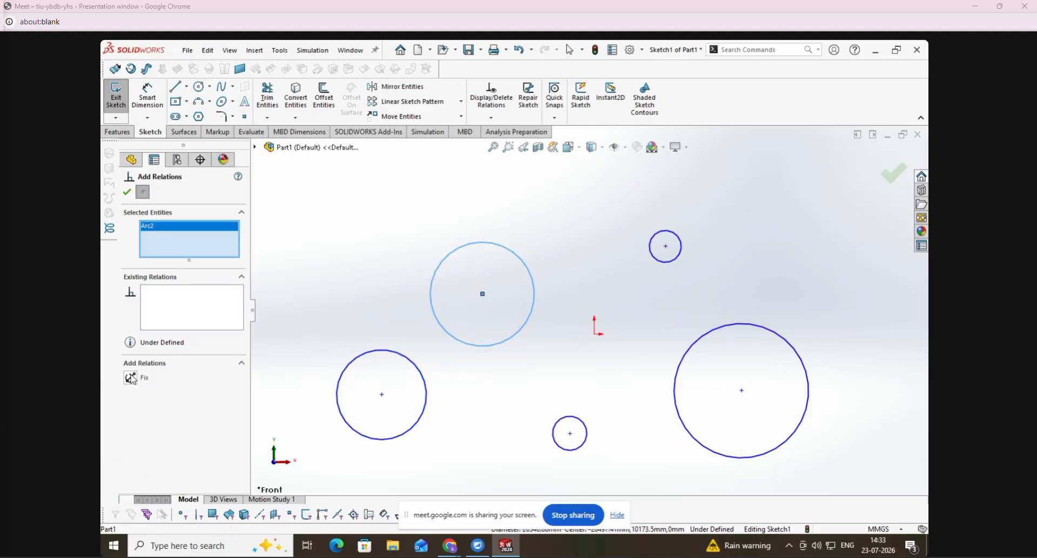
- Try a Fix relation on the large circle up and left of the origin, and undo it
{"action": "left_click", "coordinate": [131, 378]}
{"action": "left_click", "coordinate": [127, 192]}
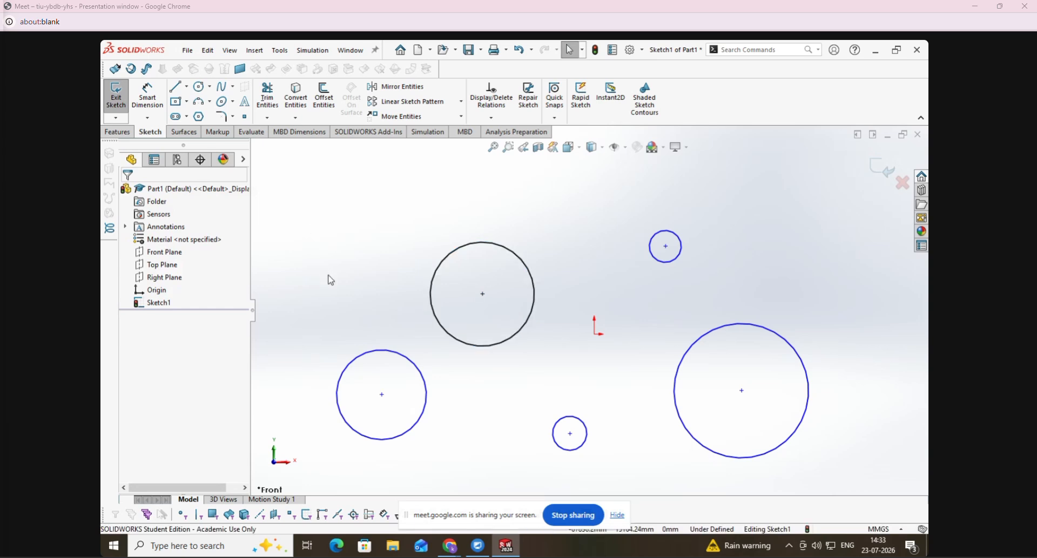
{"action": "key", "text": "ctrl+z"}
{"action": "key", "text": "Escape"}
- Add a Coradial relation between the small circle up and right of the origin and the large circle up and left of it
{"action": "left_click", "coordinate": [491, 118]}
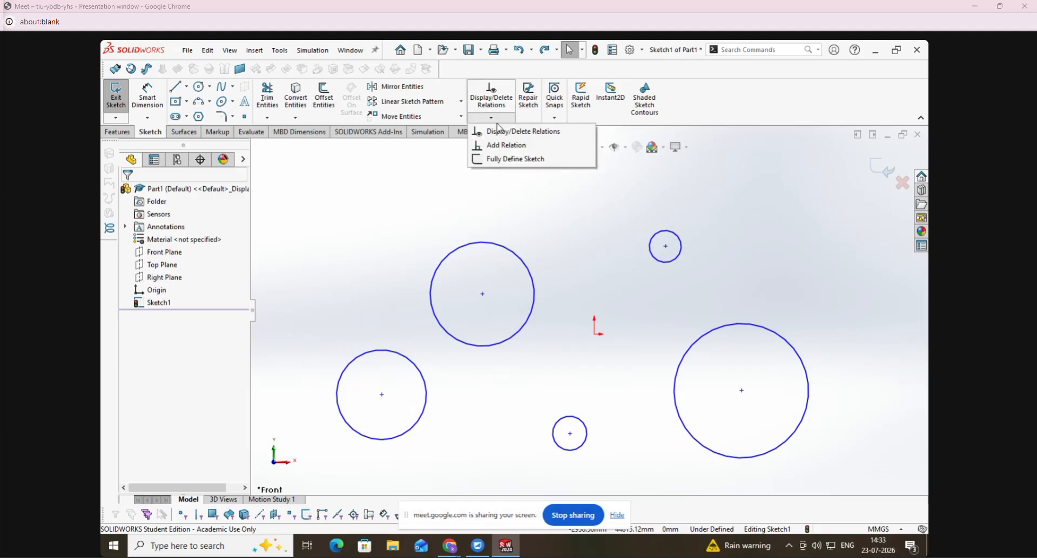
{"action": "left_click", "coordinate": [500, 146]}
{"action": "left_click", "coordinate": [660, 261]}
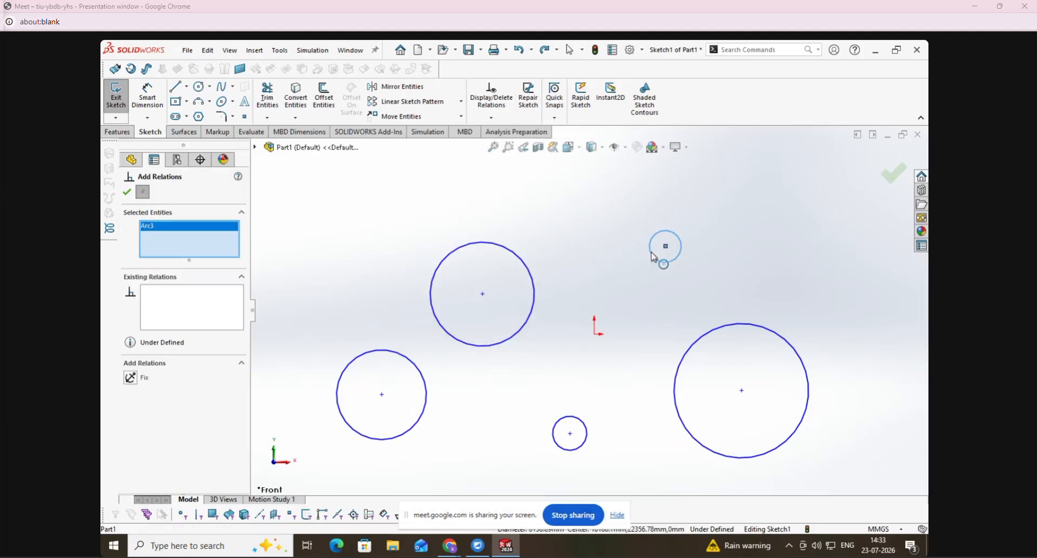
{"action": "left_click", "coordinate": [537, 286]}
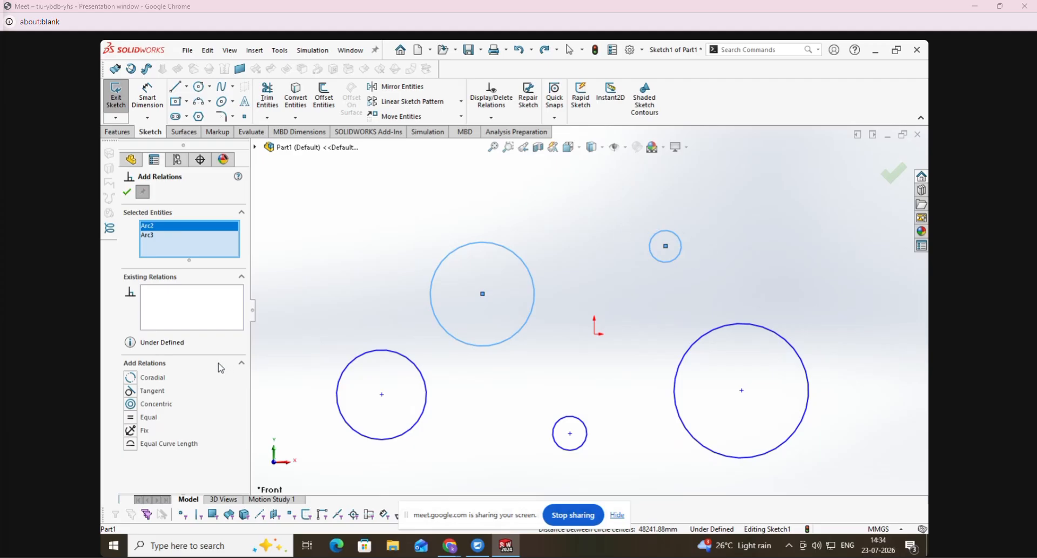
{"action": "left_click", "coordinate": [131, 380]}
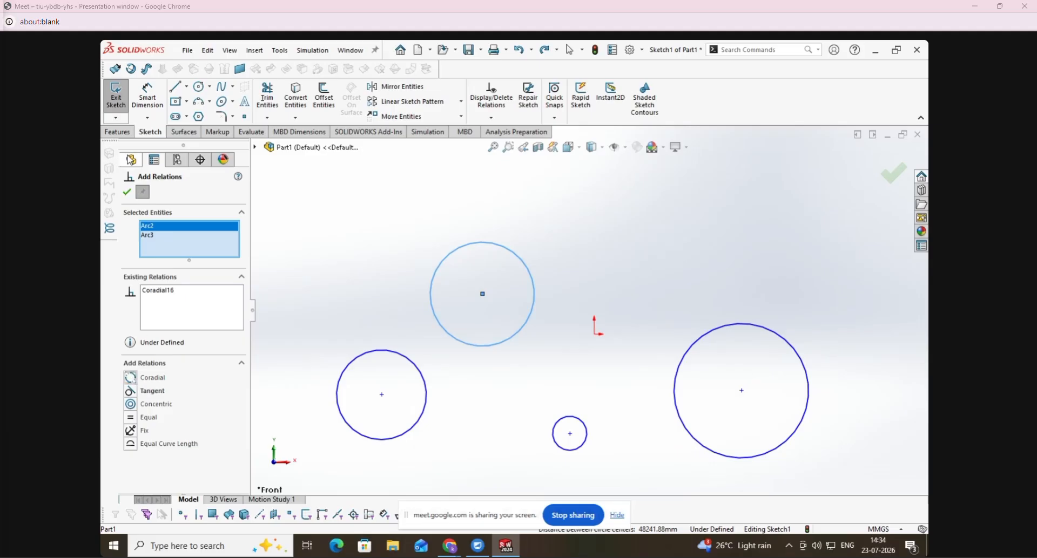
{"action": "left_click", "coordinate": [127, 192]}
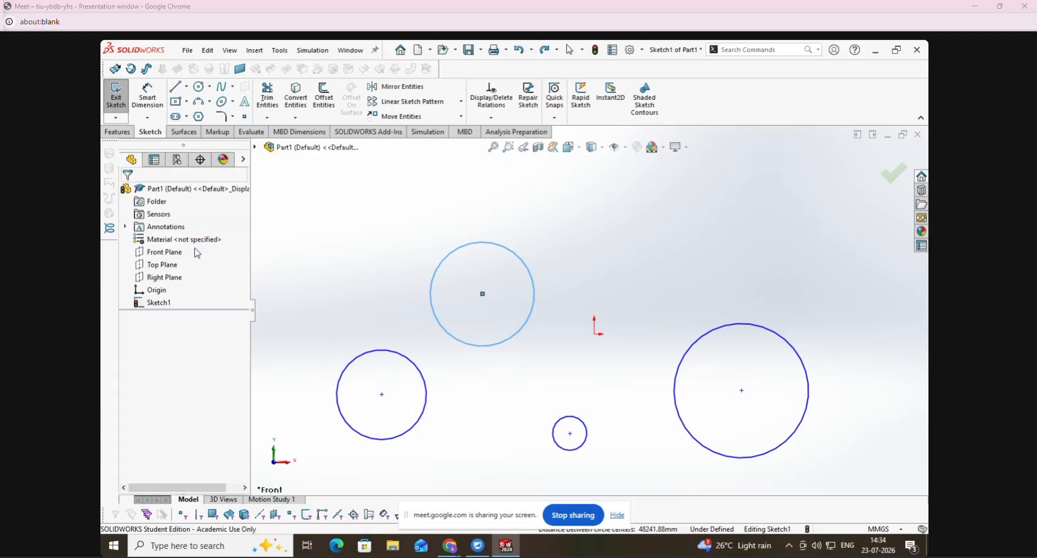
{"action": "left_click", "coordinate": [491, 117]}
{"action": "left_click", "coordinate": [505, 160]}
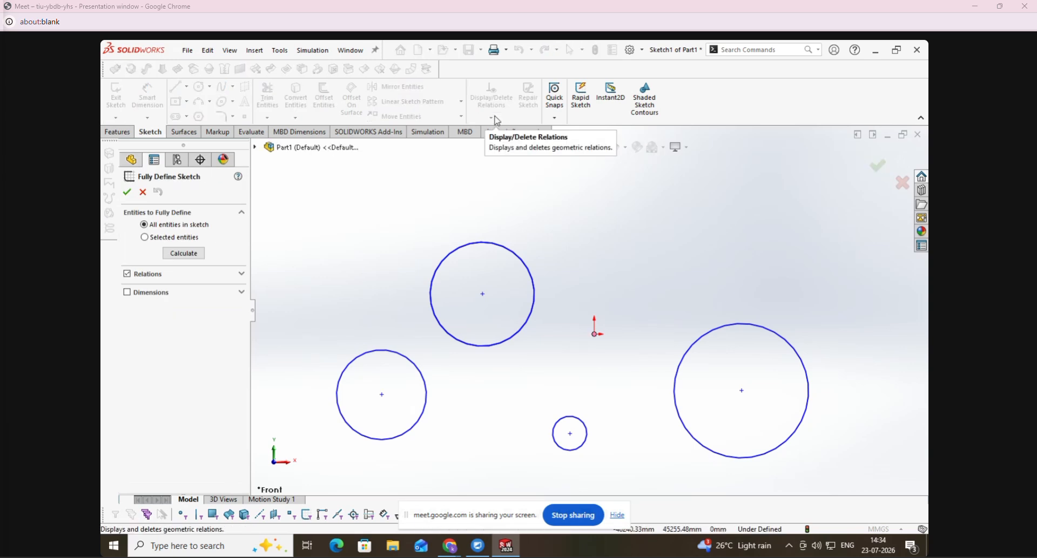
{"action": "left_click", "coordinate": [130, 193]}
- Add an Equal relation between the large upper circle and the small circle just below the origin
{"action": "left_click", "coordinate": [491, 117]}
{"action": "left_click", "coordinate": [546, 144]}
{"action": "left_click", "coordinate": [513, 253]}
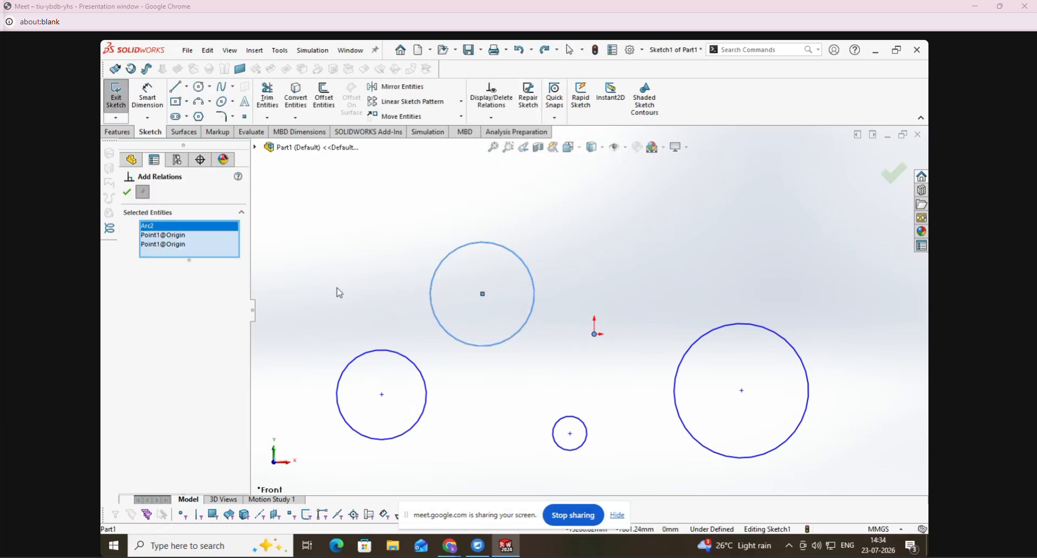
{"action": "right_click", "coordinate": [201, 245]}
{"action": "left_click", "coordinate": [214, 249]}
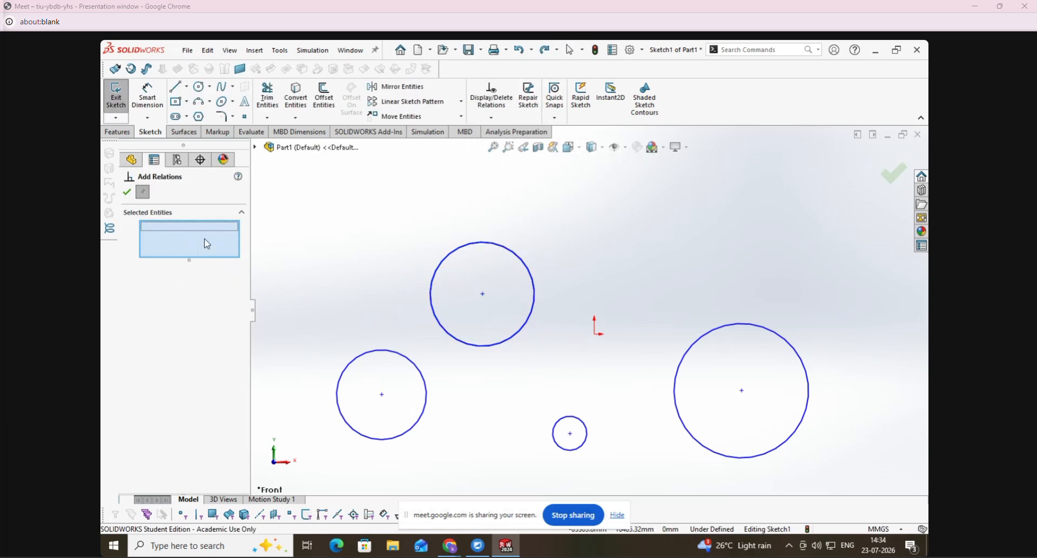
{"action": "left_click", "coordinate": [518, 339]}
{"action": "left_click", "coordinate": [573, 419]}
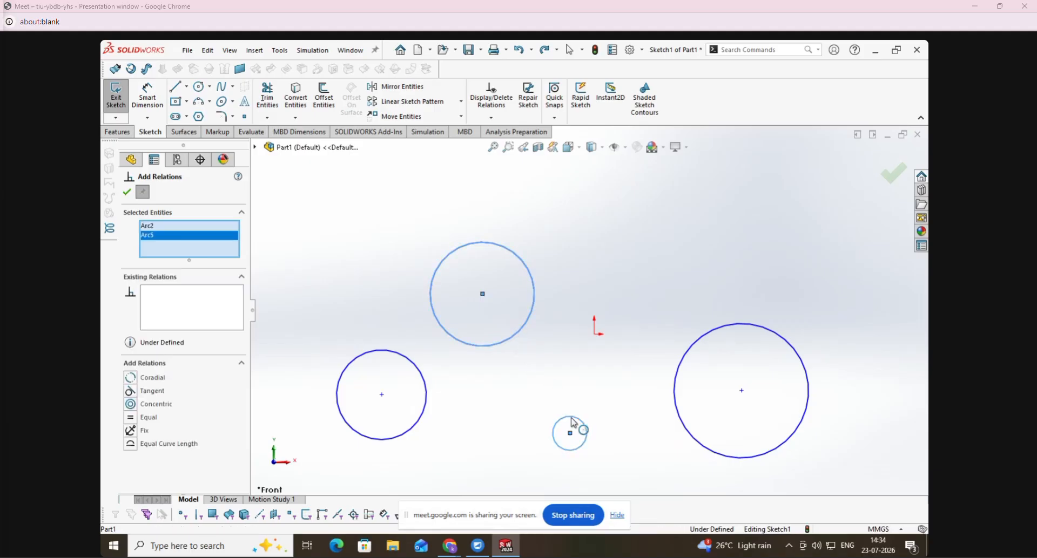
{"action": "left_click", "coordinate": [134, 421]}
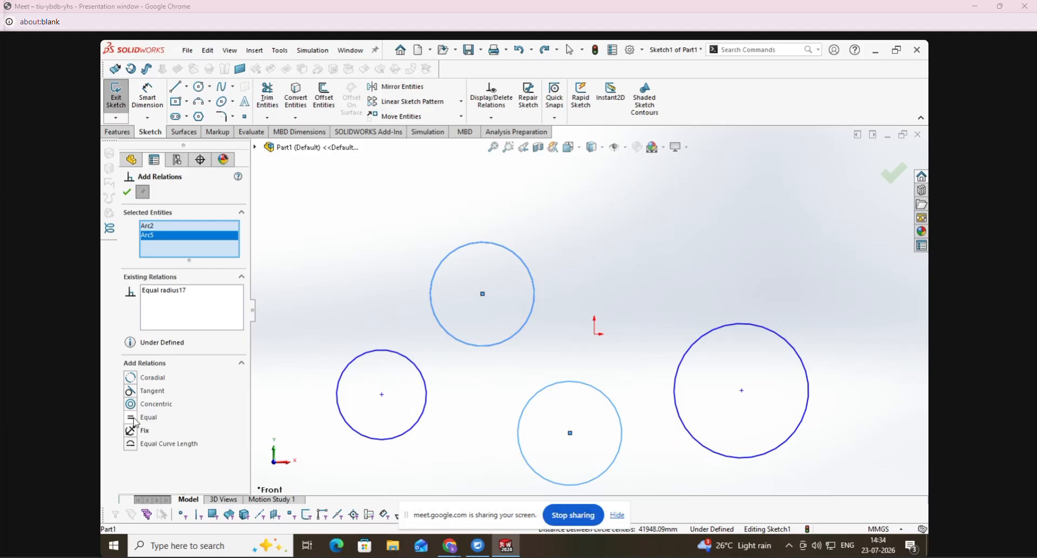
{"action": "left_click", "coordinate": [126, 192]}
- Add a Concentric relation between the upper circle and the largest circle down and right of the origin
{"action": "left_click", "coordinate": [496, 120]}
{"action": "left_click", "coordinate": [505, 160]}
{"action": "left_click", "coordinate": [521, 262]}
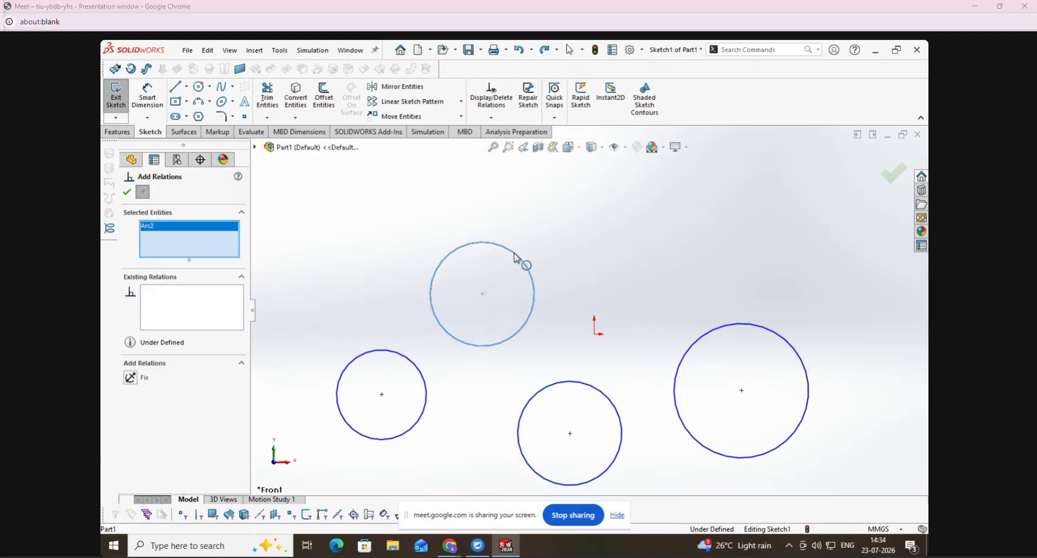
{"action": "left_click", "coordinate": [724, 326]}
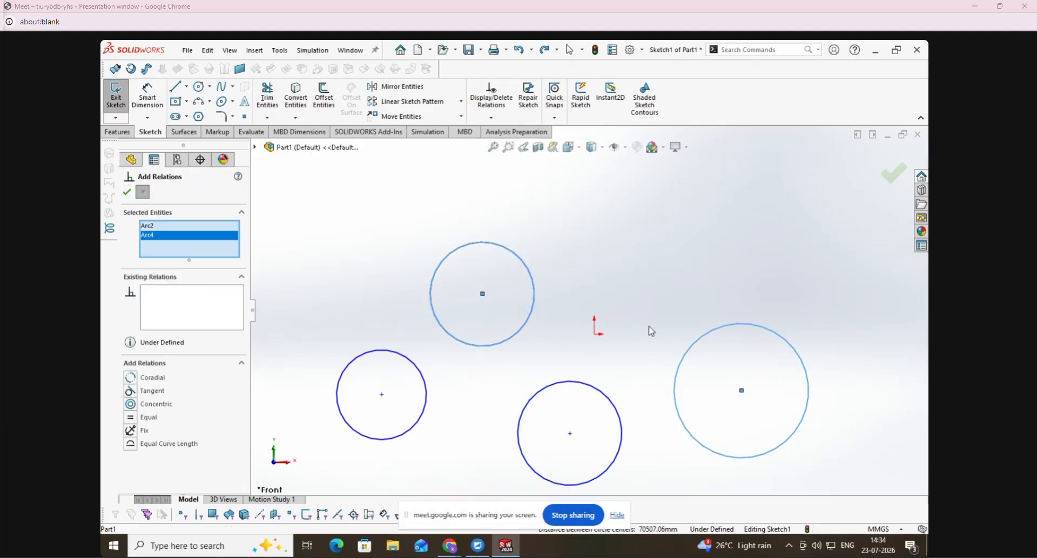
{"action": "left_click", "coordinate": [131, 405]}
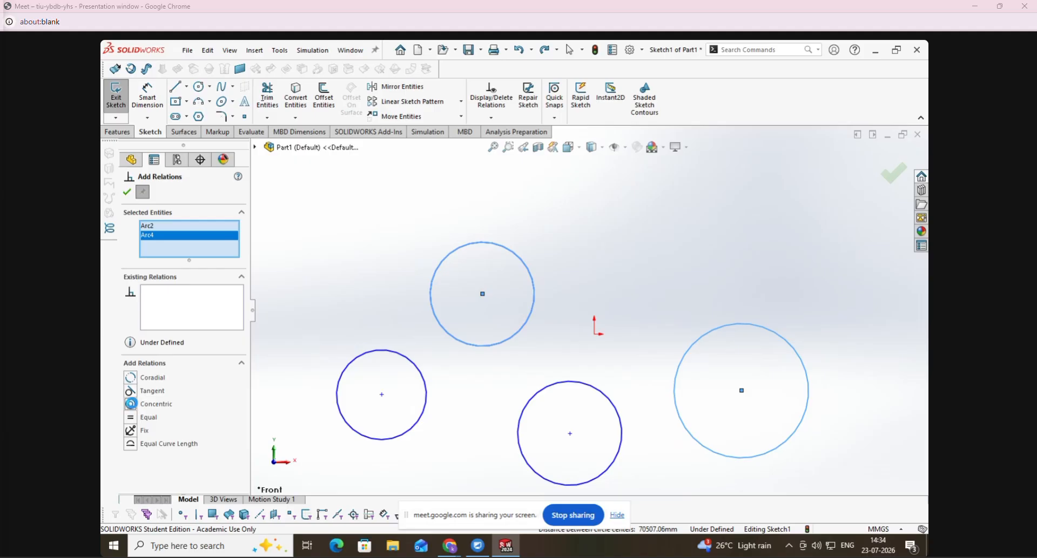
{"action": "left_click", "coordinate": [127, 192]}
- Make the outer concentric circle Tangent to the circle down and left of it
{"action": "left_click", "coordinate": [491, 117]}
{"action": "left_click", "coordinate": [510, 142]}
{"action": "left_click", "coordinate": [423, 336]}
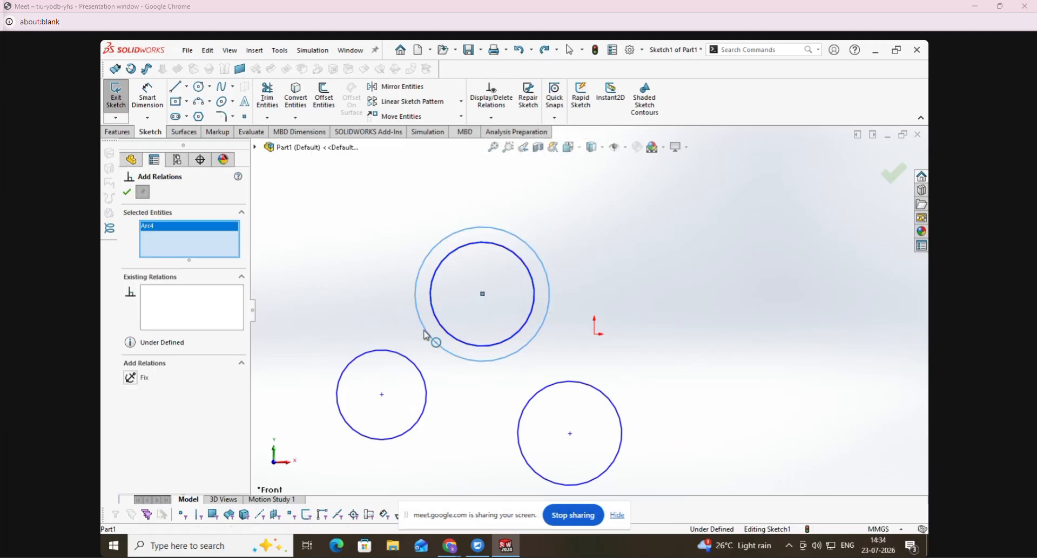
{"action": "left_click", "coordinate": [417, 364]}
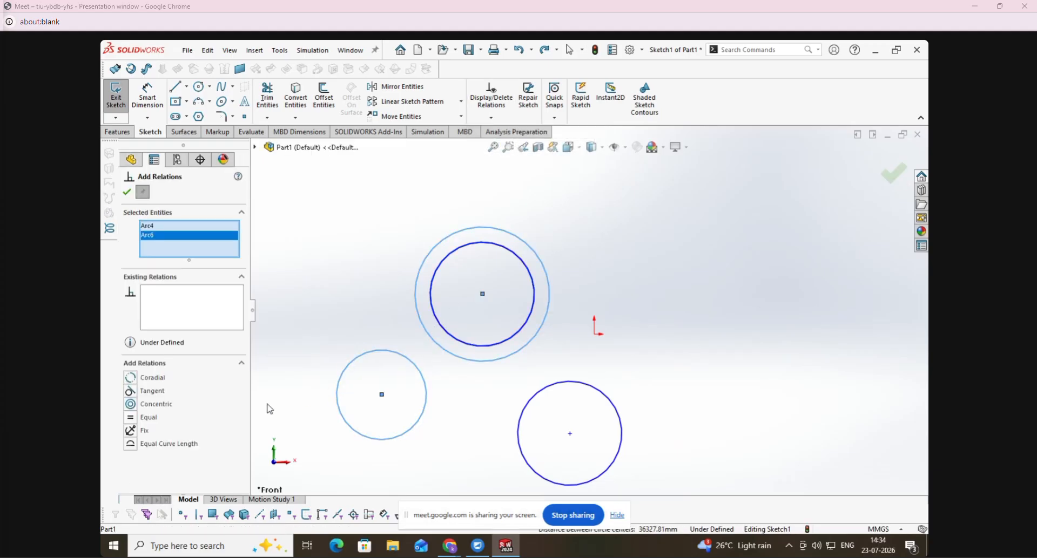
{"action": "left_click", "coordinate": [130, 391]}
{"action": "left_click", "coordinate": [127, 193]}
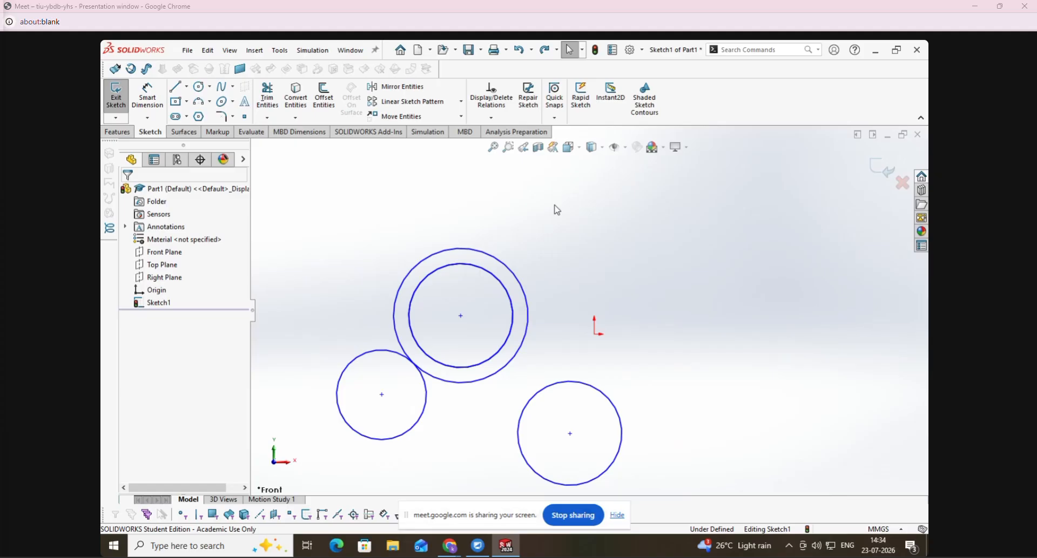
- Sketch a diagonal line from above the concentric circles down past the origin to its lower right
{"action": "left_click", "coordinate": [175, 86]}
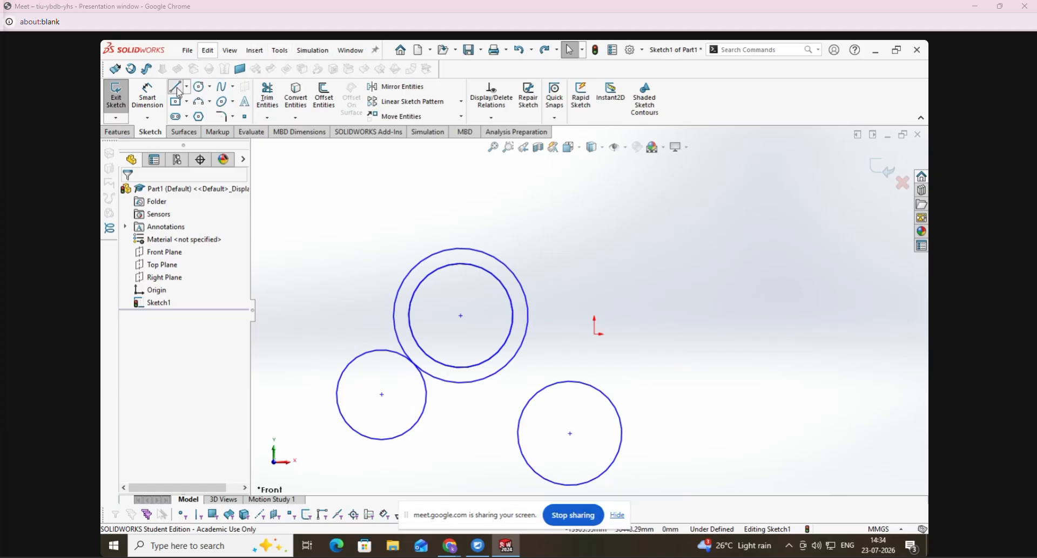
{"action": "left_click", "coordinate": [515, 225]}
{"action": "left_click", "coordinate": [731, 419]}
{"action": "key", "text": "Escape"}
- Add a Tangent relation between the outer concentric circle and the diagonal line
{"action": "left_click", "coordinate": [491, 118]}
{"action": "left_click", "coordinate": [501, 144]}
{"action": "left_click", "coordinate": [508, 264]}
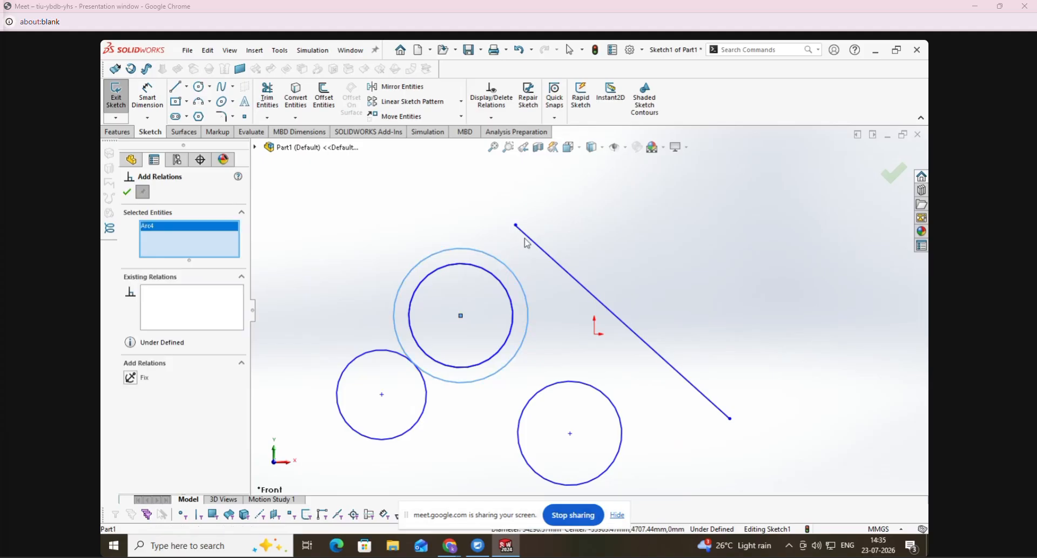
{"action": "left_click", "coordinate": [520, 229]}
{"action": "left_click", "coordinate": [130, 378]}
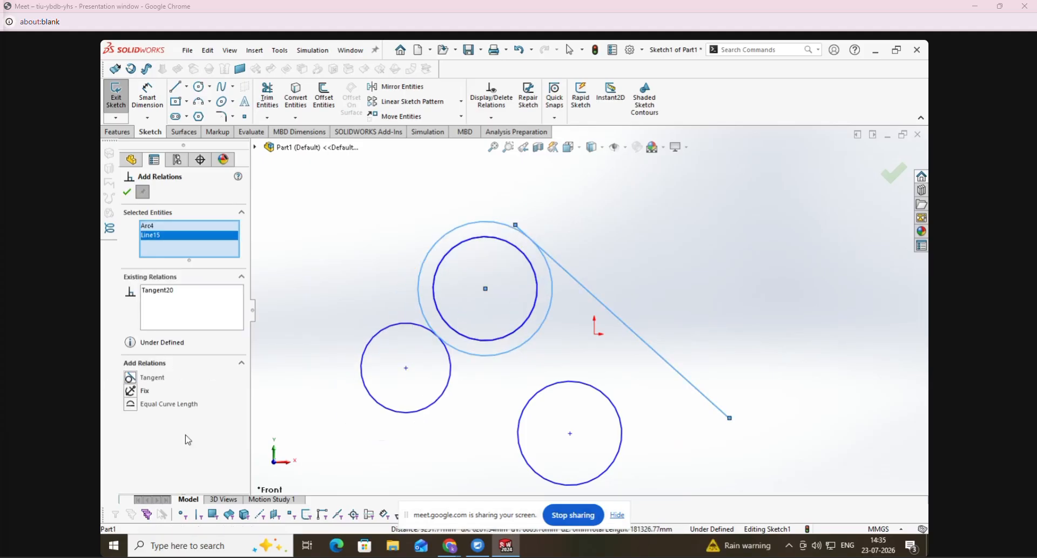
{"action": "left_click", "coordinate": [127, 192]}
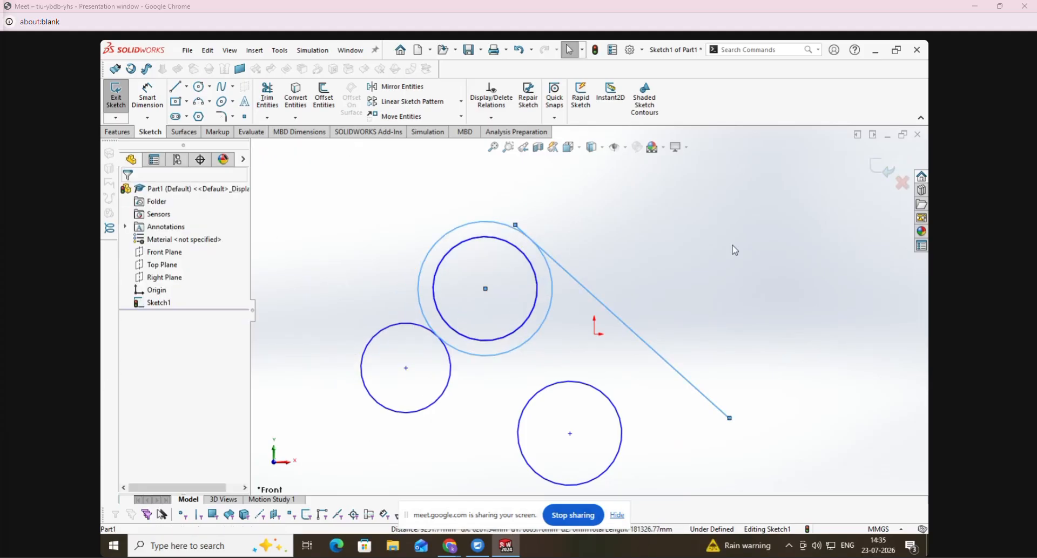
- Add an Equal Curve Length relation between the diagonal line and the circle below the origin
{"action": "left_click", "coordinate": [491, 117]}
{"action": "left_click", "coordinate": [503, 147]}
{"action": "left_click", "coordinate": [624, 323]}
{"action": "left_click", "coordinate": [625, 325]}
{"action": "left_click", "coordinate": [607, 394]}
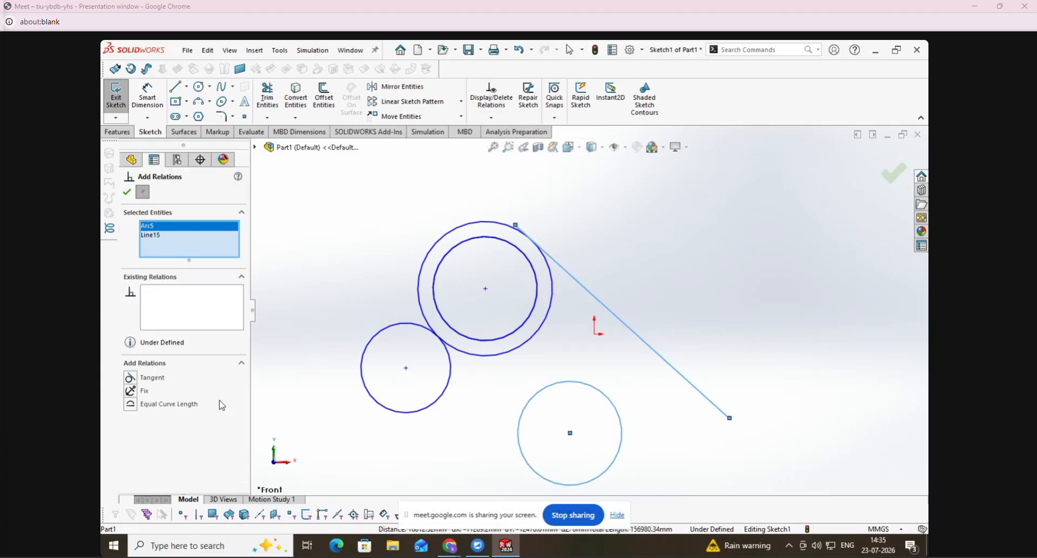
{"action": "left_click", "coordinate": [135, 407]}
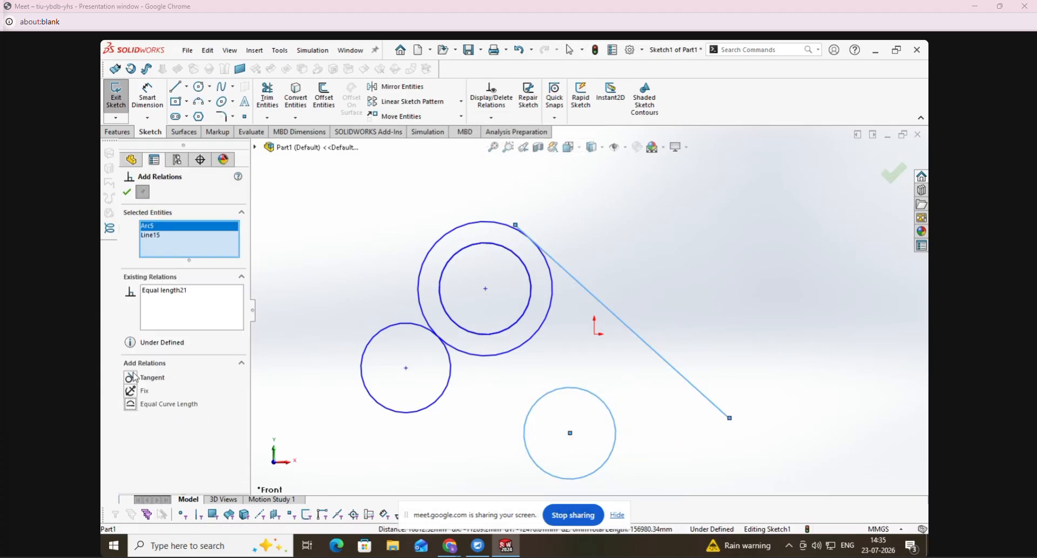
{"action": "left_click", "coordinate": [127, 192]}
{"action": "left_click", "coordinate": [695, 308]}
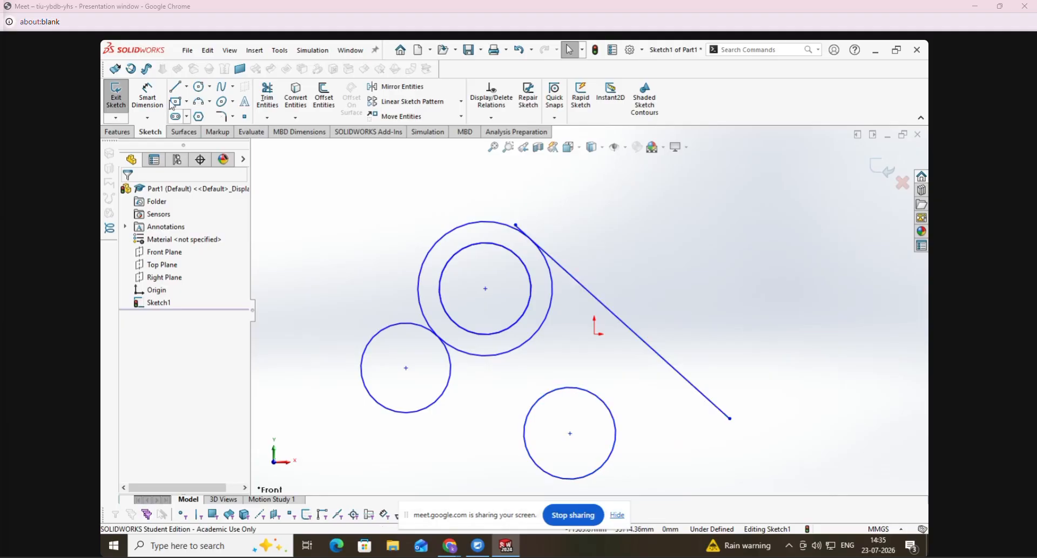
- Dimension the circle below the origin with a diameter of 50000 mm
{"action": "left_click", "coordinate": [137, 95]}
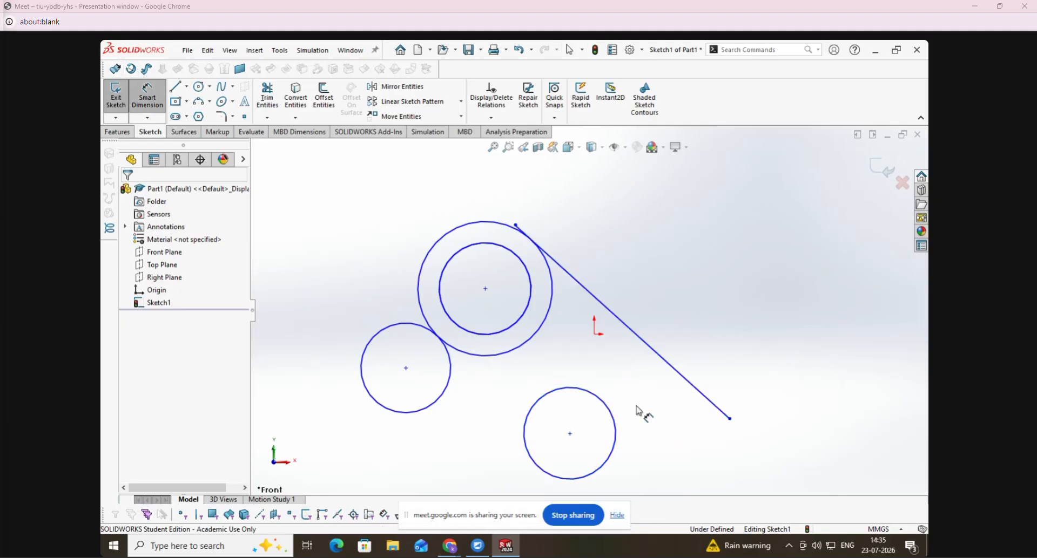
{"action": "left_click", "coordinate": [609, 461]}
{"action": "left_click", "coordinate": [643, 460]}
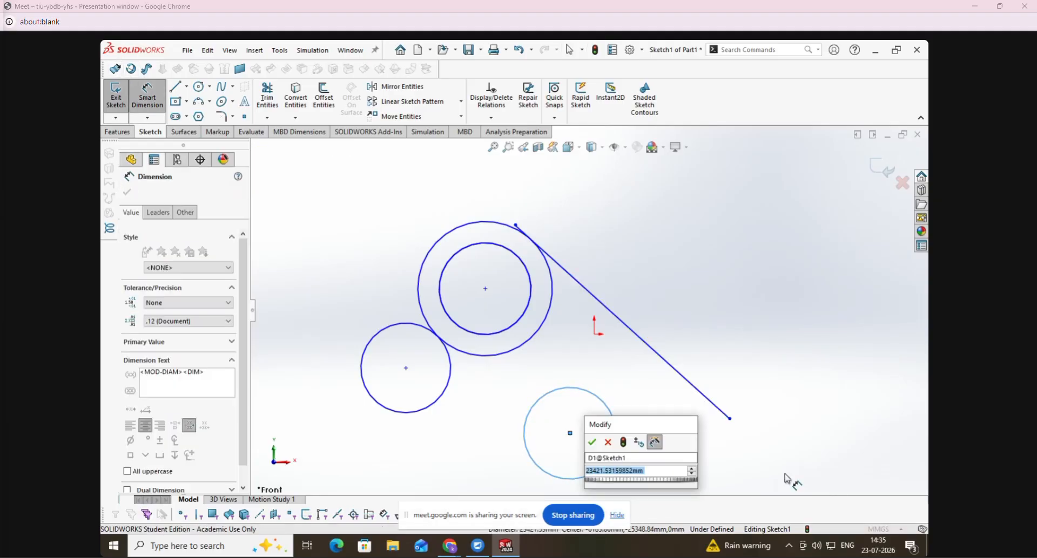
{"action": "type", "text": "50000"}
{"action": "key", "text": "Return"}
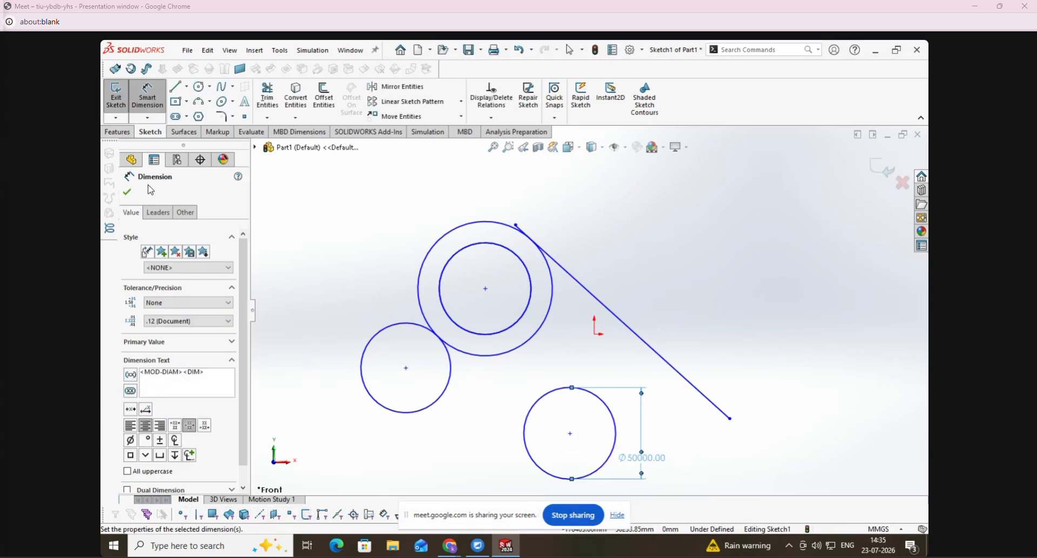
{"action": "left_click", "coordinate": [127, 193]}
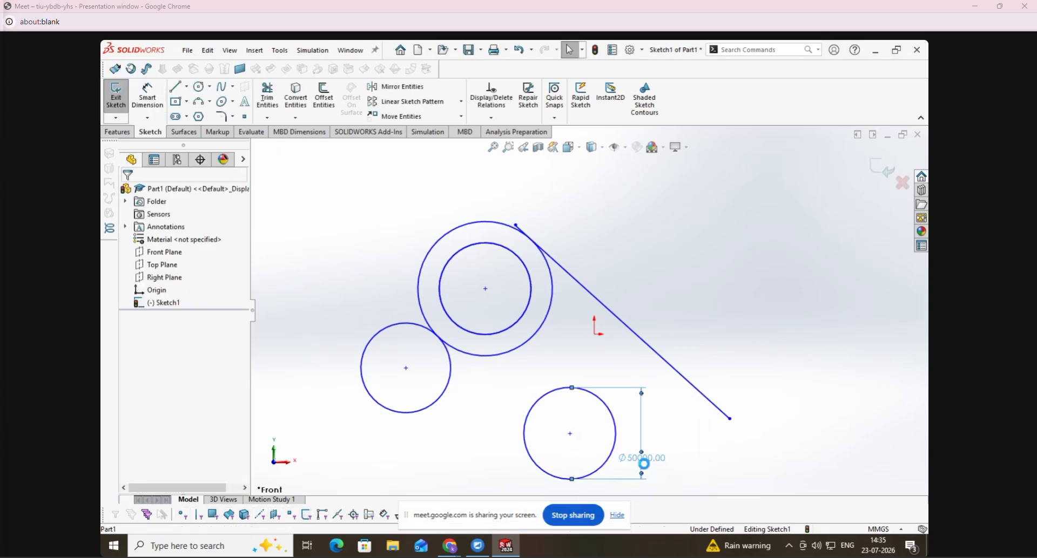
- Try a diameter of 100000 mm on the dimensioned circle, and undo the change
{"action": "double_click", "coordinate": [644, 464]}
{"action": "type", "text": "100000"}
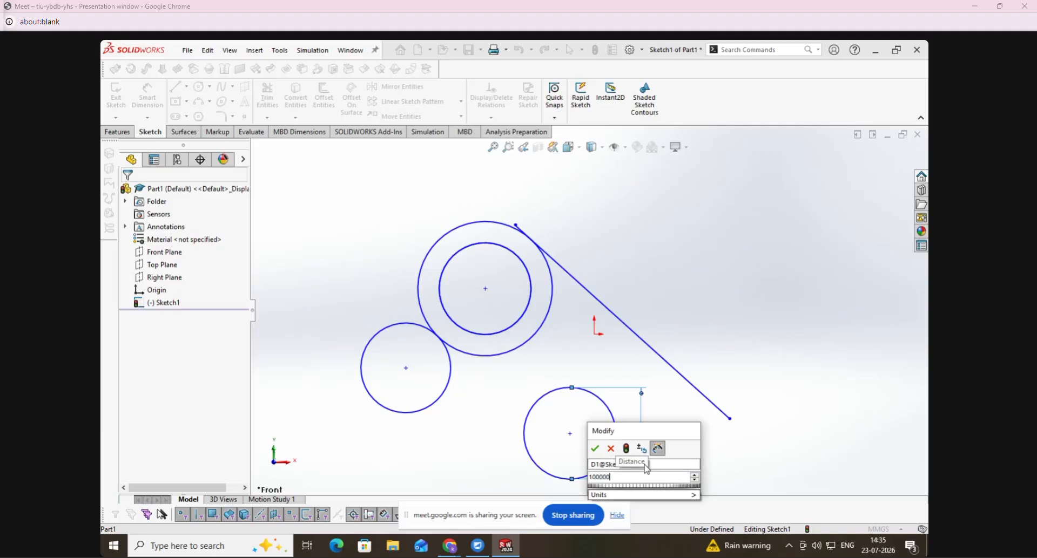
{"action": "key", "text": "Return"}
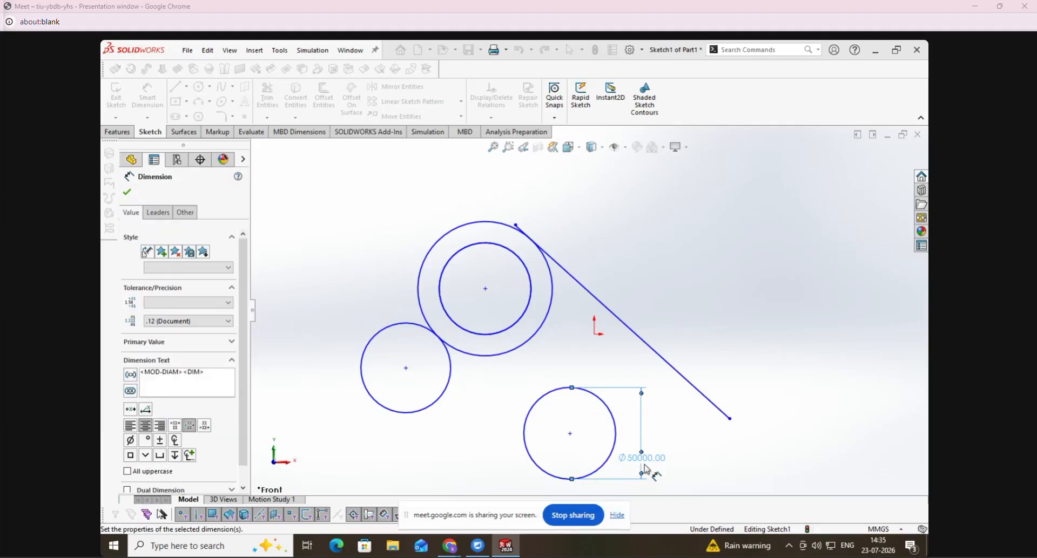
{"action": "key", "text": "f"}
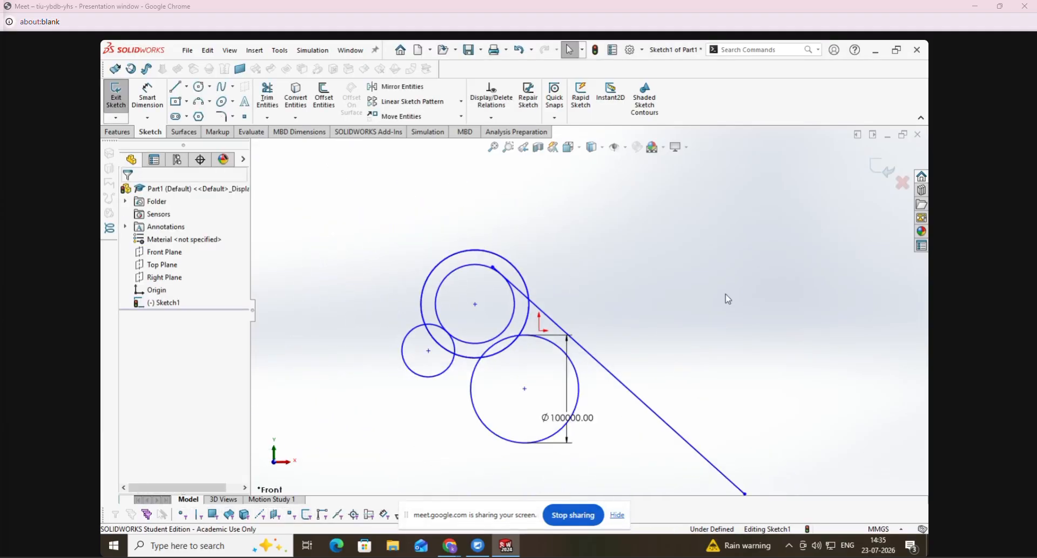
{"action": "key", "text": "ctrl+z"}
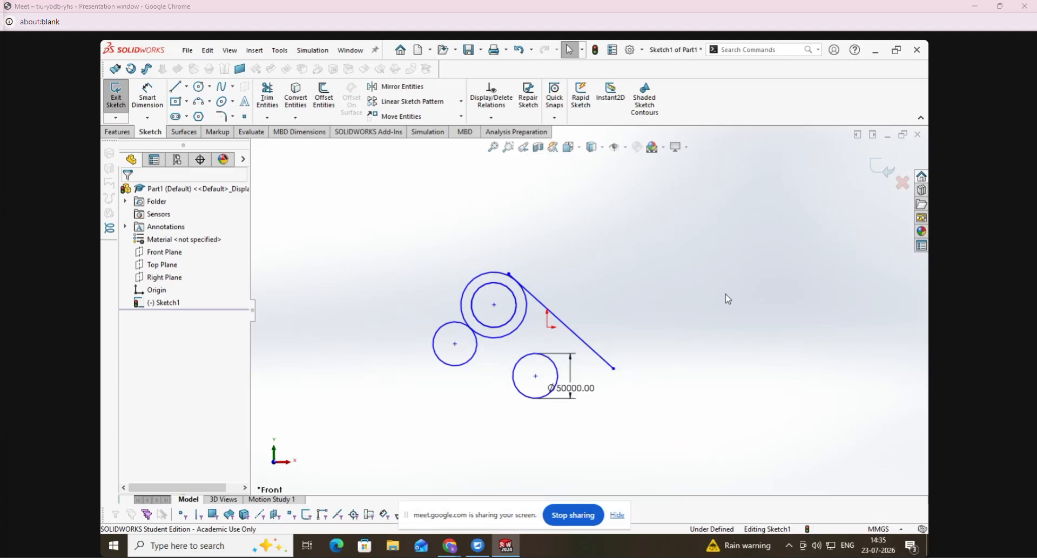
- Delete all circles, the diagonal line and the diameter dimension from the sketch
{"action": "mouse_move", "coordinate": [671, 210]}
{"action": "left_mouse_down"}
{"action": "mouse_move", "coordinate": [655, 373]}
{"action": "mouse_move", "coordinate": [419, 389]}
{"action": "mouse_move", "coordinate": [415, 428]}
{"action": "left_mouse_up"}
{"action": "key", "text": "Delete"}
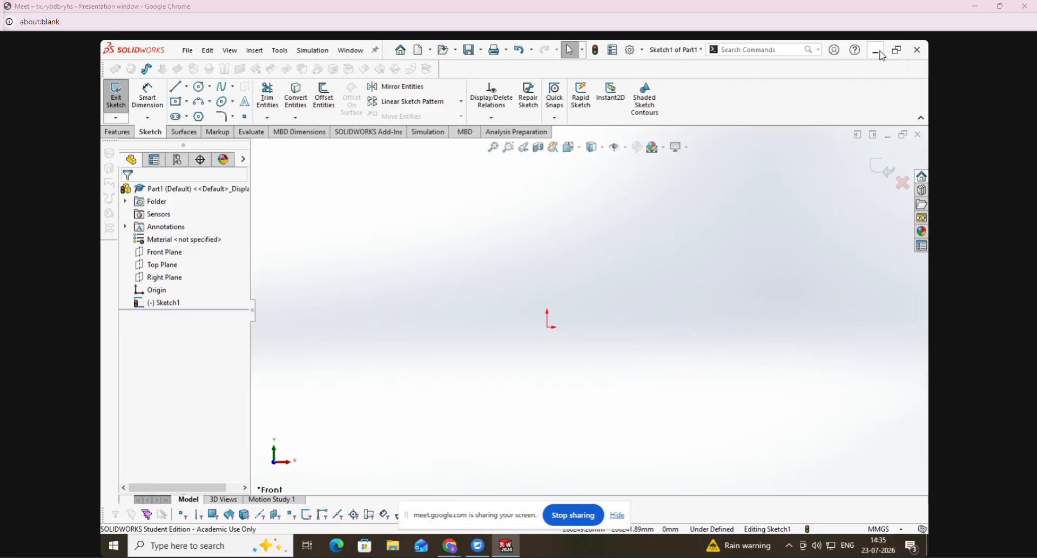
- Switch to the Google Meet window in Chrome and look through the list of meeting participants
{"action": "left_click", "coordinate": [450, 546]}
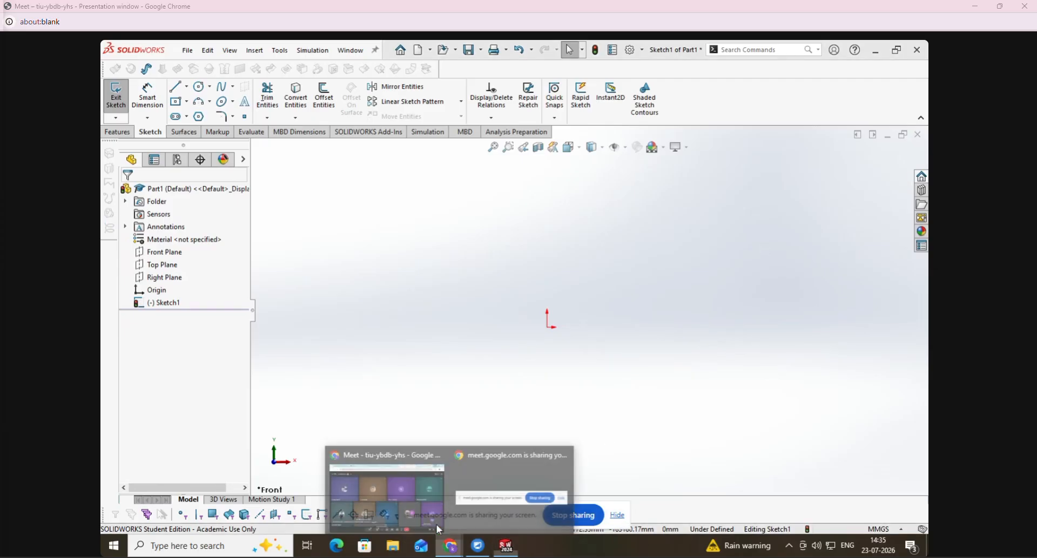
{"action": "left_click", "coordinate": [394, 483]}
{"action": "left_click", "coordinate": [869, 109]}
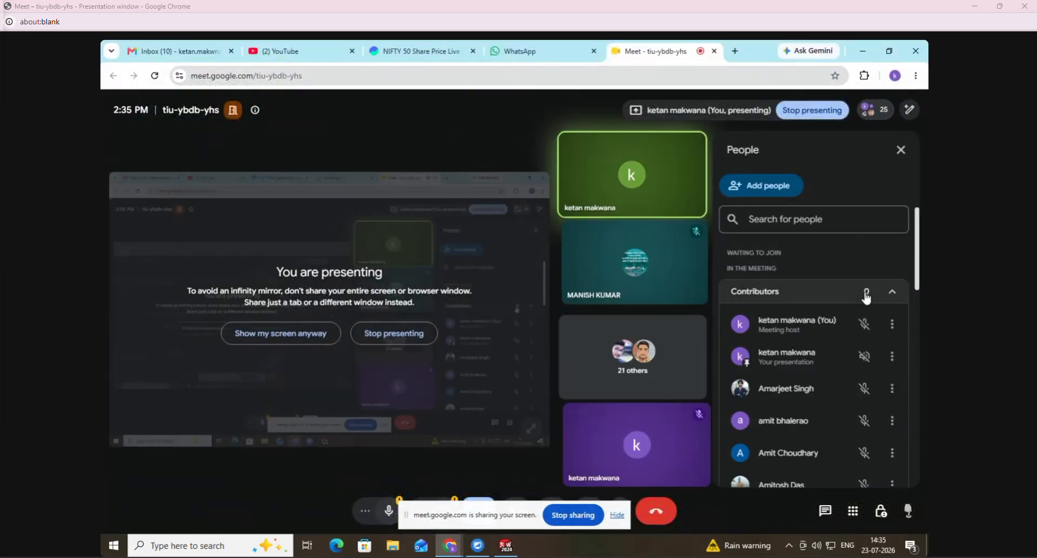
{"action": "scroll", "coordinate": [860, 340], "scroll_direction": "down", "scroll_amount": 4}
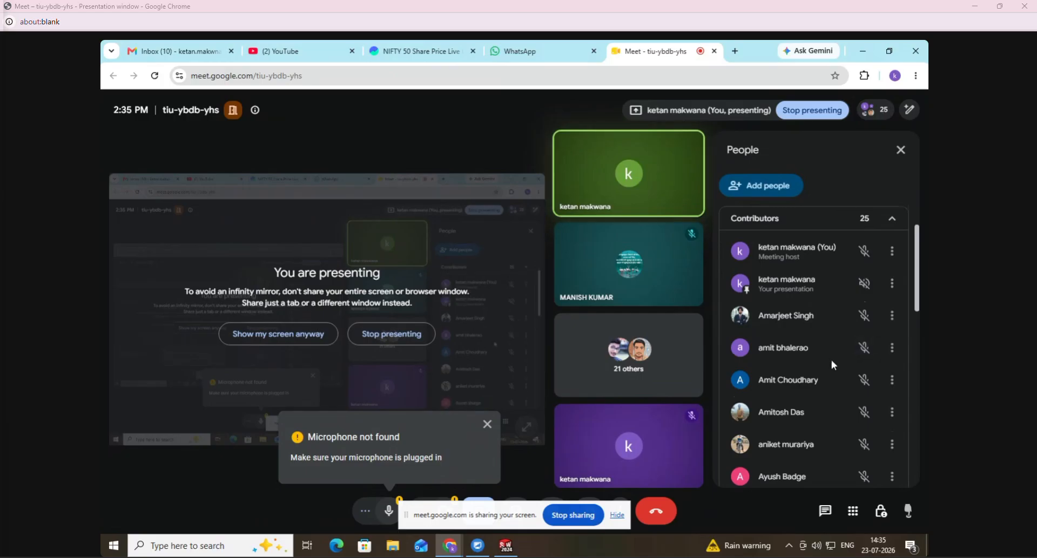
- Read through the rest of the meeting's participant list and minimize the meeting window
{"action": "scroll", "coordinate": [831, 364], "scroll_direction": "down", "scroll_amount": 4}
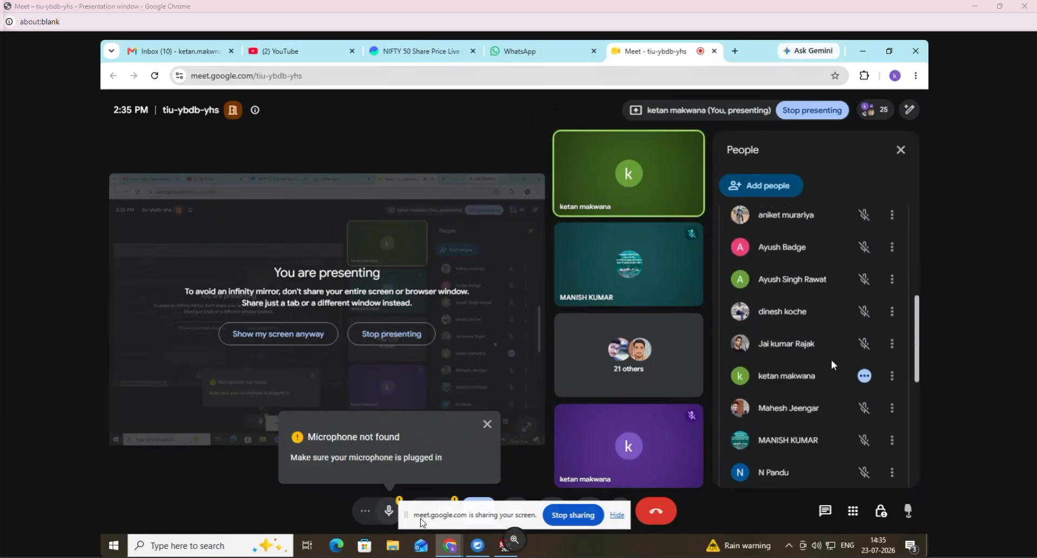
{"action": "scroll", "coordinate": [832, 365], "scroll_direction": "down", "scroll_amount": 4}
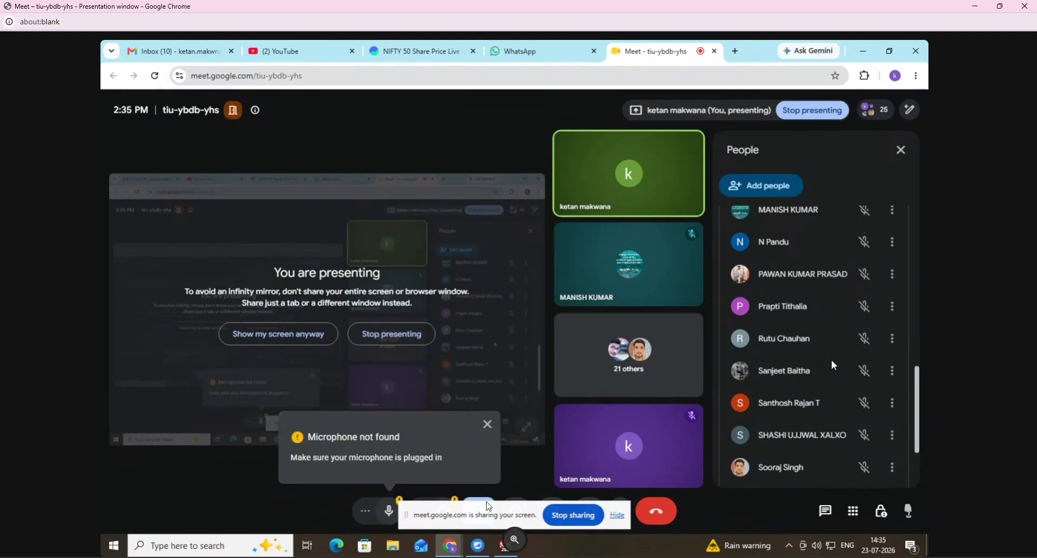
{"action": "scroll", "coordinate": [831, 365], "scroll_direction": "down", "scroll_amount": 3}
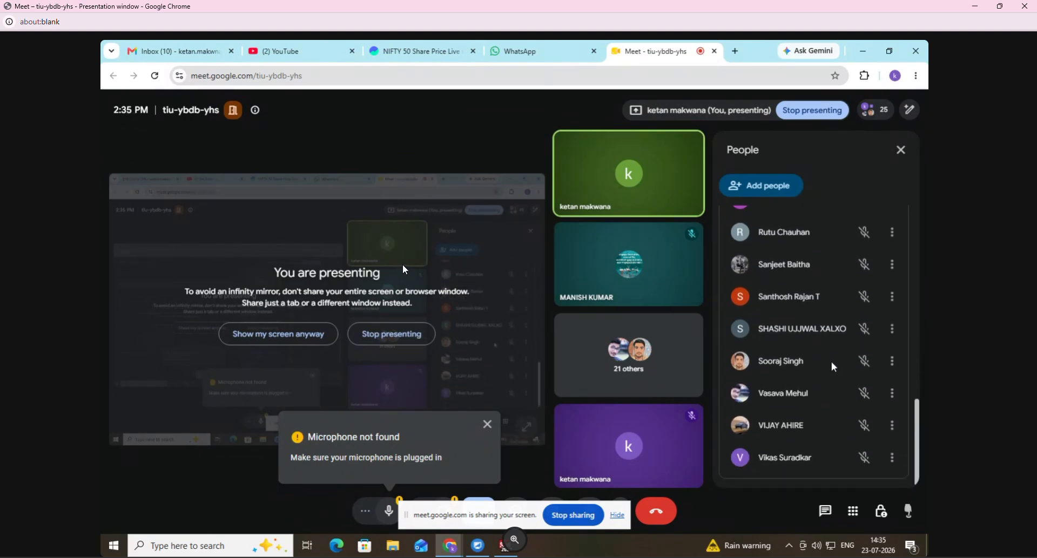
{"action": "scroll", "coordinate": [831, 359], "scroll_direction": "up", "scroll_amount": 10}
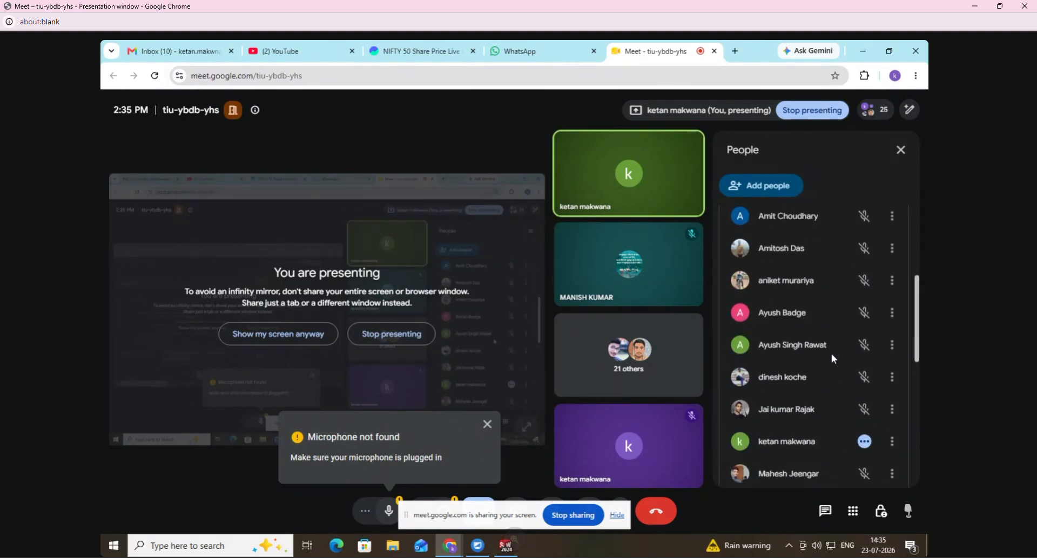
{"action": "left_click", "coordinate": [863, 51]}
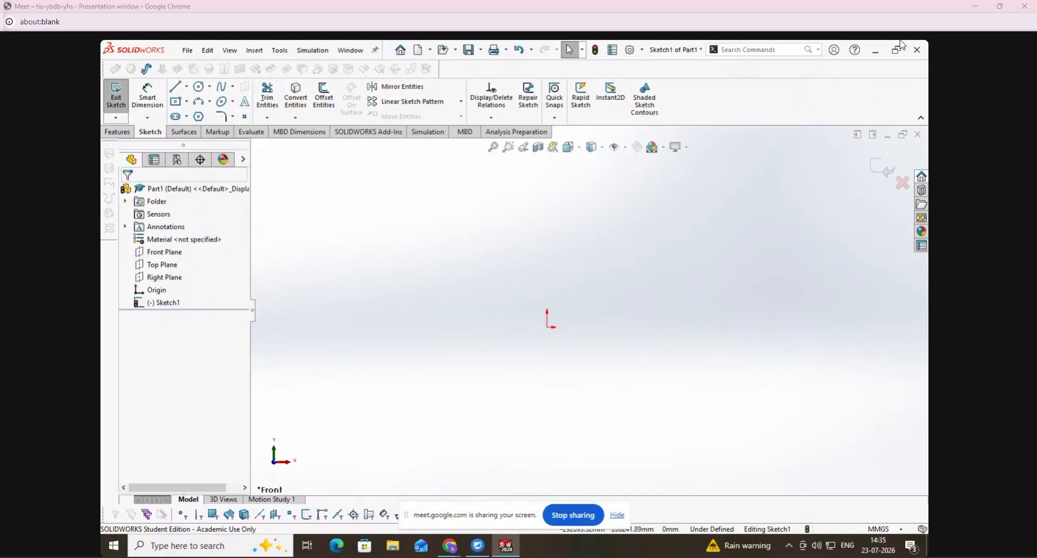
- Open the desktop file Set of Excesice a.pdf in Edge and bring up all four drawings on page 4
{"action": "left_click", "coordinate": [872, 51]}
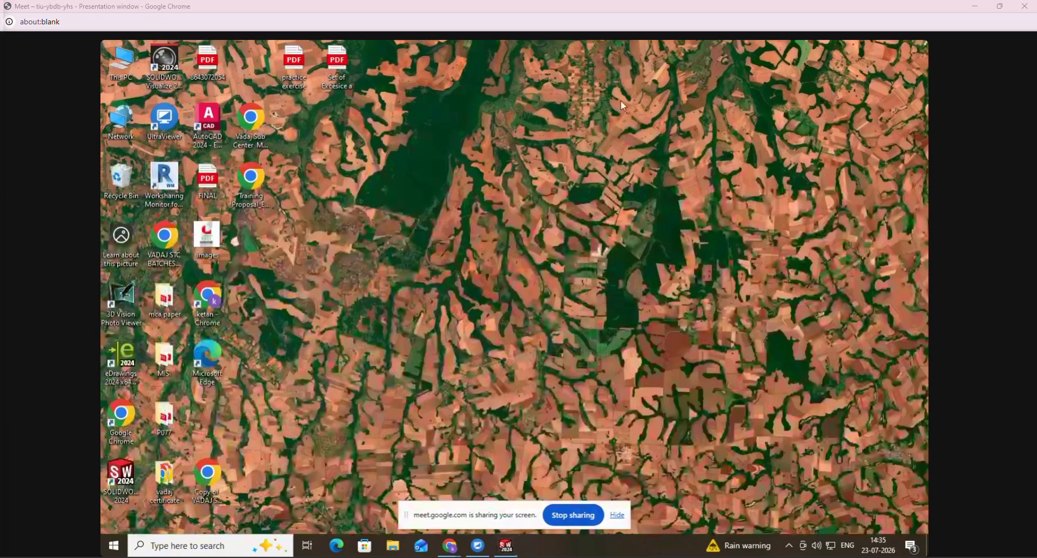
{"action": "double_click", "coordinate": [322, 59]}
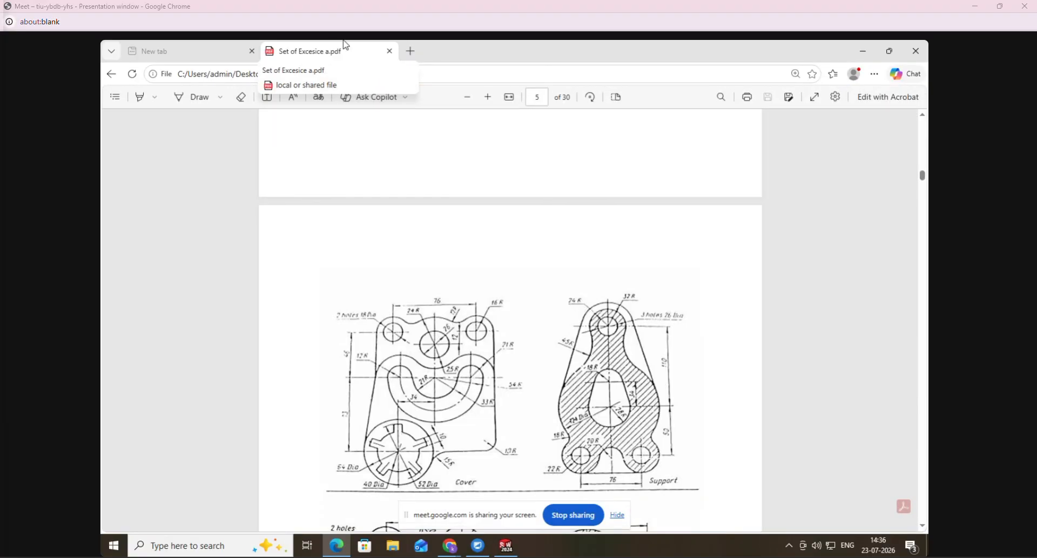
{"action": "scroll", "coordinate": [479, 167], "scroll_direction": "up", "scroll_amount": 15}
{"action": "scroll", "coordinate": [626, 217], "scroll_direction": "up", "scroll_amount": 5}
{"action": "scroll", "coordinate": [626, 217], "scroll_direction": "down", "scroll_amount": 8}
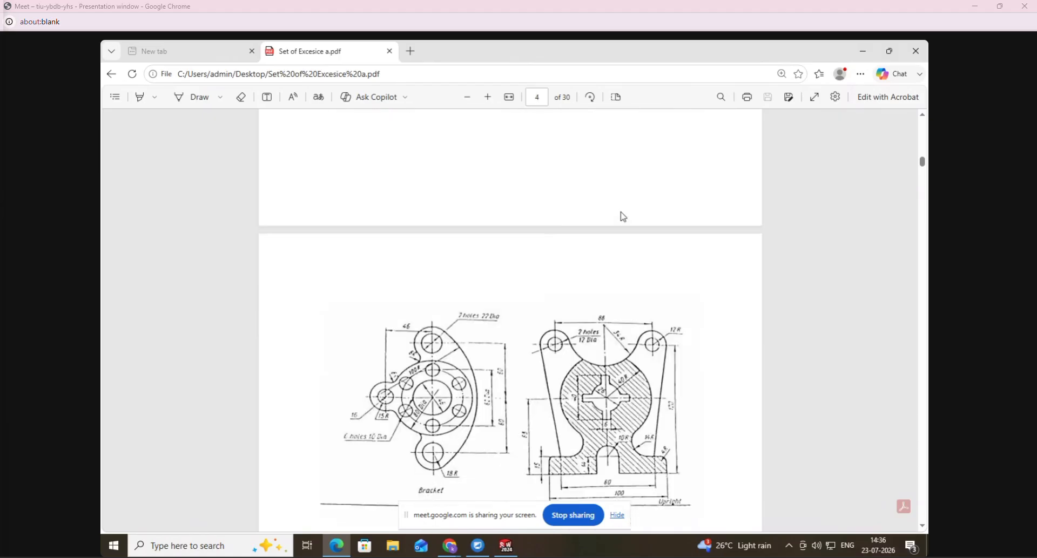
{"action": "left_click", "coordinate": [467, 98]}
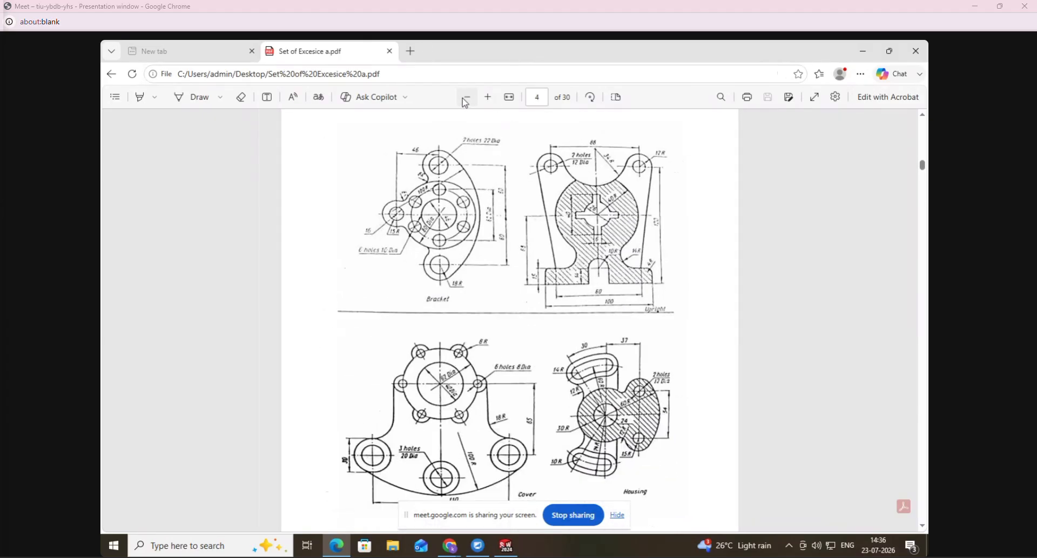
{"action": "scroll", "coordinate": [506, 307], "scroll_direction": "down", "scroll_amount": 1}
{"action": "scroll", "coordinate": [505, 307], "scroll_direction": "up", "scroll_amount": 1}
- Number the four drawings on page 4 by hand from 1 to 4 with the Draw pen
{"action": "left_click", "coordinate": [192, 97]}
{"action": "left_click_drag", "start_coordinate": [361, 192], "coordinate": [361, 192]}
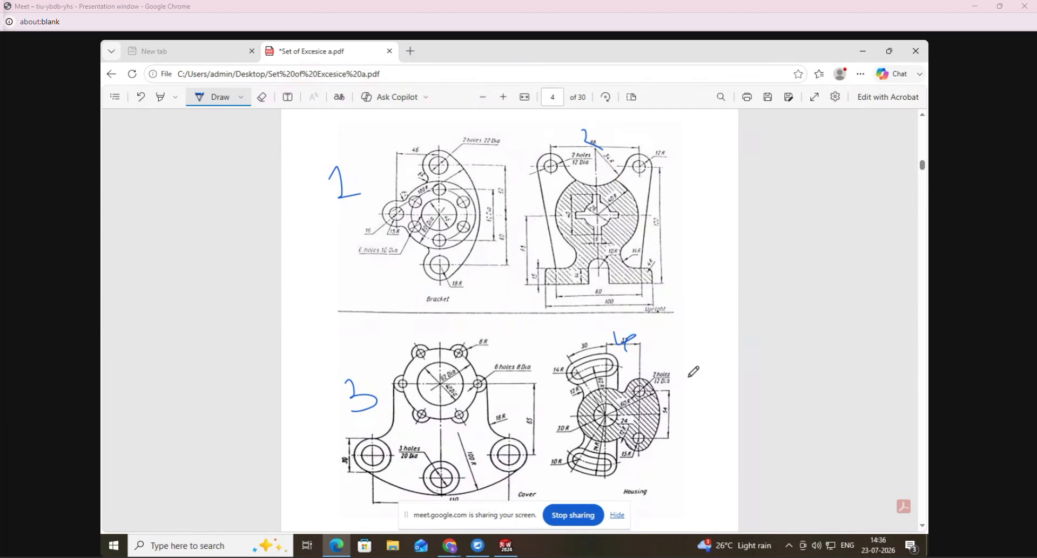
- Erase the handwritten 4 that covers the 37 dimension of the enlarged Housing drawing
{"action": "left_click", "coordinate": [502, 99]}
{"action": "left_click", "coordinate": [503, 100]}
{"action": "left_click", "coordinate": [502, 99]}
{"action": "left_click", "coordinate": [502, 100]}
{"action": "scroll", "coordinate": [602, 161], "scroll_direction": "down", "scroll_amount": 6}
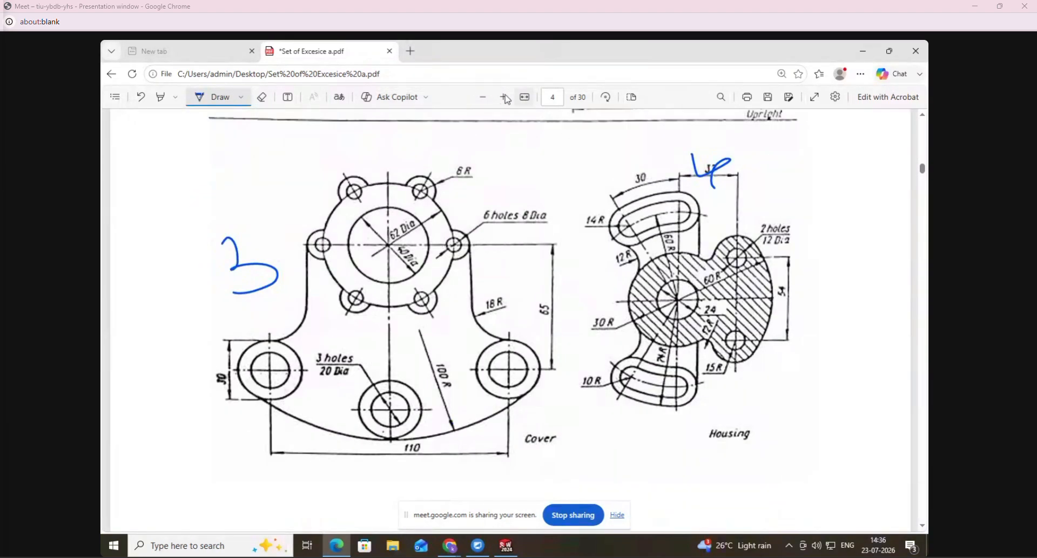
{"action": "left_click", "coordinate": [522, 97]}
{"action": "left_click_drag", "start_coordinate": [610, 528], "coordinate": [813, 528]}
{"action": "scroll", "coordinate": [818, 462], "scroll_direction": "down", "scroll_amount": 1}
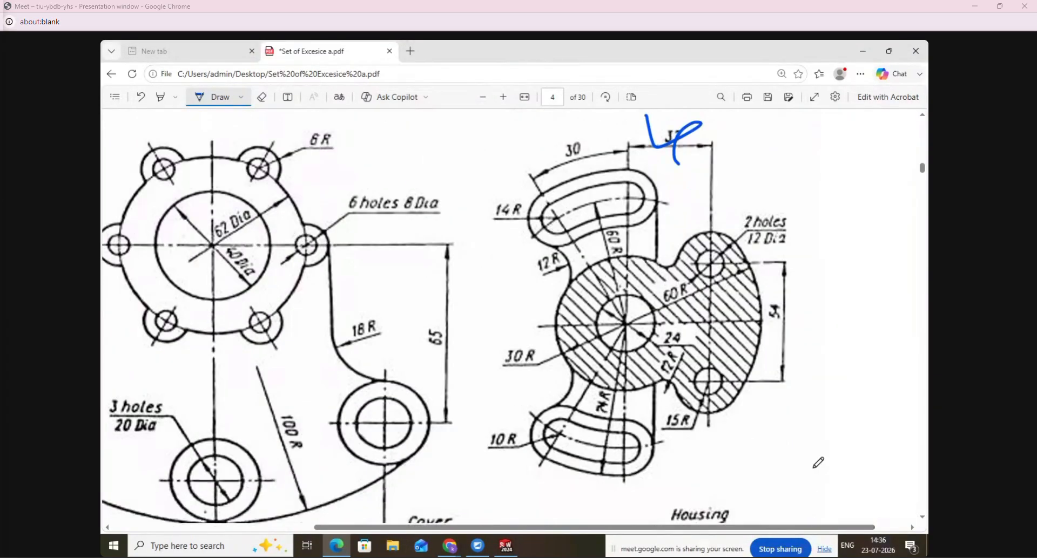
{"action": "left_click", "coordinate": [262, 97]}
{"action": "left_click", "coordinate": [685, 139]}
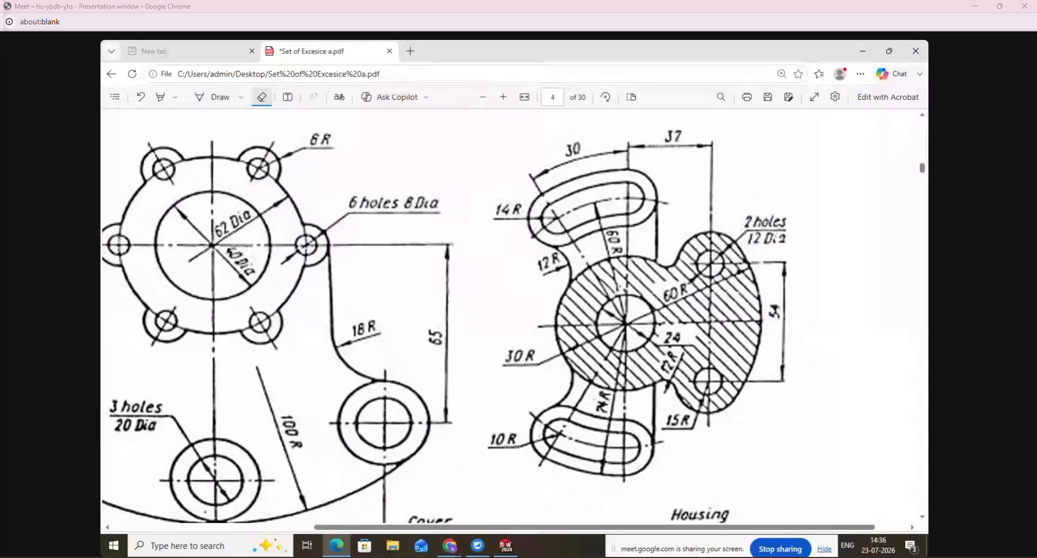
- Switch to the open sketch in SolidWorks, checking the Housing drawing once more in Edge
{"action": "left_click", "coordinate": [506, 546]}
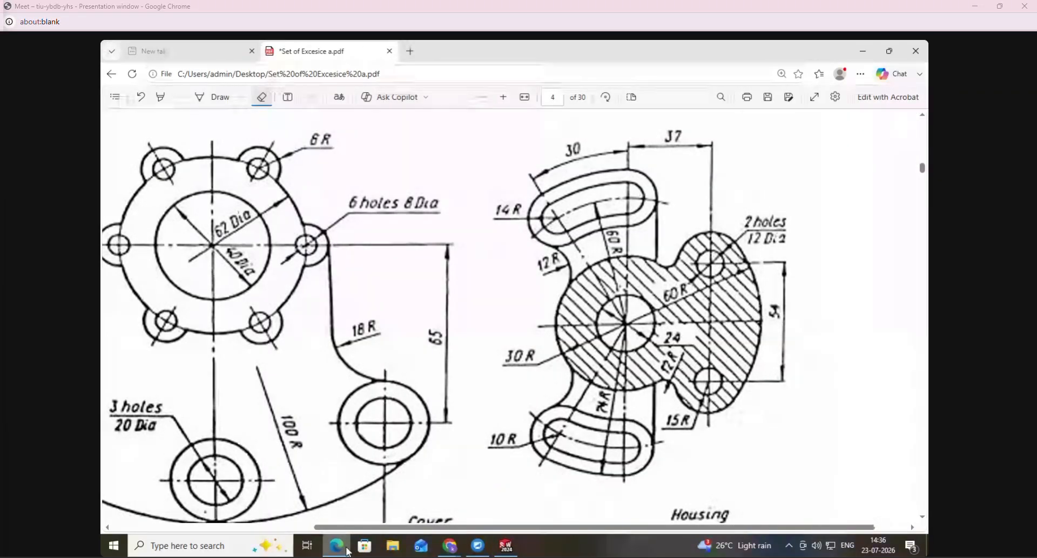
{"action": "mouse_move", "coordinate": [348, 551]}
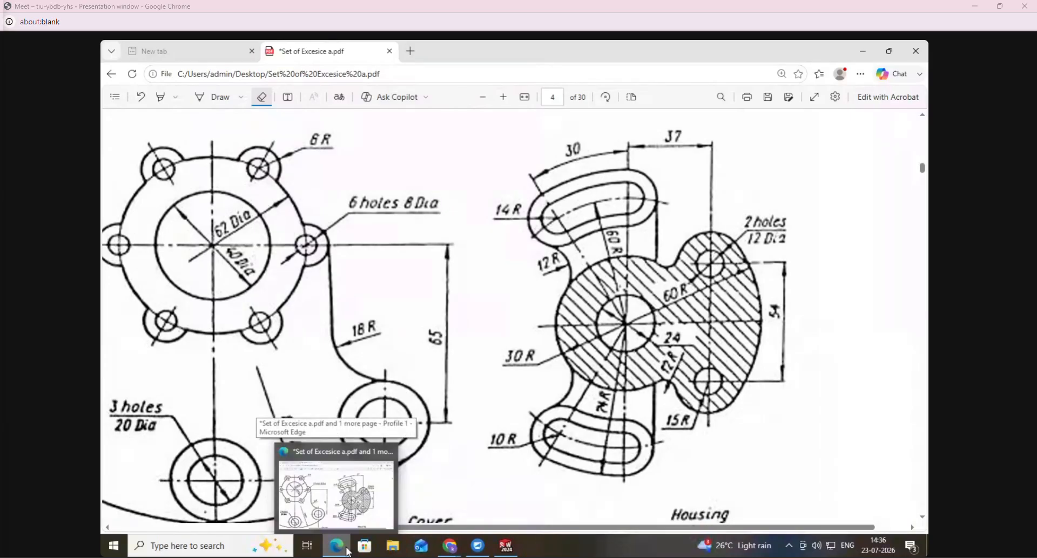
{"action": "mouse_move", "coordinate": [455, 551]}
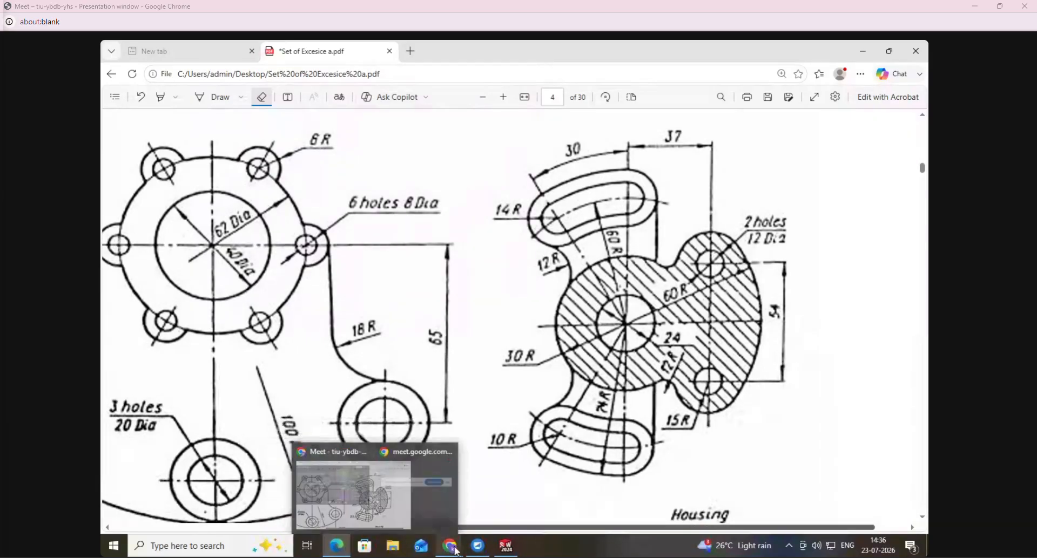
{"action": "left_click", "coordinate": [506, 546]}
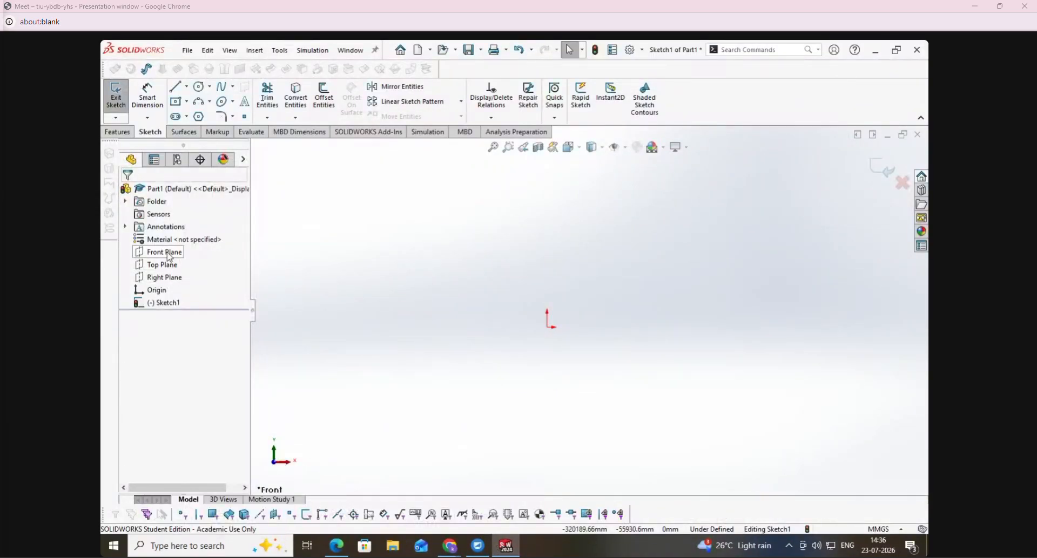
{"action": "left_click", "coordinate": [335, 546]}
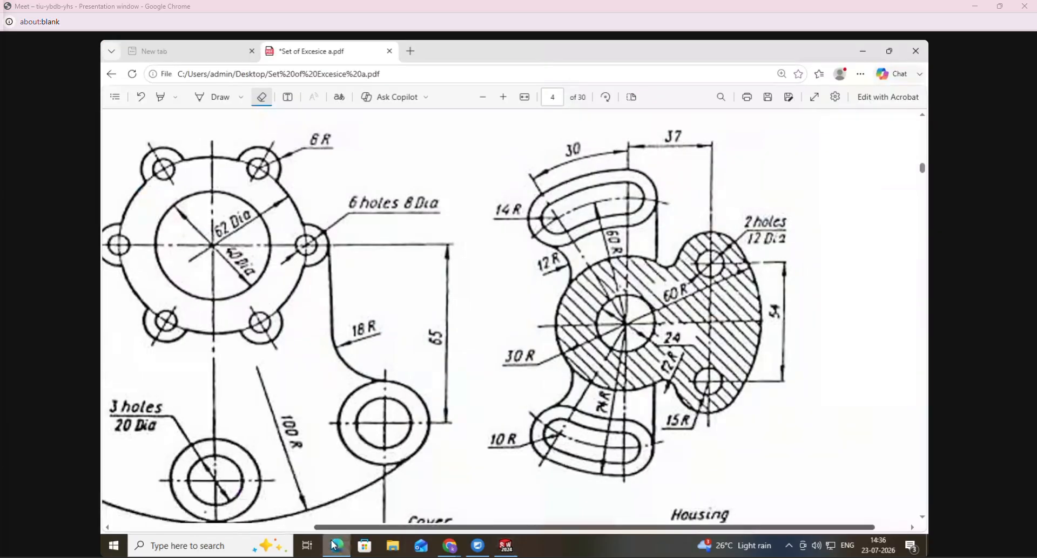
{"action": "left_click", "coordinate": [335, 545]}
- Sketch a horizontal midpoint construction line centred on the origin, about 32317 mm long
{"action": "left_click", "coordinate": [175, 87]}
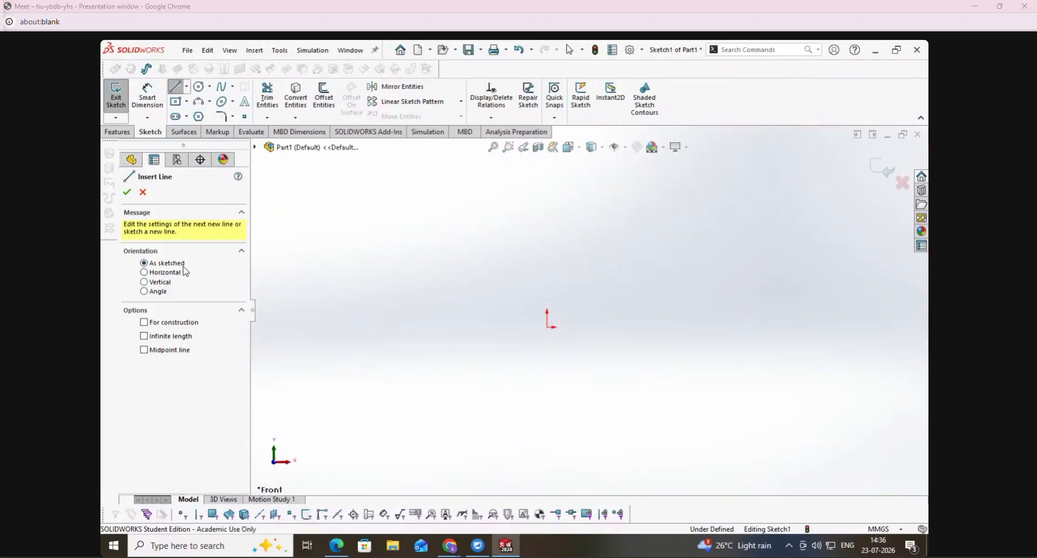
{"action": "left_click", "coordinate": [173, 274]}
{"action": "left_click", "coordinate": [181, 359]}
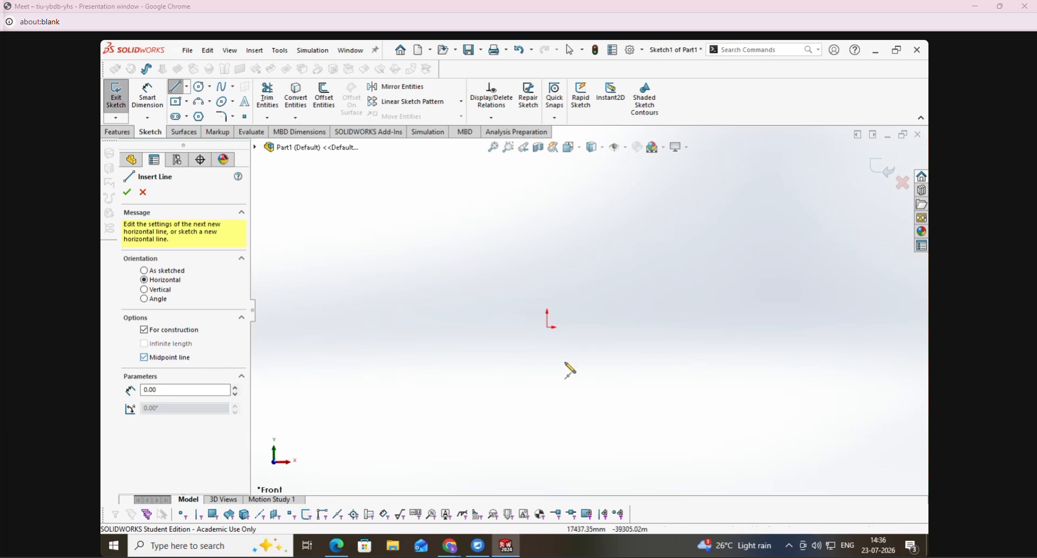
{"action": "left_click", "coordinate": [548, 328]}
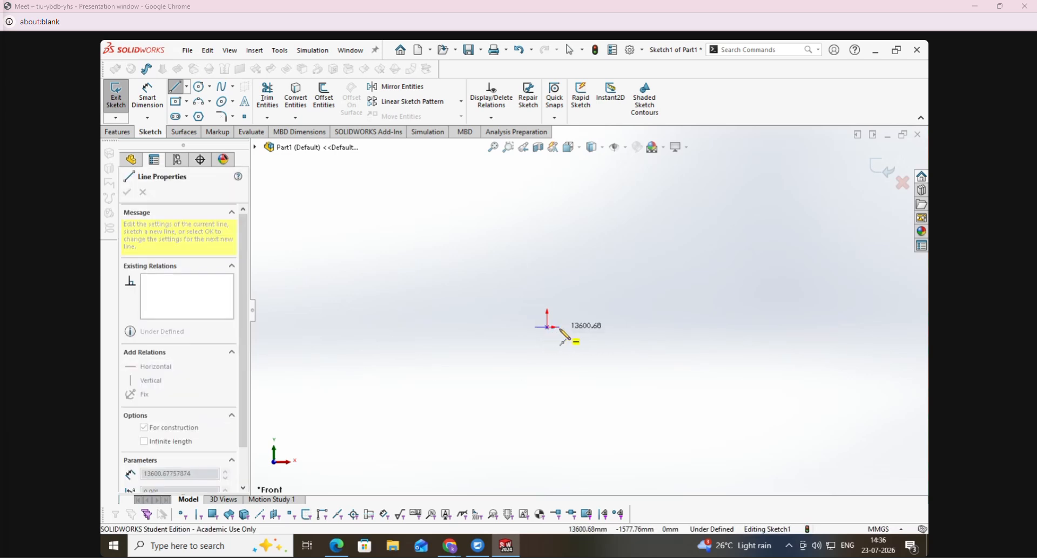
{"action": "left_click", "coordinate": [561, 329]}
{"action": "key", "text": "Escape"}
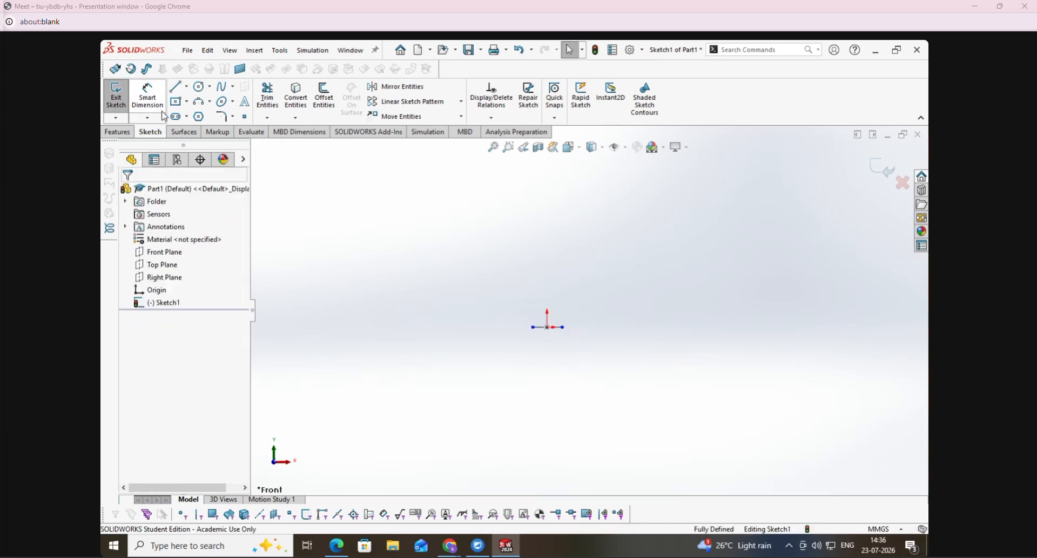
- Dimension the horizontal construction line's length as 100 mm
{"action": "left_click", "coordinate": [156, 96]}
{"action": "left_click", "coordinate": [555, 346]}
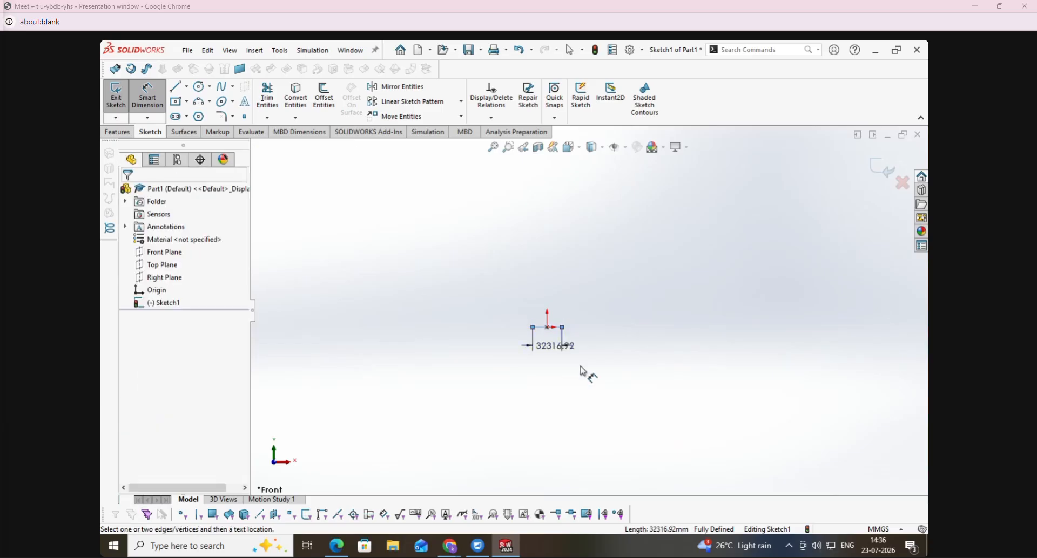
{"action": "type", "text": "60"}
{"action": "key", "text": "Return"}
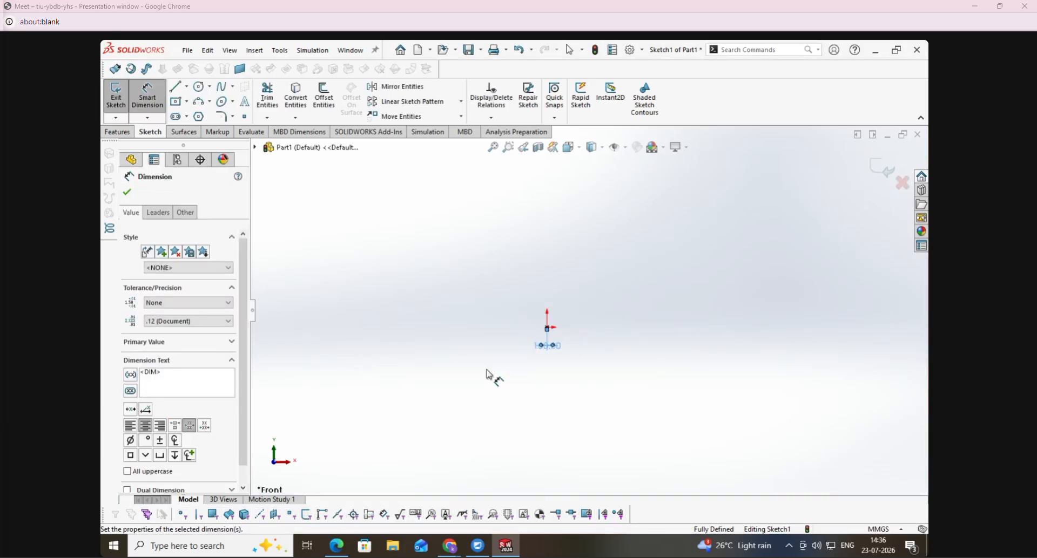
{"action": "key", "text": "Escape"}
- Delete the length dimension from the horizontal construction line
{"action": "left_click", "coordinate": [494, 147]}
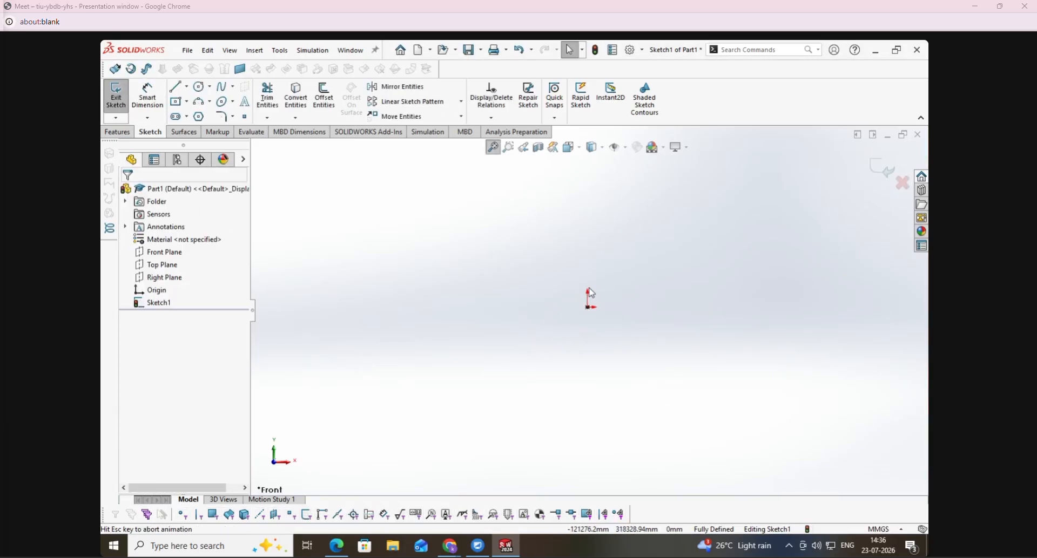
{"action": "left_click_drag", "start_coordinate": [616, 367], "coordinate": [616, 306]}
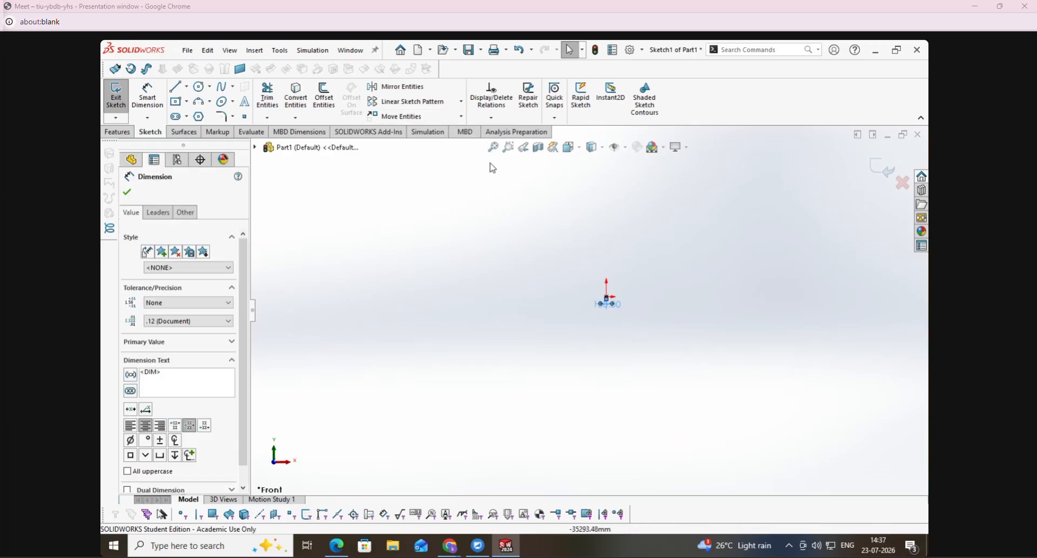
{"action": "left_click", "coordinate": [606, 311]}
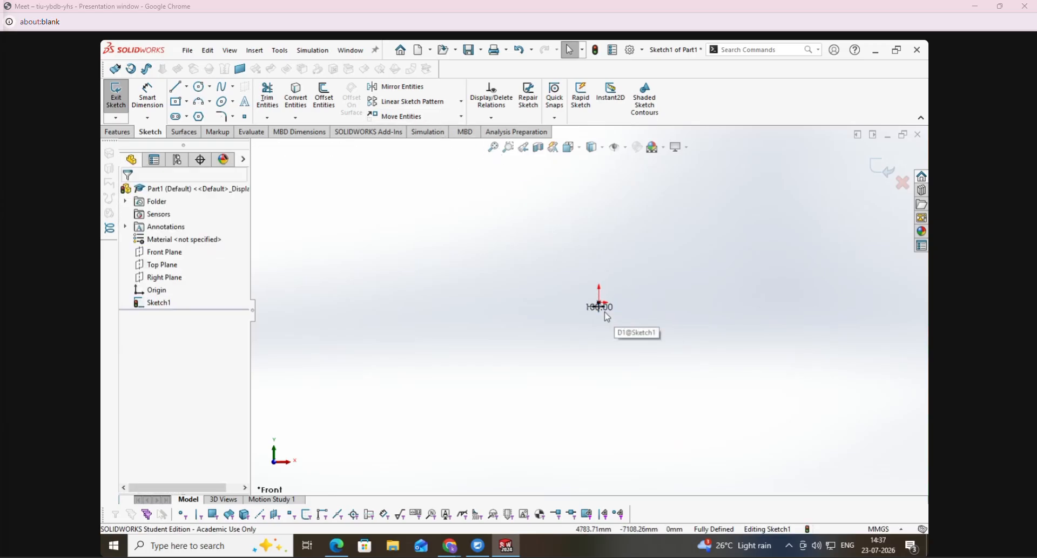
{"action": "left_click", "coordinate": [494, 147]}
{"action": "scroll", "coordinate": [608, 319], "scroll_direction": "down", "scroll_amount": 5}
{"action": "scroll", "coordinate": [587, 341], "scroll_direction": "up", "scroll_amount": 2}
{"action": "left_click", "coordinate": [586, 282]}
{"action": "scroll", "coordinate": [589, 290], "scroll_direction": "down", "scroll_amount": 6}
{"action": "left_click_drag", "start_coordinate": [722, 458], "coordinate": [569, 323]}
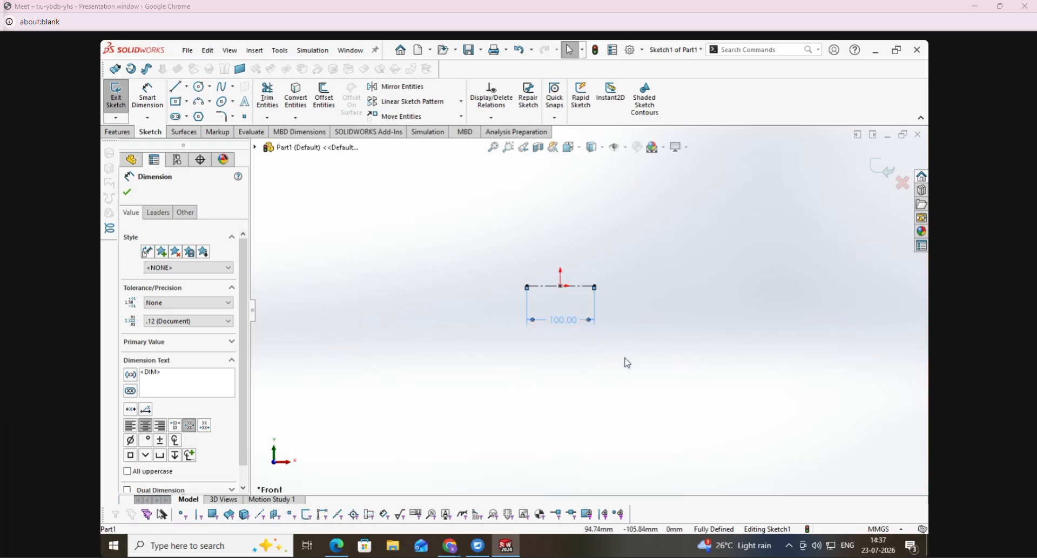
{"action": "key", "text": "Delete"}
- Sketch a vertical midpoint construction line centred on the origin, about 83 mm long
{"action": "scroll", "coordinate": [565, 305], "scroll_direction": "up", "scroll_amount": 2}
{"action": "scroll", "coordinate": [591, 282], "scroll_direction": "down", "scroll_amount": 6}
{"action": "left_click", "coordinate": [176, 86]}
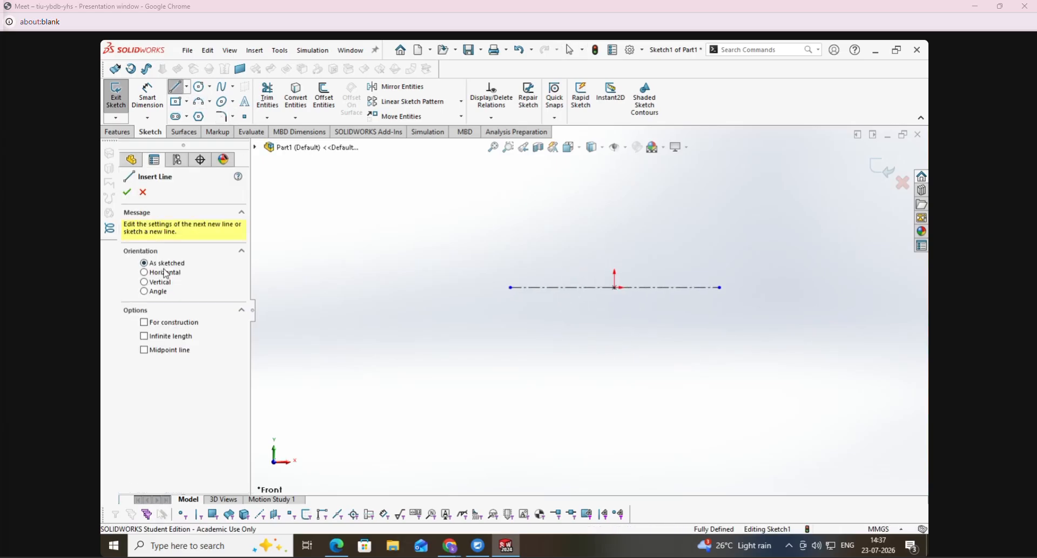
{"action": "left_click", "coordinate": [162, 283]}
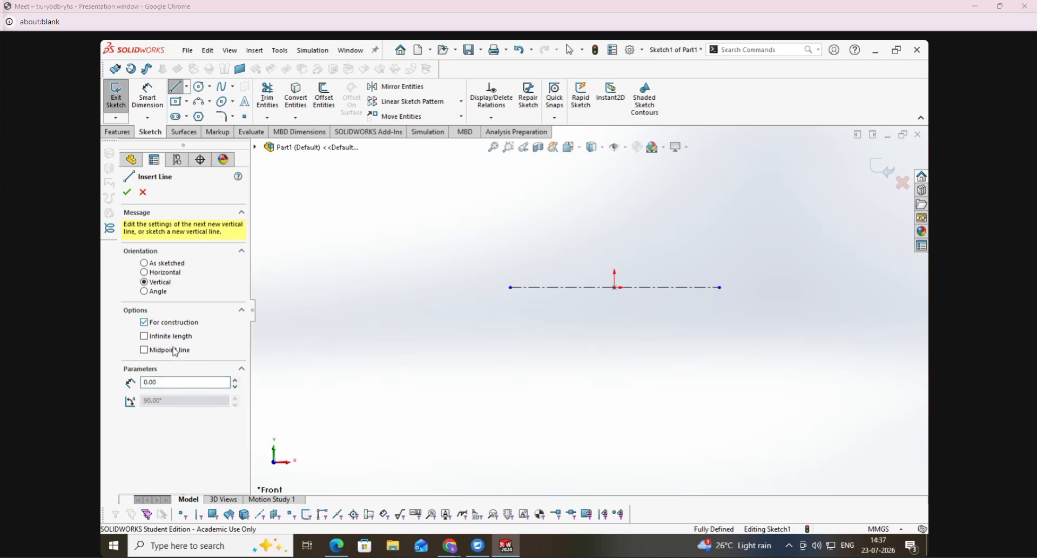
{"action": "left_click", "coordinate": [614, 288]}
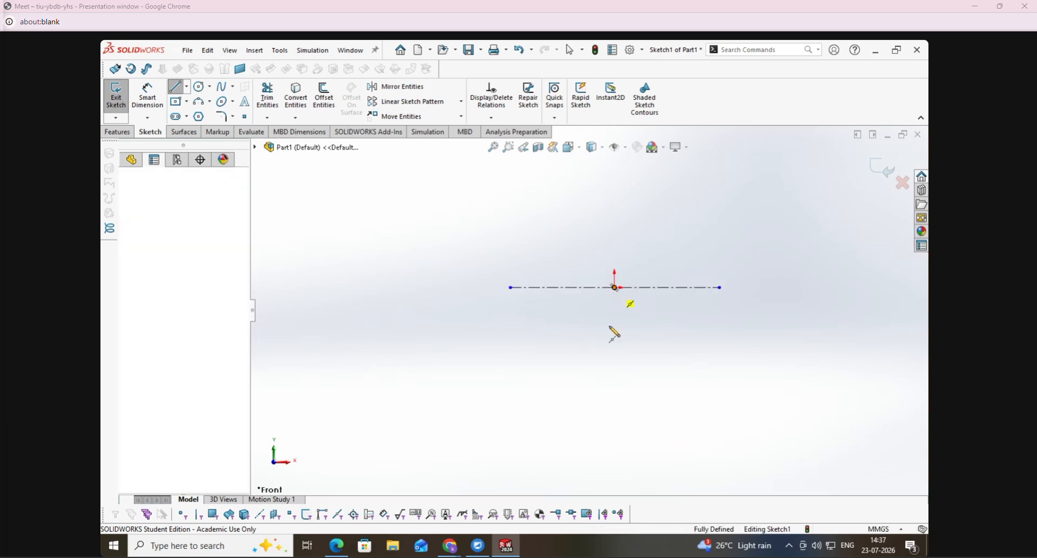
{"action": "left_click", "coordinate": [614, 374]}
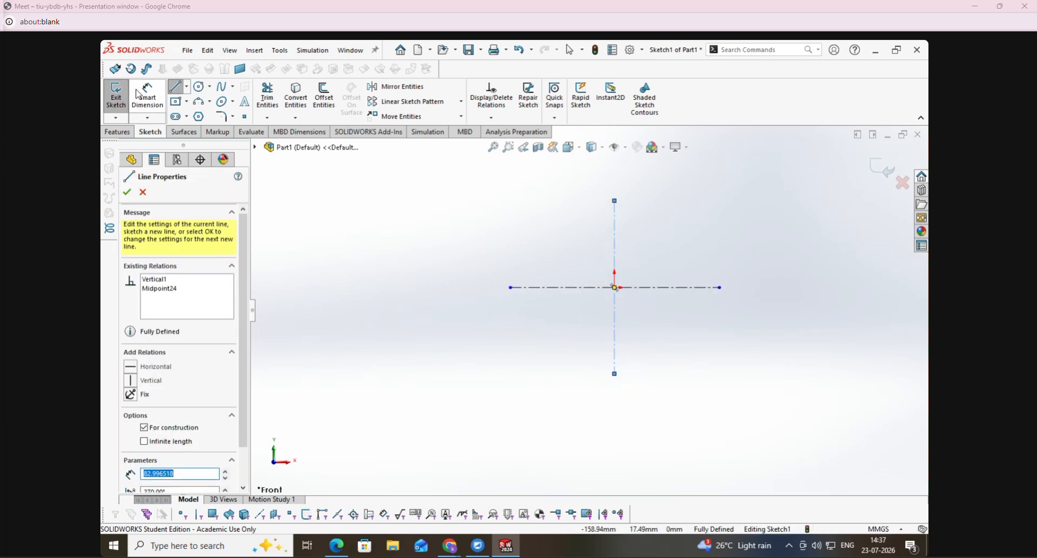
- Start the Circle tool, switch to the Housing drawing in Edge and activate the Draw pen for marking it
{"action": "left_click", "coordinate": [199, 87]}
{"action": "left_click", "coordinate": [343, 554]}
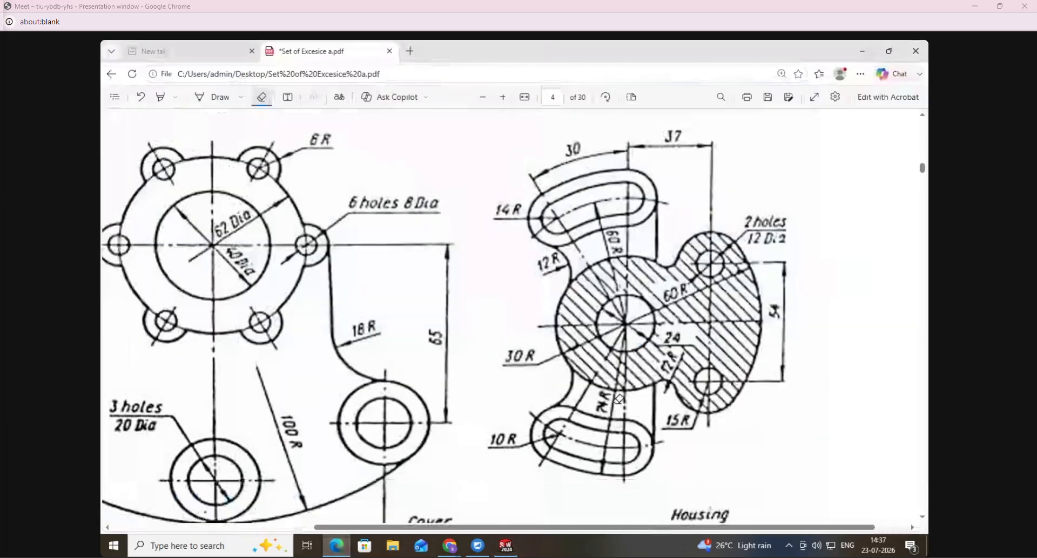
{"action": "left_click", "coordinate": [207, 98]}
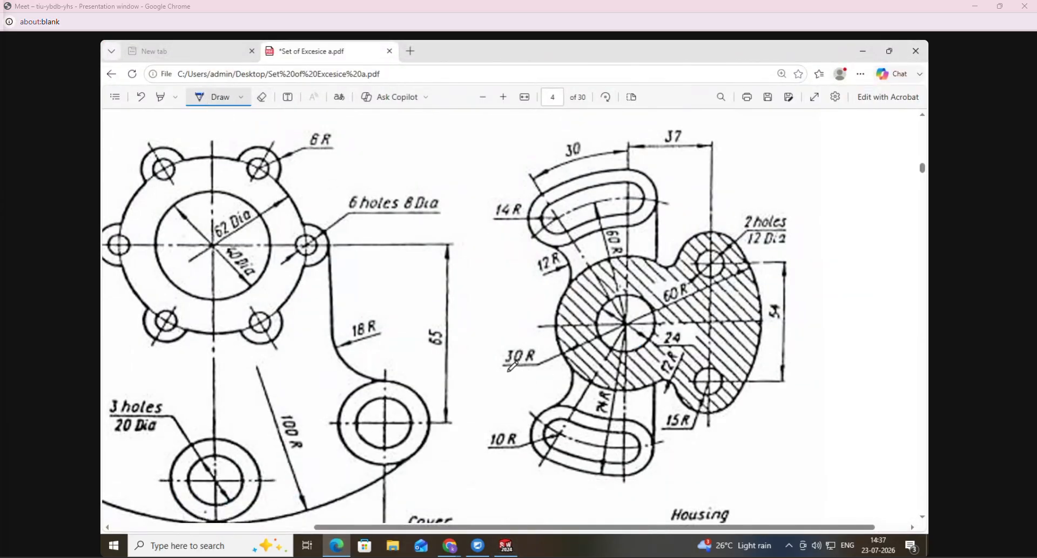
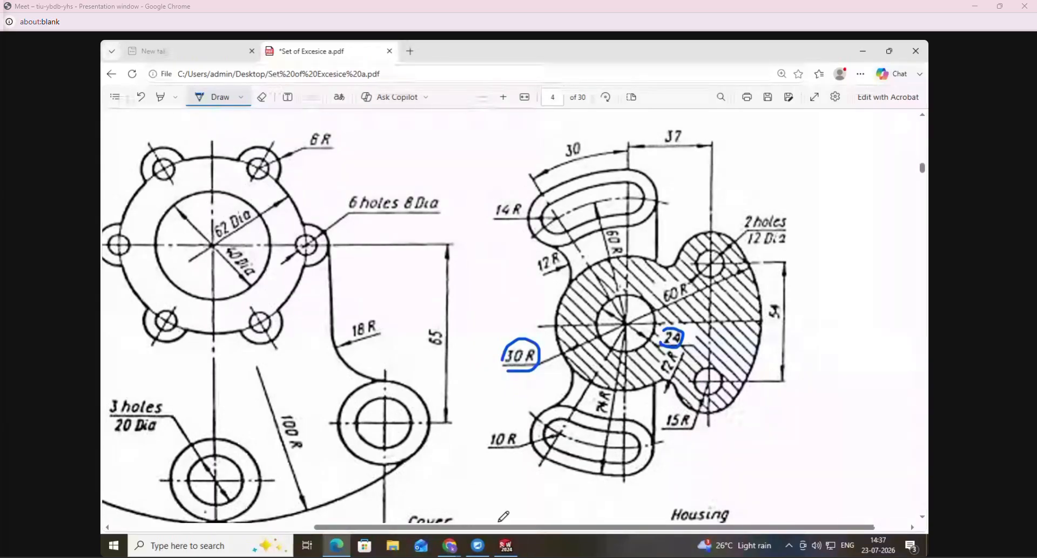
- Switch to SolidWorks and sketch one circle centred on the origin and a separate circle about 22 mm in diameter above and right of it
{"action": "left_click", "coordinate": [506, 546]}
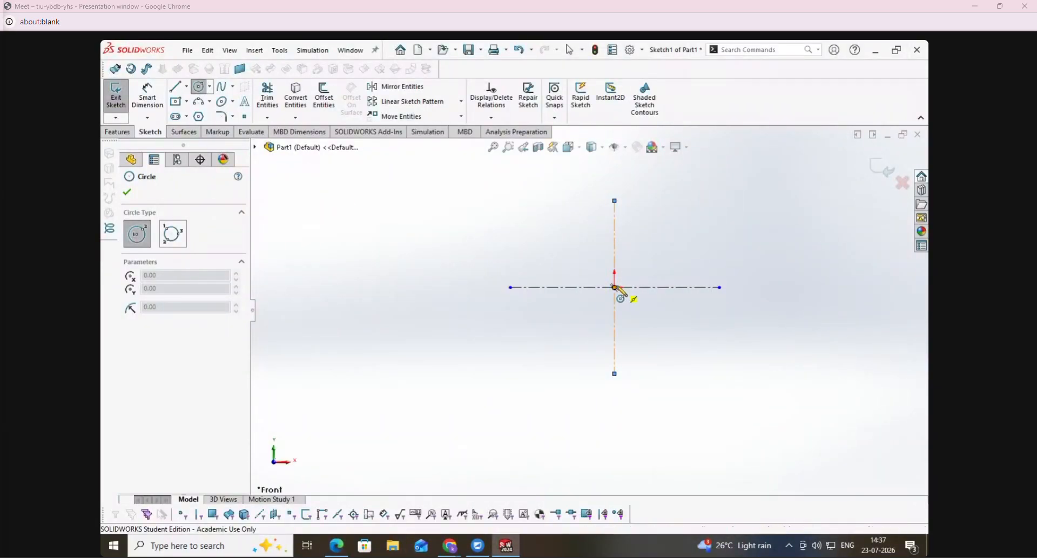
{"action": "left_click", "coordinate": [614, 288]}
{"action": "left_click", "coordinate": [643, 269]}
{"action": "left_click", "coordinate": [784, 196]}
{"action": "left_click", "coordinate": [762, 198]}
- Dimension the circle centred on the origin with a 60 mm diameter
{"action": "left_click", "coordinate": [164, 95]}
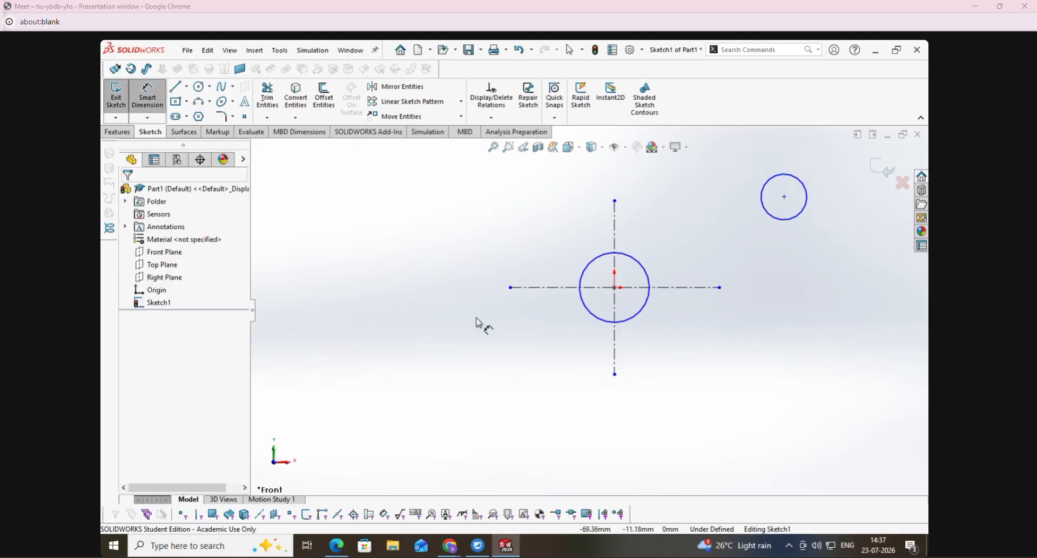
{"action": "left_click", "coordinate": [589, 312]}
{"action": "left_click", "coordinate": [356, 232]}
{"action": "type", "text": "60"}
{"action": "key", "text": "Return"}
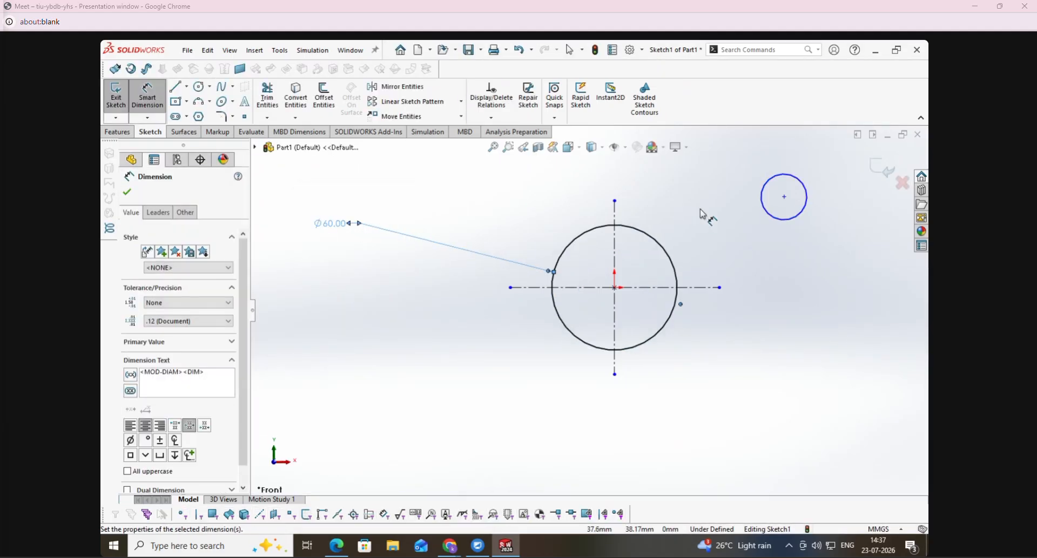
- Dimension the separate upper-right circle with a 24 mm diameter
{"action": "left_click", "coordinate": [763, 193]}
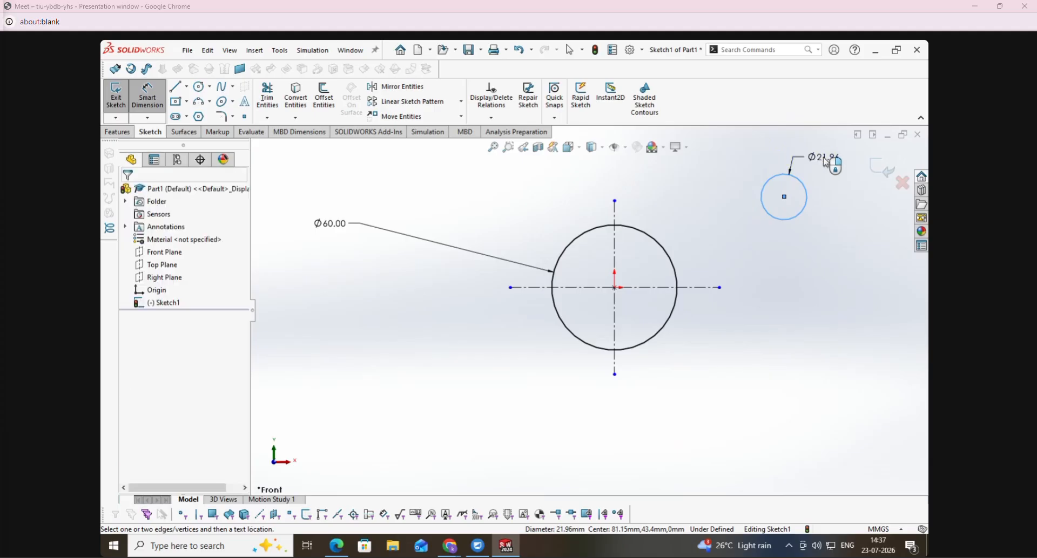
{"action": "left_click", "coordinate": [826, 160]}
{"action": "type", "text": "24"}
{"action": "key", "text": "Return"}
{"action": "key", "text": "Escape"}
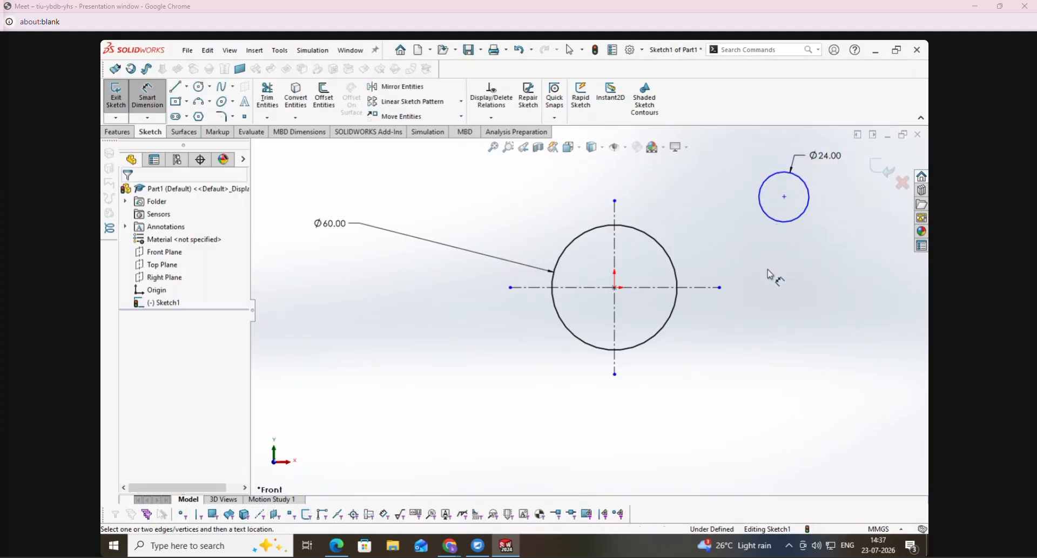
- Add a Concentric relation between the 60 mm and 24 mm circles and move the inner circle's dimension text outside to the upper left
{"action": "left_click", "coordinate": [493, 120]}
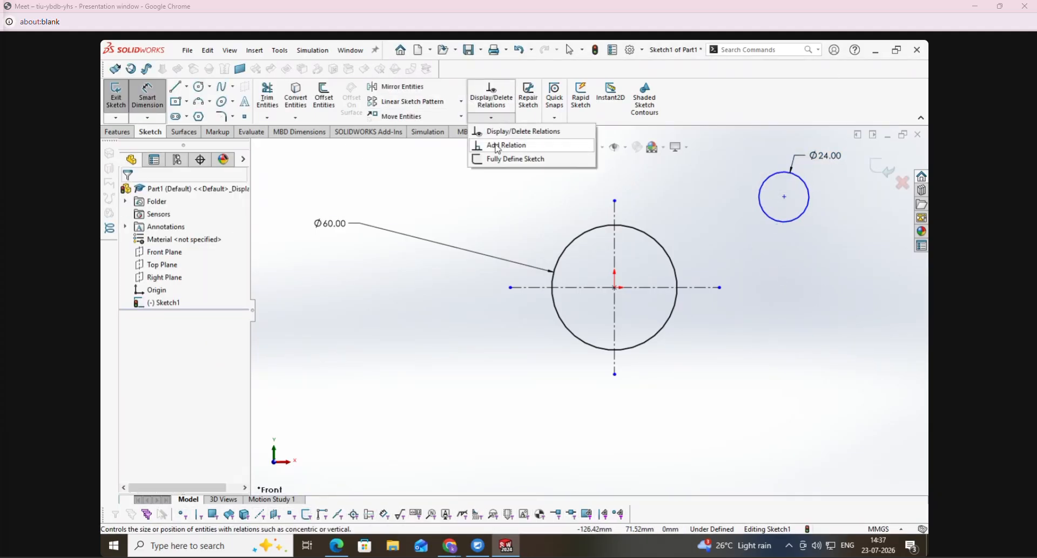
{"action": "left_click", "coordinate": [502, 145]}
{"action": "left_click", "coordinate": [592, 350]}
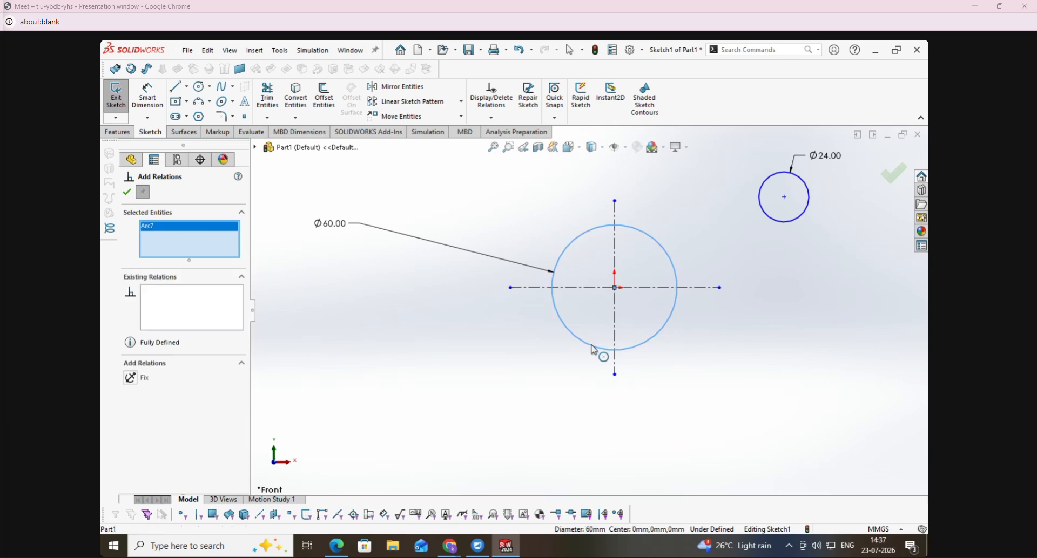
{"action": "left_click", "coordinate": [794, 233]}
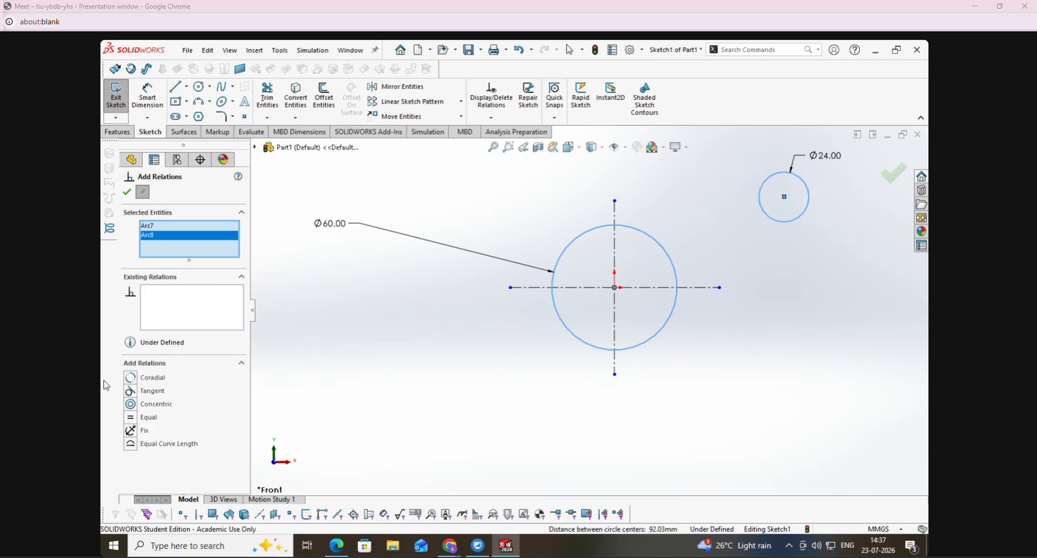
{"action": "left_click", "coordinate": [135, 406]}
{"action": "left_click", "coordinate": [128, 193]}
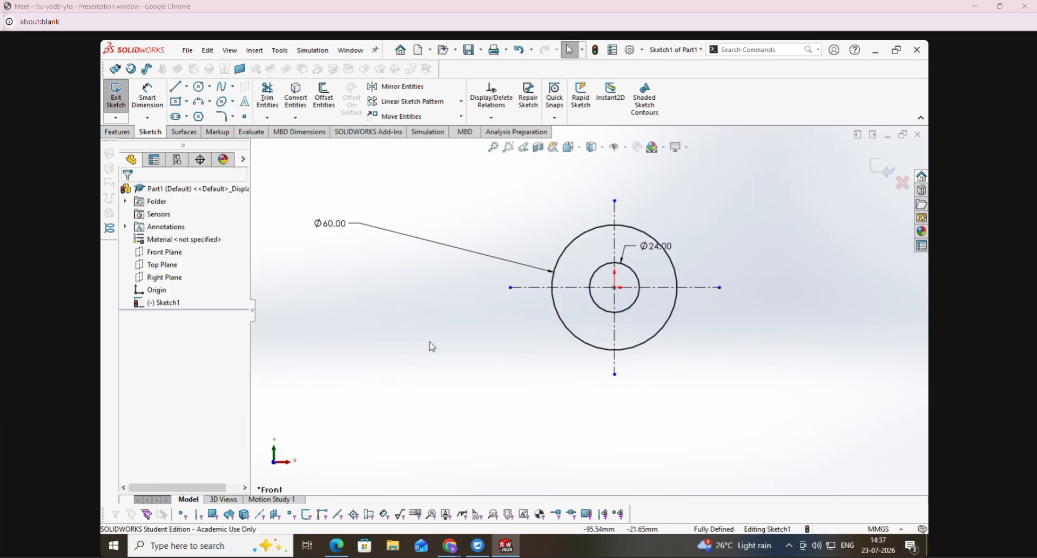
{"action": "left_click_drag", "start_coordinate": [659, 246], "coordinate": [513, 214]}
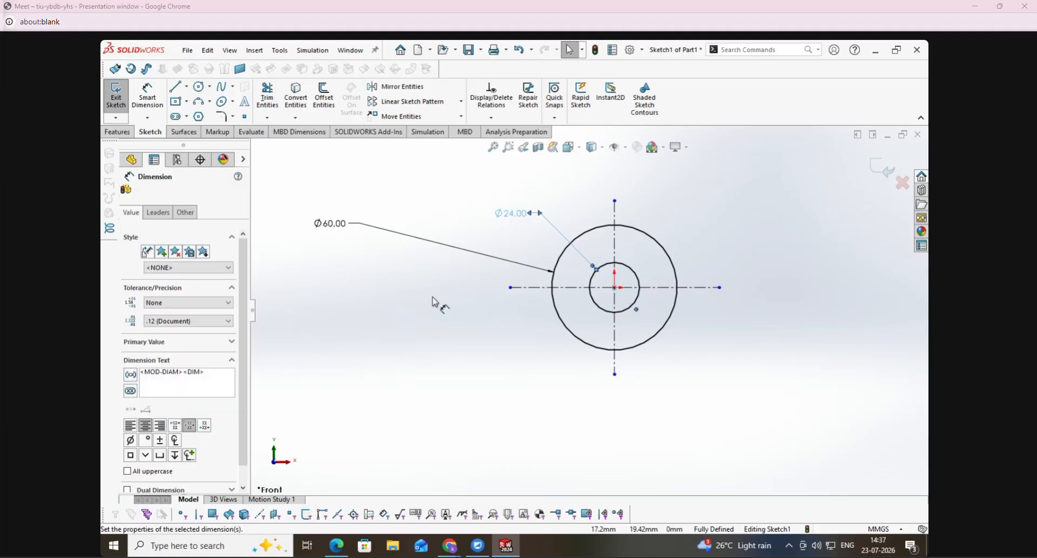
- Mark the upper 12 Dia hole and 15 R on the Housing PDF in Edge, and sketch concentric circles about 17 and 27 mm in diameter in SolidWorks
{"action": "left_click", "coordinate": [336, 546]}
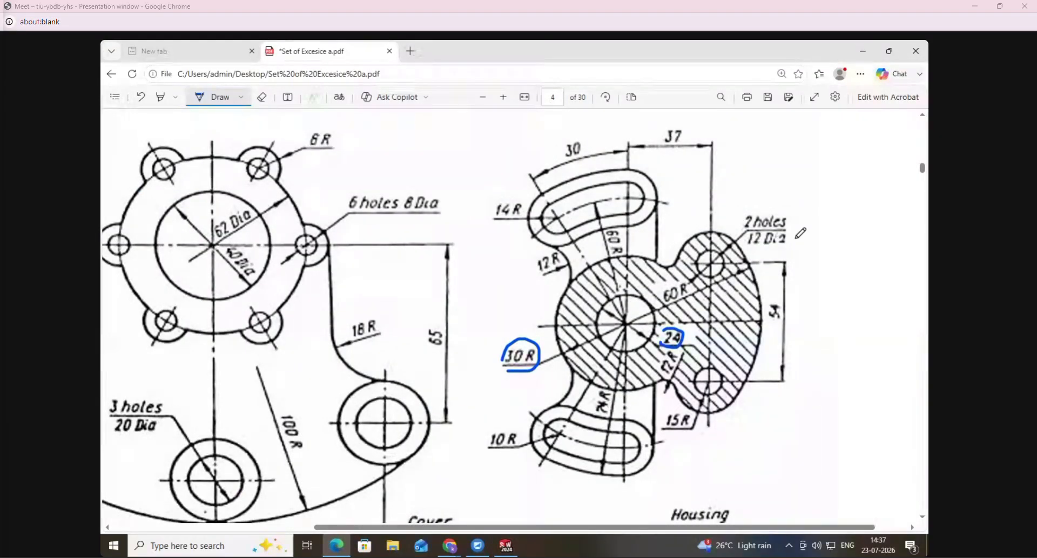
{"action": "mouse_move", "coordinate": [728, 230]}
{"action": "left_mouse_down"}
{"action": "mouse_move", "coordinate": [704, 236]}
{"action": "mouse_move", "coordinate": [741, 262]}
{"action": "left_mouse_up"}
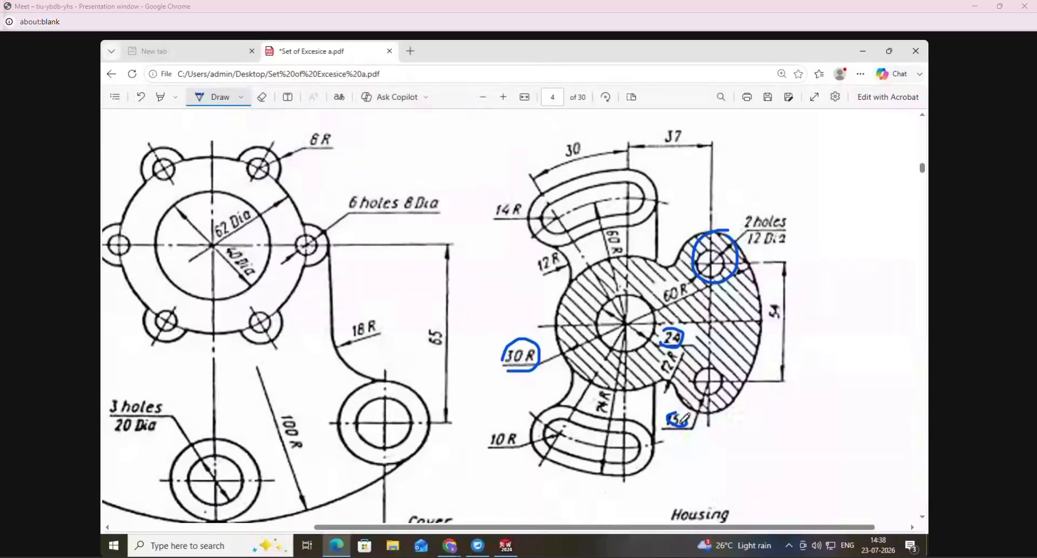
{"action": "left_click", "coordinate": [506, 546]}
{"action": "left_click", "coordinate": [199, 88]}
{"action": "left_click", "coordinate": [736, 196]}
{"action": "left_click", "coordinate": [760, 182]}
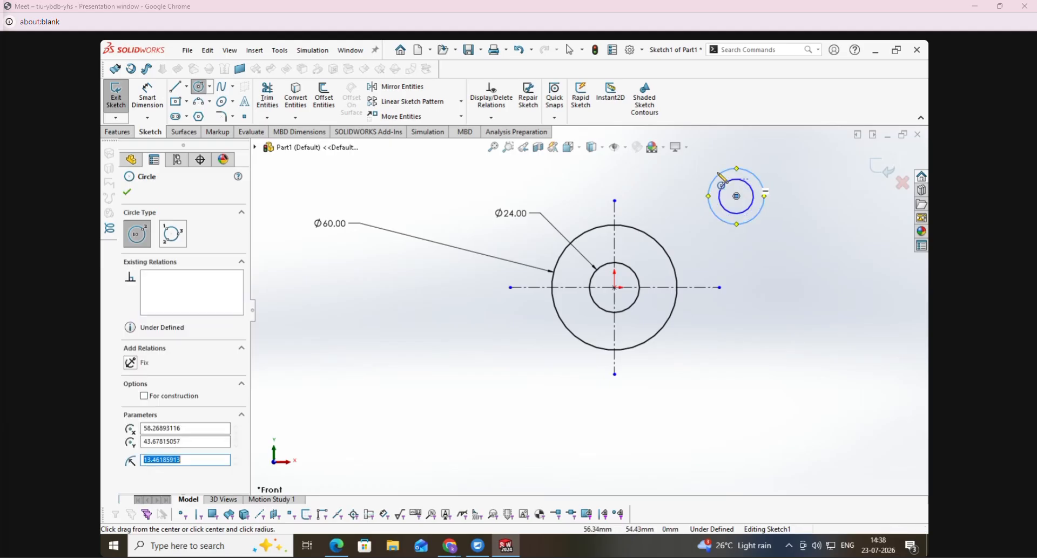
- Dimension the new upper-right concentric circles with diameters of 12 mm for the inner and 30 mm for the outer
{"action": "left_click", "coordinate": [154, 98]}
{"action": "left_click", "coordinate": [758, 198]}
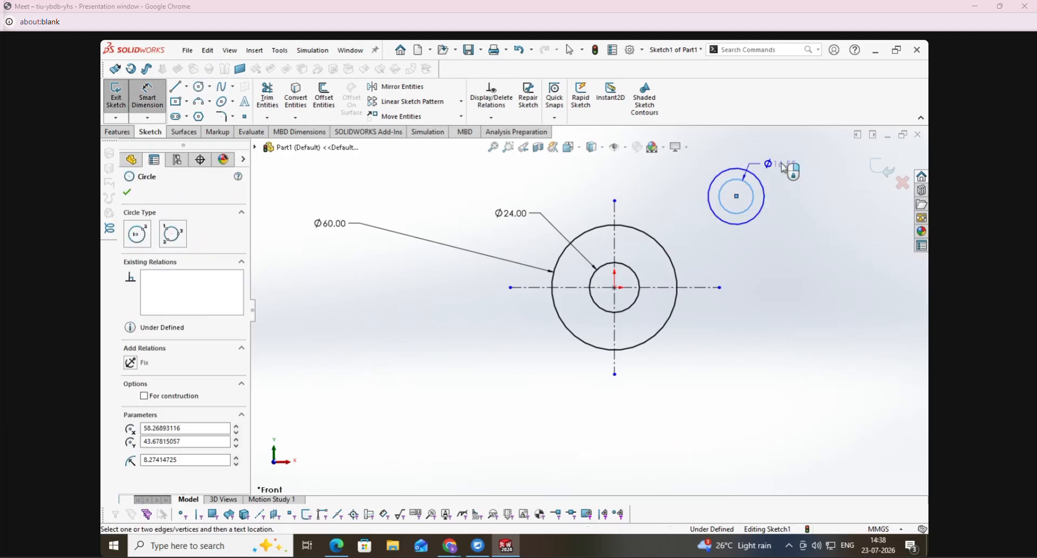
{"action": "left_click", "coordinate": [787, 166]}
{"action": "type", "text": "12"}
{"action": "key", "text": "Return"}
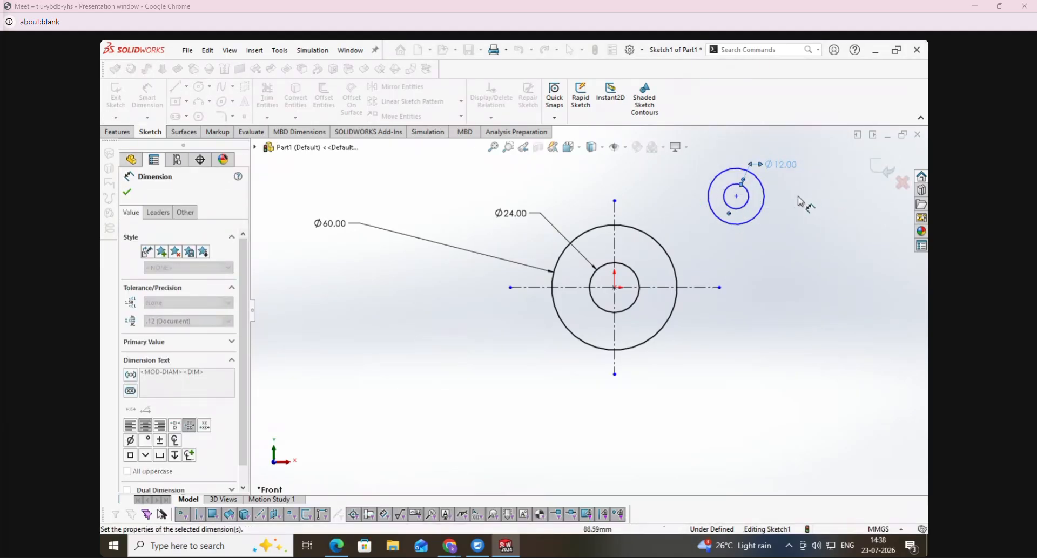
{"action": "left_click", "coordinate": [763, 201]}
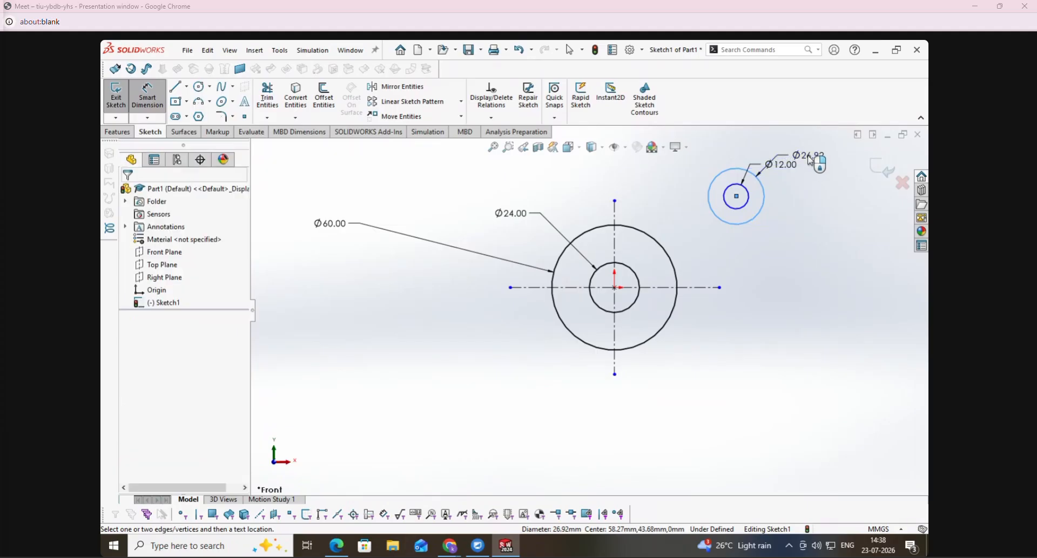
{"action": "left_click", "coordinate": [808, 158]}
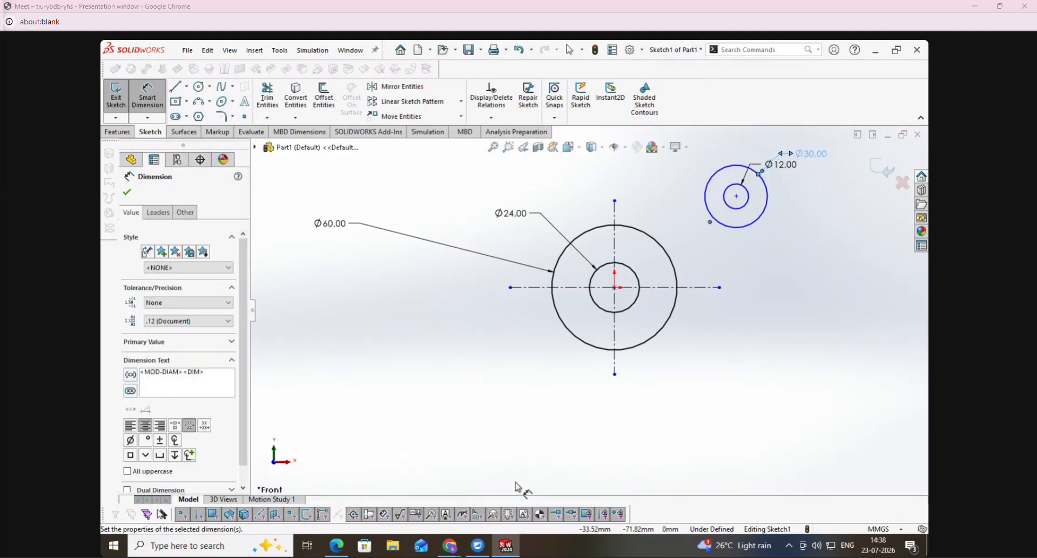
- Mark dimensions 37 and 54 on the Housing PDF in Edge, and set the horizontal distance from the vertical centre line to the hole centre to 37 mm in SolidWorks
{"action": "left_click", "coordinate": [337, 546]}
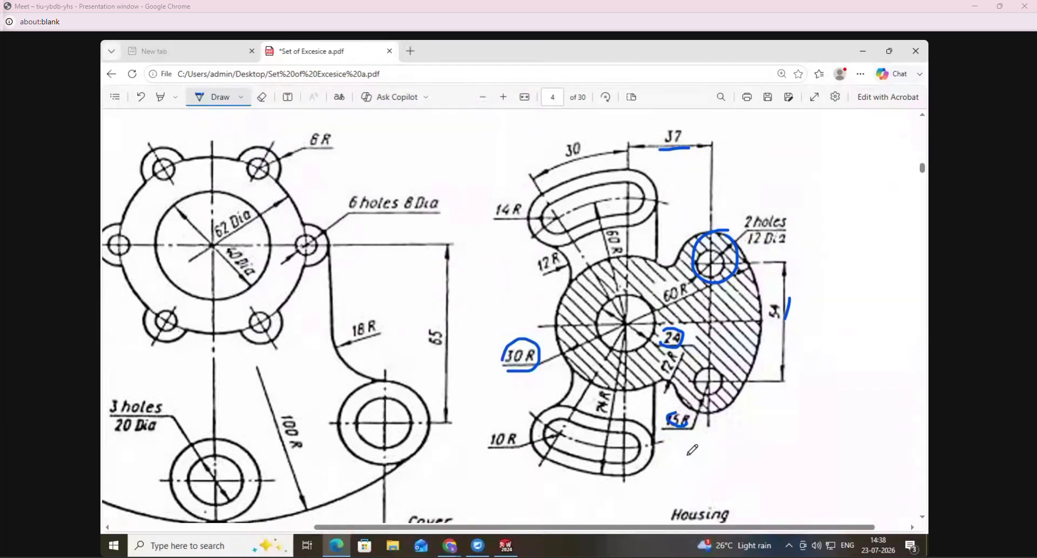
{"action": "left_click", "coordinate": [506, 546]}
{"action": "left_click", "coordinate": [614, 295]}
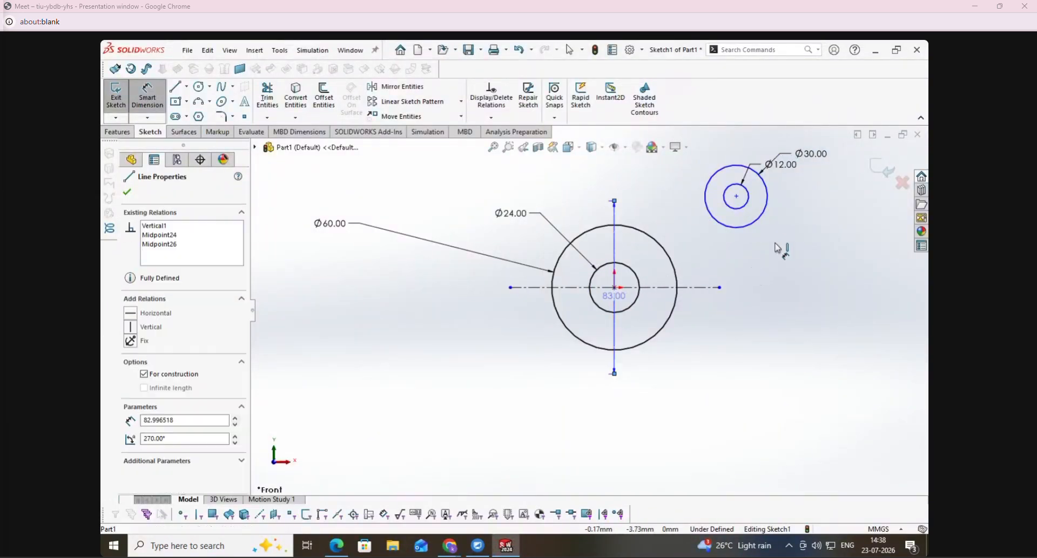
{"action": "left_click", "coordinate": [736, 196]}
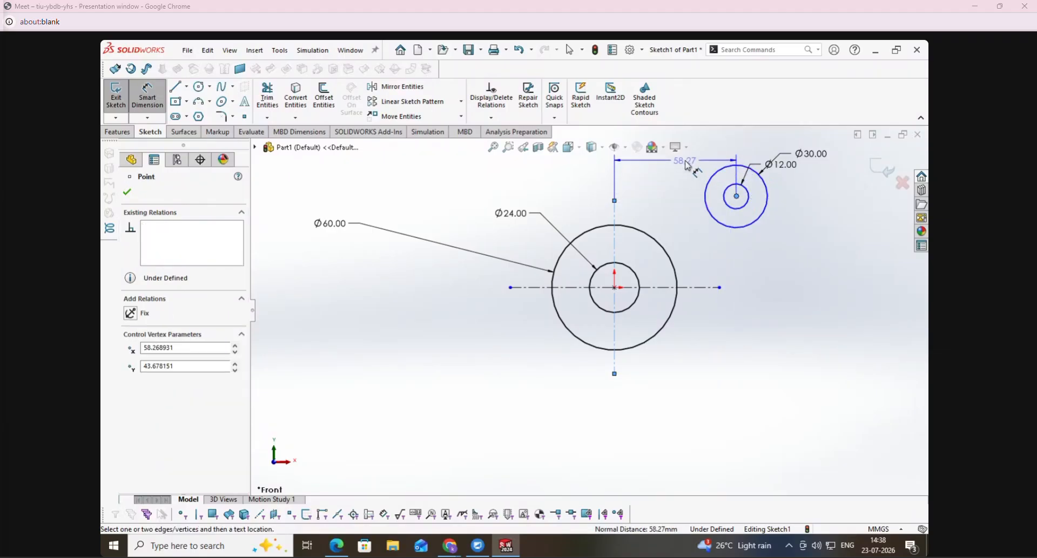
{"action": "left_click", "coordinate": [687, 164]}
{"action": "type", "text": "37"}
{"action": "key", "text": "Return"}
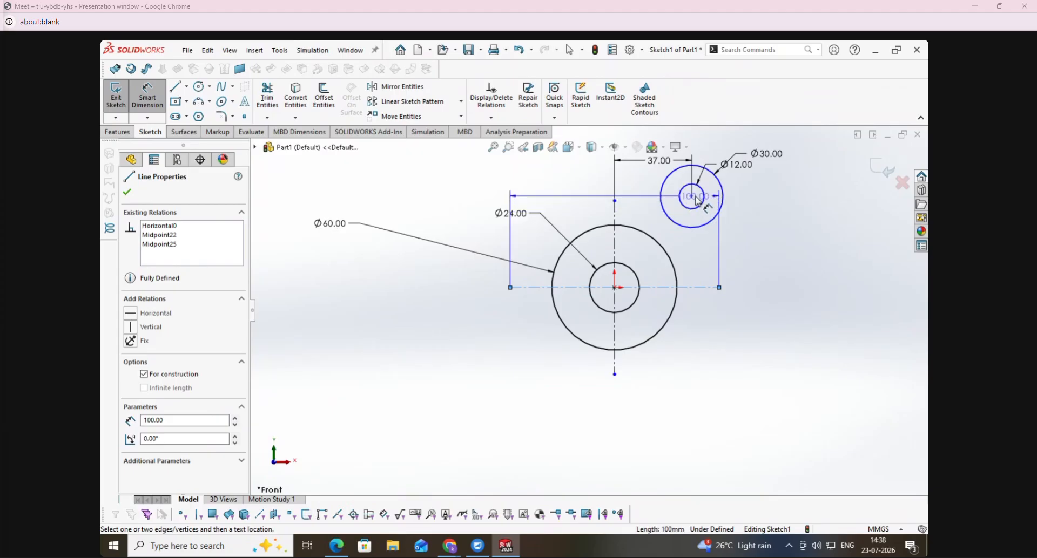
- Dimension the vertical distance between the horizontal centre line and the upper-right hole centre as 27 mm
{"action": "left_click", "coordinate": [691, 196]}
{"action": "left_click", "coordinate": [795, 218]}
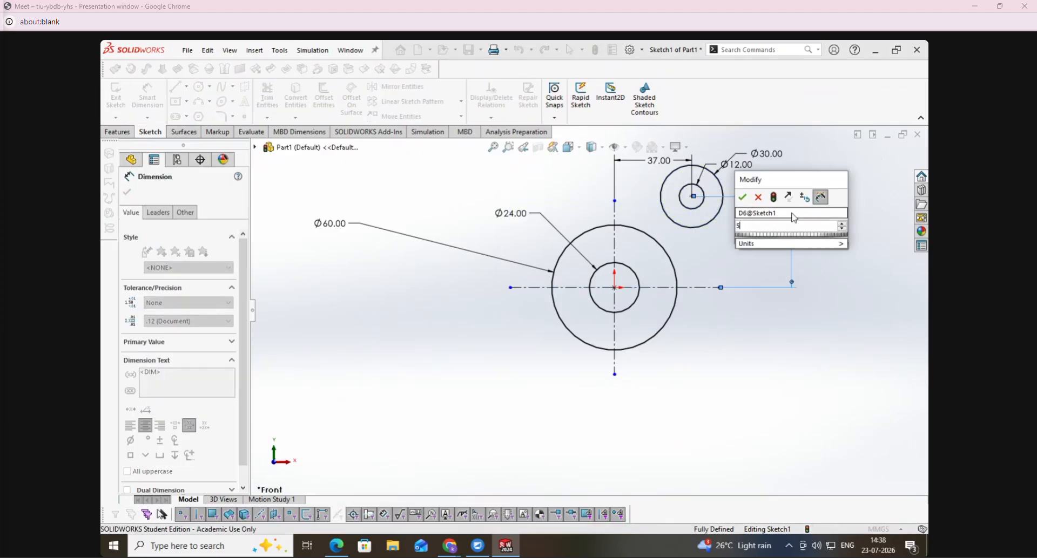
{"action": "key", "text": "Return"}
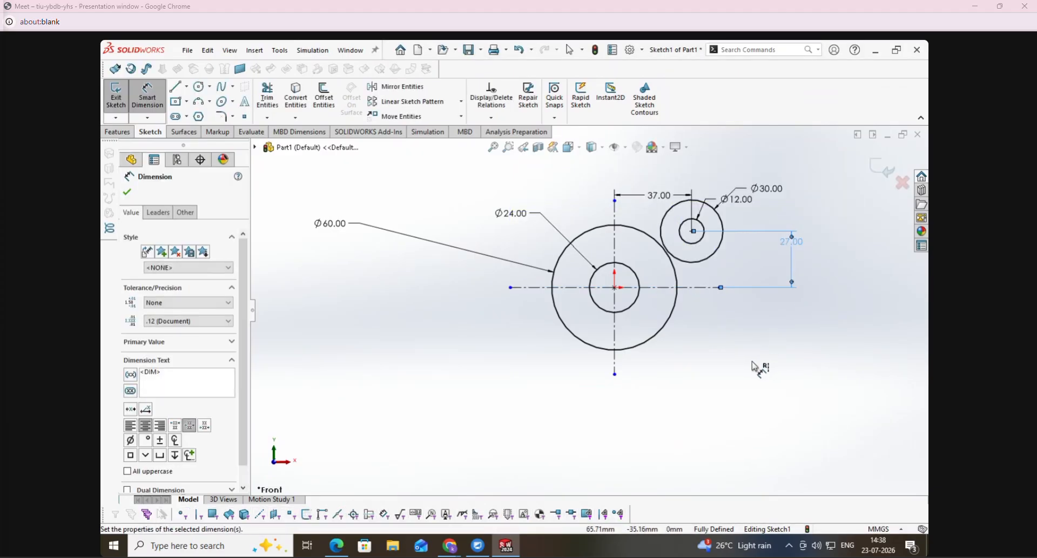
{"action": "left_click", "coordinate": [127, 194]}
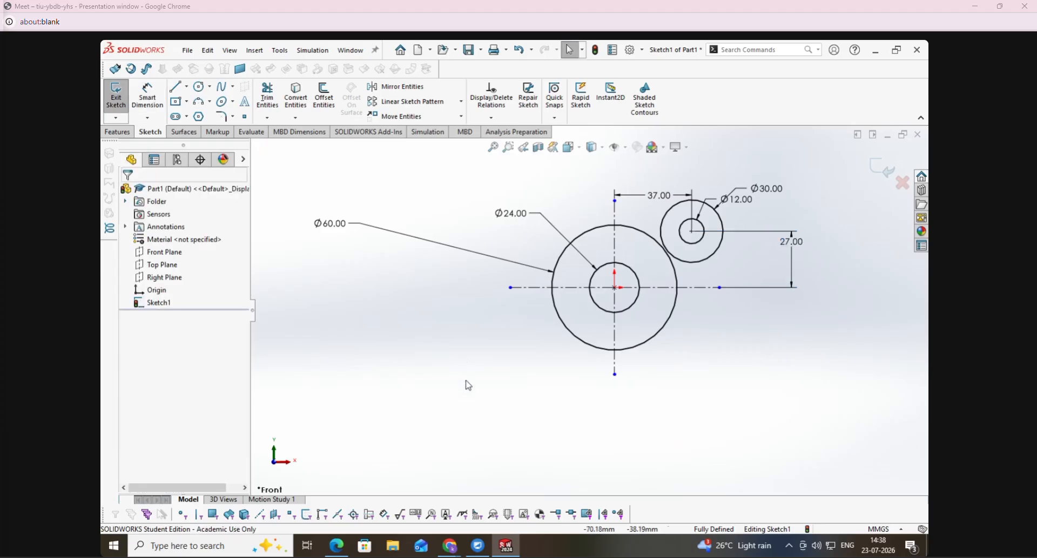
- Mark the 12 R blend on the Housing PDF, and sketch a SolidWorks perimeter circle about 6.5 mm in radius tangent to the 60 mm and 30 mm circles
{"action": "left_click", "coordinate": [336, 546]}
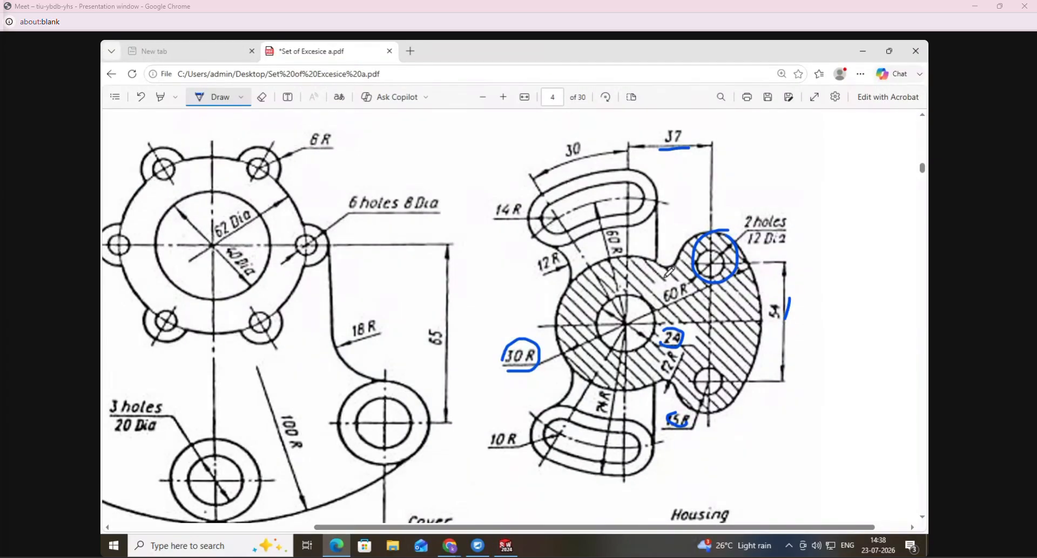
{"action": "left_click", "coordinate": [506, 546]}
{"action": "left_click", "coordinate": [198, 87]}
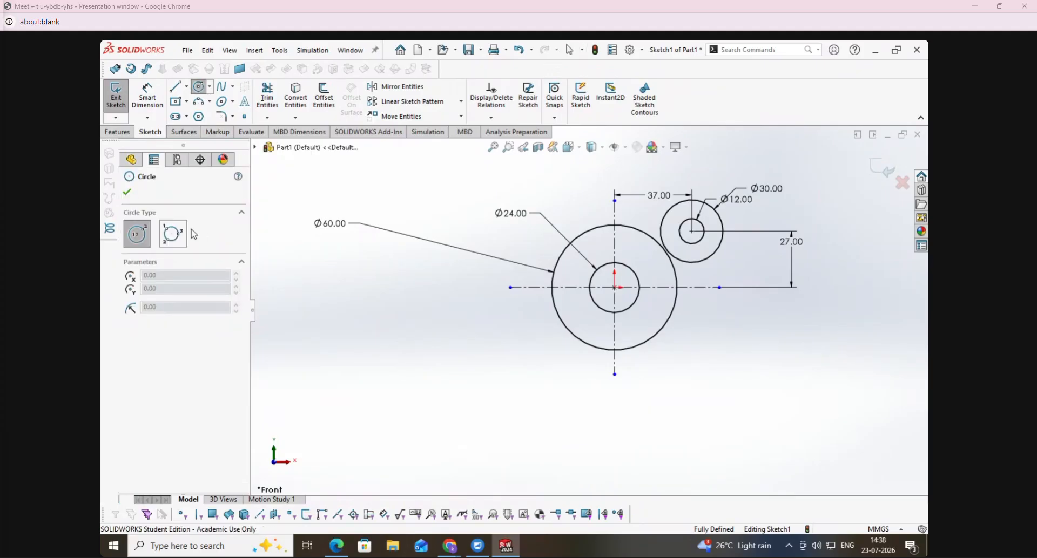
{"action": "scroll", "coordinate": [655, 218], "scroll_direction": "down", "scroll_amount": 5}
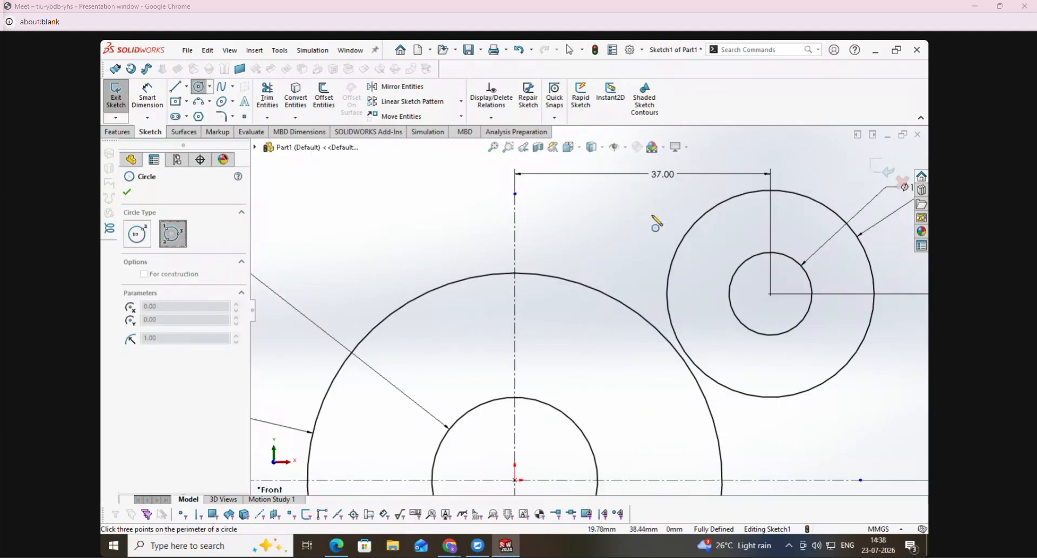
{"action": "left_click", "coordinate": [669, 277]}
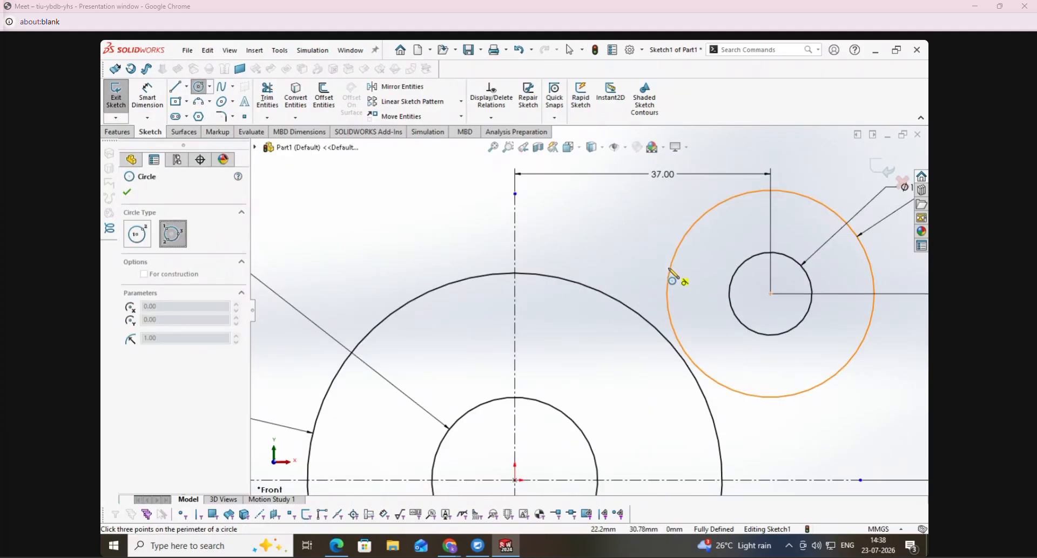
{"action": "left_click", "coordinate": [609, 296]}
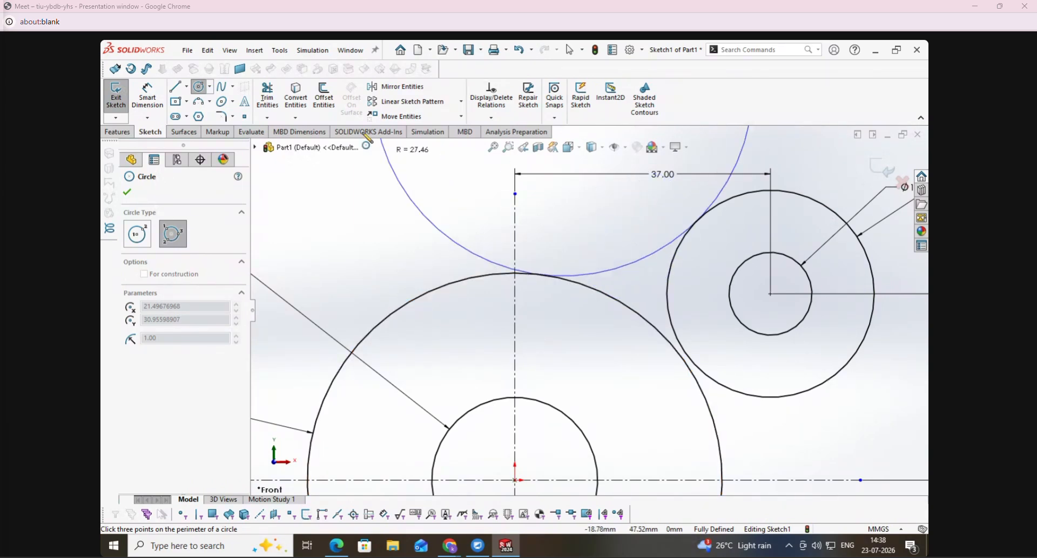
{"action": "left_click", "coordinate": [584, 247]}
- Trim away the upper portion of the tangent circle, keeping only the lower arc that bridges the 60 mm and 30 mm circles
{"action": "left_click", "coordinate": [276, 105]}
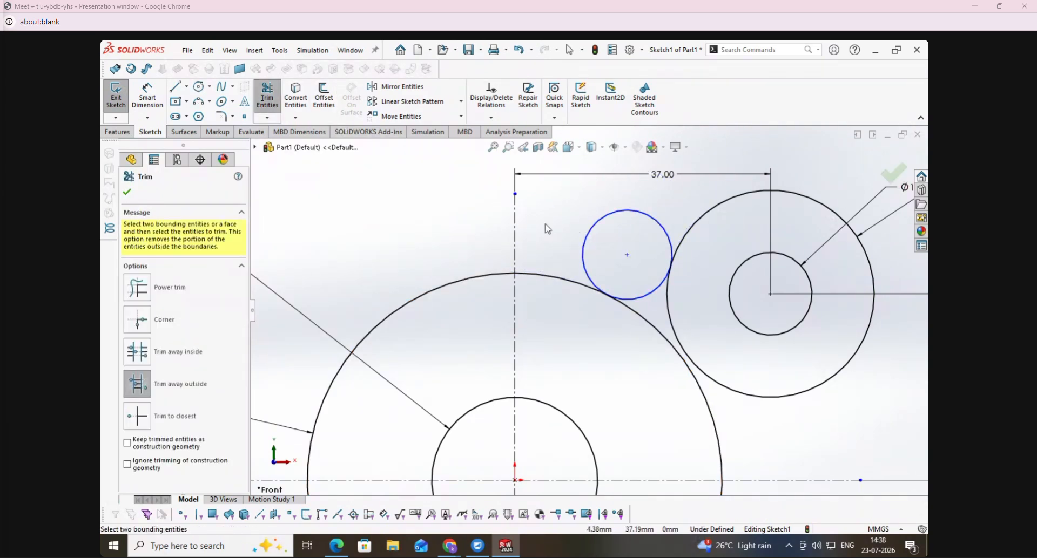
{"action": "left_click_drag", "start_coordinate": [601, 240], "coordinate": [607, 217]}
{"action": "left_click", "coordinate": [142, 288]}
- Dimension the bridging tangent arc with a 12 mm radius
{"action": "left_click", "coordinate": [151, 100]}
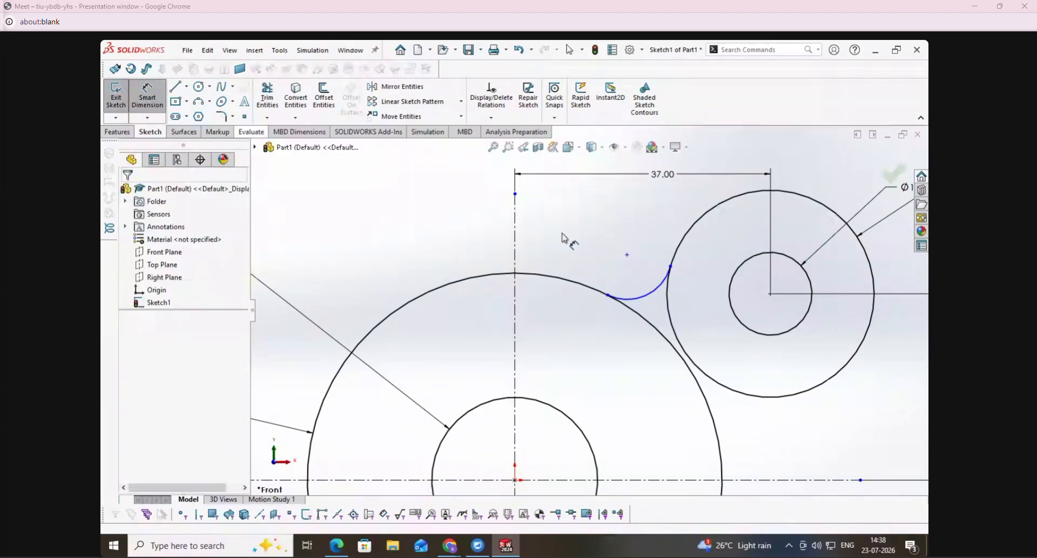
{"action": "left_click", "coordinate": [637, 297]}
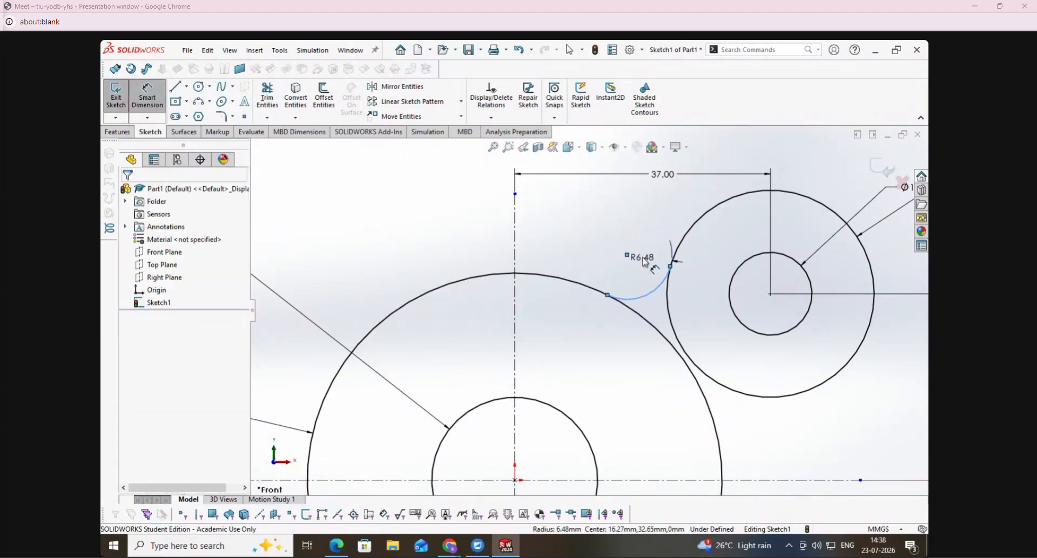
{"action": "left_click", "coordinate": [642, 262]}
{"action": "type", "text": "12"}
{"action": "key", "text": "Return"}
{"action": "scroll", "coordinate": [559, 270], "scroll_direction": "up", "scroll_amount": 5}
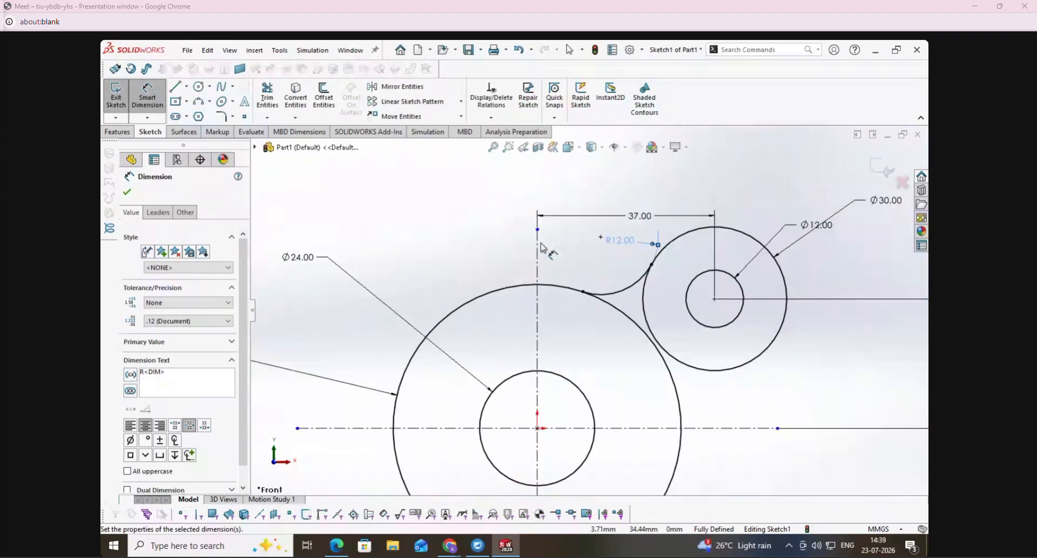
{"action": "left_click", "coordinate": [127, 192]}
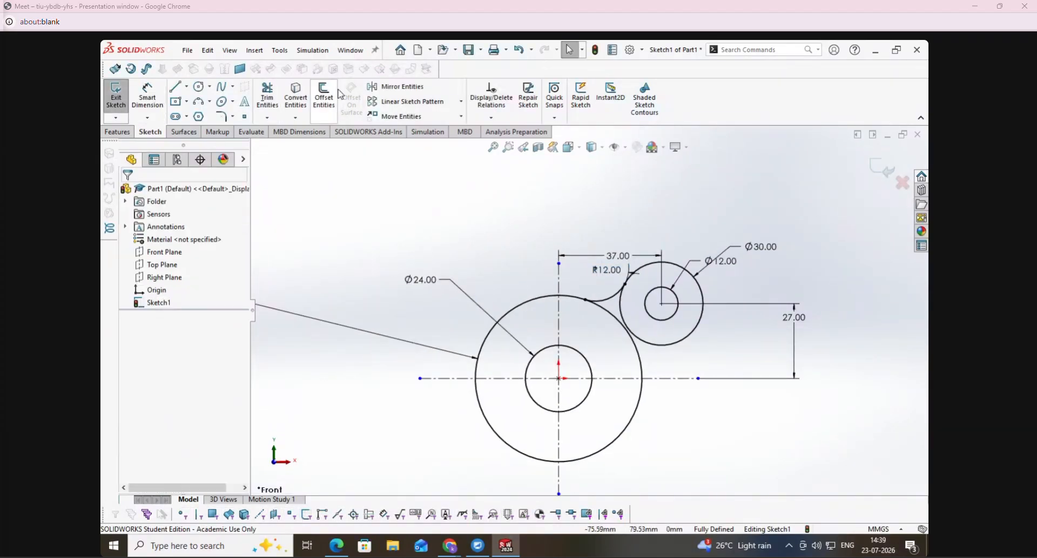
- Mirror the R12 blend arc and the upper 30 mm and 12 mm circles about the horizontal centre line, and move the 37 mm dimension higher
{"action": "left_click", "coordinate": [387, 87]}
{"action": "left_click", "coordinate": [615, 295]}
{"action": "left_click", "coordinate": [655, 265]}
{"action": "left_click", "coordinate": [656, 298]}
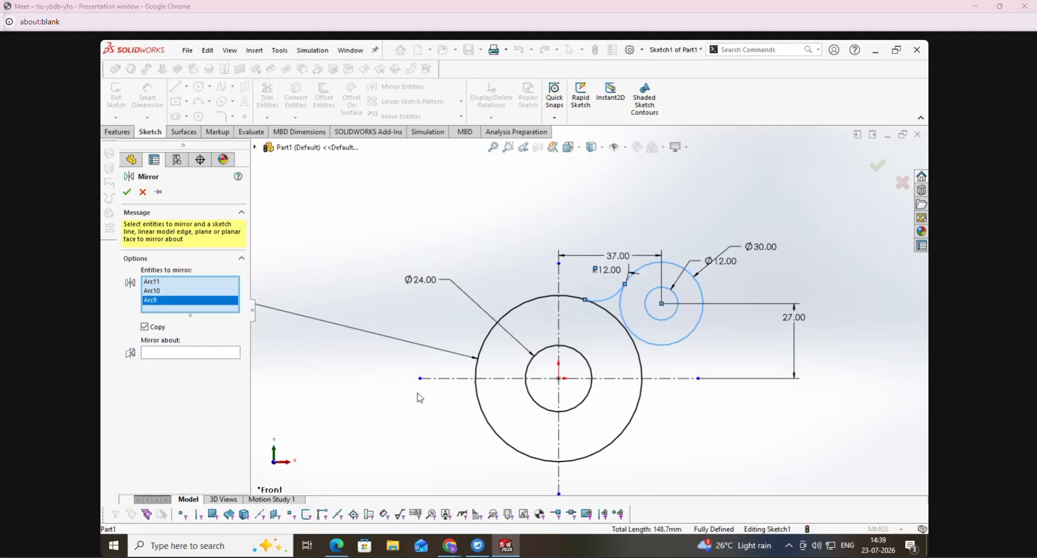
{"action": "left_click", "coordinate": [222, 354]}
{"action": "left_click", "coordinate": [439, 379]}
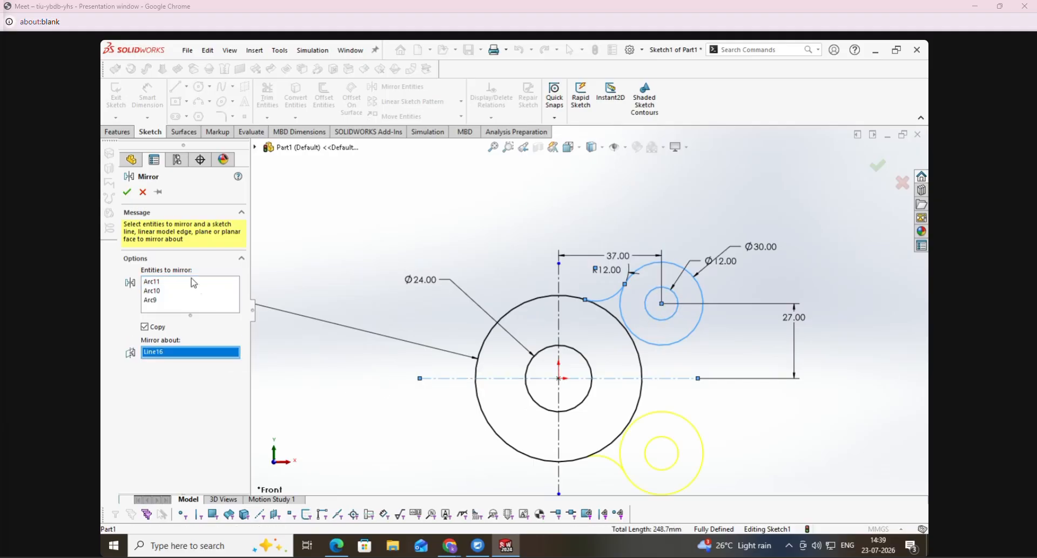
{"action": "left_click", "coordinate": [127, 192]}
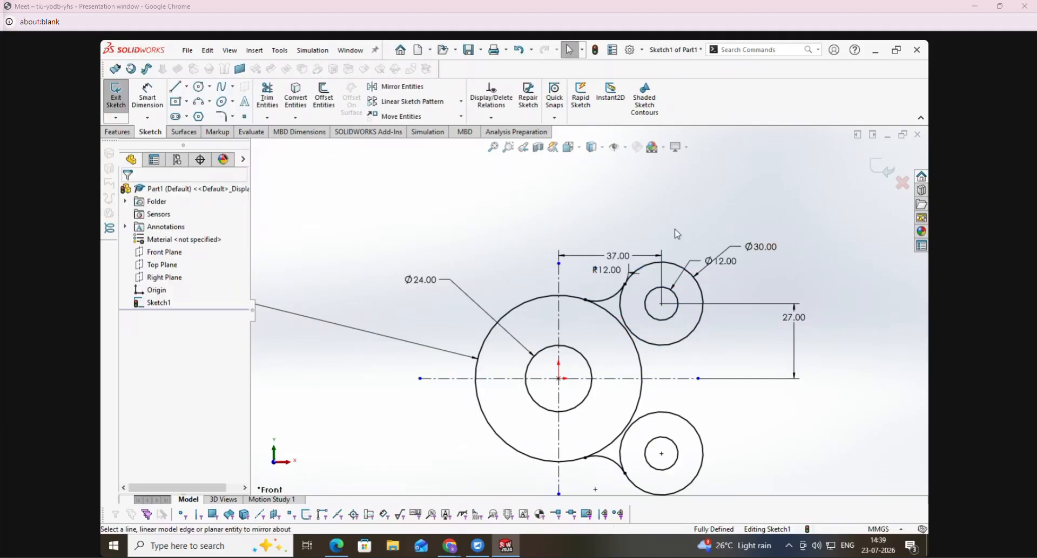
{"action": "left_click_drag", "start_coordinate": [630, 227], "coordinate": [638, 170]}
{"action": "left_click", "coordinate": [866, 394]}
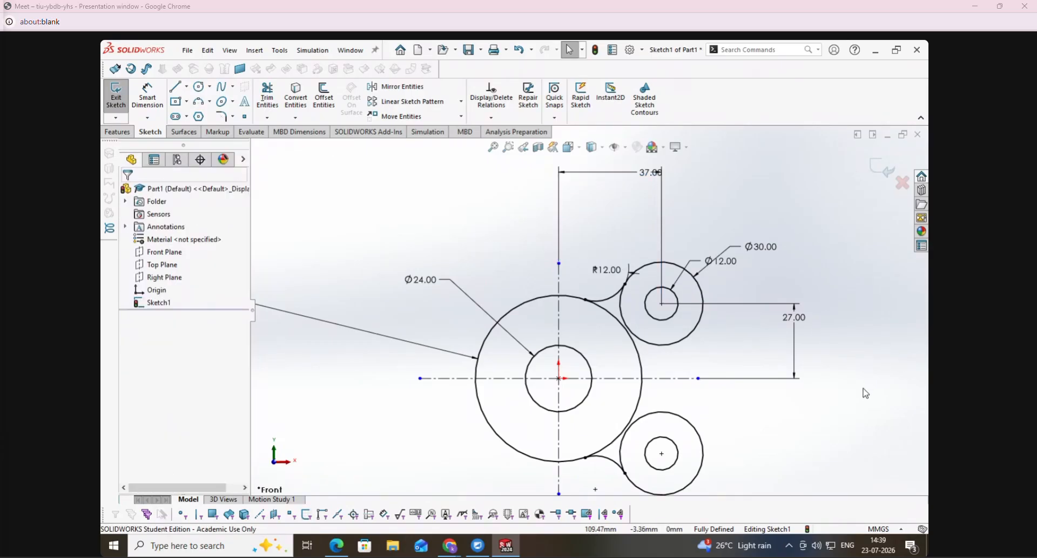
- Switch to the Housing PDF and mark the outer right-hand arc and its 60 R label
{"action": "left_click", "coordinate": [342, 549]}
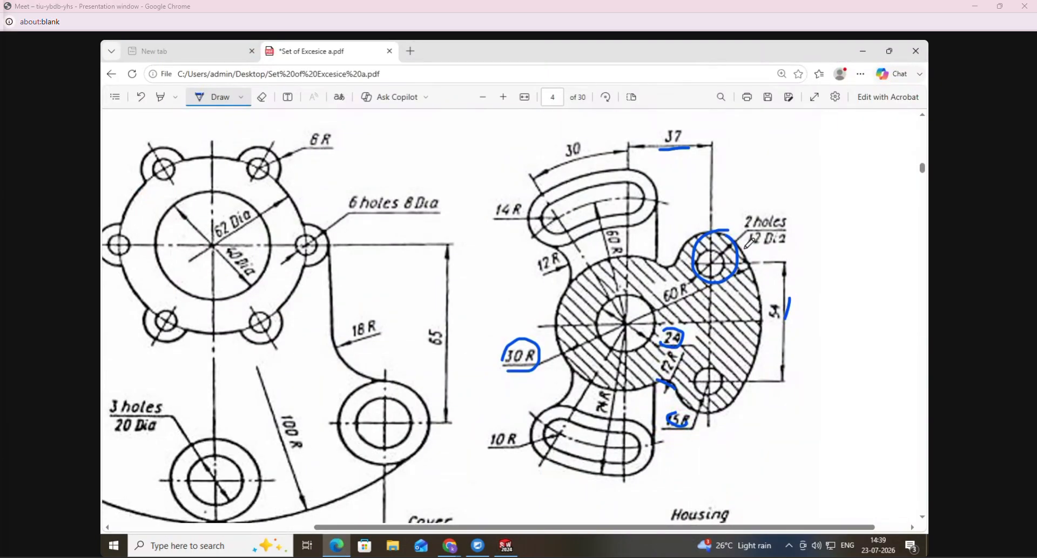
{"action": "left_click_drag", "start_coordinate": [740, 394], "coordinate": [735, 400]}
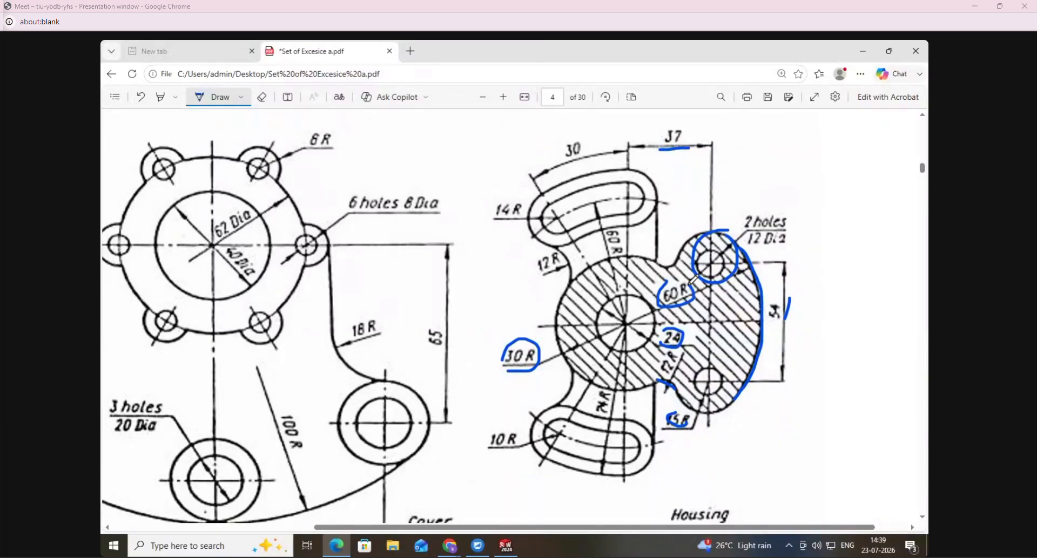
{"action": "left_click_drag", "start_coordinate": [674, 278], "coordinate": [690, 283]}
- In SolidWorks, sketch a three-point arc about 101 mm in radius, bulging outward to the right of the two 30 mm circles
{"action": "left_click", "coordinate": [506, 546]}
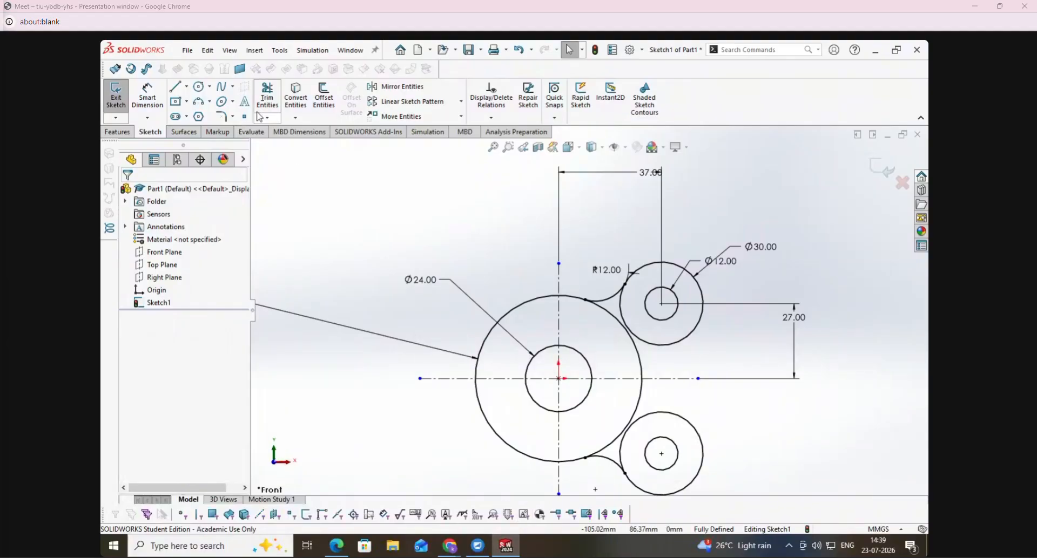
{"action": "left_click", "coordinate": [210, 102]}
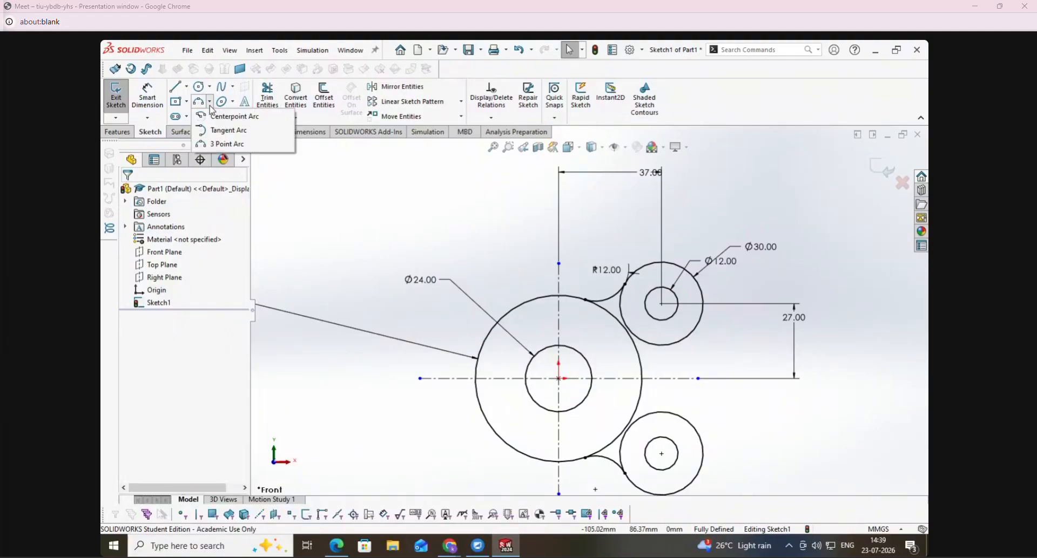
{"action": "left_click", "coordinate": [214, 144]}
{"action": "left_click", "coordinate": [697, 233]}
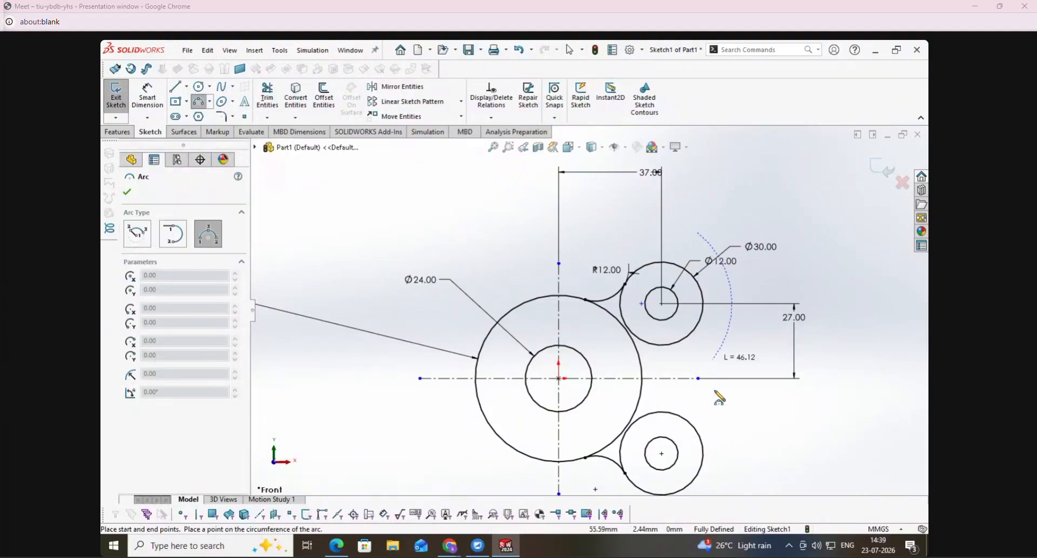
{"action": "left_click", "coordinate": [698, 494]}
{"action": "left_click", "coordinate": [729, 364]}
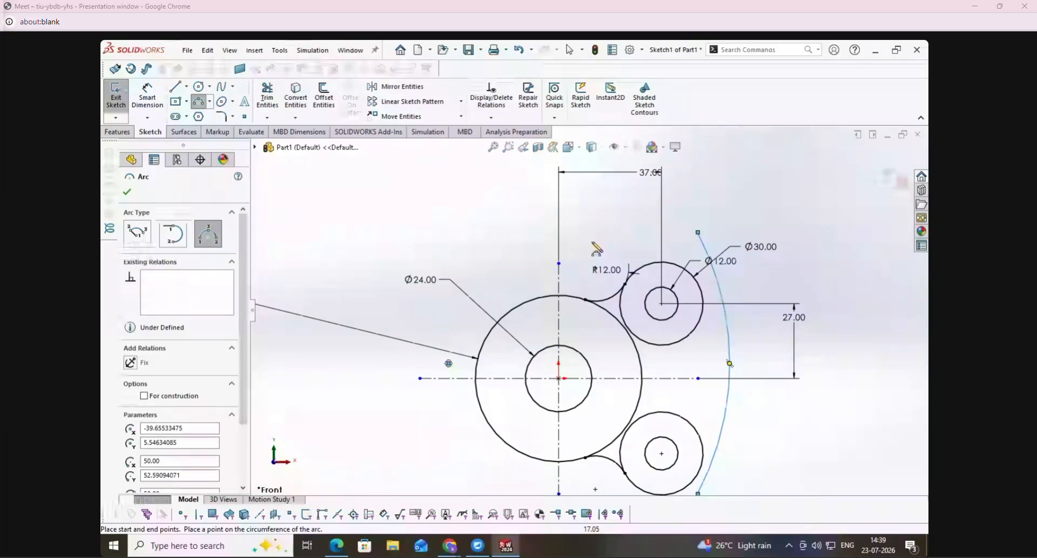
- Add tangent relations between the large right-hand arc and both the upper and lower 30 mm circles
{"action": "left_click", "coordinate": [490, 118]}
{"action": "left_click", "coordinate": [505, 145]}
{"action": "left_click", "coordinate": [701, 295]}
{"action": "left_click", "coordinate": [131, 392]}
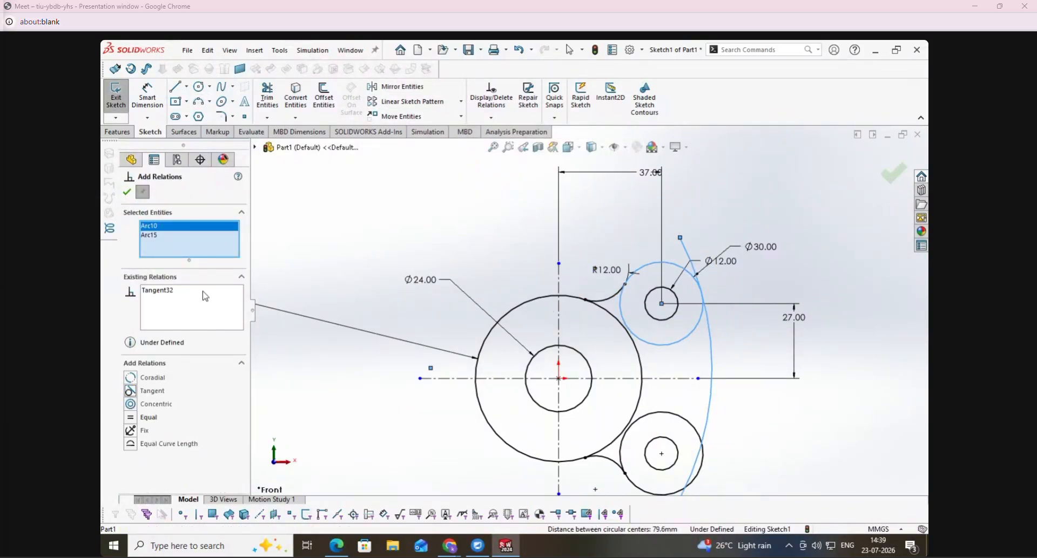
{"action": "right_click", "coordinate": [195, 240]}
{"action": "left_click", "coordinate": [232, 241]}
{"action": "left_click", "coordinate": [708, 433]}
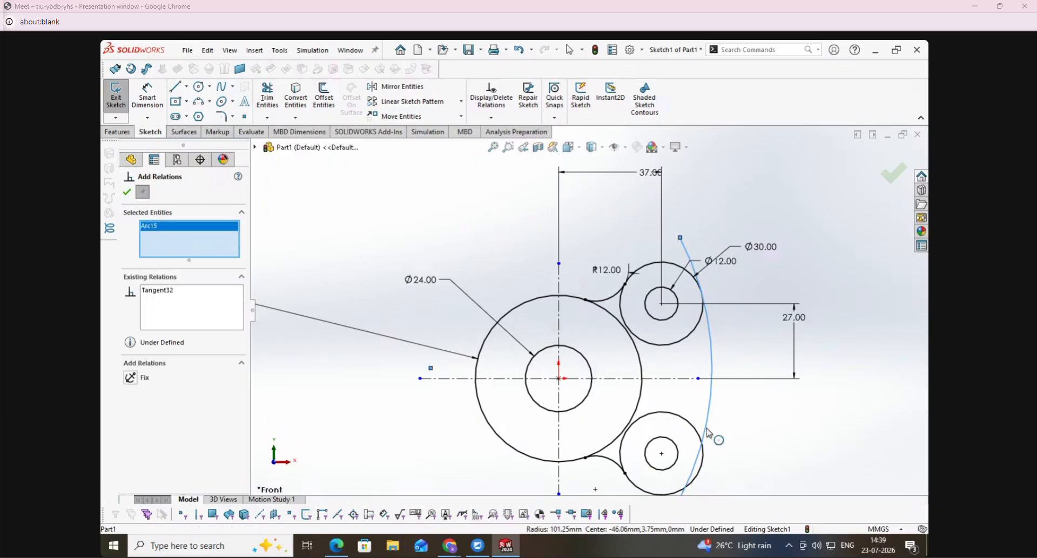
{"action": "left_click", "coordinate": [702, 439]}
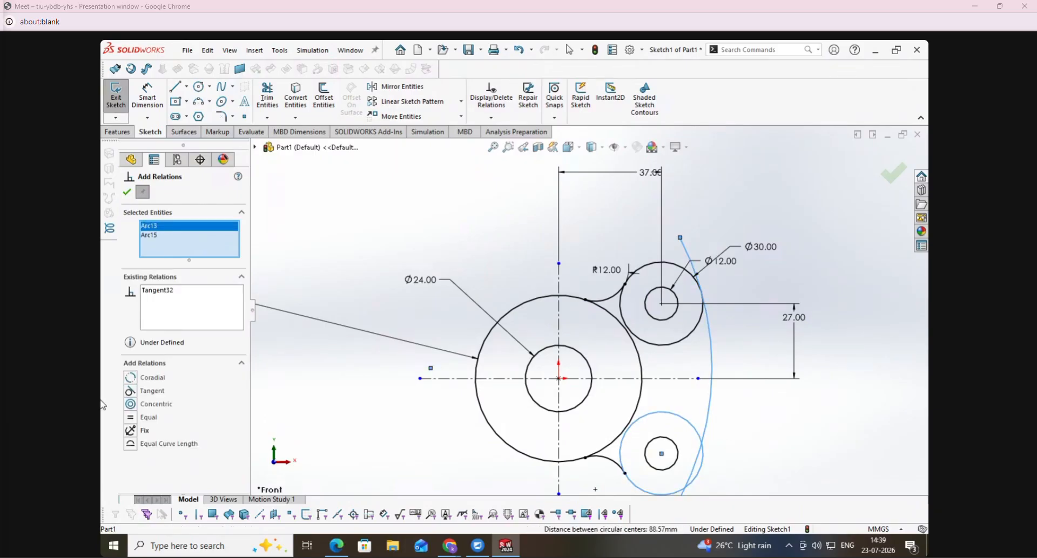
{"action": "key", "text": "Escape"}
- Trim the large arc's ends beyond the two 30 mm circles and the right portion of the 60 mm circle between the blends
{"action": "left_click", "coordinate": [268, 97]}
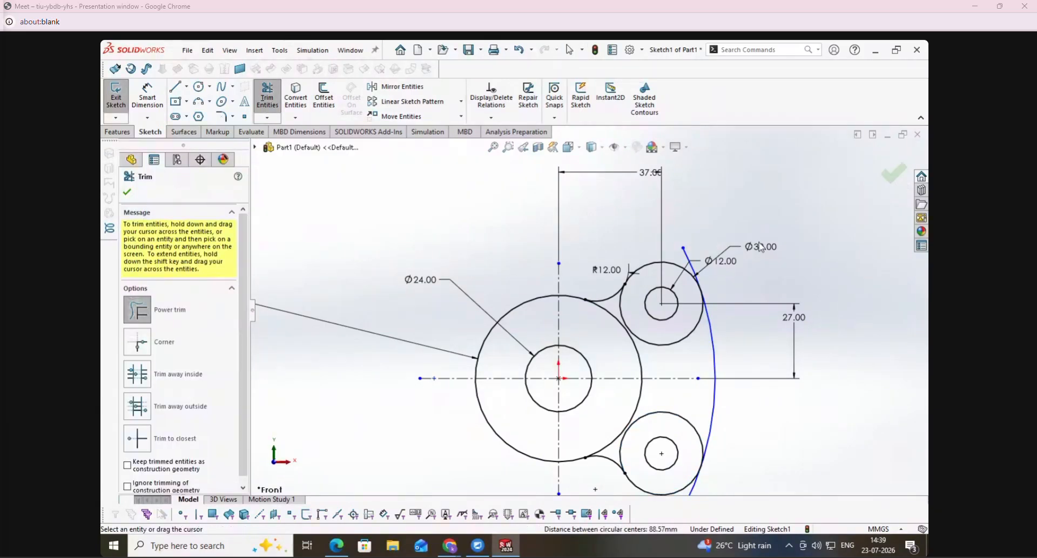
{"action": "left_click_drag", "start_coordinate": [724, 248], "coordinate": [686, 258]}
{"action": "left_click_drag", "start_coordinate": [713, 492], "coordinate": [689, 494]}
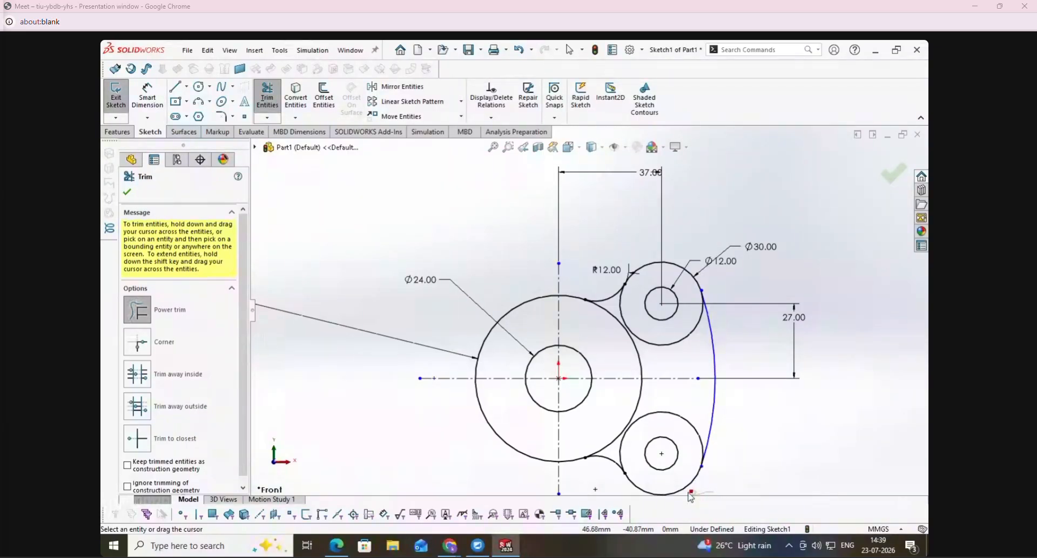
{"action": "mouse_move", "coordinate": [630, 398]}
{"action": "left_mouse_down"}
{"action": "mouse_move", "coordinate": [651, 398]}
{"action": "mouse_move", "coordinate": [623, 363]}
{"action": "mouse_move", "coordinate": [407, 222]}
{"action": "left_mouse_up"}
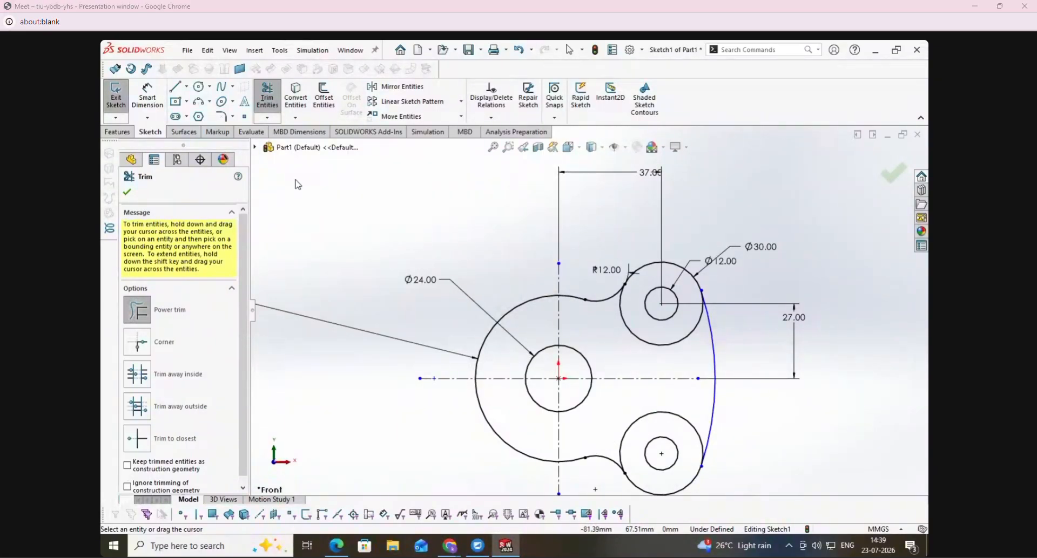
- Dimension the large right-hand arc with a 60 mm radius
{"action": "left_click", "coordinate": [152, 103]}
{"action": "left_click", "coordinate": [713, 352]}
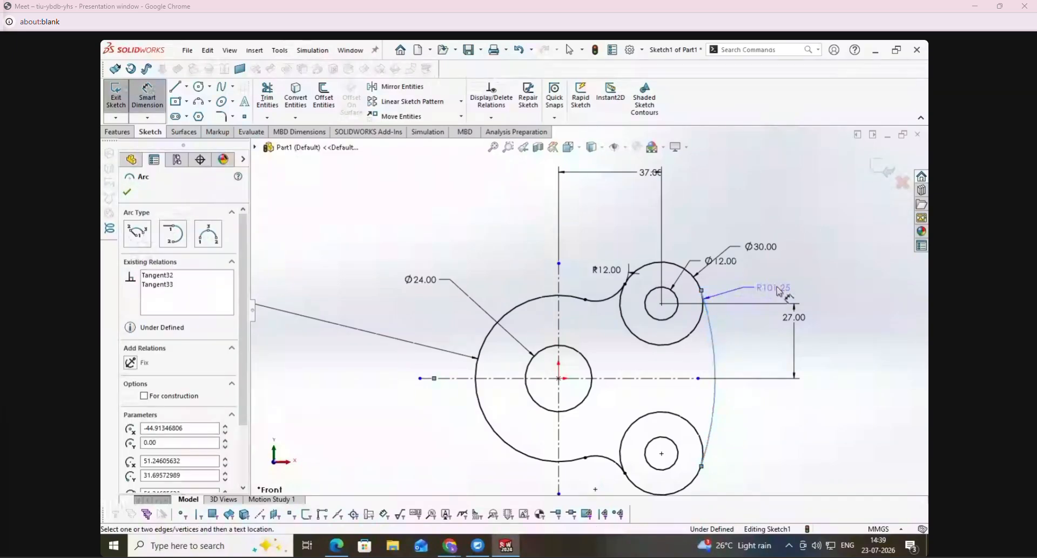
{"action": "left_click", "coordinate": [796, 291]}
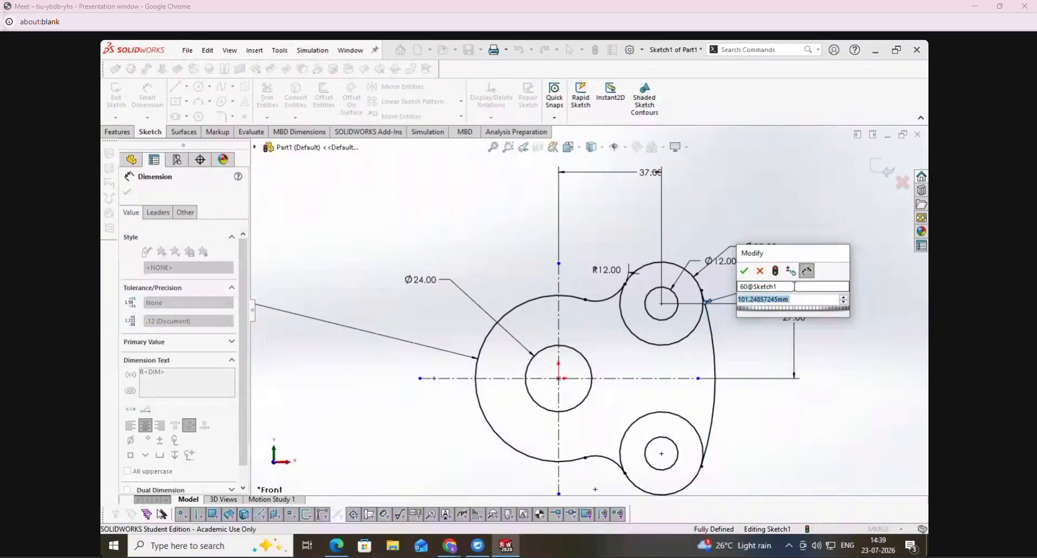
{"action": "type", "text": "60"}
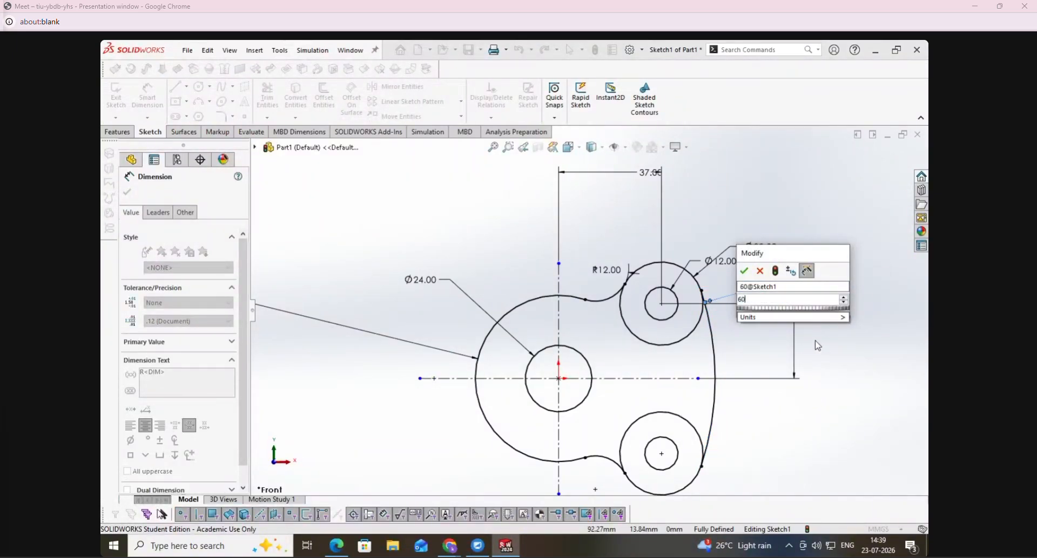
{"action": "key", "text": "Return"}
- Trim away the inner portions of both 30 mm circles and move the R60 dimension clear of the 27 mm dimension
{"action": "left_click", "coordinate": [267, 97]}
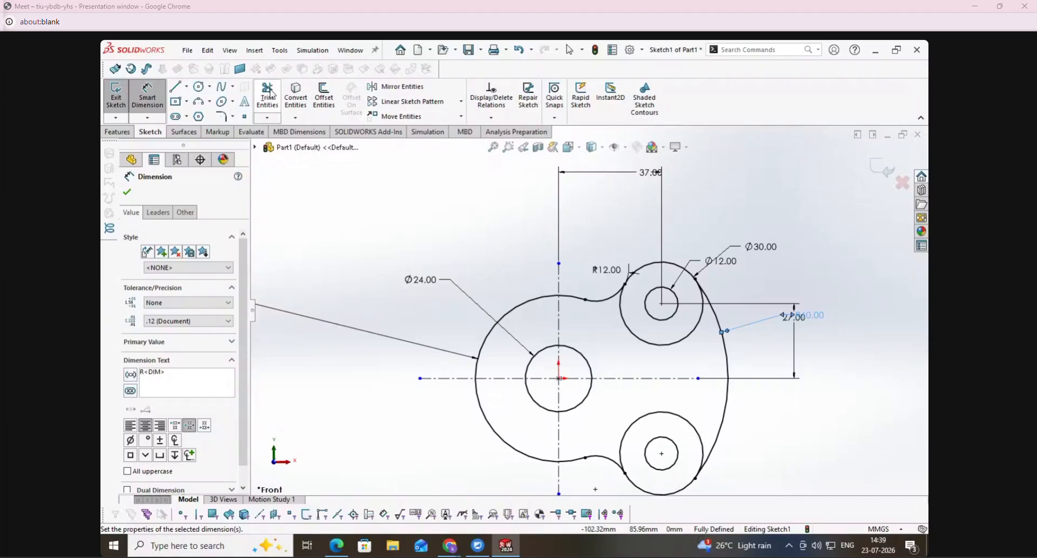
{"action": "left_click_drag", "start_coordinate": [670, 354], "coordinate": [660, 343]}
{"action": "left_click_drag", "start_coordinate": [669, 430], "coordinate": [647, 402]}
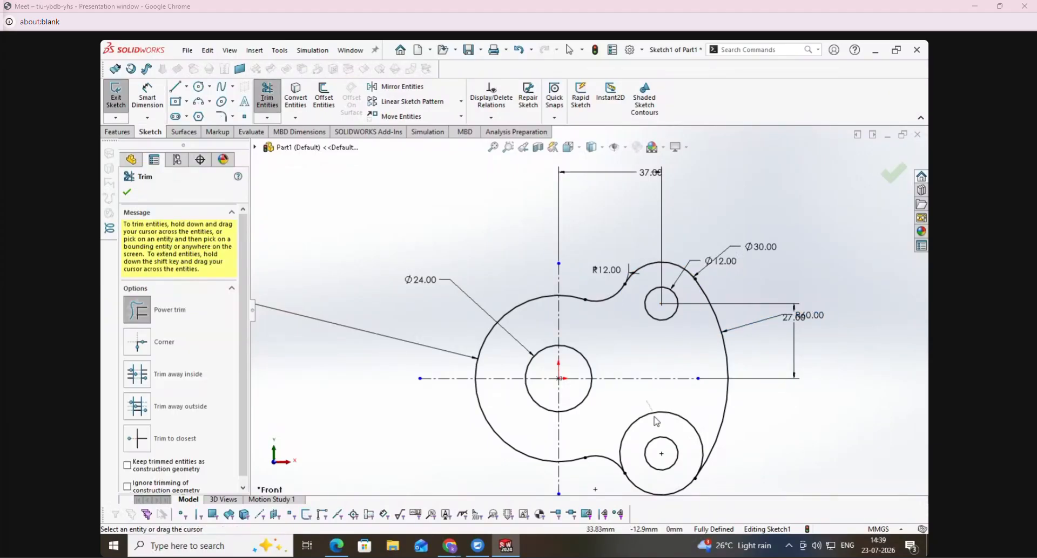
{"action": "left_click", "coordinate": [127, 193]}
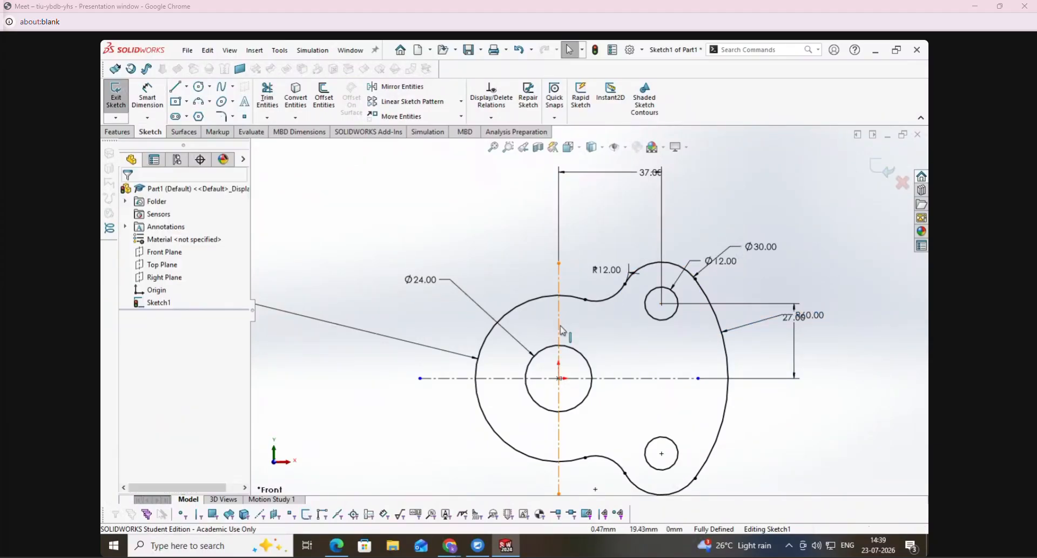
{"action": "scroll", "coordinate": [587, 310], "scroll_direction": "up", "scroll_amount": 2}
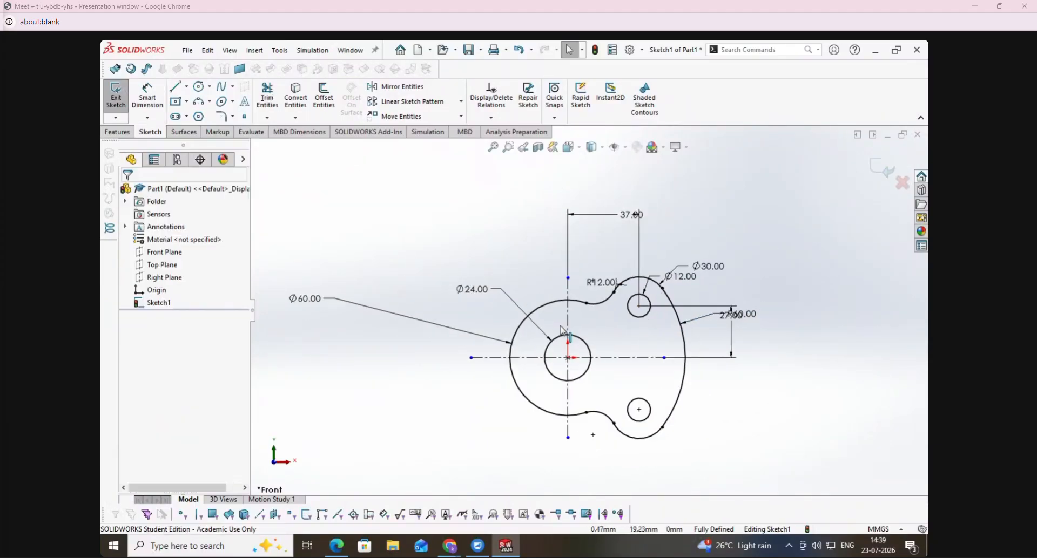
{"action": "left_click", "coordinate": [763, 287]}
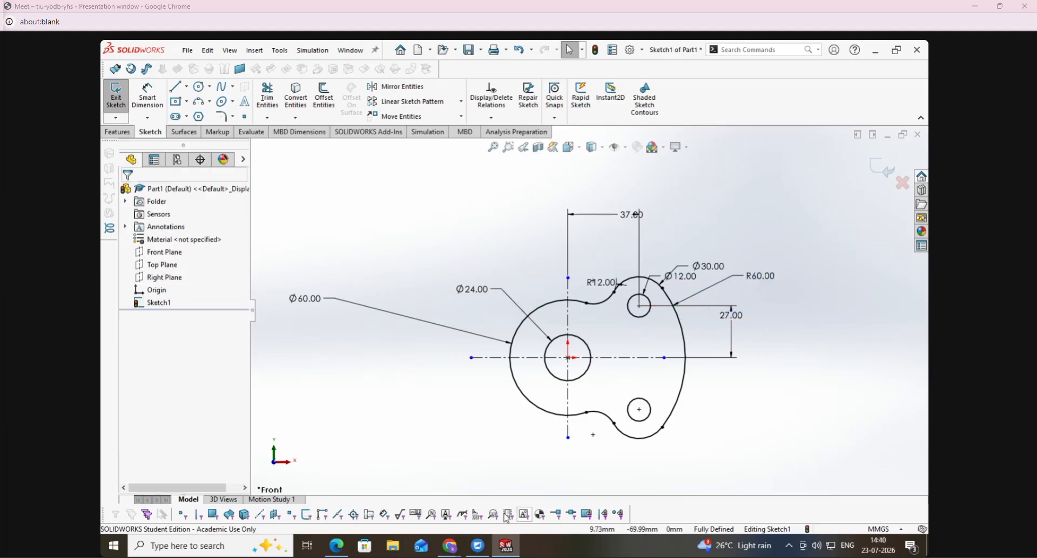
- Switch to the Housing PDF and mark the two radial lines through the upper slot's ends and the 30 angle label
{"action": "left_click", "coordinate": [341, 546]}
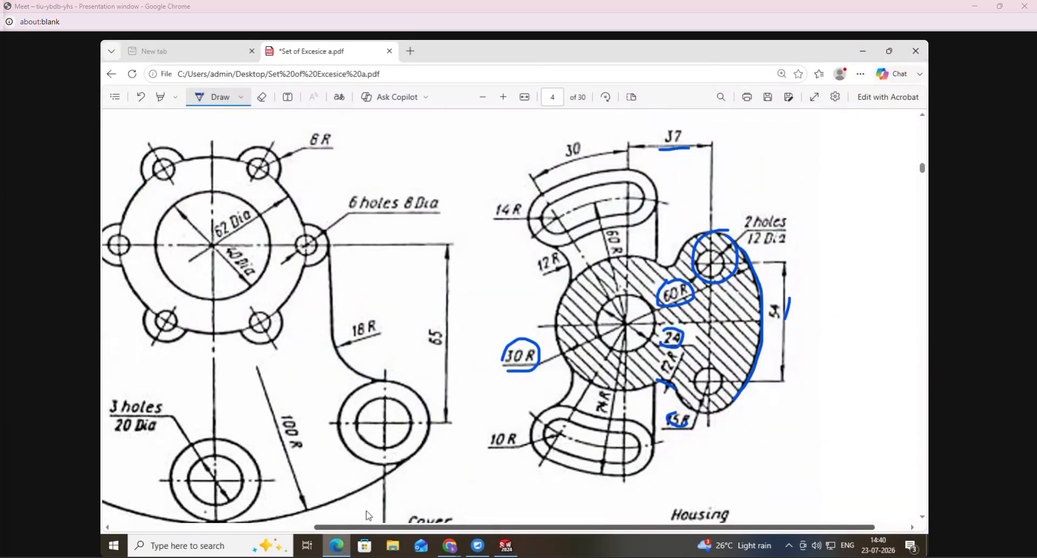
{"action": "left_click_drag", "start_coordinate": [626, 323], "coordinate": [640, 179]}
{"action": "left_click_drag", "start_coordinate": [626, 323], "coordinate": [537, 178]}
{"action": "left_click_drag", "start_coordinate": [567, 139], "coordinate": [571, 159]}
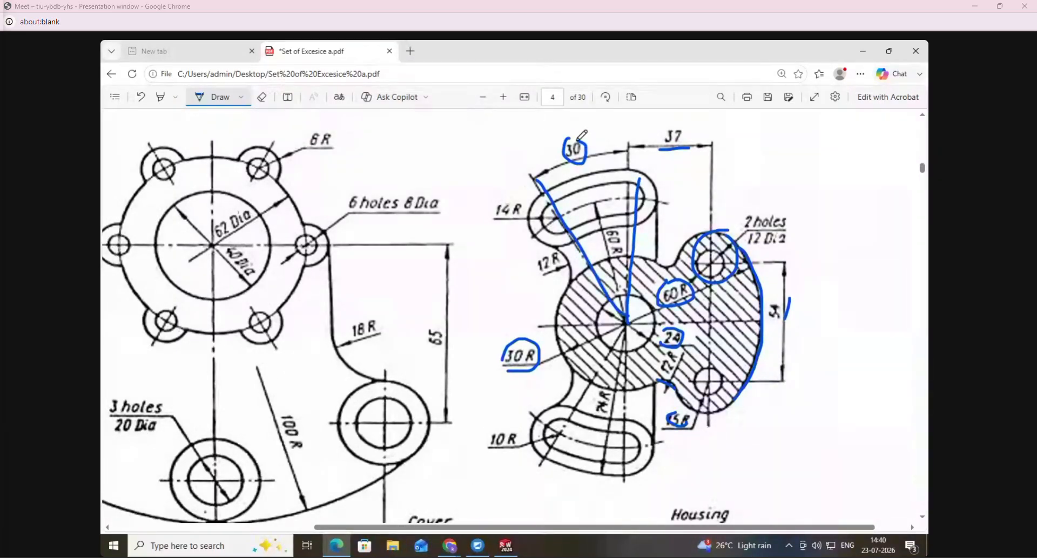
- In SolidWorks, sketch a centre line from the origin up and to the left, about 31° from the vertical centre line
{"action": "left_click", "coordinate": [506, 546]}
{"action": "left_click", "coordinate": [175, 86]}
{"action": "left_click", "coordinate": [180, 324]}
{"action": "left_click", "coordinate": [567, 357]}
{"action": "left_click", "coordinate": [492, 232]}
- Dimension the angle between the inclined and vertical centre lines as 30°, and stretch the vertical centre line's upper end to about 58 mm above the origin
{"action": "left_click", "coordinate": [148, 97]}
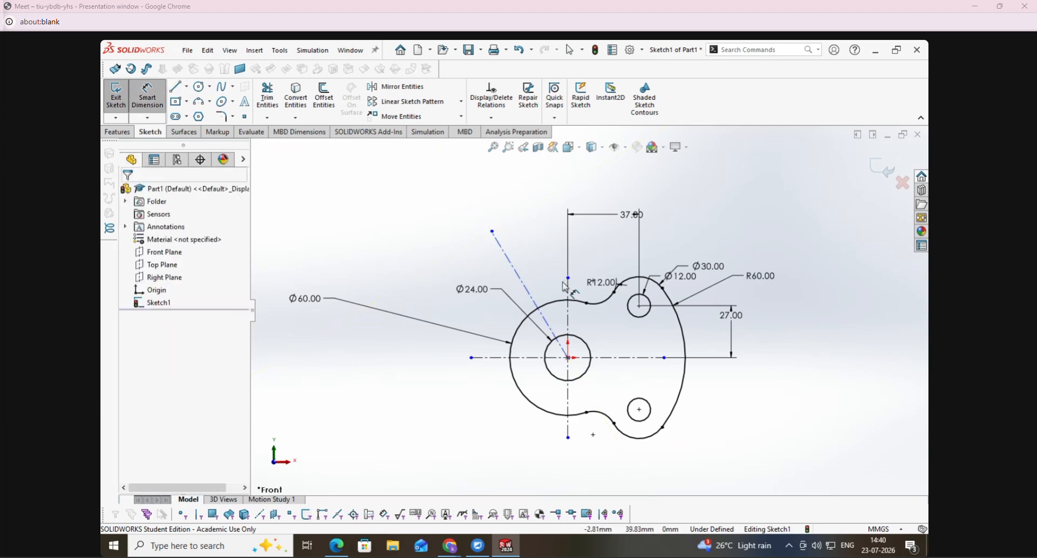
{"action": "left_click", "coordinate": [540, 312]}
{"action": "left_click", "coordinate": [568, 243]}
{"action": "left_click", "coordinate": [546, 214]}
{"action": "key", "text": "Return"}
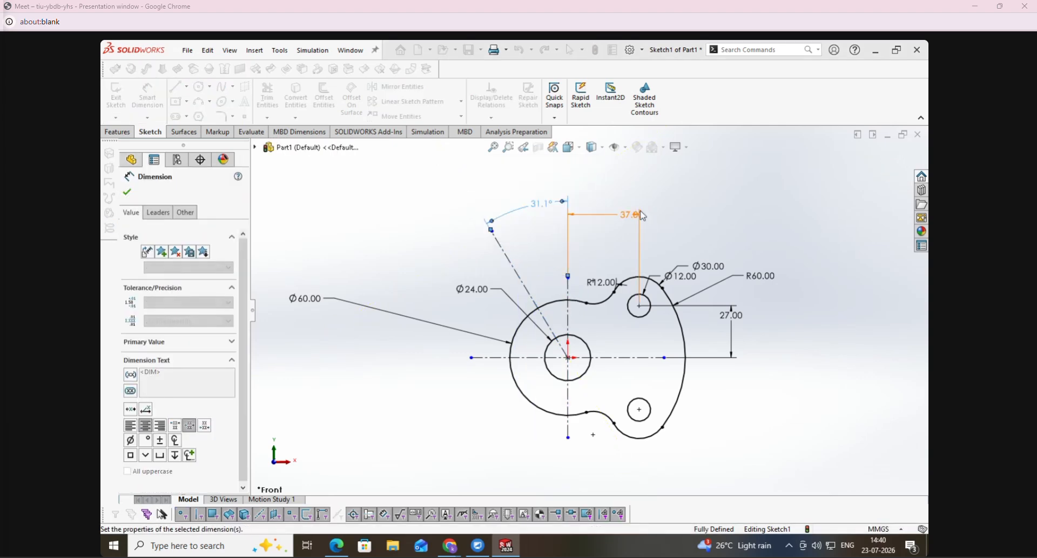
{"action": "key", "text": "Escape"}
{"action": "left_click", "coordinate": [572, 246]}
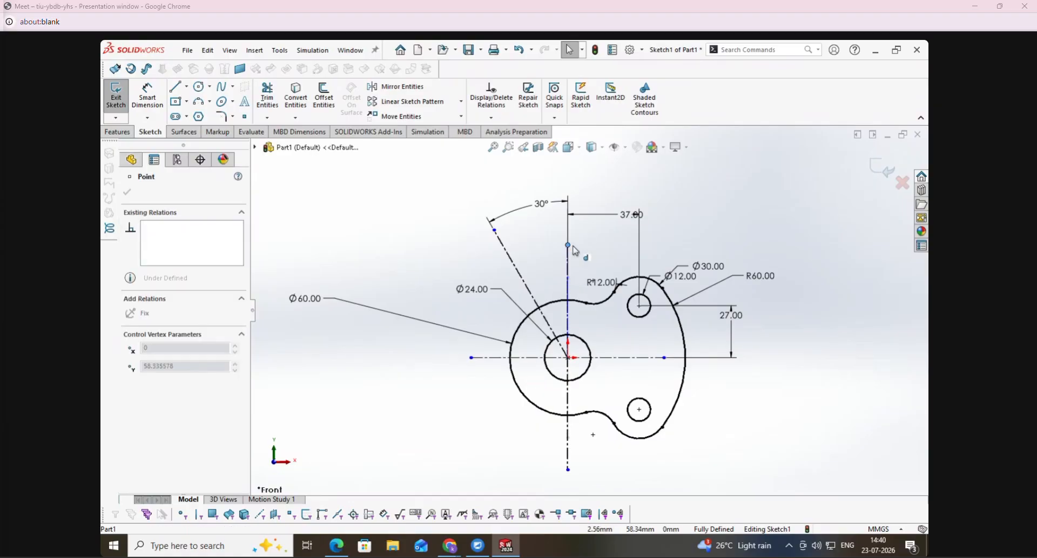
- Mark the upper slot's centre arc and its 60 R label on the Housing PDF, and return to SolidWorks
{"action": "left_click", "coordinate": [336, 546]}
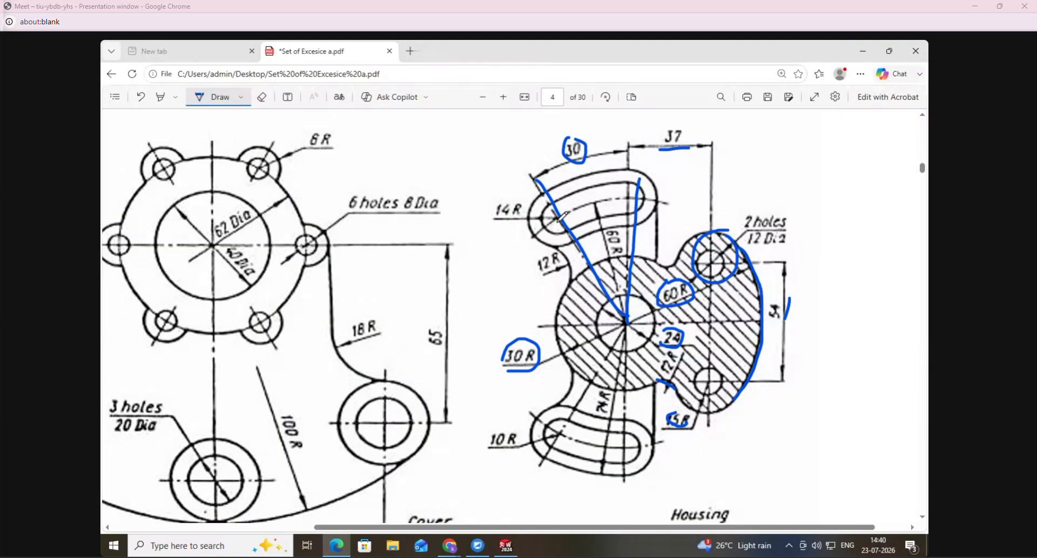
{"action": "left_click_drag", "start_coordinate": [610, 201], "coordinate": [631, 201]}
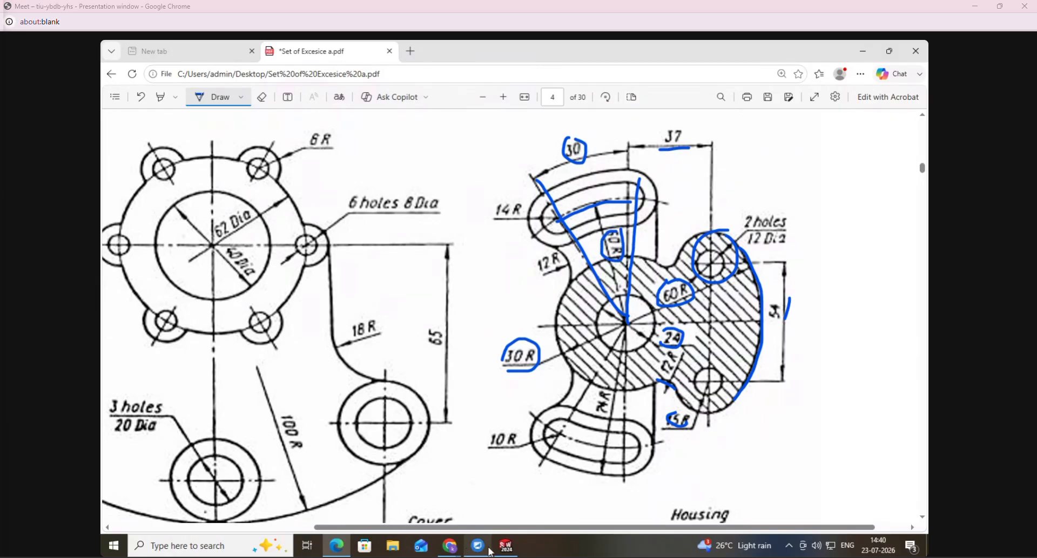
{"action": "left_click", "coordinate": [506, 546]}
{"action": "left_click", "coordinate": [211, 104]}
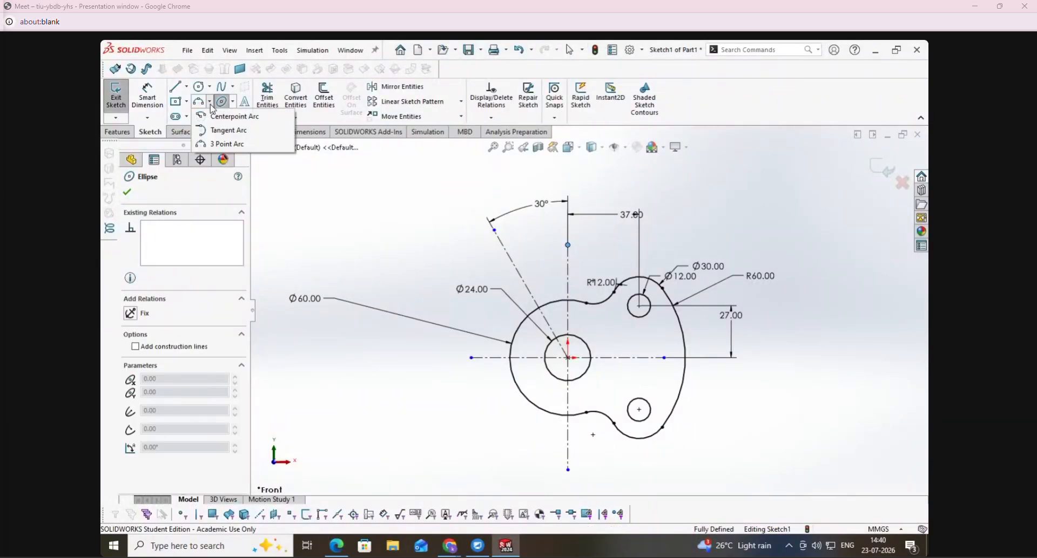
{"action": "left_click", "coordinate": [225, 117]}
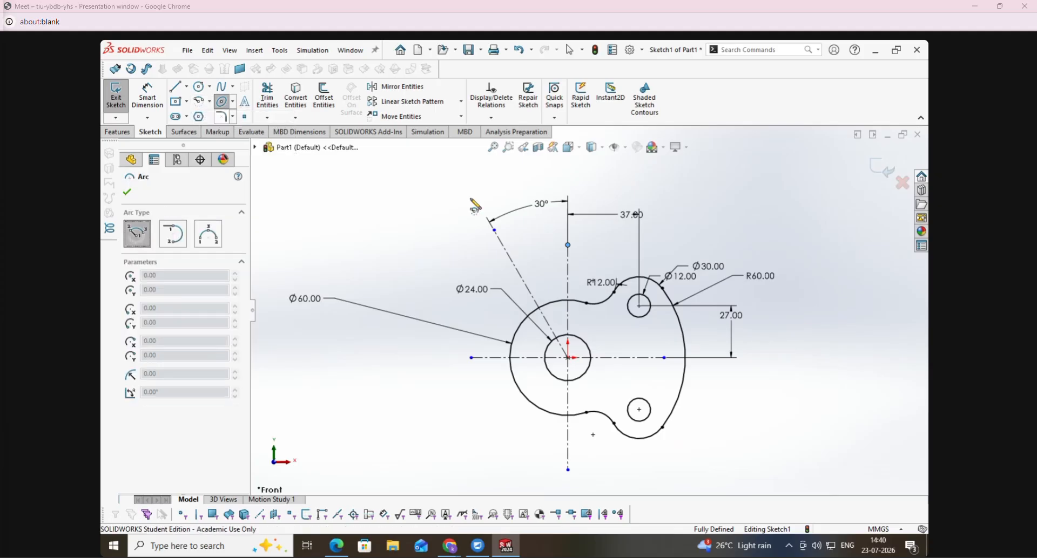
{"action": "left_click", "coordinate": [569, 357]}
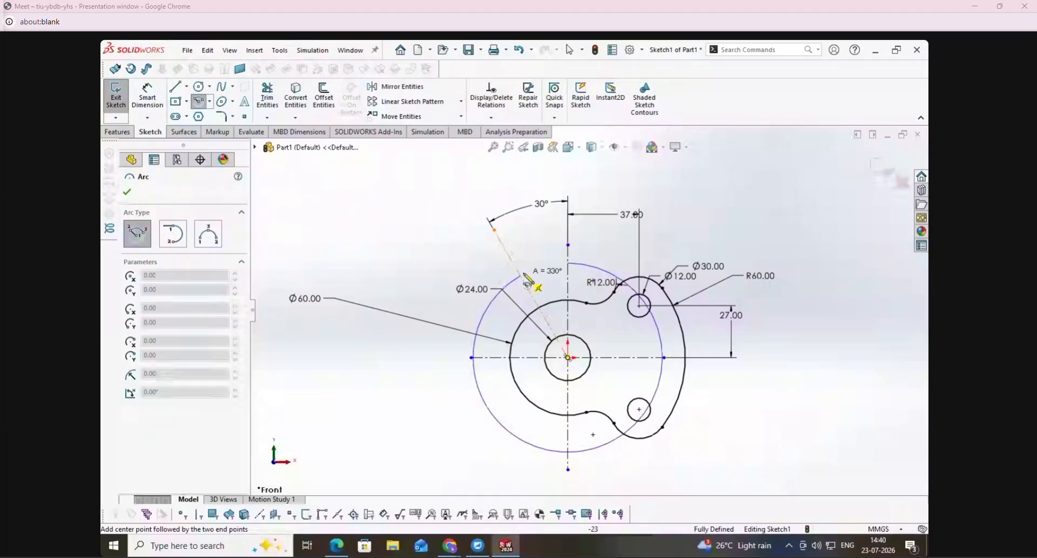
{"action": "key", "text": "Escape"}
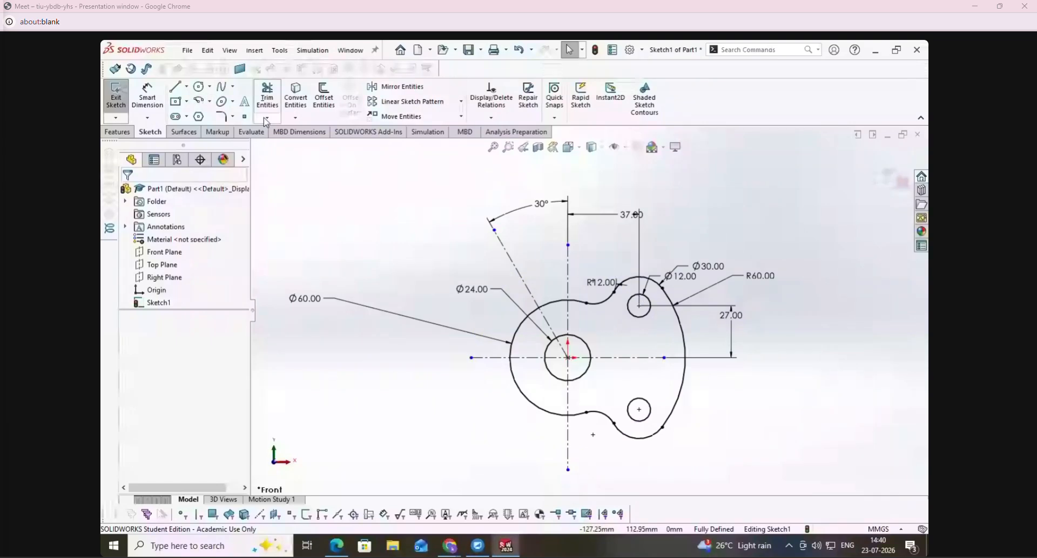
- Sketch a centre-point arc about the origin from the vertical centre line to the inclined one, about 48 mm in radius
{"action": "left_click", "coordinate": [198, 102]}
{"action": "left_click", "coordinate": [568, 358]}
{"action": "left_click", "coordinate": [568, 266]}
{"action": "left_click", "coordinate": [522, 278]}
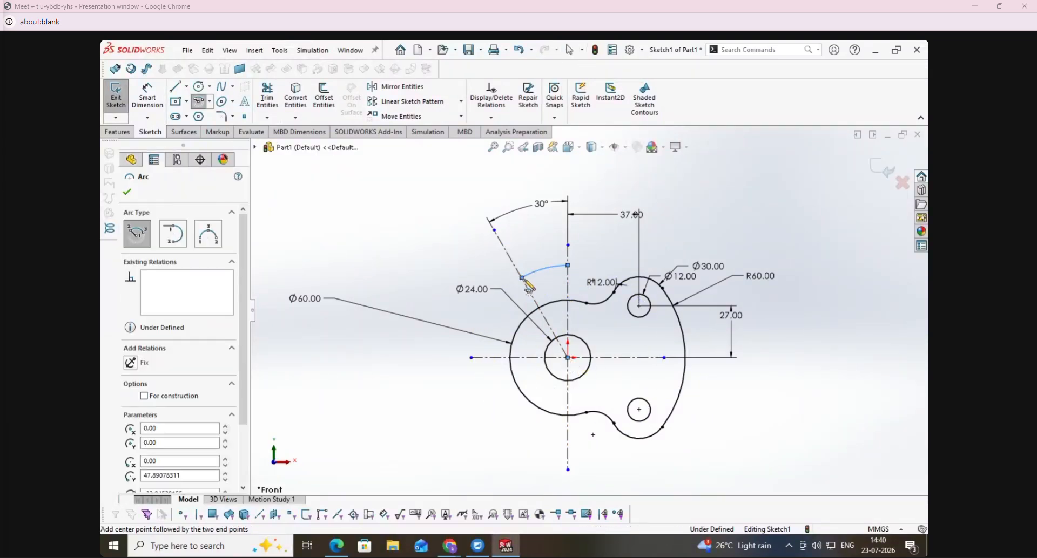
- Dimension the new arc's radius as 60 mm
{"action": "key", "text": "Escape"}
{"action": "left_click", "coordinate": [155, 90]}
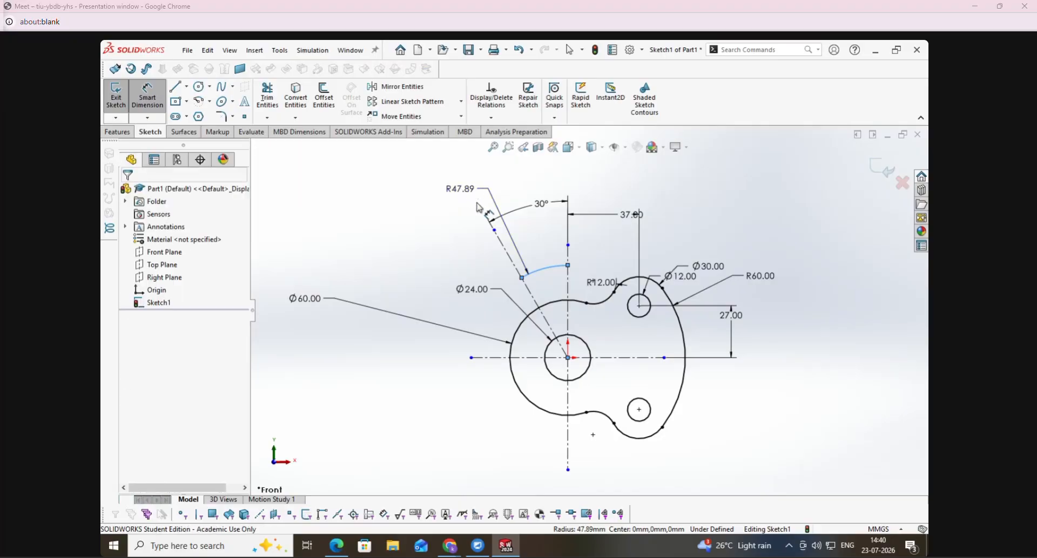
{"action": "left_click", "coordinate": [460, 189]}
{"action": "type", "text": "60"}
{"action": "key", "text": "Return"}
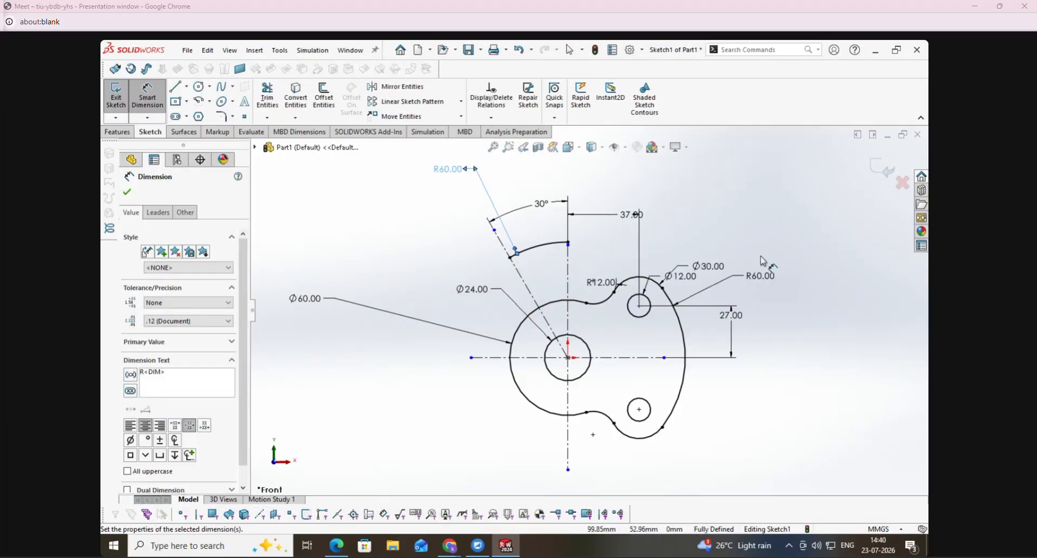
{"action": "left_click", "coordinate": [569, 246]}
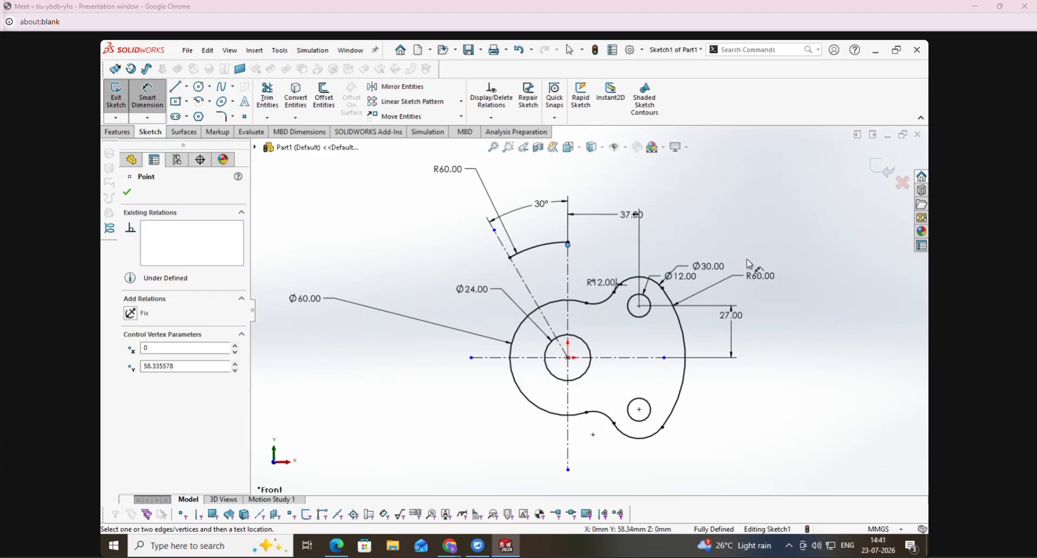
{"action": "key", "text": "Escape"}
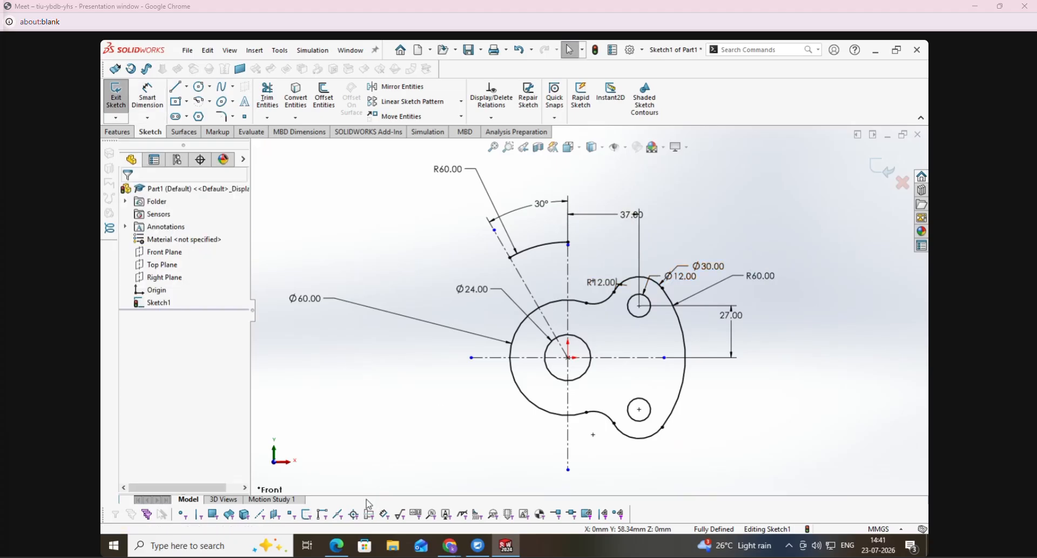
- Switch to the Housing PDF, mark the slots' 10 R and 14 R labels, and return to SolidWorks
{"action": "left_click", "coordinate": [340, 545]}
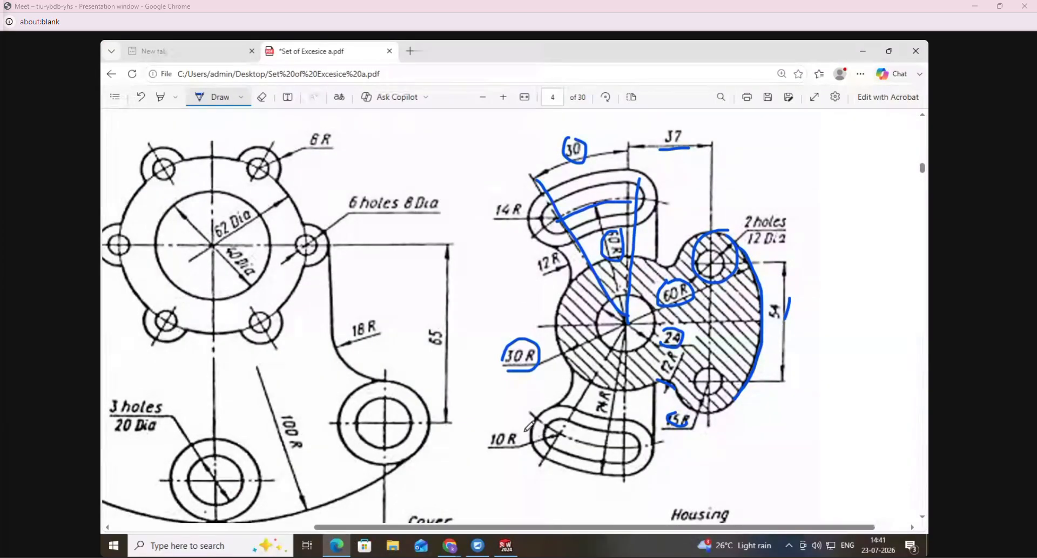
{"action": "mouse_move", "coordinate": [494, 427]}
{"action": "left_mouse_down"}
{"action": "mouse_move", "coordinate": [505, 455]}
{"action": "mouse_move", "coordinate": [517, 450]}
{"action": "mouse_move", "coordinate": [489, 427]}
{"action": "left_mouse_up"}
{"action": "mouse_move", "coordinate": [493, 200]}
{"action": "left_mouse_down"}
{"action": "mouse_move", "coordinate": [508, 228]}
{"action": "mouse_move", "coordinate": [517, 200]}
{"action": "left_mouse_up"}
{"action": "left_click", "coordinate": [505, 547]}
- Try offsetting the 60 mm arc 10 mm in both directions with arc end caps and the base arc as construction geometry
{"action": "left_click", "coordinate": [328, 109]}
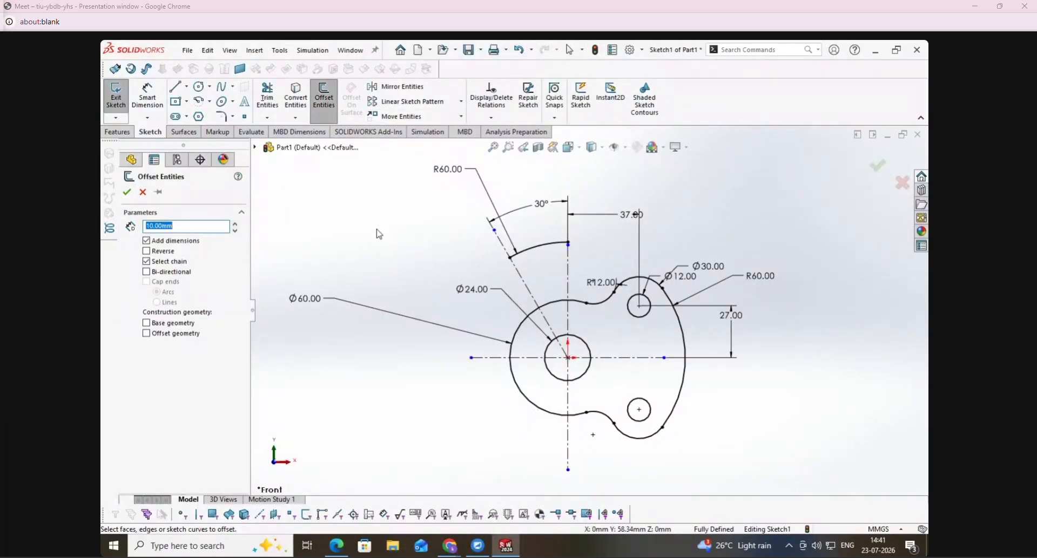
{"action": "left_click", "coordinate": [540, 247]}
{"action": "left_click", "coordinate": [186, 273]}
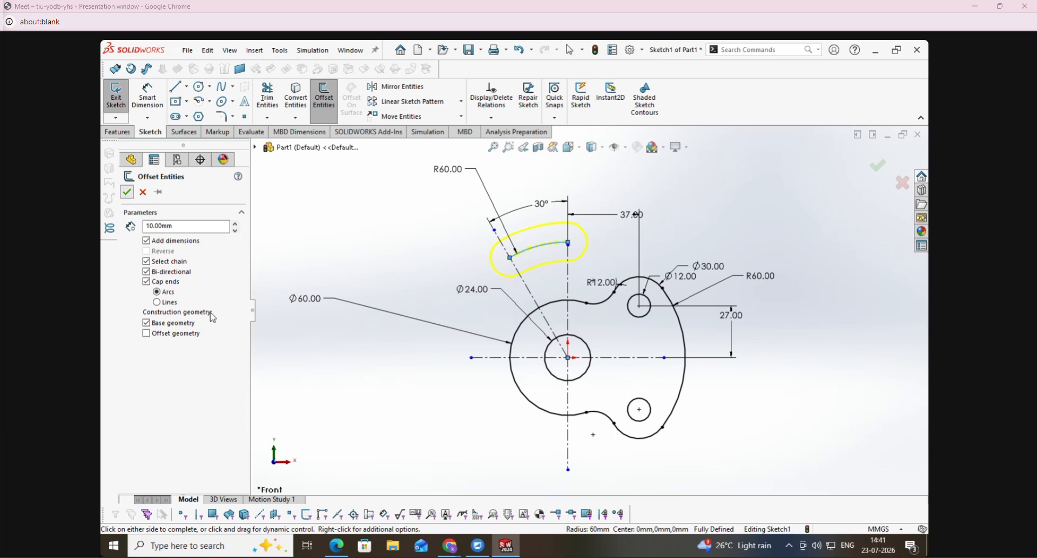
{"action": "left_click", "coordinate": [286, 375]}
- Try a second bi-directional offset of the same arc at 14 mm with arc end caps, and move the Ø24 dimension outward
{"action": "left_click", "coordinate": [324, 99]}
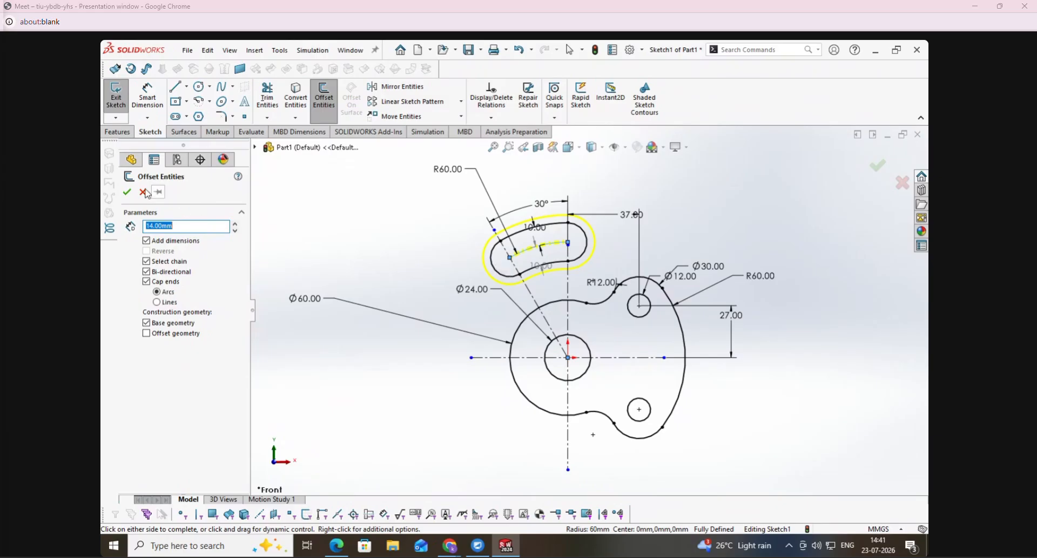
{"action": "left_click", "coordinate": [478, 372]}
{"action": "left_click_drag", "start_coordinate": [472, 290], "coordinate": [404, 251]}
{"action": "left_click", "coordinate": [434, 389]}
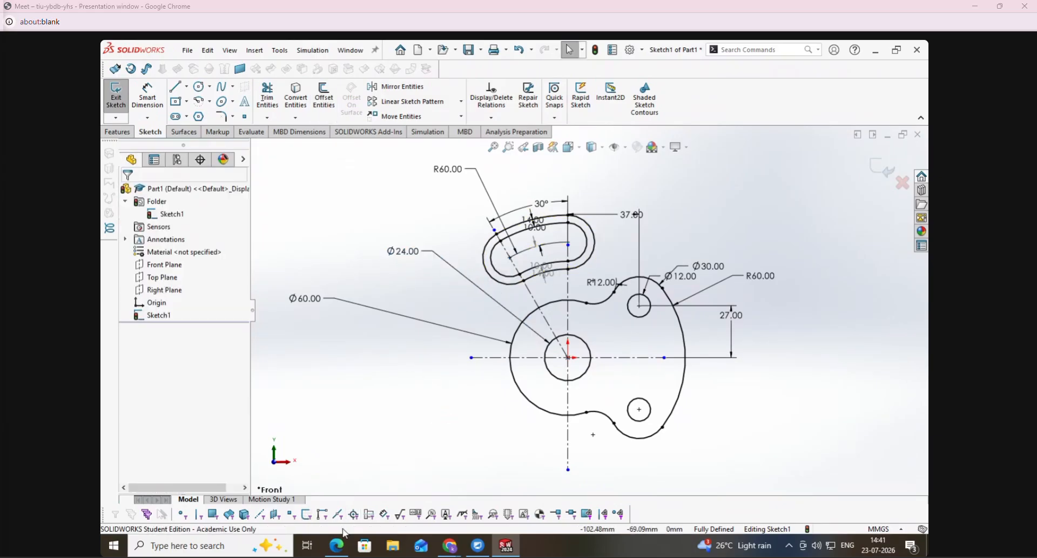
- Undo both slot offsets and the Ø24 dimension's move
{"action": "mouse_move", "coordinate": [346, 551]}
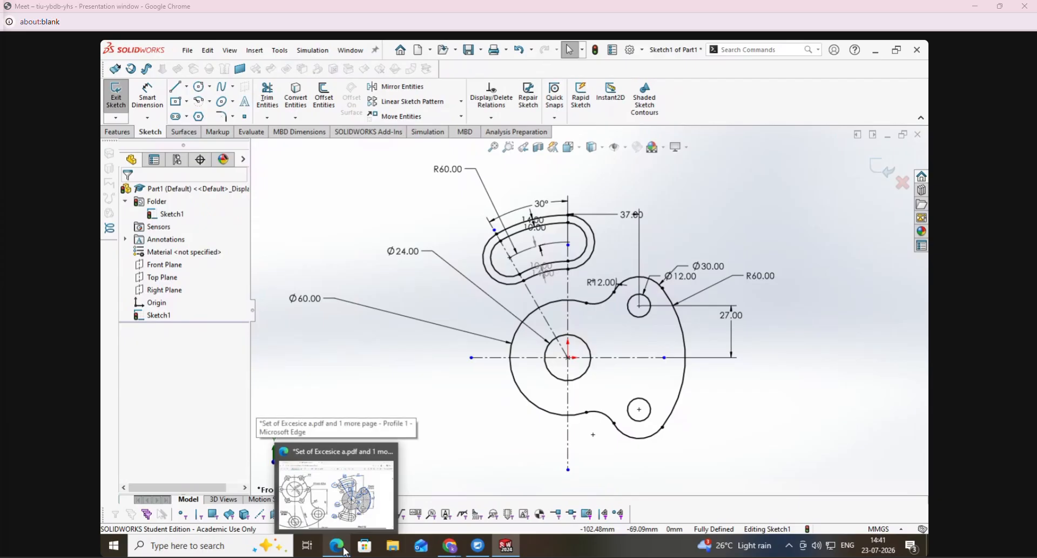
{"action": "key", "text": "ctrl+z"}
{"action": "key", "text": "ctrl+z"}
{"action": "key", "text": "ctrl+z"}
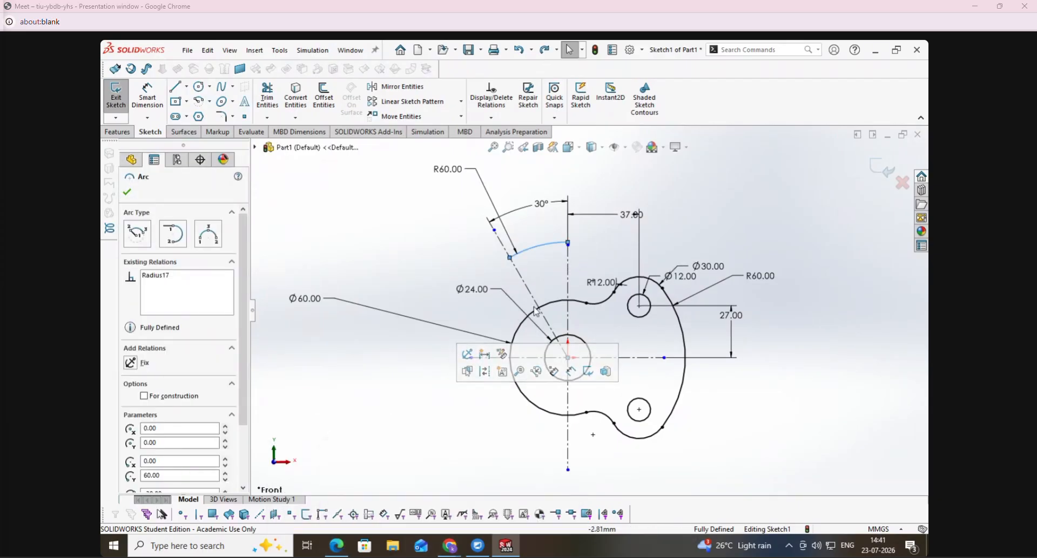
- Move the Ø24 dimension outward and sketch a centerpoint arc slot along the 60 mm arc, spanning 30° and about 15 mm wide
{"action": "left_click_drag", "start_coordinate": [473, 290], "coordinate": [389, 249]}
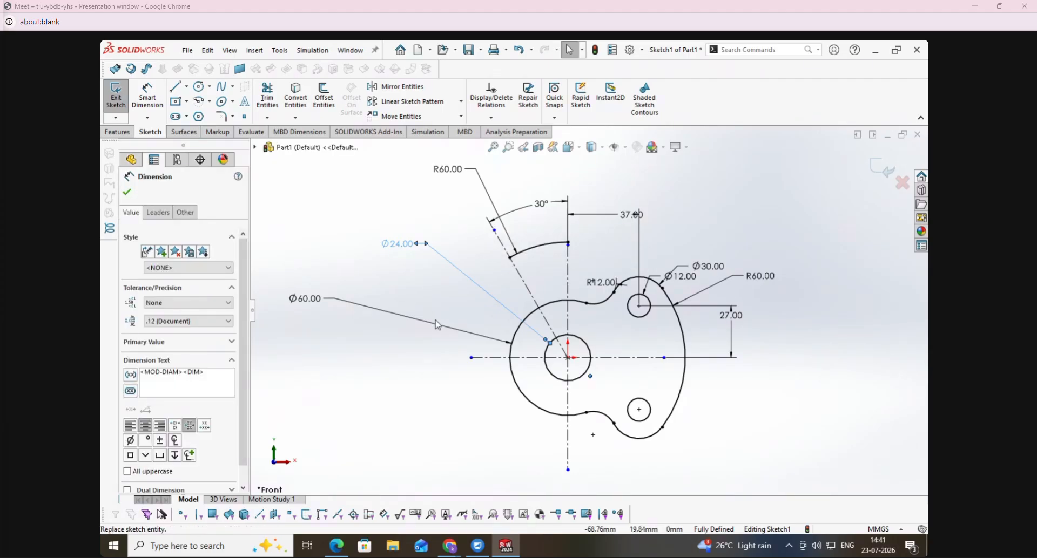
{"action": "left_click", "coordinate": [187, 118]}
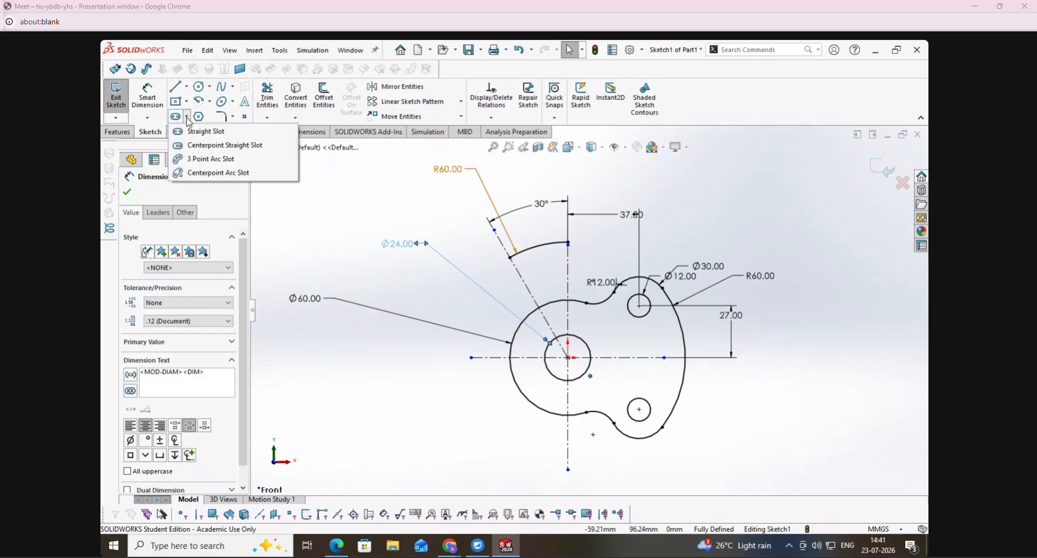
{"action": "left_click", "coordinate": [218, 174]}
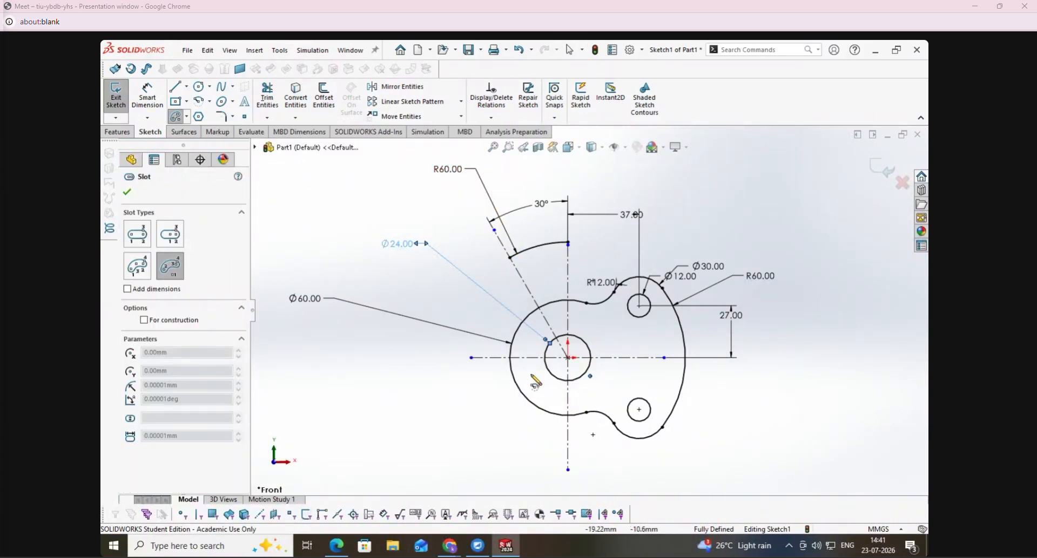
{"action": "left_click", "coordinate": [568, 357]}
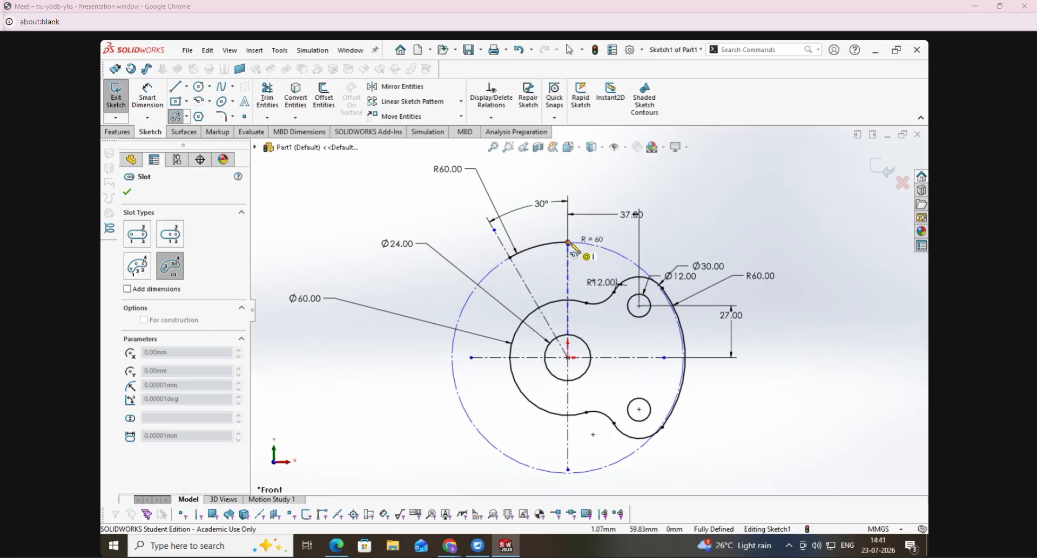
{"action": "left_click", "coordinate": [567, 243]}
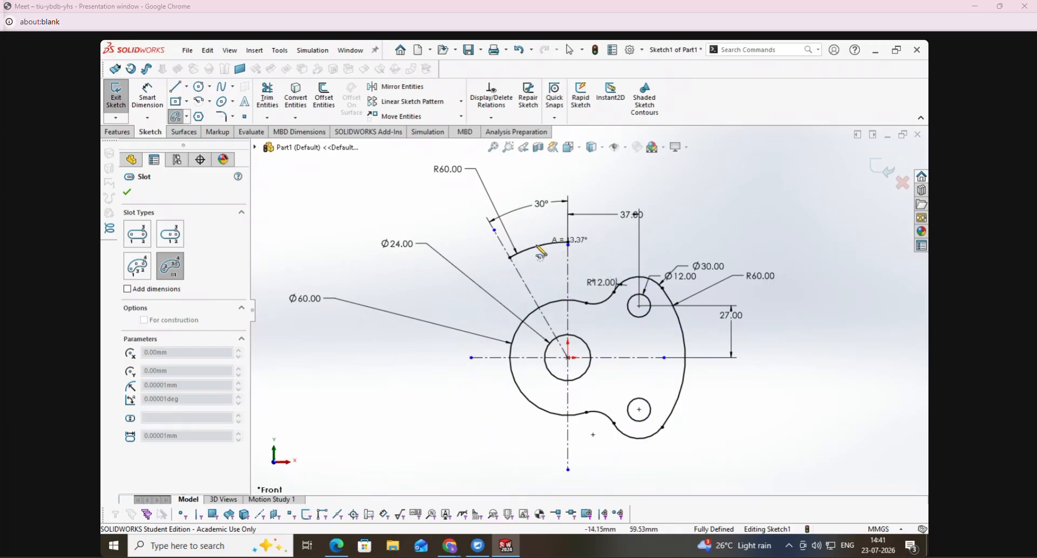
{"action": "left_click", "coordinate": [510, 259]}
{"action": "left_click", "coordinate": [545, 261]}
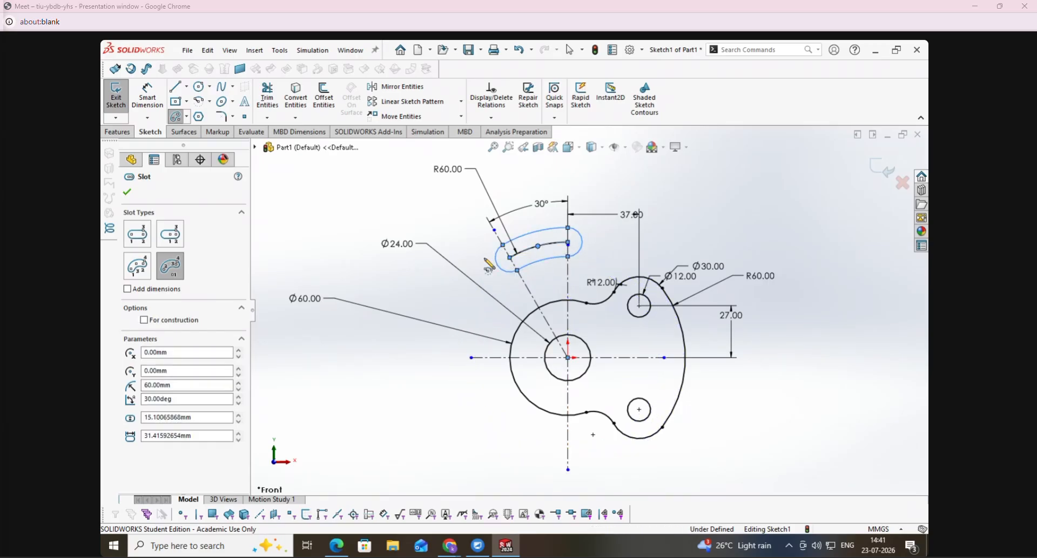
- Dimension the arc slot's rounded end as a 10 mm radius
{"action": "left_click", "coordinate": [140, 96]}
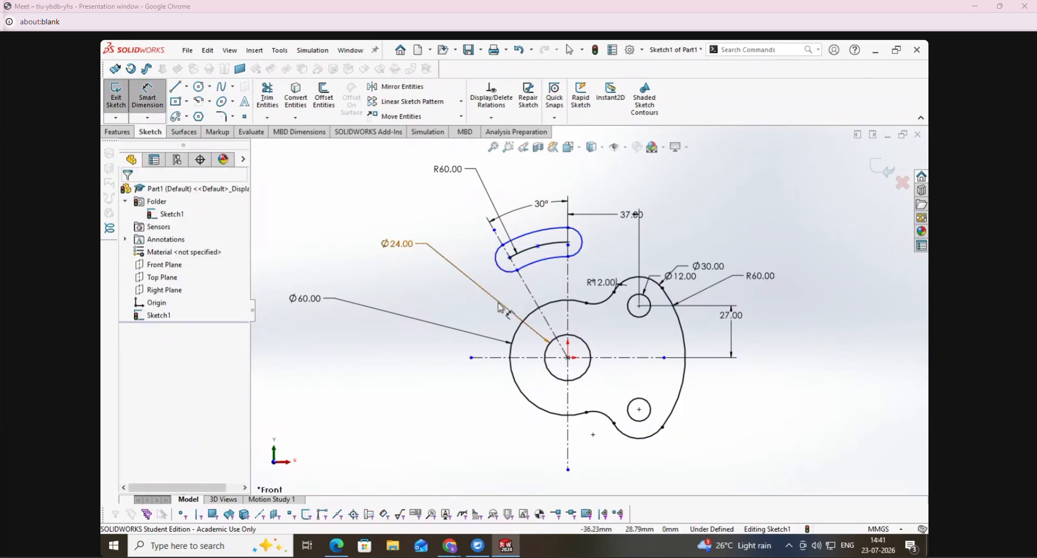
{"action": "left_click", "coordinate": [498, 265]}
{"action": "left_click", "coordinate": [405, 204]}
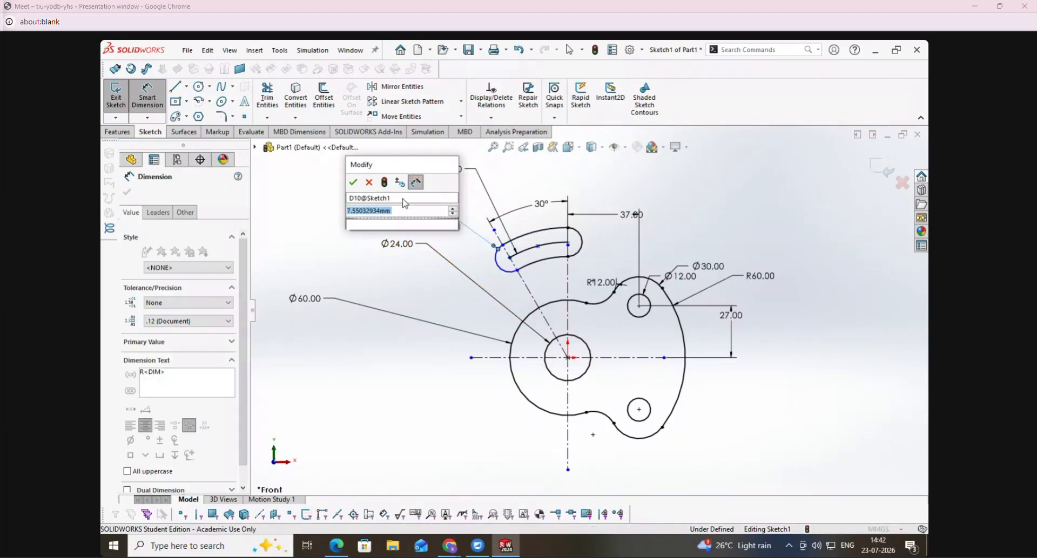
{"action": "type", "text": "10"}
{"action": "key", "text": "Return"}
{"action": "left_click", "coordinate": [772, 197]}
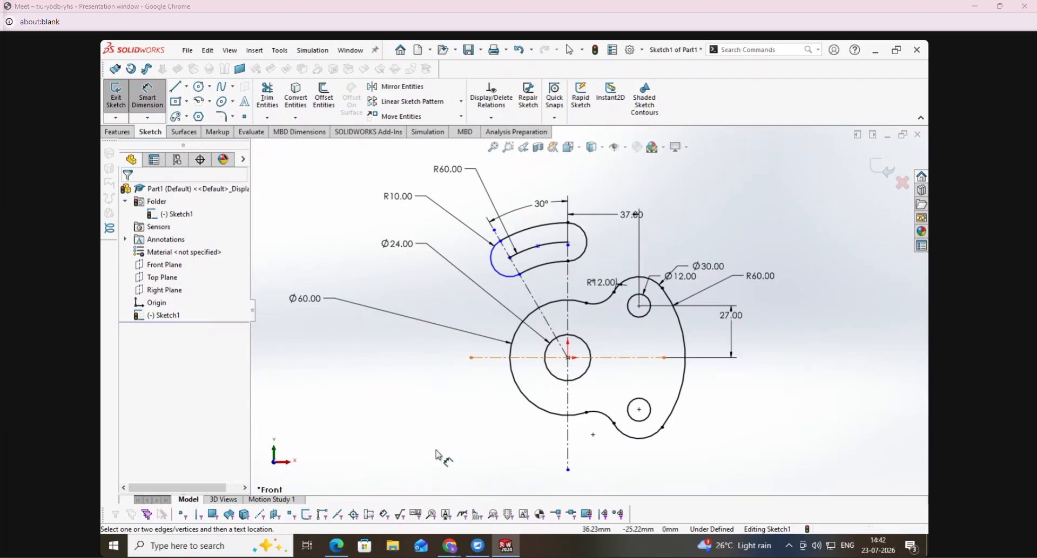
- Check the Housing PDF, and offset the slot's 60 mm arc 14 mm both ways with arc end caps, making the base arc construction geometry
{"action": "left_click", "coordinate": [338, 546]}
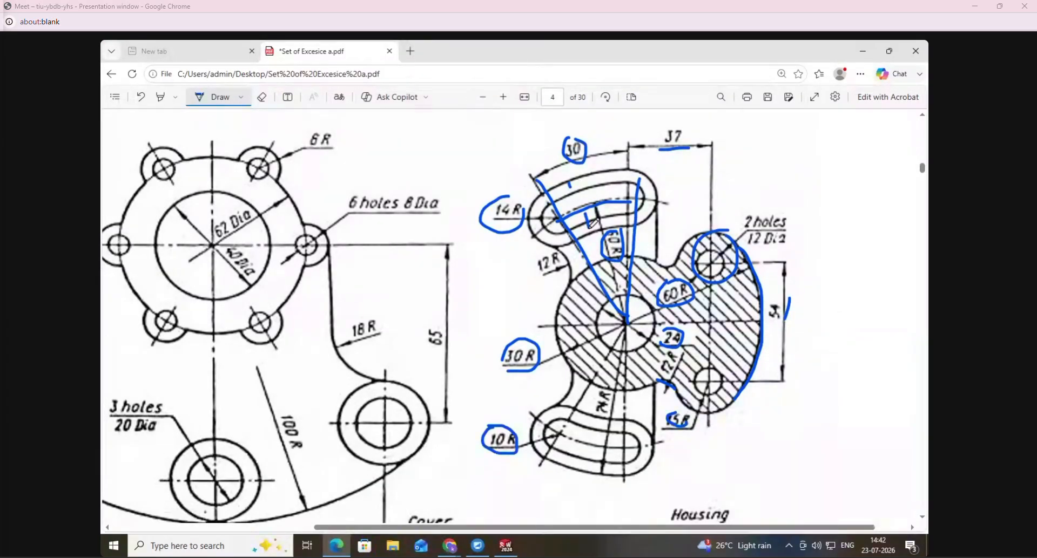
{"action": "left_click", "coordinate": [506, 546]}
{"action": "left_click", "coordinate": [324, 94]}
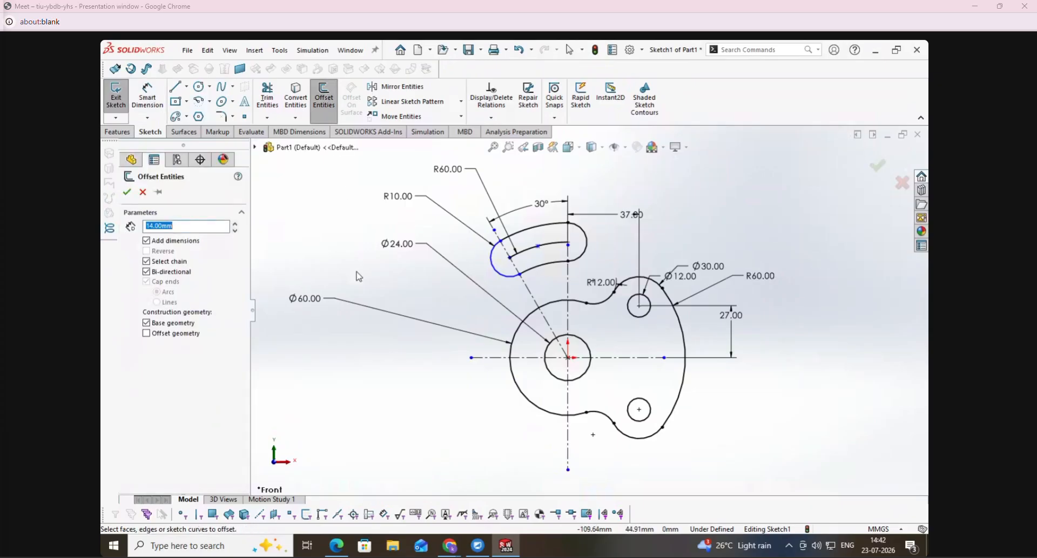
{"action": "left_click", "coordinate": [498, 247]}
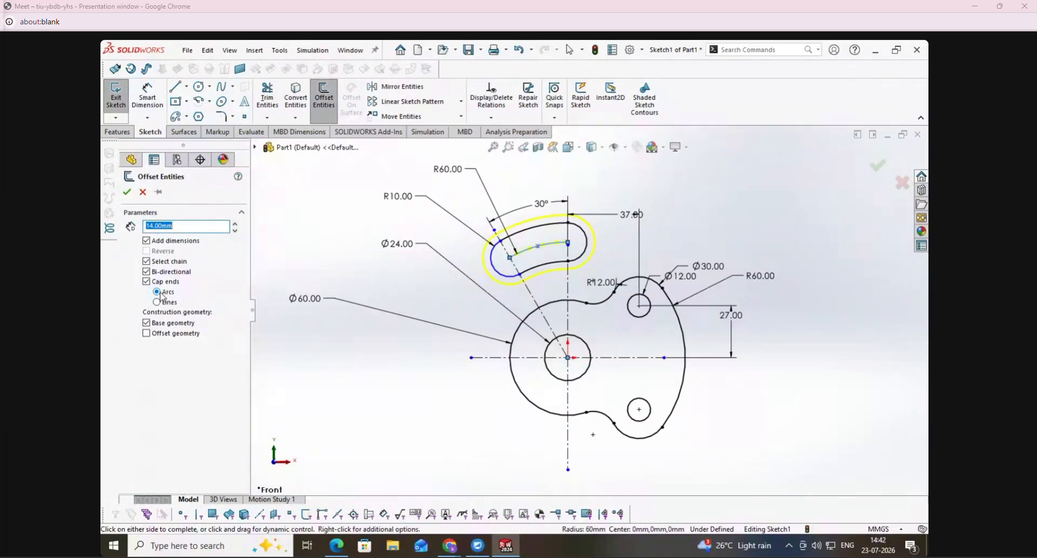
{"action": "left_click", "coordinate": [132, 193]}
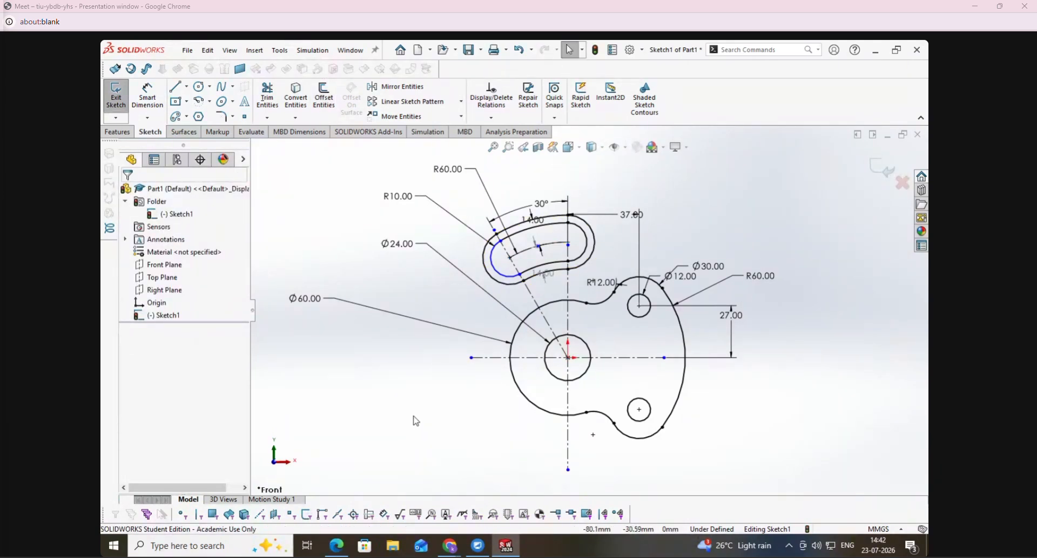
- Sketch a perimeter circle tangent to the outer slot's lower left end and the Ø60 outline, about 10.6 mm in radius
{"action": "left_click", "coordinate": [199, 87]}
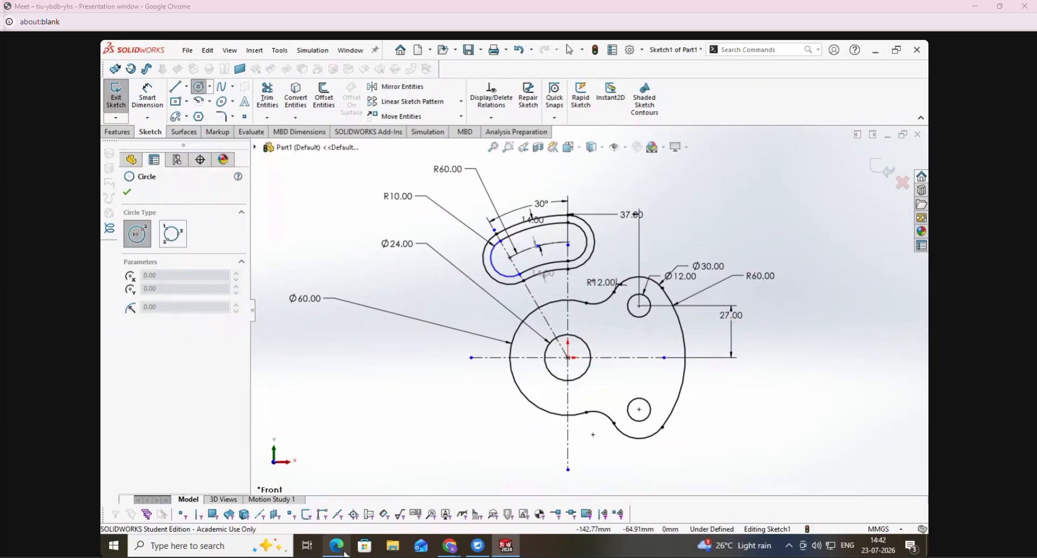
{"action": "left_click", "coordinate": [341, 548]}
{"action": "left_click", "coordinate": [344, 548]}
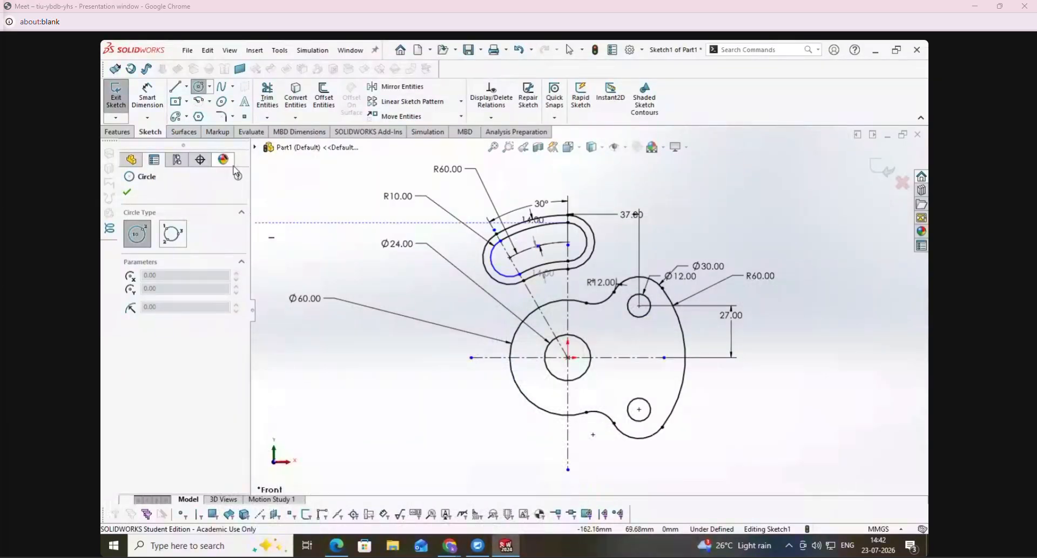
{"action": "left_click", "coordinate": [173, 235]}
{"action": "scroll", "coordinate": [562, 316], "scroll_direction": "down", "scroll_amount": 5}
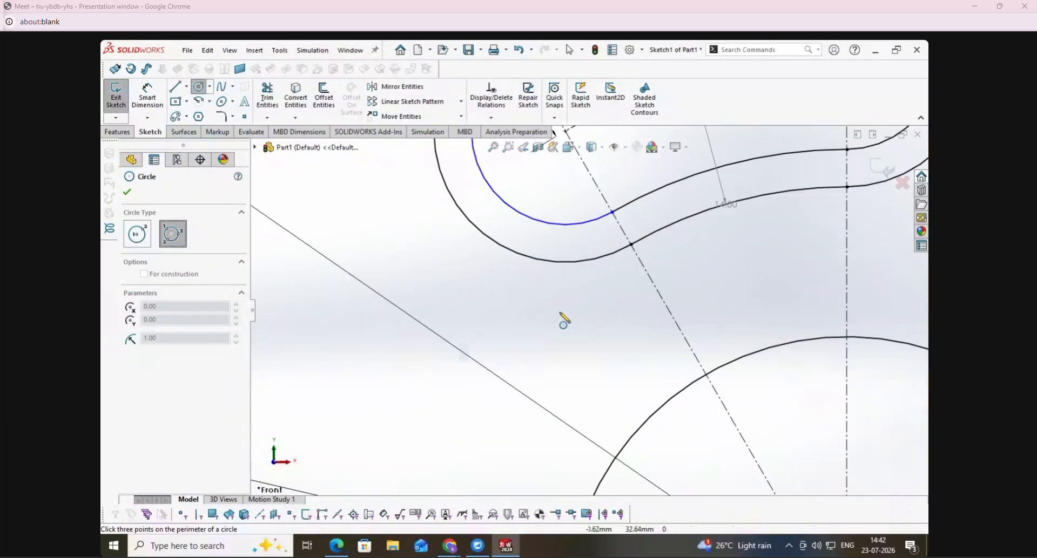
{"action": "left_click", "coordinate": [553, 263]}
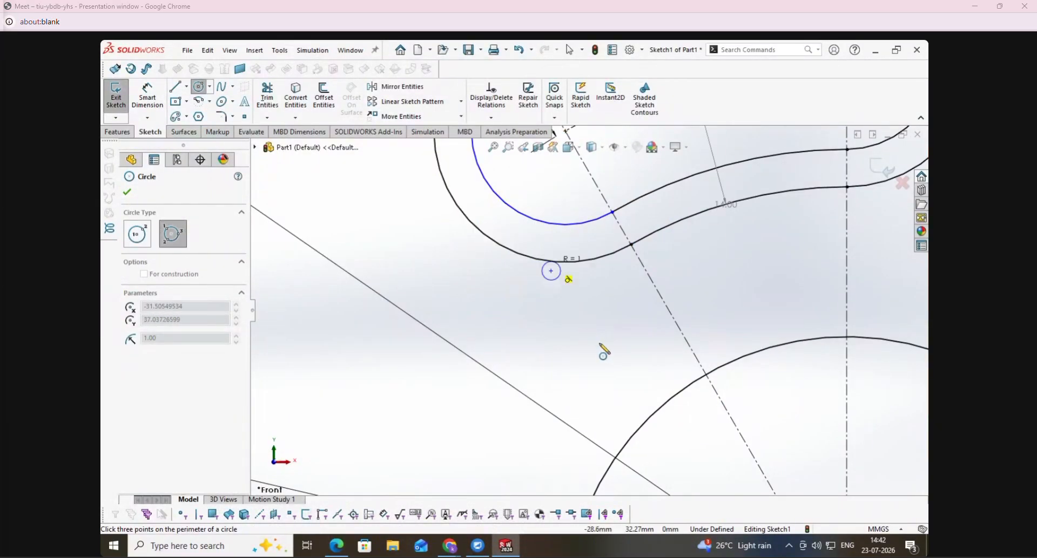
{"action": "left_click", "coordinate": [662, 411]}
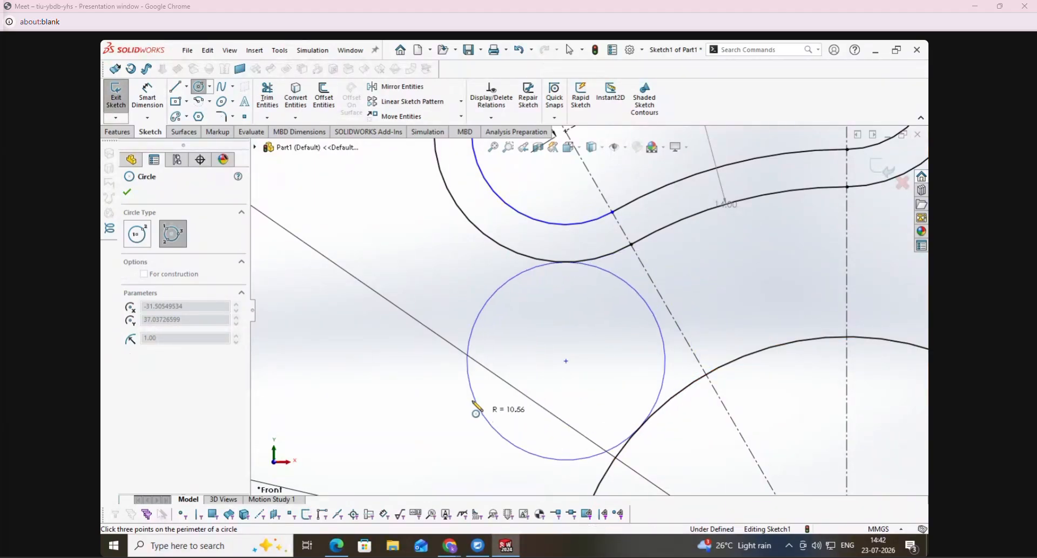
{"action": "left_click", "coordinate": [486, 413]}
- Trim away the outer part of the tangent circle, leaving the concave arc between the slot outline and the Ø60 outline
{"action": "left_click", "coordinate": [271, 97]}
{"action": "left_click_drag", "start_coordinate": [504, 331], "coordinate": [415, 272]}
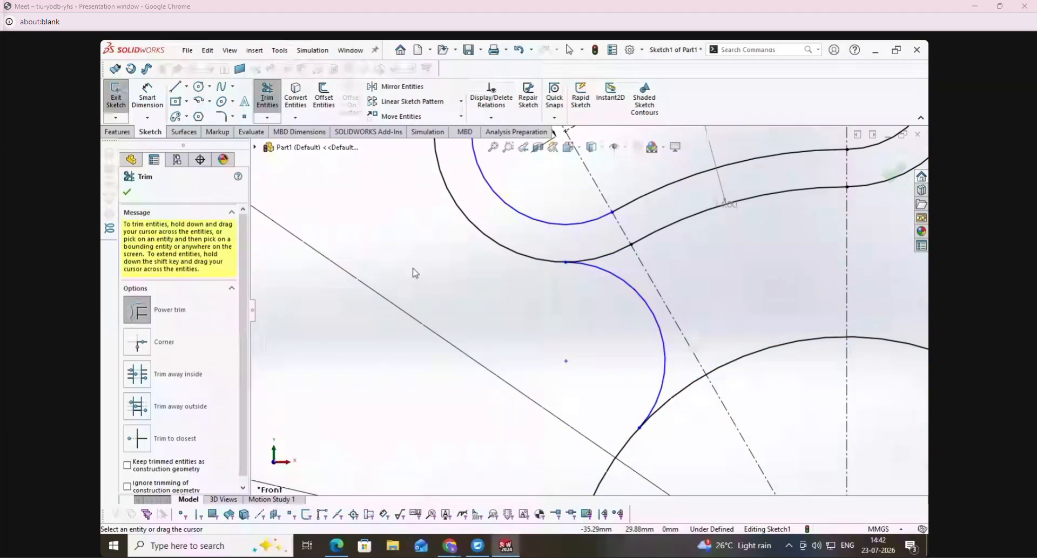
{"action": "left_click", "coordinate": [119, 98]}
{"action": "right_click", "coordinate": [162, 316]}
{"action": "left_click", "coordinate": [177, 278]}
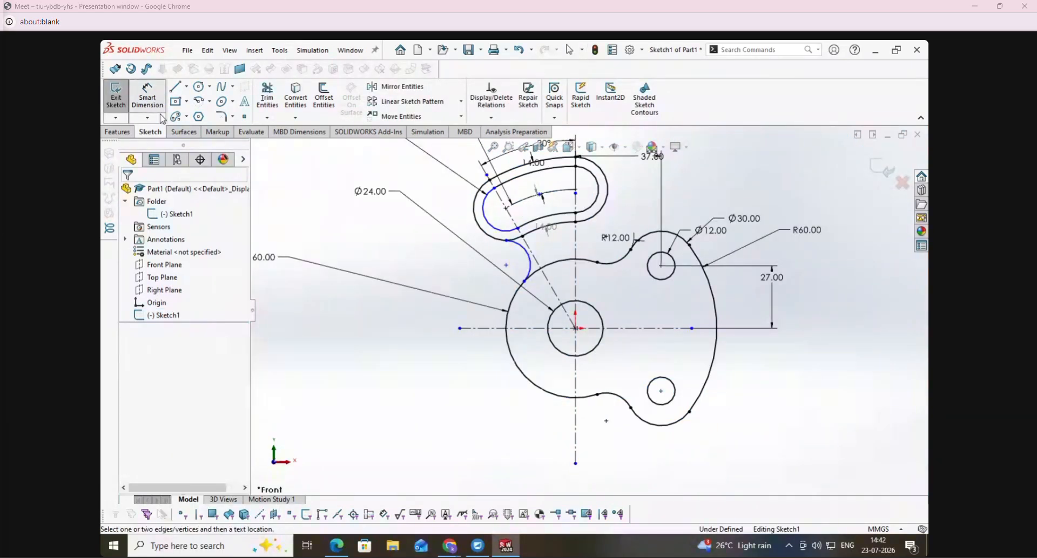
- Dimension the concave tangent arc's radius as 12 mm
{"action": "left_click", "coordinate": [529, 269]}
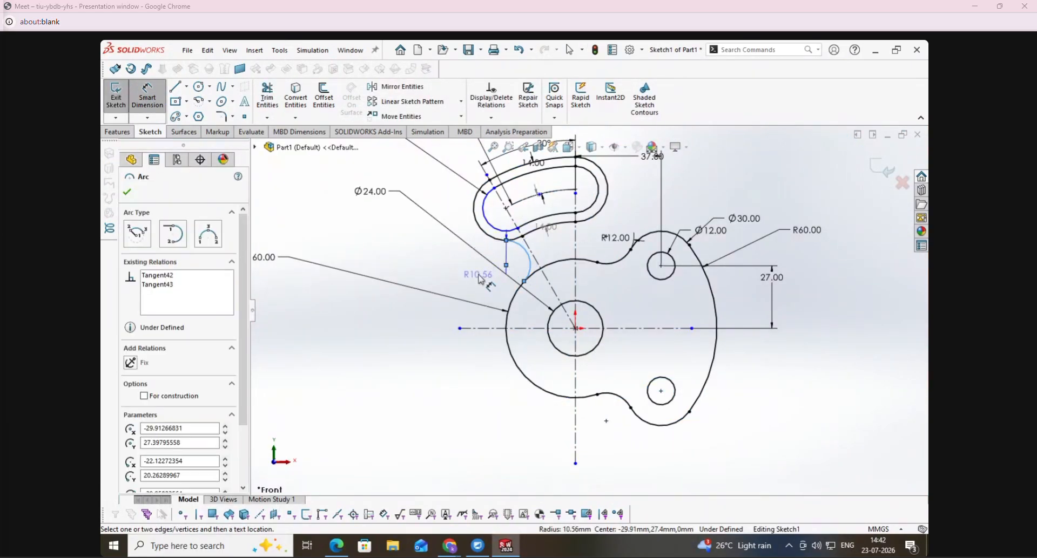
{"action": "left_click", "coordinate": [474, 284]}
{"action": "type", "text": "12"}
{"action": "key", "text": "Return"}
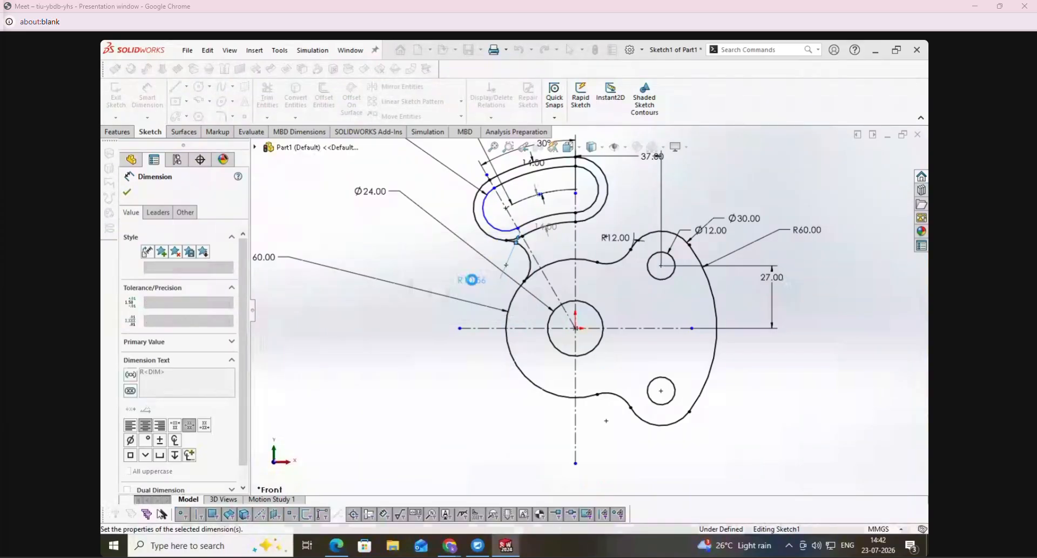
- Draw a vertical line from the concave arc beside the upper hole lobe up to the outer slot's right end
{"action": "left_click", "coordinate": [176, 87]}
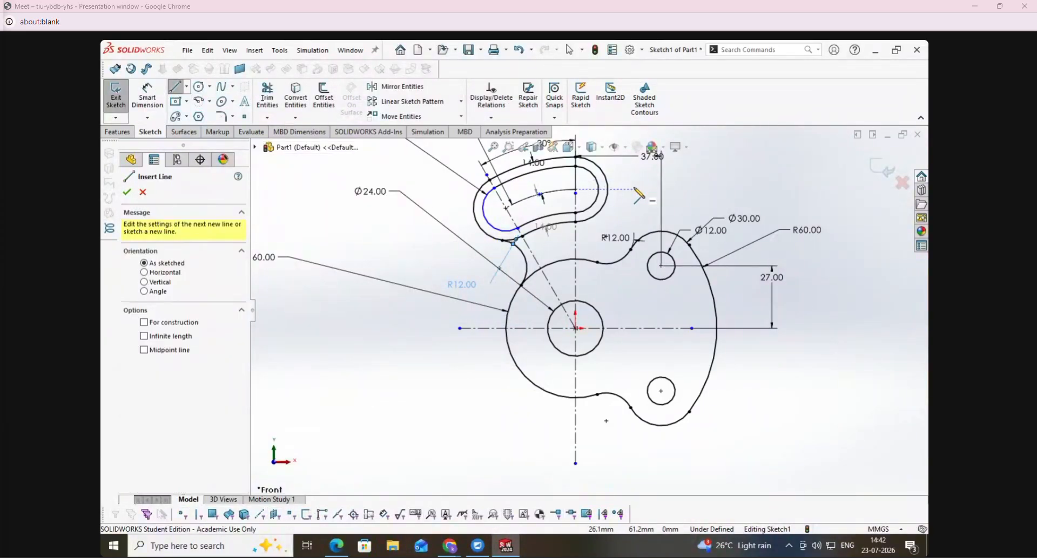
{"action": "left_click", "coordinate": [608, 263]}
{"action": "left_click", "coordinate": [608, 190]}
{"action": "key", "text": "Escape"}
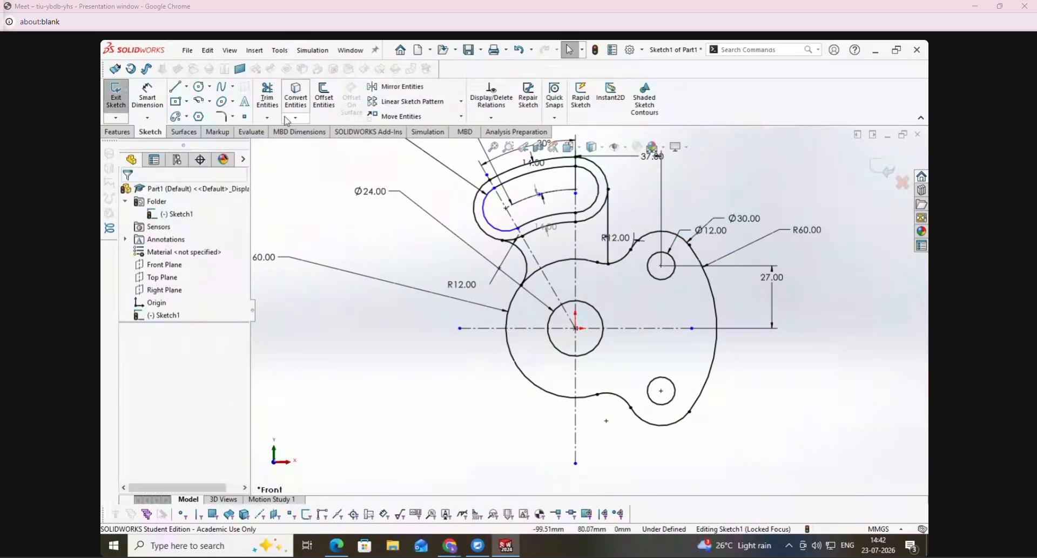
- Mirror the upper slot, its outer outline and connecting geometry about the horizontal centerline, and close the sketch
{"action": "left_click", "coordinate": [399, 87]}
{"action": "left_click_drag", "start_coordinate": [432, 157], "coordinate": [640, 297]}
{"action": "left_click", "coordinate": [177, 408]}
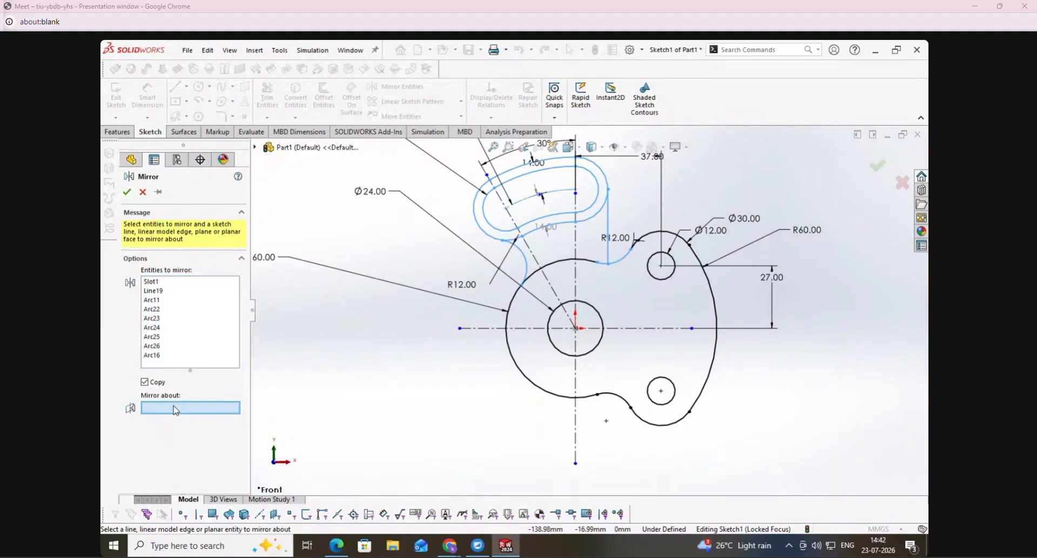
{"action": "left_click", "coordinate": [475, 329]}
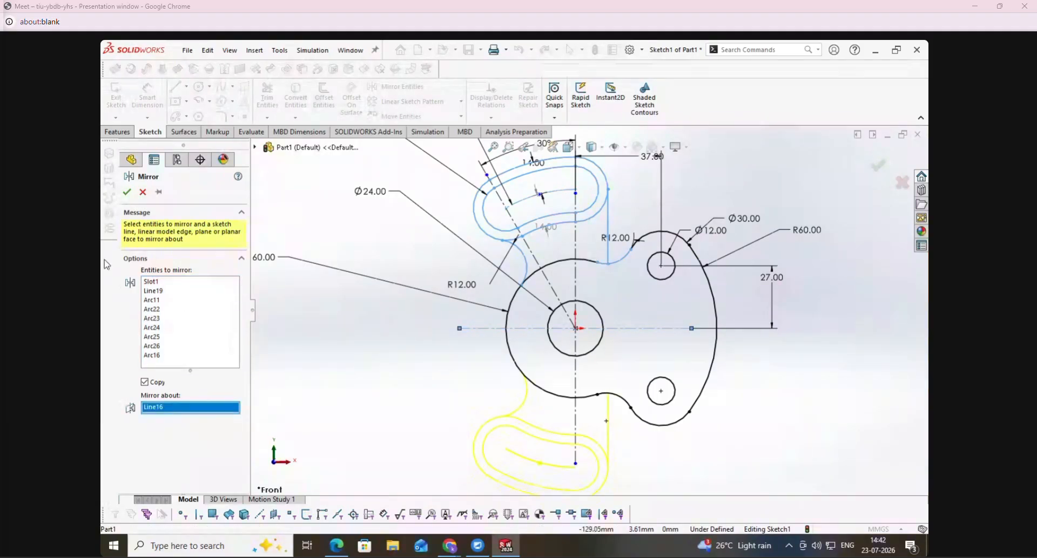
{"action": "left_click", "coordinate": [127, 192]}
{"action": "left_click", "coordinate": [116, 98]}
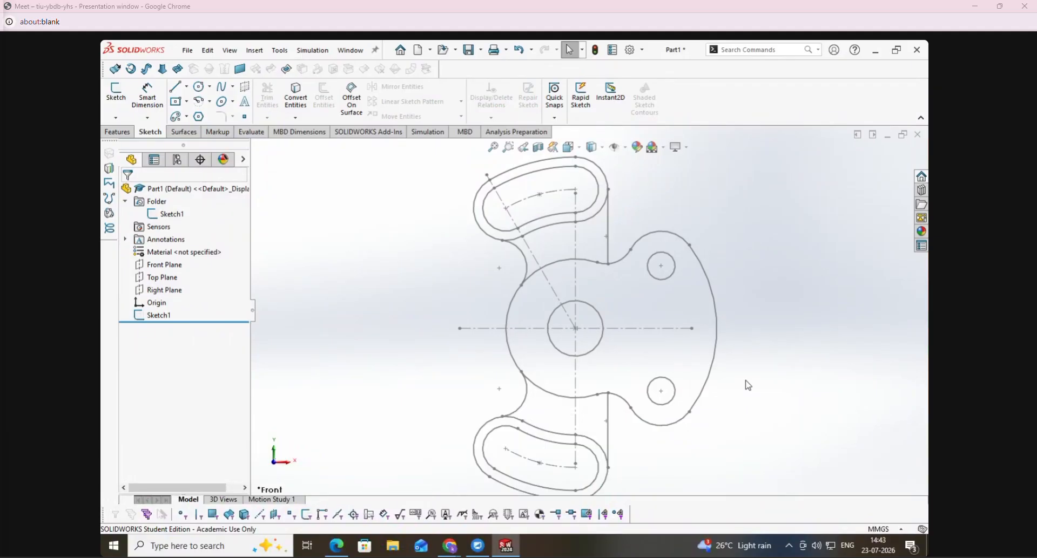
- Delete the completed Housing sketch from the part
{"action": "right_click", "coordinate": [174, 319]}
{"action": "left_click", "coordinate": [219, 388]}
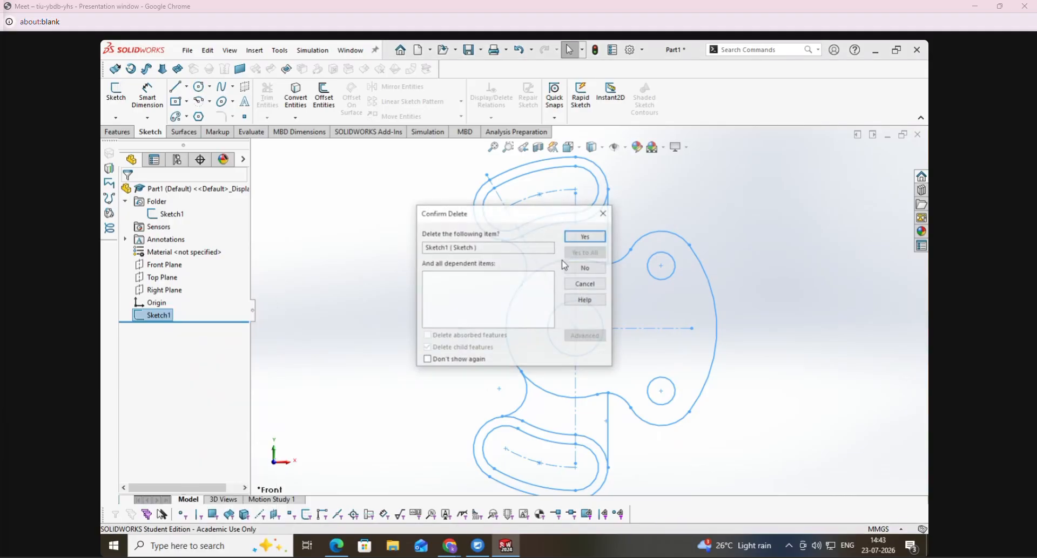
{"action": "left_click", "coordinate": [585, 238]}
- Switch to the exercise PDF in the browser and browse to page 5 with the Cover and Support drawings
{"action": "mouse_move", "coordinate": [441, 551]}
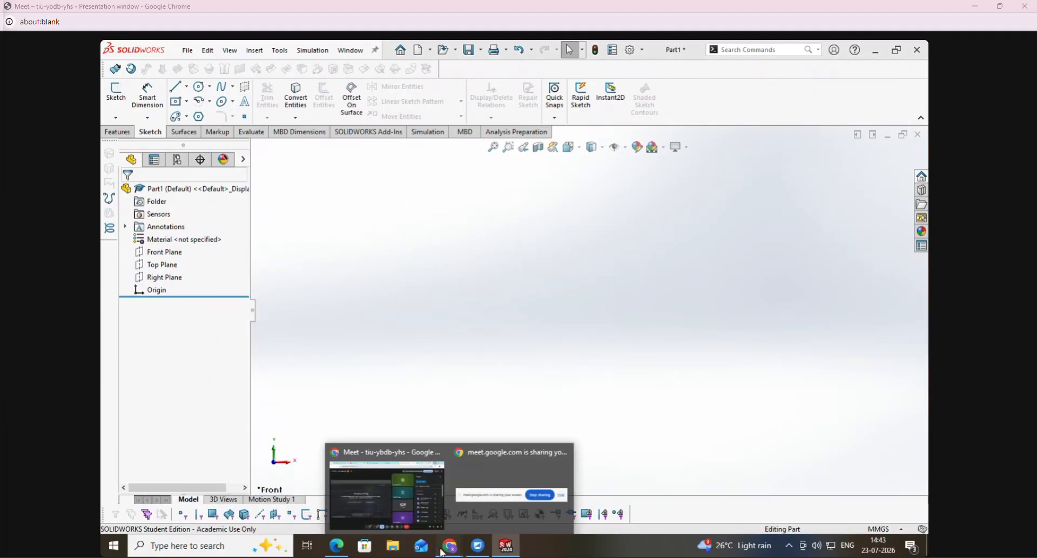
{"action": "left_click", "coordinate": [336, 547]}
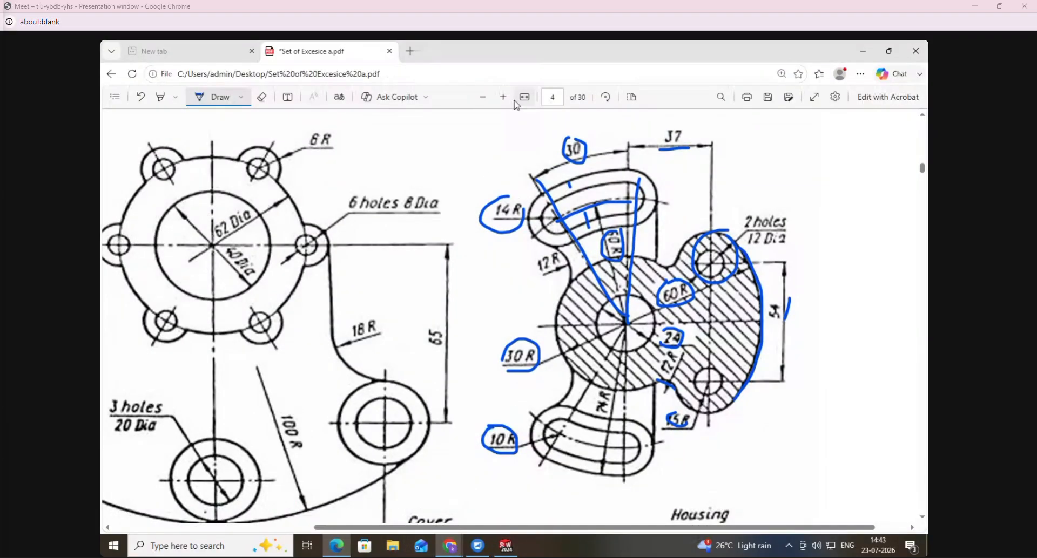
{"action": "left_click", "coordinate": [482, 97]}
{"action": "scroll", "coordinate": [372, 332], "scroll_direction": "up", "scroll_amount": 3}
{"action": "left_click_drag", "start_coordinate": [368, 336], "coordinate": [532, 230]}
{"action": "left_click_drag", "start_coordinate": [372, 320], "coordinate": [377, 333]}
{"action": "scroll", "coordinate": [456, 376], "scroll_direction": "down", "scroll_amount": 15}
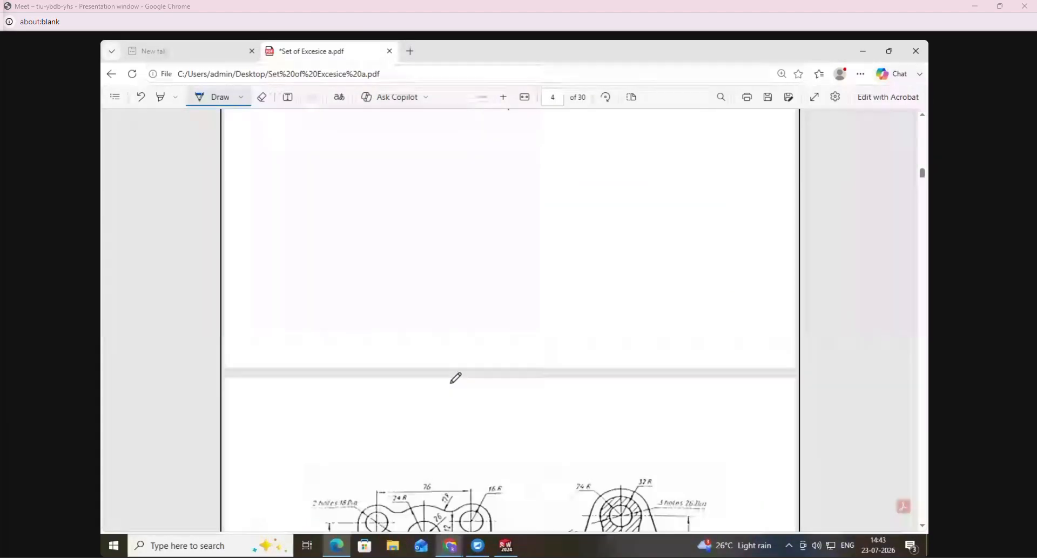
{"action": "scroll", "coordinate": [450, 374], "scroll_direction": "up", "scroll_amount": 3}
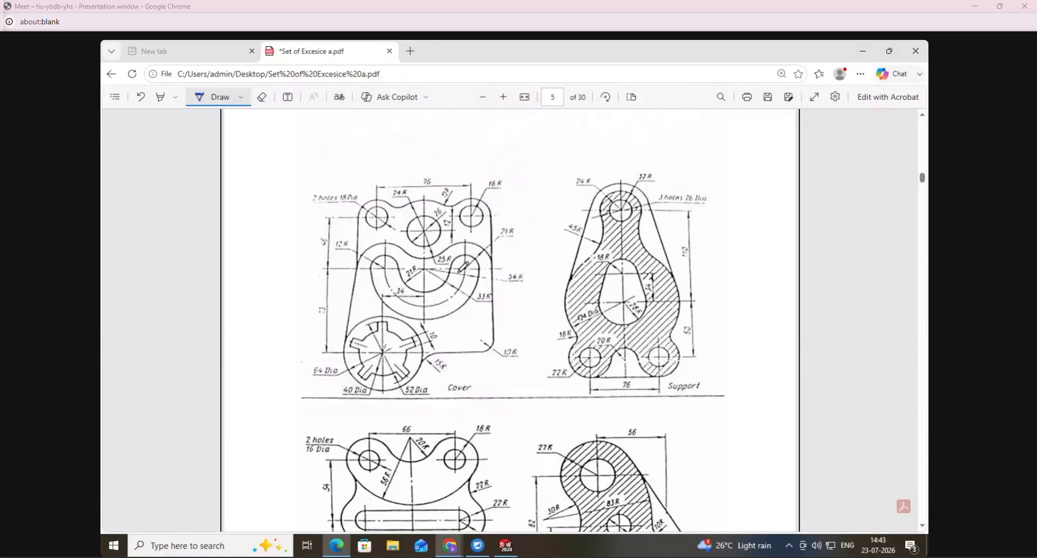
- Number the four exercise drawings on page 5 as 1, 2, 3 and 4 in handwritten ink
{"action": "left_click", "coordinate": [483, 97]}
{"action": "left_click", "coordinate": [483, 98]}
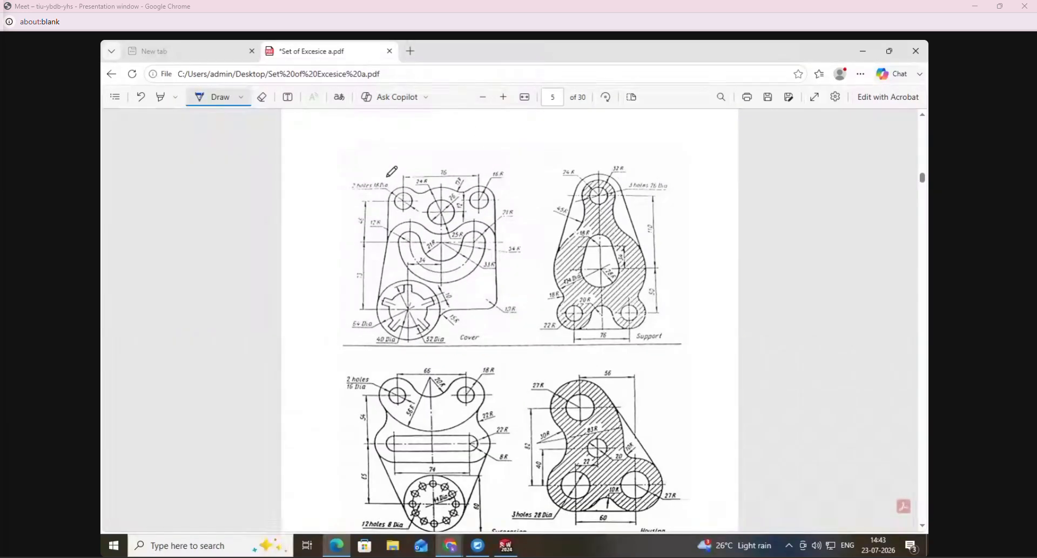
{"action": "scroll", "coordinate": [388, 174], "scroll_direction": "down", "scroll_amount": 1}
{"action": "scroll", "coordinate": [365, 170], "scroll_direction": "up", "scroll_amount": 1}
{"action": "mouse_move", "coordinate": [355, 147]}
{"action": "left_mouse_down"}
{"action": "mouse_move", "coordinate": [368, 134]}
{"action": "mouse_move", "coordinate": [384, 159]}
{"action": "left_mouse_up"}
{"action": "left_click_drag", "start_coordinate": [656, 142], "coordinate": [678, 157]}
{"action": "left_click_drag", "start_coordinate": [313, 397], "coordinate": [317, 431]}
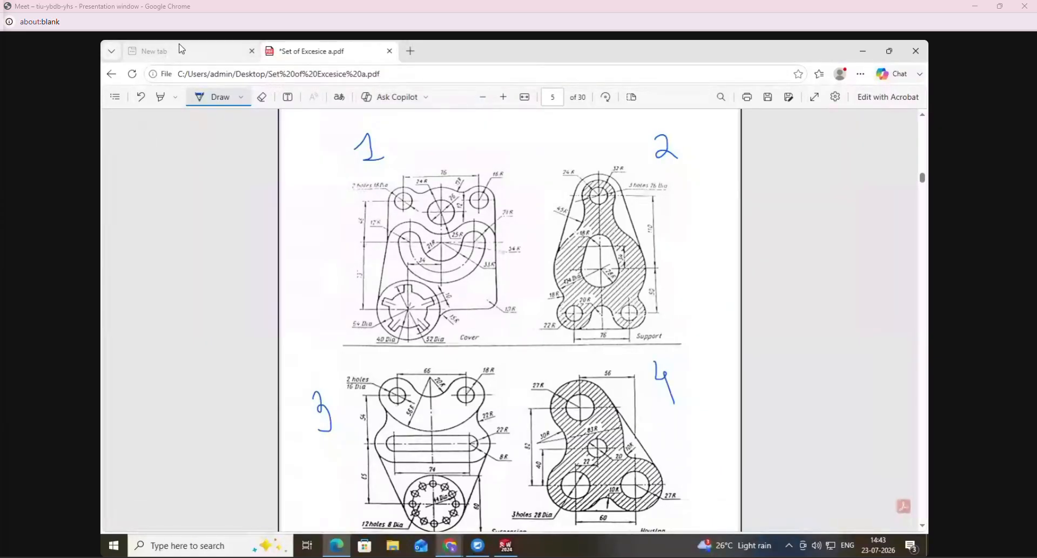
- Erase the handwritten 1 beside the Cover drawing and underline its 64, 40 and 52 Dia dimensions in ink
{"action": "left_click", "coordinate": [265, 96]}
{"action": "scroll", "coordinate": [503, 97], "scroll_direction": "up", "scroll_amount": 5, "text": "ctrl"}
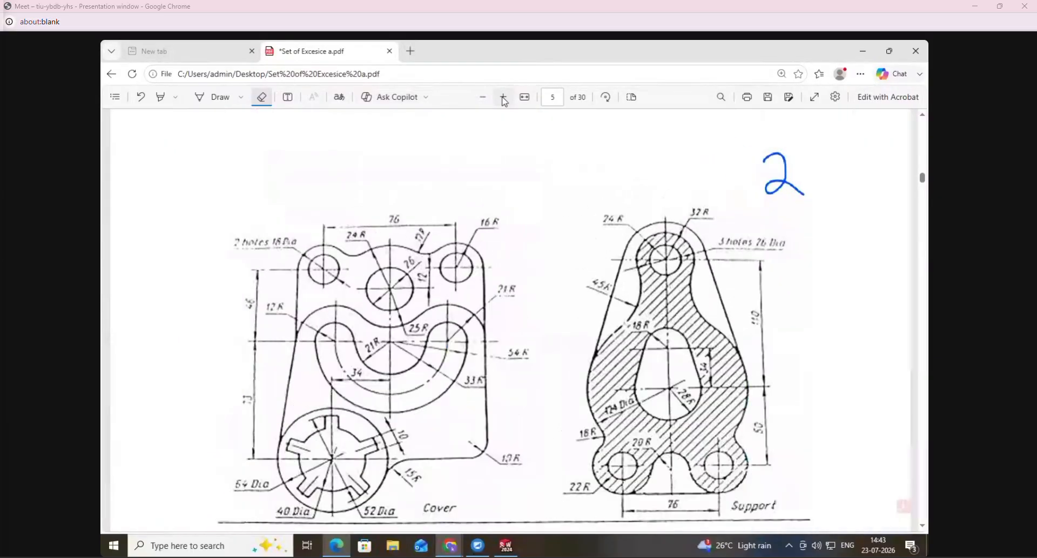
{"action": "left_click", "coordinate": [503, 97]}
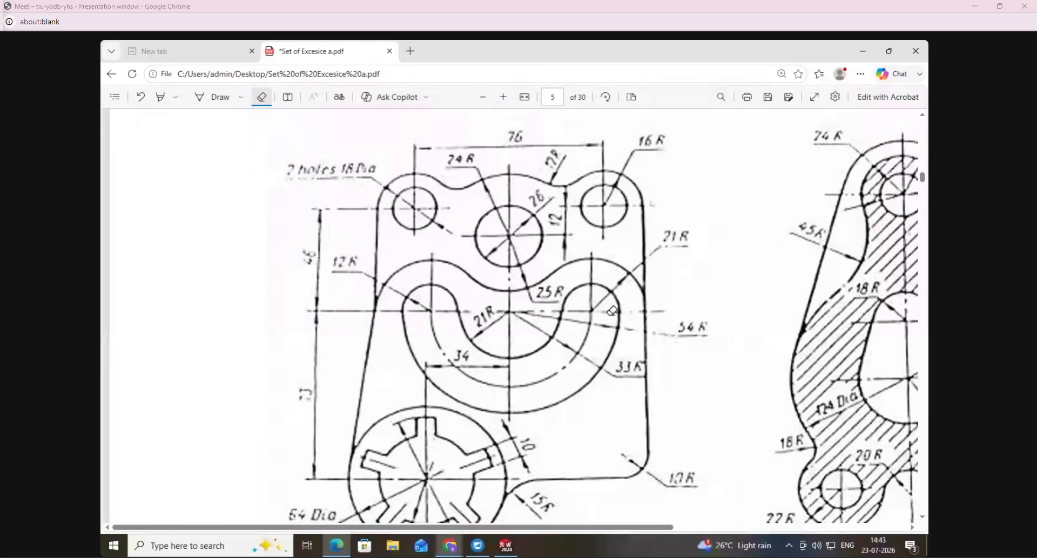
{"action": "scroll", "coordinate": [613, 309], "scroll_direction": "down", "scroll_amount": 1}
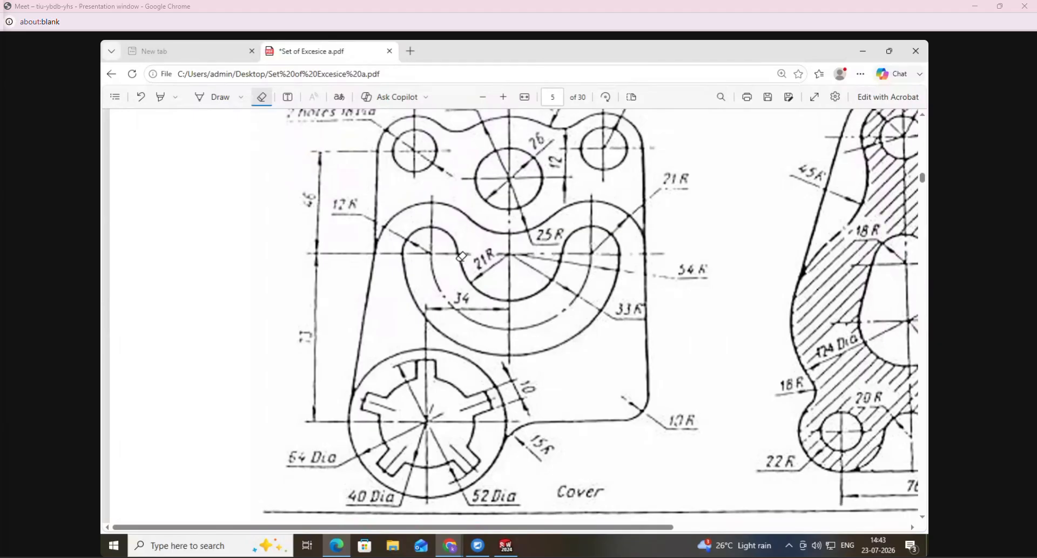
{"action": "left_click", "coordinate": [236, 99]}
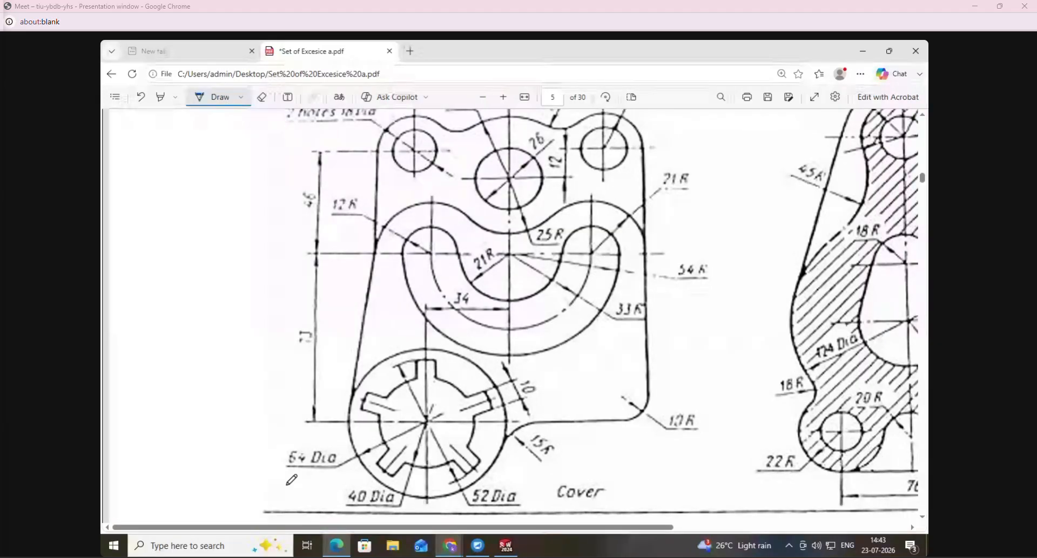
- Switch to SolidWorks, start a sketch on the Front Plane and draw three concentric circles at the origin, the largest about 104 mm in diameter
{"action": "left_click", "coordinate": [506, 547]}
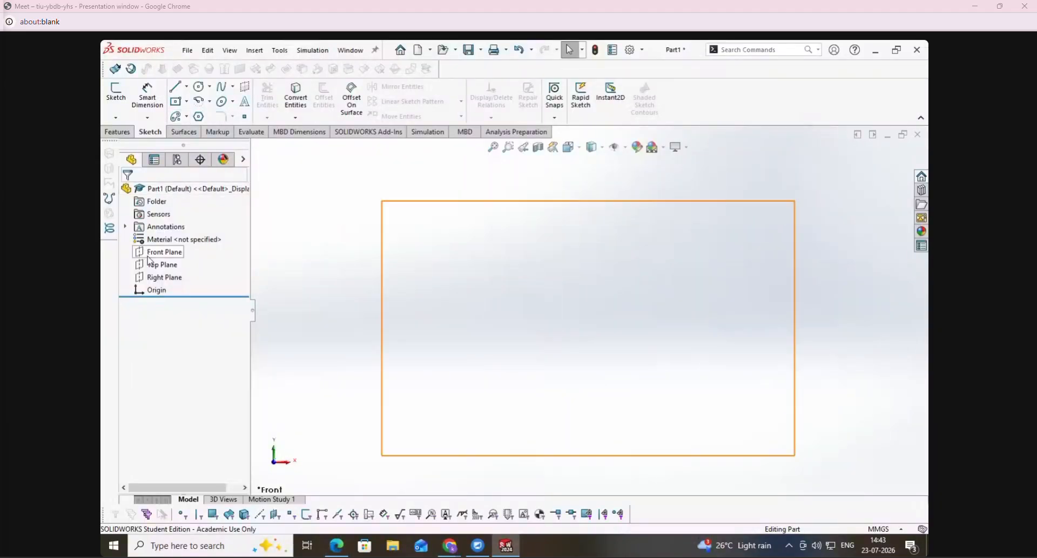
{"action": "left_click", "coordinate": [115, 91]}
{"action": "left_click", "coordinate": [485, 206]}
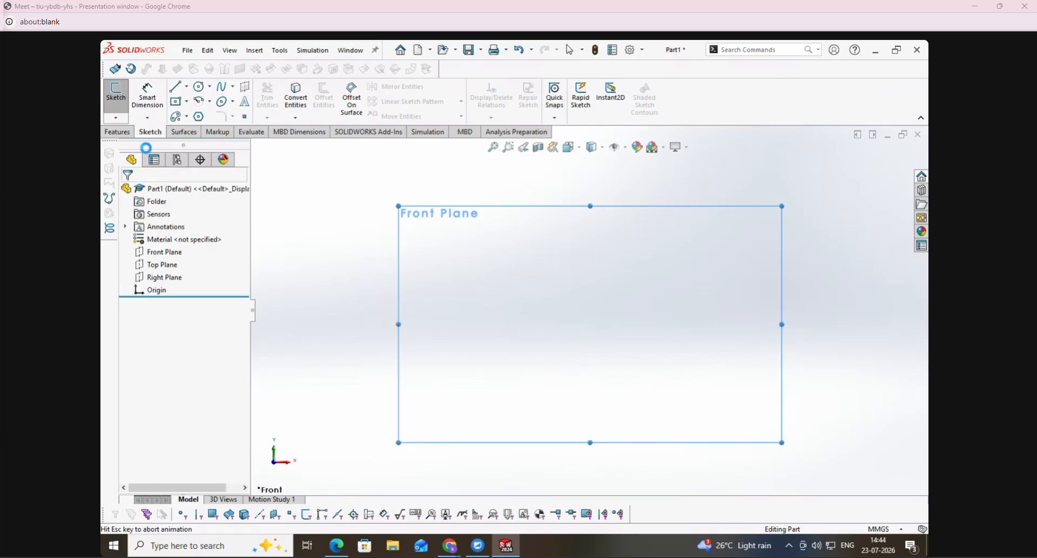
{"action": "left_click", "coordinate": [182, 93]}
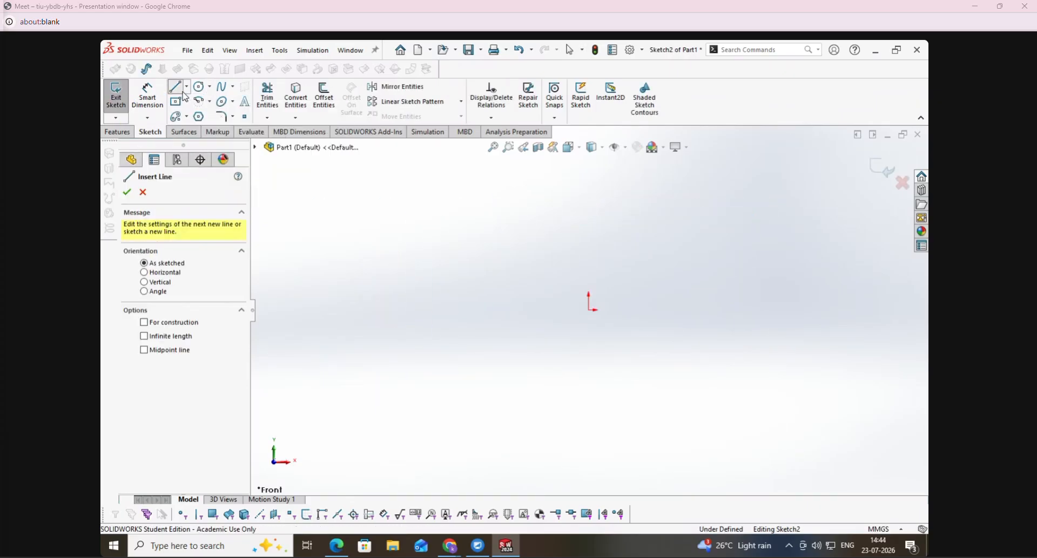
{"action": "left_click", "coordinate": [198, 86]}
{"action": "left_click_drag", "start_coordinate": [589, 311], "coordinate": [635, 379]}
{"action": "left_click_drag", "start_coordinate": [589, 311], "coordinate": [609, 348]}
{"action": "left_click_drag", "start_coordinate": [589, 310], "coordinate": [598, 325]}
- Dimension the outermost circle's diameter as 64 mm
{"action": "left_click", "coordinate": [153, 86]}
{"action": "left_click", "coordinate": [508, 328]}
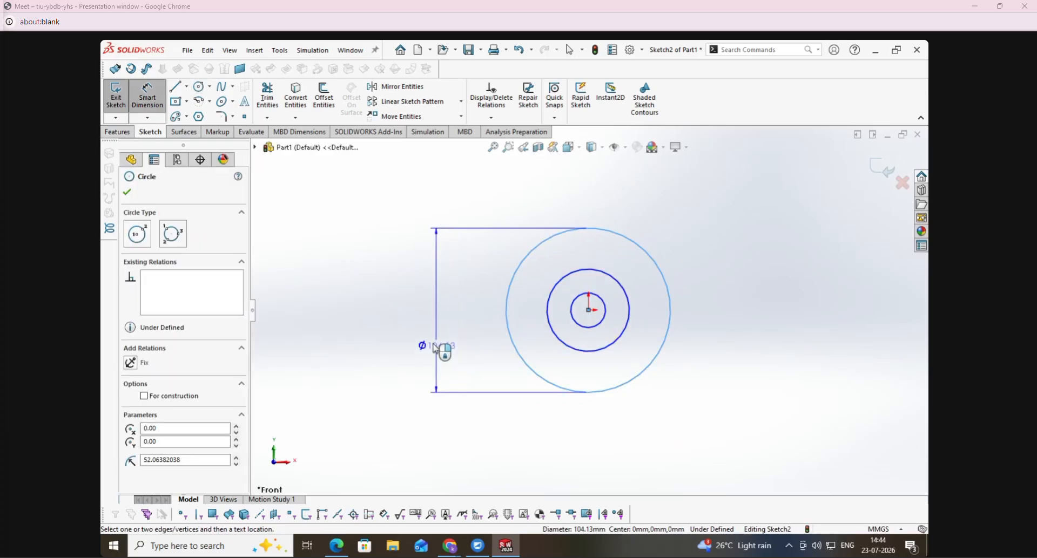
{"action": "left_click", "coordinate": [388, 432]}
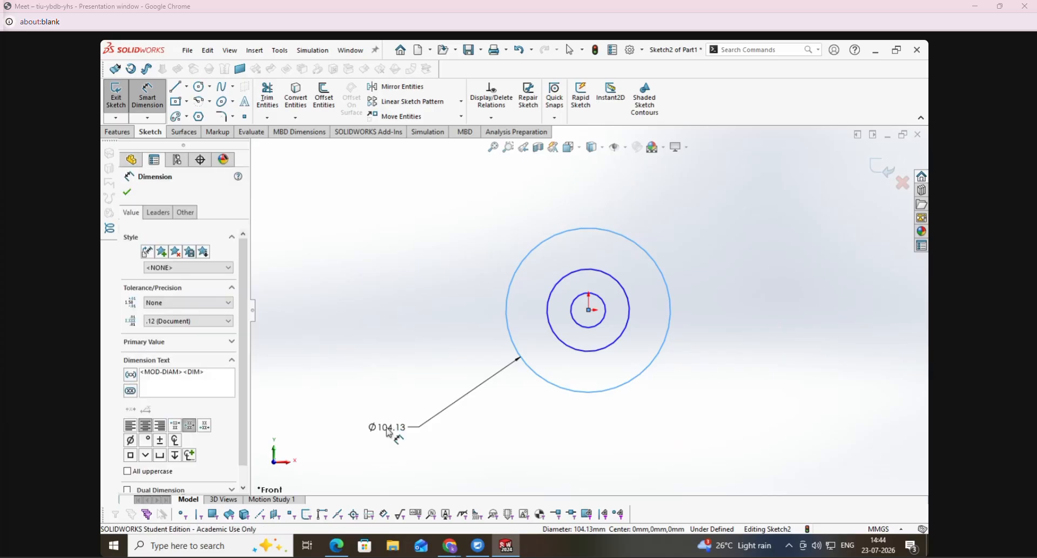
{"action": "type", "text": "64"}
{"action": "key", "text": "Return"}
- Check the diameters in the PDF, and dimension the middle circle as 52 mm and the inner circle as 40 mm
{"action": "left_click", "coordinate": [338, 546]}
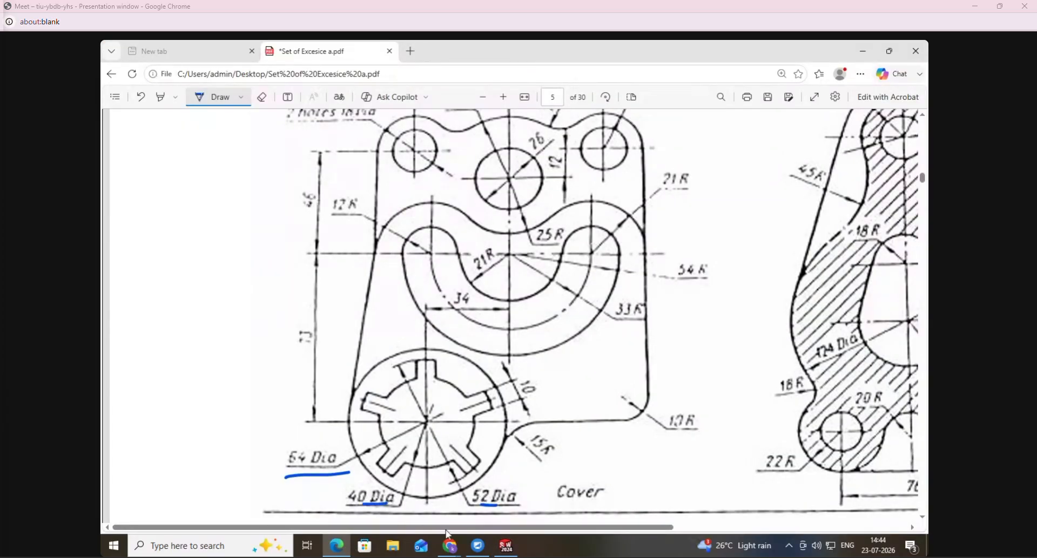
{"action": "left_click", "coordinate": [505, 546]}
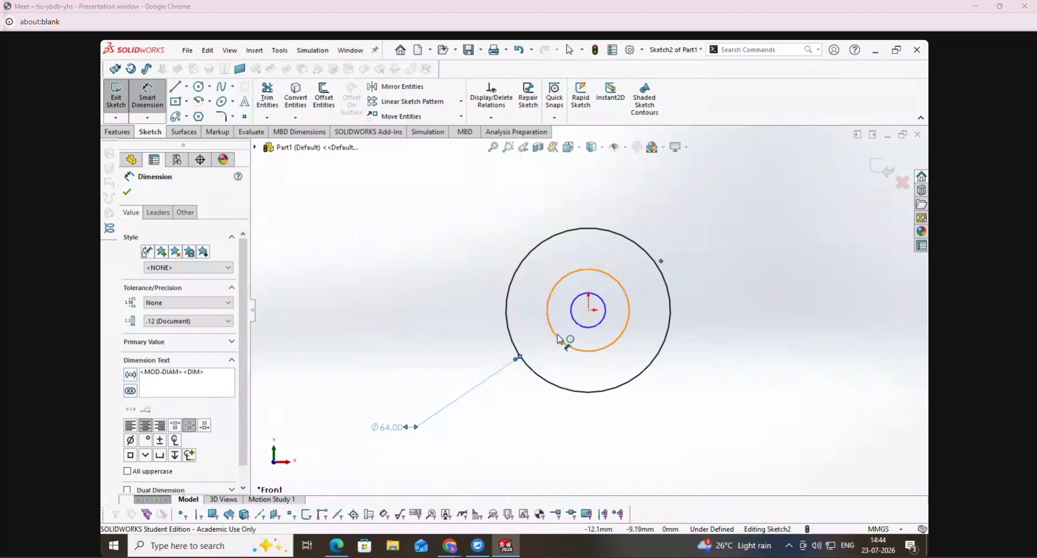
{"action": "left_click", "coordinate": [559, 339]}
{"action": "left_click", "coordinate": [428, 385]}
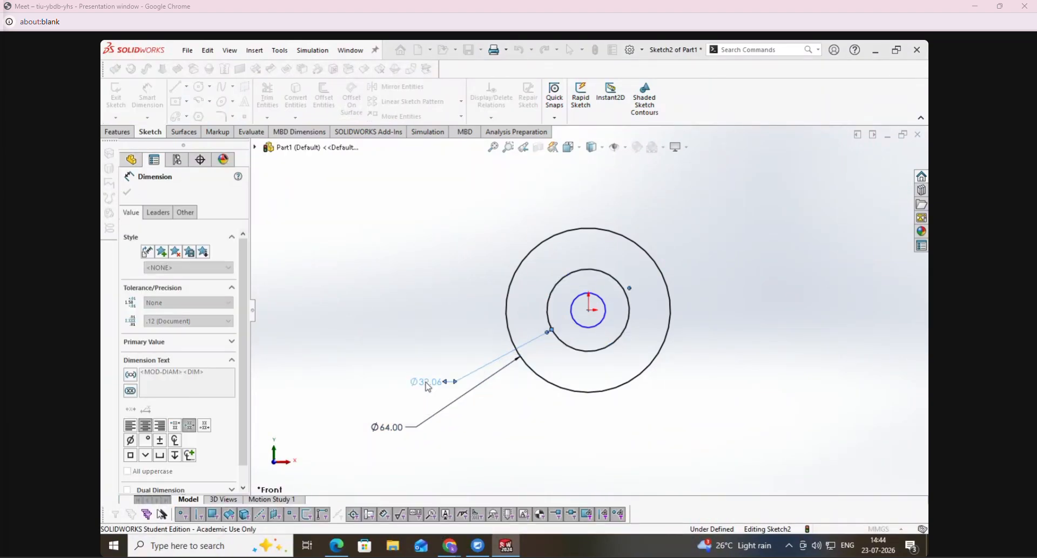
{"action": "type", "text": "52"}
{"action": "key", "text": "Return"}
{"action": "left_click", "coordinate": [589, 328]}
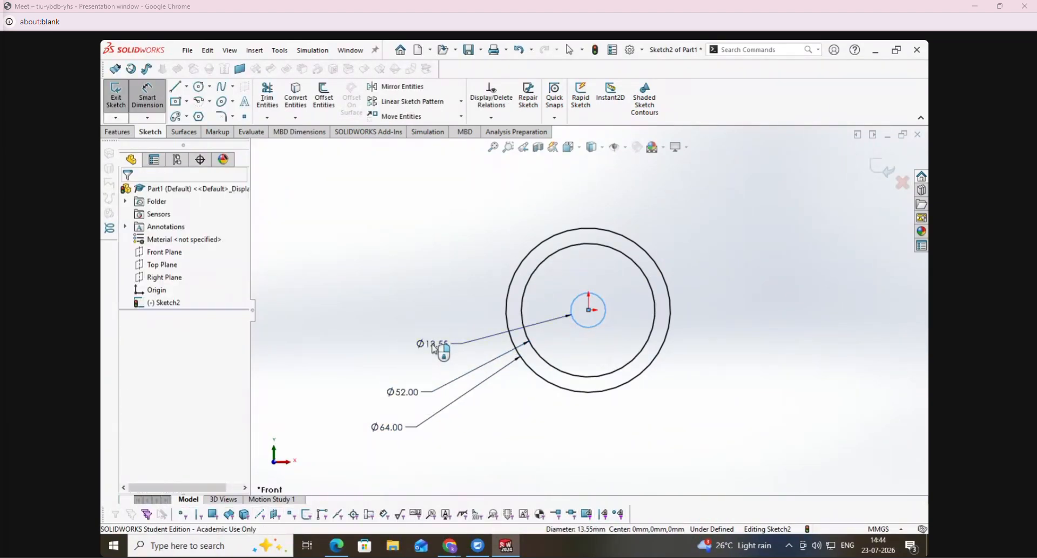
{"action": "left_click", "coordinate": [435, 348]}
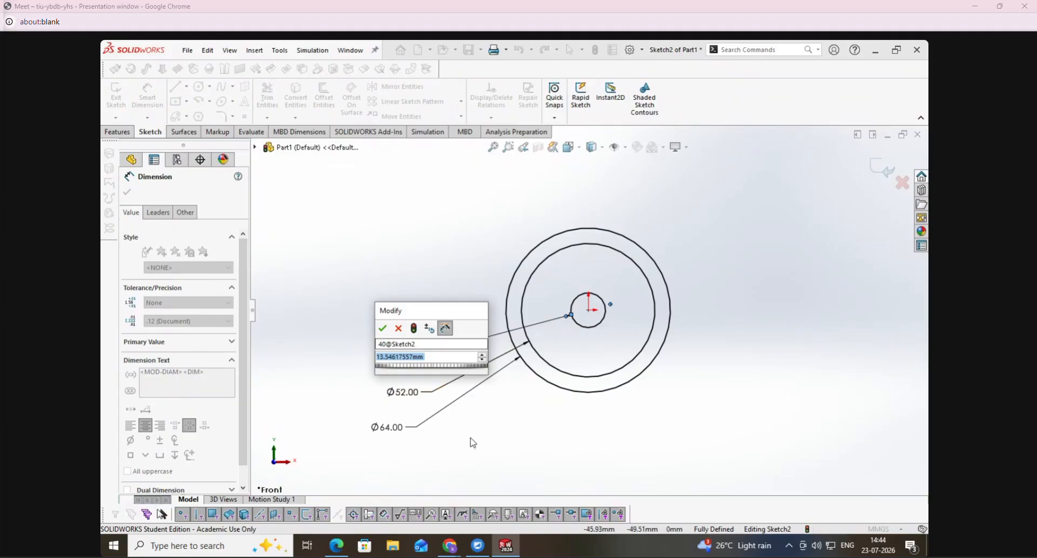
{"action": "type", "text": "40"}
{"action": "key", "text": "Return"}
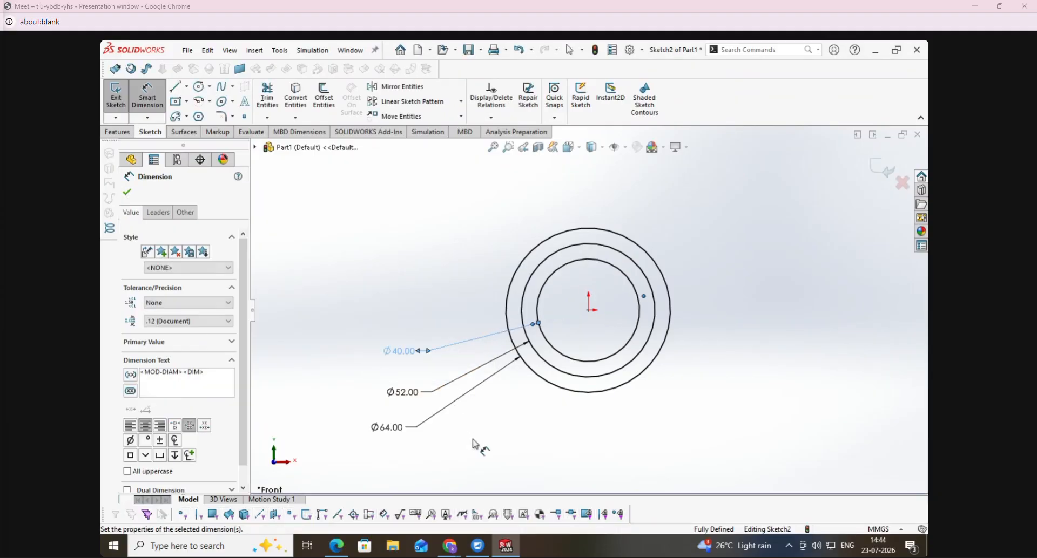
- Switch to the PDF and circle the Cover's 40 Dia, 52 Dia and 10 dimensions and its upper notch in ink
{"action": "left_click", "coordinate": [335, 550]}
{"action": "scroll", "coordinate": [521, 363], "scroll_direction": "down", "scroll_amount": 1}
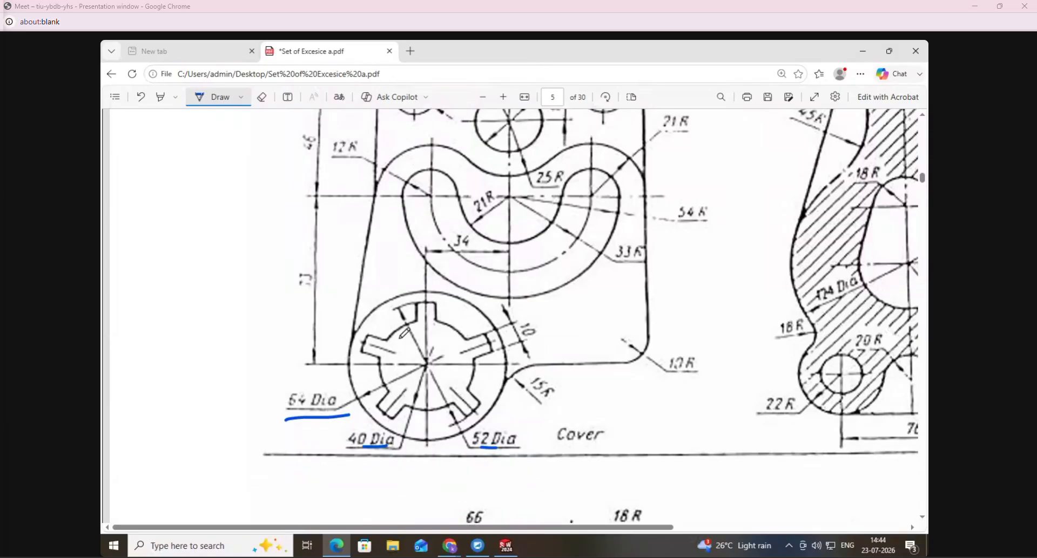
{"action": "mouse_move", "coordinate": [355, 425]}
{"action": "left_mouse_down"}
{"action": "mouse_move", "coordinate": [404, 435]}
{"action": "mouse_move", "coordinate": [378, 448]}
{"action": "left_mouse_up"}
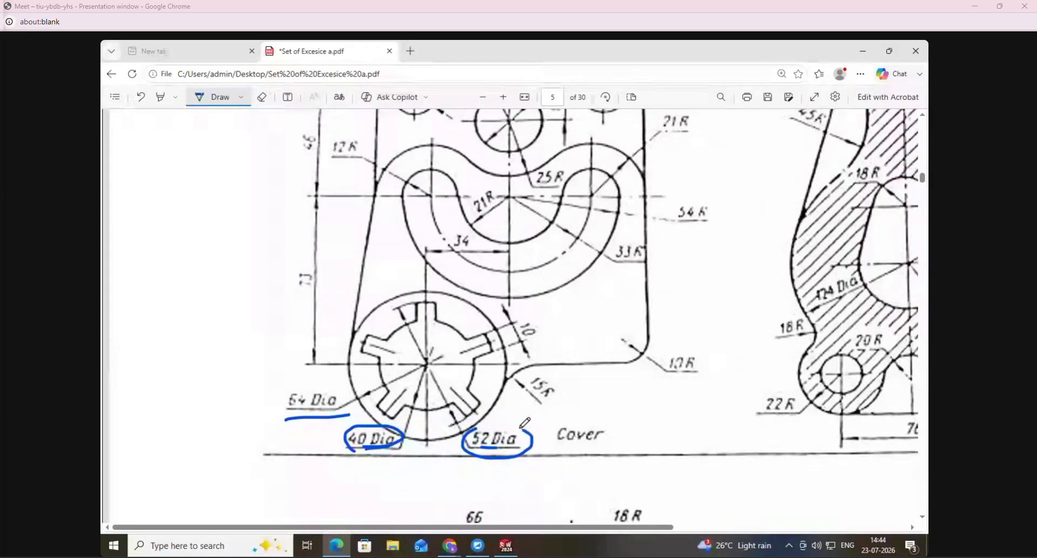
{"action": "left_click_drag", "start_coordinate": [517, 323], "coordinate": [542, 335]}
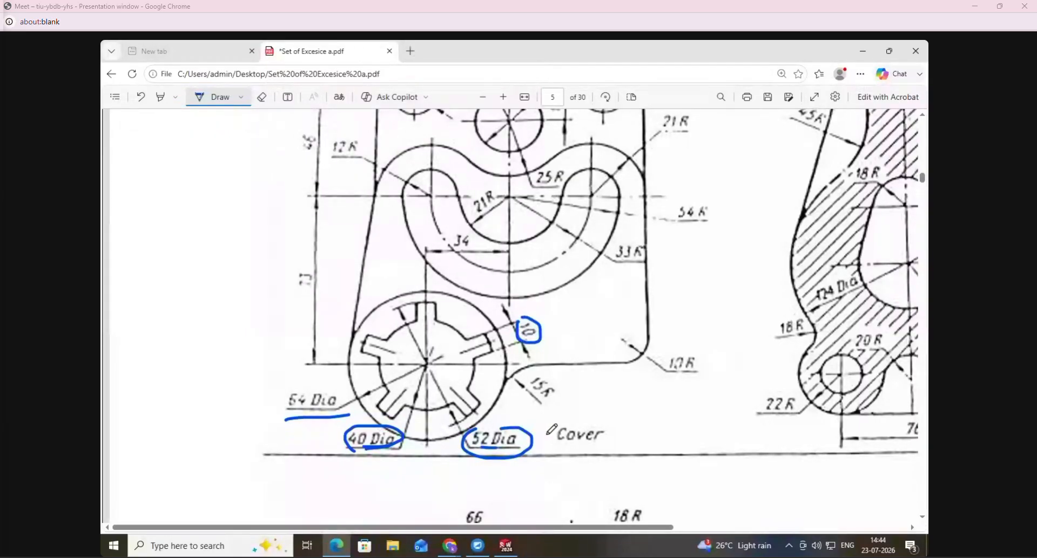
{"action": "left_click_drag", "start_coordinate": [457, 360], "coordinate": [475, 366]}
{"action": "mouse_move", "coordinate": [405, 306]}
{"action": "left_mouse_down"}
{"action": "mouse_move", "coordinate": [448, 323]}
{"action": "mouse_move", "coordinate": [432, 296]}
{"action": "left_mouse_up"}
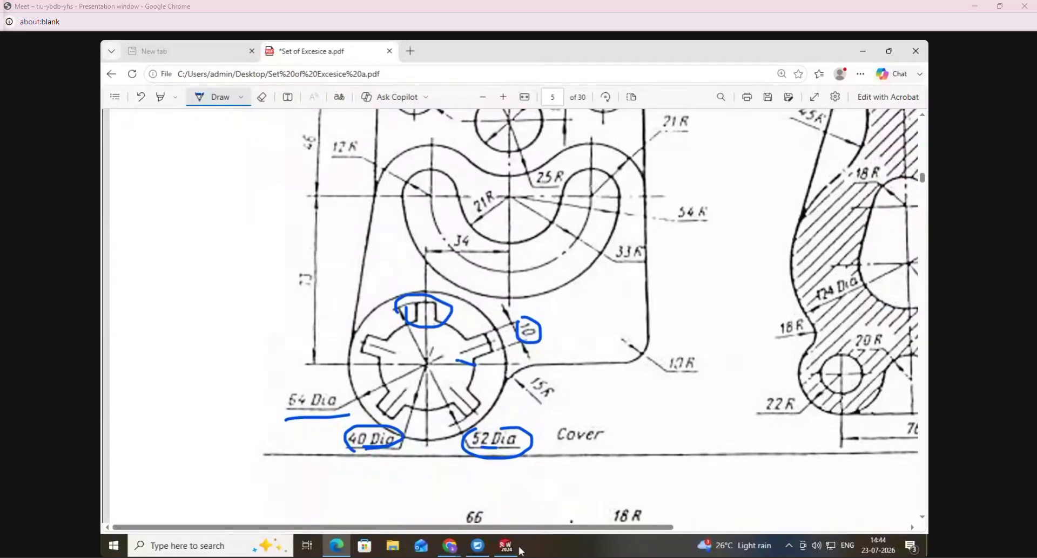
- Sketch a vertical line about 28 mm long upward from the origin in SolidWorks, and recheck the notch's 10 mm width in the PDF
{"action": "left_click", "coordinate": [507, 546]}
{"action": "left_click", "coordinate": [175, 87]}
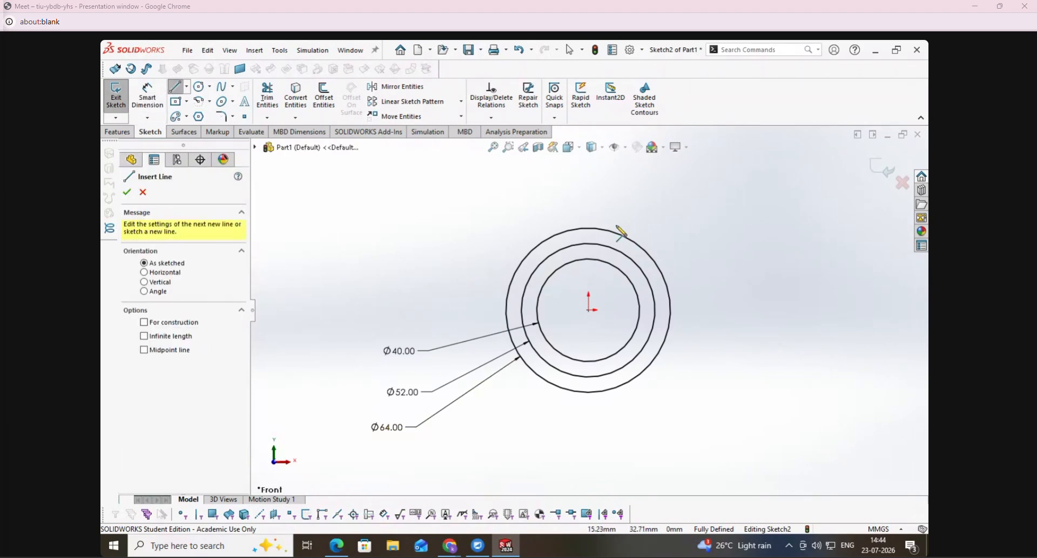
{"action": "scroll", "coordinate": [621, 233], "scroll_direction": "down", "scroll_amount": 2}
{"action": "left_click", "coordinate": [574, 358]}
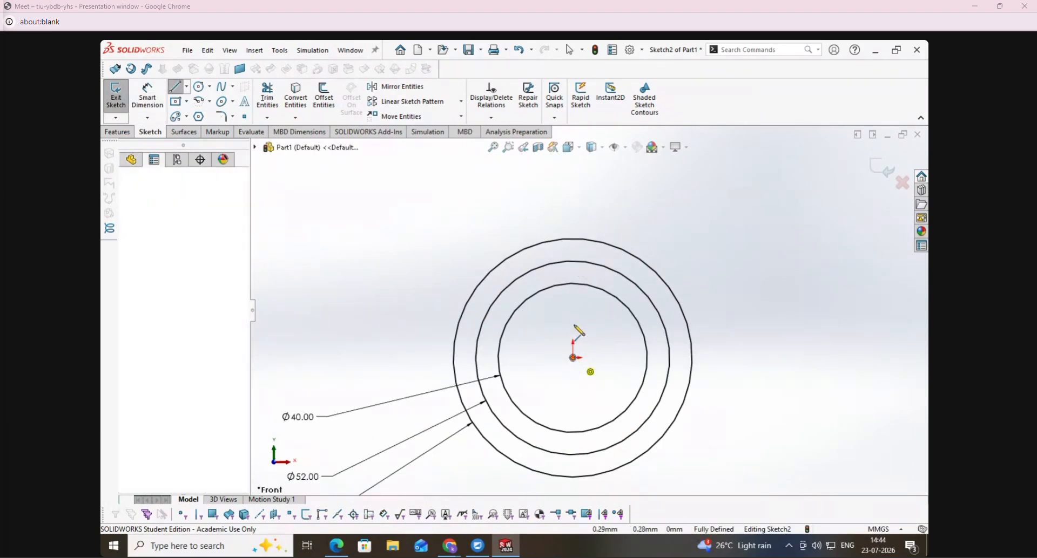
{"action": "left_click", "coordinate": [575, 254]}
{"action": "key", "text": "Escape"}
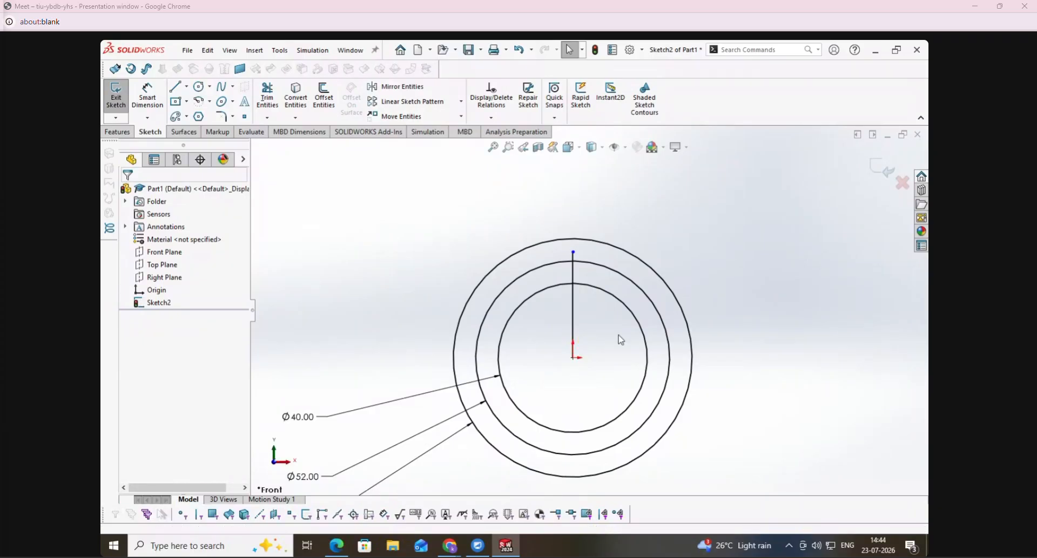
{"action": "left_click", "coordinate": [336, 546]}
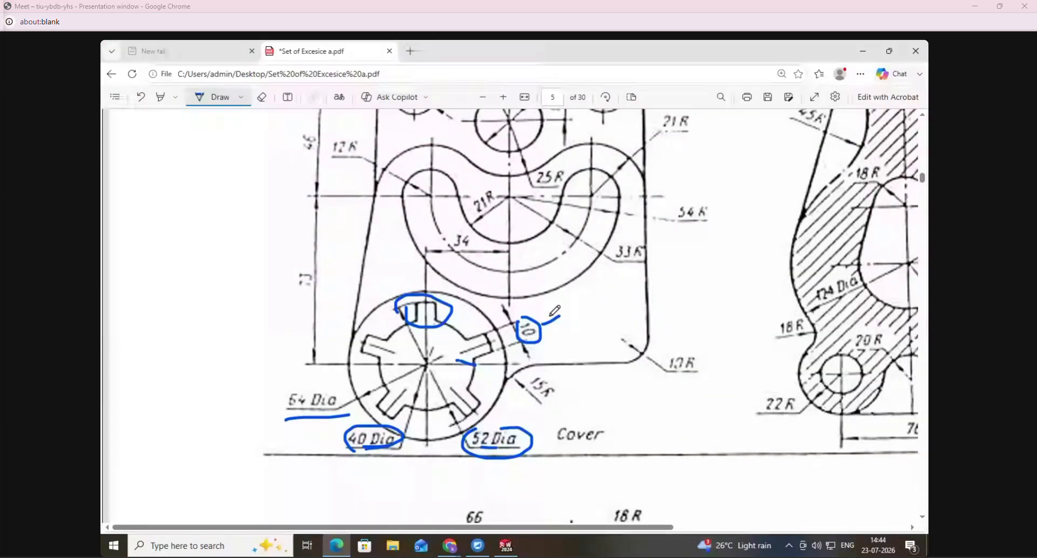
- Mark the notch's 10 mm width in ink, and in SolidWorks offset the vertical line 5 mm to both sides with uncapped ends
{"action": "left_click_drag", "start_coordinate": [544, 325], "coordinate": [554, 330]}
{"action": "left_click_drag", "start_coordinate": [461, 353], "coordinate": [495, 344]}
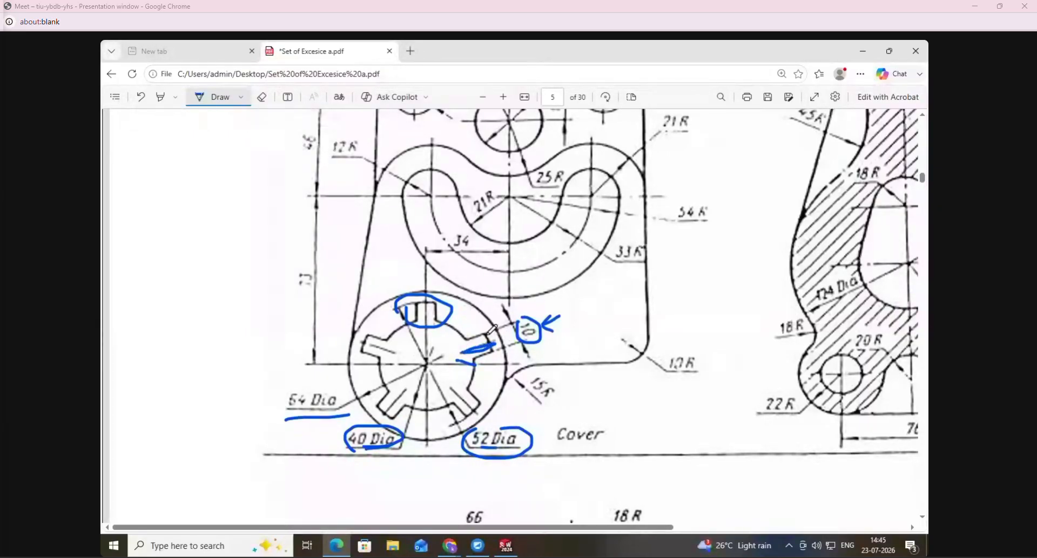
{"action": "left_click", "coordinate": [506, 546]}
{"action": "left_click", "coordinate": [331, 99]}
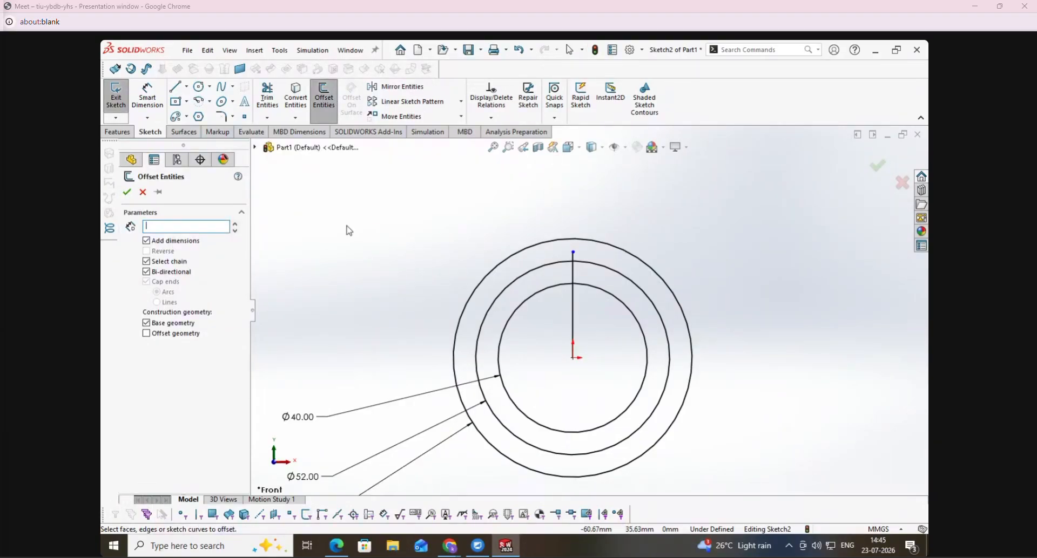
{"action": "left_click", "coordinate": [574, 313]}
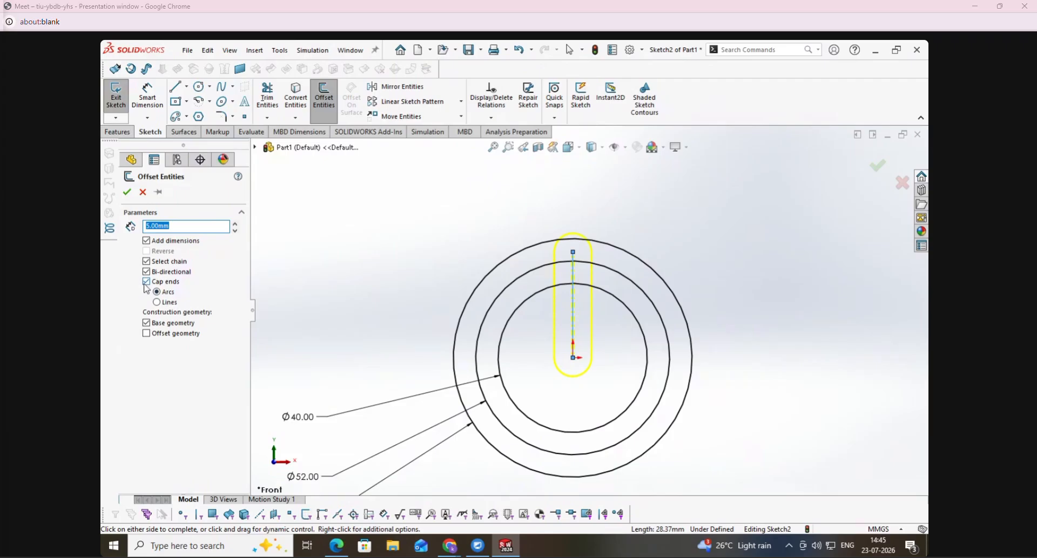
{"action": "left_click", "coordinate": [147, 282]}
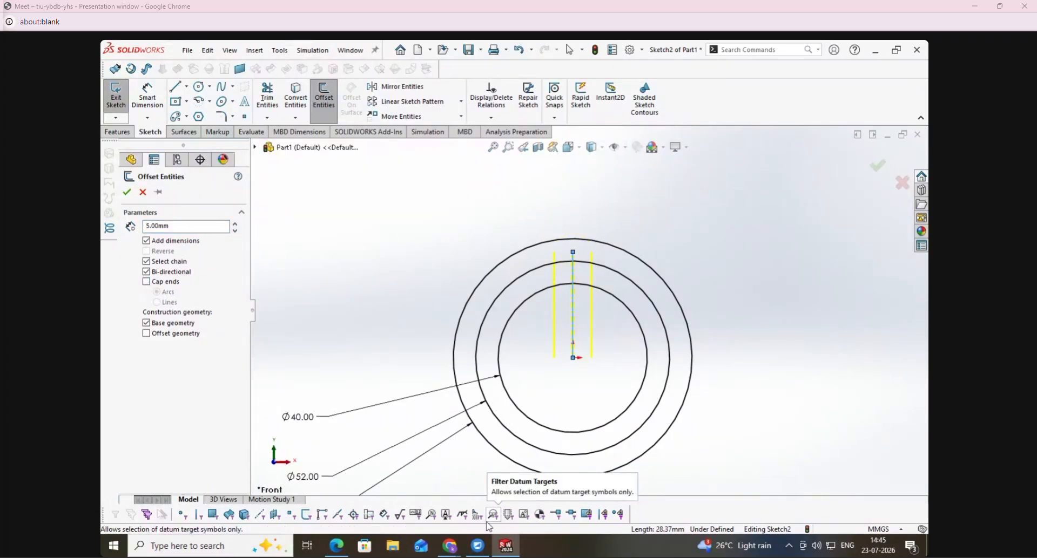
{"action": "left_click", "coordinate": [127, 192]}
- Trim the offset lines, centreline, 52 mm circle and inner circle to leave a single notch at the top of the 40 mm circle
{"action": "left_click", "coordinate": [267, 97]}
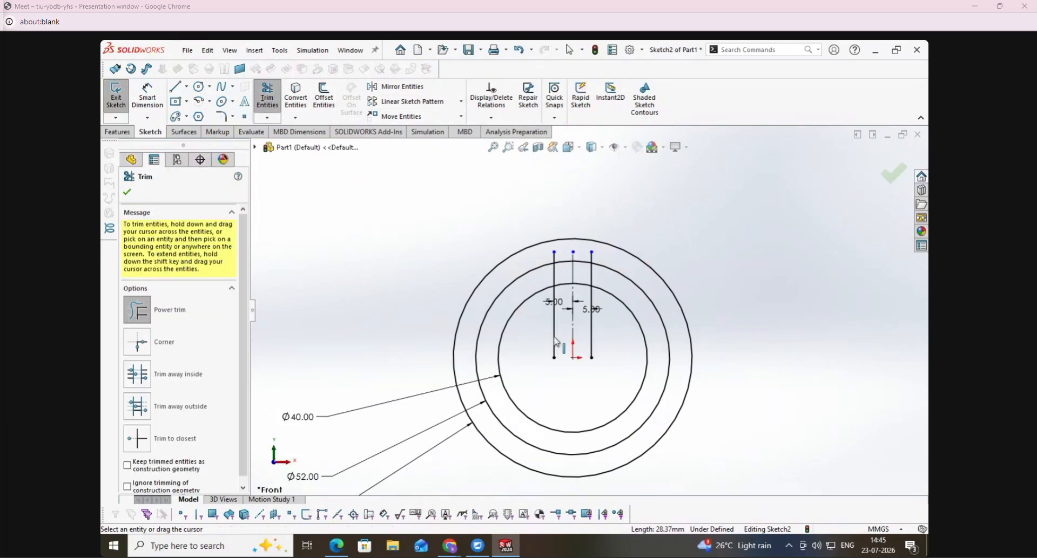
{"action": "mouse_move", "coordinate": [544, 347]}
{"action": "left_mouse_down"}
{"action": "mouse_move", "coordinate": [564, 330]}
{"action": "mouse_move", "coordinate": [606, 335]}
{"action": "mouse_move", "coordinate": [559, 262]}
{"action": "mouse_move", "coordinate": [605, 264]}
{"action": "left_mouse_up"}
{"action": "mouse_move", "coordinate": [583, 303]}
{"action": "left_mouse_down"}
{"action": "mouse_move", "coordinate": [583, 278]}
{"action": "mouse_move", "coordinate": [571, 295]}
{"action": "mouse_move", "coordinate": [573, 339]}
{"action": "left_mouse_up"}
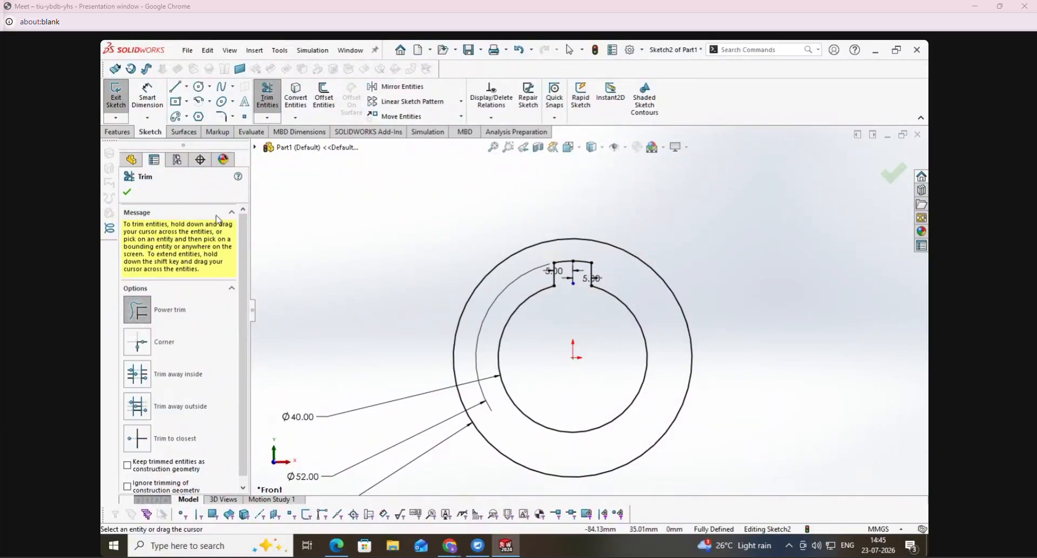
{"action": "left_click", "coordinate": [132, 194]}
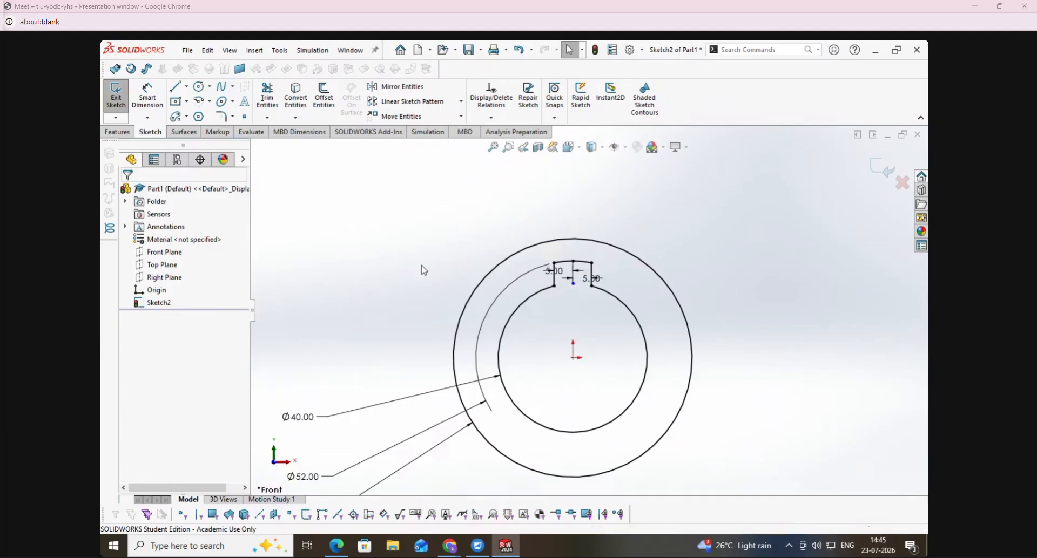
- Exit the notch sketch and reopen it for editing
{"action": "double_click", "coordinate": [421, 265]}
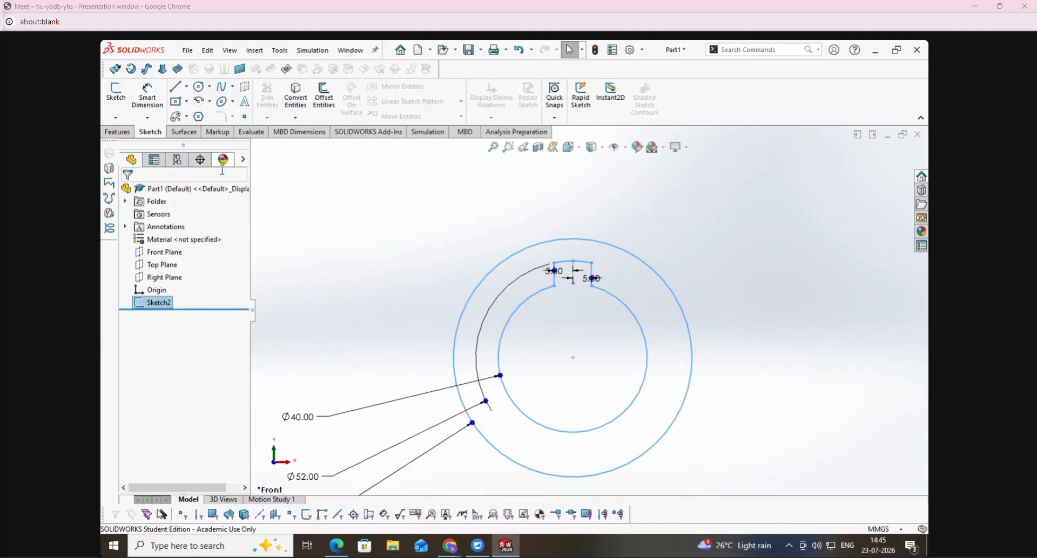
{"action": "left_click", "coordinate": [370, 296]}
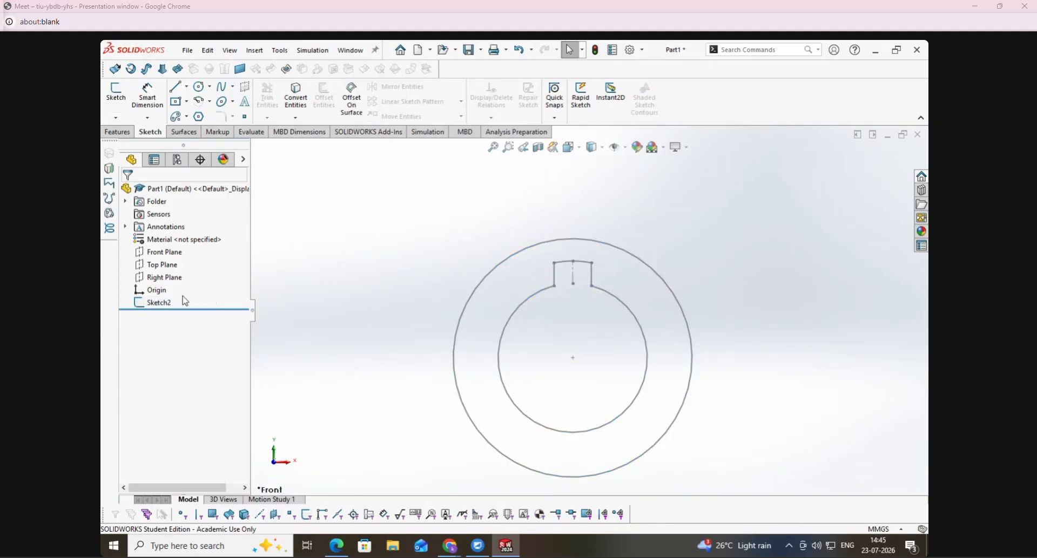
{"action": "right_click", "coordinate": [156, 303]}
{"action": "left_click", "coordinate": [155, 267]}
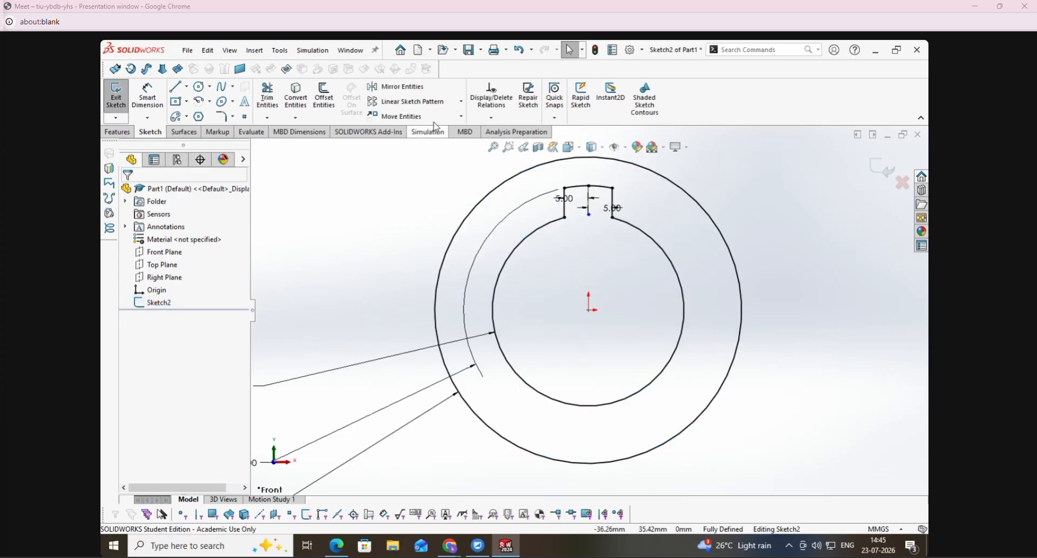
- Start a circular sketch pattern, and switch to the PDF to mark the Cover boss's notches in ink
{"action": "left_click", "coordinate": [462, 102]}
{"action": "left_click", "coordinate": [413, 130]}
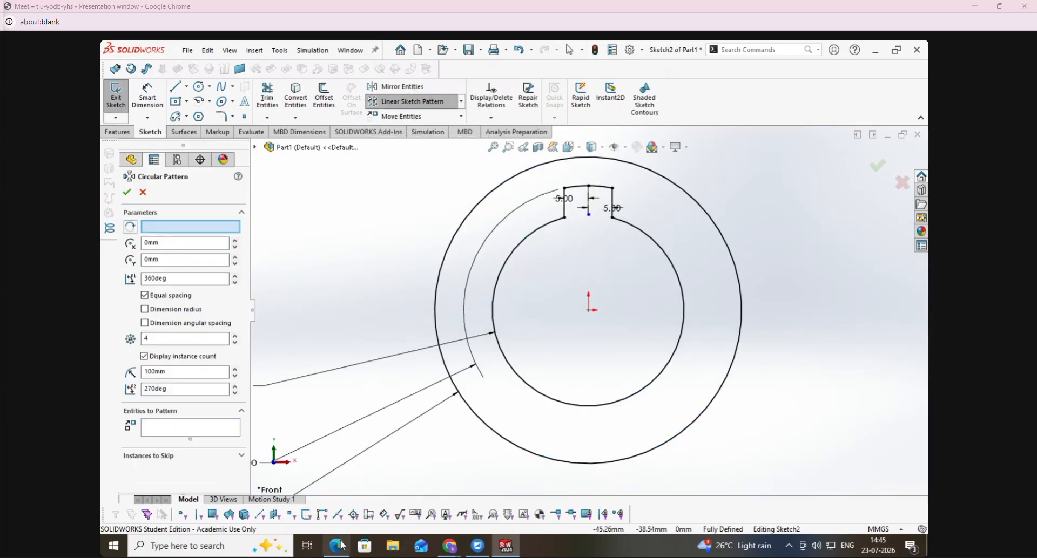
{"action": "left_click", "coordinate": [341, 546]}
{"action": "left_click_drag", "start_coordinate": [395, 352], "coordinate": [367, 351]}
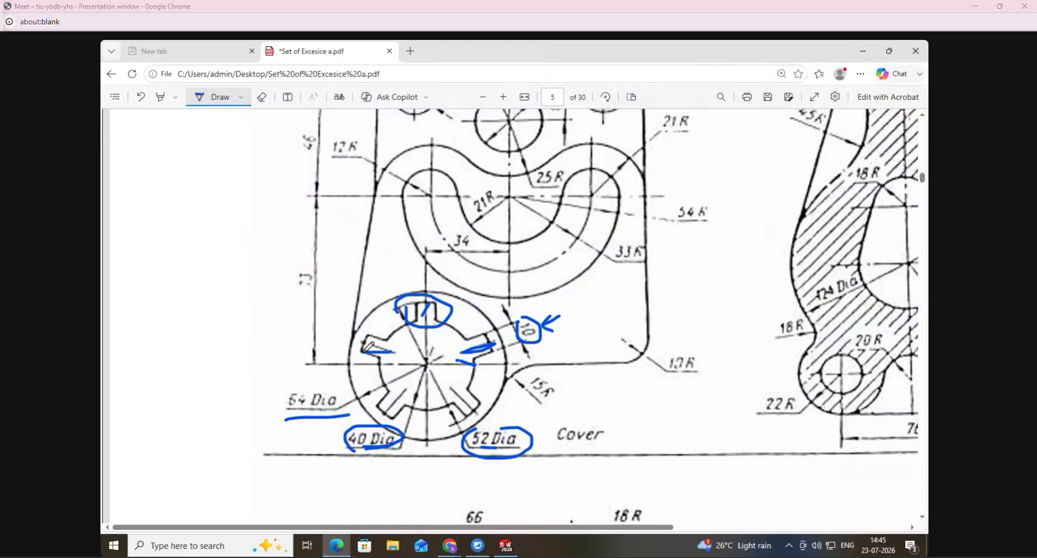
{"action": "left_click_drag", "start_coordinate": [444, 387], "coordinate": [476, 412]}
{"action": "left_click_drag", "start_coordinate": [464, 359], "coordinate": [482, 341]}
- Back in SolidWorks, circular-pattern the notch's two side lines and outer arc about the origin with 5 equally spaced instances over 360 degrees
{"action": "left_click", "coordinate": [506, 546]}
{"action": "left_click", "coordinate": [461, 101]}
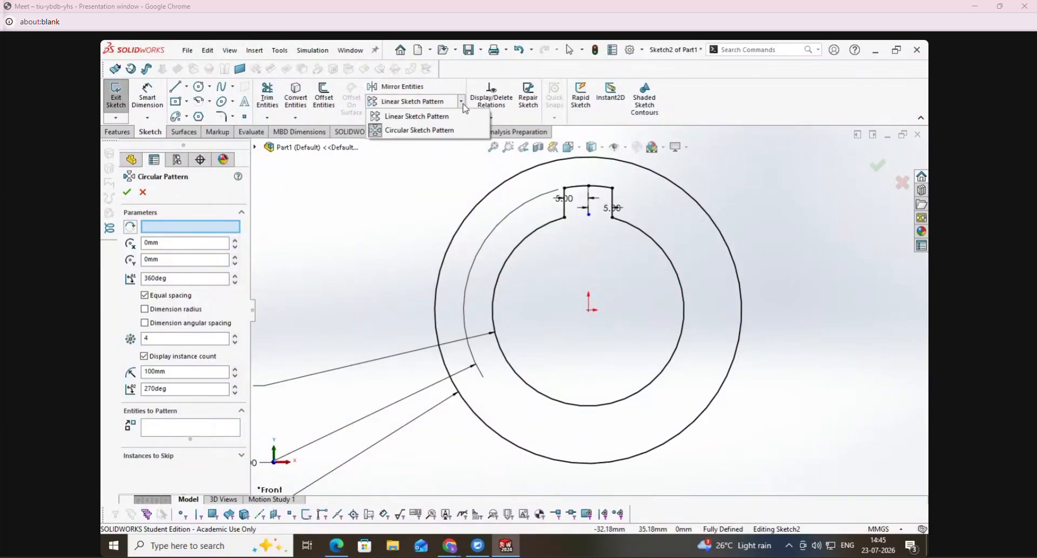
{"action": "left_click", "coordinate": [419, 131]}
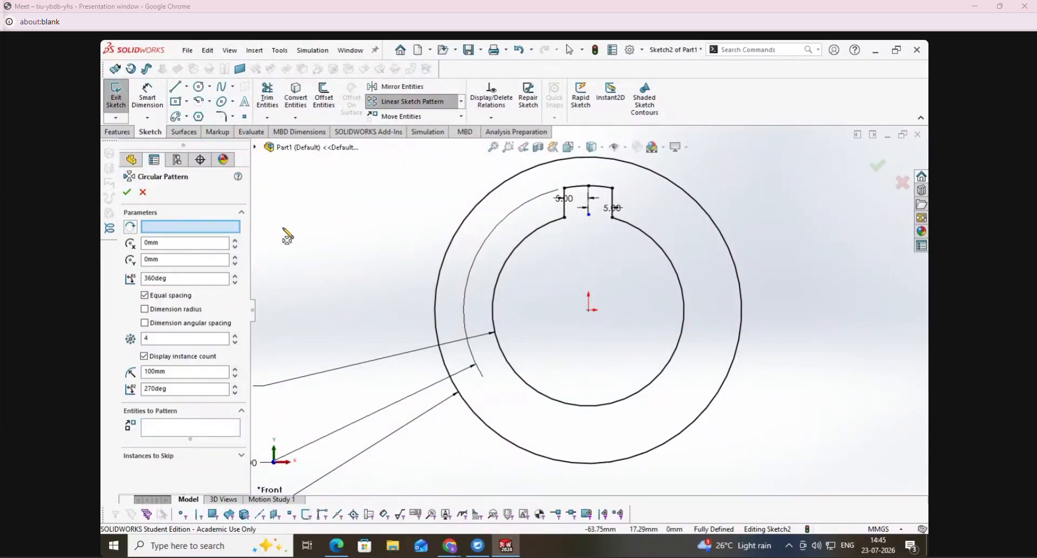
{"action": "left_click", "coordinate": [232, 228]}
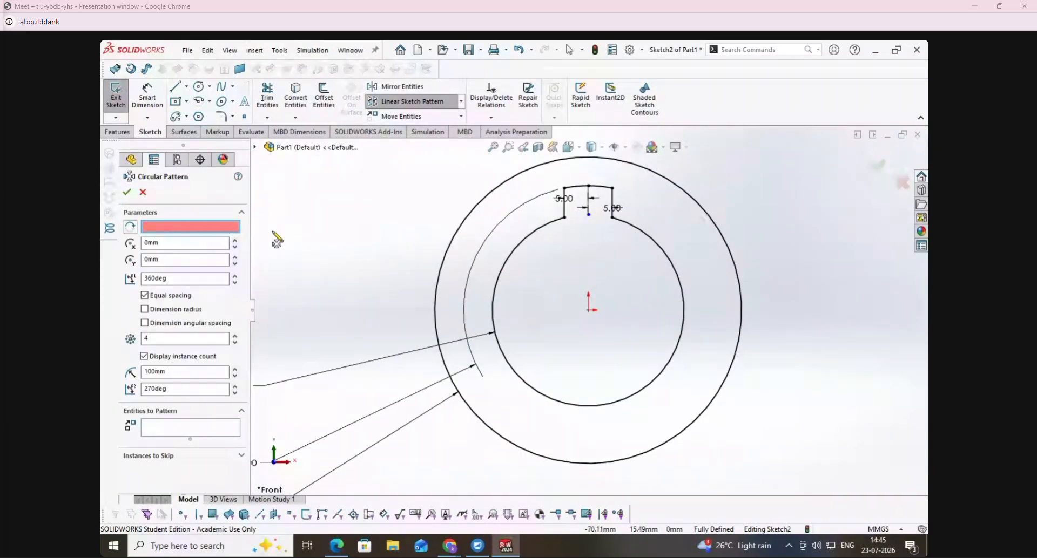
{"action": "left_click", "coordinate": [592, 316]}
{"action": "left_click", "coordinate": [236, 336]}
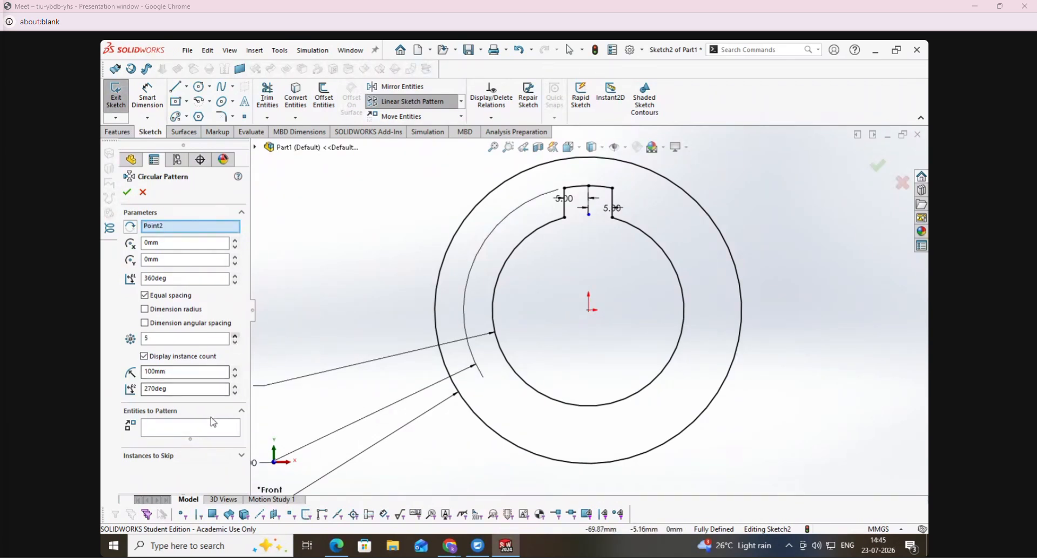
{"action": "left_click", "coordinate": [211, 427]}
{"action": "left_click", "coordinate": [565, 212]}
{"action": "left_click", "coordinate": [591, 187]}
{"action": "left_click", "coordinate": [612, 208]}
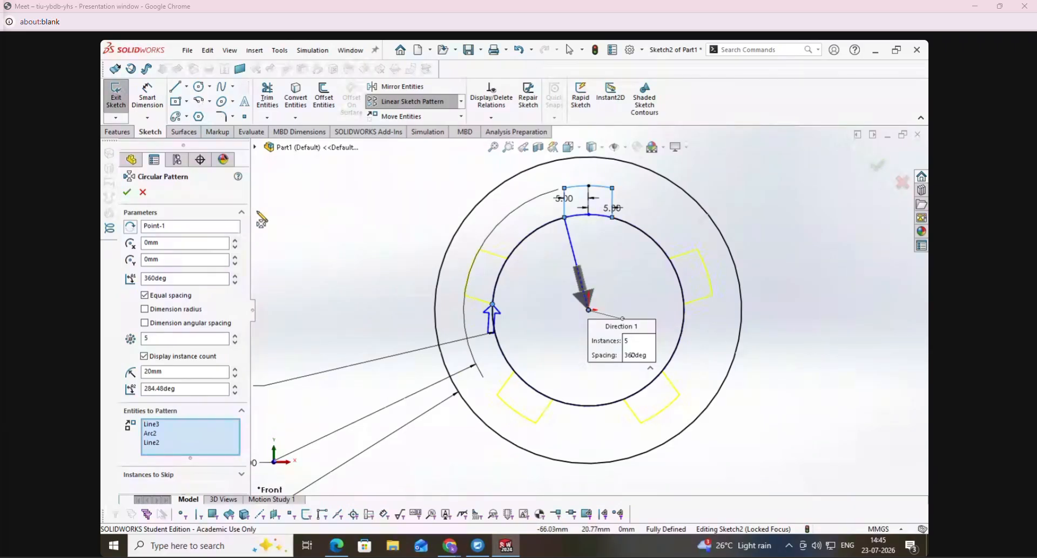
{"action": "left_click", "coordinate": [127, 192]}
- Trim the 40 mm circle's arcs across the openings of the four patterned notches
{"action": "left_click", "coordinate": [267, 97]}
{"action": "mouse_move", "coordinate": [493, 278]}
{"action": "left_mouse_down"}
{"action": "mouse_move", "coordinate": [539, 325]}
{"action": "mouse_move", "coordinate": [532, 387]}
{"action": "mouse_move", "coordinate": [646, 384]}
{"action": "mouse_move", "coordinate": [641, 340]}
{"action": "mouse_move", "coordinate": [687, 284]}
{"action": "mouse_move", "coordinate": [680, 292]}
{"action": "left_mouse_up"}
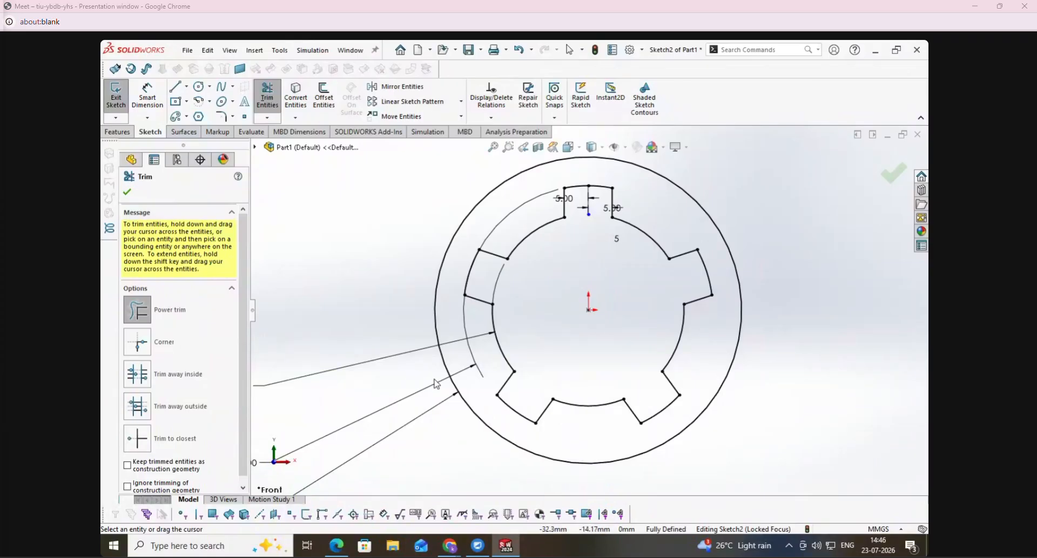
{"action": "scroll", "coordinate": [459, 388], "scroll_direction": "up", "scroll_amount": 2}
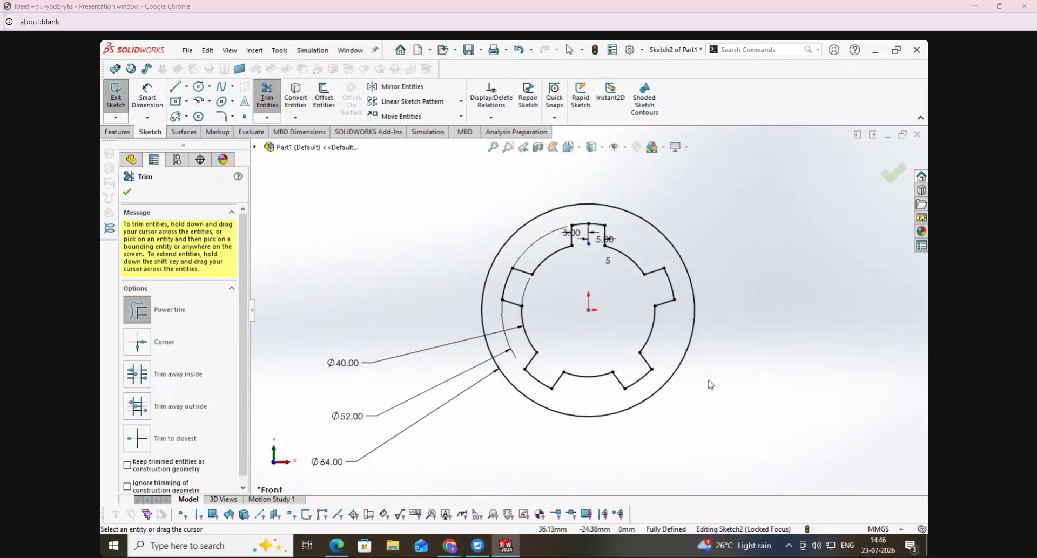
{"action": "key", "text": "Escape"}
{"action": "key", "text": "z"}
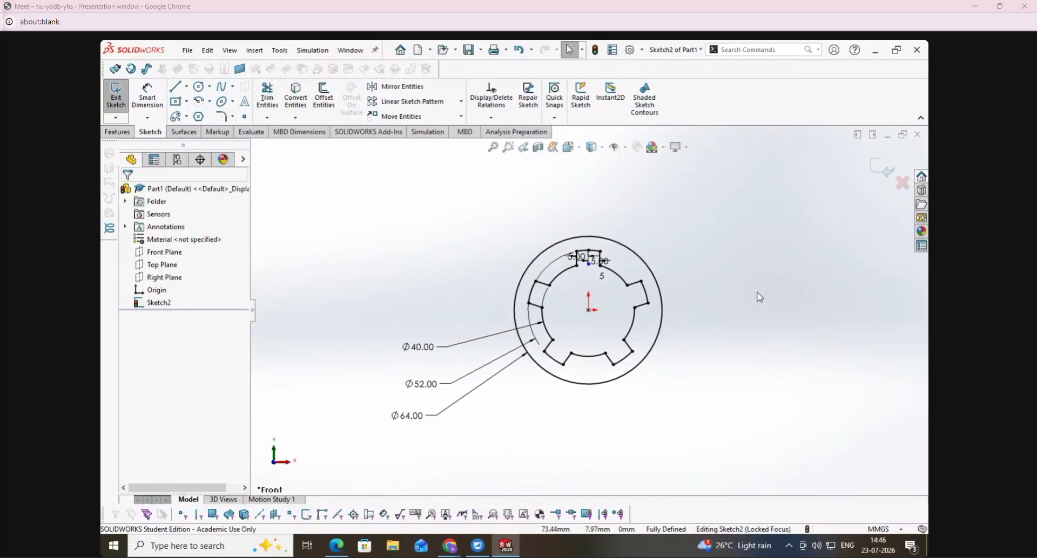
{"action": "scroll", "coordinate": [718, 272], "scroll_direction": "down", "scroll_amount": 1}
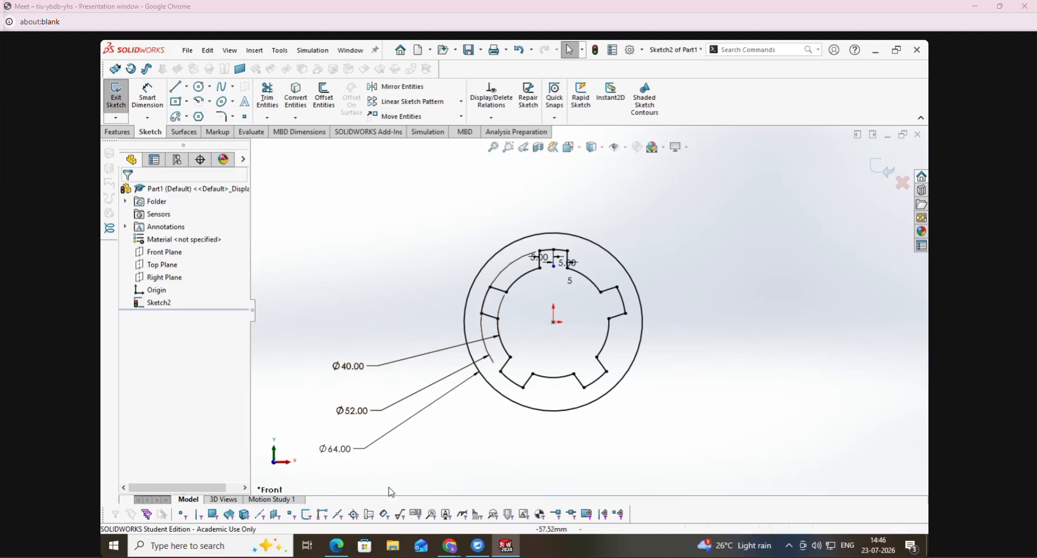
- Switch to the PDF and erase the ink marks around the Cover's circular boss
{"action": "left_click", "coordinate": [336, 546]}
{"action": "left_click", "coordinate": [264, 99]}
{"action": "mouse_move", "coordinate": [415, 241]}
{"action": "left_mouse_down"}
{"action": "mouse_move", "coordinate": [359, 367]}
{"action": "mouse_move", "coordinate": [361, 441]}
{"action": "mouse_move", "coordinate": [398, 396]}
{"action": "mouse_move", "coordinate": [492, 371]}
{"action": "mouse_move", "coordinate": [481, 414]}
{"action": "mouse_move", "coordinate": [546, 366]}
{"action": "mouse_move", "coordinate": [532, 336]}
{"action": "left_mouse_up"}
{"action": "scroll", "coordinate": [532, 336], "scroll_direction": "up", "scroll_amount": 2}
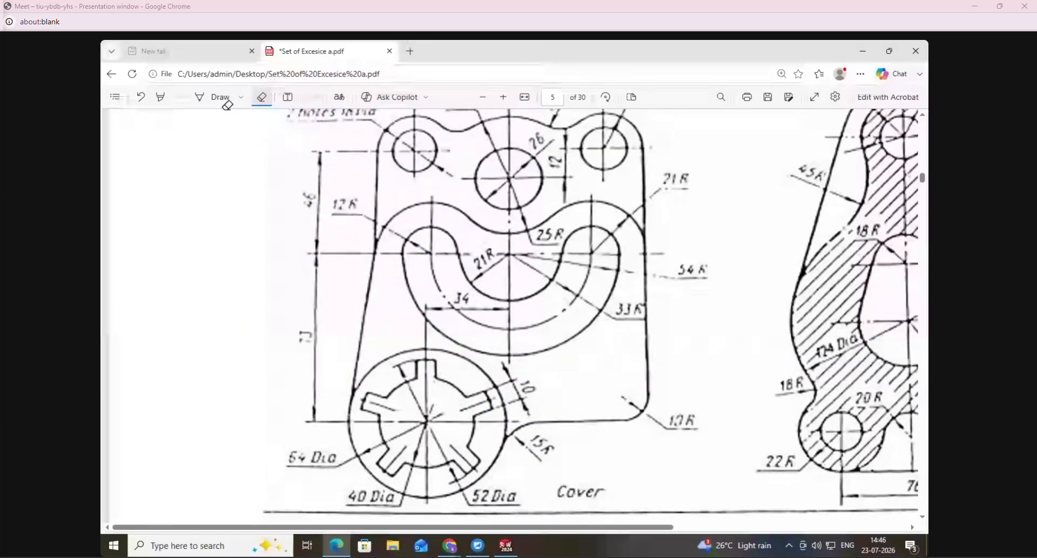
- Mark the curved slot's centre point in ink, and circle its 73 and 34 position dimensions
{"action": "left_click", "coordinate": [222, 98]}
{"action": "left_click", "coordinate": [509, 255]}
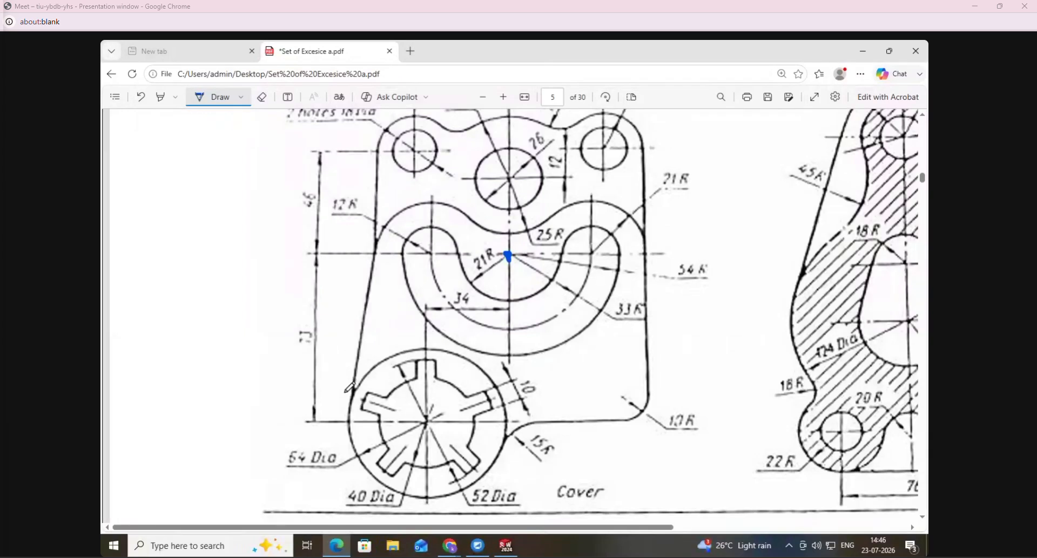
{"action": "mouse_move", "coordinate": [327, 329]}
{"action": "left_mouse_down"}
{"action": "mouse_move", "coordinate": [287, 331]}
{"action": "mouse_move", "coordinate": [313, 352]}
{"action": "left_mouse_up"}
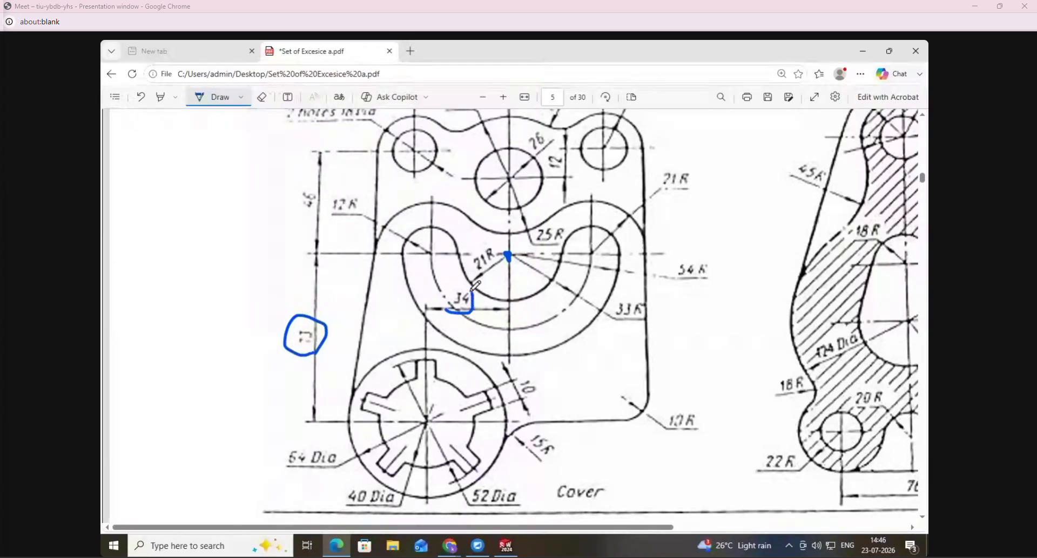
- In SolidWorks, place a sketch point about 45 mm to the right of the origin, and dimension its height above the origin as 73 mm
{"action": "left_click", "coordinate": [506, 546]}
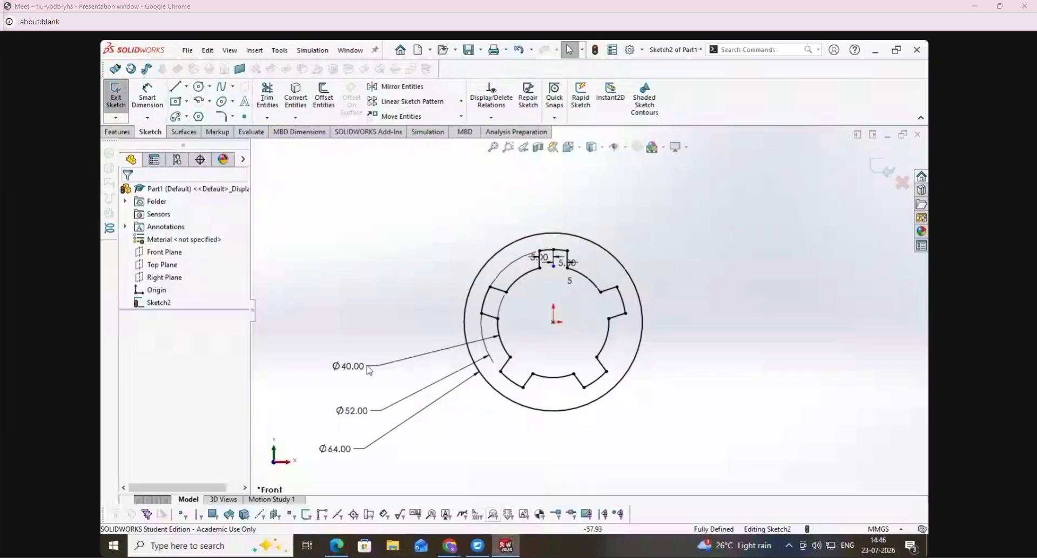
{"action": "left_click", "coordinate": [246, 119]}
{"action": "left_click", "coordinate": [679, 182]}
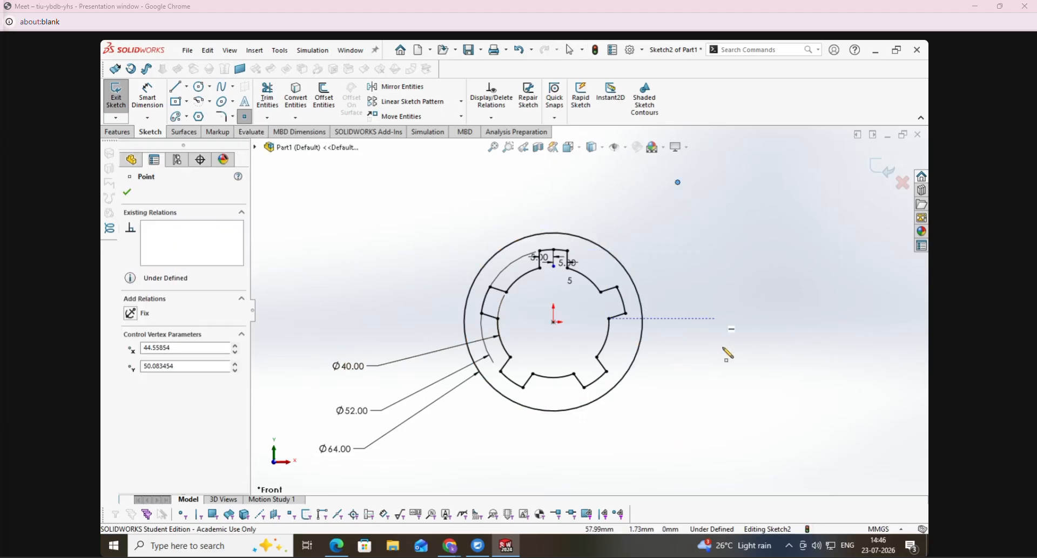
{"action": "left_click", "coordinate": [147, 97]}
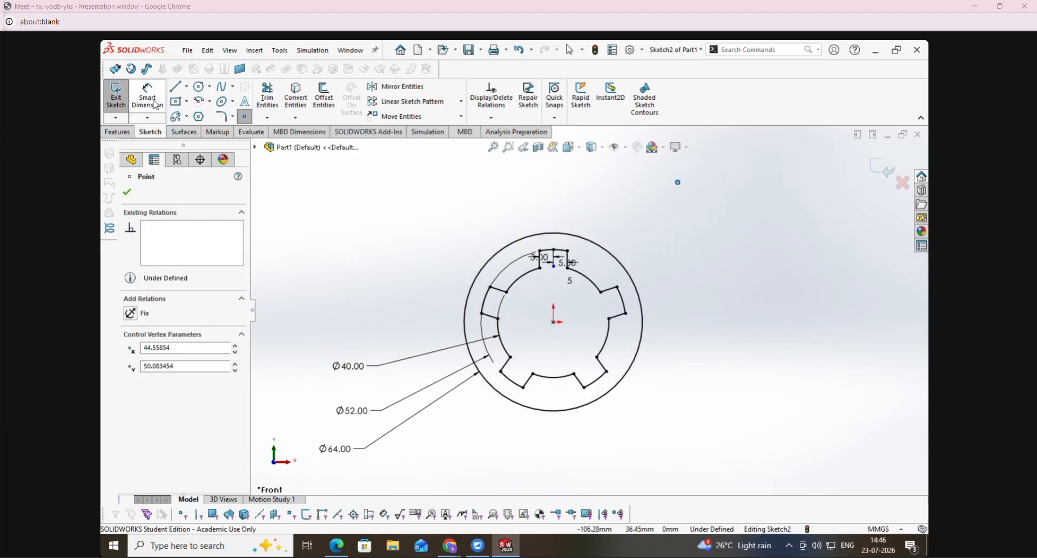
{"action": "left_click", "coordinate": [553, 323]}
{"action": "left_click", "coordinate": [680, 184]}
{"action": "left_click", "coordinate": [370, 239]}
{"action": "type", "text": "73"}
{"action": "key", "text": "Return"}
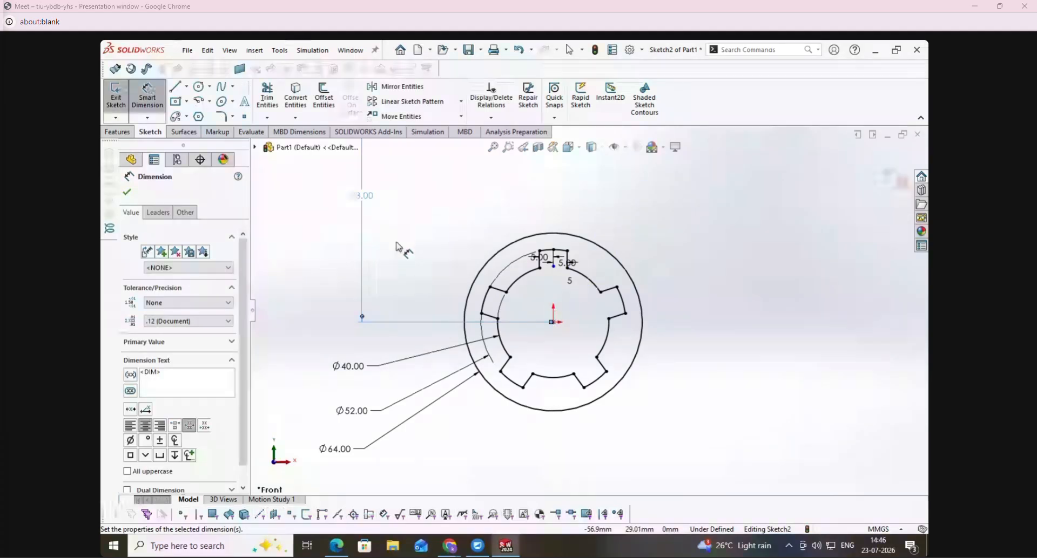
{"action": "key", "text": "z"}
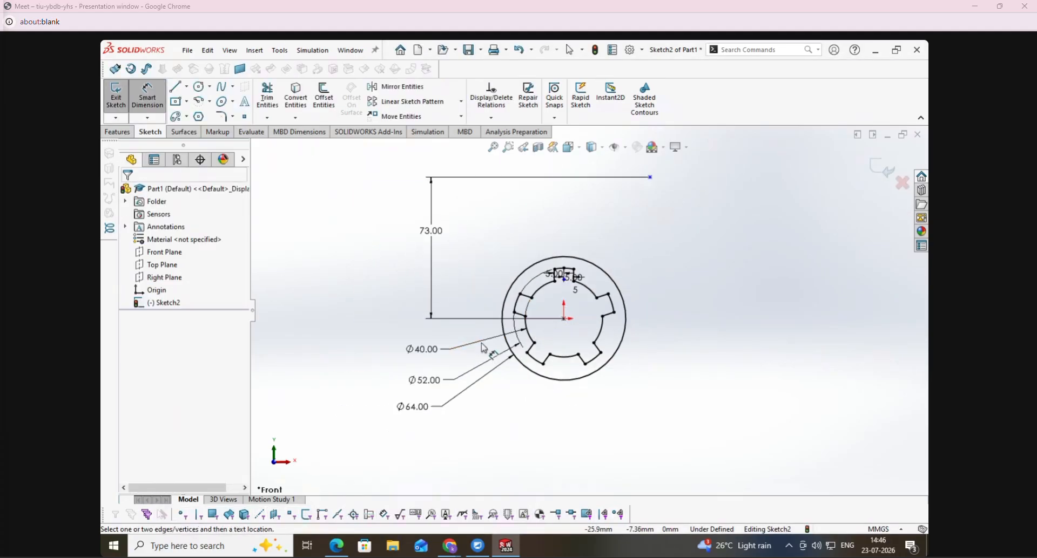
- Dimension the point's horizontal distance from the origin as 34 mm, and switch back to the Cover drawing in the PDF
{"action": "left_click", "coordinate": [564, 319]}
{"action": "left_click", "coordinate": [651, 178]}
{"action": "left_click", "coordinate": [608, 440]}
{"action": "left_click", "coordinate": [336, 546]}
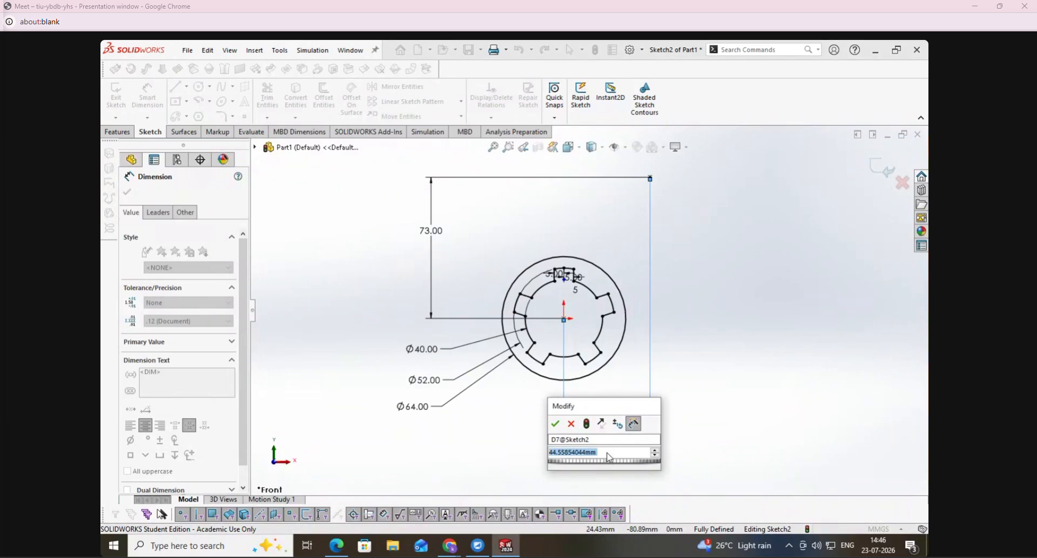
{"action": "type", "text": "34"}
{"action": "key", "text": "Return"}
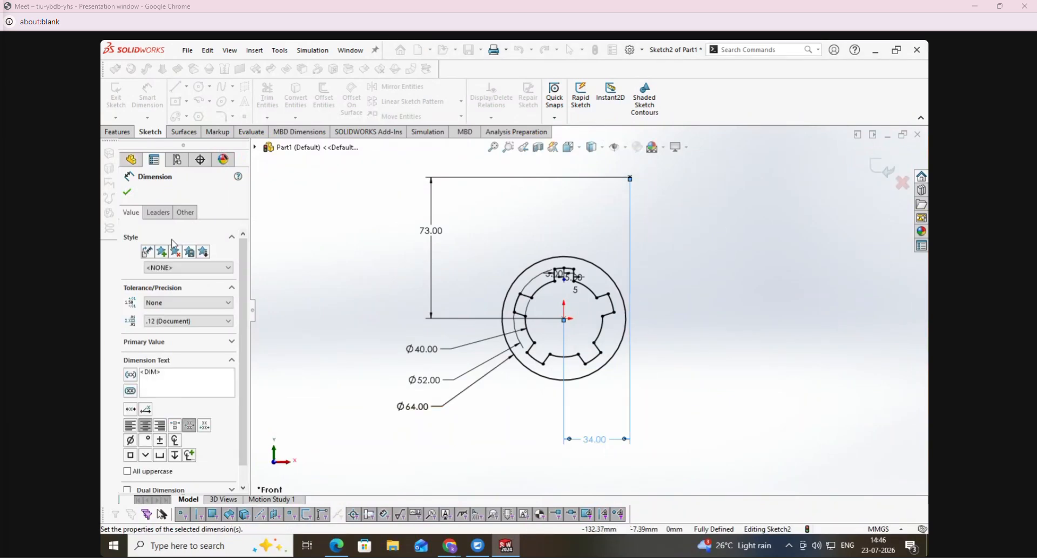
{"action": "scroll", "coordinate": [598, 224], "scroll_direction": "down", "scroll_amount": 3}
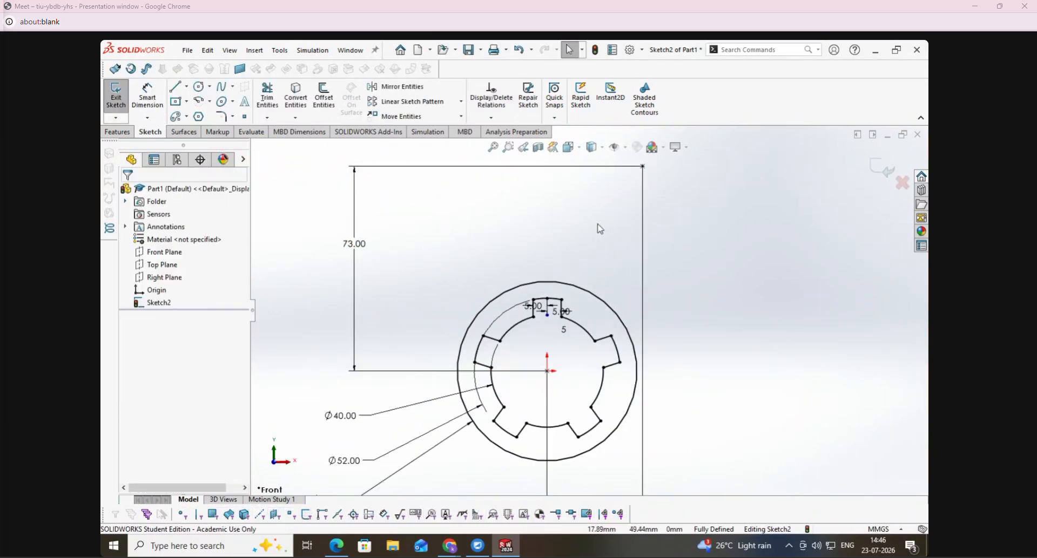
{"action": "scroll", "coordinate": [597, 221], "scroll_direction": "up", "scroll_amount": 4}
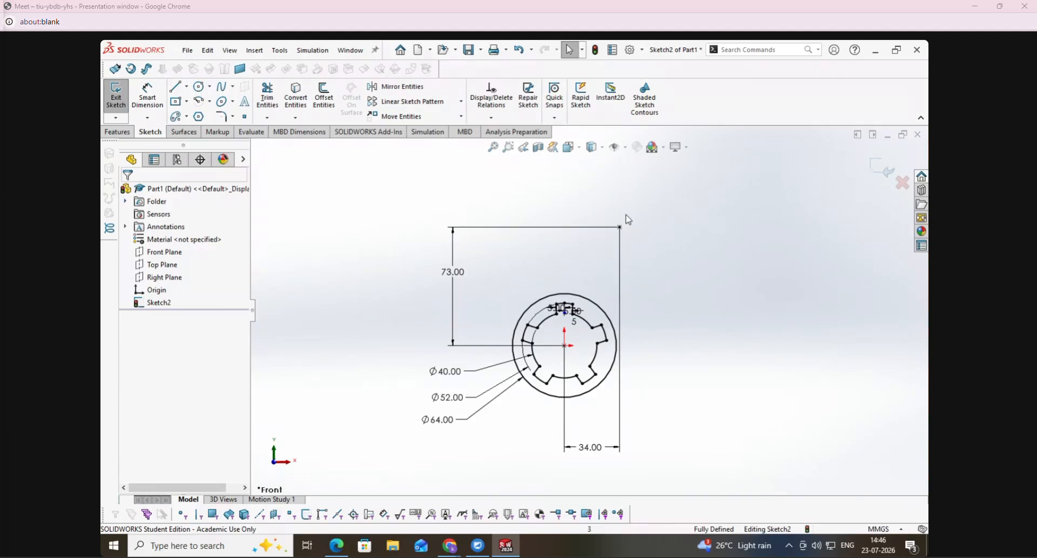
{"action": "scroll", "coordinate": [627, 221], "scroll_direction": "up", "scroll_amount": 2}
{"action": "scroll", "coordinate": [619, 249], "scroll_direction": "down", "scroll_amount": 4}
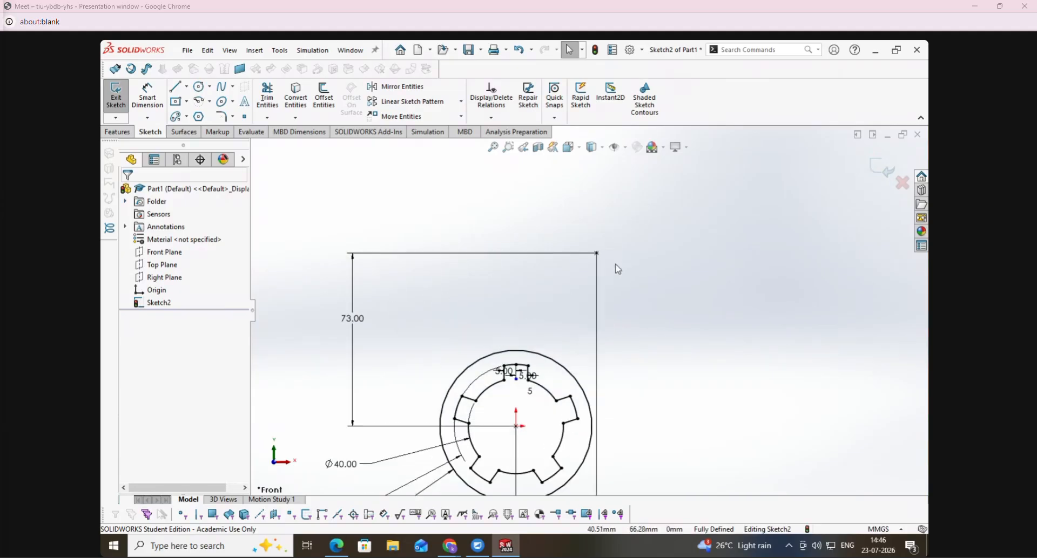
{"action": "left_click", "coordinate": [336, 546]}
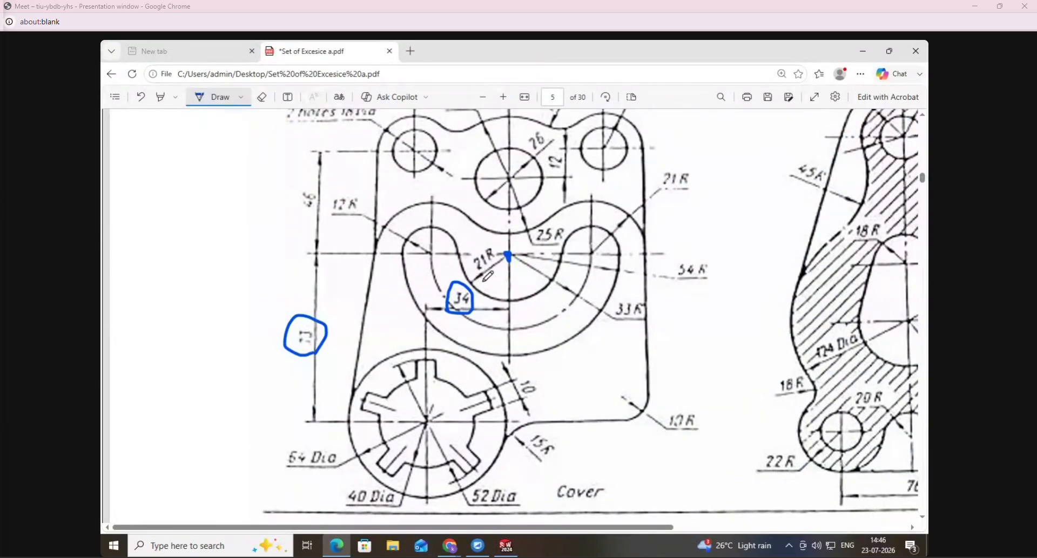
- Erase the ink circle around the 34 dimension on the Cover drawing, and return to ink drawing
{"action": "left_click", "coordinate": [262, 97]}
{"action": "left_click", "coordinate": [463, 304]}
{"action": "left_click", "coordinate": [198, 97]}
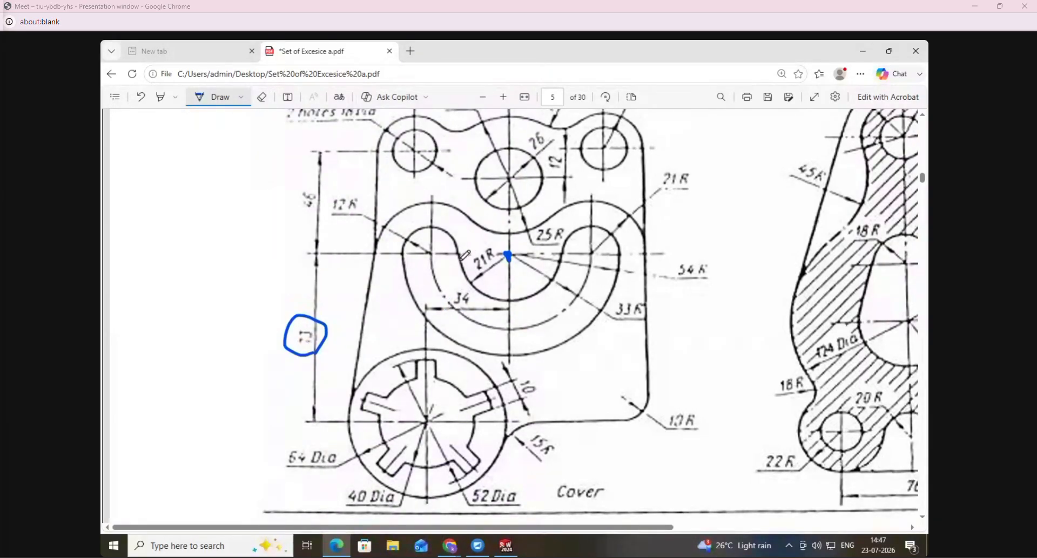
- Trace the curved slot's inner arc, centreline arc and outer arc in ink, and underline the 33 R radius
{"action": "left_click_drag", "start_coordinate": [477, 279], "coordinate": [507, 296]}
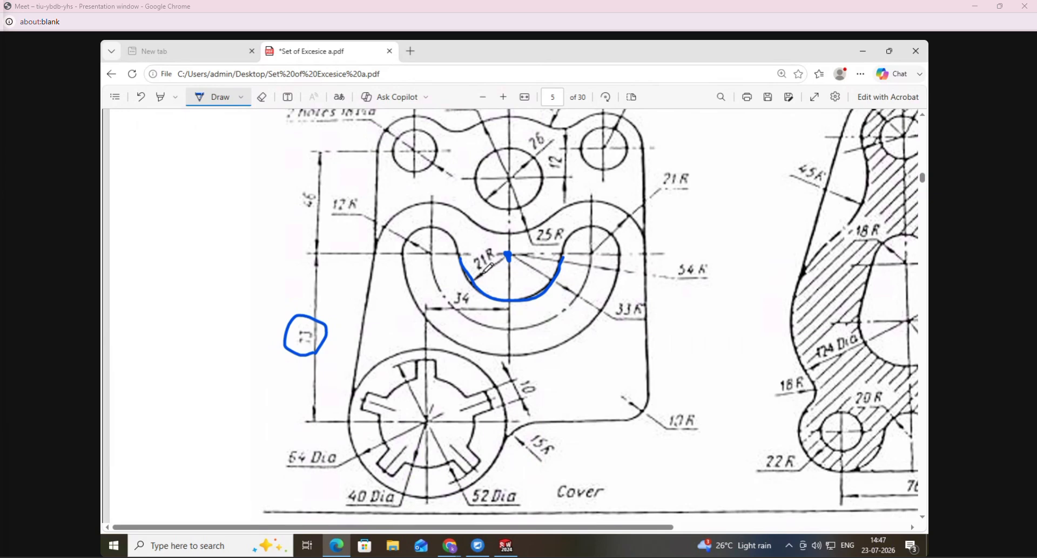
{"action": "mouse_move", "coordinate": [430, 256]}
{"action": "left_mouse_down"}
{"action": "mouse_move", "coordinate": [457, 304]}
{"action": "mouse_move", "coordinate": [530, 319]}
{"action": "left_mouse_up"}
{"action": "left_click_drag", "start_coordinate": [585, 277], "coordinate": [592, 263]}
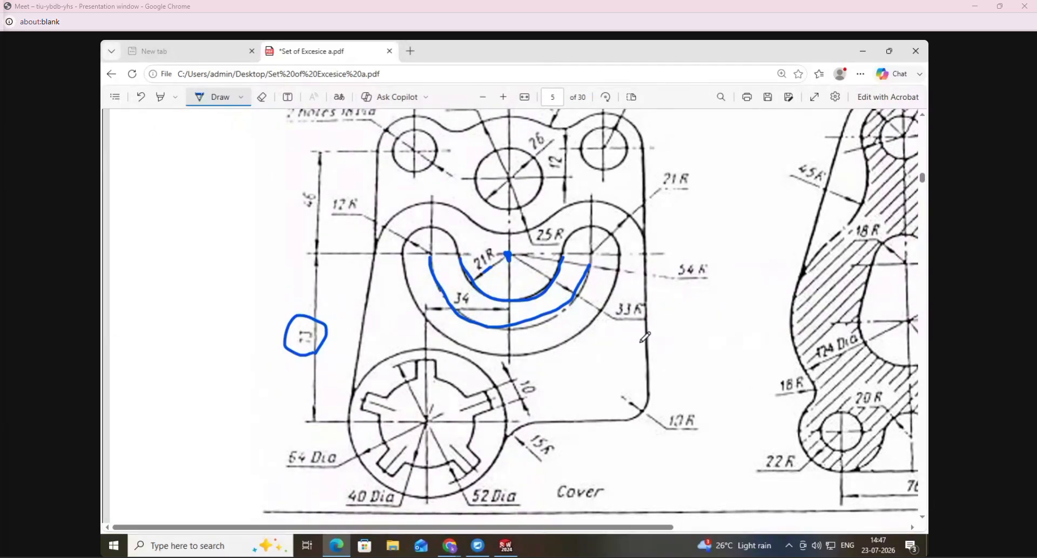
{"action": "left_click_drag", "start_coordinate": [614, 317], "coordinate": [643, 319]}
{"action": "mouse_move", "coordinate": [401, 257]}
{"action": "left_mouse_down"}
{"action": "mouse_move", "coordinate": [428, 318]}
{"action": "mouse_move", "coordinate": [468, 349]}
{"action": "mouse_move", "coordinate": [512, 357]}
{"action": "mouse_move", "coordinate": [567, 324]}
{"action": "mouse_move", "coordinate": [619, 256]}
{"action": "left_mouse_up"}
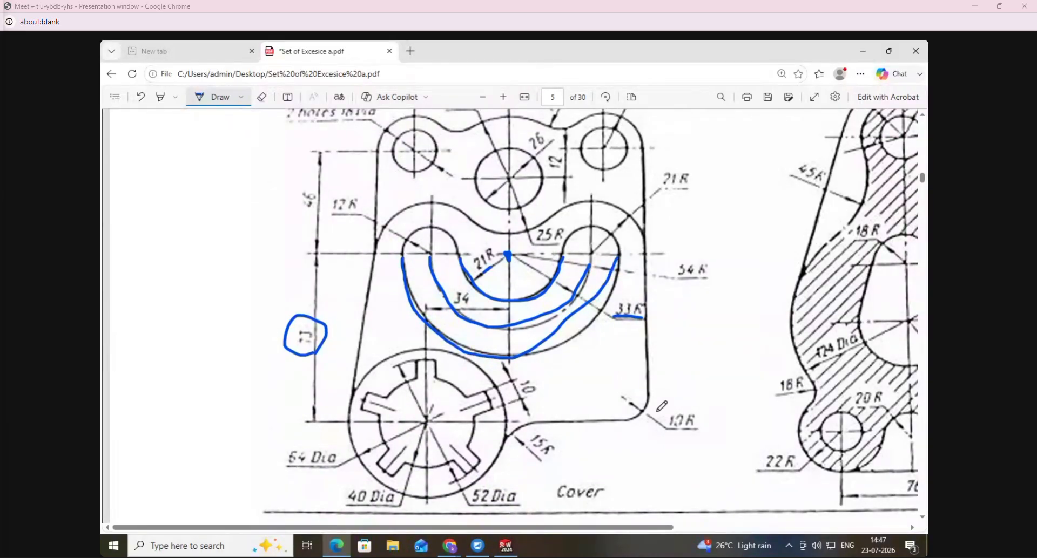
- Circle the slot's 54 R and 12 R radii in ink, and write 45 over the 54 R
{"action": "left_click", "coordinate": [503, 97]}
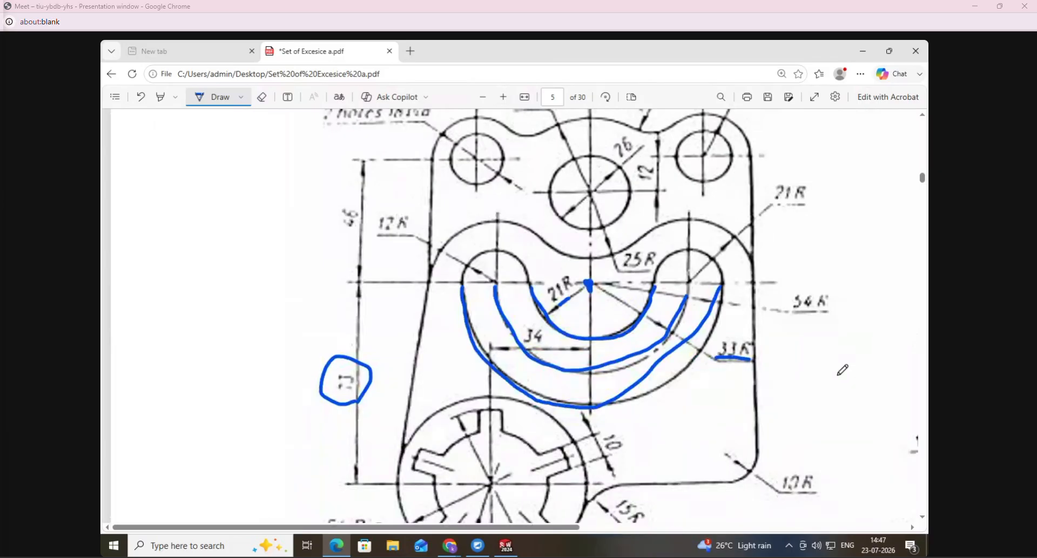
{"action": "mouse_move", "coordinate": [798, 279]}
{"action": "left_mouse_down"}
{"action": "mouse_move", "coordinate": [788, 290]}
{"action": "mouse_move", "coordinate": [813, 321]}
{"action": "mouse_move", "coordinate": [837, 303]}
{"action": "left_mouse_up"}
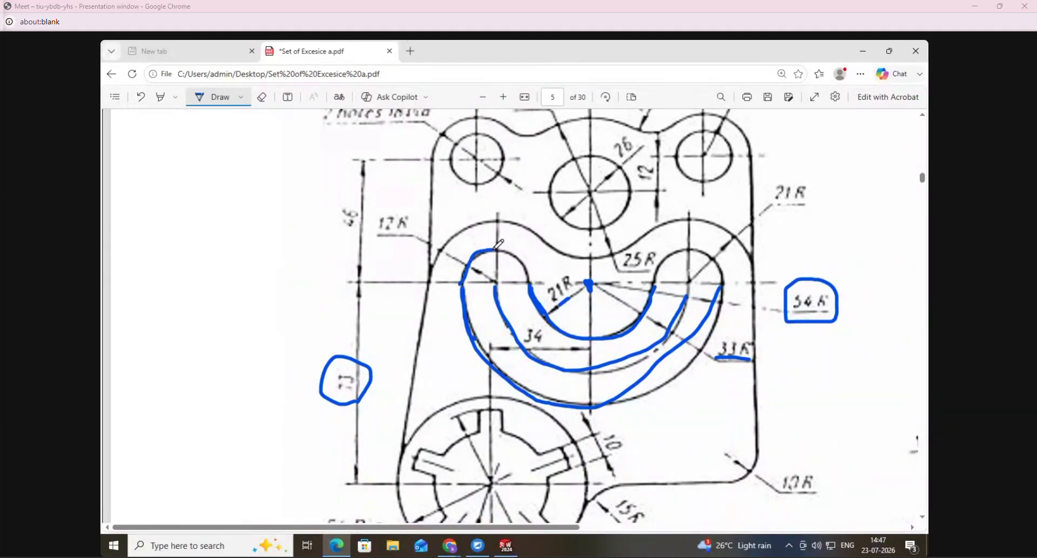
{"action": "left_click_drag", "start_coordinate": [379, 236], "coordinate": [413, 230]}
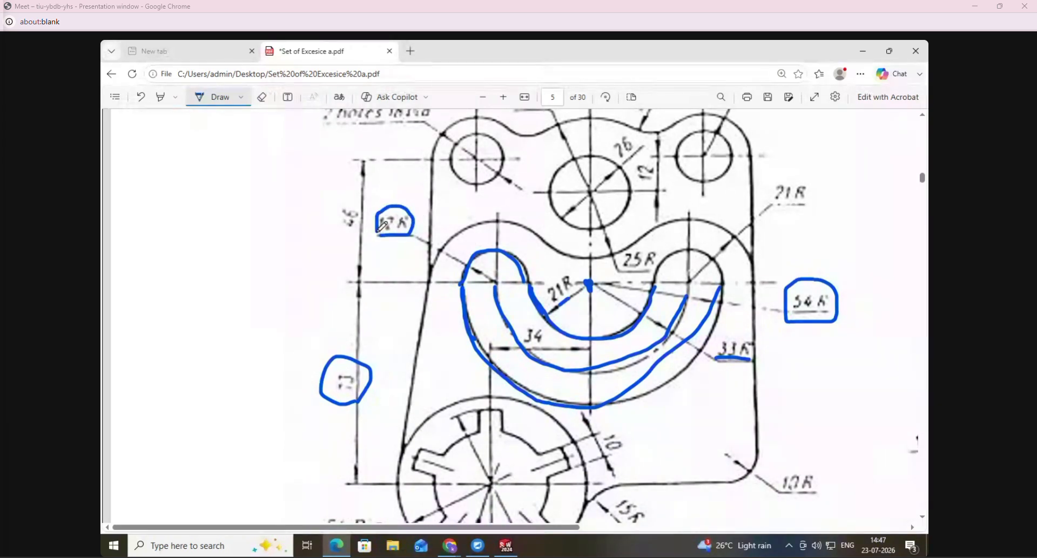
{"action": "left_click_drag", "start_coordinate": [561, 303], "coordinate": [560, 306]}
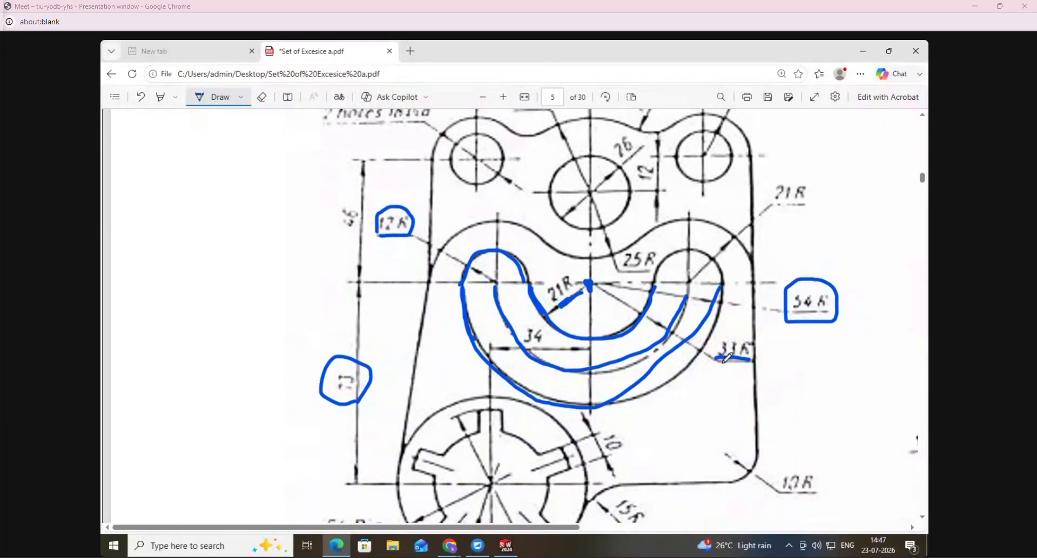
{"action": "left_click_drag", "start_coordinate": [744, 353], "coordinate": [752, 359]}
- Erase all the ink marks on and around the Cover's curved slot, including the circled 73 and 54 R dimensions
{"action": "left_click", "coordinate": [262, 97]}
{"action": "left_click", "coordinate": [328, 387]}
{"action": "mouse_move", "coordinate": [398, 220]}
{"action": "left_mouse_down"}
{"action": "mouse_move", "coordinate": [546, 265]}
{"action": "mouse_move", "coordinate": [516, 260]}
{"action": "mouse_move", "coordinate": [631, 332]}
{"action": "left_mouse_up"}
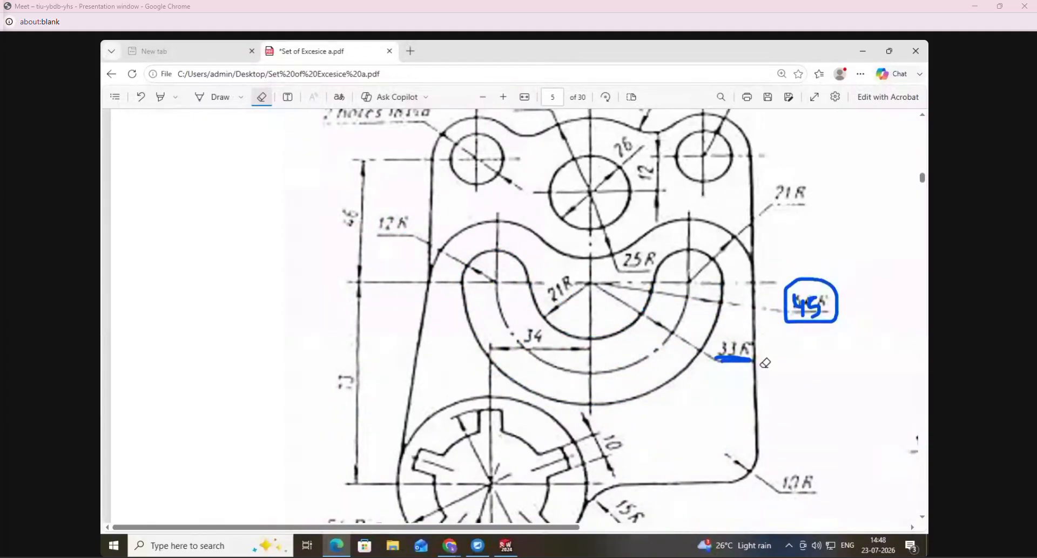
{"action": "left_click_drag", "start_coordinate": [765, 363], "coordinate": [793, 335]}
{"action": "left_click", "coordinate": [733, 359]}
{"action": "left_click_drag", "start_coordinate": [819, 292], "coordinate": [801, 318]}
- Mark the start of the slot's centreline arc in ink, and underline the 12 R radius
{"action": "left_click", "coordinate": [214, 97]}
{"action": "left_click_drag", "start_coordinate": [497, 282], "coordinate": [506, 323]}
{"action": "left_click_drag", "start_coordinate": [378, 234], "coordinate": [414, 234]}
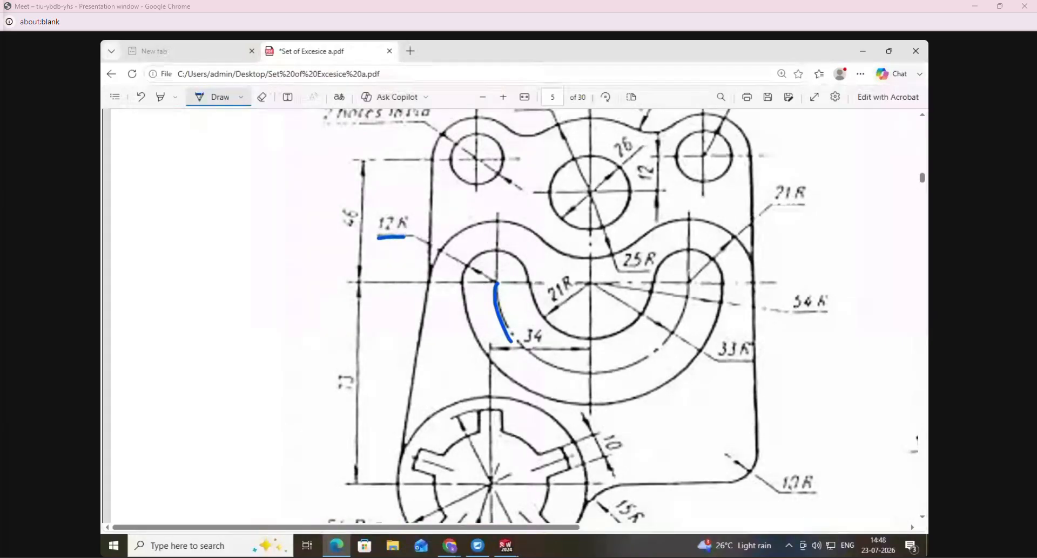
- In SolidWorks, draw a horizontal construction midpoint line about 119 mm long, centred on the slot's centre point
{"action": "left_click", "coordinate": [505, 546]}
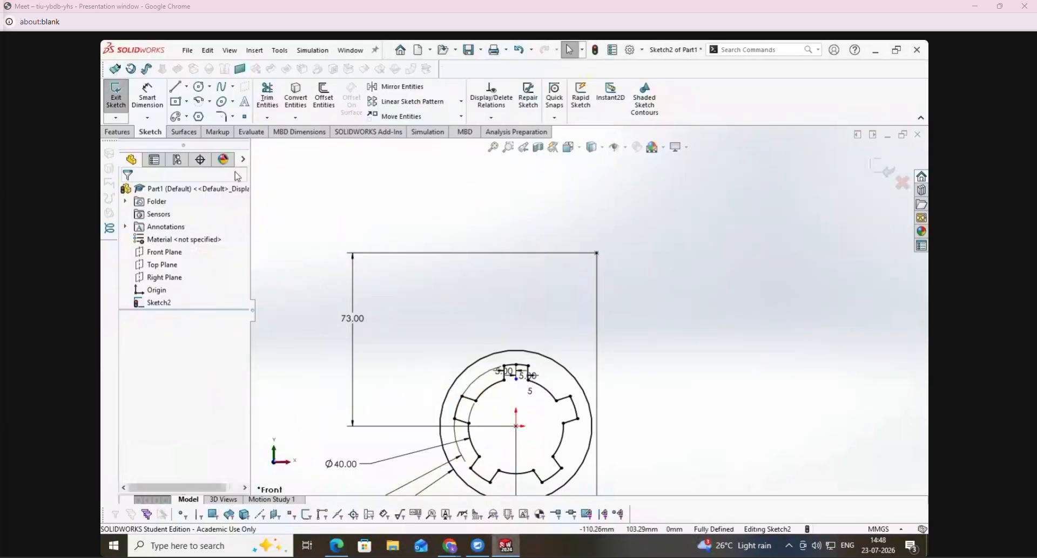
{"action": "left_click", "coordinate": [199, 86]}
{"action": "left_click", "coordinate": [178, 93]}
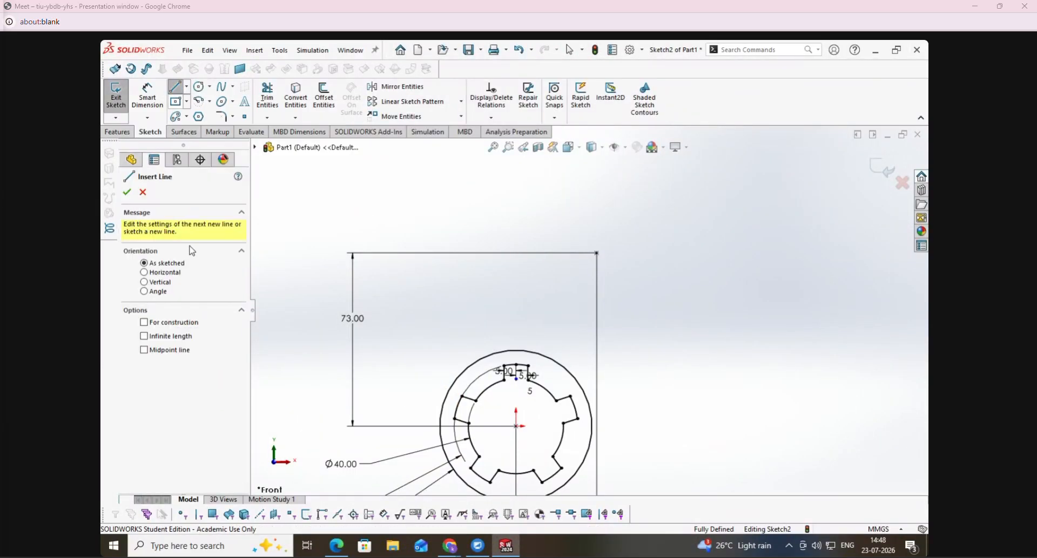
{"action": "left_click", "coordinate": [173, 279]}
{"action": "left_click", "coordinate": [188, 358]}
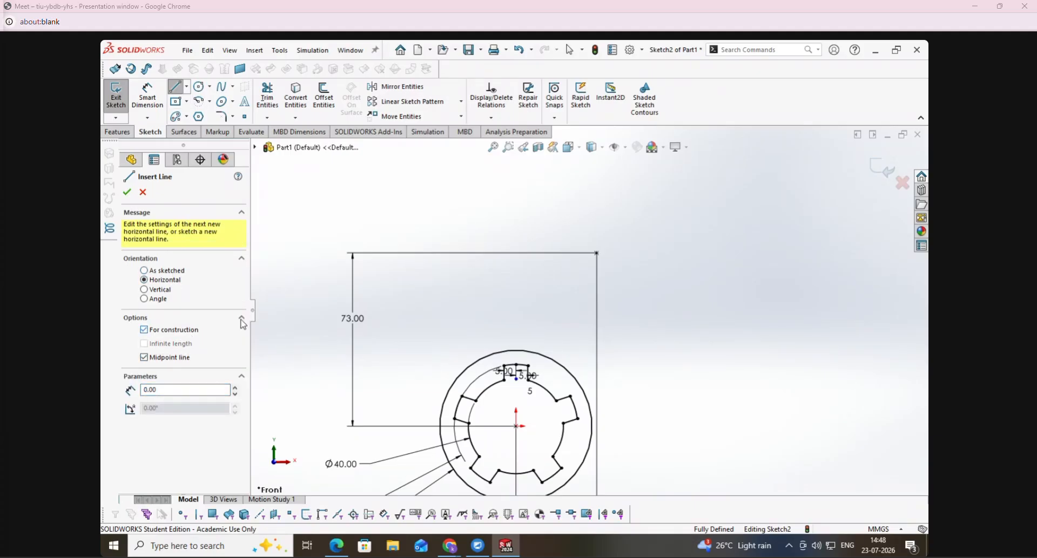
{"action": "left_click", "coordinate": [597, 253]}
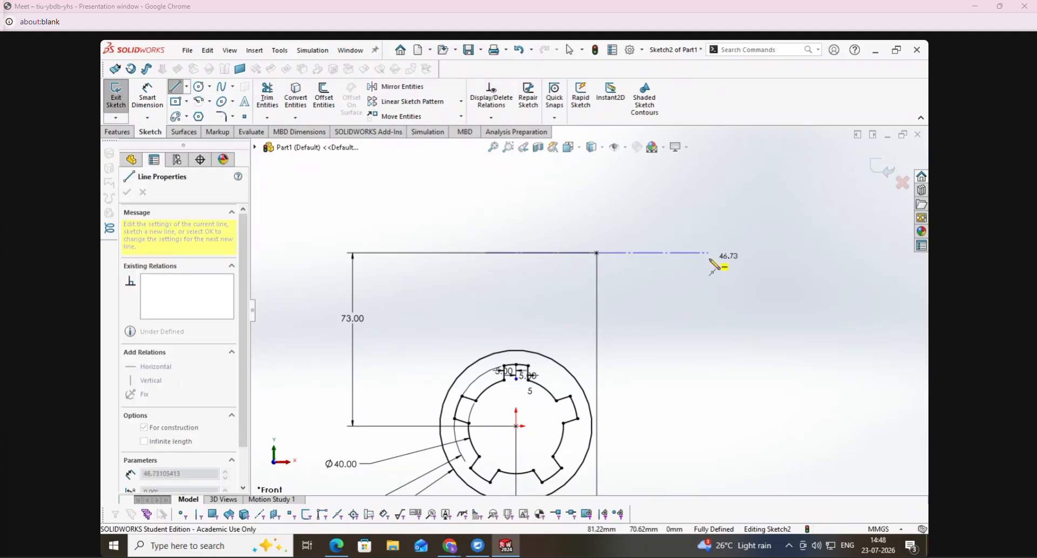
{"action": "left_click", "coordinate": [739, 253]}
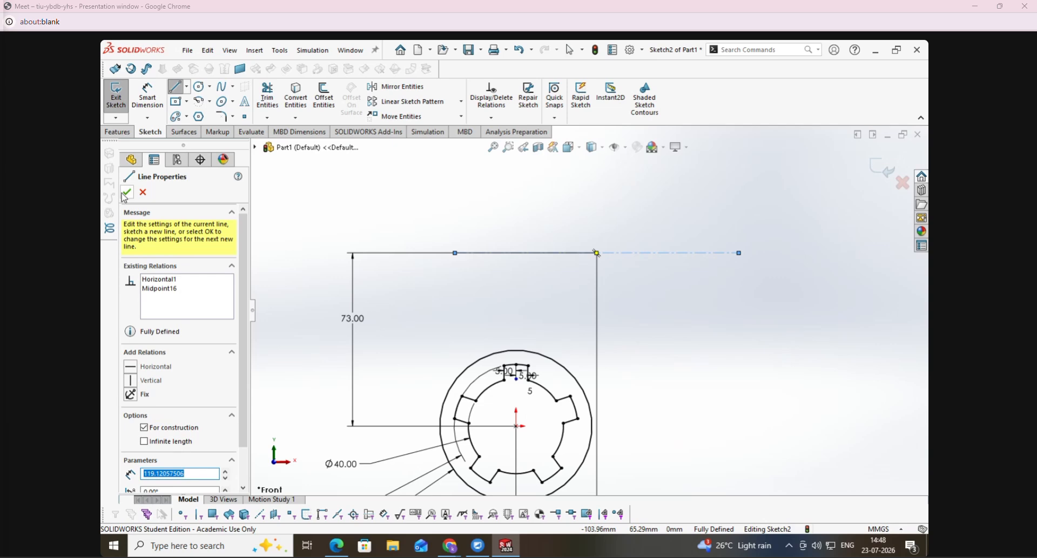
{"action": "left_click", "coordinate": [126, 192]}
- Draw a circle of about 19 mm radius on the slot's centre point, and trim away its upper half
{"action": "left_click", "coordinate": [199, 86]}
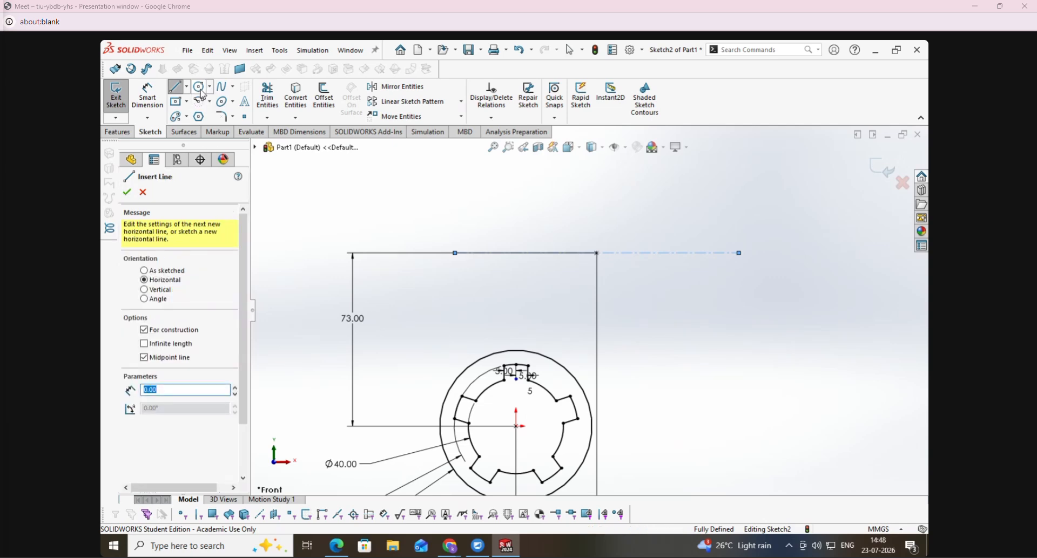
{"action": "left_click", "coordinate": [597, 253]}
{"action": "left_click", "coordinate": [631, 223]}
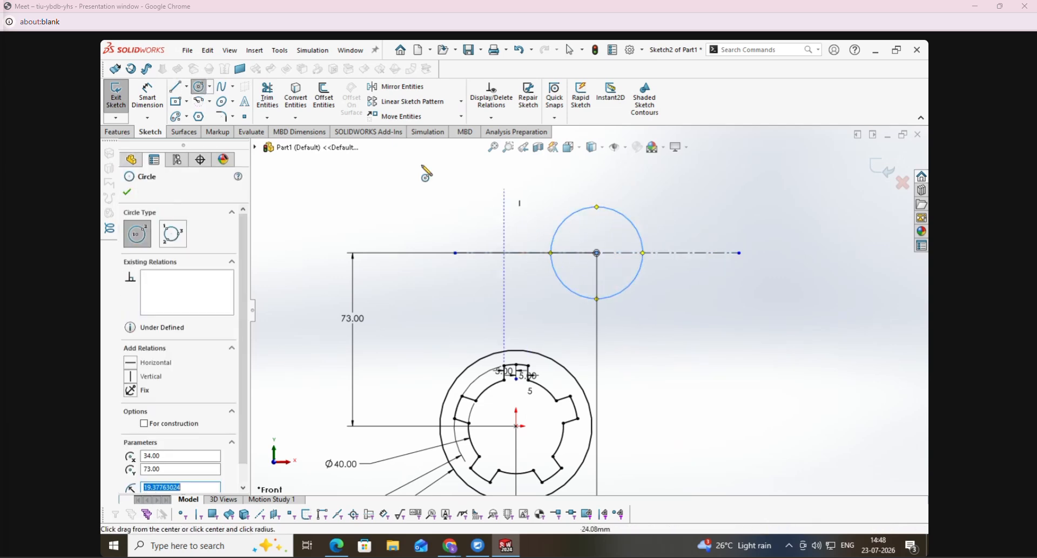
{"action": "left_click", "coordinate": [275, 113]}
{"action": "left_click_drag", "start_coordinate": [574, 230], "coordinate": [523, 211]}
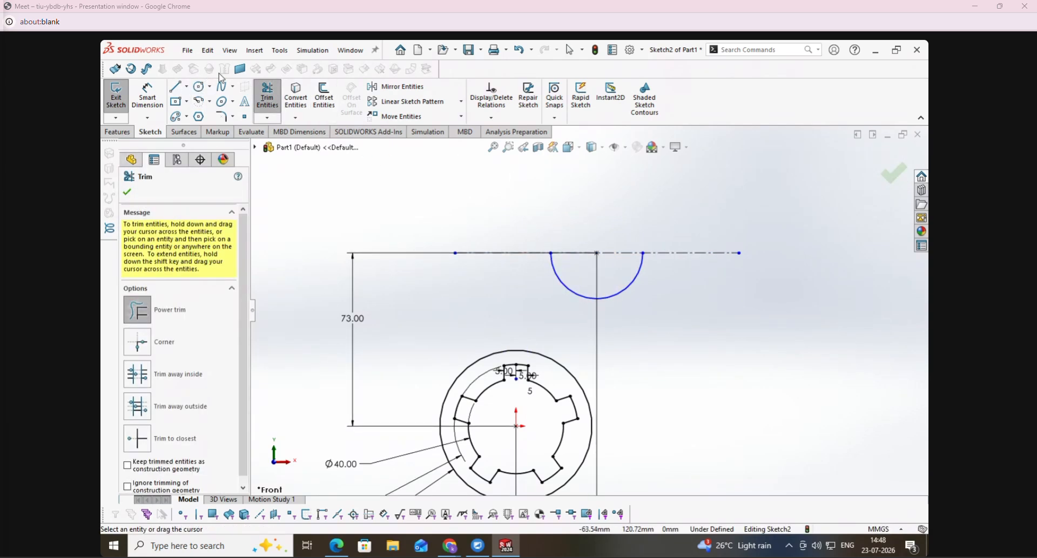
- Dimension the lower semicircular arc's radius as 33 mm
{"action": "left_click", "coordinate": [156, 98]}
{"action": "left_click", "coordinate": [626, 291]}
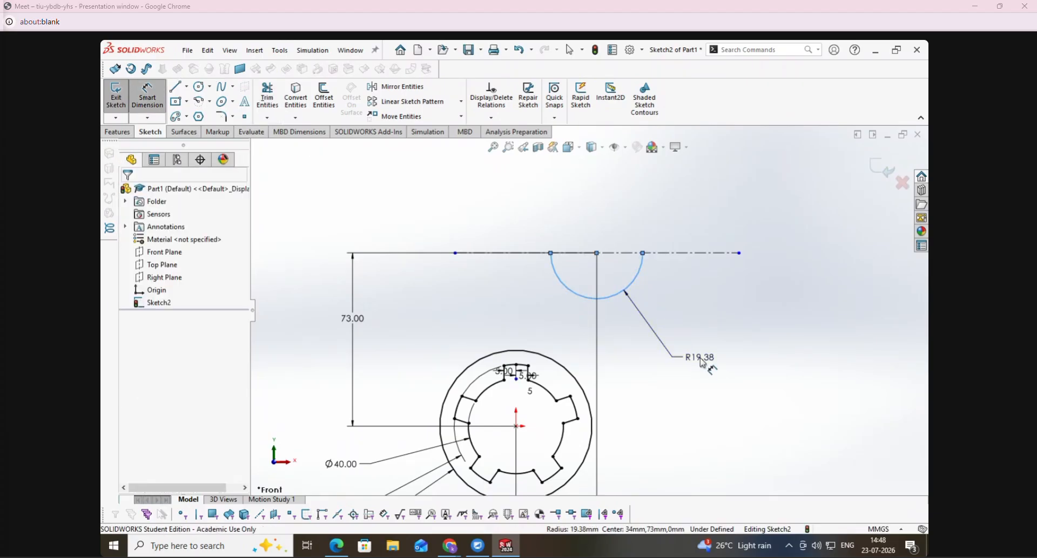
{"action": "left_click", "coordinate": [697, 362]}
{"action": "type", "text": "33"}
{"action": "key", "text": "Return"}
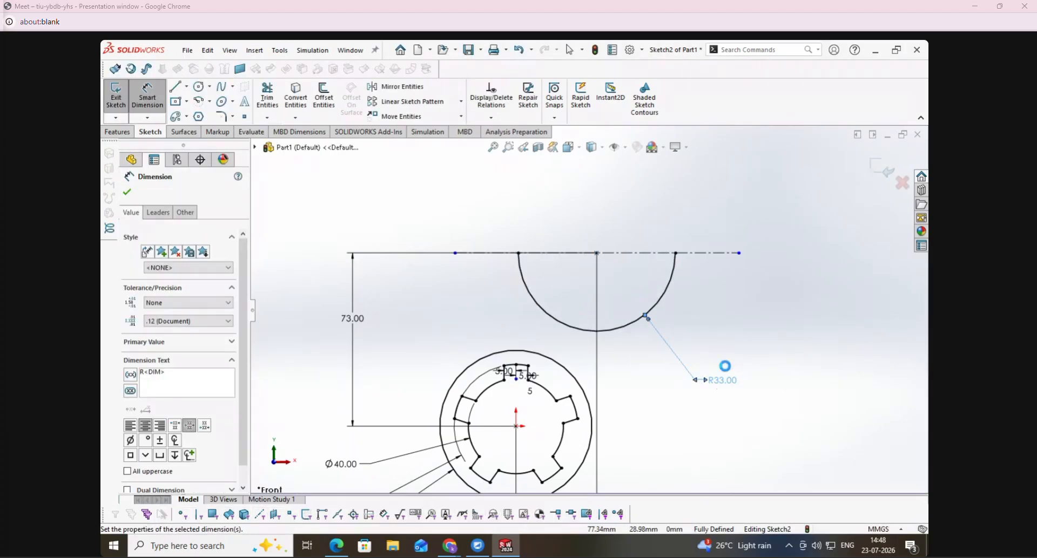
{"action": "left_click", "coordinate": [127, 193]}
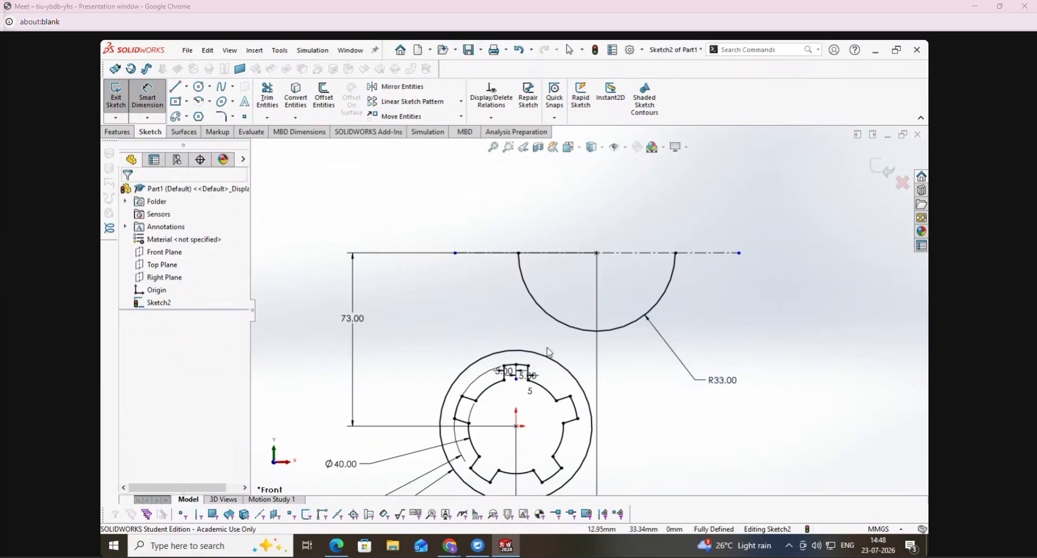
{"action": "key", "text": "Escape"}
- Try a 12 mm bi-directional offset of the 33 mm arc with construction base geometry and uncapped ends, and undo it
{"action": "left_click", "coordinate": [562, 323]}
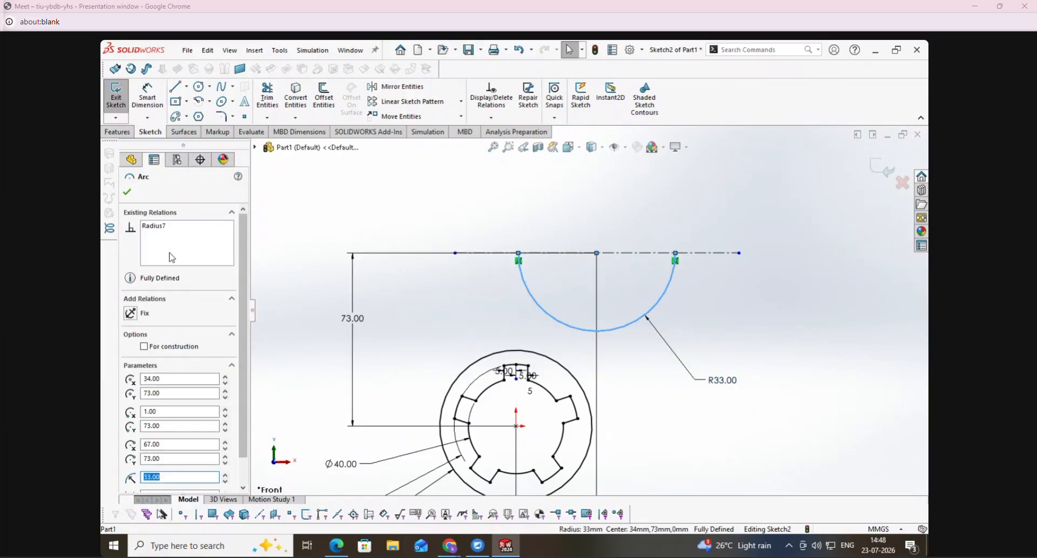
{"action": "left_click", "coordinate": [127, 193]}
{"action": "left_click", "coordinate": [324, 97]}
{"action": "type", "text": "12.00mm"}
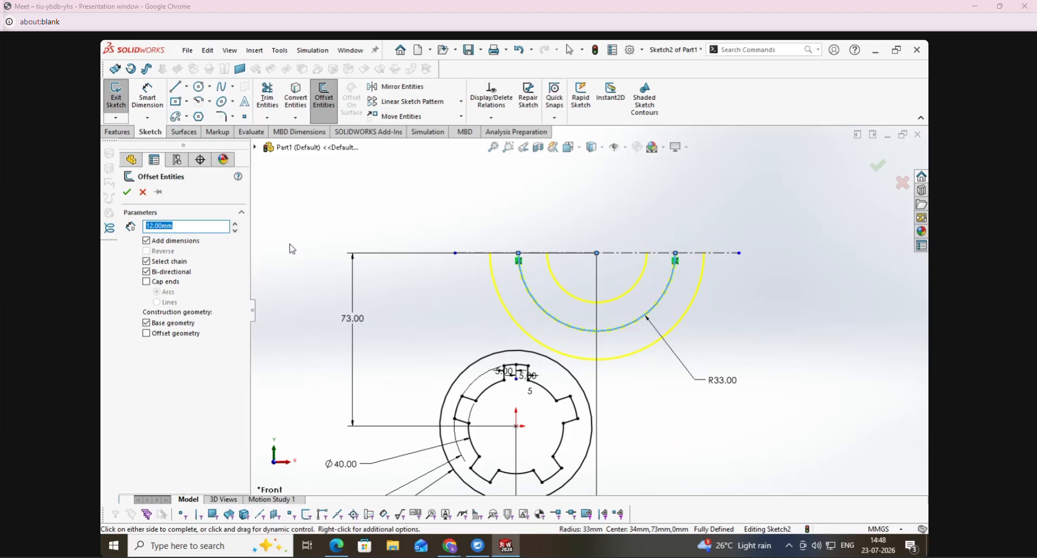
{"action": "left_click", "coordinate": [129, 192]}
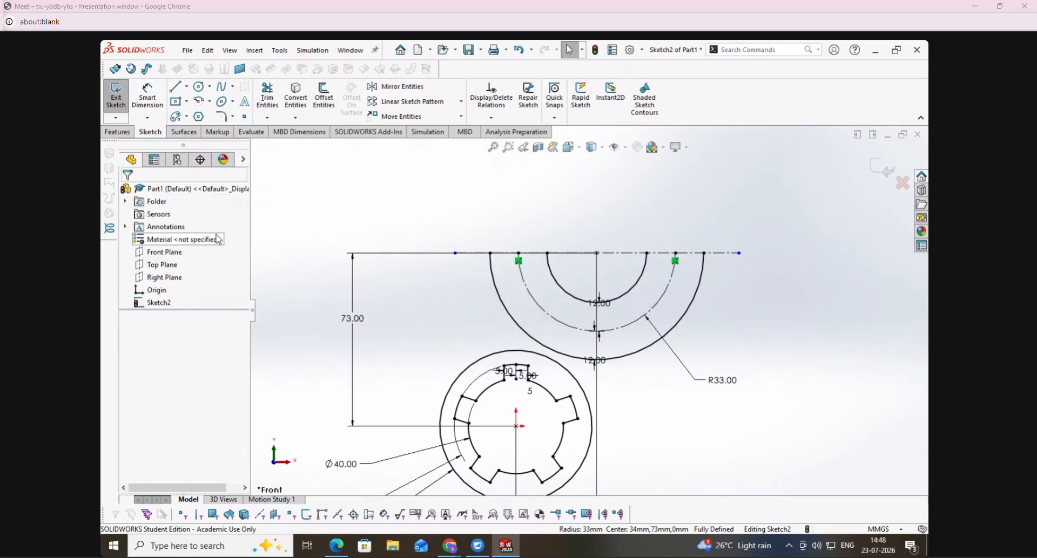
{"action": "key", "text": "ctrl+z"}
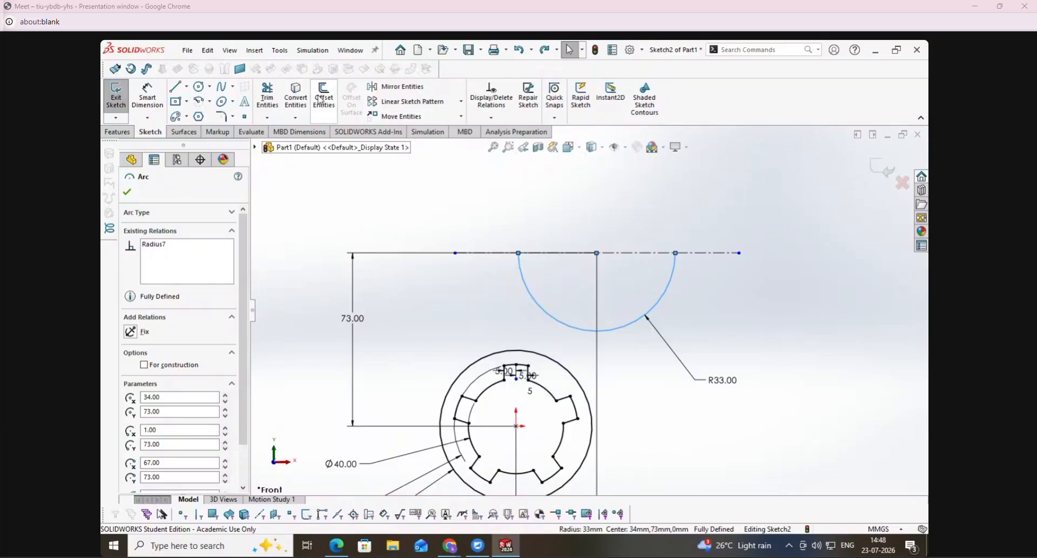
- Offset the 33 mm arc by 12 mm in both directions with arc-capped ends, keeping the base arc as construction geometry
{"action": "left_click", "coordinate": [324, 98]}
{"action": "left_click", "coordinate": [172, 283]}
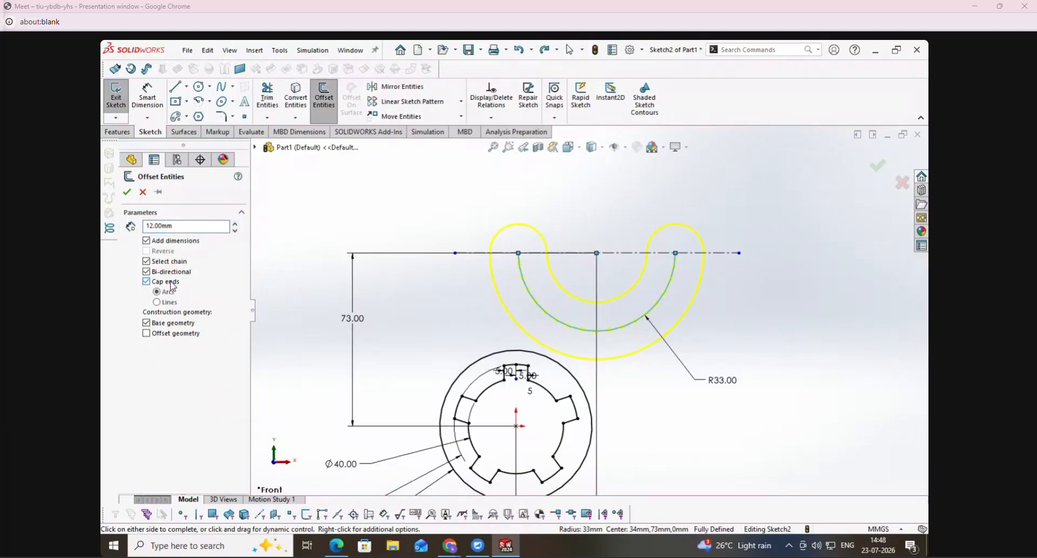
{"action": "left_click", "coordinate": [127, 192]}
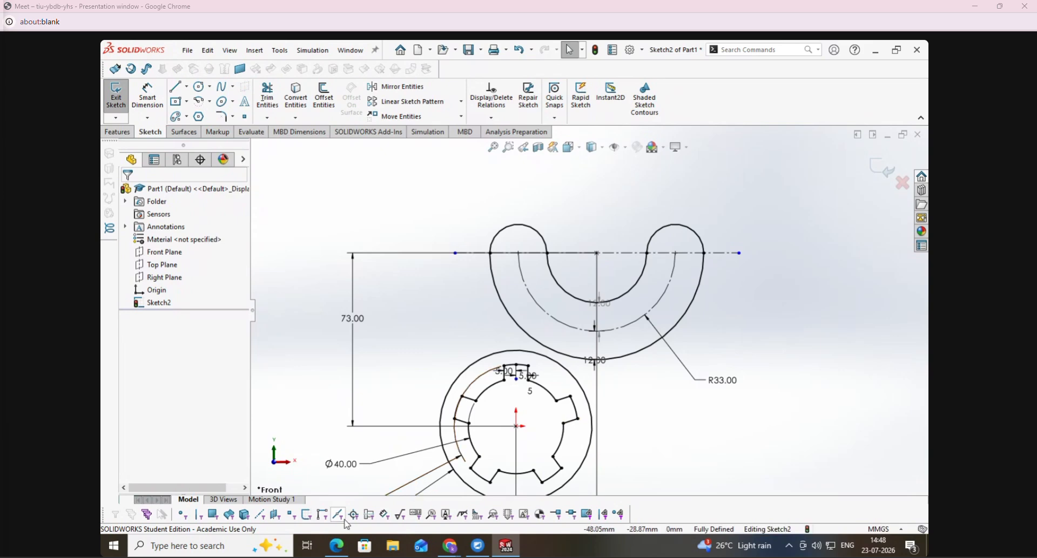
- Mark the 21 R radius in the PDF, and in SolidWorks draw a circle around each slot end, the right one about 21 mm in radius
{"action": "left_click", "coordinate": [336, 546]}
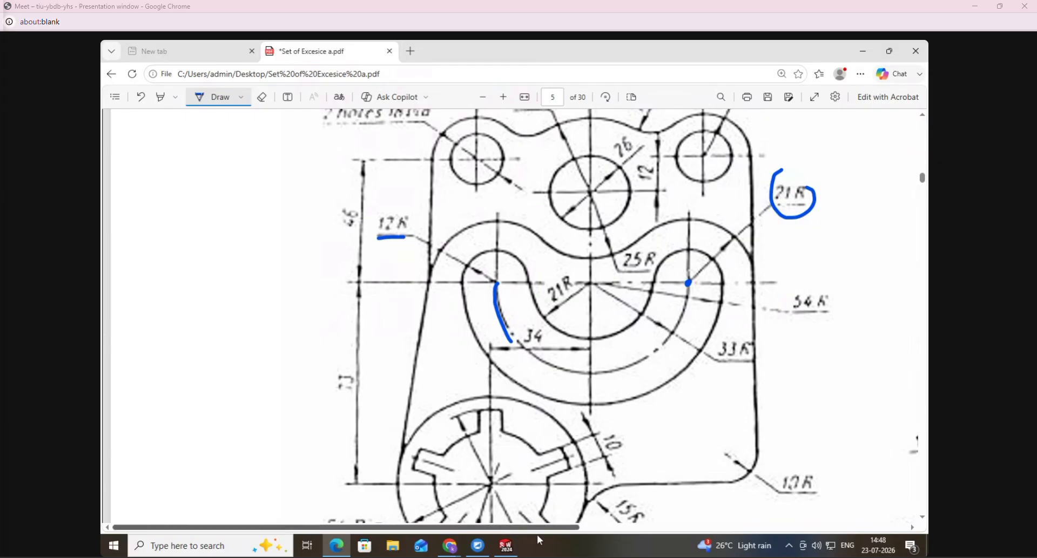
{"action": "left_click", "coordinate": [507, 548]}
{"action": "left_click", "coordinate": [199, 87]}
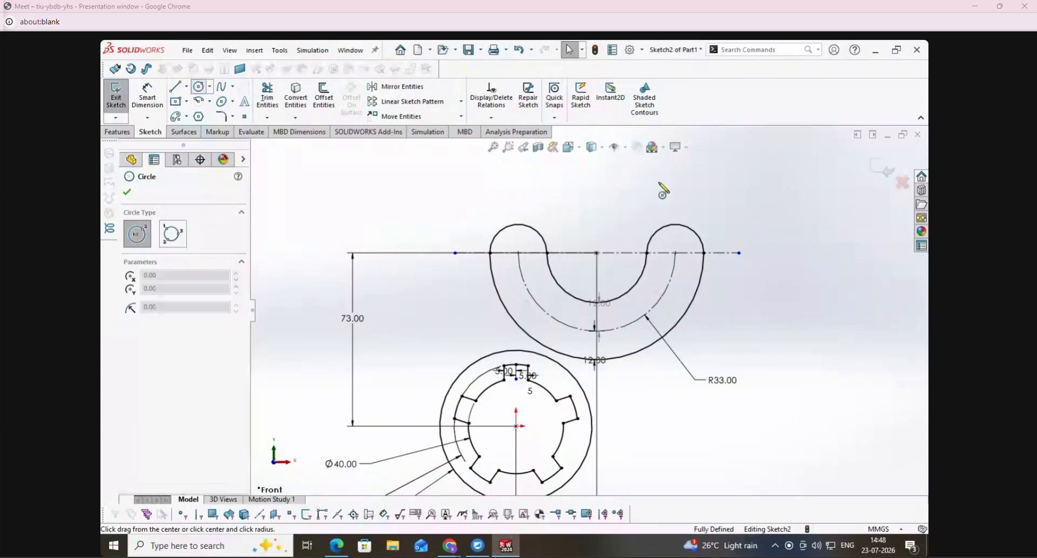
{"action": "left_click_drag", "start_coordinate": [676, 253], "coordinate": [726, 252]}
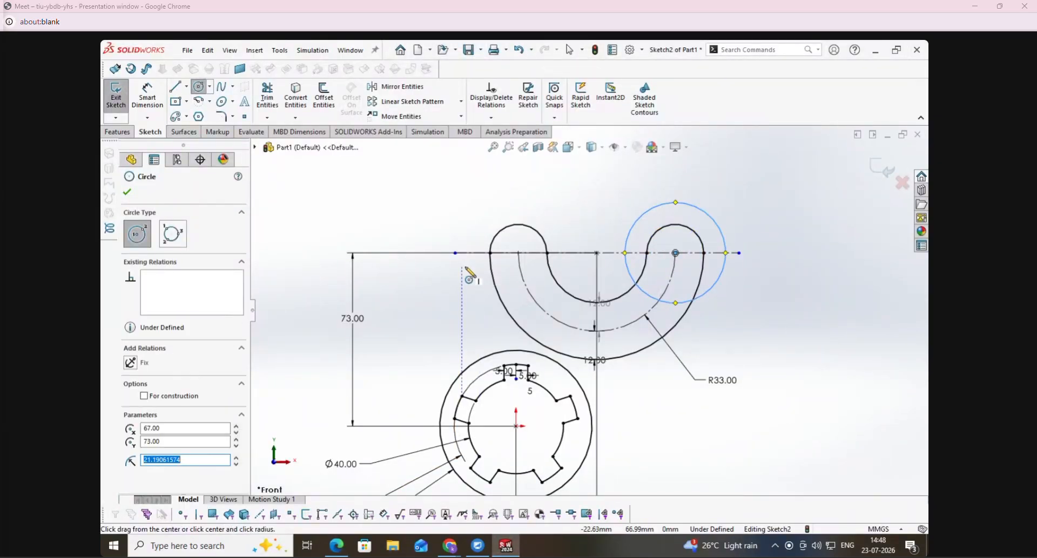
{"action": "left_click_drag", "start_coordinate": [518, 253], "coordinate": [546, 213]}
{"action": "key", "text": "Escape"}
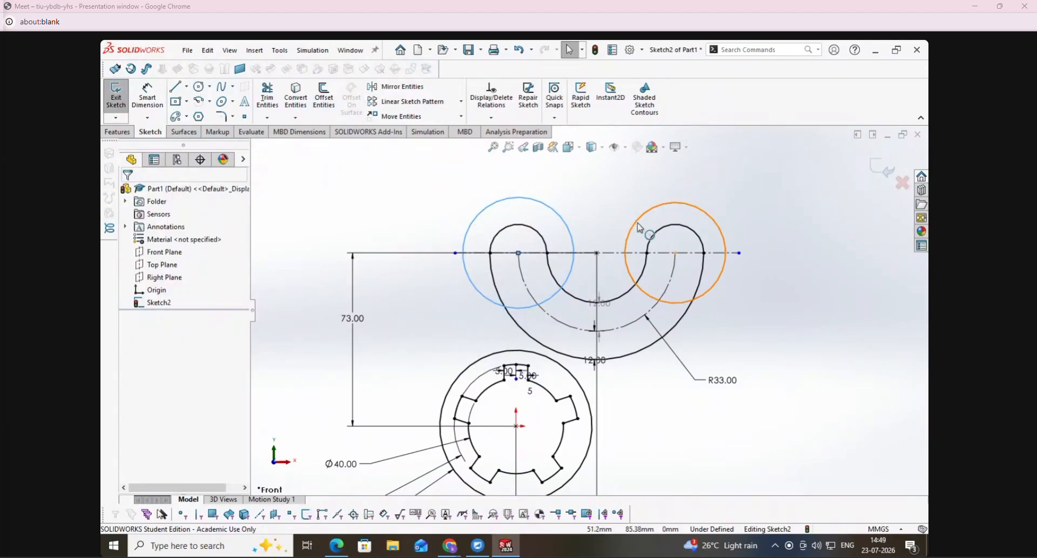
- Make the two circles around the slot ends equal, and dimension the right one's diameter as 42 mm
{"action": "left_click", "coordinate": [639, 226], "text": "ctrl"}
{"action": "left_click", "coordinate": [140, 420]}
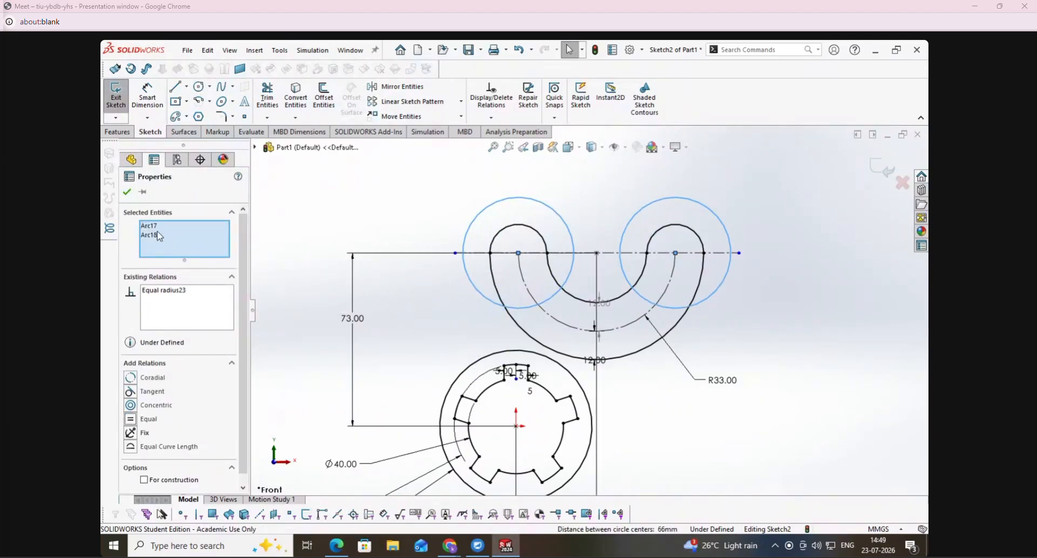
{"action": "left_click", "coordinate": [157, 102]}
{"action": "left_click", "coordinate": [733, 234]}
{"action": "left_click", "coordinate": [808, 163]}
{"action": "type", "text": "42"}
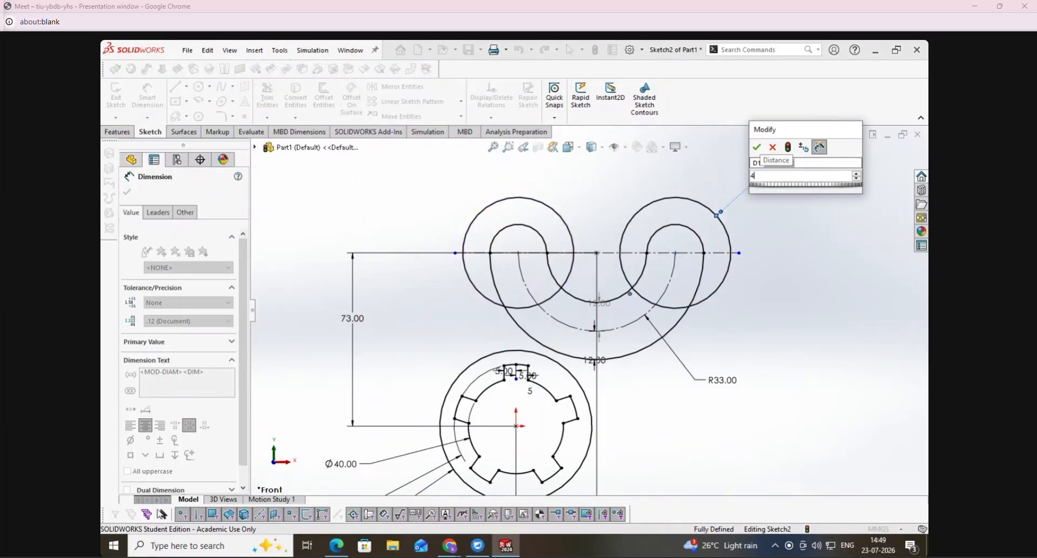
{"action": "key", "text": "Return"}
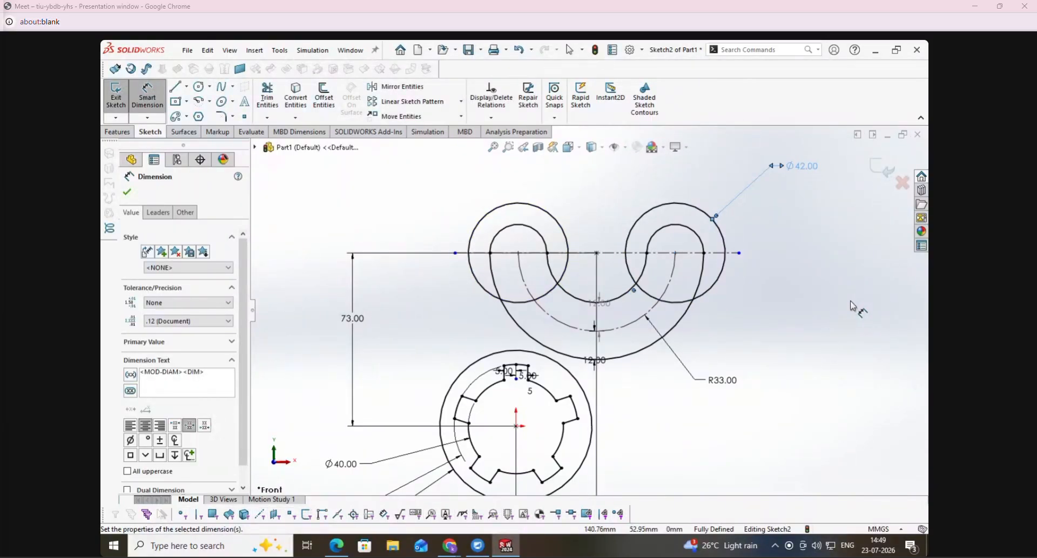
{"action": "key", "text": "Escape"}
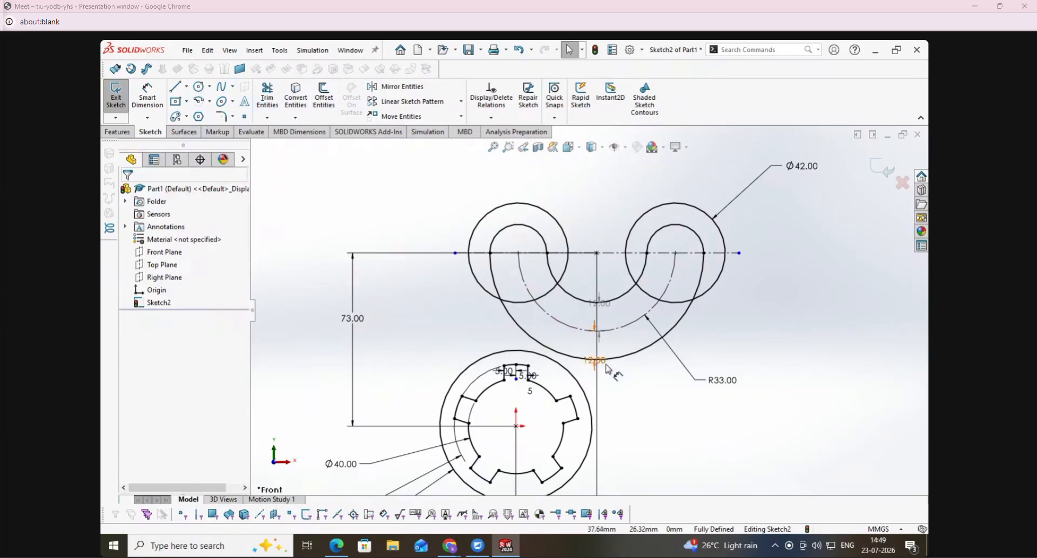
- Reposition the lower 12 mm offset dimension and move the R33 label out beyond the slot's lower right
{"action": "left_click", "coordinate": [616, 354]}
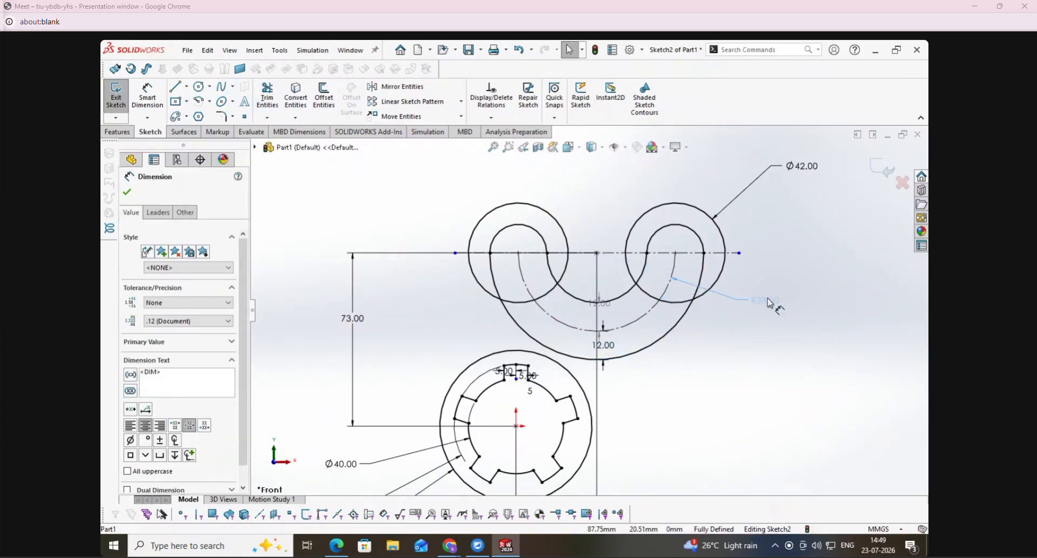
{"action": "left_click", "coordinate": [829, 384]}
{"action": "key", "text": "Escape"}
{"action": "scroll", "coordinate": [702, 377], "scroll_direction": "down", "scroll_amount": 3}
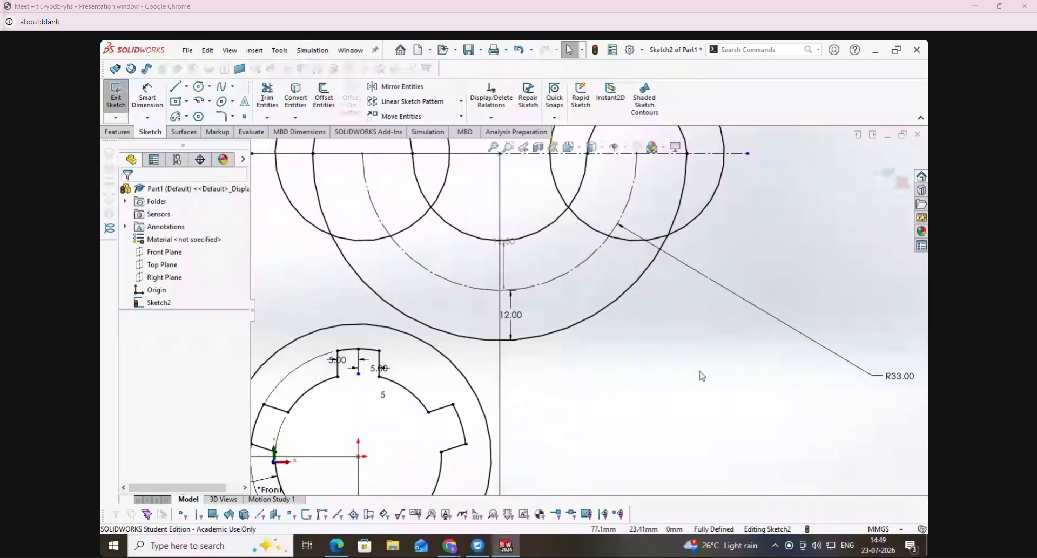
{"action": "scroll", "coordinate": [702, 376], "scroll_direction": "up", "scroll_amount": 5}
- Switch to the exercise PDF and trace the Cover's left slanted edge, bottom edge and right vertical edge
{"action": "left_click", "coordinate": [336, 546]}
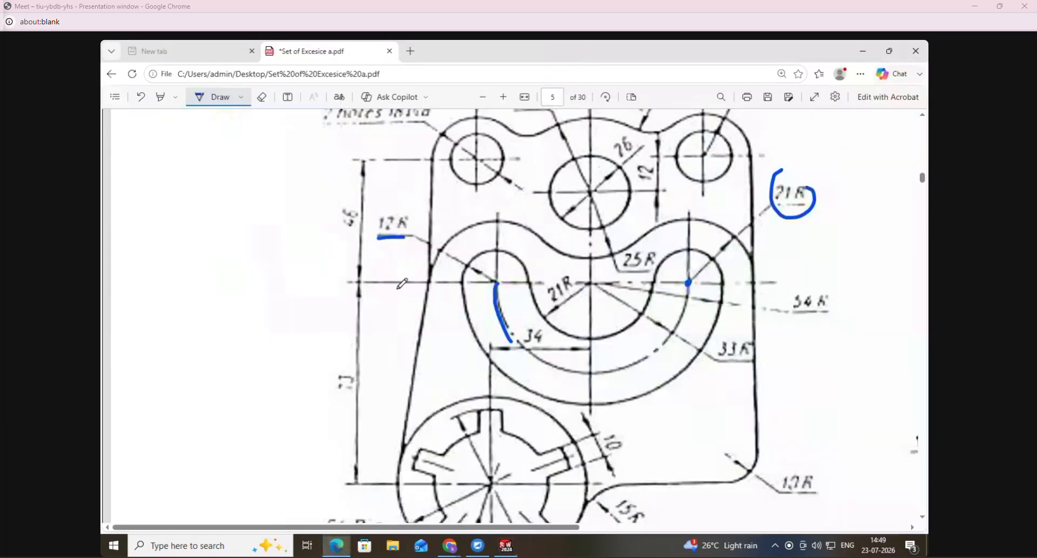
{"action": "left_click_drag", "start_coordinate": [438, 258], "coordinate": [375, 437]}
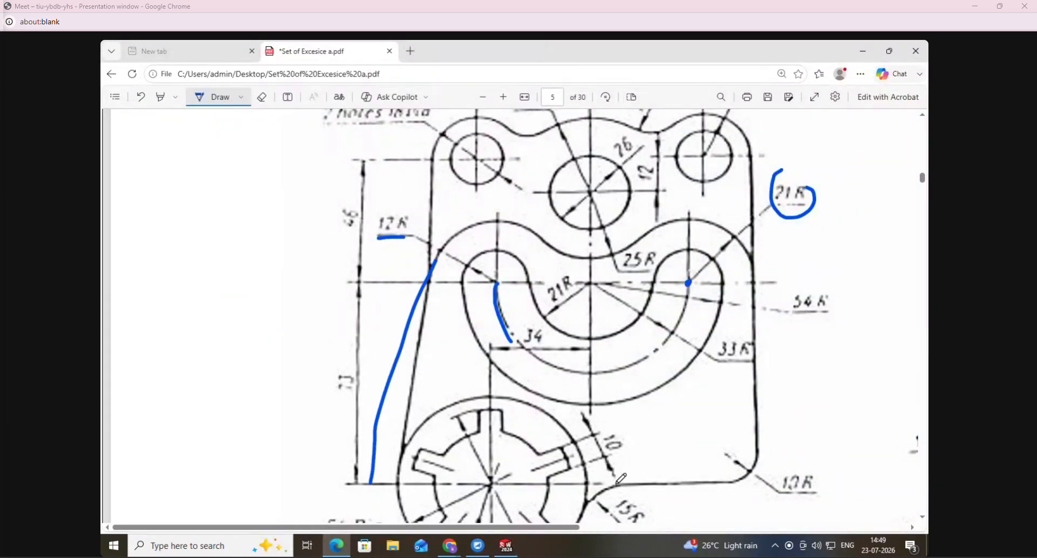
{"action": "left_click_drag", "start_coordinate": [661, 479], "coordinate": [768, 489]}
{"action": "left_click_drag", "start_coordinate": [756, 257], "coordinate": [750, 507]}
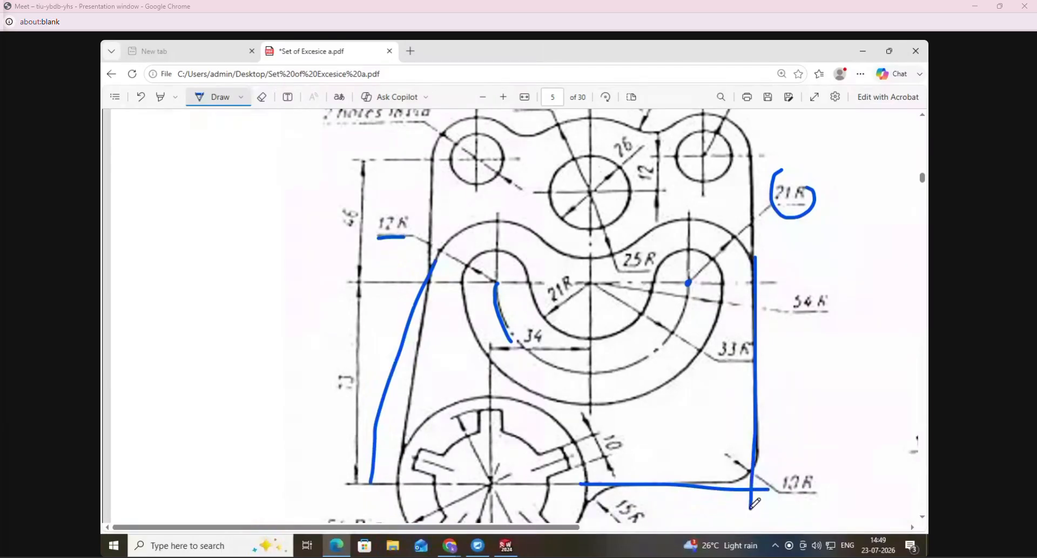
- In SolidWorks, draw a vertical line down from the right 42 mm circle's rightmost point to below the boss centre's level
{"action": "left_click", "coordinate": [505, 546]}
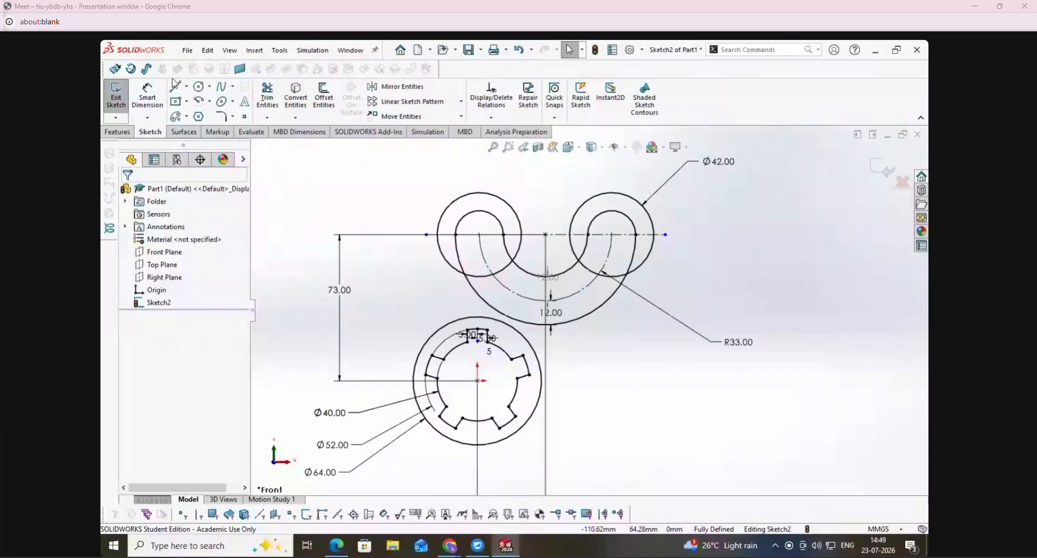
{"action": "left_click", "coordinate": [176, 90]}
{"action": "left_click", "coordinate": [656, 235]}
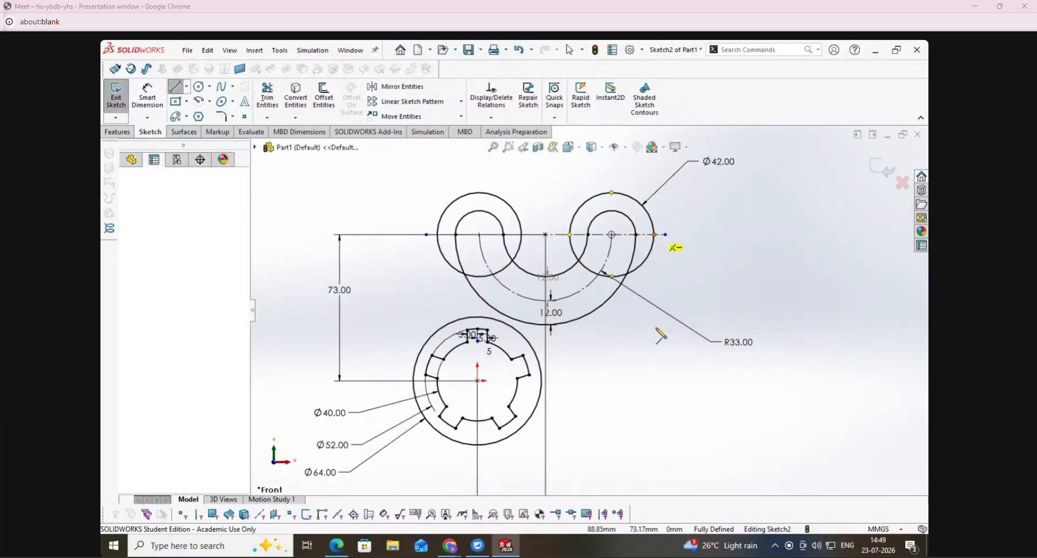
{"action": "left_click", "coordinate": [660, 431]}
{"action": "left_click", "coordinate": [660, 431]}
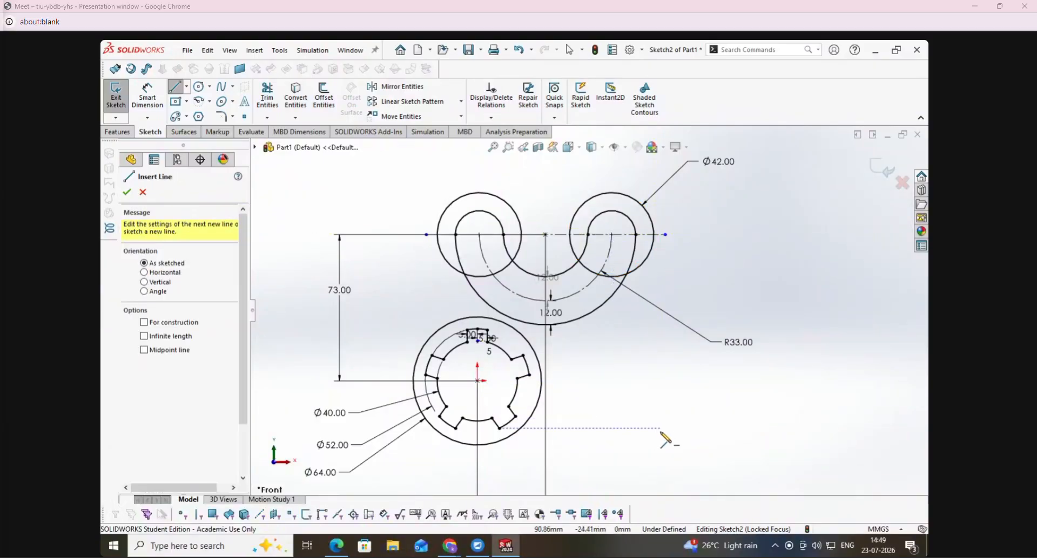
{"action": "left_click", "coordinate": [655, 235]}
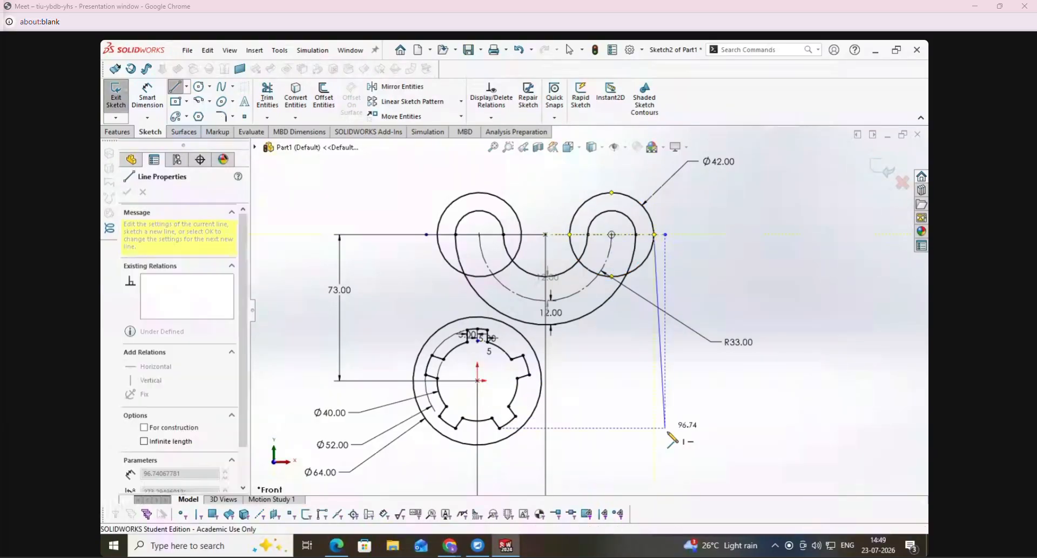
{"action": "left_click", "coordinate": [655, 442]}
{"action": "key", "text": "Escape"}
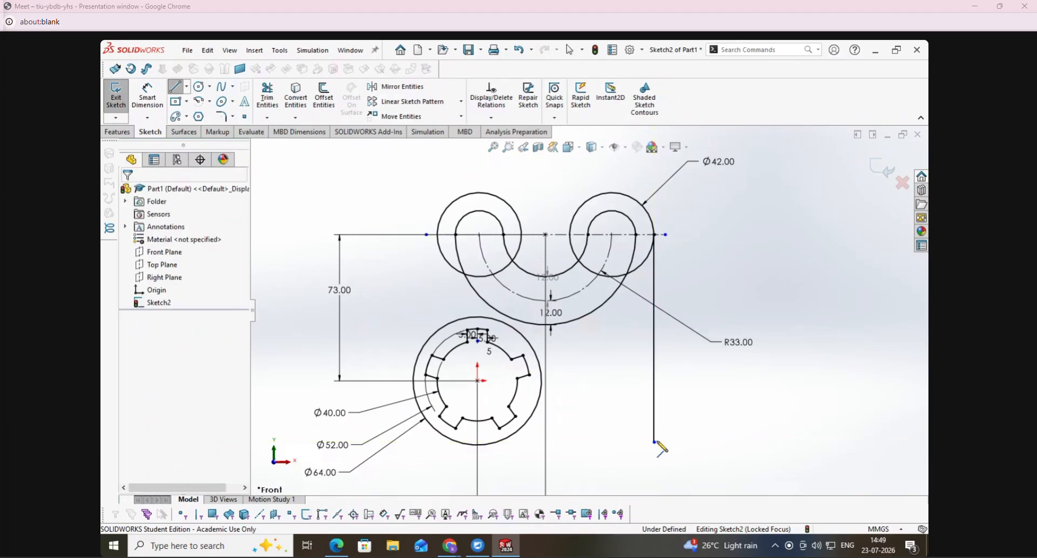
- Draw a horizontal line about 80 mm long from the 64 mm circle's rightmost point across the vertical line
{"action": "left_click", "coordinate": [172, 88]}
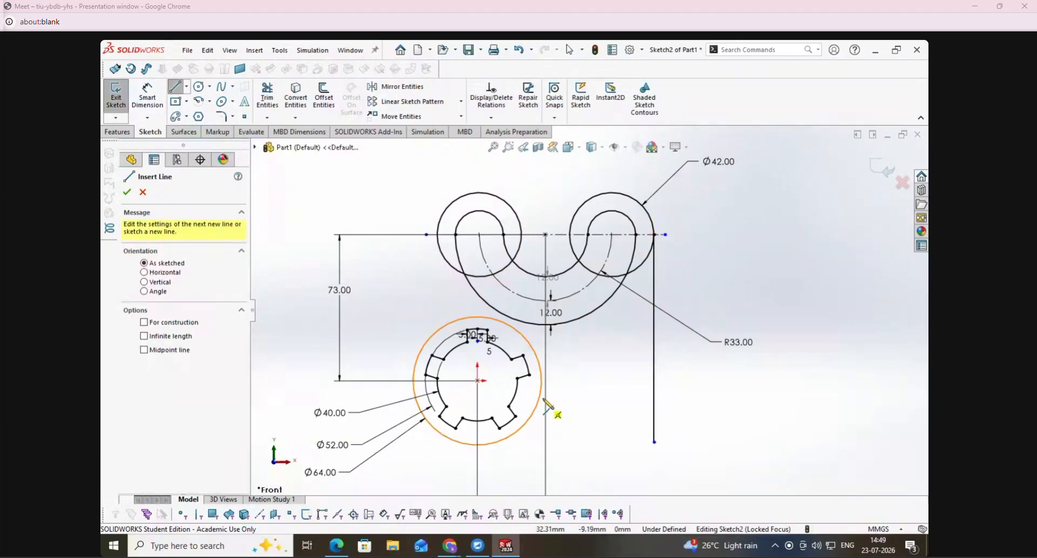
{"action": "left_click", "coordinate": [542, 382]}
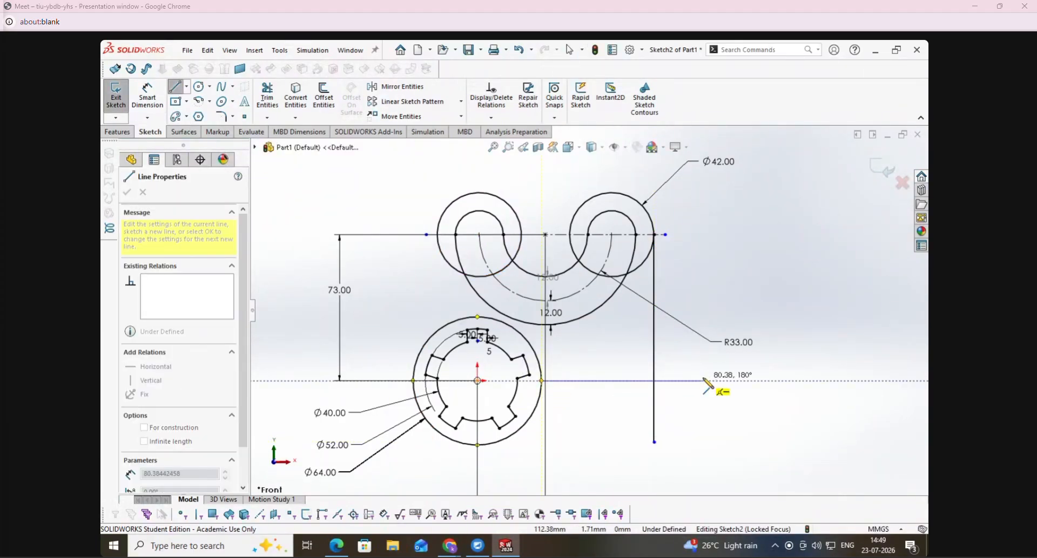
{"action": "left_click", "coordinate": [704, 381]}
{"action": "key", "text": "Escape"}
- Draw a slanted line about 121 mm long just left of the upper-left circle and the boss
{"action": "left_click", "coordinate": [175, 87]}
{"action": "left_click", "coordinate": [415, 176]}
{"action": "left_click", "coordinate": [389, 417]}
{"action": "key", "text": "Escape"}
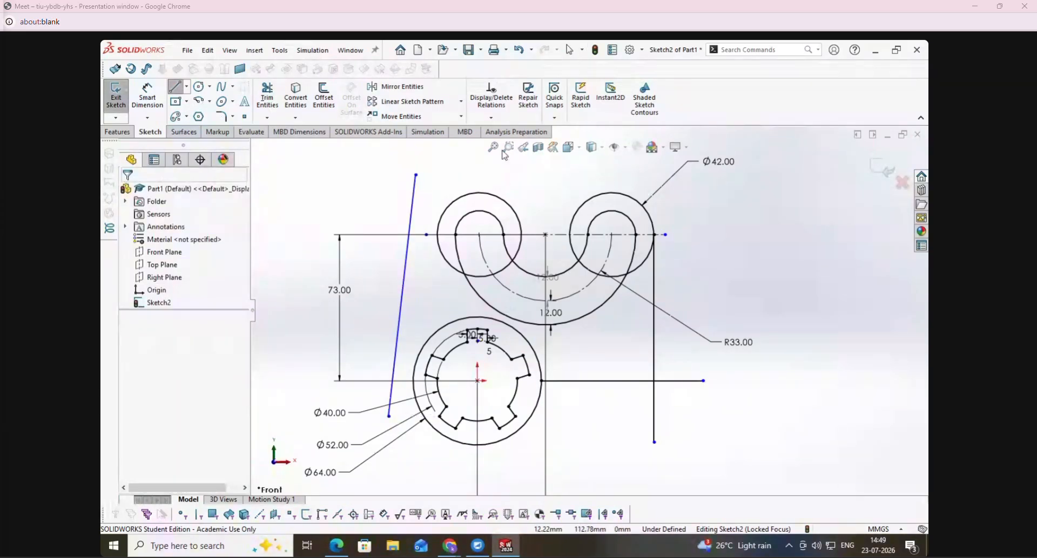
- Make the slanted line tangent to the left 42 mm slot-end circle and to the 64 mm boss circle
{"action": "left_click", "coordinate": [491, 118]}
{"action": "left_click", "coordinate": [503, 146]}
{"action": "left_click", "coordinate": [412, 211]}
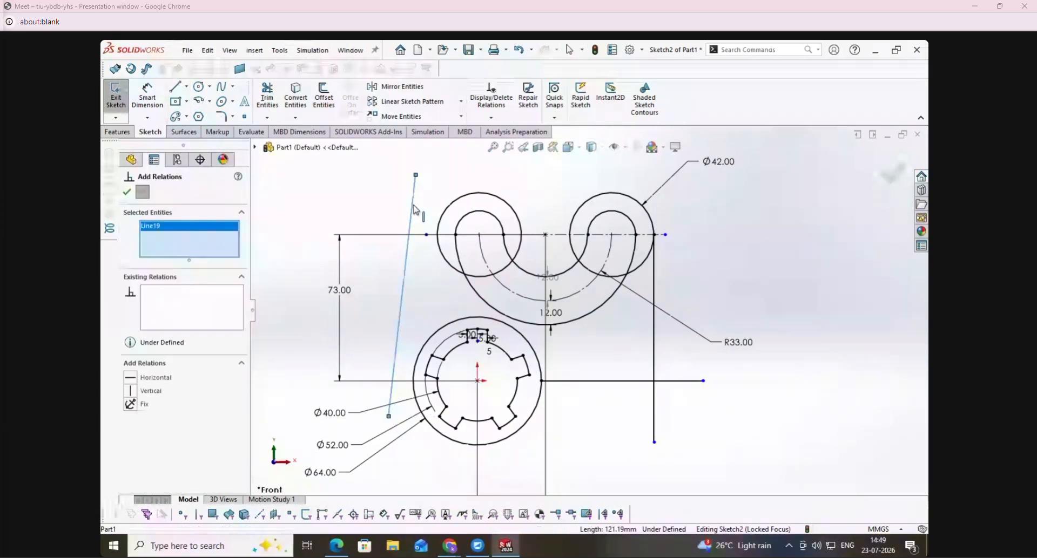
{"action": "left_click", "coordinate": [446, 209]}
{"action": "left_click", "coordinate": [131, 379]}
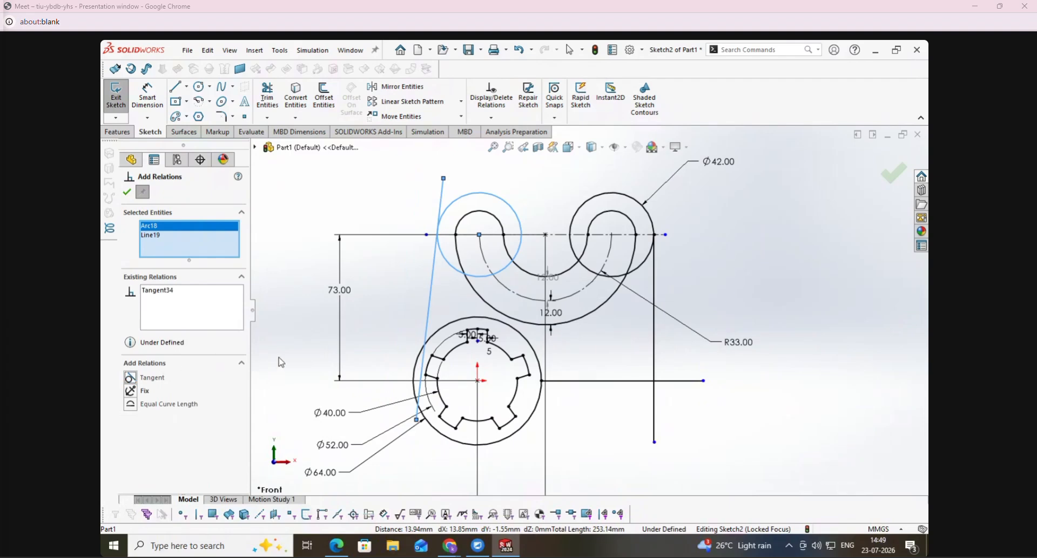
{"action": "right_click", "coordinate": [170, 241]}
{"action": "left_click", "coordinate": [205, 248]}
{"action": "left_click", "coordinate": [429, 308]}
{"action": "left_click", "coordinate": [446, 331]}
{"action": "left_click", "coordinate": [129, 379]}
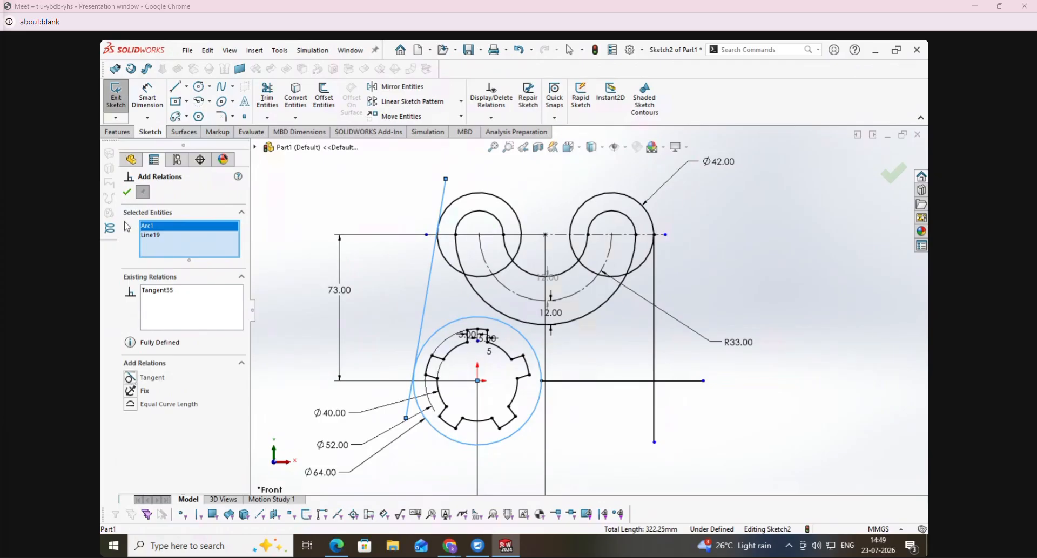
{"action": "left_click", "coordinate": [127, 194]}
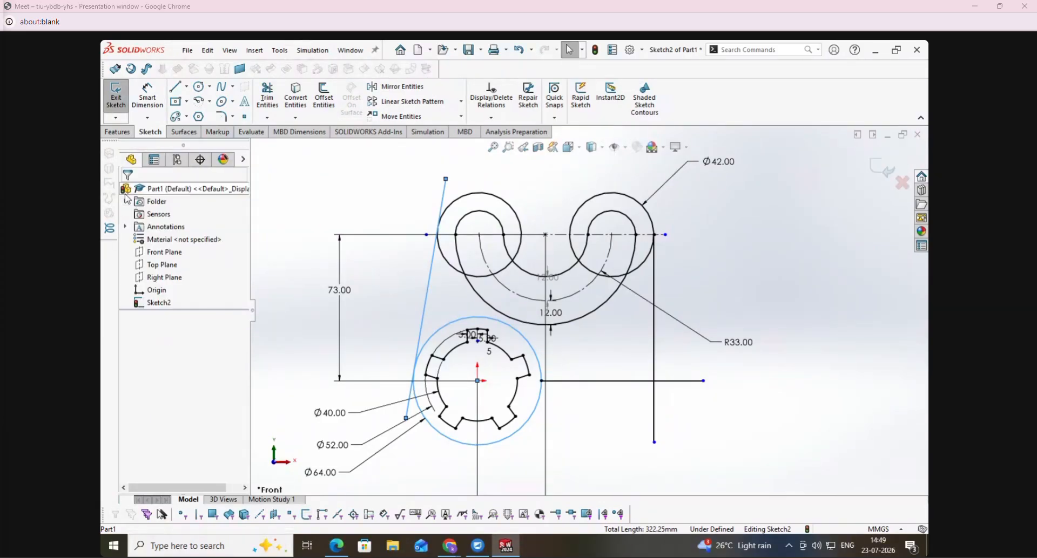
- Trim the slanted line beyond its tangent points and the overhangs where the vertical and horizontal lines cross
{"action": "left_click", "coordinate": [268, 97]}
{"action": "left_click_drag", "start_coordinate": [398, 398], "coordinate": [417, 400]}
{"action": "left_click_drag", "start_coordinate": [641, 414], "coordinate": [671, 377]}
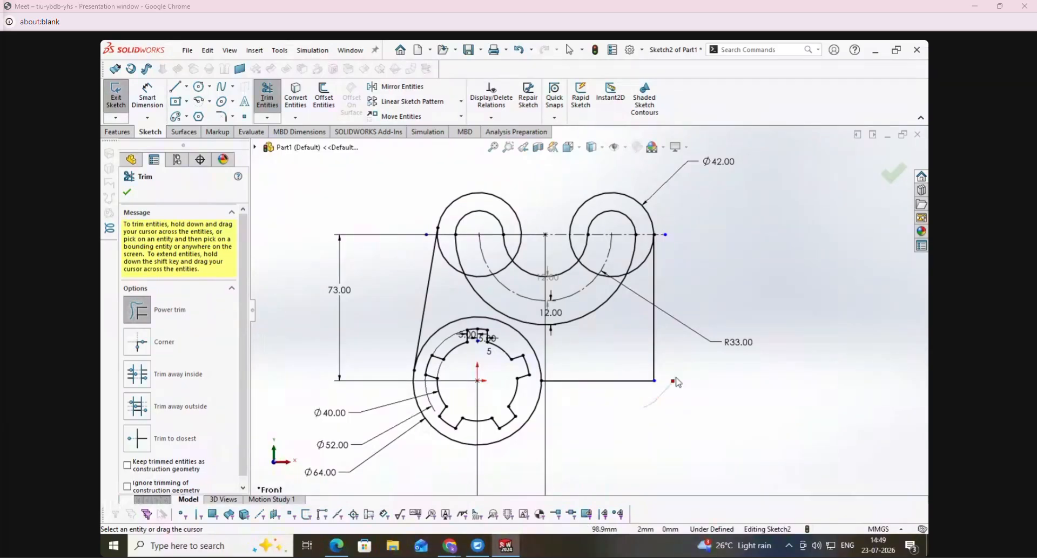
- Fillet the outline's lower-right corner with an 18 mm radius
{"action": "left_click", "coordinate": [221, 117]}
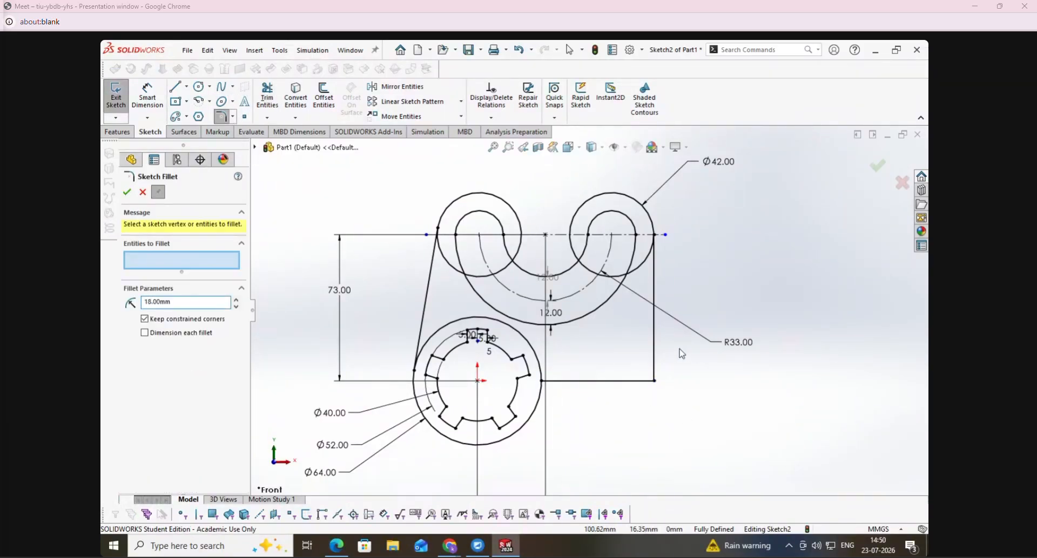
{"action": "left_click", "coordinate": [654, 360]}
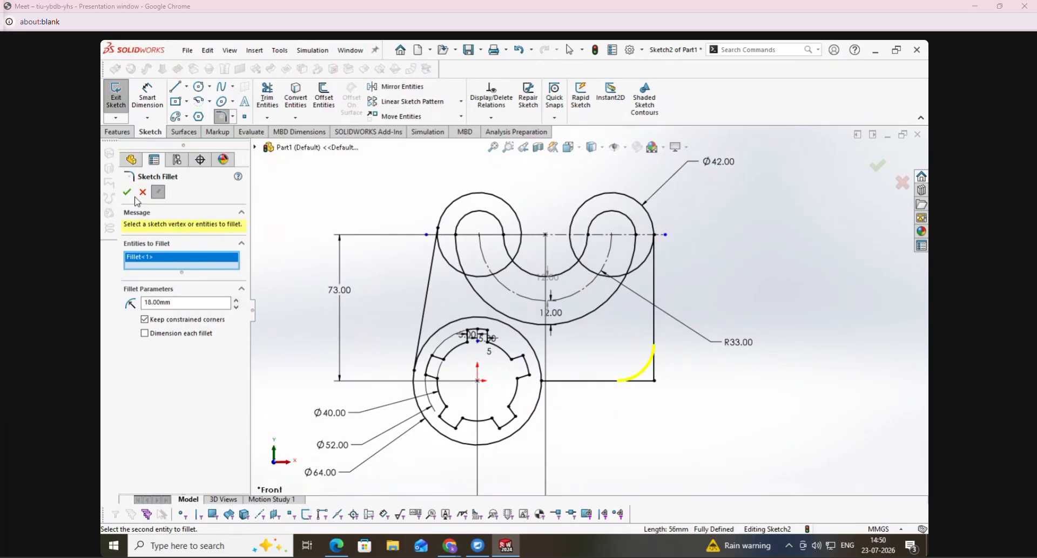
{"action": "left_click", "coordinate": [126, 193]}
- Mark the 15 R radius in the PDF, and in SolidWorks draw a perimeter circle about 8 mm in radius tangent to the horizontal line and 64 mm circle
{"action": "left_click", "coordinate": [335, 546]}
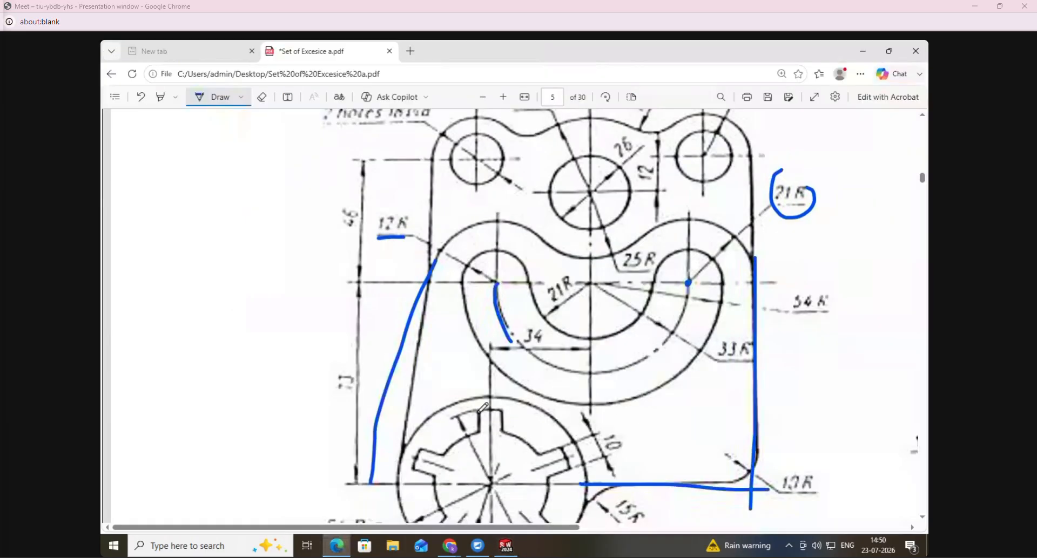
{"action": "scroll", "coordinate": [621, 445], "scroll_direction": "down", "scroll_amount": 1}
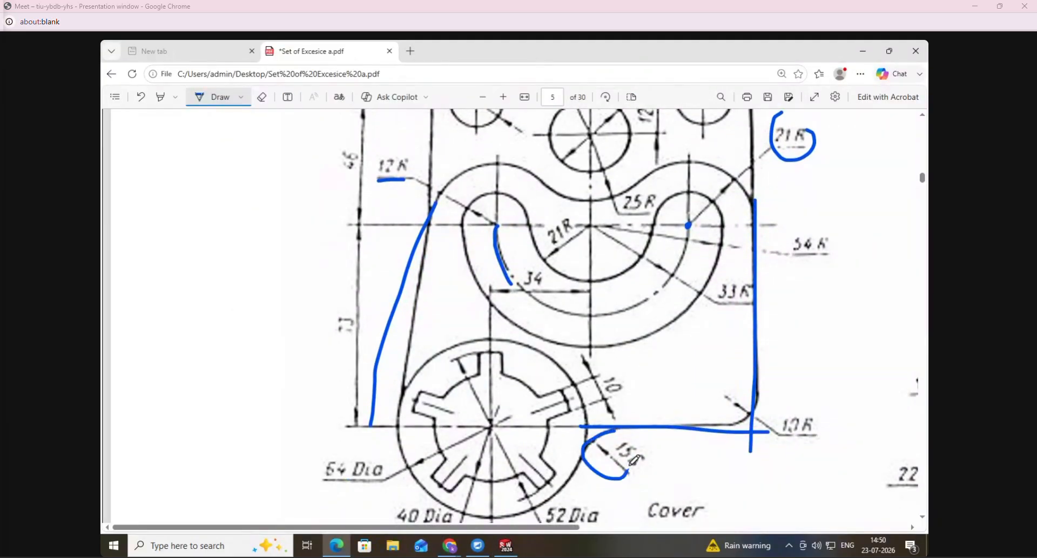
{"action": "left_click", "coordinate": [506, 546]}
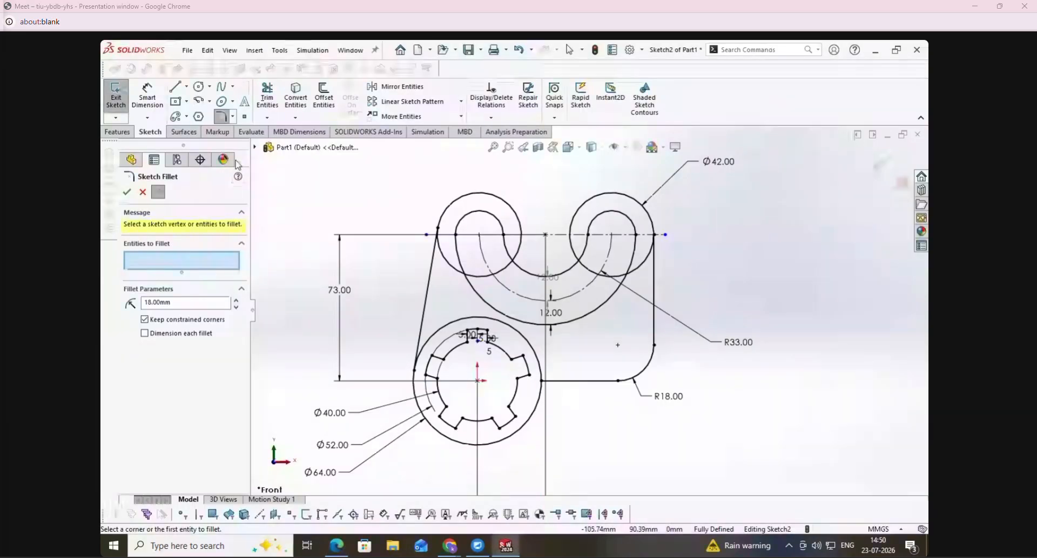
{"action": "left_click", "coordinate": [199, 86]}
{"action": "left_click", "coordinate": [172, 234]}
{"action": "scroll", "coordinate": [588, 397], "scroll_direction": "up", "scroll_amount": 2}
{"action": "scroll", "coordinate": [565, 373], "scroll_direction": "down", "scroll_amount": 5}
{"action": "scroll", "coordinate": [564, 373], "scroll_direction": "down", "scroll_amount": 2}
{"action": "left_click", "coordinate": [498, 299]}
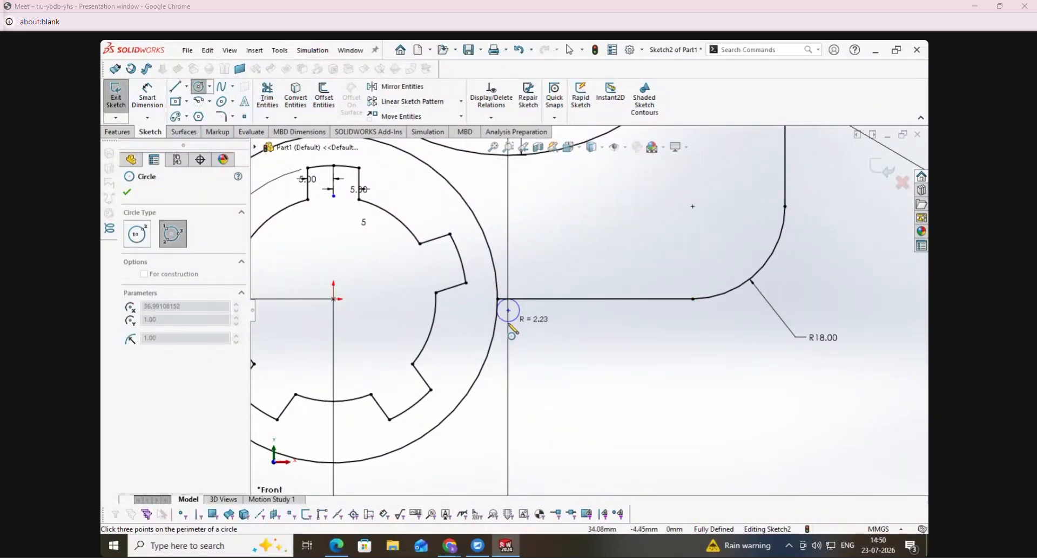
{"action": "left_click", "coordinate": [552, 383]}
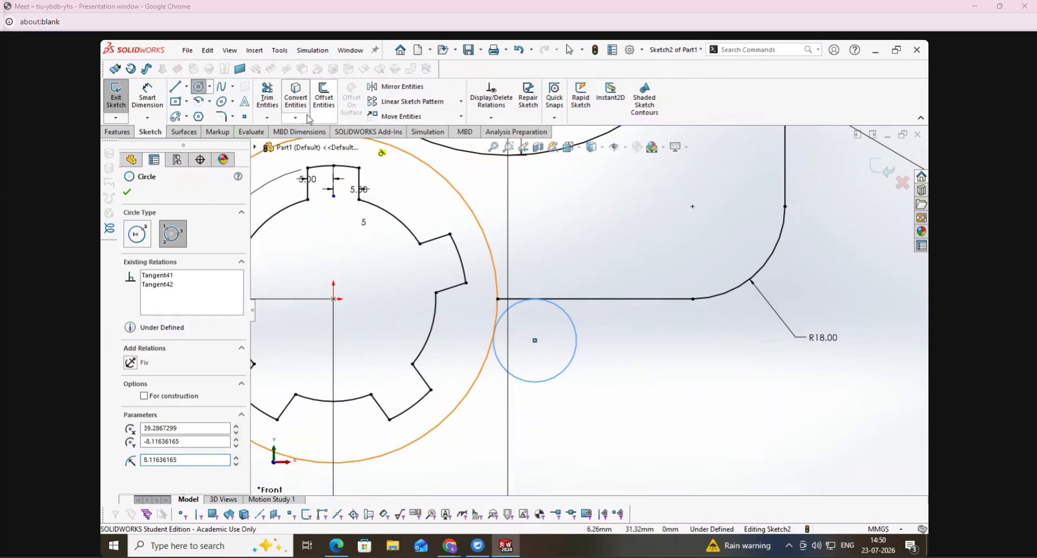
- Trim the tangent circle down to the arc joining the boss and the horizontal line, and dimension its radius as 15 mm
{"action": "left_click", "coordinate": [270, 111]}
{"action": "left_click_drag", "start_coordinate": [566, 350], "coordinate": [594, 380]}
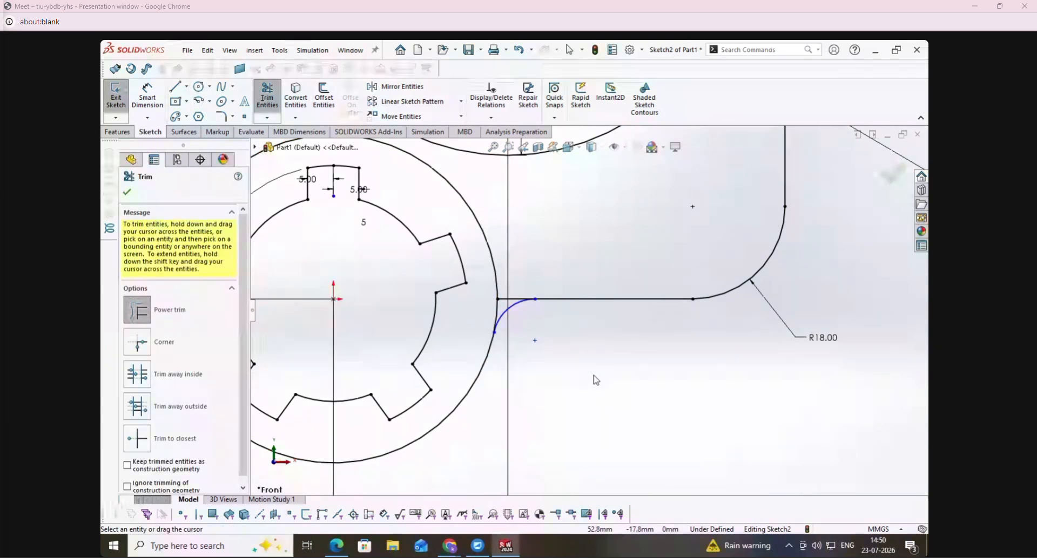
{"action": "left_click", "coordinate": [151, 103]}
{"action": "left_click", "coordinate": [517, 312]}
{"action": "left_click", "coordinate": [552, 368]}
{"action": "key", "text": "Return"}
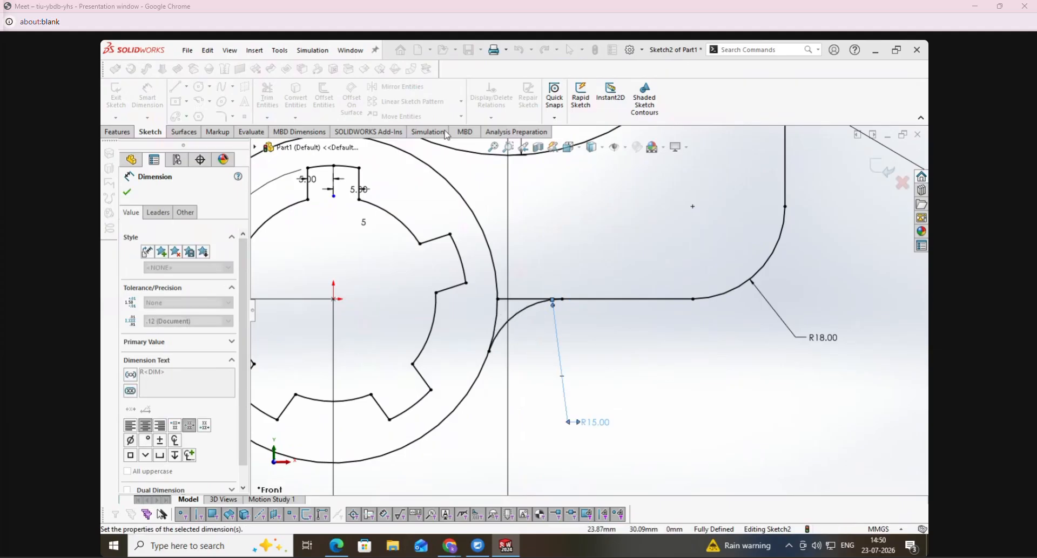
- Trim the horizontal line's leftover stub between the boss and the 15 mm arc, and exit the sketch
{"action": "left_click", "coordinate": [268, 100]}
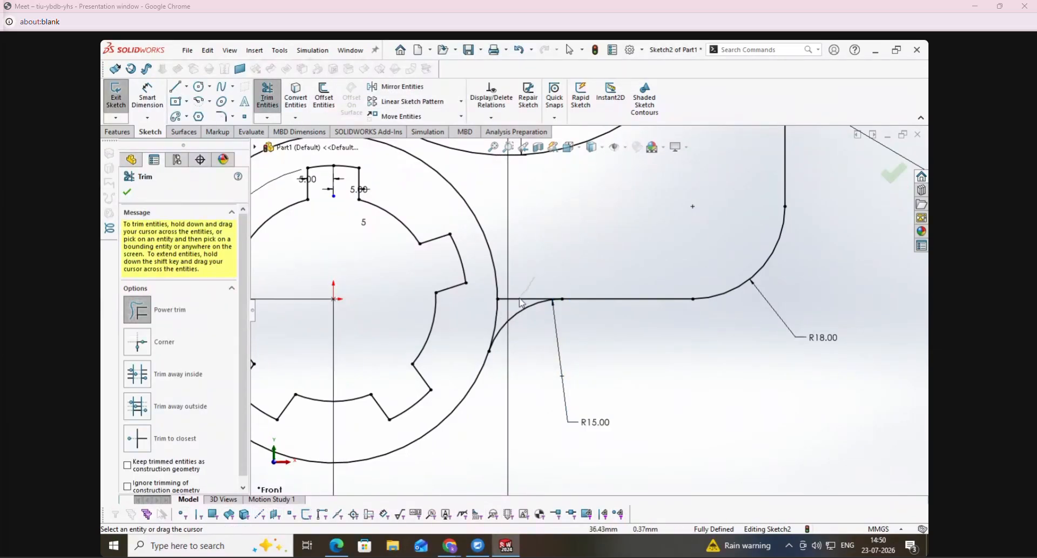
{"action": "left_click", "coordinate": [127, 193]}
{"action": "scroll", "coordinate": [497, 304], "scroll_direction": "up", "scroll_amount": 7}
{"action": "left_click", "coordinate": [116, 97]}
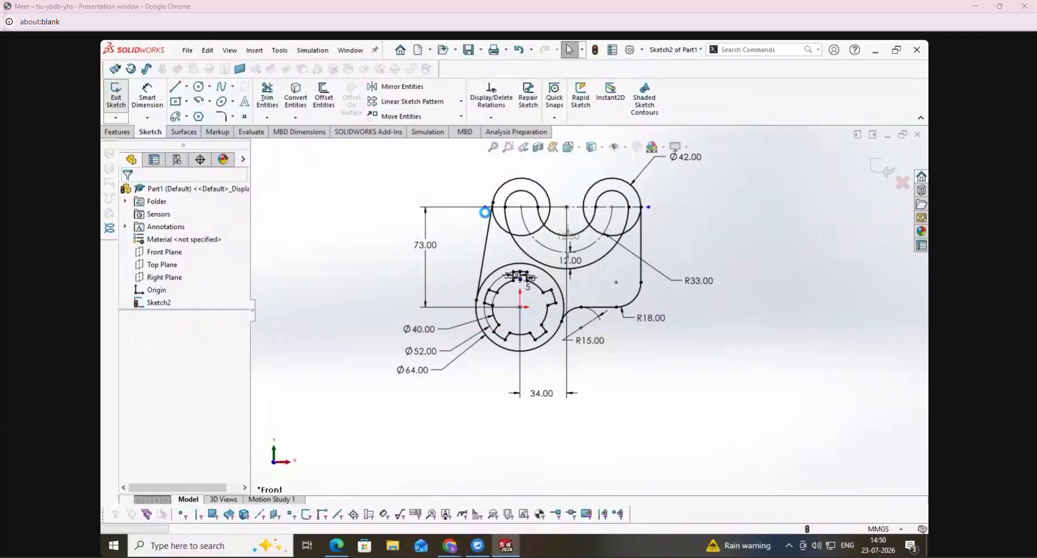
{"action": "scroll", "coordinate": [601, 187], "scroll_direction": "down", "scroll_amount": 2}
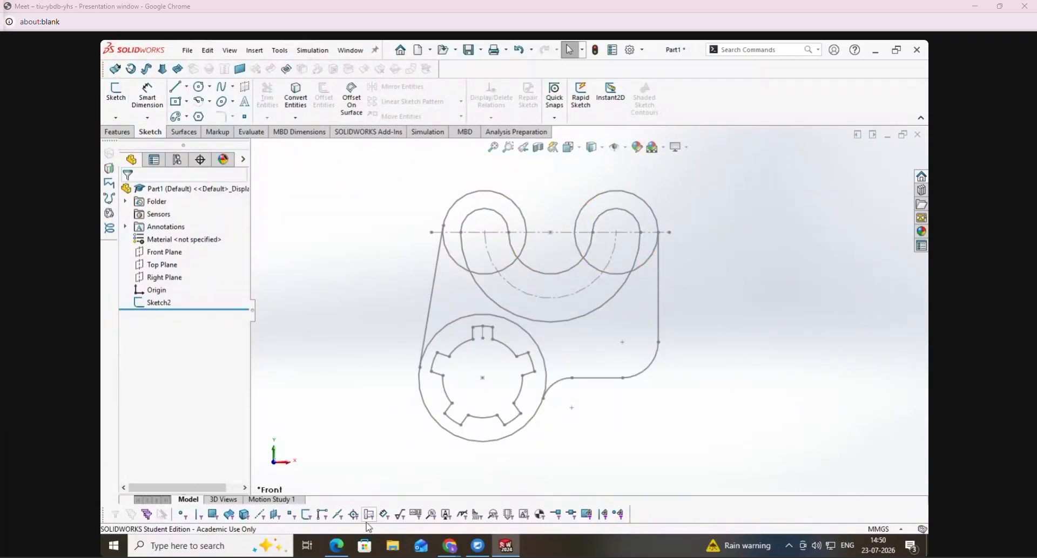
- Switch to the exercise PDF and erase the blue ink marks from the Cover drawing
{"action": "left_click", "coordinate": [336, 546]}
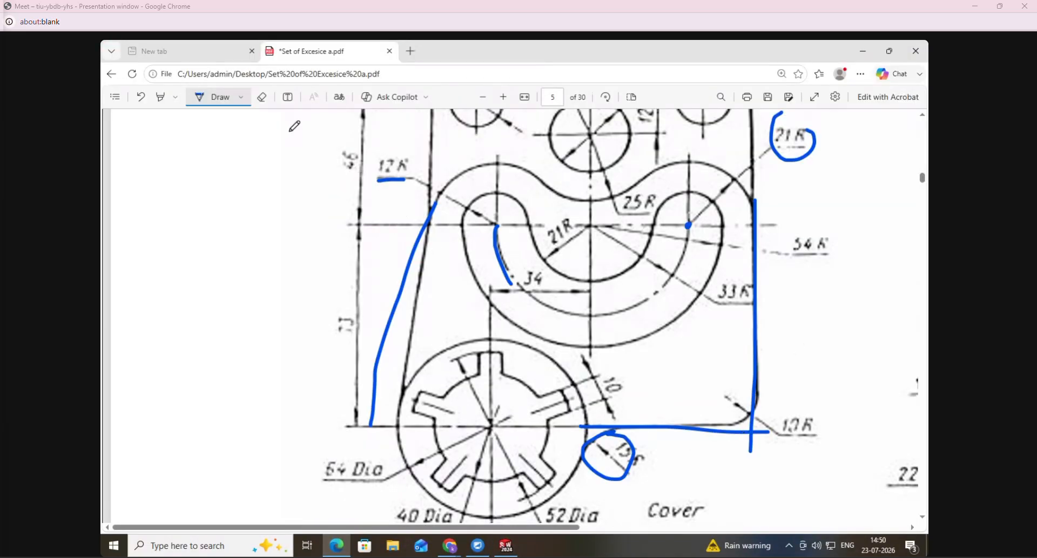
{"action": "left_click", "coordinate": [261, 98]}
{"action": "mouse_move", "coordinate": [394, 170]}
{"action": "left_mouse_down"}
{"action": "mouse_move", "coordinate": [465, 261]}
{"action": "mouse_move", "coordinate": [675, 429]}
{"action": "mouse_move", "coordinate": [792, 341]}
{"action": "left_mouse_up"}
{"action": "left_click_drag", "start_coordinate": [805, 135], "coordinate": [746, 201]}
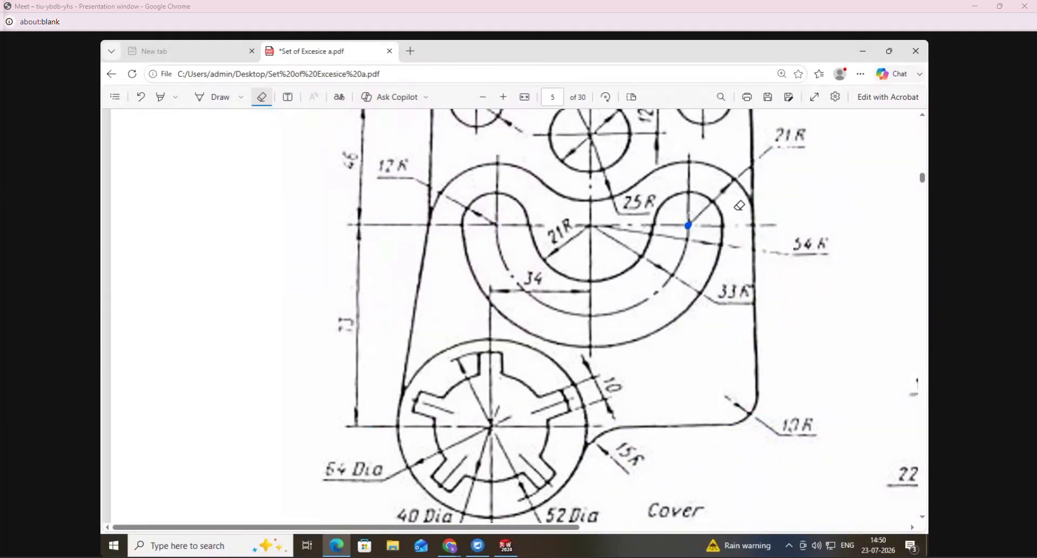
- Mark the 46 mm vertical dimension at the left of the Cover drawing's upper part
{"action": "scroll", "coordinate": [511, 134], "scroll_direction": "up", "scroll_amount": 2}
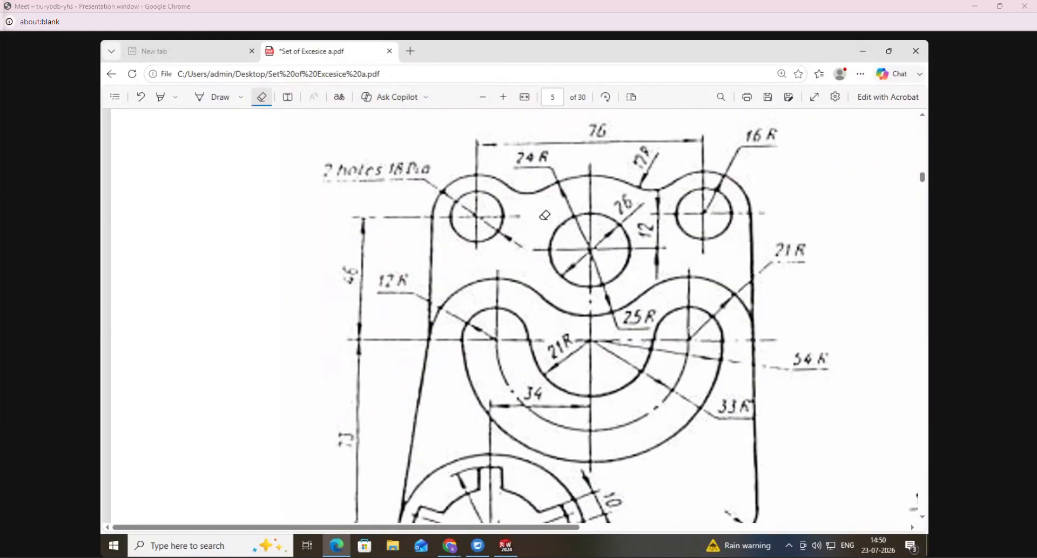
{"action": "left_click", "coordinate": [211, 97]}
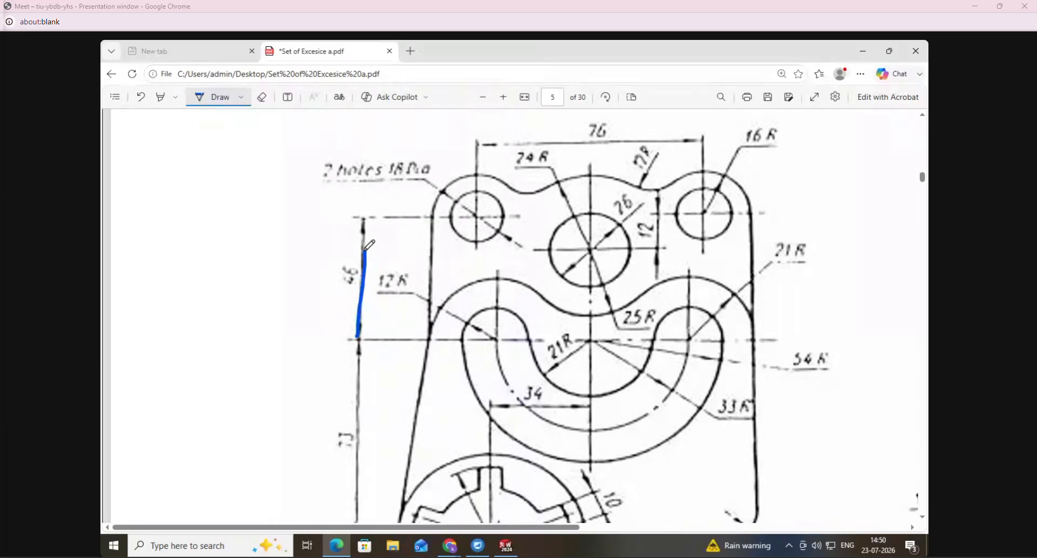
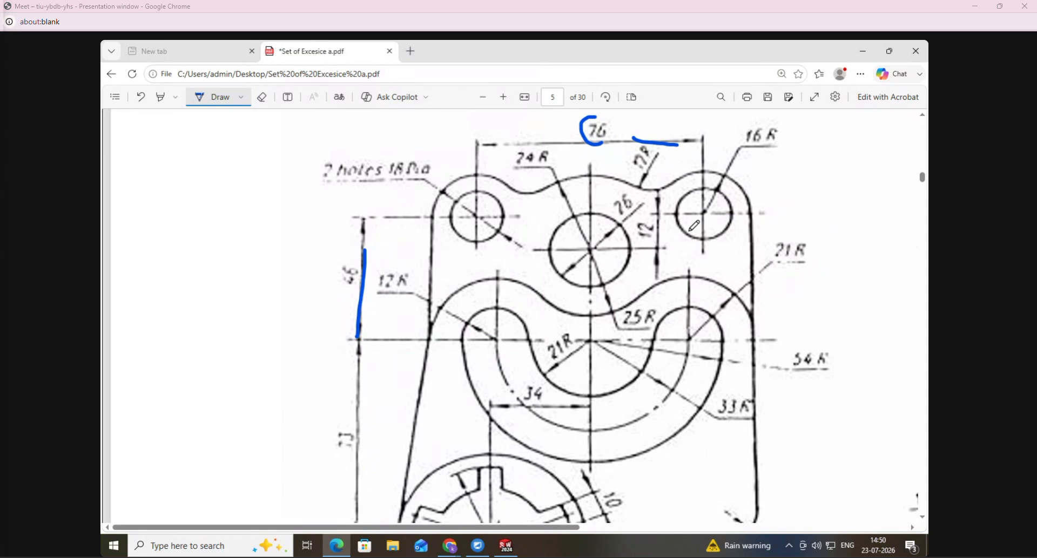
- Switch back to SolidWorks and reopen the Cover sketch, Sketch2, for editing
{"action": "left_click", "coordinate": [506, 546]}
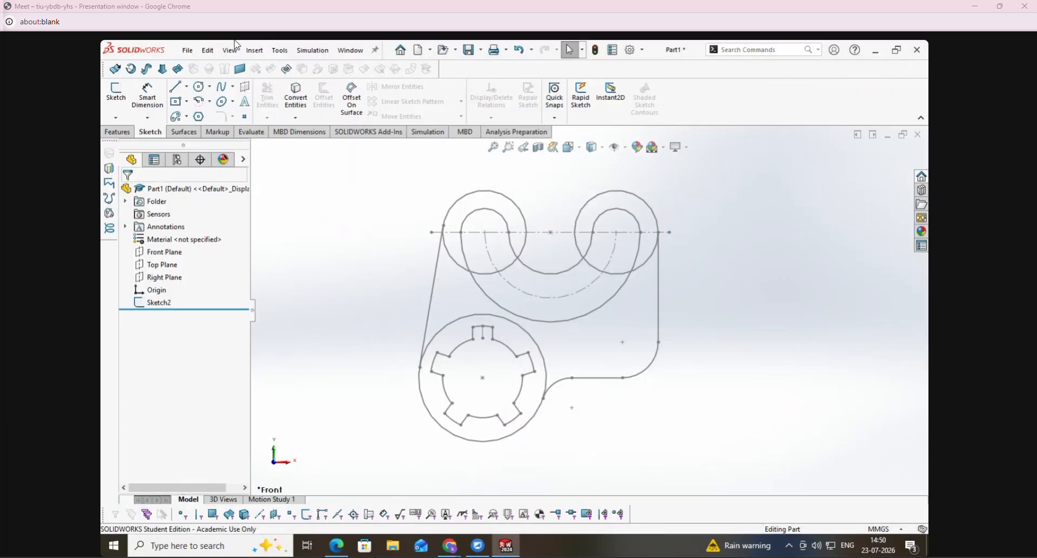
{"action": "left_click", "coordinate": [244, 117]}
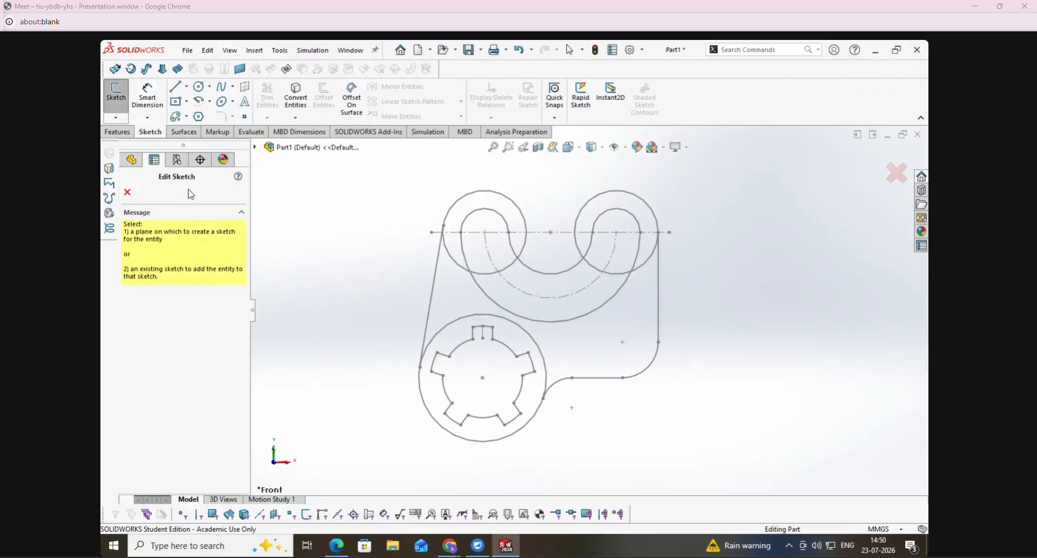
{"action": "left_click", "coordinate": [127, 193]}
{"action": "left_click", "coordinate": [156, 302]}
{"action": "right_click", "coordinate": [163, 303]}
{"action": "left_click", "coordinate": [172, 266]}
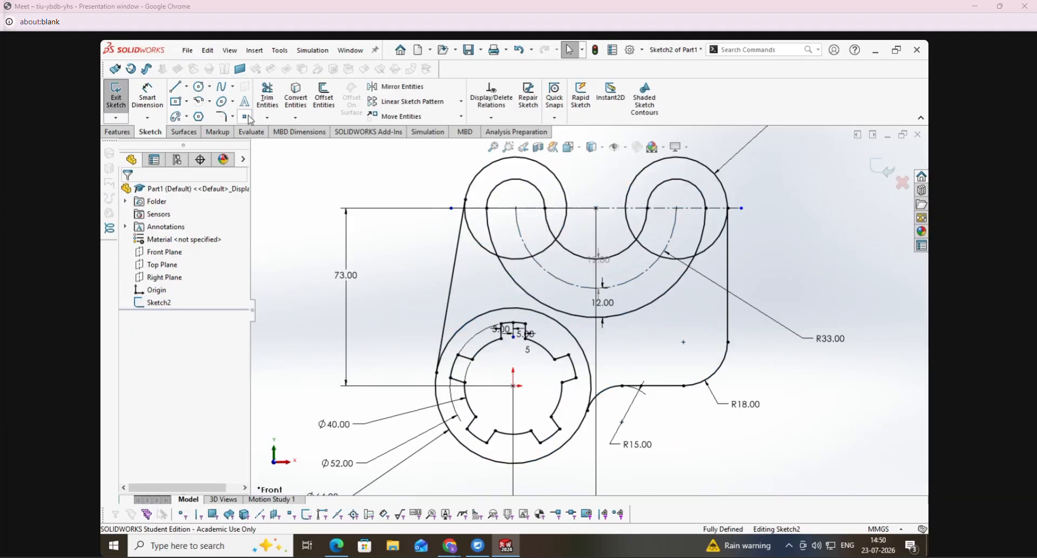
- Place a sketch point above the right-hand 42 mm circle for the upper hole's centre
{"action": "scroll", "coordinate": [313, 346], "scroll_direction": "down", "scroll_amount": 3}
{"action": "scroll", "coordinate": [304, 341], "scroll_direction": "up", "scroll_amount": 7}
{"action": "scroll", "coordinate": [743, 224], "scroll_direction": "down", "scroll_amount": 3}
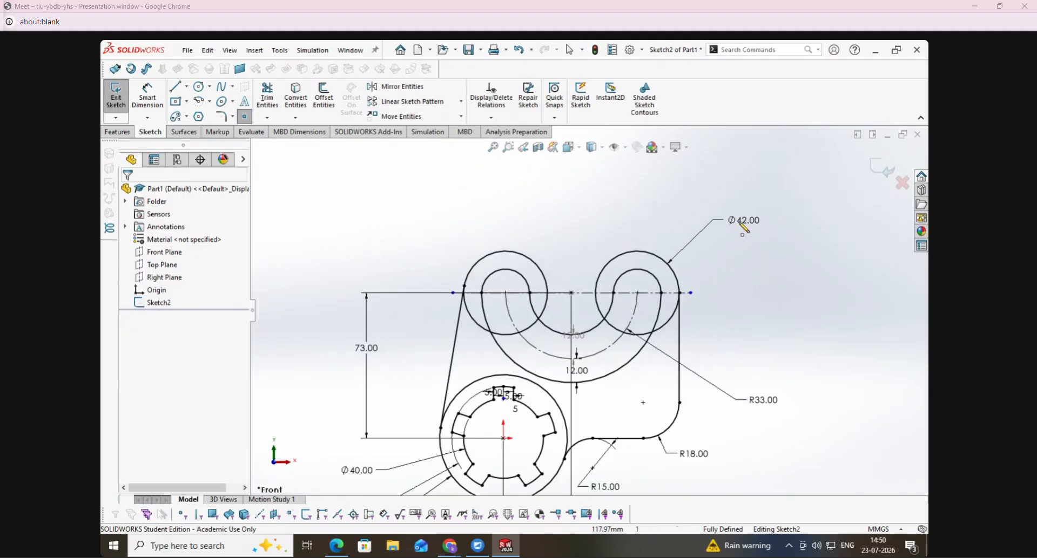
{"action": "left_click", "coordinate": [654, 203]}
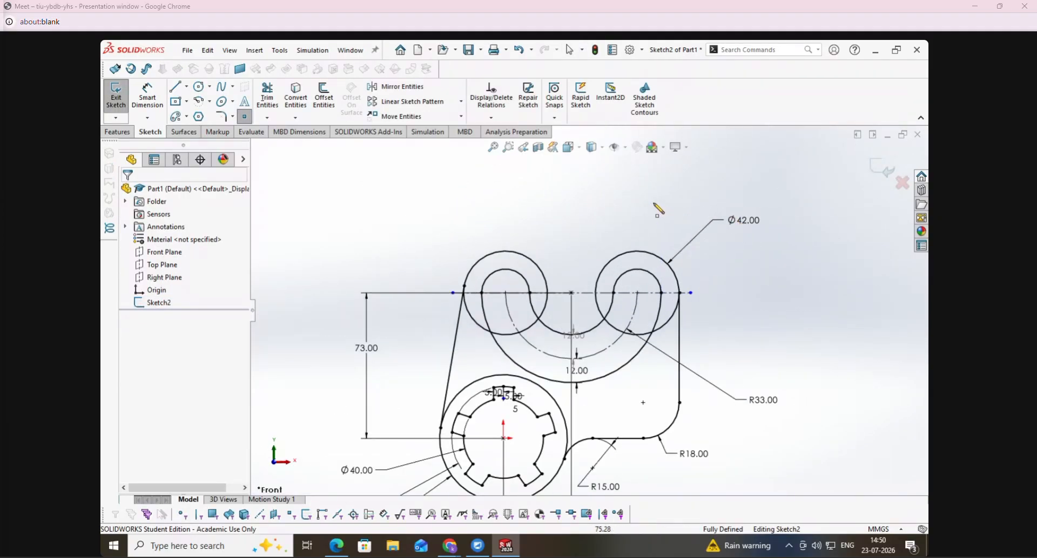
- Dimension the new point's vertical distance from the horizontal centreline's midpoint as 46 mm, extending the 73 mm dimension upward
{"action": "left_click", "coordinate": [147, 97]}
{"action": "left_click", "coordinate": [572, 293]}
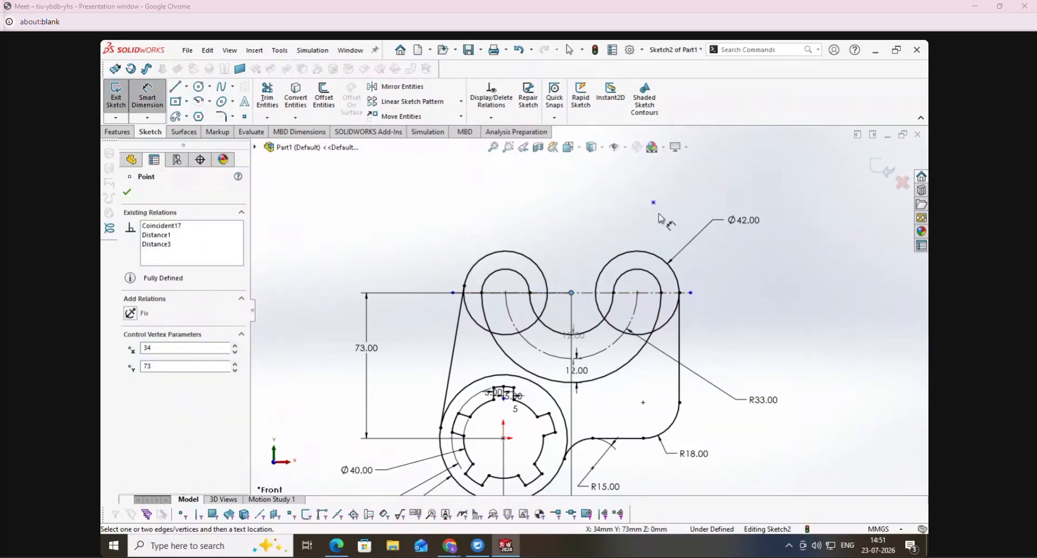
{"action": "left_click", "coordinate": [655, 205]}
{"action": "left_click", "coordinate": [370, 248]}
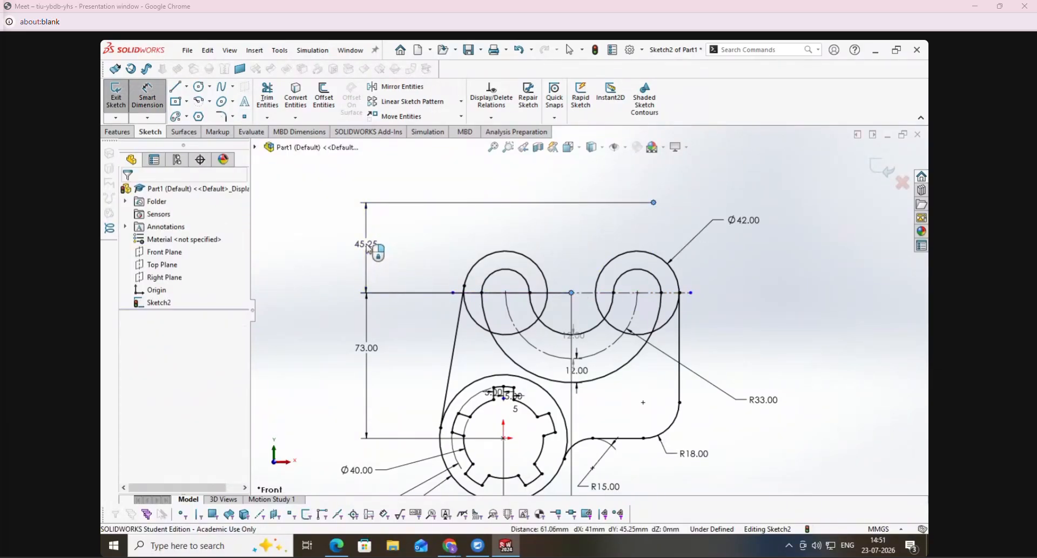
{"action": "type", "text": "45"}
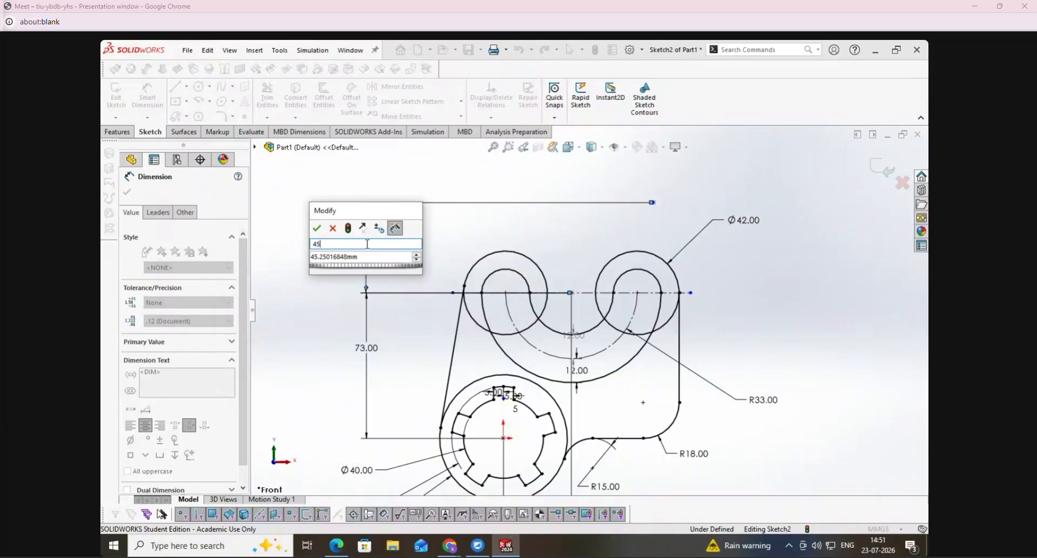
{"action": "key", "text": "Tab"}
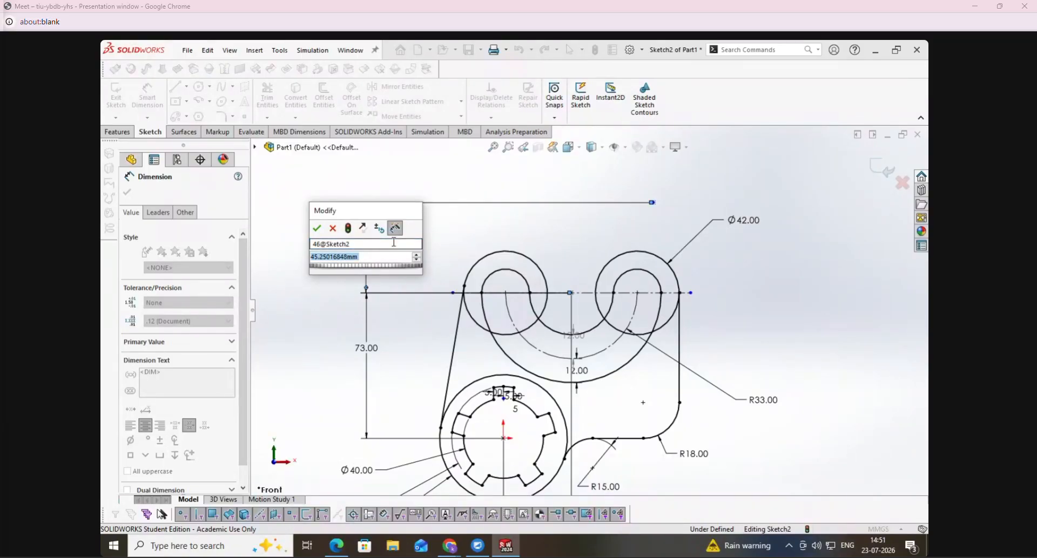
{"action": "left_click", "coordinate": [476, 232]}
{"action": "double_click", "coordinate": [359, 258]}
{"action": "type", "text": "46"}
{"action": "key", "text": "Return"}
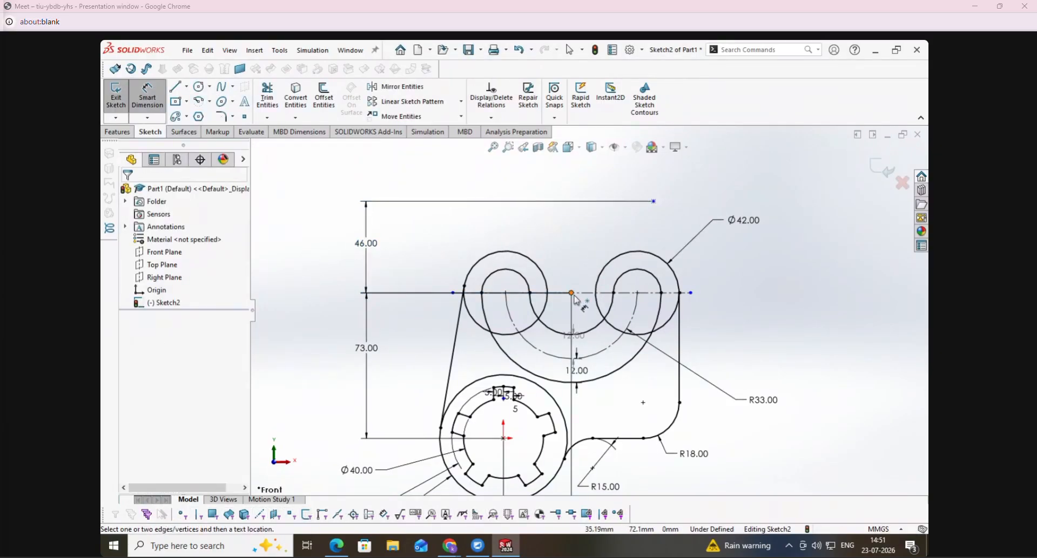
- Set the point's horizontal distance from the centreline's midpoint to 78/2 mm and move the dimension text to the right of the sketch
{"action": "left_click", "coordinate": [653, 202]}
{"action": "left_click", "coordinate": [653, 203]}
{"action": "scroll", "coordinate": [672, 248], "scroll_direction": "down", "scroll_amount": 3}
{"action": "scroll", "coordinate": [672, 249], "scroll_direction": "up", "scroll_amount": 6}
{"action": "left_click", "coordinate": [591, 200]}
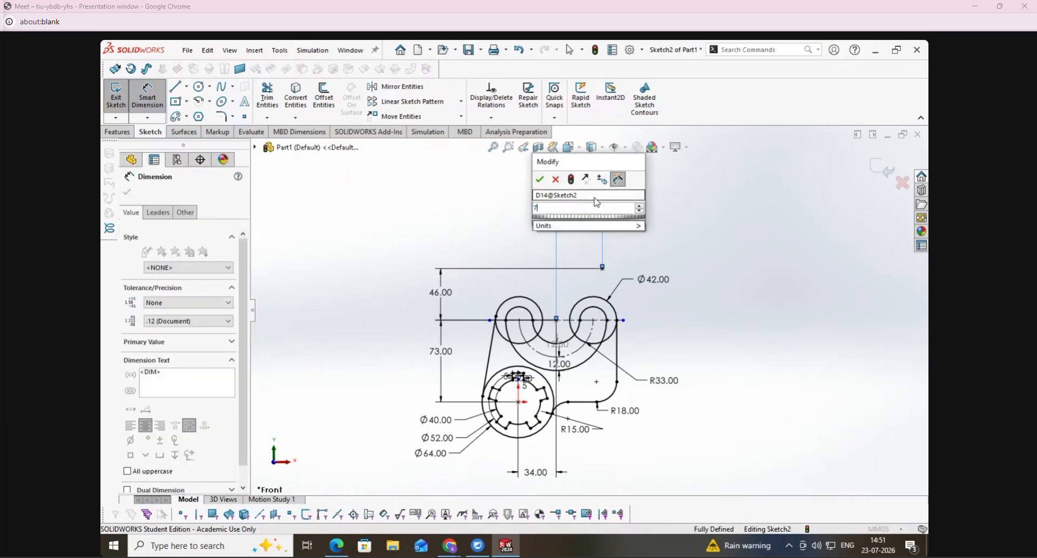
{"action": "type", "text": "78/2"}
{"action": "key", "text": "Return"}
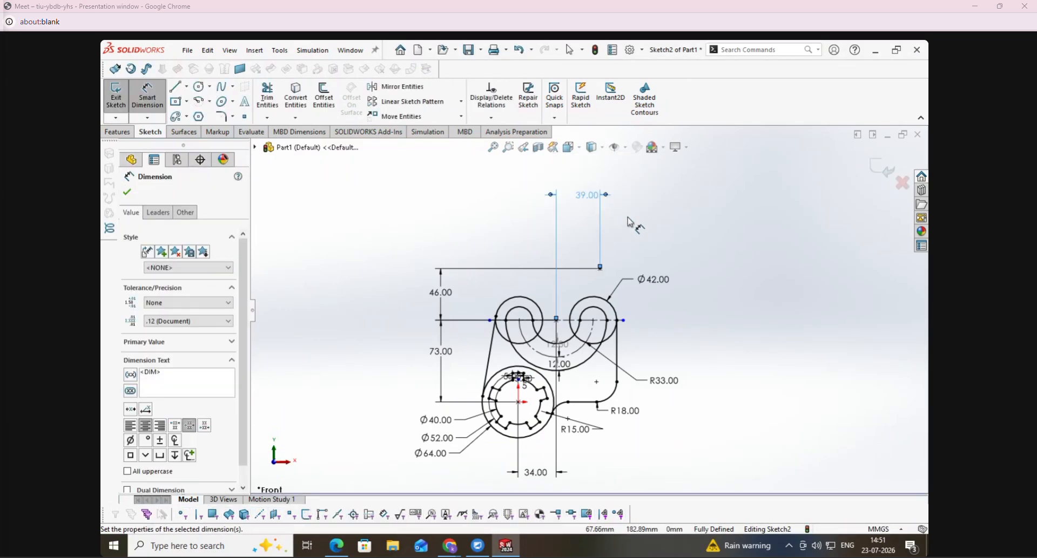
{"action": "key", "text": "Escape"}
{"action": "scroll", "coordinate": [598, 294], "scroll_direction": "up", "scroll_amount": 1}
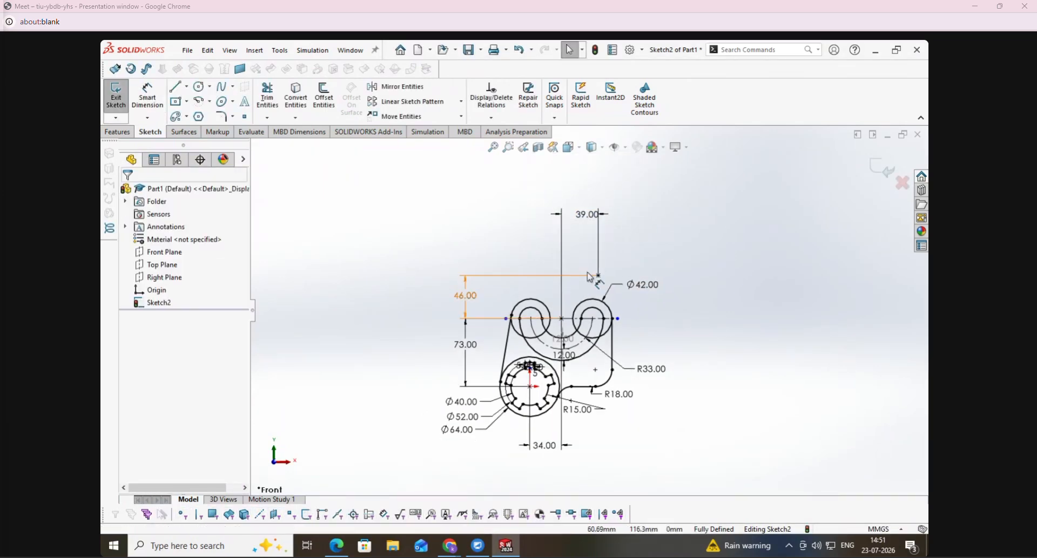
{"action": "left_click_drag", "start_coordinate": [588, 210], "coordinate": [678, 215]}
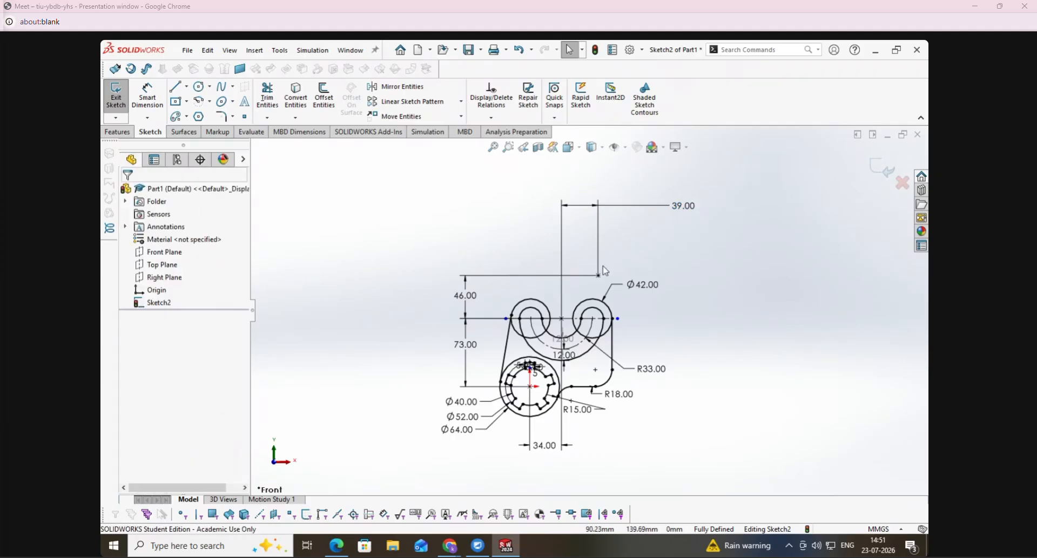
- Switch to the exercise PDF and mark the 16 R radius label at the Cover's upper right corner
{"action": "scroll", "coordinate": [572, 289], "scroll_direction": "down", "scroll_amount": 4}
{"action": "left_click", "coordinate": [336, 546]}
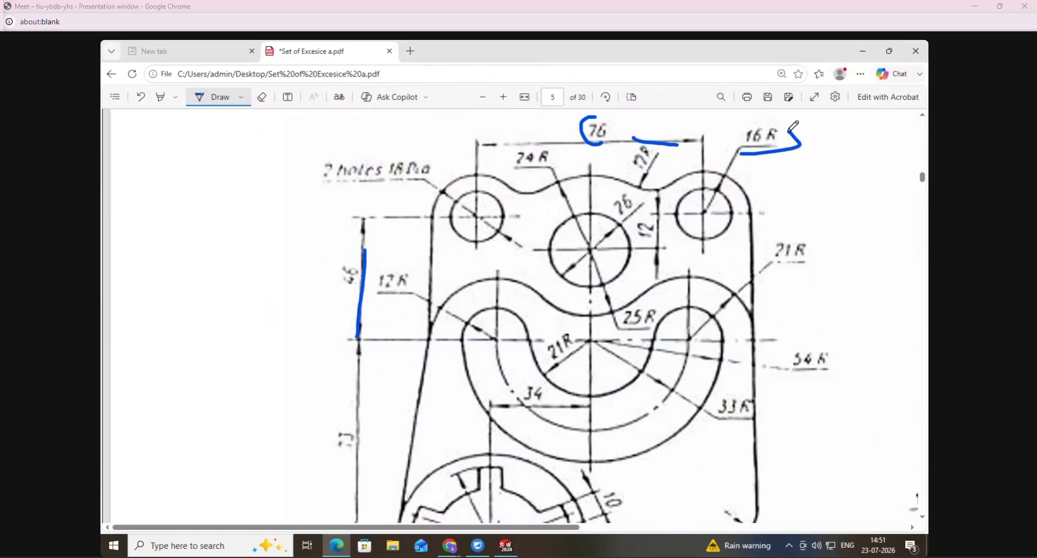
{"action": "left_click_drag", "start_coordinate": [758, 129], "coordinate": [757, 151]}
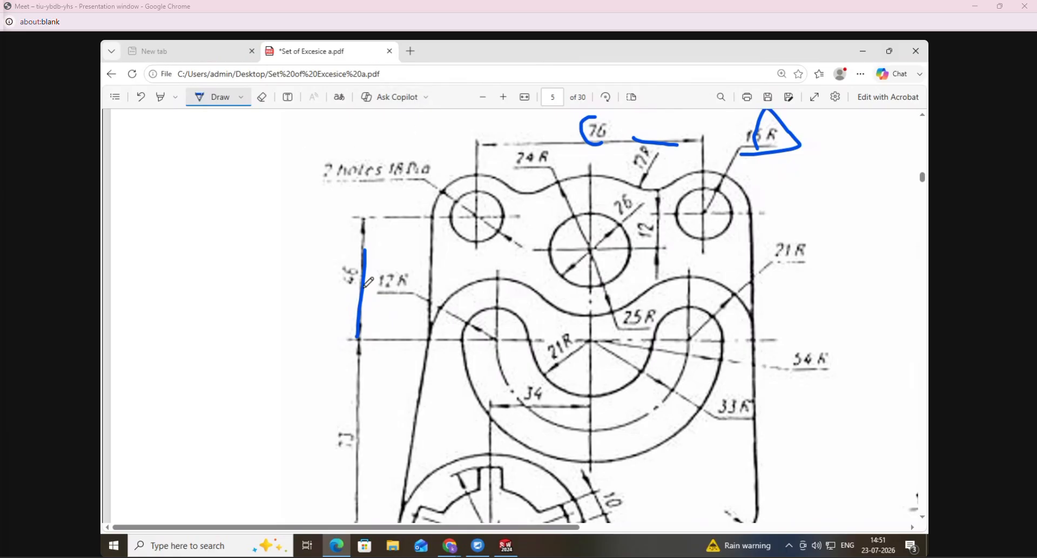
- Return to SolidWorks, draw a circle centred on the new point, and dimension its diameter as 32 mm
{"action": "left_click", "coordinate": [505, 547]}
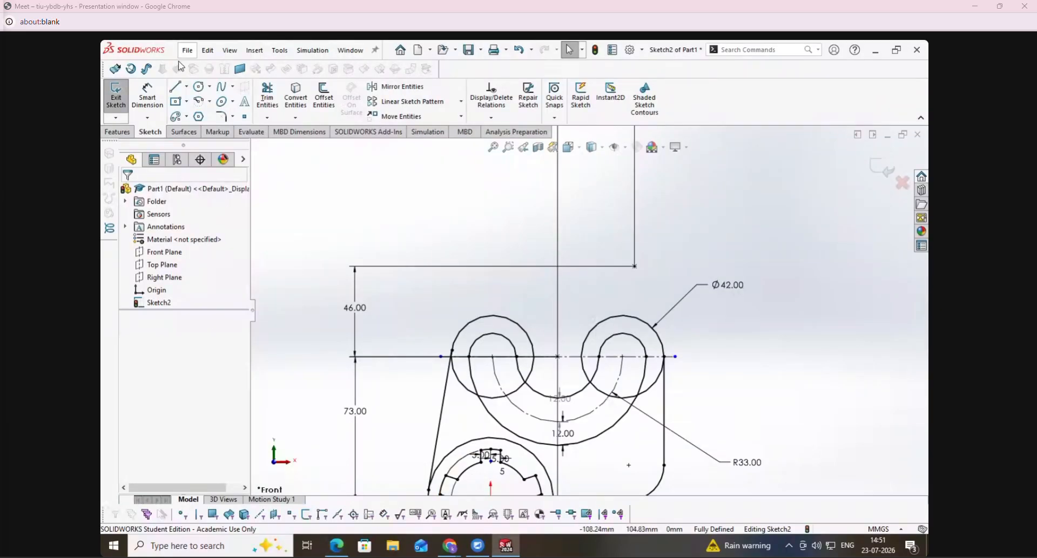
{"action": "left_click", "coordinate": [200, 88]}
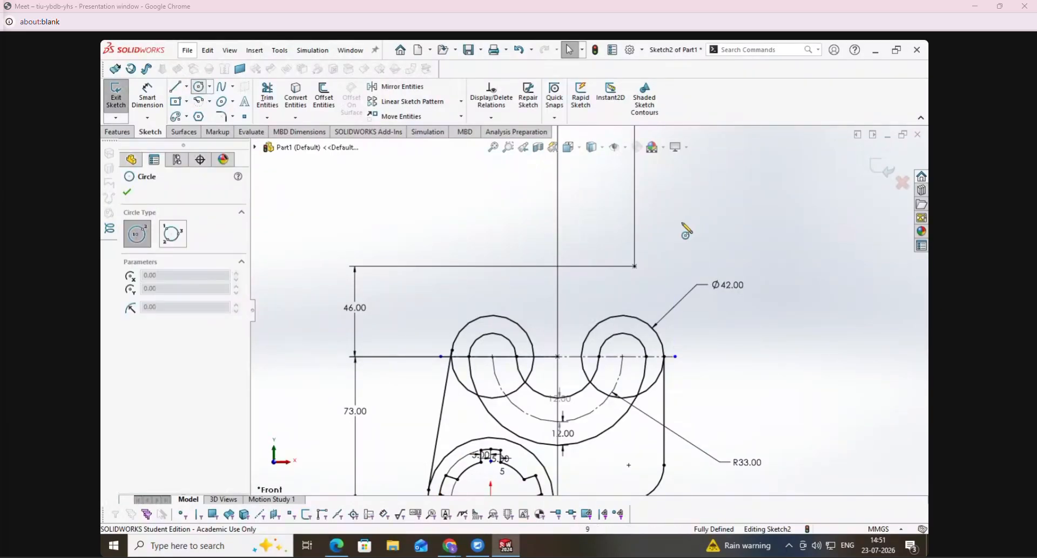
{"action": "left_click", "coordinate": [635, 266]}
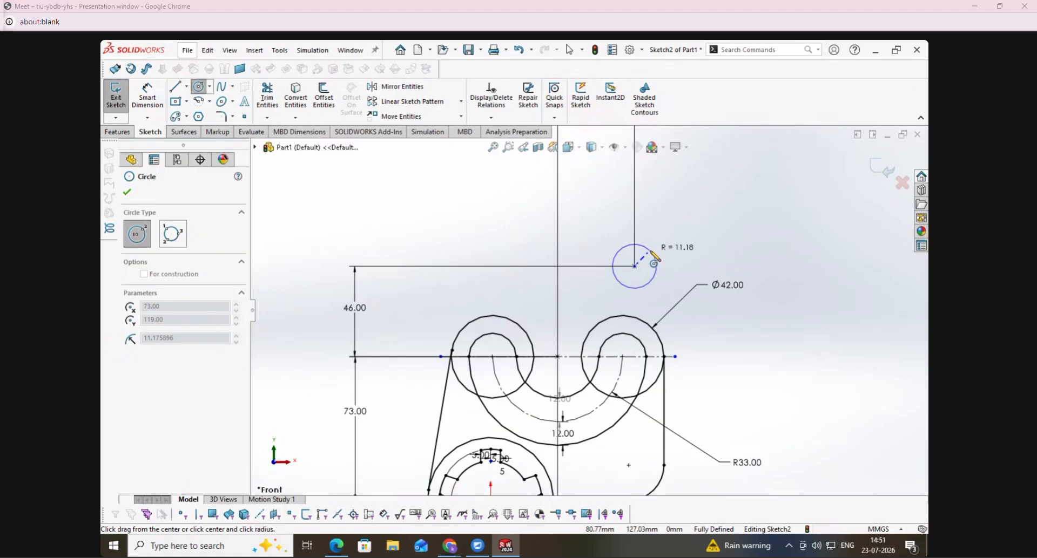
{"action": "left_click", "coordinate": [657, 244]}
{"action": "left_click", "coordinate": [150, 103]}
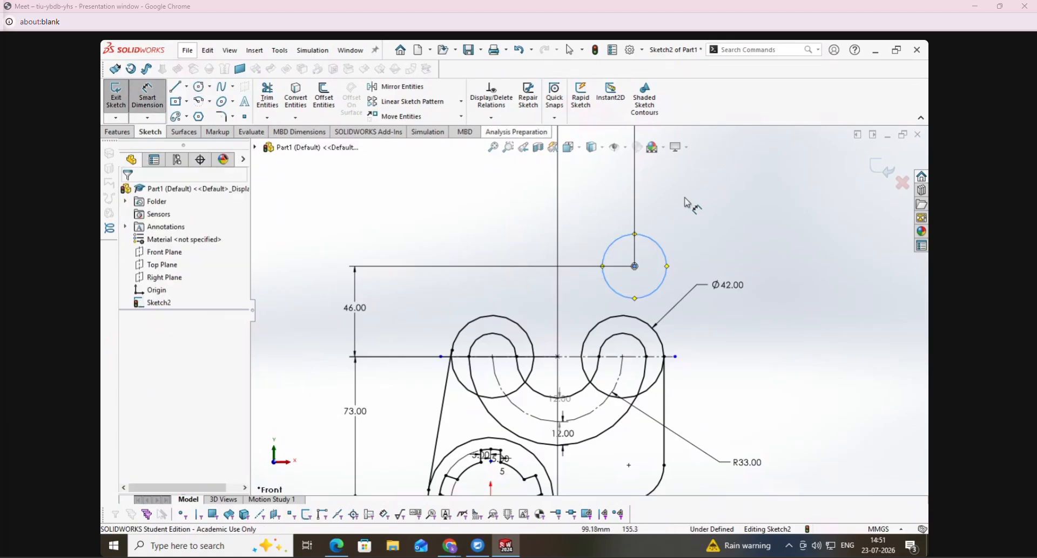
{"action": "left_click", "coordinate": [660, 247]}
{"action": "left_click", "coordinate": [746, 168]}
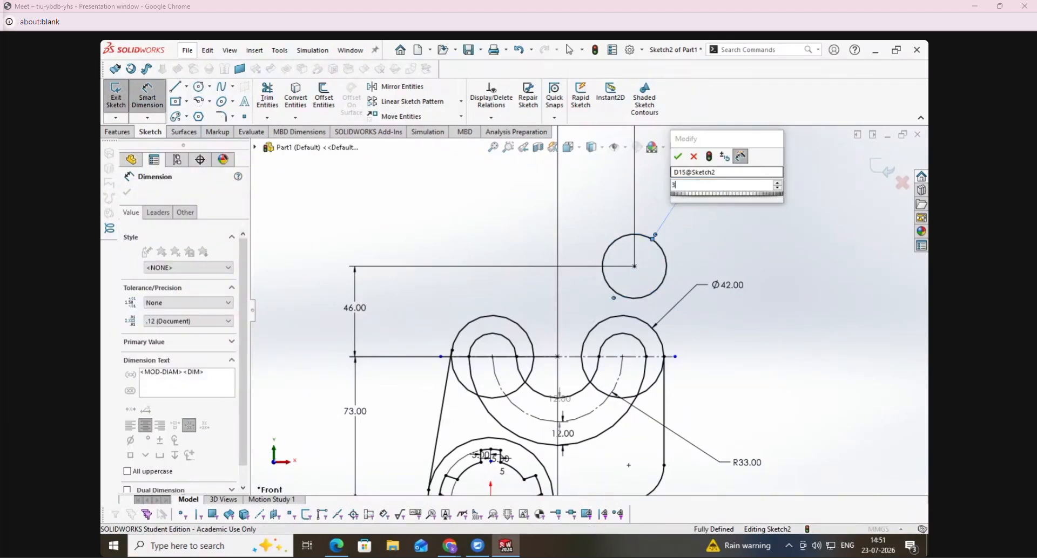
{"action": "type", "text": "32"}
{"action": "key", "text": "Return"}
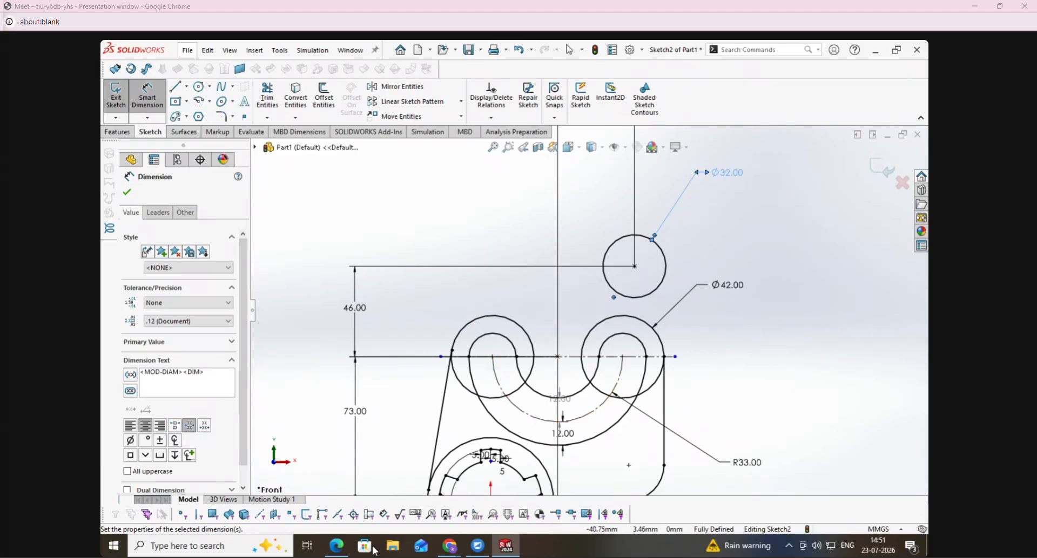
- Mark the upper right edge in the PDF and draw that line from the 32 mm circle's right quadrant to the vertical edge's upper end
{"action": "left_click", "coordinate": [336, 547]}
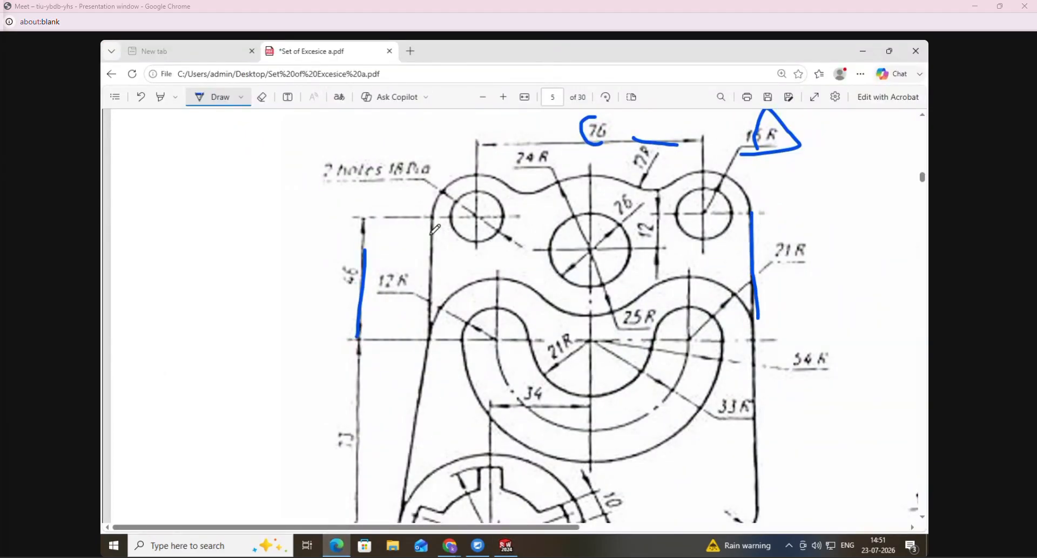
{"action": "left_click", "coordinate": [506, 547]}
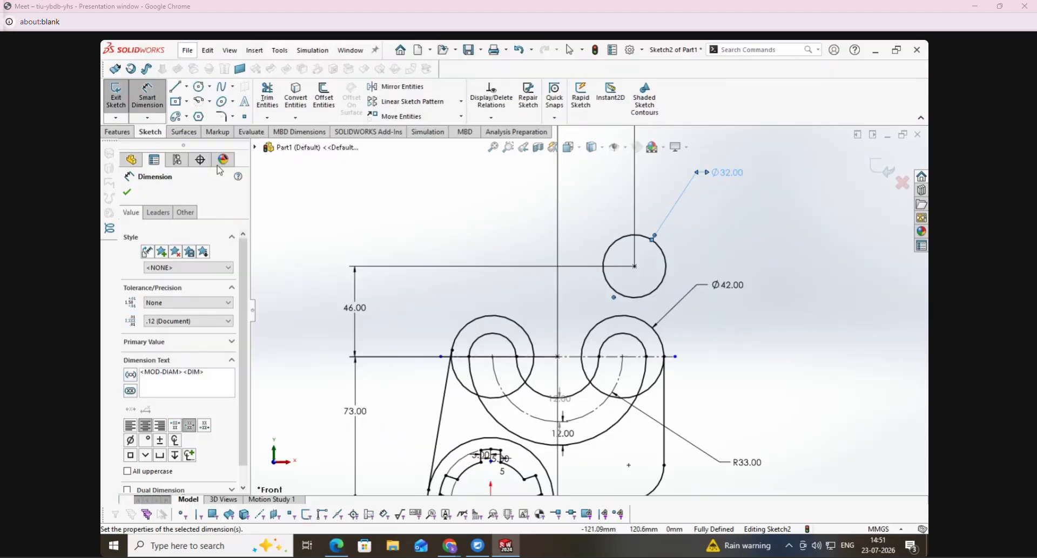
{"action": "left_click", "coordinate": [177, 87]}
{"action": "left_click_drag", "start_coordinate": [666, 266], "coordinate": [664, 357]}
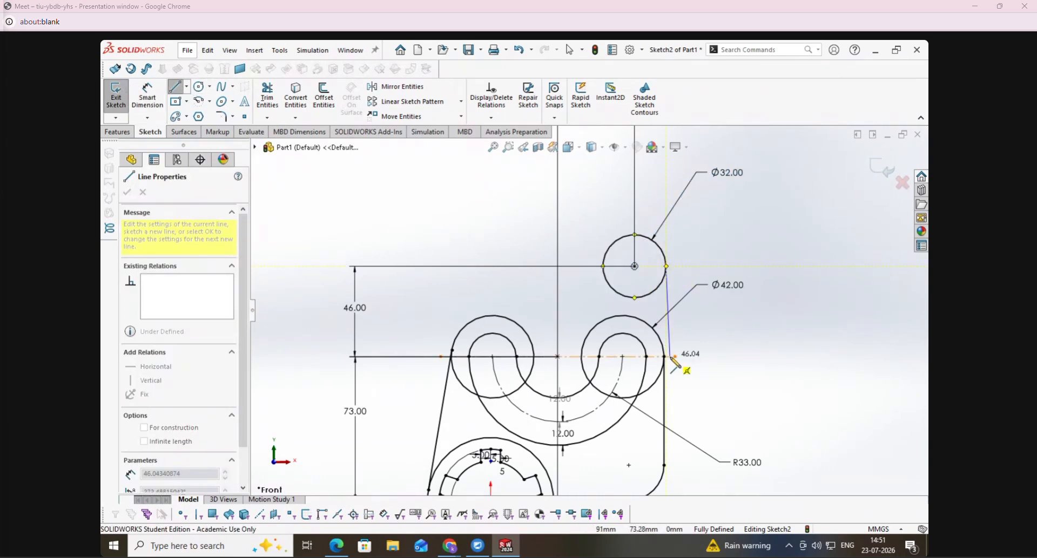
{"action": "key", "text": "Escape"}
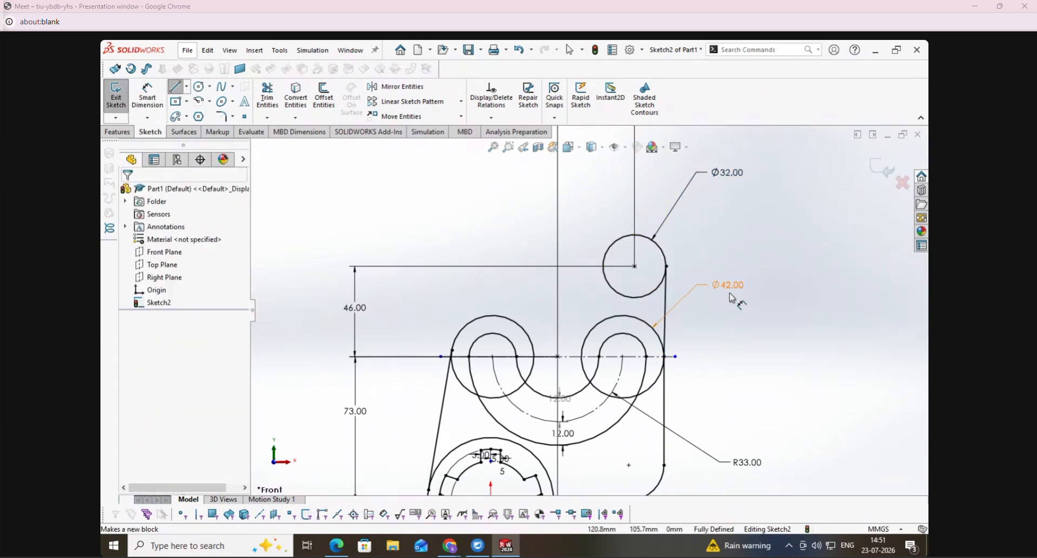
{"action": "left_click", "coordinate": [408, 88]}
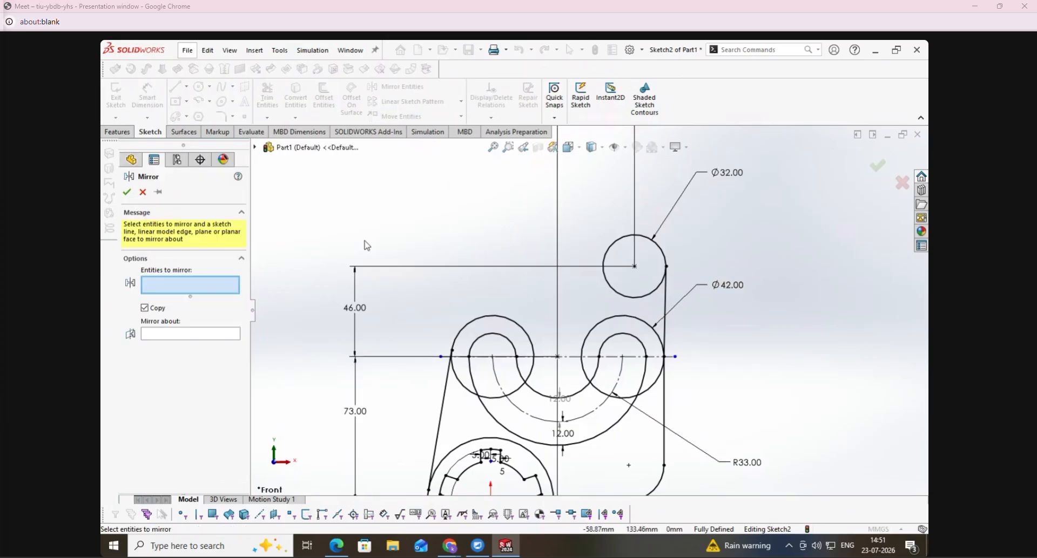
{"action": "left_click", "coordinate": [665, 274]}
{"action": "left_click", "coordinate": [666, 292]}
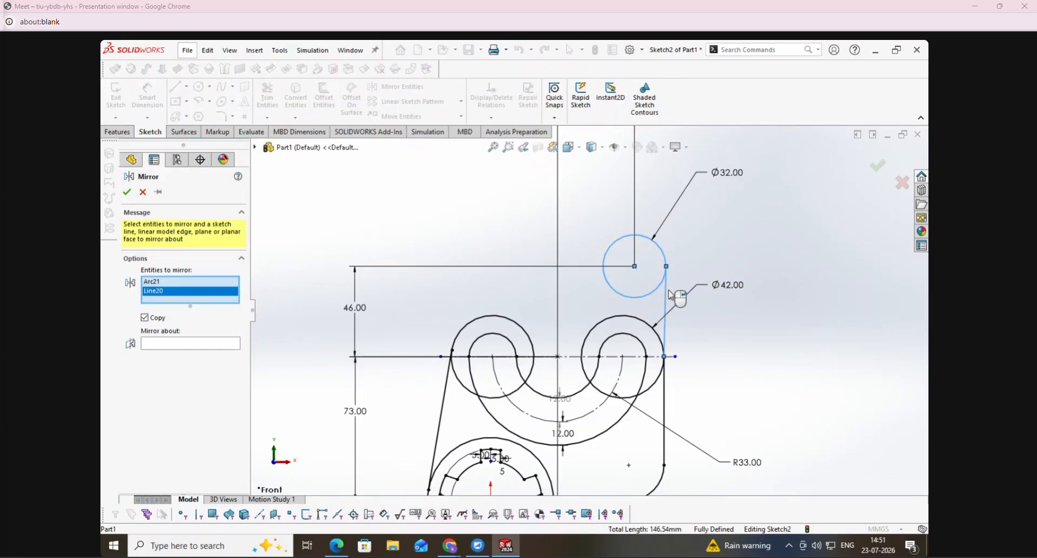
{"action": "left_click", "coordinate": [182, 346]}
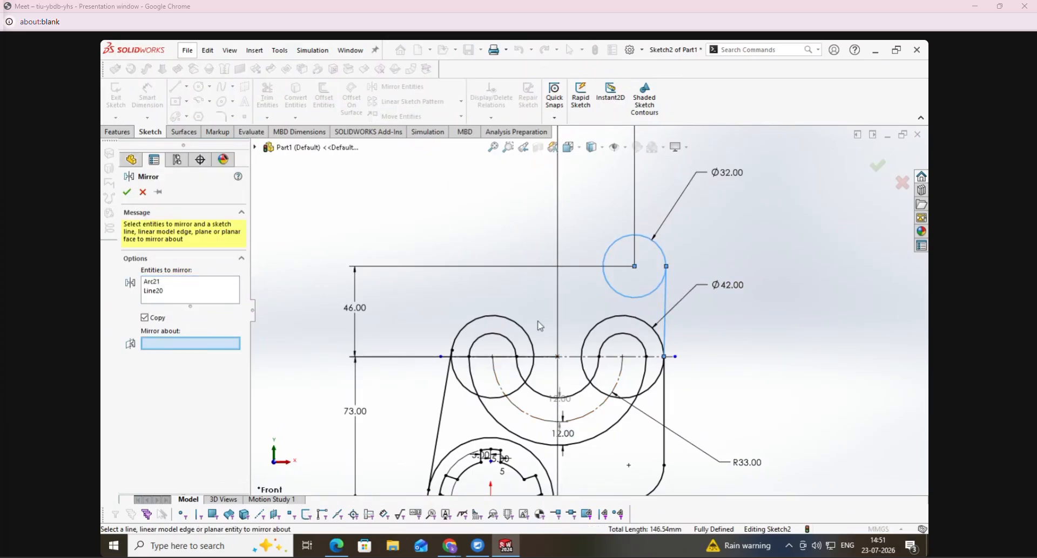
{"action": "key", "text": "Escape"}
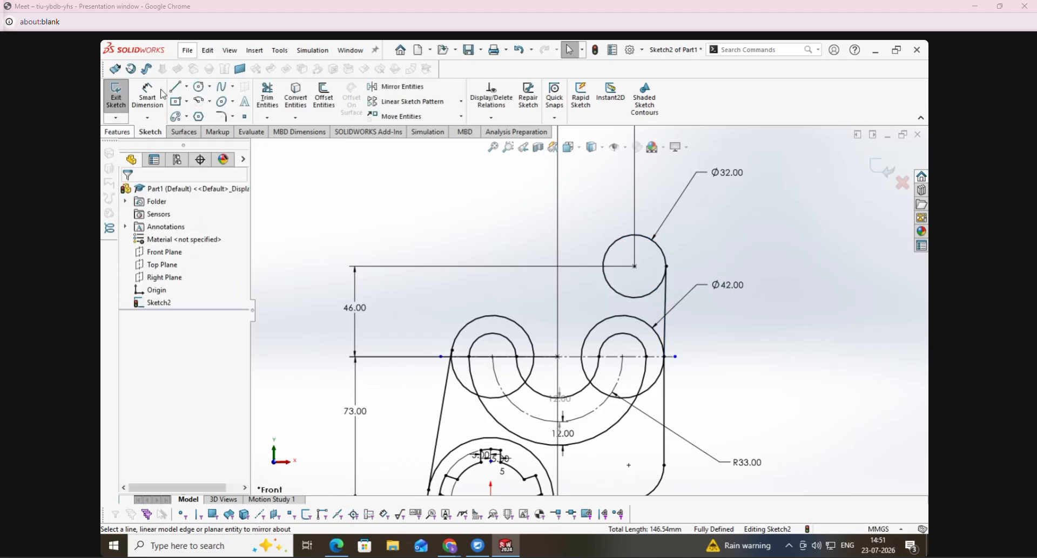
- Draw a vertical midpoint construction line centred on the horizontal centreline's midpoint
{"action": "key", "text": "l"}
{"action": "left_click", "coordinate": [166, 283]}
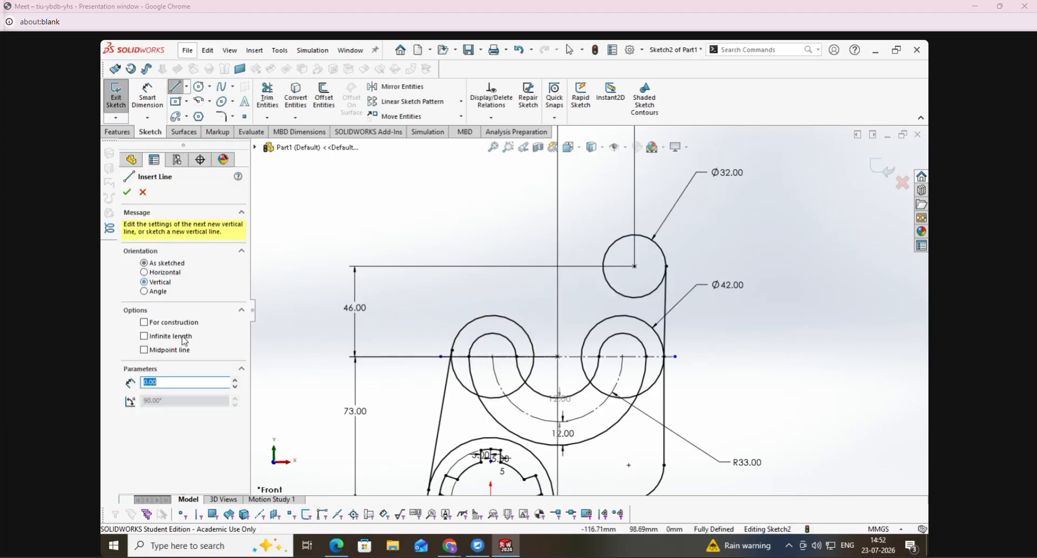
{"action": "left_click", "coordinate": [558, 356]}
{"action": "left_click", "coordinate": [558, 275]}
{"action": "key", "text": "Escape"}
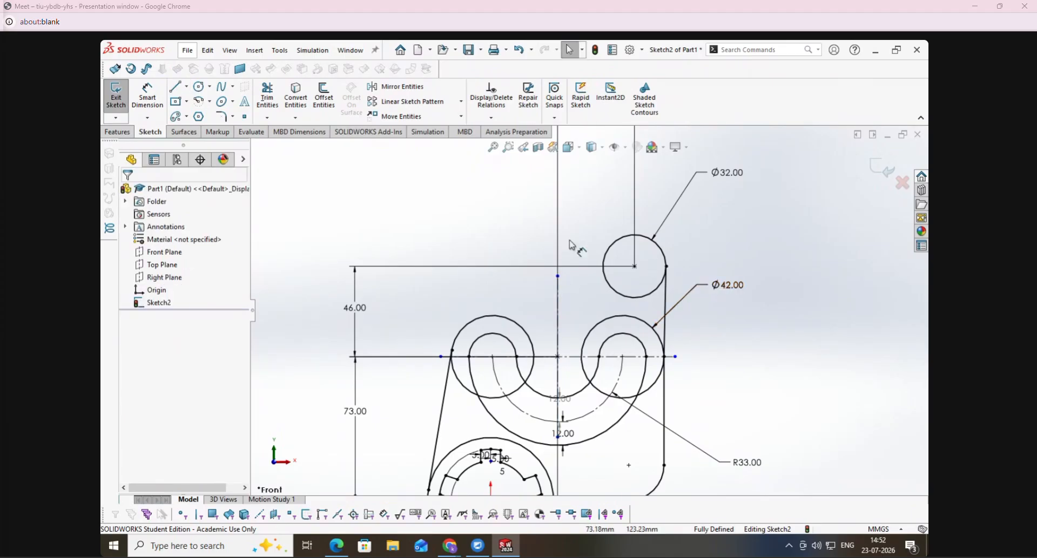
- Mirror the 32 mm circle and the upper right edge line about the vertical construction line
{"action": "left_click", "coordinate": [399, 86]}
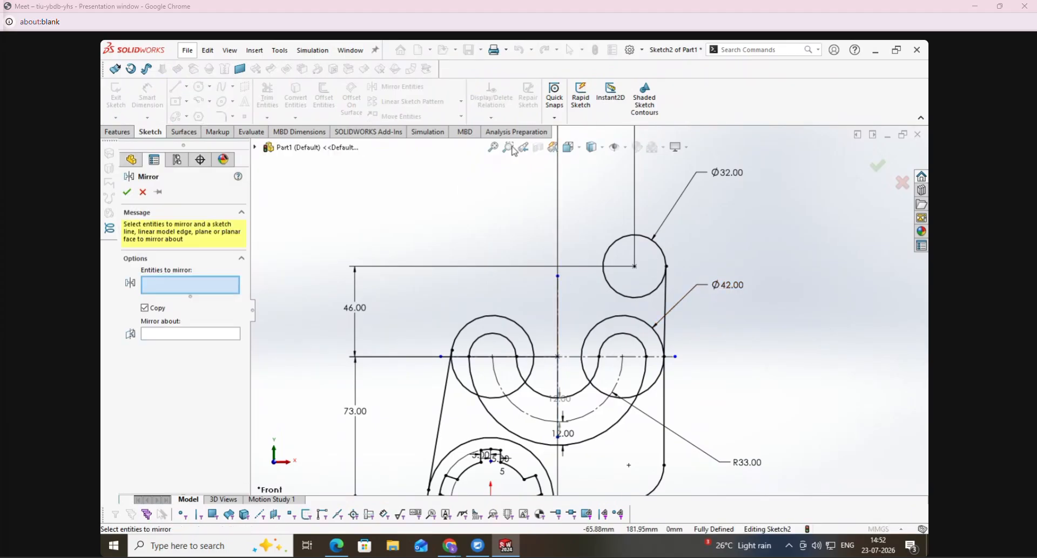
{"action": "left_click", "coordinate": [655, 241]}
{"action": "left_click", "coordinate": [667, 306]}
{"action": "left_click", "coordinate": [219, 348]}
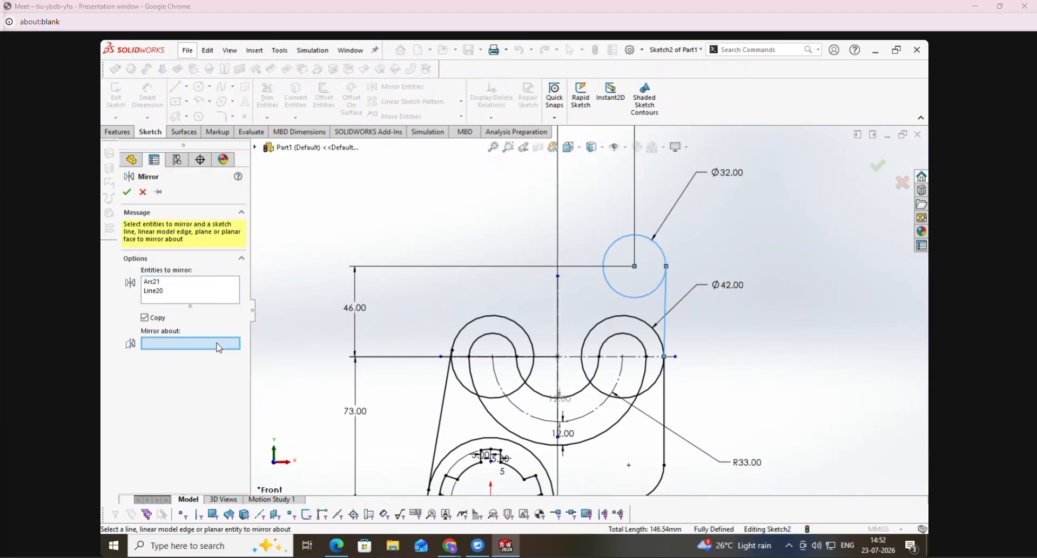
{"action": "left_click", "coordinate": [558, 308]}
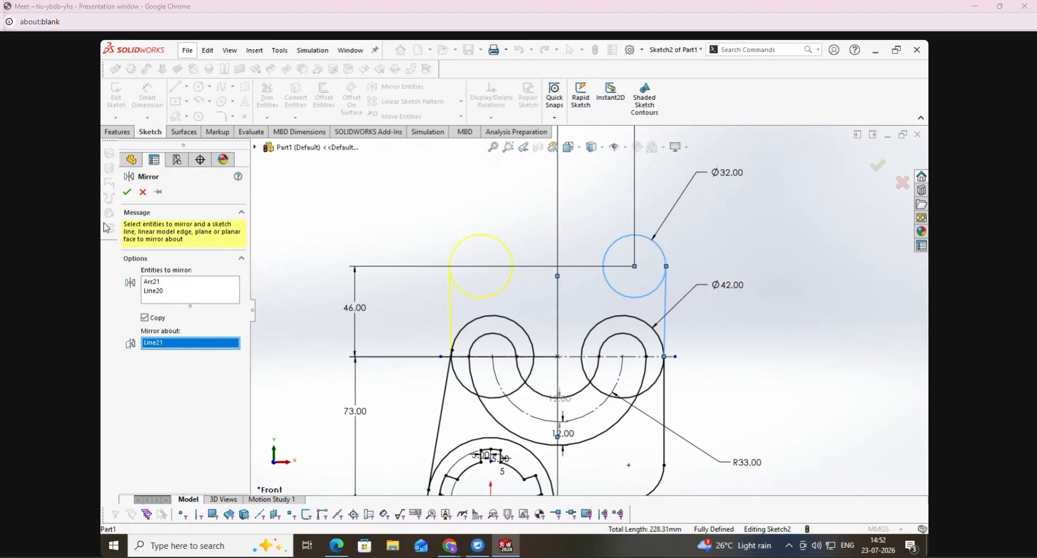
{"action": "left_click", "coordinate": [127, 192]}
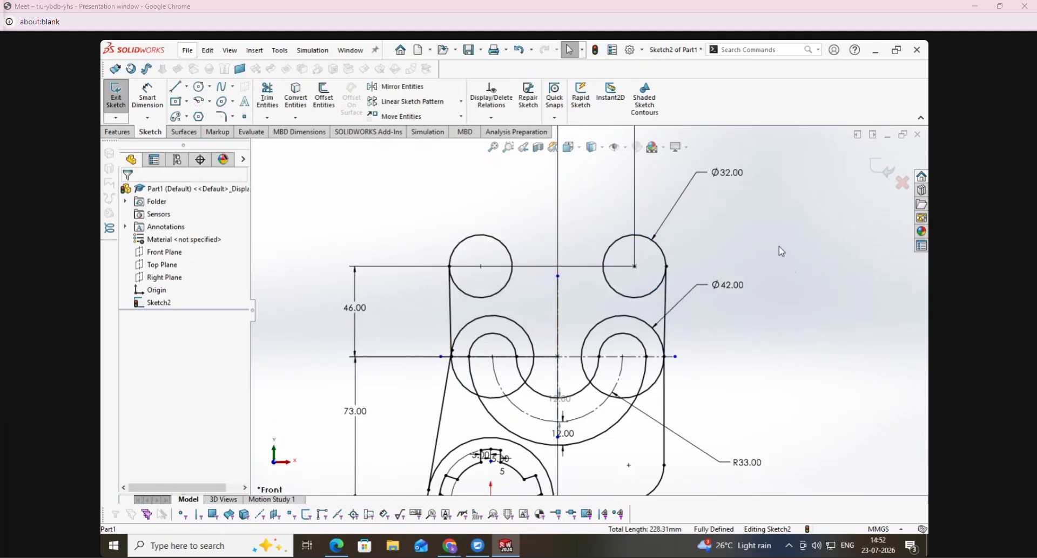
- Switch to the exercise PDF, mark the 25 R arc between the two 21 R arcs, and return to SolidWorks
{"action": "left_click", "coordinate": [336, 546]}
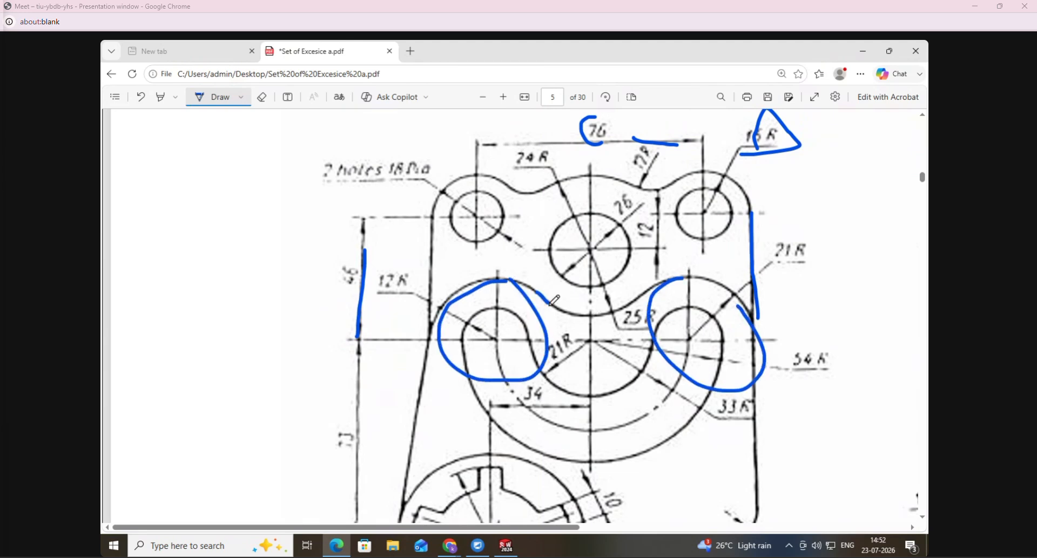
{"action": "left_click_drag", "start_coordinate": [675, 278], "coordinate": [656, 306]}
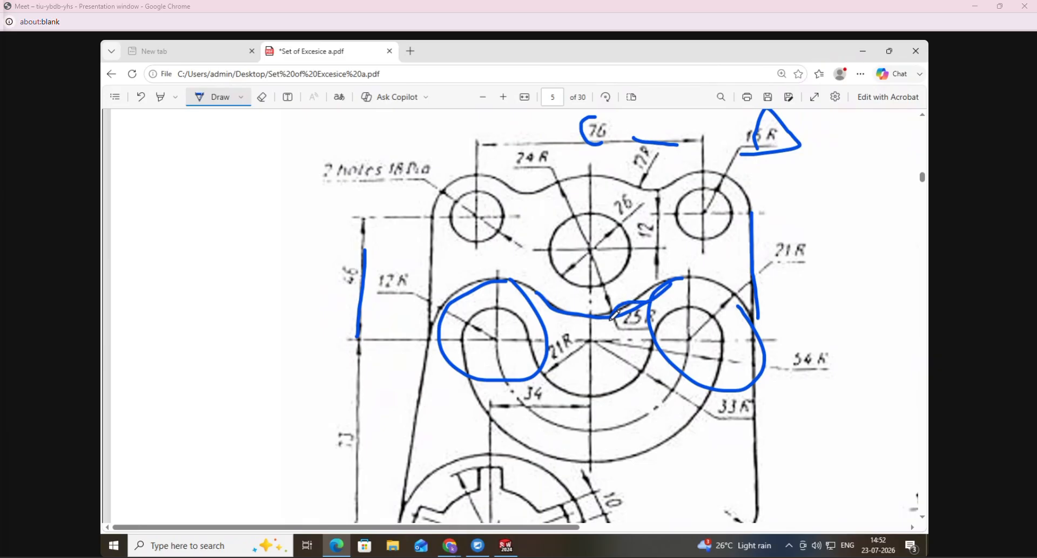
{"action": "left_click", "coordinate": [506, 546]}
- Draw a perimeter circle of about 13.9 mm radius between the two 42 mm circles, tangent to both
{"action": "left_click", "coordinate": [200, 87]}
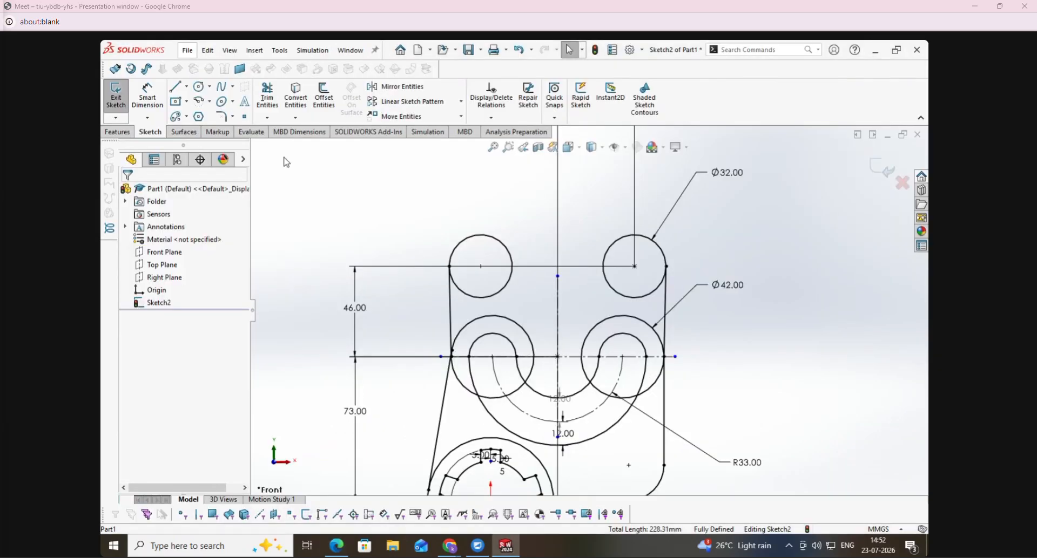
{"action": "left_click", "coordinate": [173, 234]}
{"action": "scroll", "coordinate": [572, 324], "scroll_direction": "down", "scroll_amount": 5}
{"action": "left_click", "coordinate": [554, 369]}
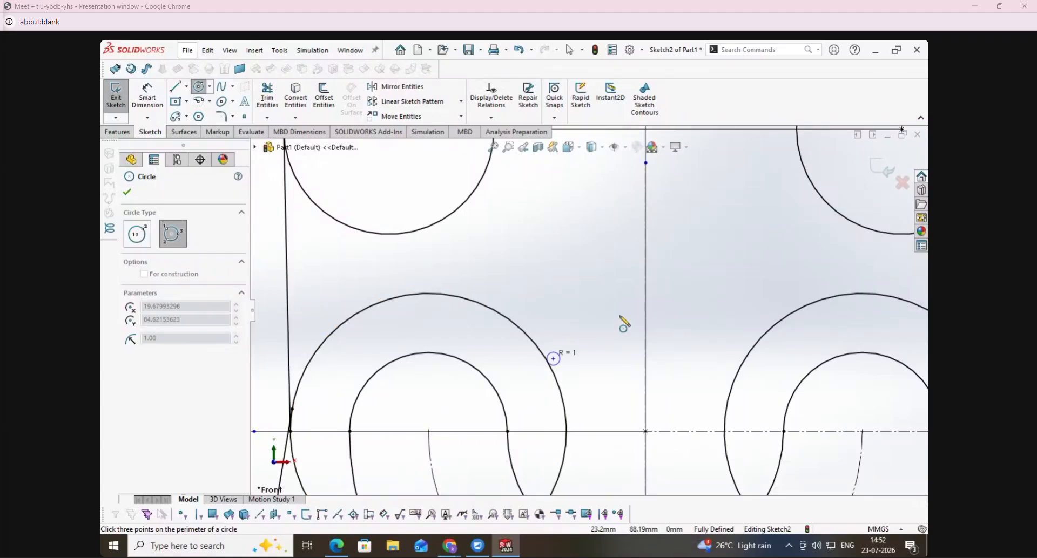
{"action": "left_click", "coordinate": [749, 357]}
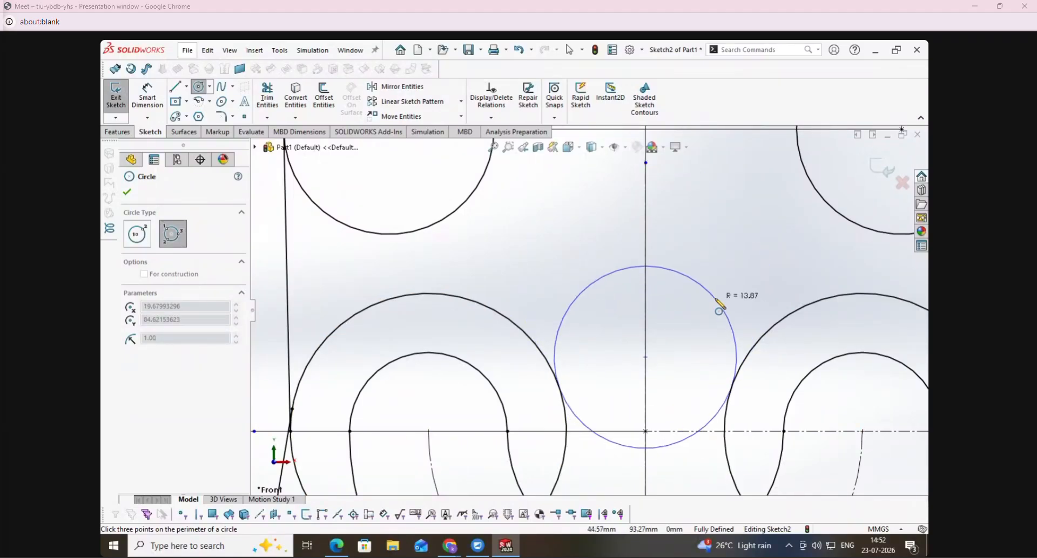
{"action": "left_click", "coordinate": [717, 301]}
- Trim away the upper portion of the new tangent circle, keeping only the lower arc between the 42 mm circles
{"action": "left_click", "coordinate": [268, 97]}
{"action": "left_click", "coordinate": [578, 298]}
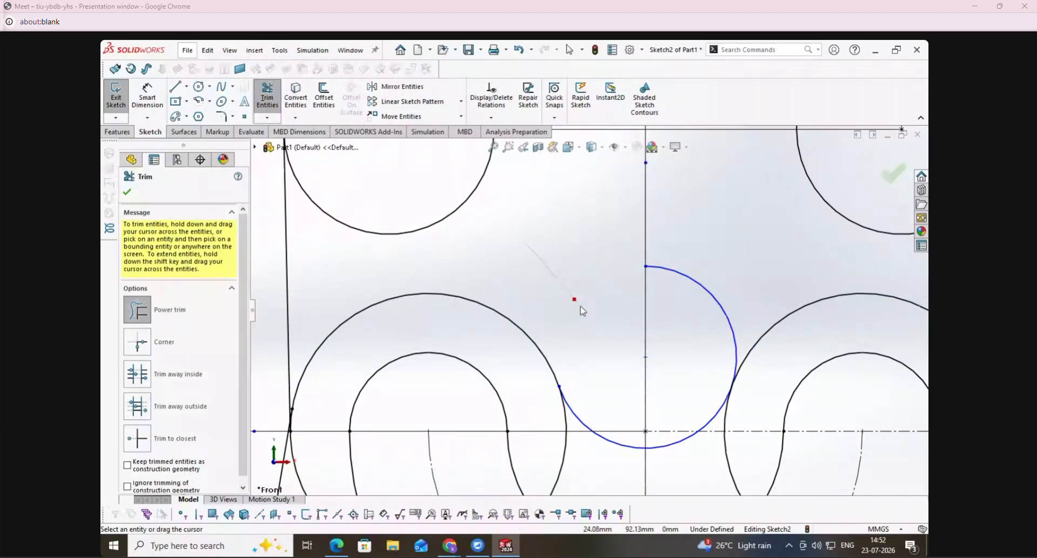
{"action": "left_click", "coordinate": [696, 282]}
- Dimension the connecting arc's radius as 25 mm
{"action": "left_click", "coordinate": [159, 105]}
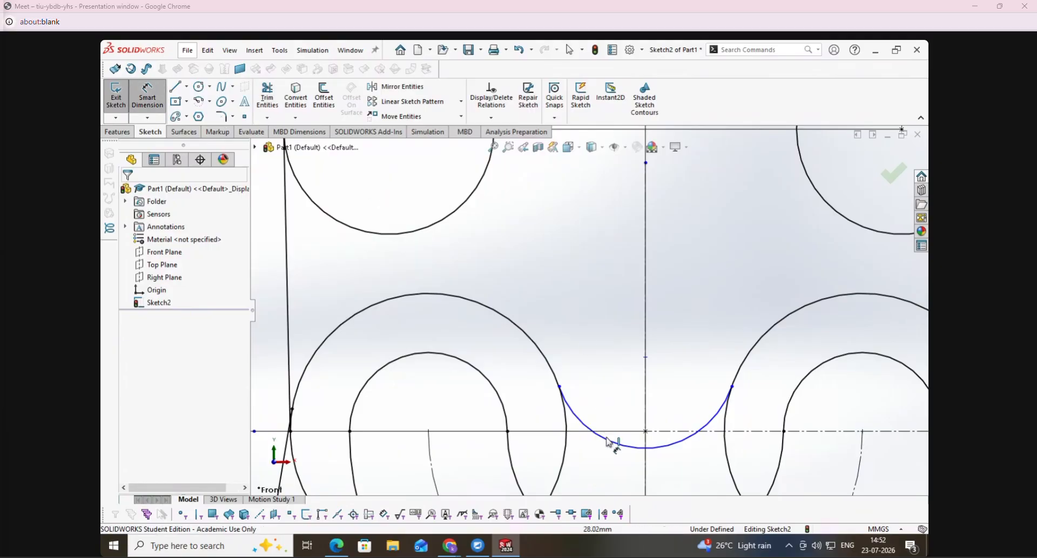
{"action": "left_click", "coordinate": [614, 445]}
{"action": "left_click", "coordinate": [613, 405]}
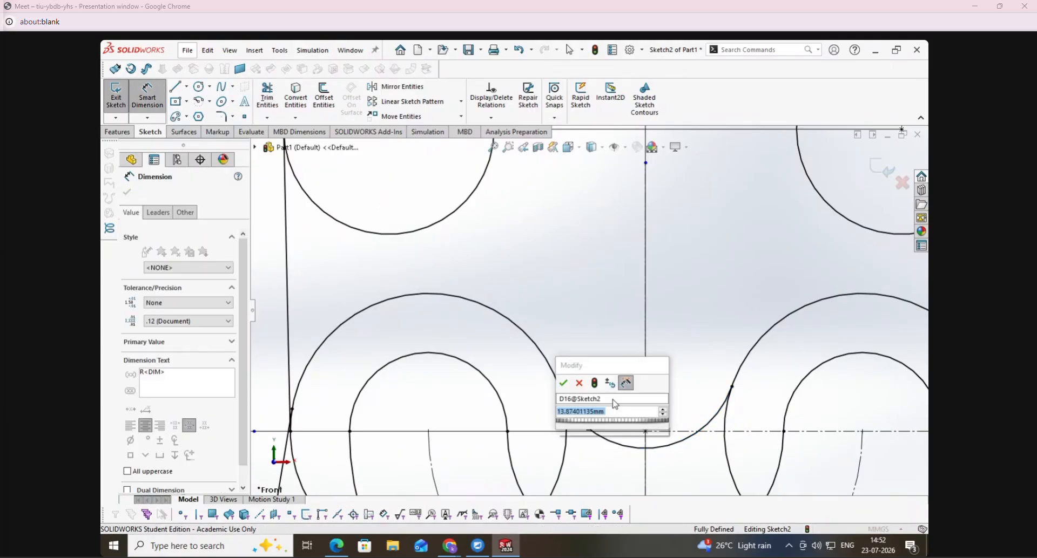
{"action": "type", "text": "25"}
{"action": "key", "text": "Return"}
{"action": "scroll", "coordinate": [660, 360], "scroll_direction": "down", "scroll_amount": 2}
{"action": "scroll", "coordinate": [660, 361], "scroll_direction": "up", "scroll_amount": 3}
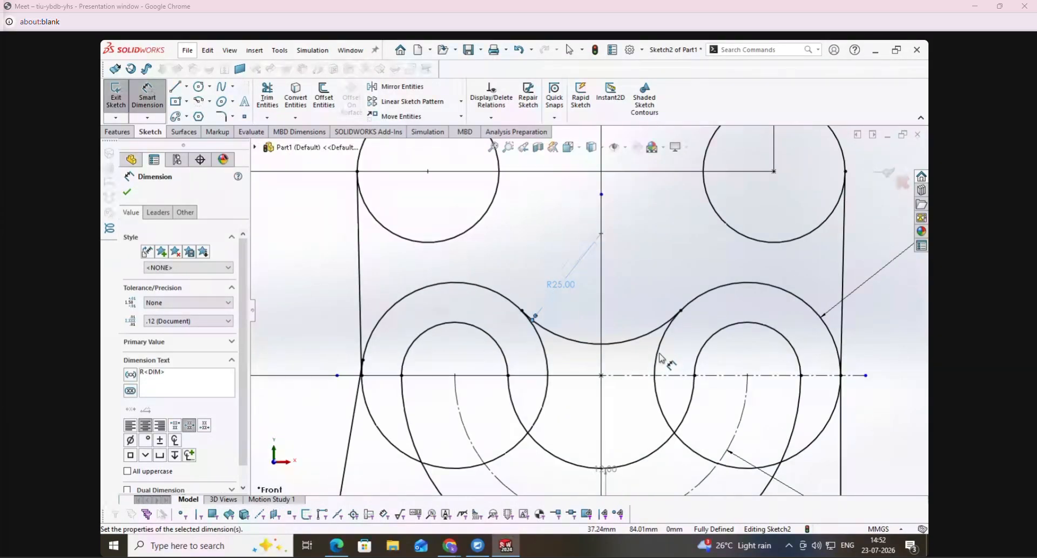
{"action": "key", "text": "Escape"}
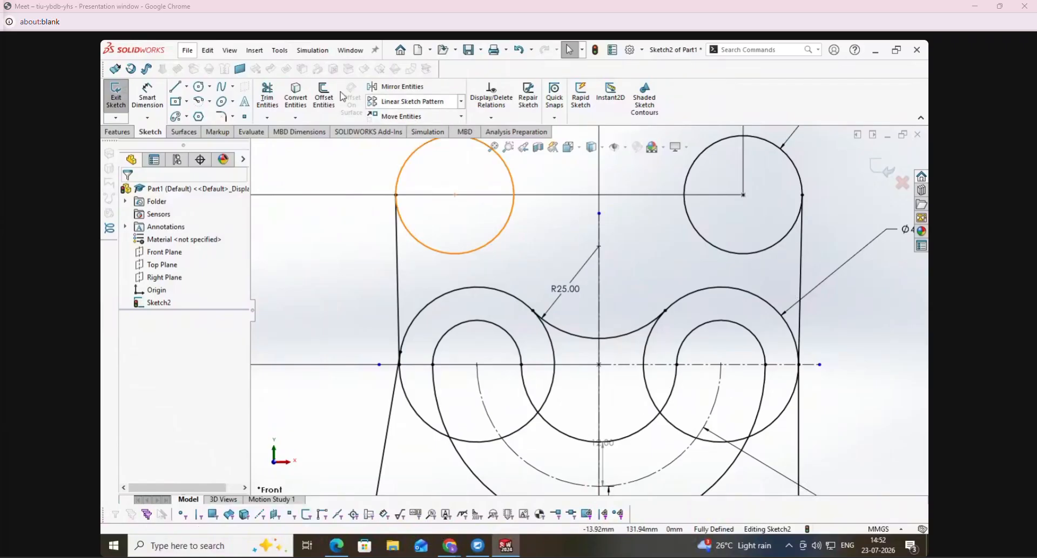
- Trim the inner and outer lower portions of both 42 mm circles around the U-shaped slot
{"action": "left_click", "coordinate": [269, 97]}
{"action": "left_click_drag", "start_coordinate": [543, 338], "coordinate": [649, 352]}
{"action": "left_click_drag", "start_coordinate": [637, 388], "coordinate": [655, 385]}
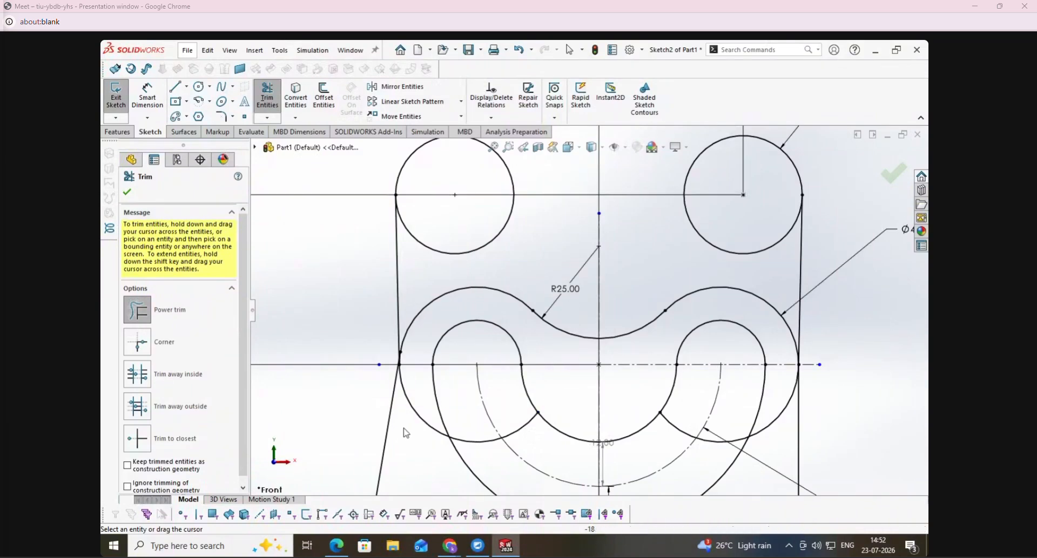
{"action": "left_click_drag", "start_coordinate": [415, 426], "coordinate": [441, 444]}
{"action": "left_click_drag", "start_coordinate": [770, 443], "coordinate": [768, 465]}
{"action": "key", "text": "Escape"}
- Delete the leftover arc of the left 42 mm circle crossing the U-shaped slot
{"action": "left_click", "coordinate": [712, 440]}
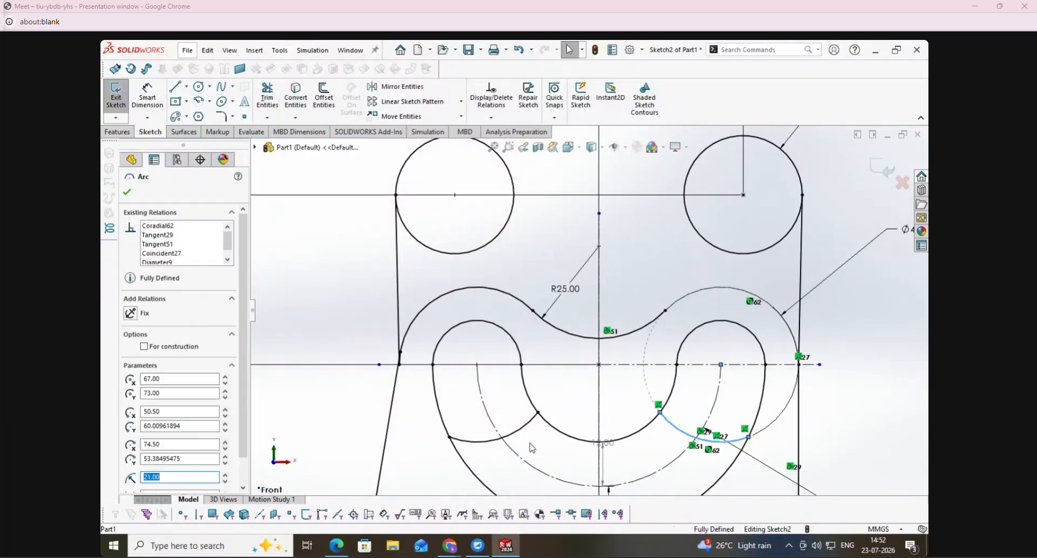
{"action": "left_click", "coordinate": [521, 434]}
{"action": "key", "text": "Escape"}
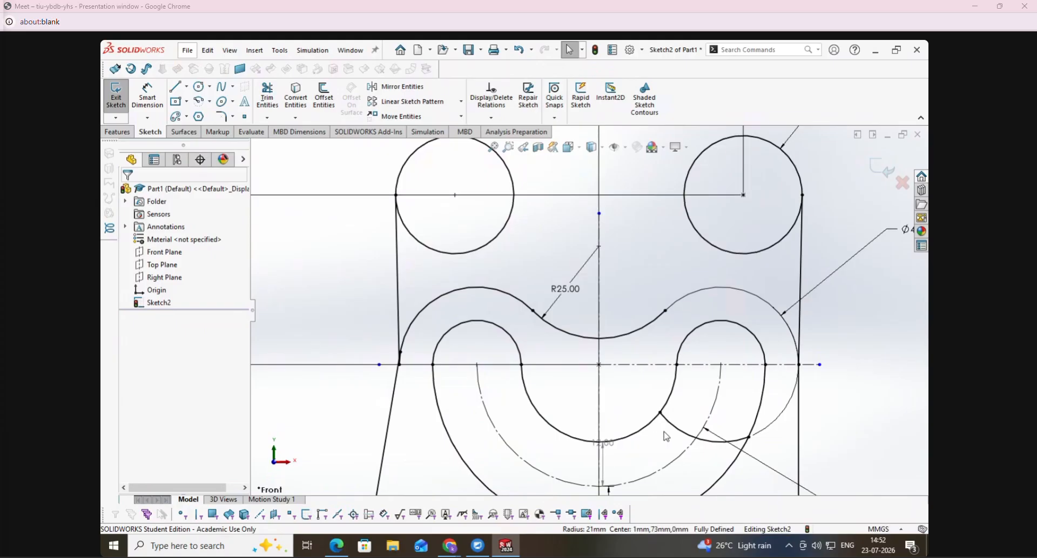
- Delete the leftover arc of the right 42 mm circle inside the slot, and undo the deletion
{"action": "left_click", "coordinate": [661, 437]}
{"action": "key", "text": "Delete"}
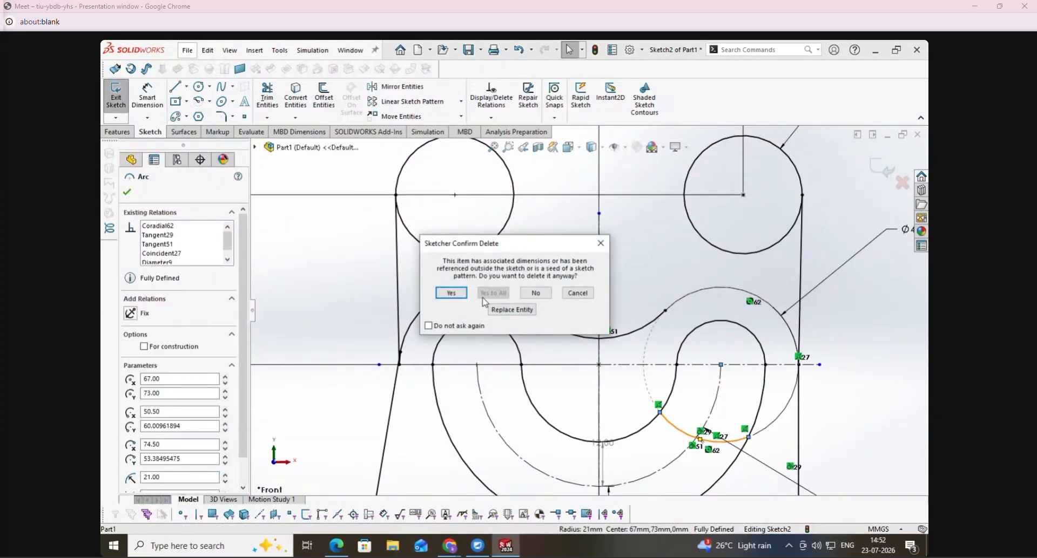
{"action": "left_click", "coordinate": [462, 295]}
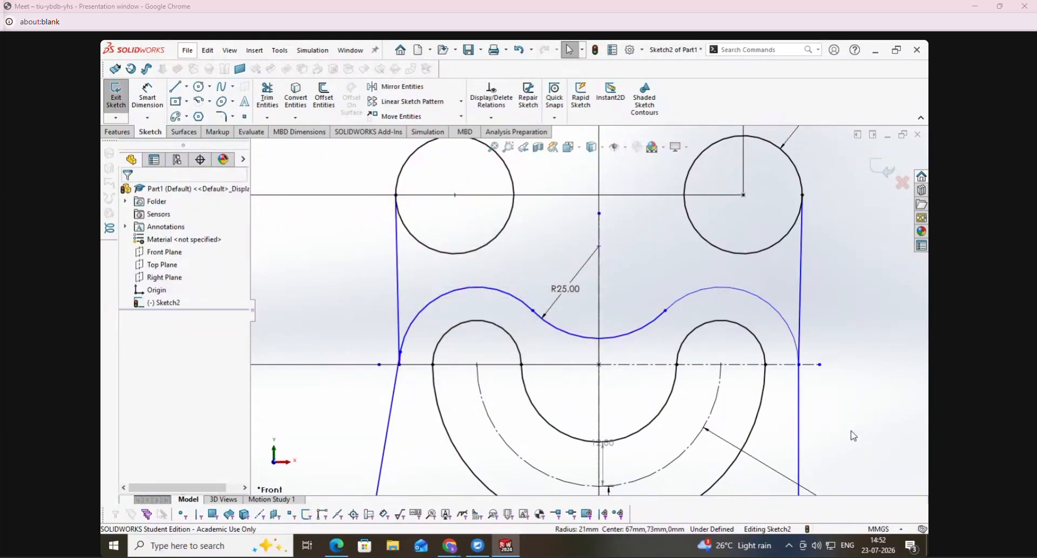
{"action": "key", "text": "ctrl+z"}
{"action": "key", "text": "Escape"}
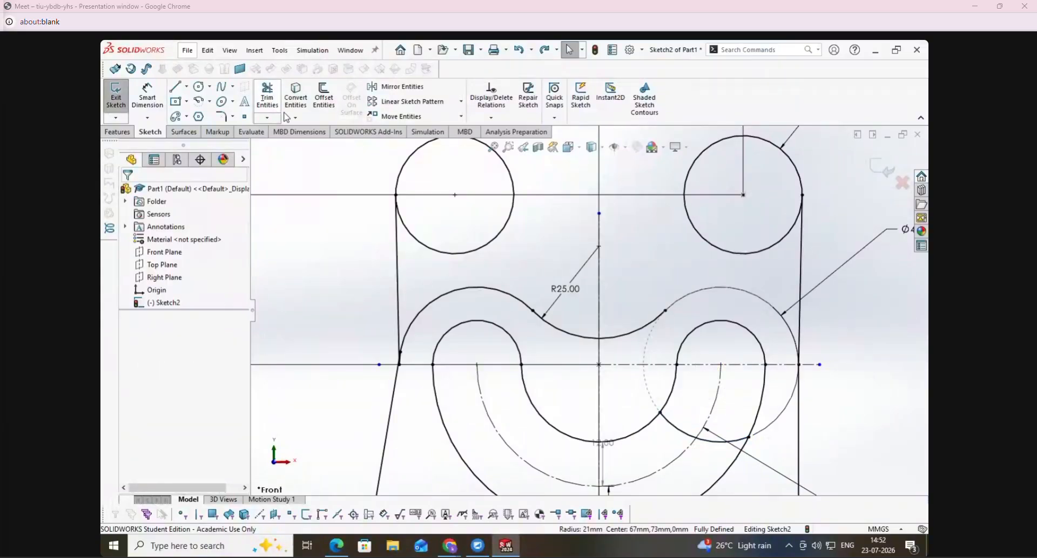
- Trim the leftover arc of the right 42 mm circle crossing the U-shaped slot
{"action": "left_click", "coordinate": [265, 94]}
{"action": "mouse_move", "coordinate": [694, 416]}
{"action": "left_mouse_down"}
{"action": "mouse_move", "coordinate": [683, 433]}
{"action": "mouse_move", "coordinate": [710, 453]}
{"action": "left_mouse_up"}
{"action": "left_click", "coordinate": [127, 192]}
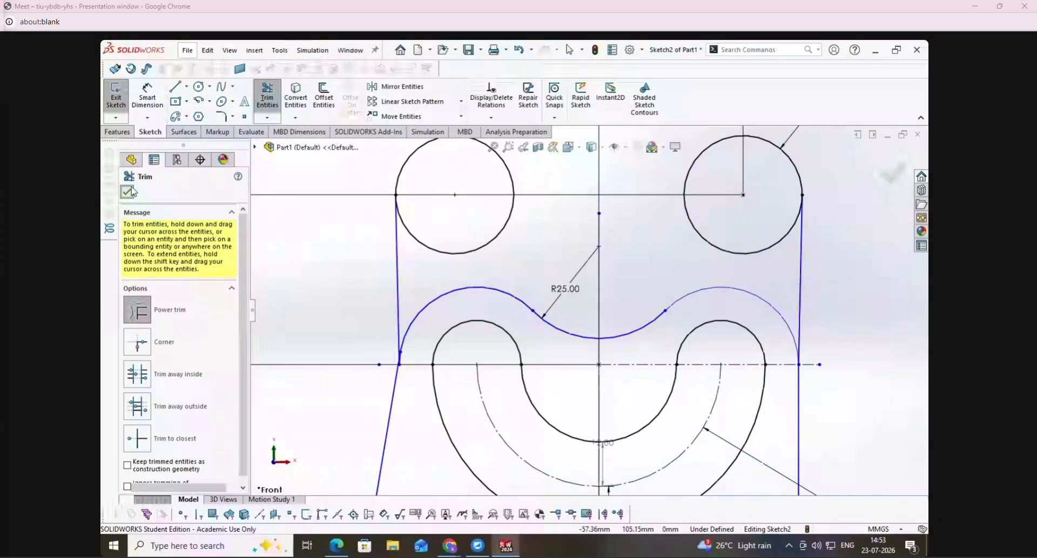
- Trim the small overlapping pieces where the left arc meets the left side edges
{"action": "scroll", "coordinate": [496, 344], "scroll_direction": "down", "scroll_amount": 2}
{"action": "scroll", "coordinate": [493, 382], "scroll_direction": "down", "scroll_amount": 5}
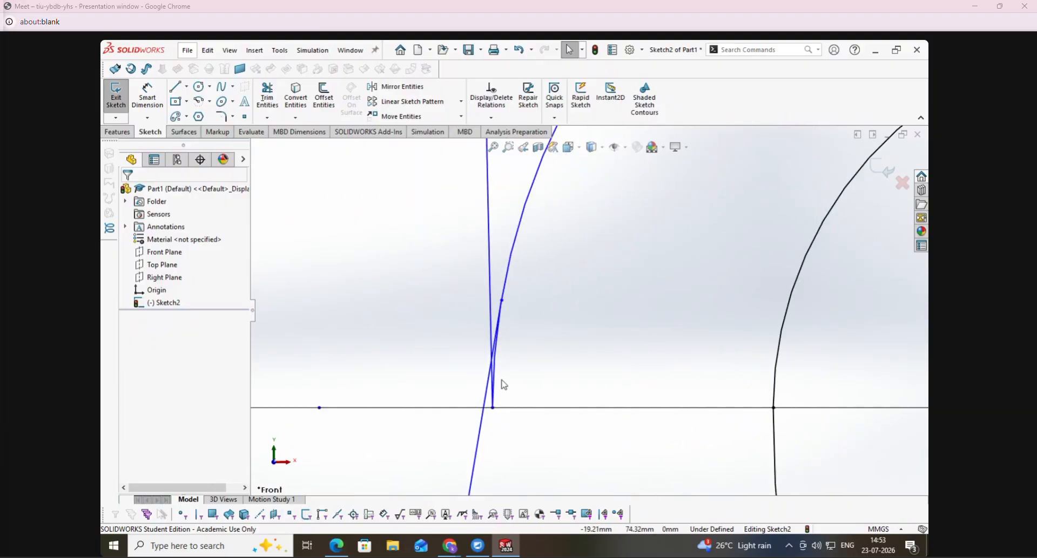
{"action": "left_click", "coordinate": [268, 102]}
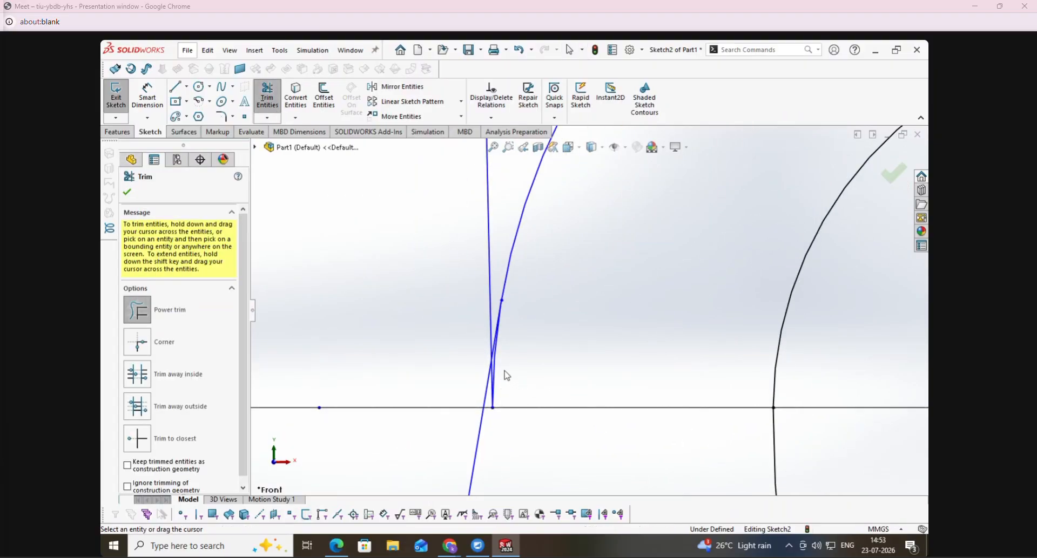
{"action": "left_click_drag", "start_coordinate": [494, 381], "coordinate": [490, 385]}
{"action": "scroll", "coordinate": [559, 392], "scroll_direction": "up", "scroll_amount": 10}
{"action": "scroll", "coordinate": [561, 416], "scroll_direction": "up", "scroll_amount": 3}
{"action": "key", "text": "Escape"}
- Dimension the left outer arc's radius as 21 mm
{"action": "left_click", "coordinate": [147, 98]}
{"action": "left_click", "coordinate": [611, 281]}
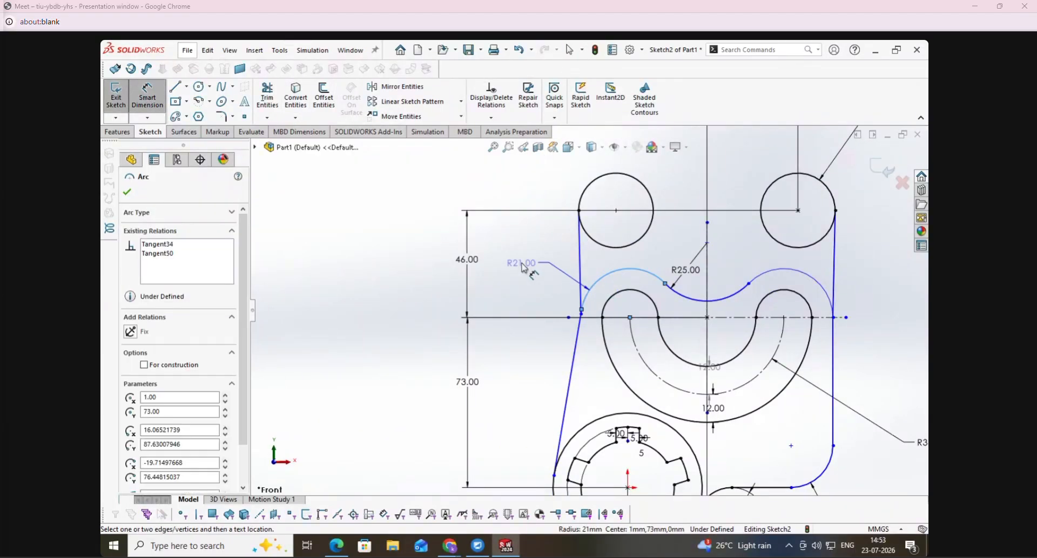
{"action": "left_click", "coordinate": [536, 262]}
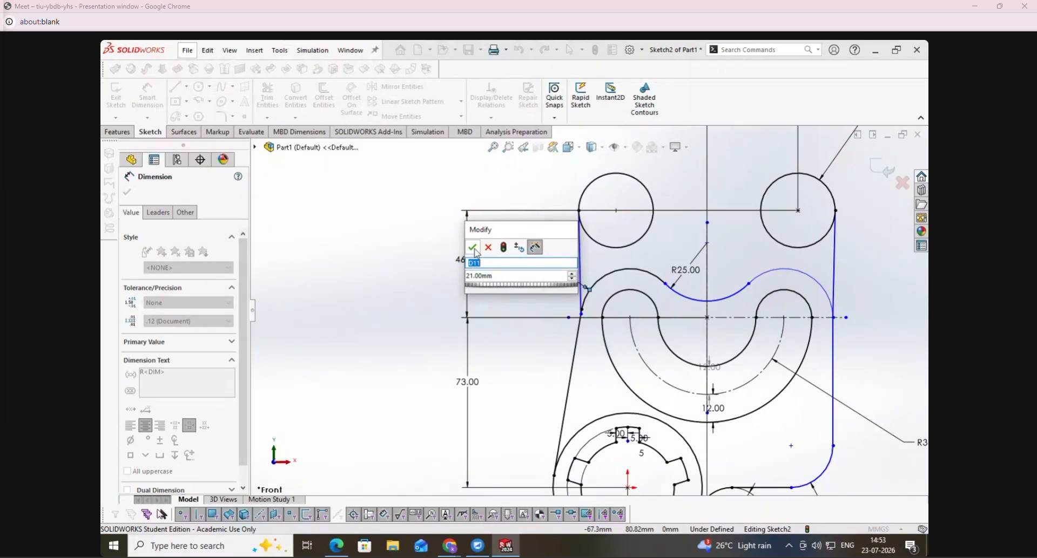
{"action": "left_click", "coordinate": [473, 247]}
{"action": "key", "text": "Escape"}
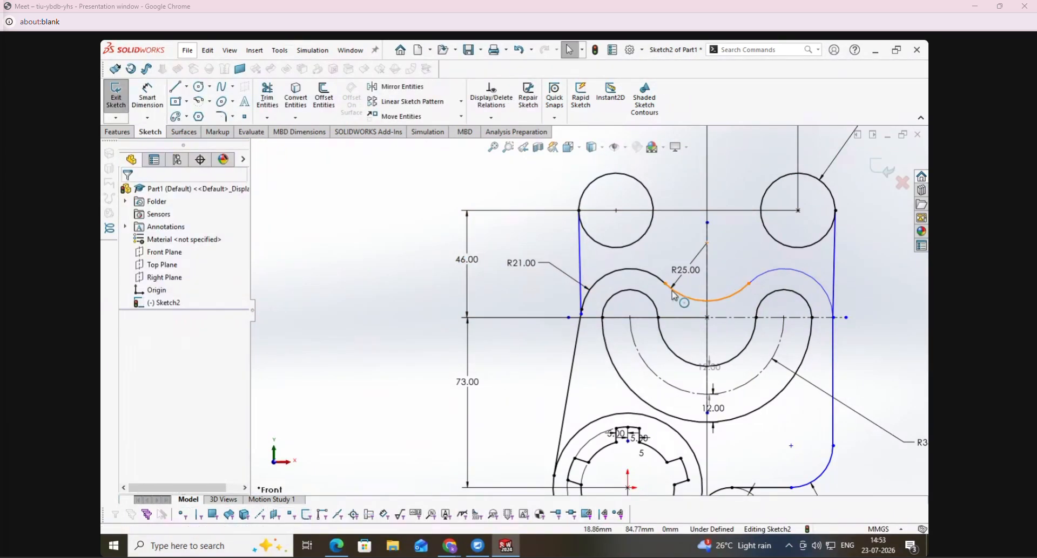
- Apply a tangent relation between the R25 connecting arc and the left R21 arc
{"action": "left_click", "coordinate": [670, 295]}
{"action": "left_click", "coordinate": [605, 275], "text": "ctrl"}
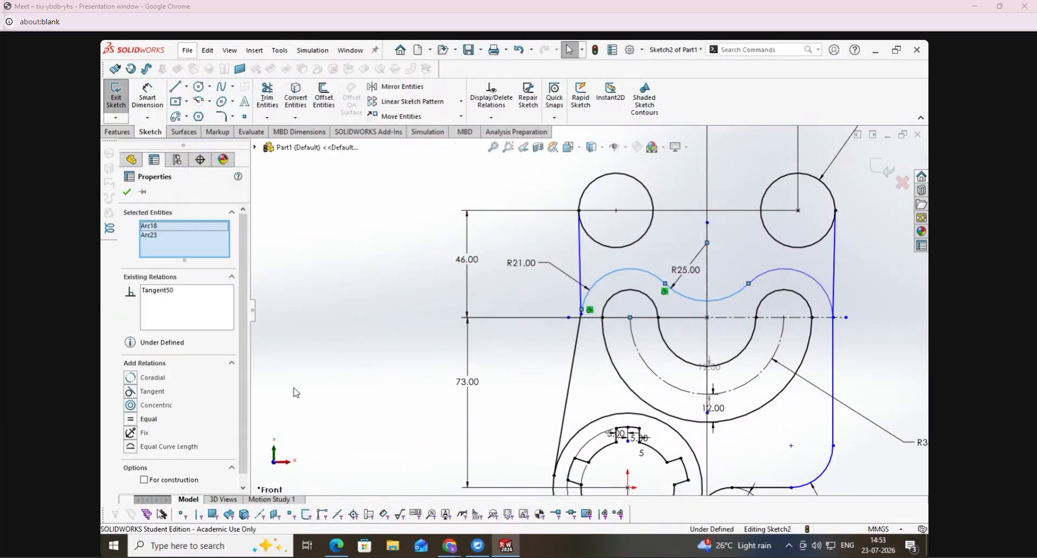
{"action": "left_click", "coordinate": [133, 397]}
{"action": "key", "text": "Escape"}
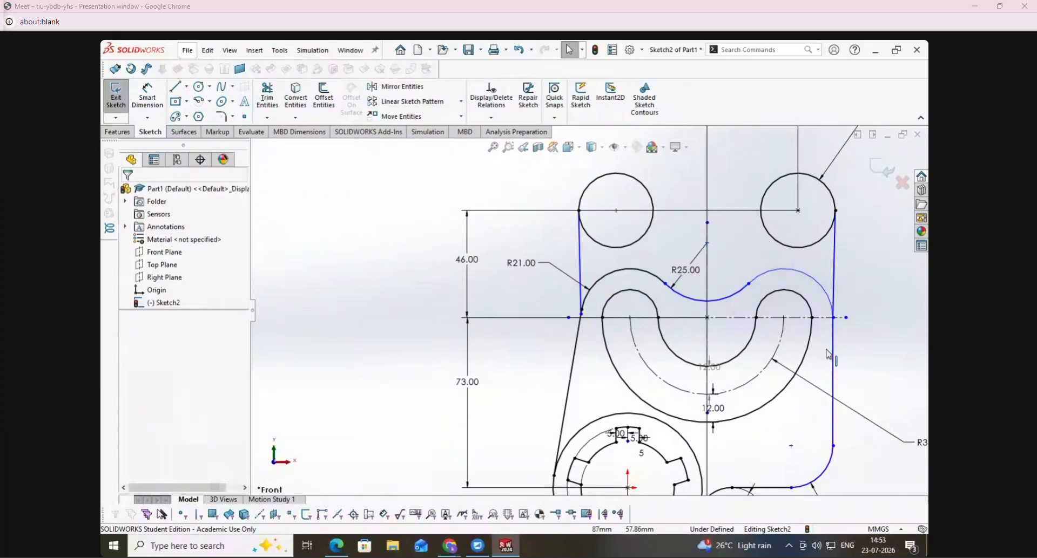
- Make the right outer arc equal to the left R21 arc
{"action": "left_click", "coordinate": [618, 276]}
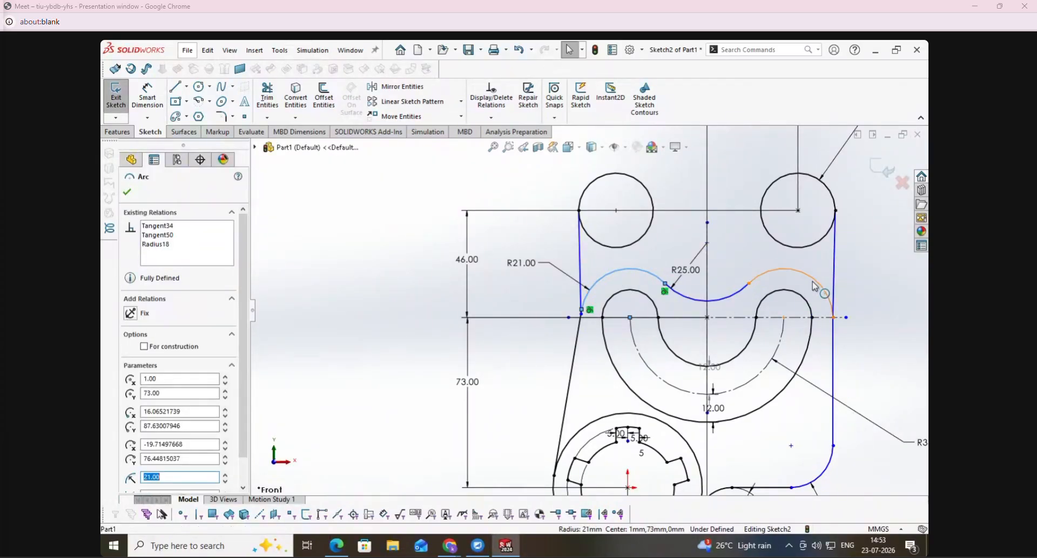
{"action": "left_click", "coordinate": [822, 289], "text": "ctrl"}
{"action": "left_click", "coordinate": [131, 421]}
{"action": "key", "text": "Escape"}
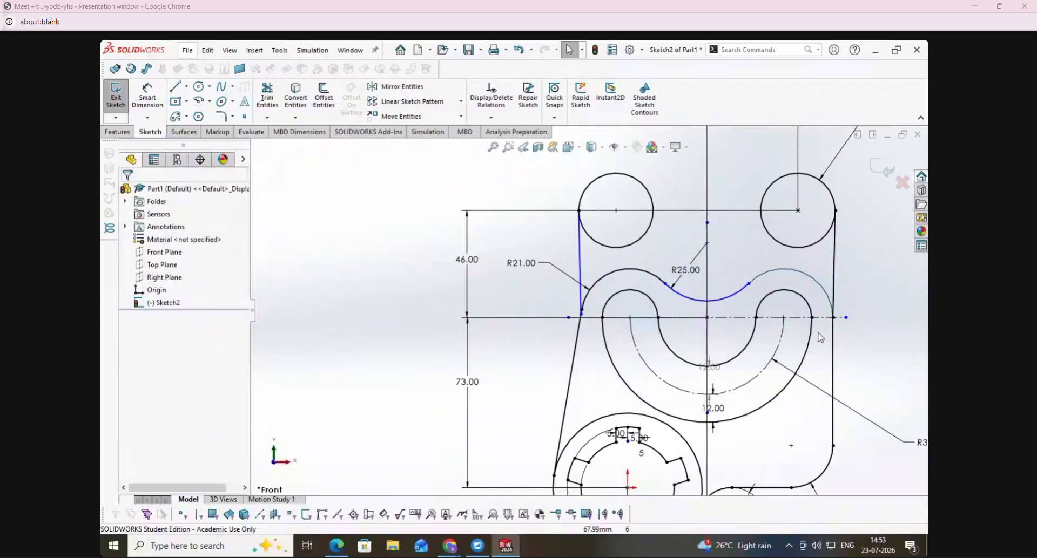
- Add a tangent relation between the right outer arc and the R25 connecting arc
{"action": "left_click", "coordinate": [778, 275]}
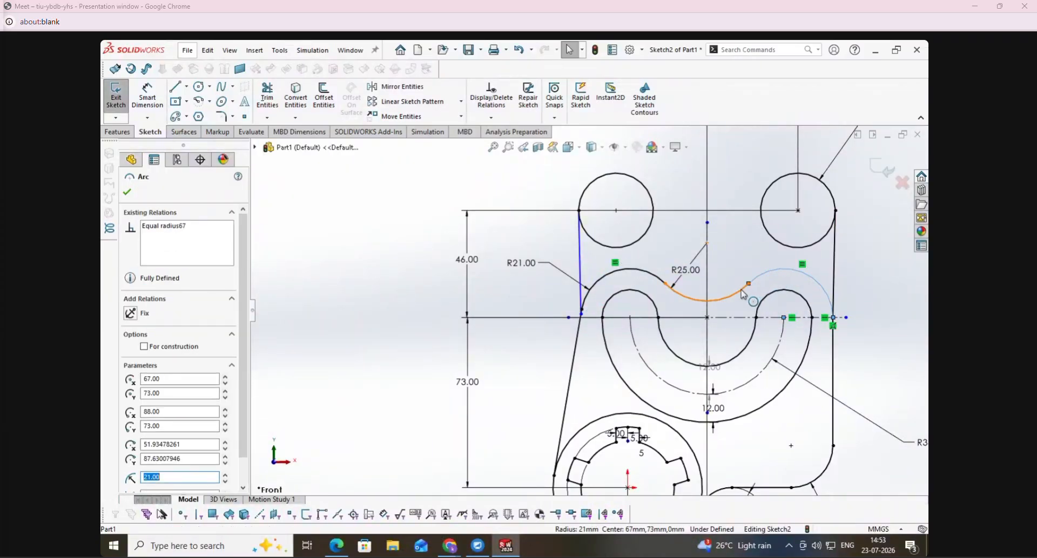
{"action": "left_click", "coordinate": [707, 301], "text": "ctrl"}
{"action": "left_click", "coordinate": [135, 397]}
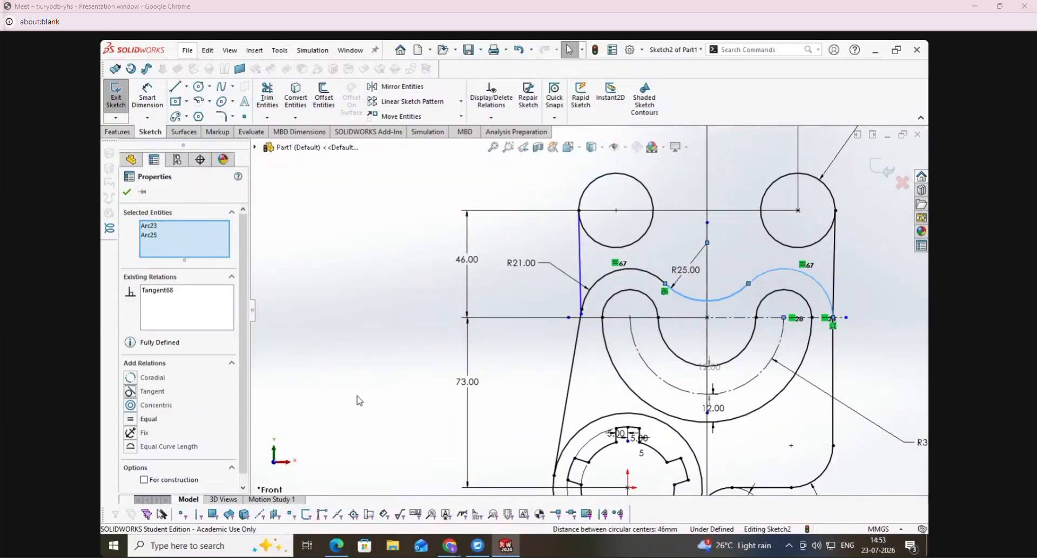
{"action": "key", "text": "Escape"}
- Make the upper left edge line tangent to the left R21 arc
{"action": "left_click", "coordinate": [579, 263]}
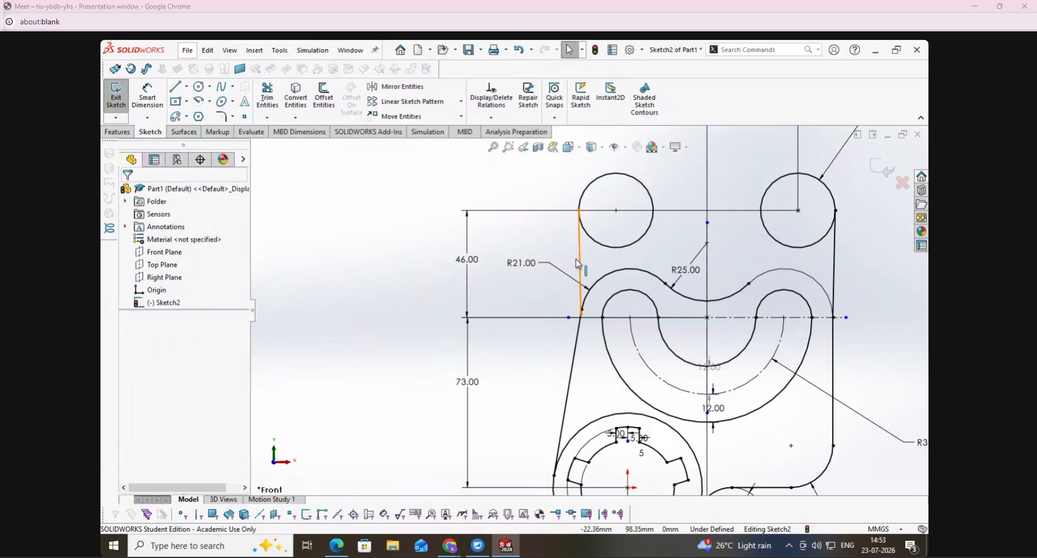
{"action": "left_click", "coordinate": [594, 299], "text": "ctrl"}
{"action": "left_click", "coordinate": [130, 378]}
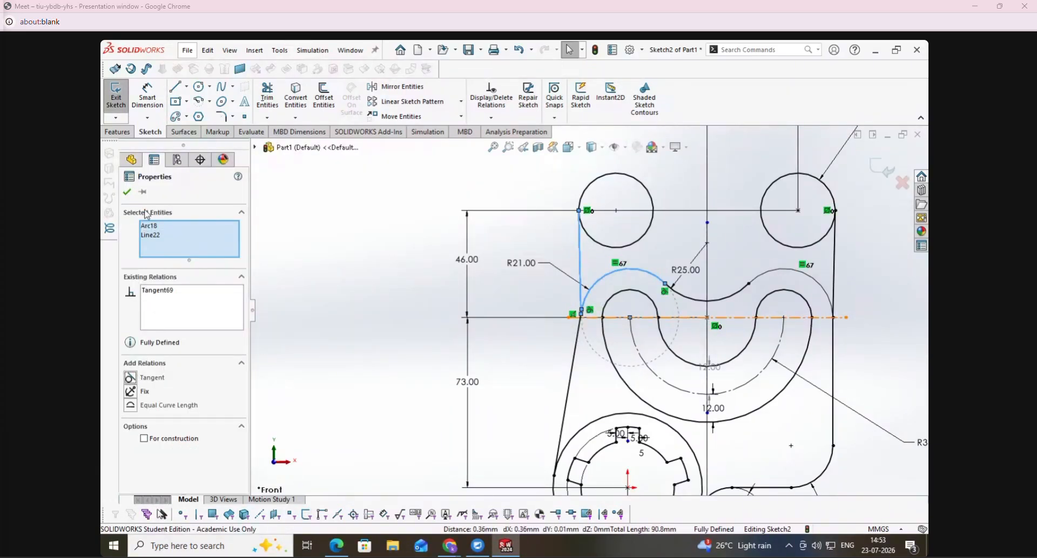
{"action": "left_click", "coordinate": [128, 193]}
{"action": "key", "text": "f"}
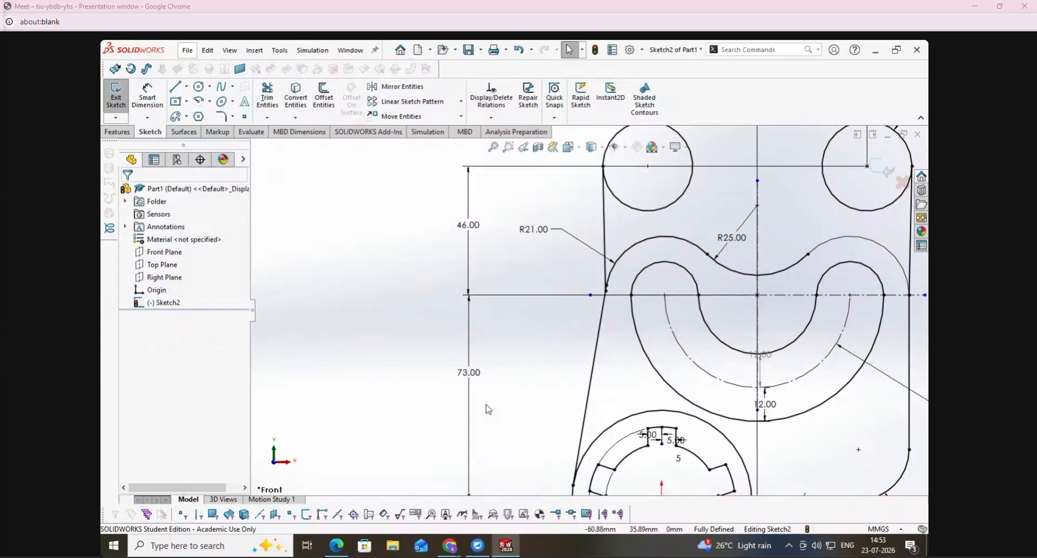
- Switch to the exercise PDF and mark the 12 mm centre offset and the 24 R and 26 callouts, returning to SolidWorks
{"action": "scroll", "coordinate": [492, 419], "scroll_direction": "down", "scroll_amount": 3}
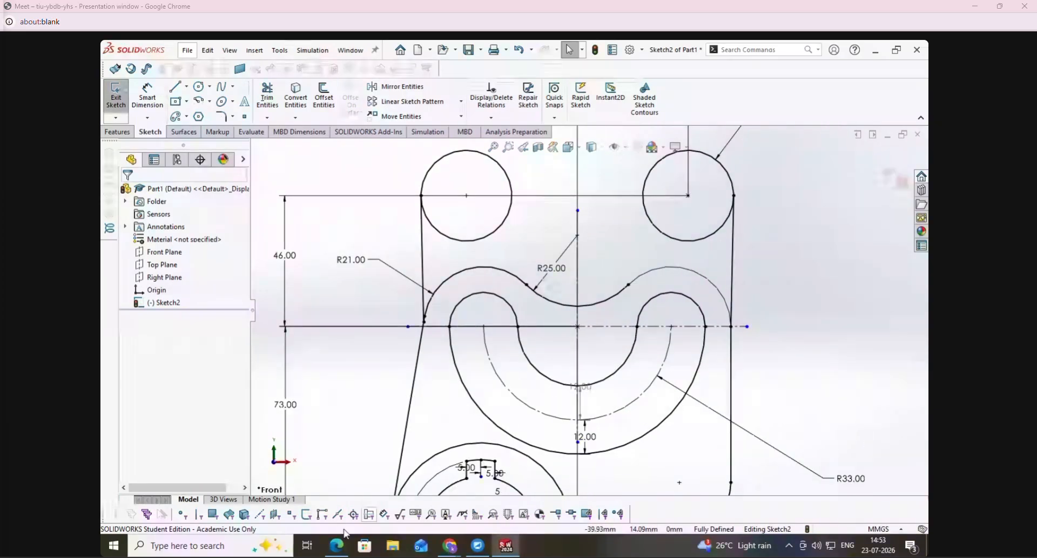
{"action": "left_click", "coordinate": [331, 547]}
{"action": "left_click_drag", "start_coordinate": [706, 213], "coordinate": [665, 215]}
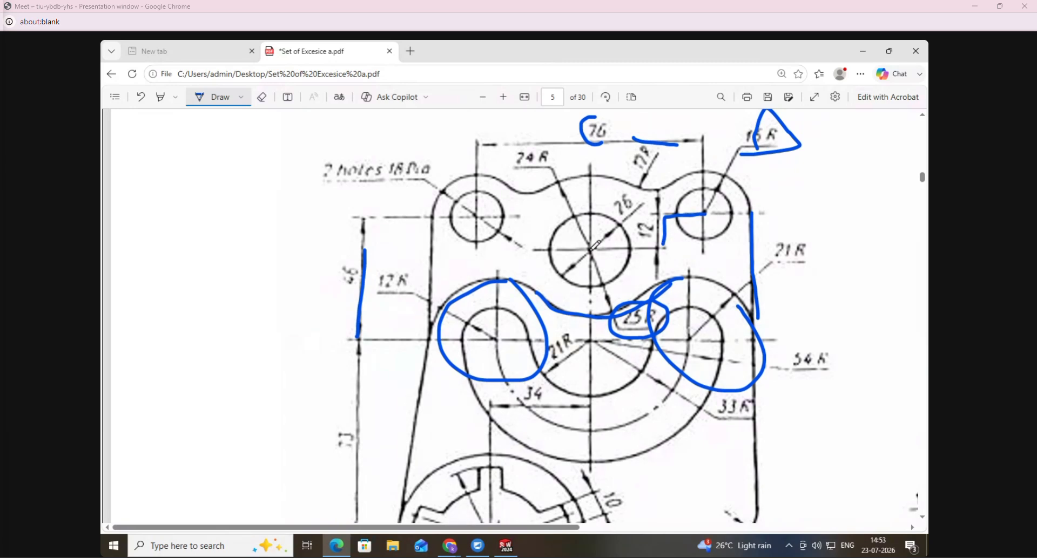
{"action": "left_click_drag", "start_coordinate": [517, 168], "coordinate": [539, 169]}
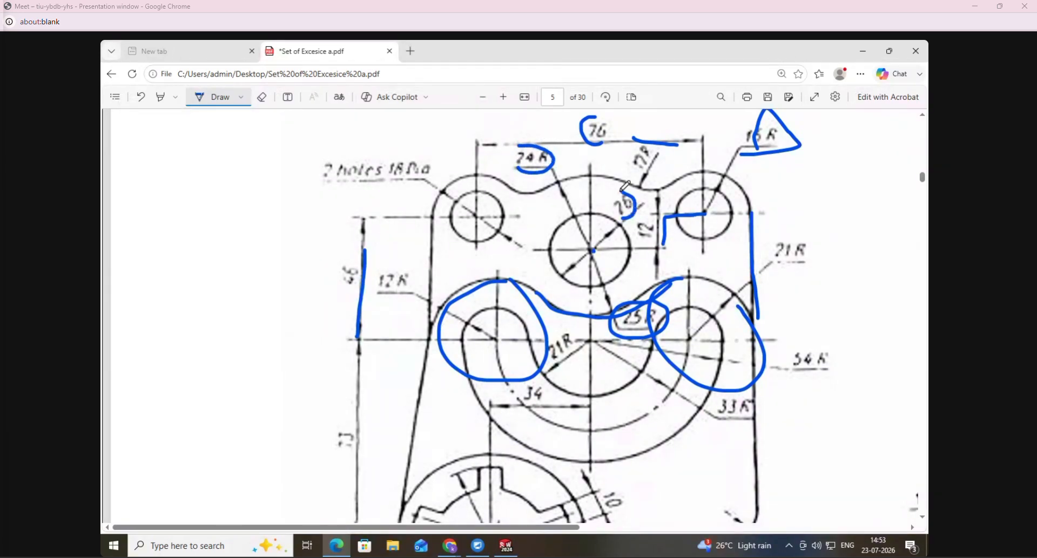
{"action": "left_click", "coordinate": [506, 546]}
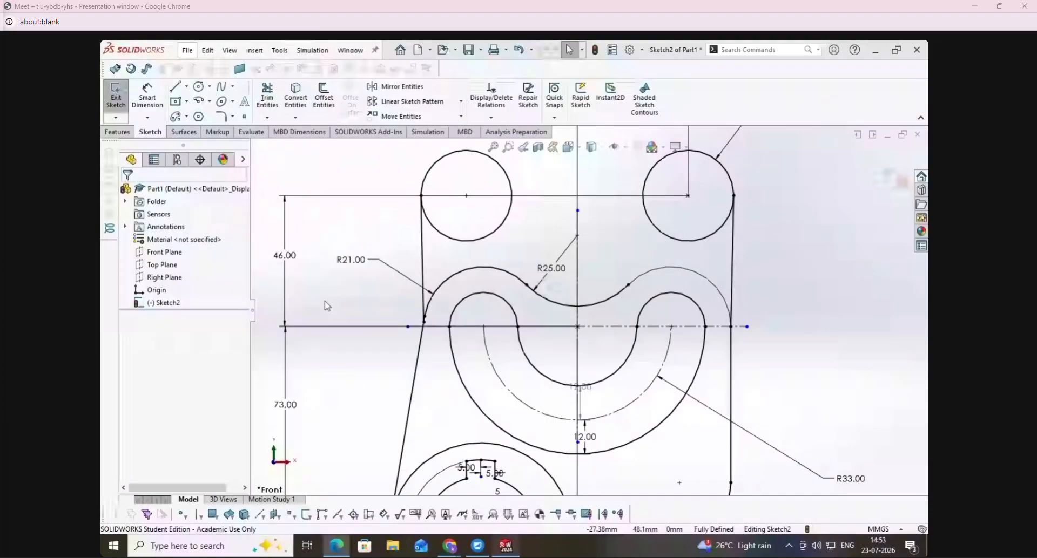
- Sketch two concentric circles, about 21 mm and 29 mm in diameter, on the vertical centreline between the upper corner circles
{"action": "left_click", "coordinate": [199, 88]}
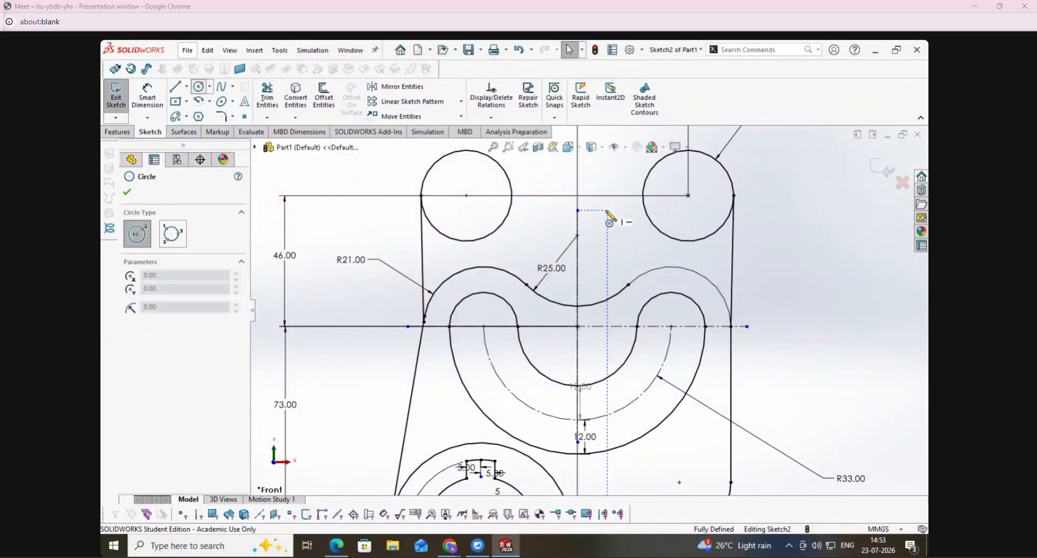
{"action": "left_click", "coordinate": [577, 248]}
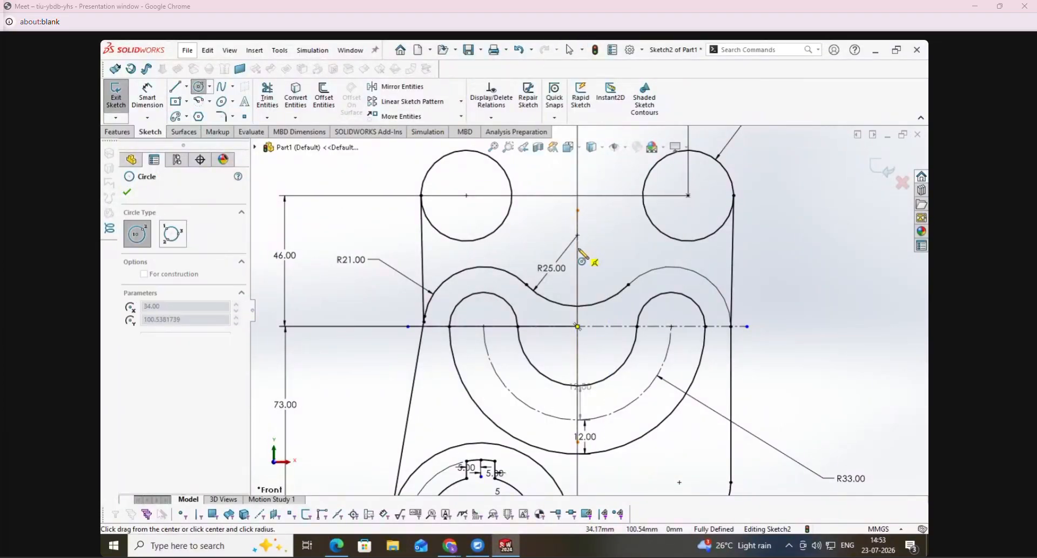
{"action": "left_click", "coordinate": [607, 253]}
{"action": "left_click", "coordinate": [577, 248]}
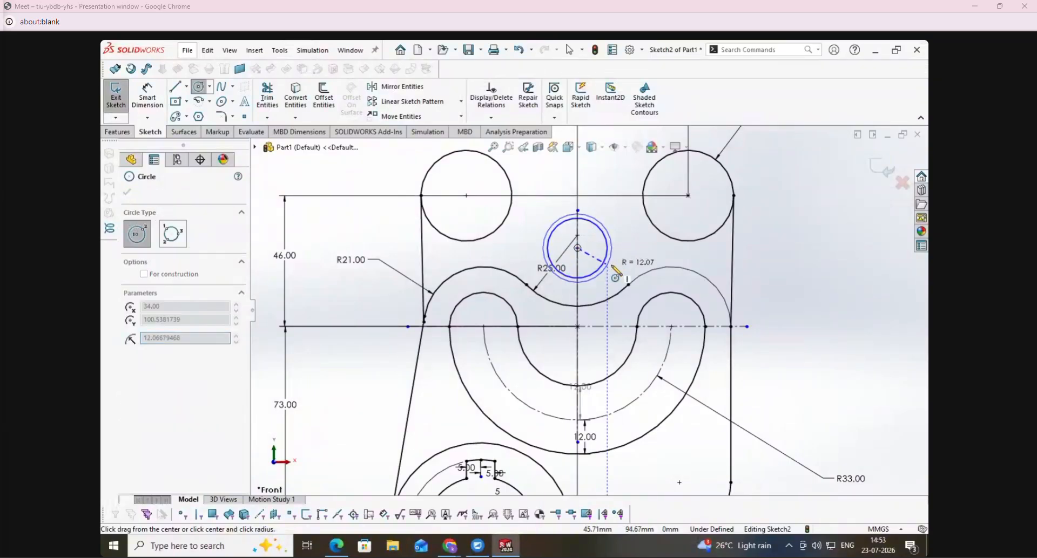
{"action": "left_click", "coordinate": [616, 264]}
- Dimension the concentric circles' centre 12 mm vertically below the centre of the upper right corner circle
{"action": "left_click", "coordinate": [147, 95]}
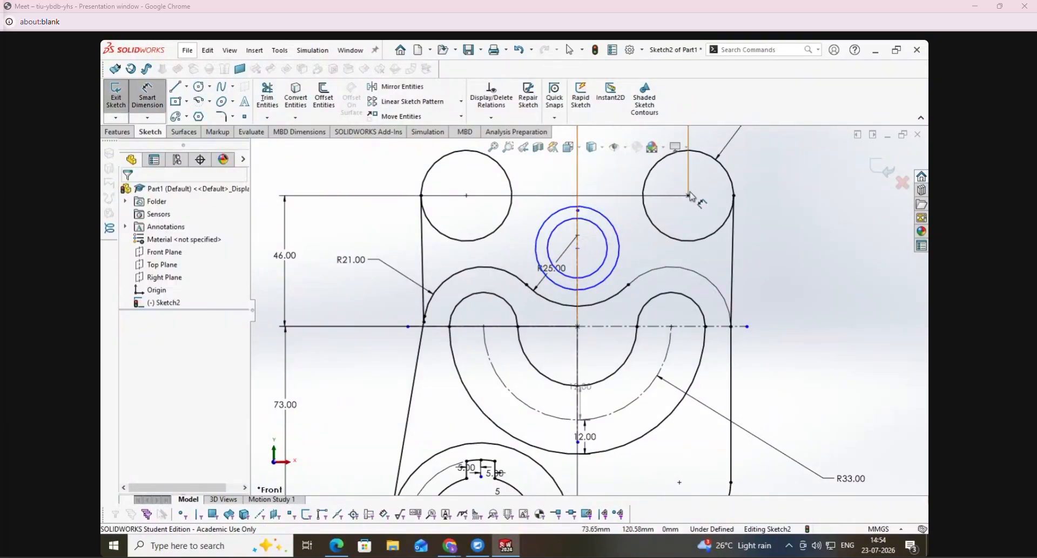
{"action": "left_click", "coordinate": [687, 196]}
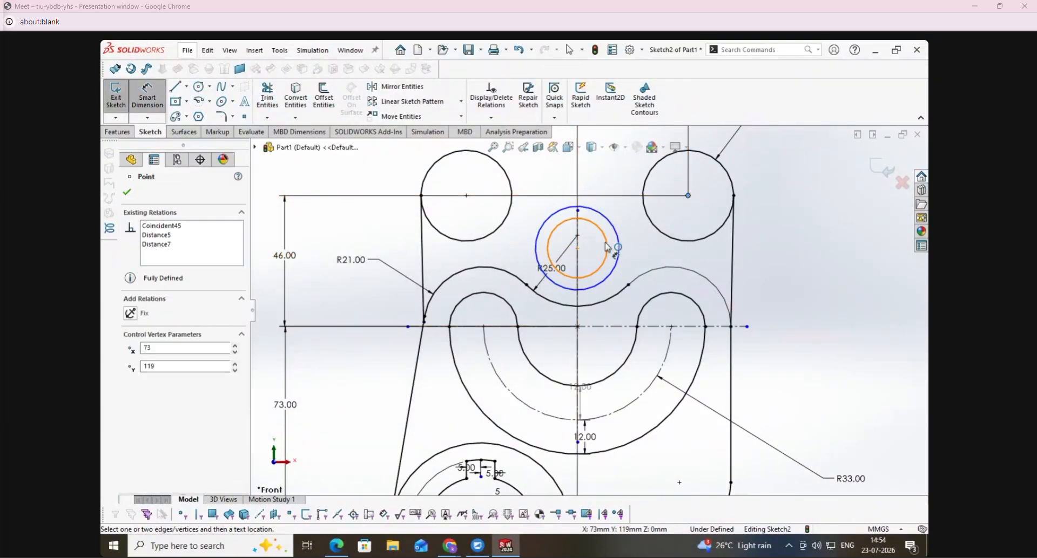
{"action": "left_click", "coordinate": [577, 248]}
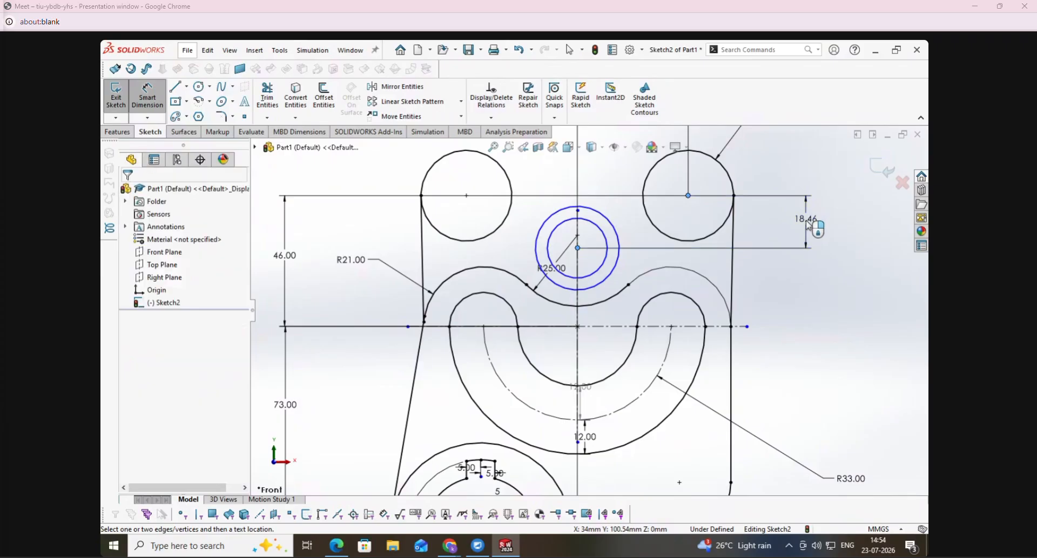
{"action": "left_click", "coordinate": [824, 226]}
{"action": "type", "text": "12"}
{"action": "key", "text": "Return"}
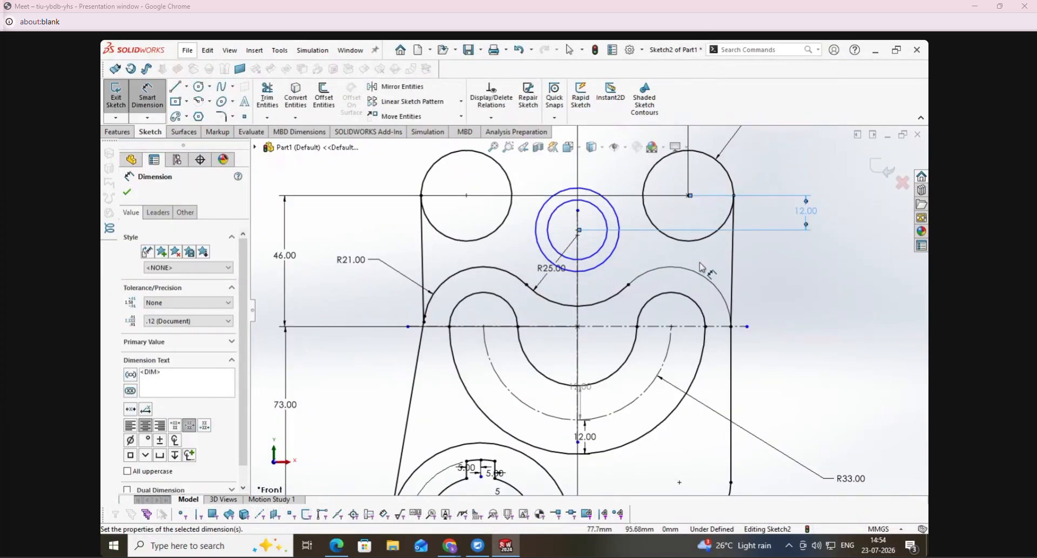
- Set the inner concentric circle's diameter to 26 mm
{"action": "left_click", "coordinate": [600, 251]}
{"action": "left_click", "coordinate": [794, 281]}
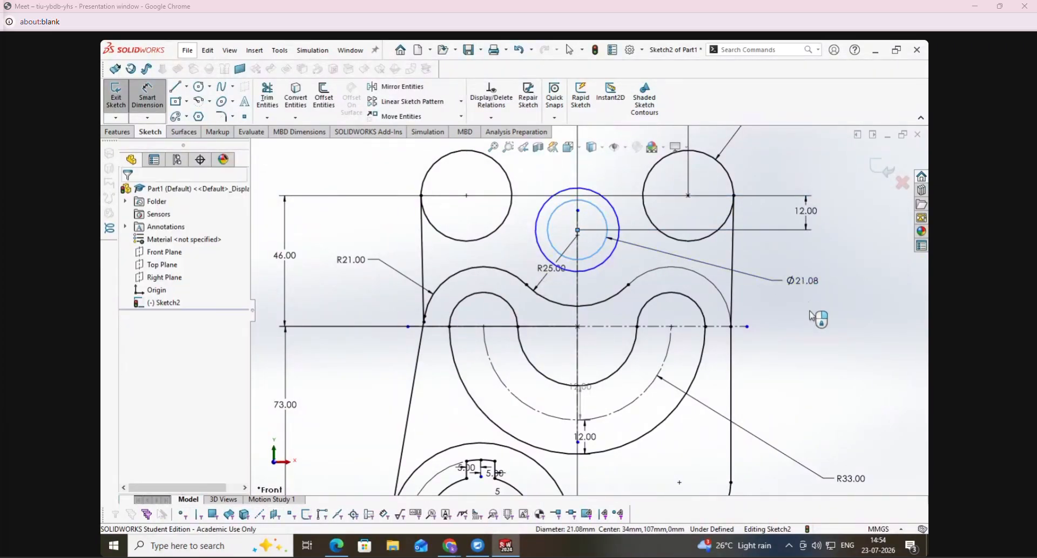
{"action": "type", "text": "2"}
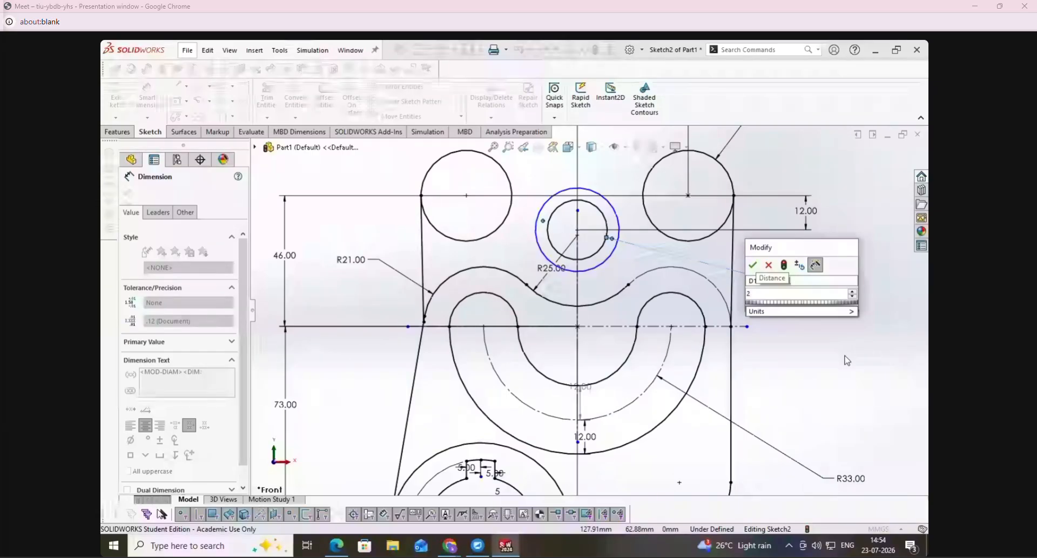
{"action": "left_click", "coordinate": [348, 551]}
{"action": "left_click", "coordinate": [348, 549]}
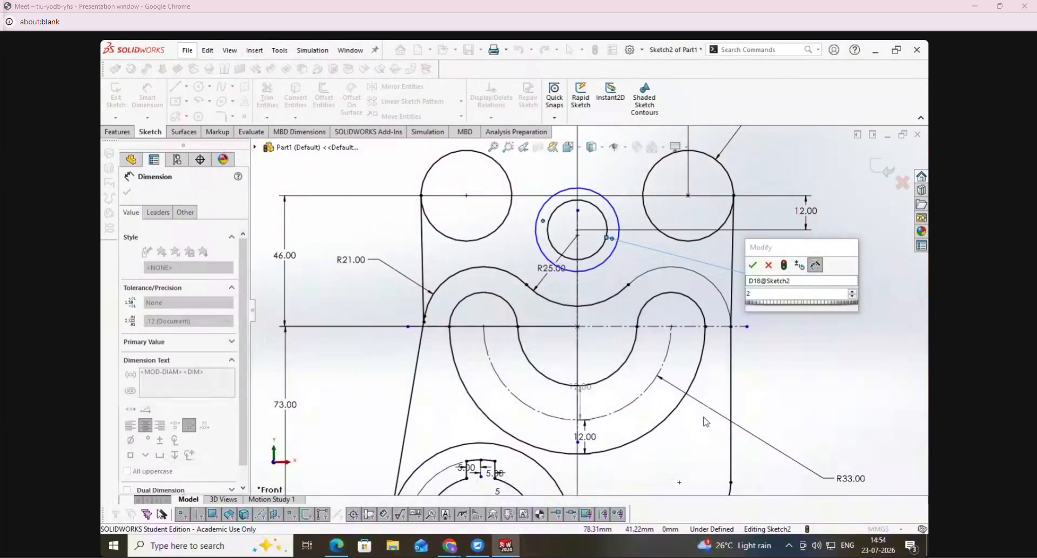
{"action": "left_click", "coordinate": [787, 296]}
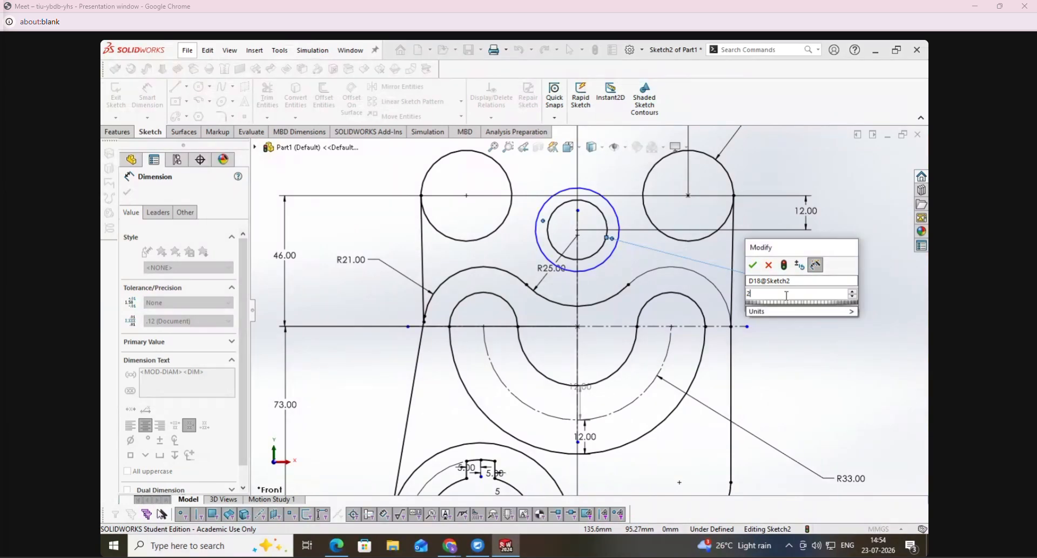
{"action": "type", "text": "6"}
{"action": "key", "text": "Return"}
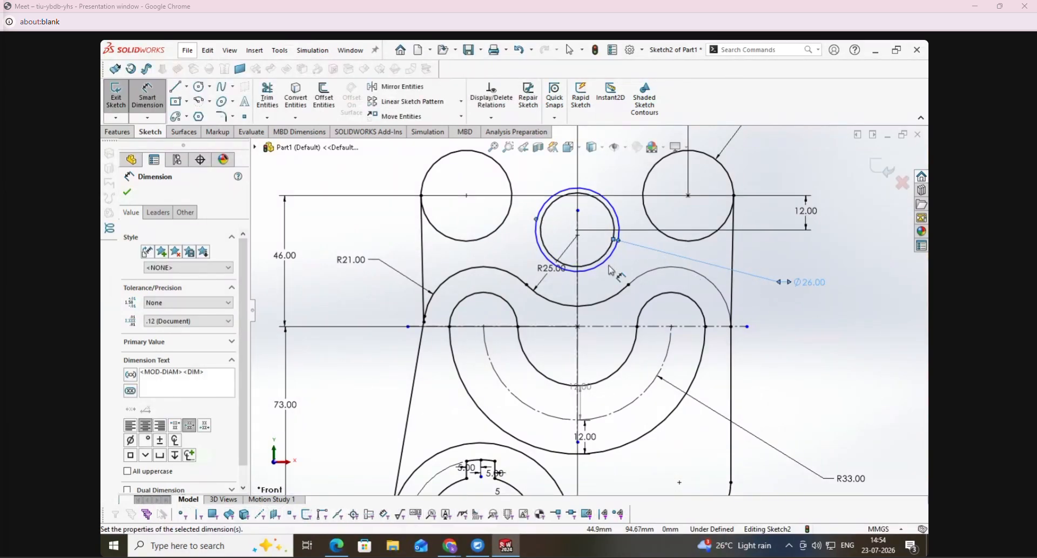
- Set the outer concentric circle's diameter to 48 mm
{"action": "left_click", "coordinate": [609, 269]}
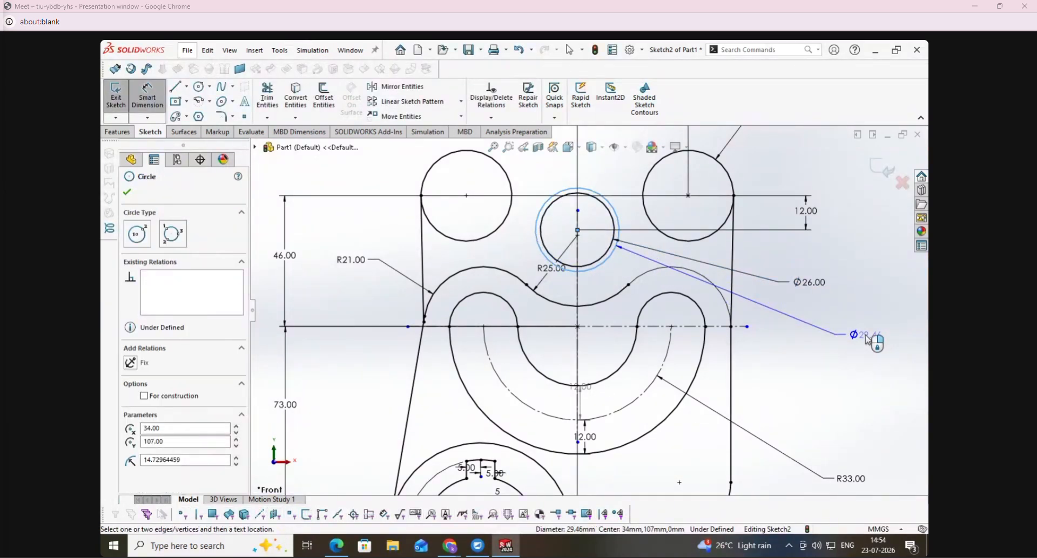
{"action": "left_click", "coordinate": [868, 340]}
{"action": "type", "text": "48"}
{"action": "key", "text": "Return"}
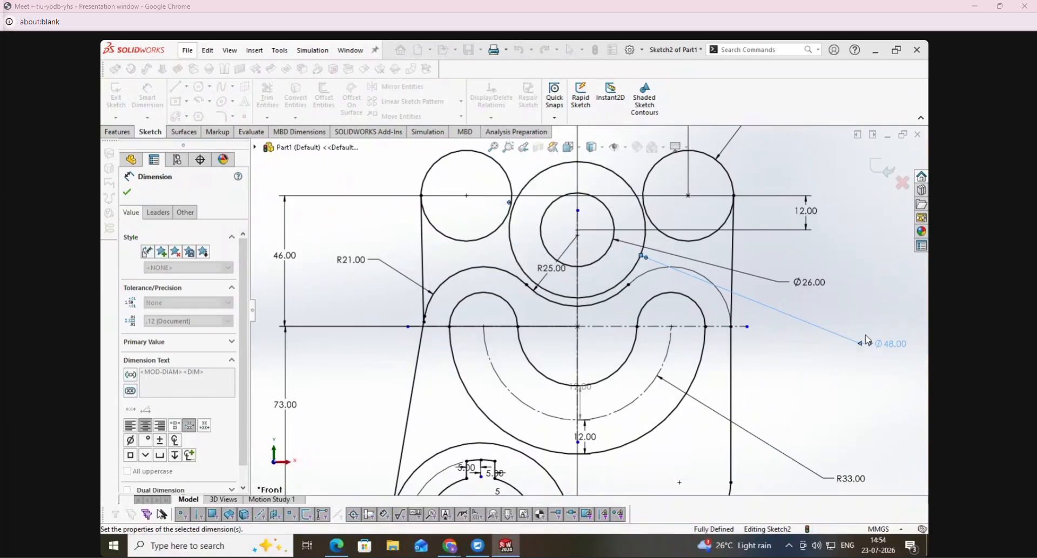
{"action": "key", "text": "Escape"}
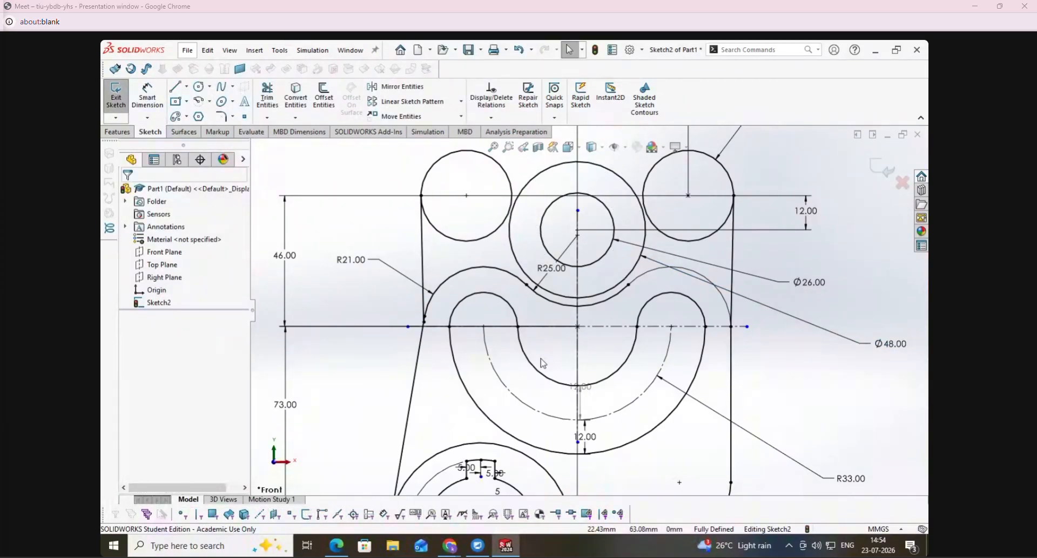
- Switch to the exercise PDF and mark the left corner circle, the central circle and the connecting arc's radius callout
{"action": "left_click", "coordinate": [336, 546]}
{"action": "left_click_drag", "start_coordinate": [476, 172], "coordinate": [444, 189]}
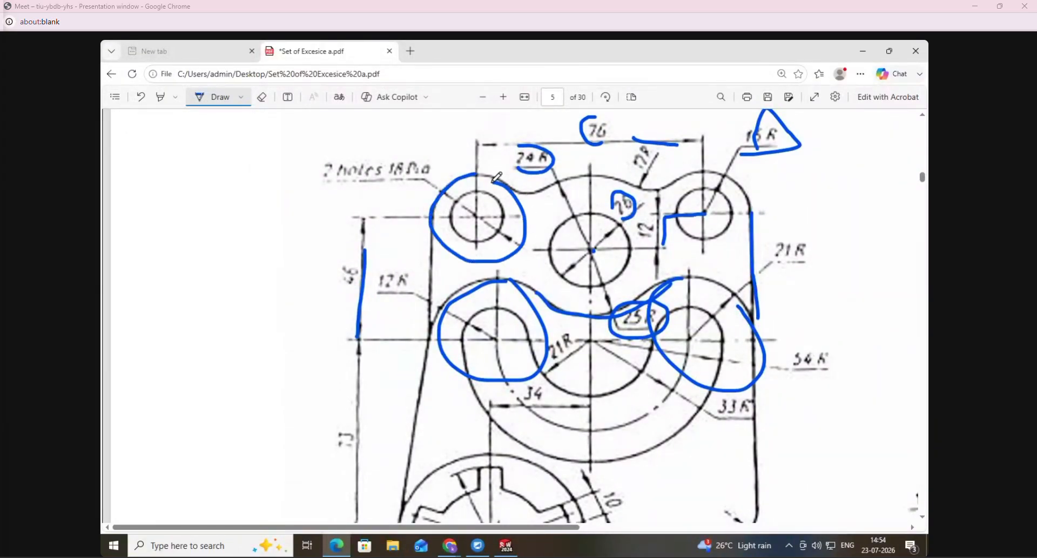
{"action": "left_click_drag", "start_coordinate": [588, 186], "coordinate": [614, 201]}
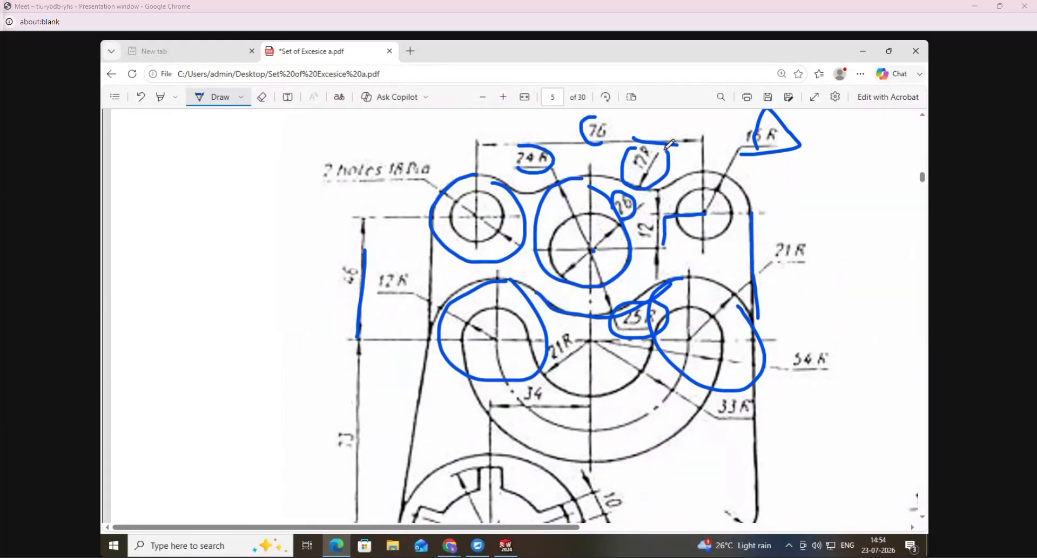
- Erase the blue pen markings from the page 5 drawing and switch back to SolidWorks
{"action": "left_click", "coordinate": [261, 98]}
{"action": "mouse_move", "coordinate": [418, 144]}
{"action": "left_mouse_down"}
{"action": "mouse_move", "coordinate": [459, 291]}
{"action": "mouse_move", "coordinate": [555, 156]}
{"action": "mouse_move", "coordinate": [620, 138]}
{"action": "mouse_move", "coordinate": [615, 294]}
{"action": "mouse_move", "coordinate": [670, 316]}
{"action": "left_mouse_up"}
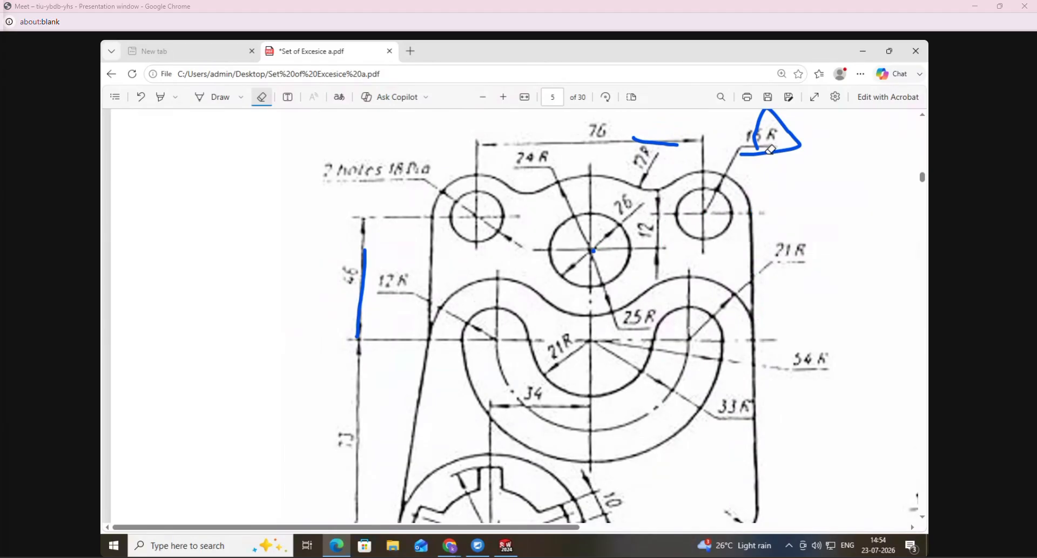
{"action": "left_click_drag", "start_coordinate": [770, 150], "coordinate": [701, 130]}
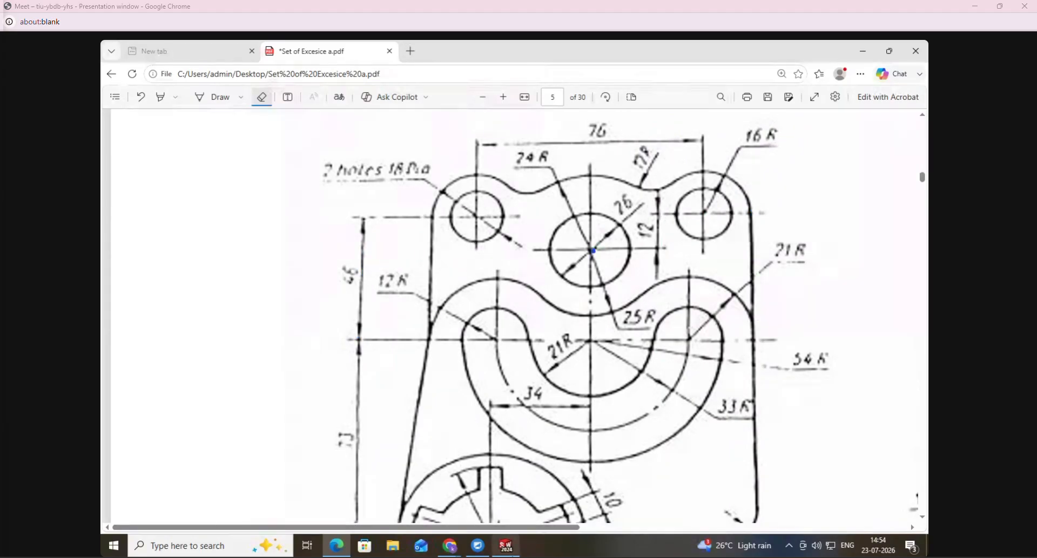
{"action": "key", "text": "alt+Tab"}
- Sketch a perimeter circle about 7.9 mm in radius tangent to the upper left corner circle and 48 mm circle, trimmed to its lower arc
{"action": "left_click", "coordinate": [200, 88]}
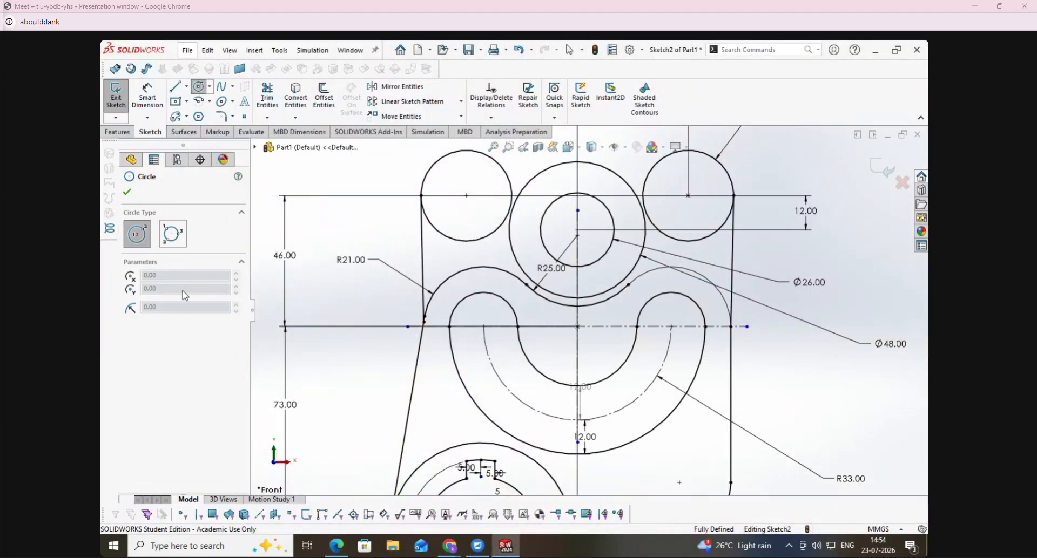
{"action": "left_click", "coordinate": [172, 235]}
{"action": "scroll", "coordinate": [693, 282], "scroll_direction": "down", "scroll_amount": 3}
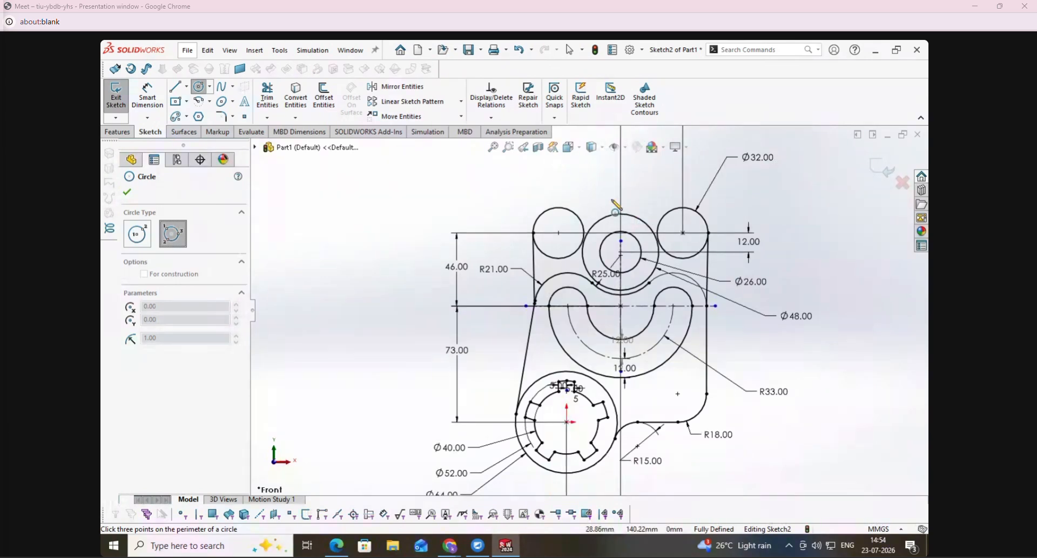
{"action": "scroll", "coordinate": [576, 241], "scroll_direction": "up", "scroll_amount": 4}
{"action": "left_click", "coordinate": [550, 277]}
{"action": "left_click", "coordinate": [585, 285]}
{"action": "left_click", "coordinate": [562, 230]}
{"action": "left_click", "coordinate": [268, 96]}
{"action": "left_click_drag", "start_coordinate": [547, 225], "coordinate": [560, 241]}
- Set the radius of the arc connecting the left corner circle and the 48 mm circle to 17 mm
{"action": "left_click", "coordinate": [148, 97]}
{"action": "left_click", "coordinate": [563, 280]}
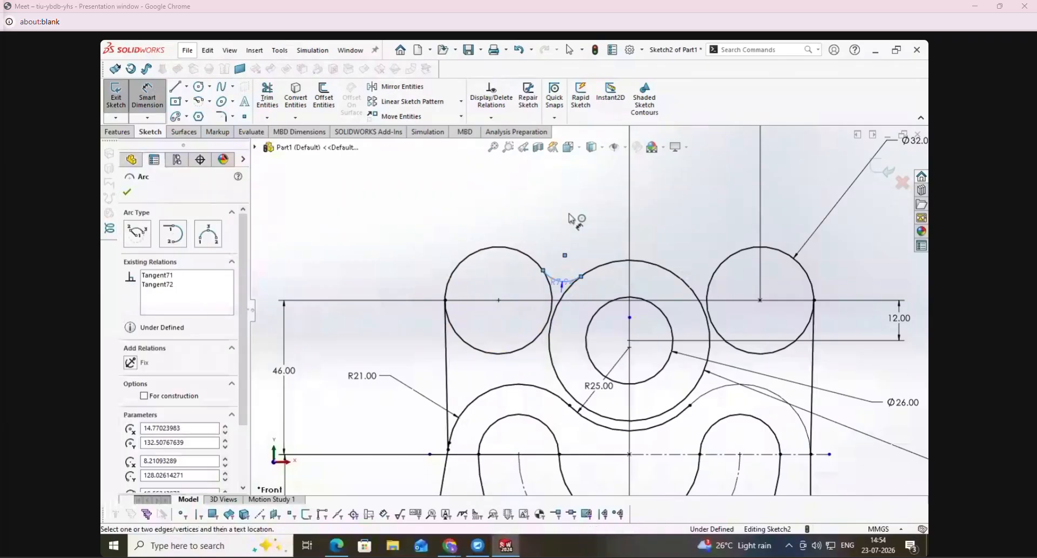
{"action": "left_click", "coordinate": [571, 218]}
{"action": "type", "text": "17"}
{"action": "key", "text": "Return"}
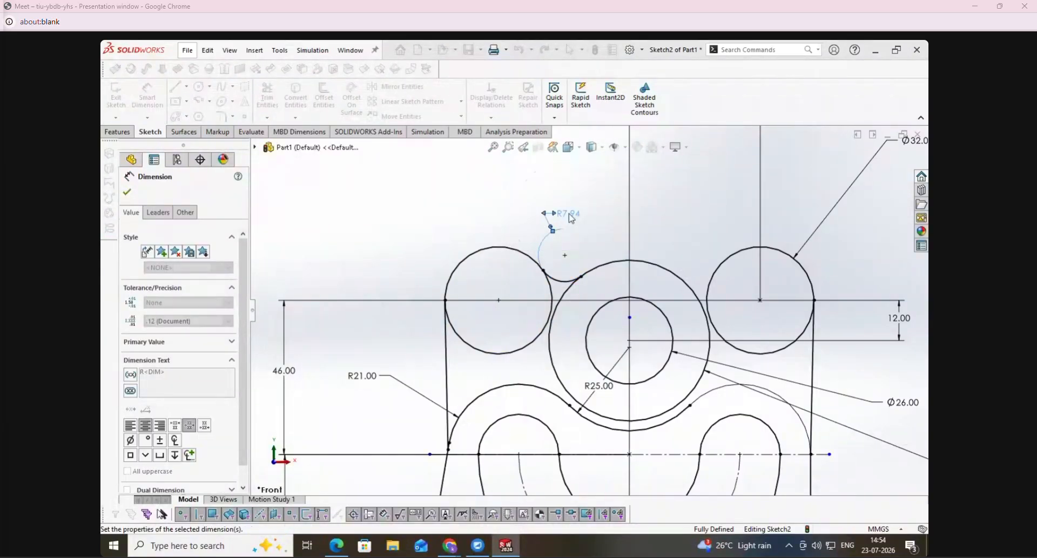
- Sketch a hole circle concentric with the upper left corner circle and set its diameter to 18 mm
{"action": "left_click", "coordinate": [199, 87]}
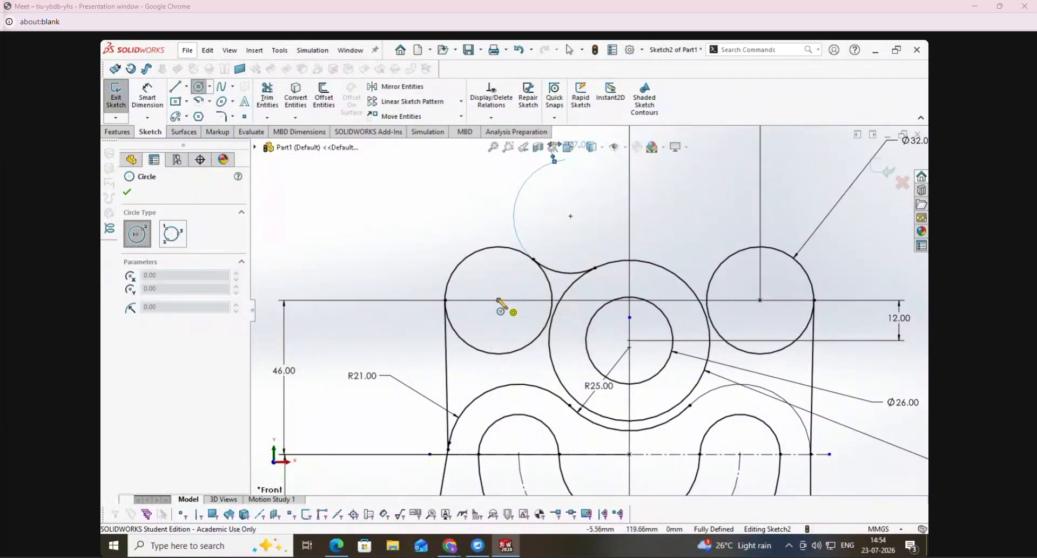
{"action": "left_click", "coordinate": [498, 300]}
{"action": "left_click", "coordinate": [516, 283]}
{"action": "left_click", "coordinate": [147, 95]}
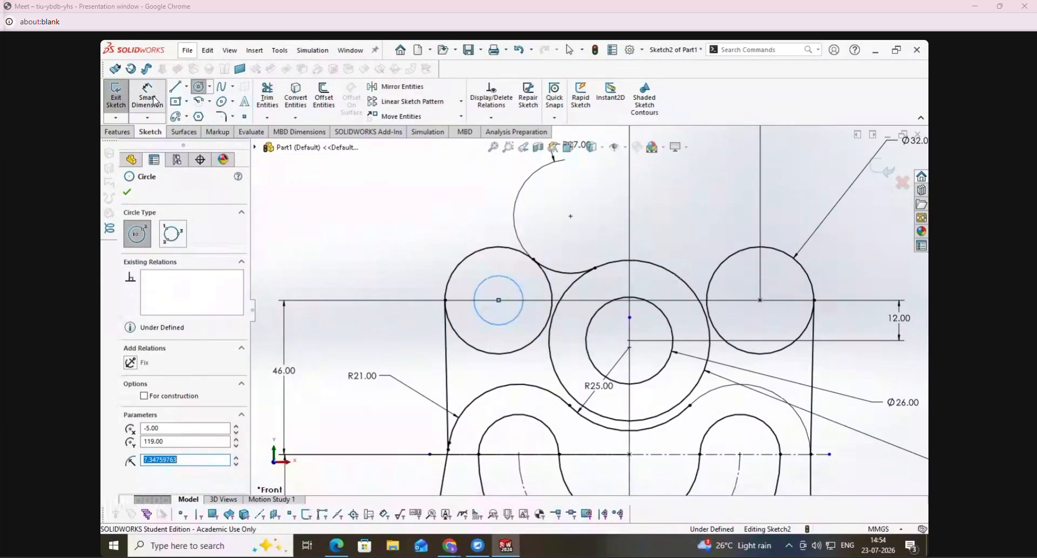
{"action": "left_click", "coordinate": [485, 281]}
{"action": "left_click", "coordinate": [416, 214]}
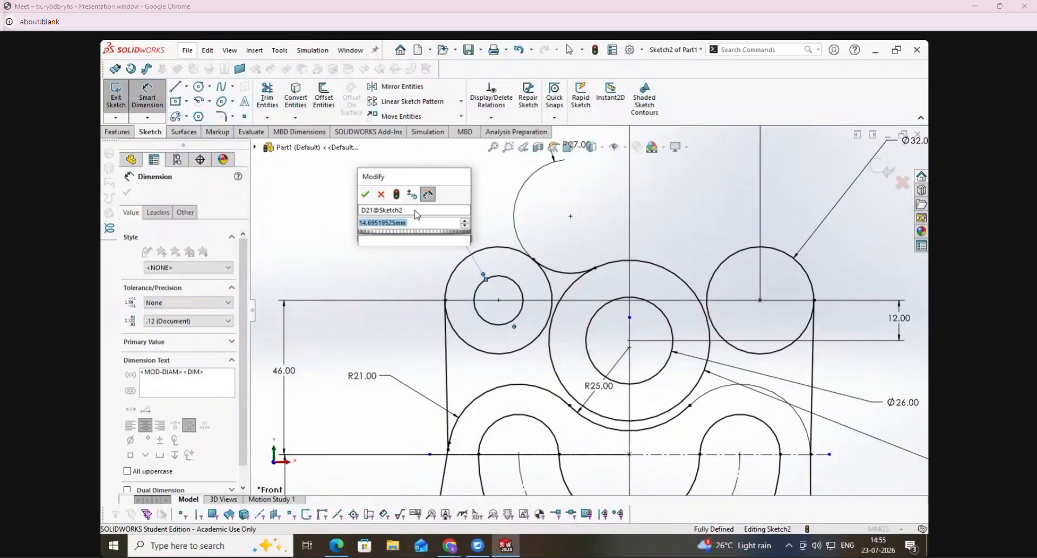
{"action": "type", "text": "18"}
{"action": "key", "text": "Return"}
{"action": "left_click", "coordinate": [371, 177]}
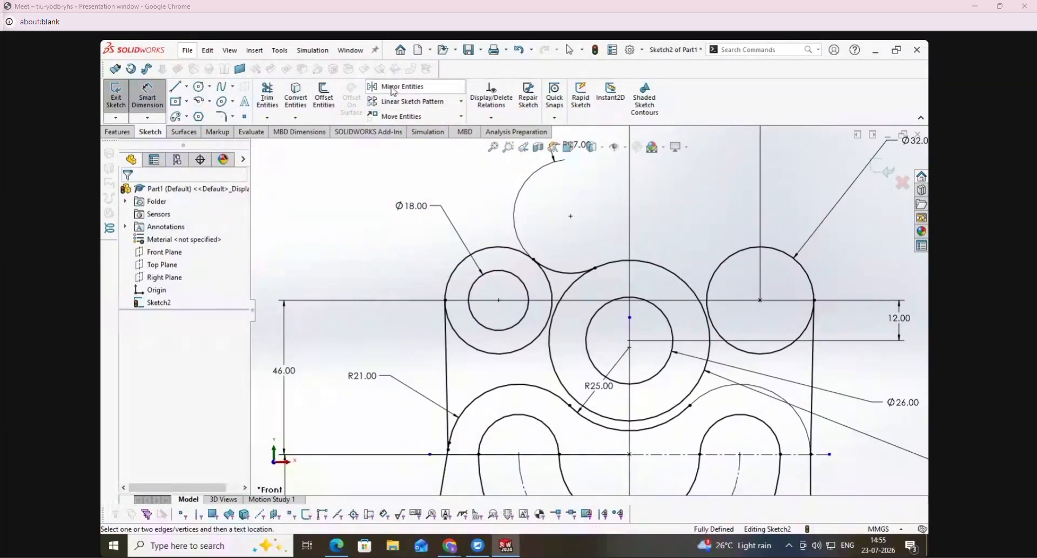
- Mirror the 18 mm hole circle and the R17 connecting arc about the vertical centreline
{"action": "left_click", "coordinate": [396, 89]}
{"action": "left_click", "coordinate": [509, 276]}
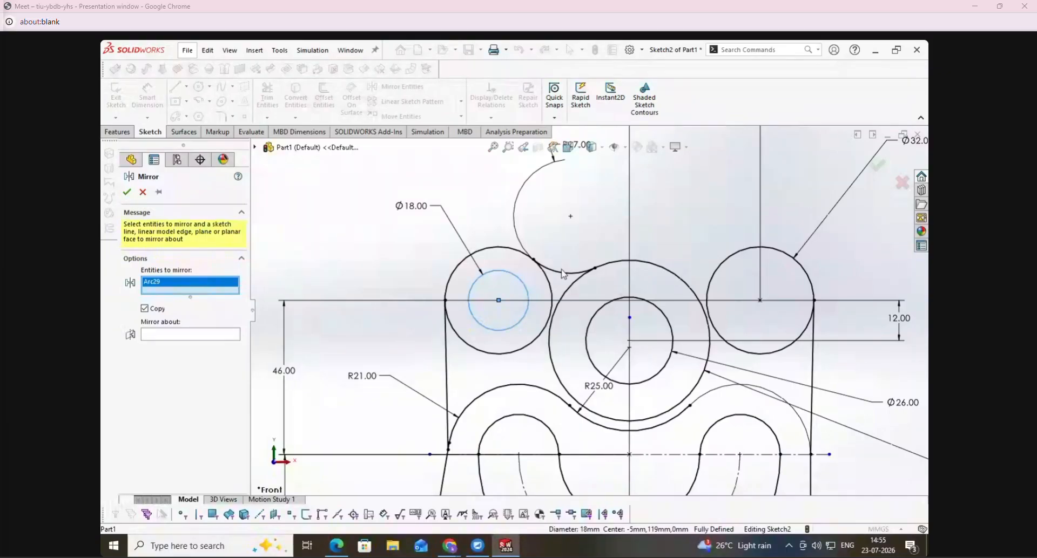
{"action": "left_click", "coordinate": [562, 274]}
{"action": "left_click", "coordinate": [210, 344]}
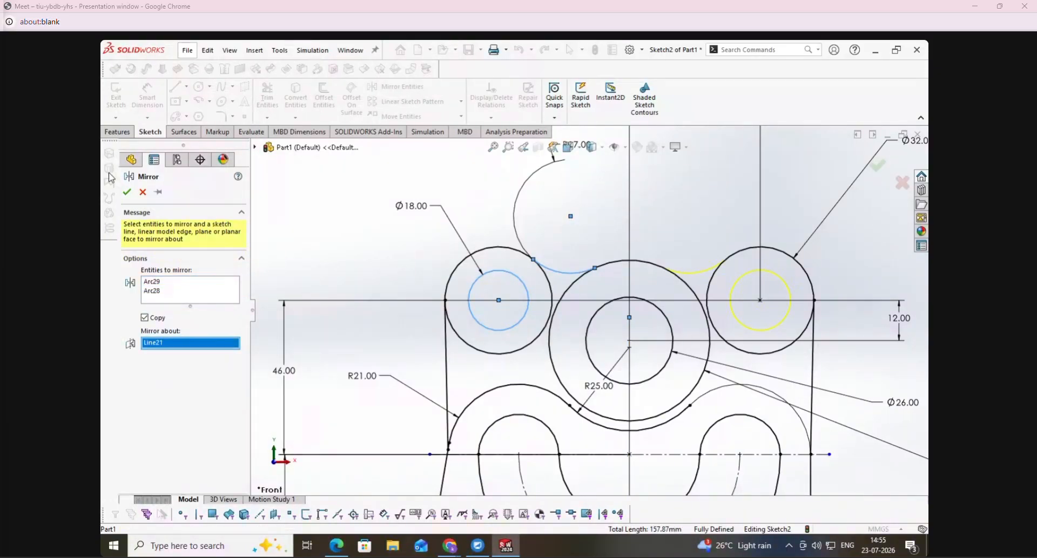
{"action": "left_click", "coordinate": [127, 192]}
- Trim away the inner arcs of both 32 mm corner circles and exit the sketch
{"action": "left_click", "coordinate": [267, 97]}
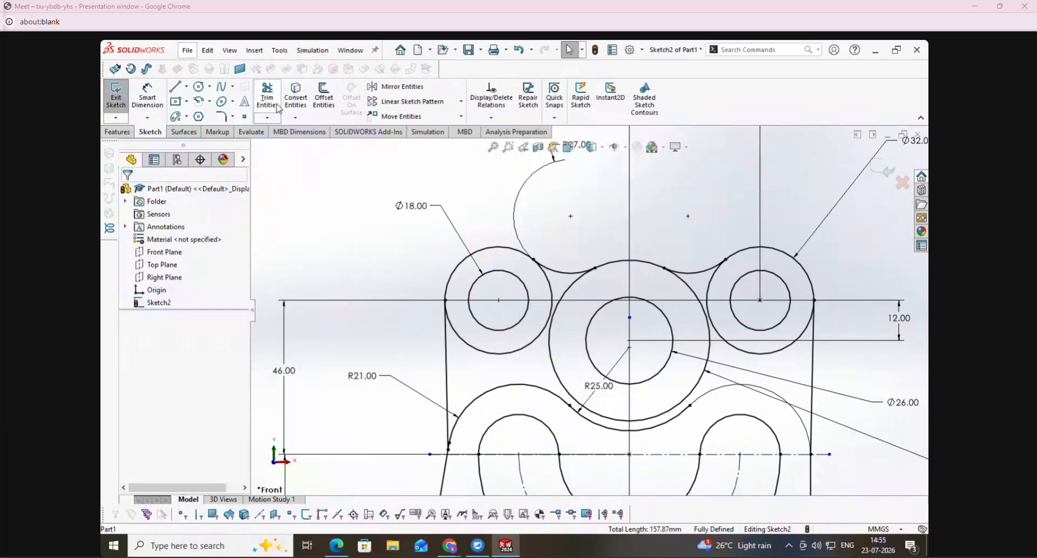
{"action": "left_click", "coordinate": [543, 297]}
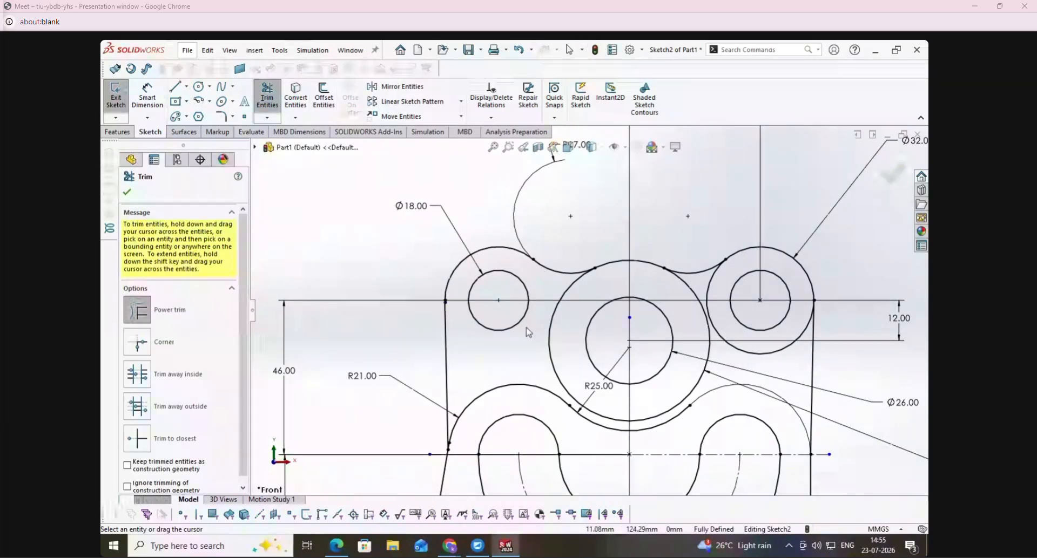
{"action": "left_click", "coordinate": [759, 355]}
{"action": "scroll", "coordinate": [756, 358], "scroll_direction": "up", "scroll_amount": 5}
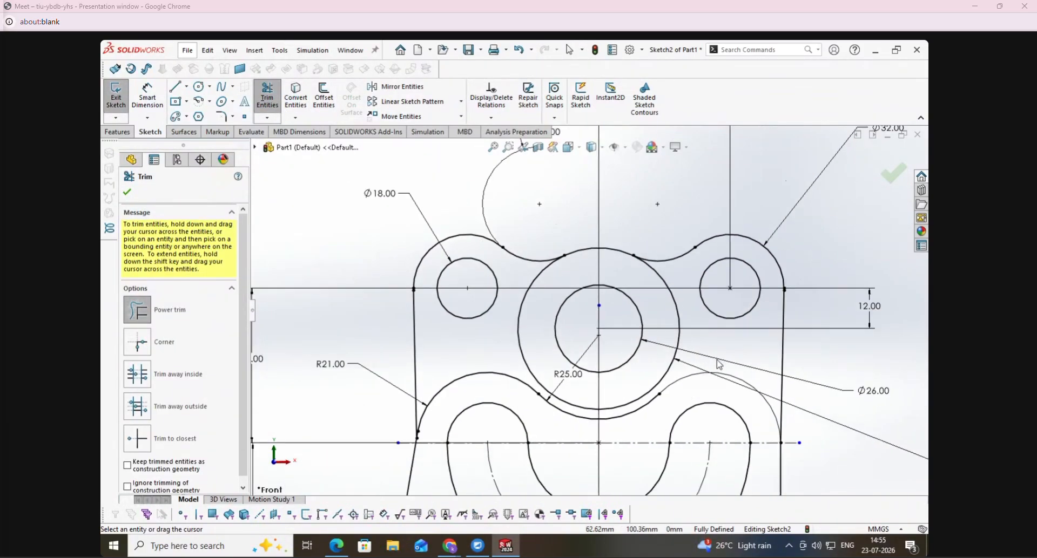
{"action": "left_click", "coordinate": [116, 96]}
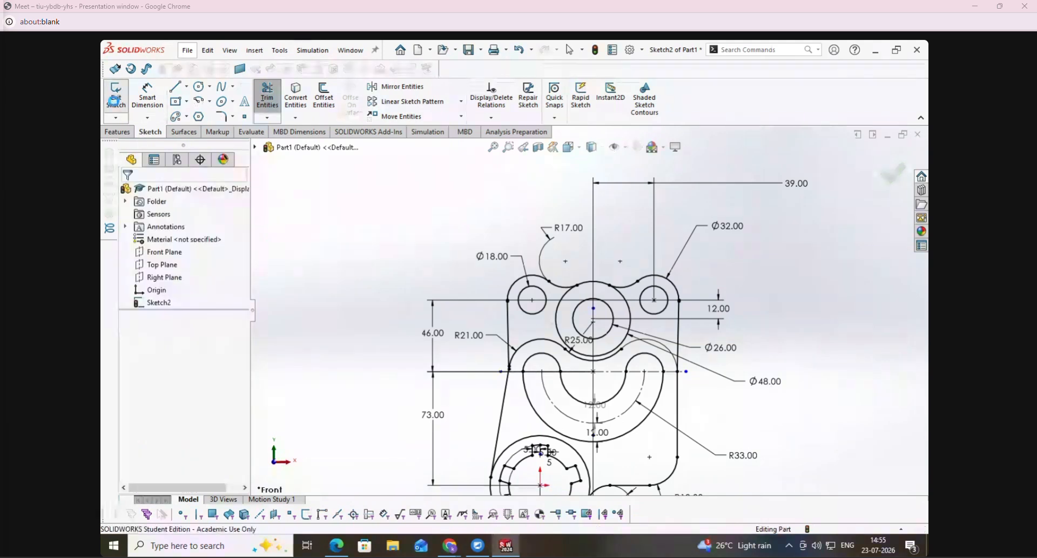
{"action": "scroll", "coordinate": [590, 416], "scroll_direction": "down", "scroll_amount": 2}
{"action": "scroll", "coordinate": [605, 392], "scroll_direction": "up", "scroll_amount": 2}
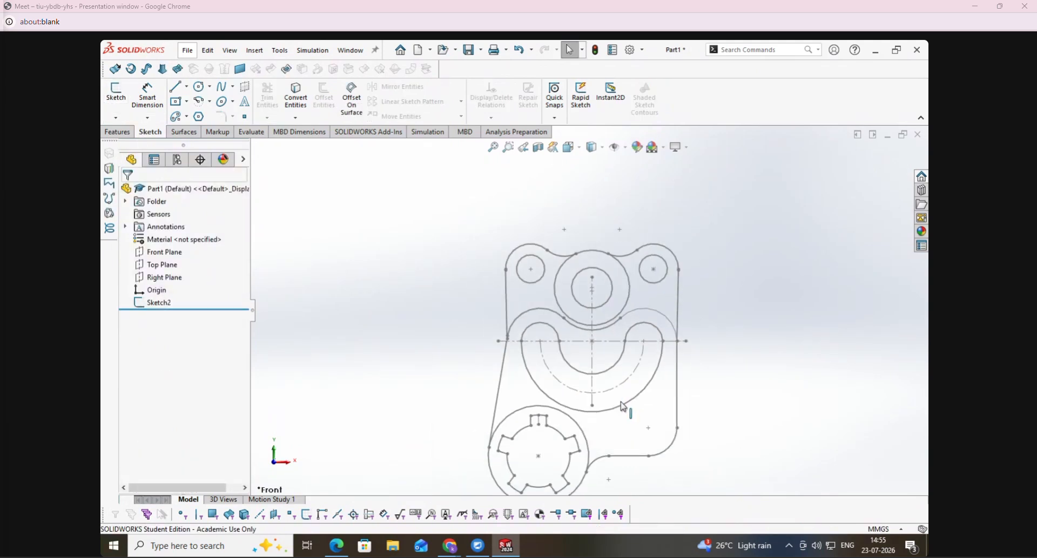
- Reopen the Cover sketch, trim away the lower part of the 48 mm circle on both sides, and exit the sketch
{"action": "right_click", "coordinate": [143, 303]}
{"action": "left_click", "coordinate": [146, 269]}
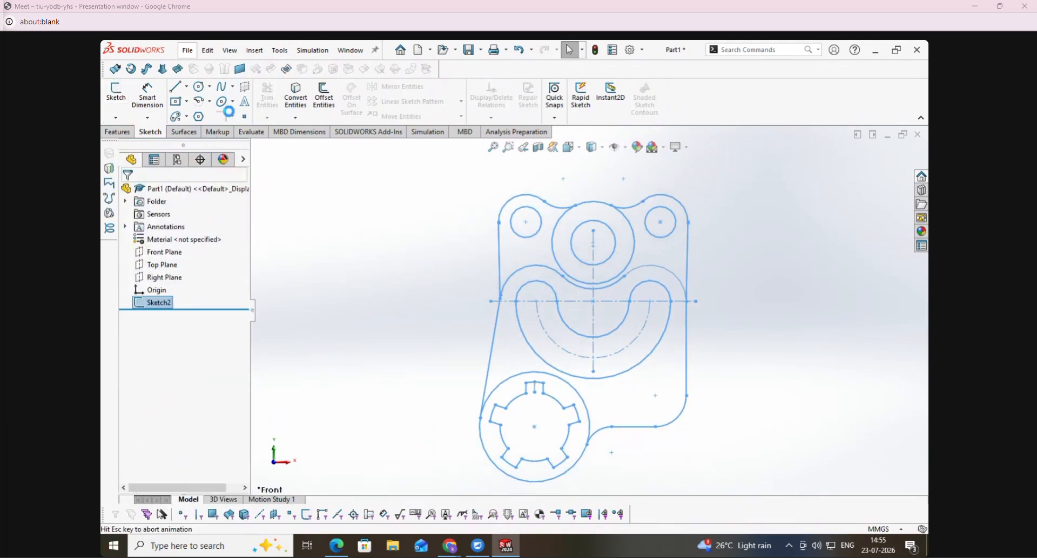
{"action": "left_click", "coordinate": [274, 109]}
{"action": "left_click_drag", "start_coordinate": [543, 214], "coordinate": [558, 220]}
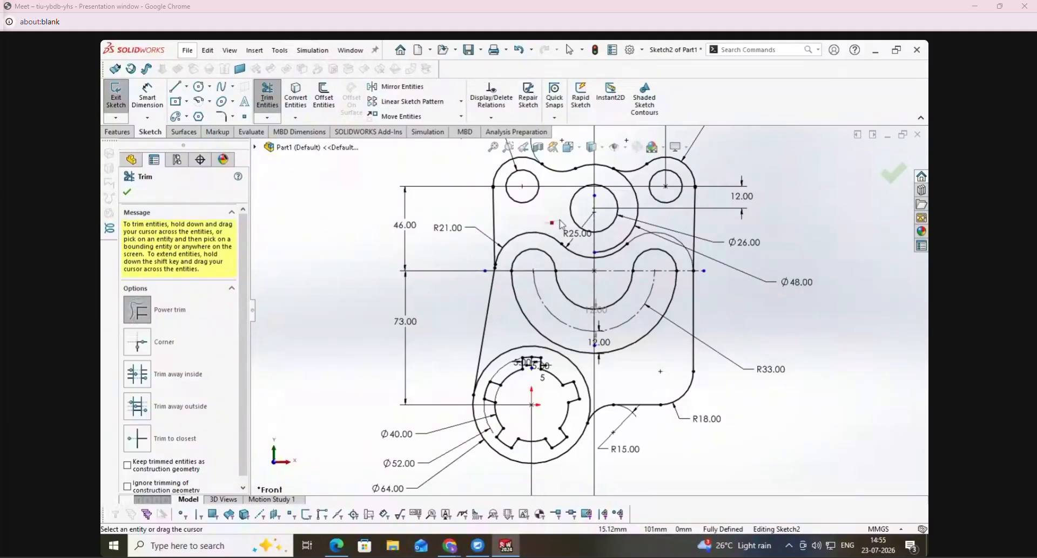
{"action": "left_click_drag", "start_coordinate": [648, 215], "coordinate": [635, 219]}
{"action": "left_click", "coordinate": [119, 100]}
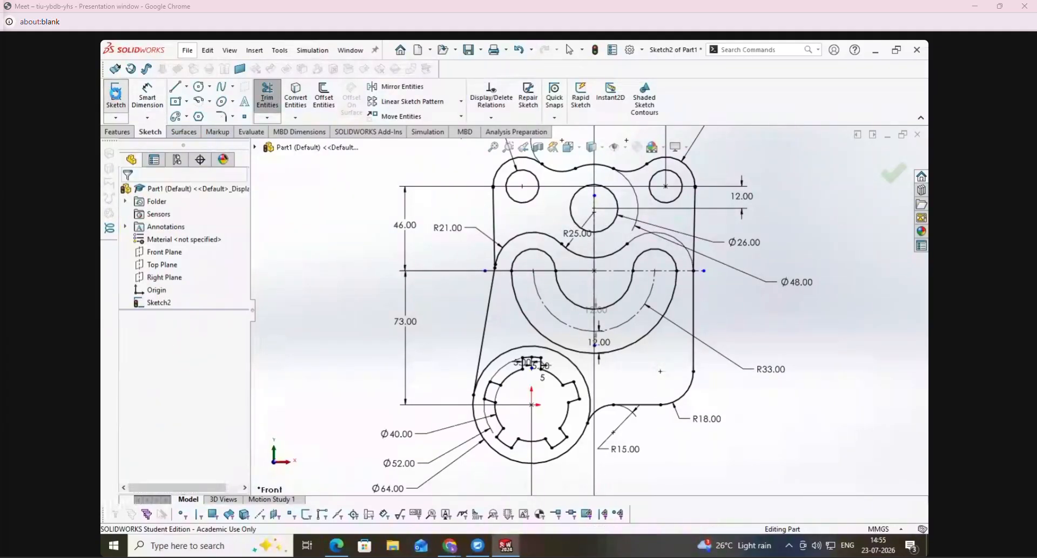
- Compare the finished Cover sketch with the Cover drawing in the exercise PDF in Edge, and return to SolidWorks
{"action": "left_click", "coordinate": [337, 546]}
{"action": "left_click", "coordinate": [483, 96]}
{"action": "left_click", "coordinate": [482, 97]}
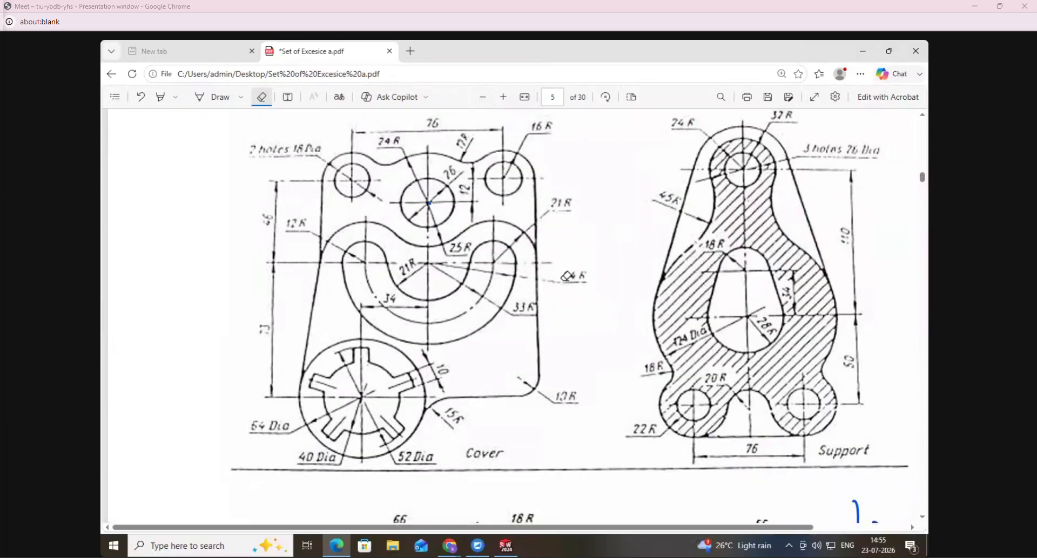
{"action": "left_click", "coordinate": [506, 546]}
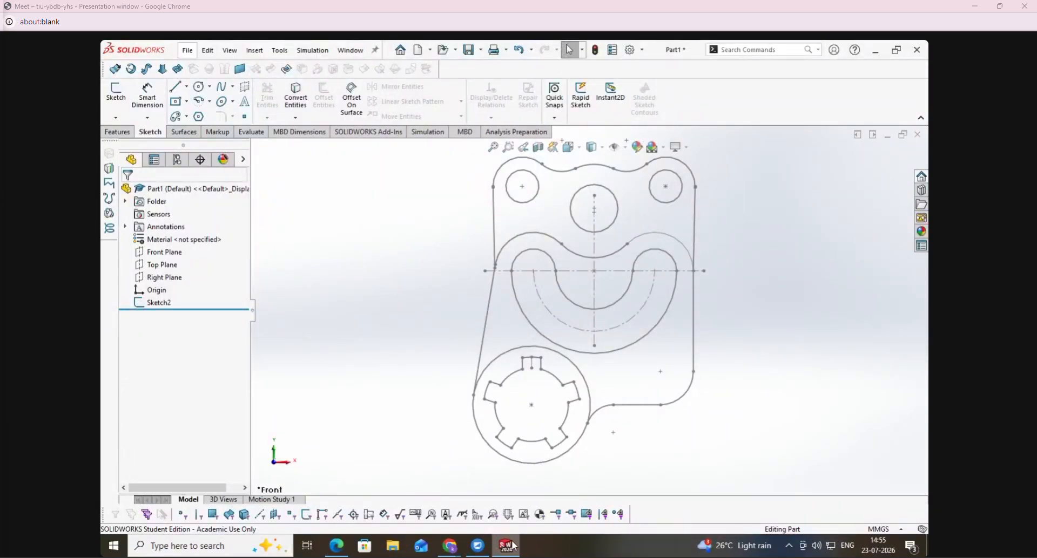
- Switch to the exercise PDF in Edge and examine page 5's exercises, focusing on the Support drawing and its dimensions
{"action": "left_click", "coordinate": [338, 548]}
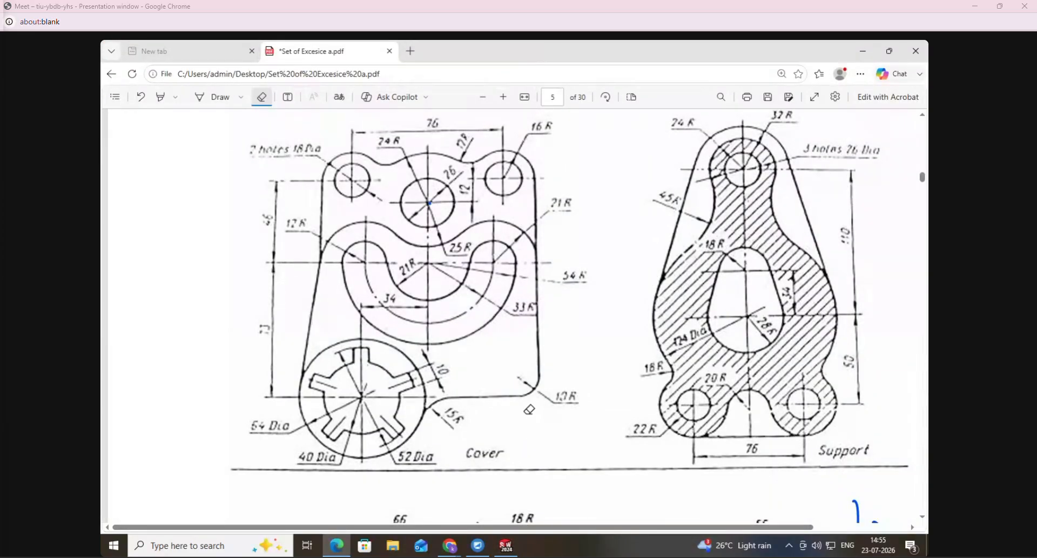
{"action": "left_click", "coordinate": [480, 97]}
{"action": "left_click", "coordinate": [481, 99]}
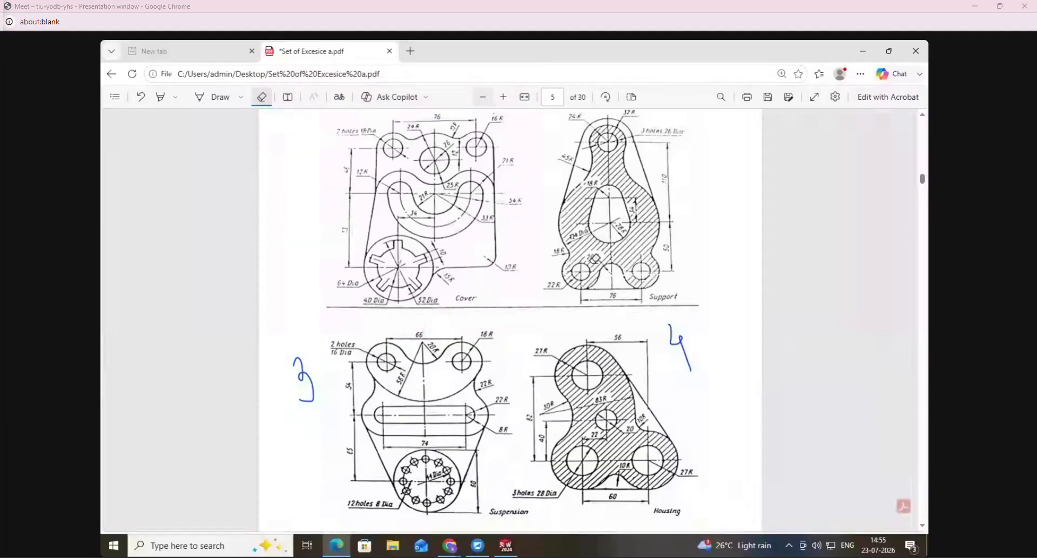
{"action": "scroll", "coordinate": [748, 360], "scroll_direction": "up", "scroll_amount": 1}
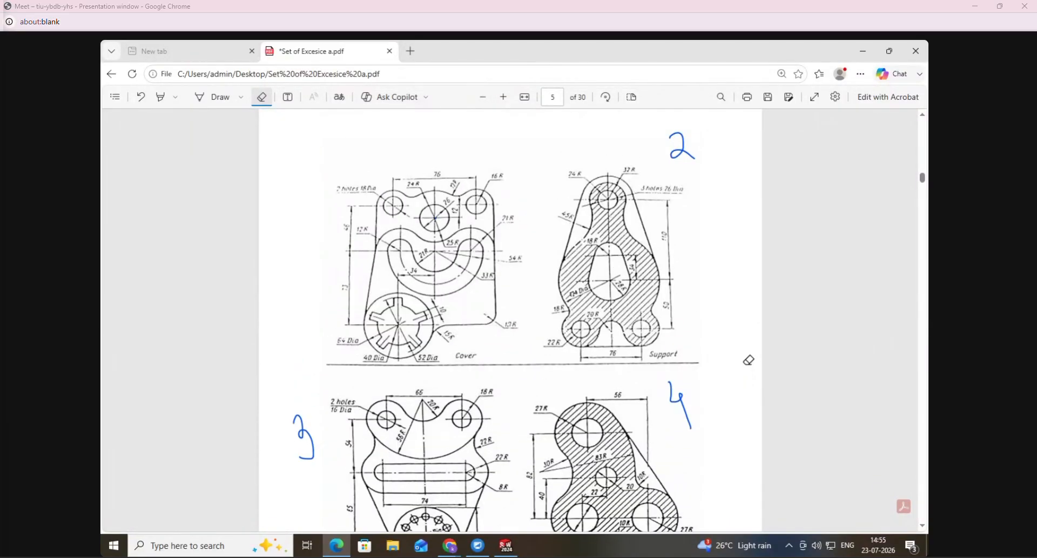
{"action": "scroll", "coordinate": [747, 359], "scroll_direction": "down", "scroll_amount": 1}
{"action": "scroll", "coordinate": [748, 358], "scroll_direction": "up", "scroll_amount": 1}
{"action": "scroll", "coordinate": [743, 357], "scroll_direction": "down", "scroll_amount": 1}
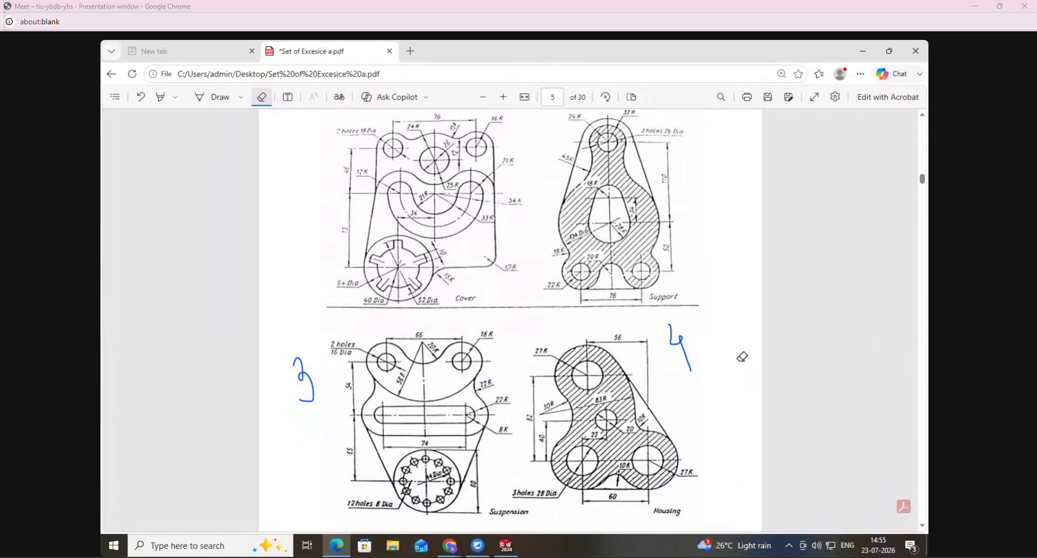
{"action": "scroll", "coordinate": [467, 192], "scroll_direction": "up", "scroll_amount": 3}
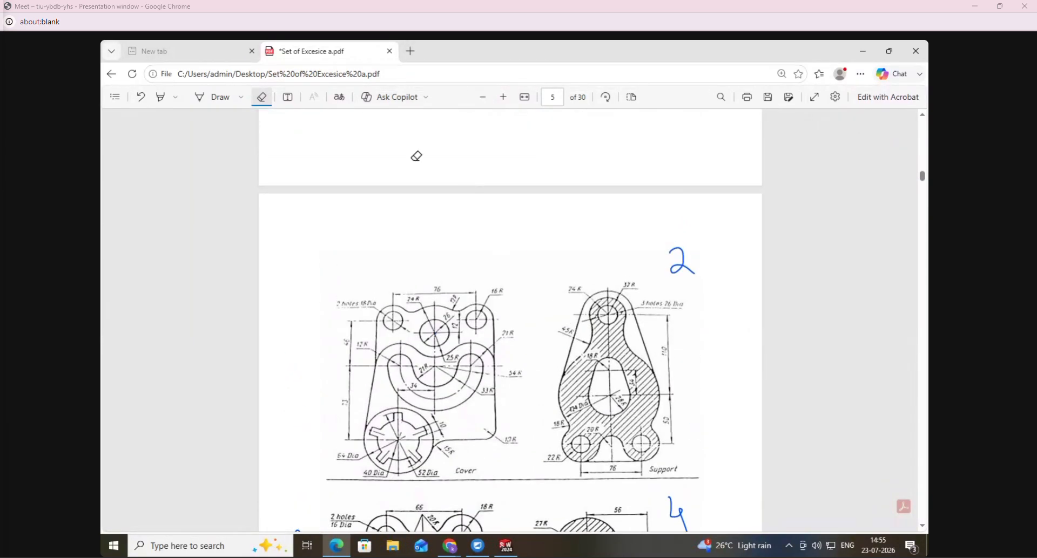
{"action": "left_click", "coordinate": [504, 97]}
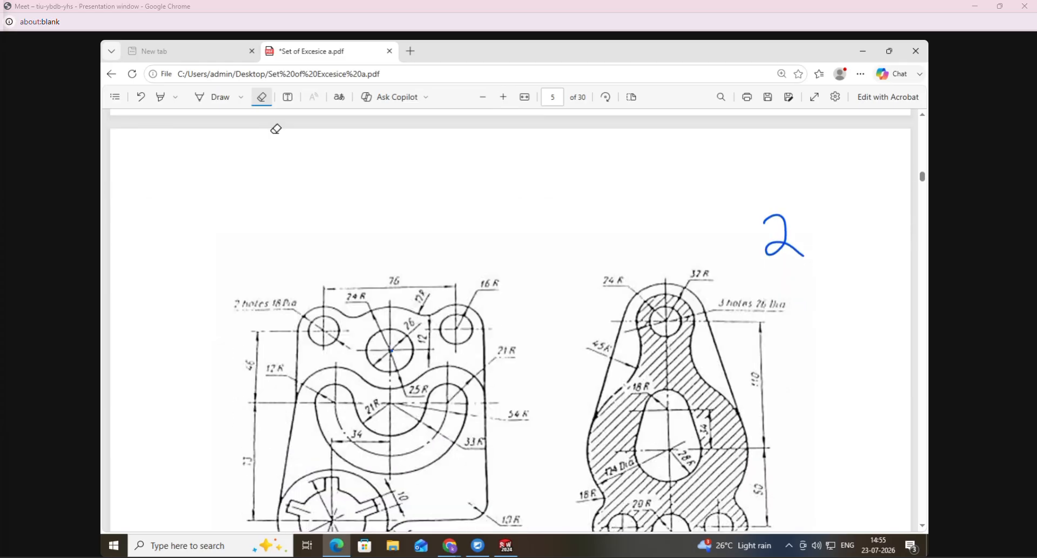
{"action": "scroll", "coordinate": [721, 289], "scroll_direction": "down", "scroll_amount": 1}
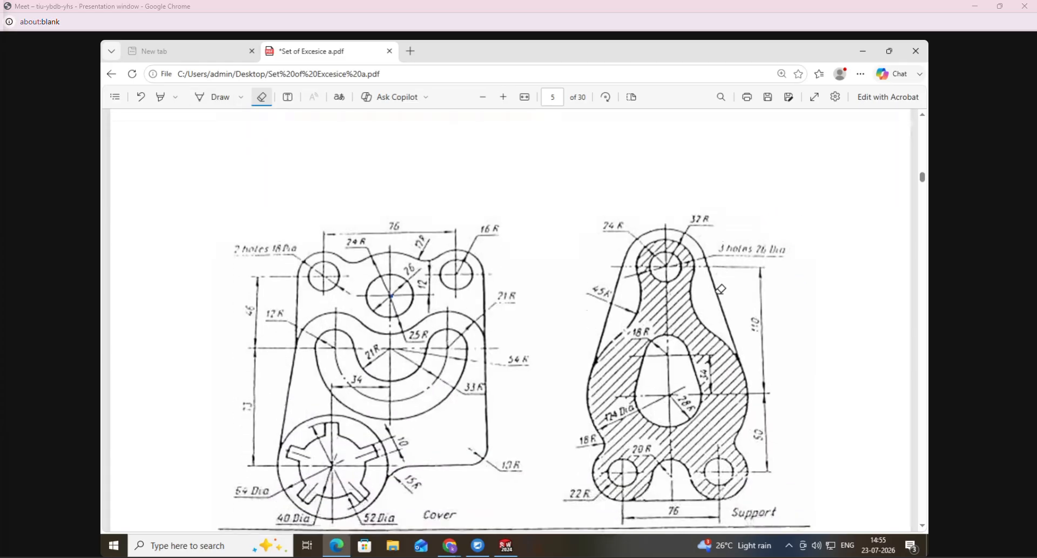
{"action": "left_click", "coordinate": [503, 98]}
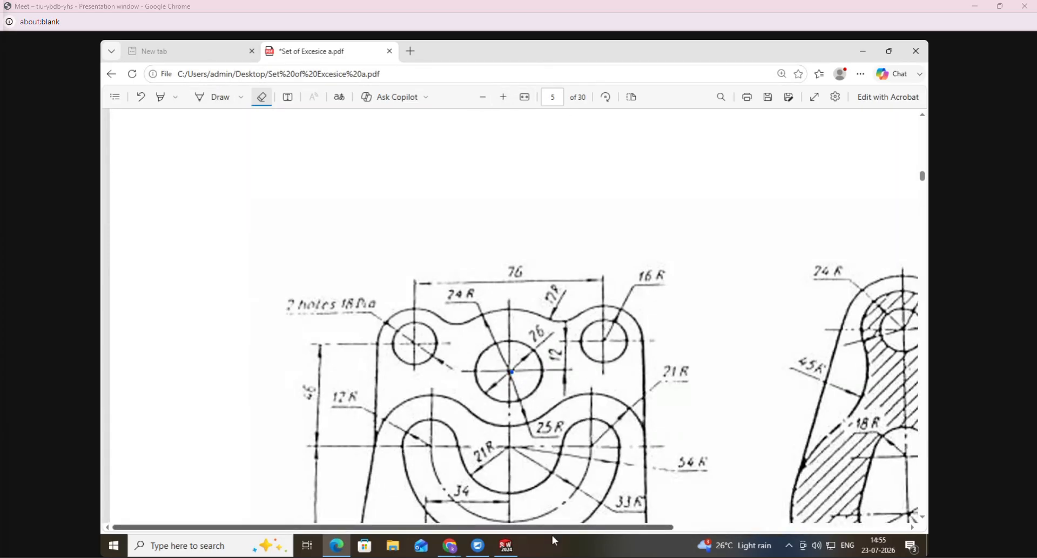
{"action": "left_click_drag", "start_coordinate": [550, 528], "coordinate": [723, 528]}
{"action": "scroll", "coordinate": [692, 382], "scroll_direction": "down", "scroll_amount": 3}
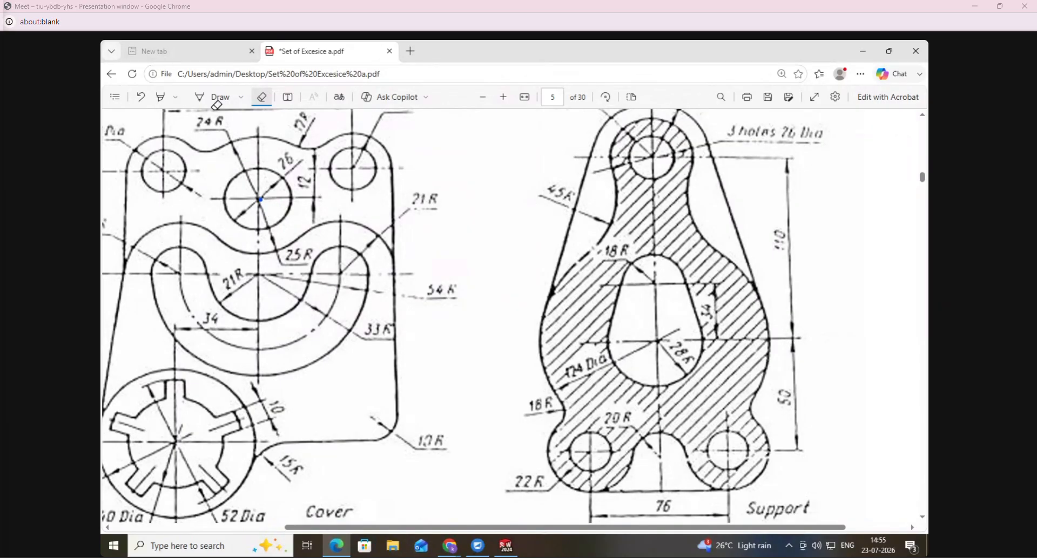
- Mark the Support drawing's centre point with the Draw pen and circle its 124 Dia and 28 R labels
{"action": "left_click", "coordinate": [215, 99]}
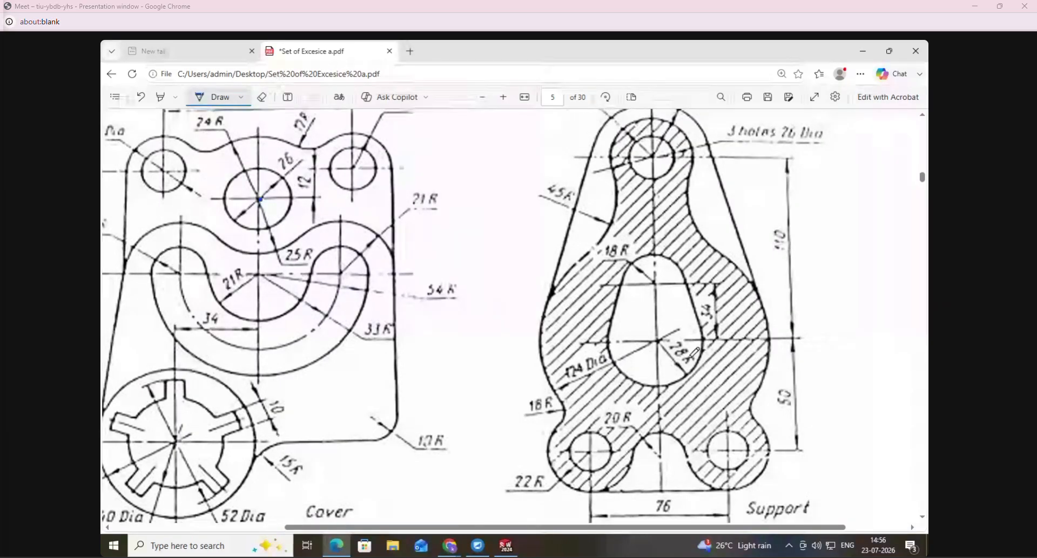
{"action": "left_click", "coordinate": [659, 340]}
{"action": "left_click", "coordinate": [565, 385]}
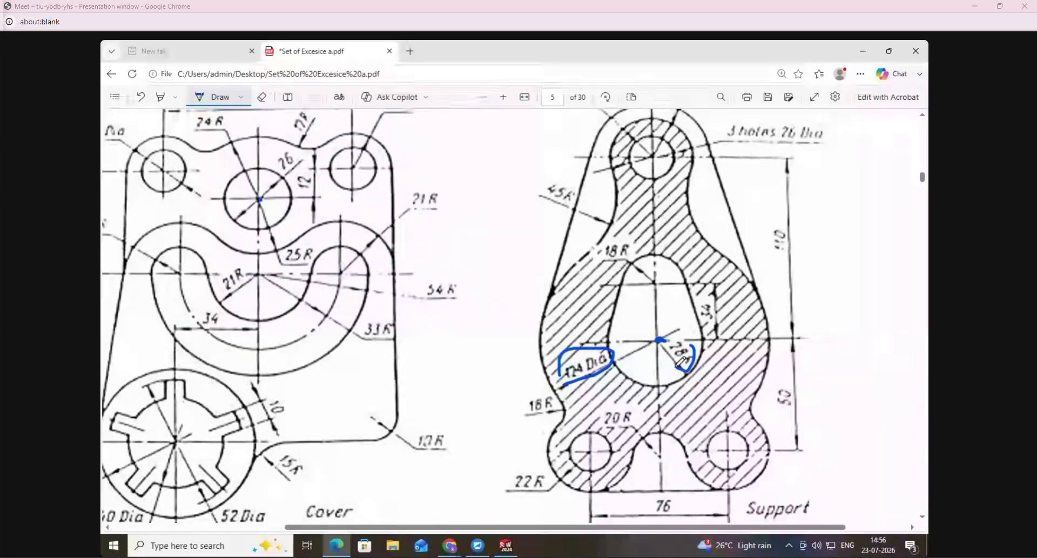
{"action": "left_click_drag", "start_coordinate": [681, 335], "coordinate": [690, 363]}
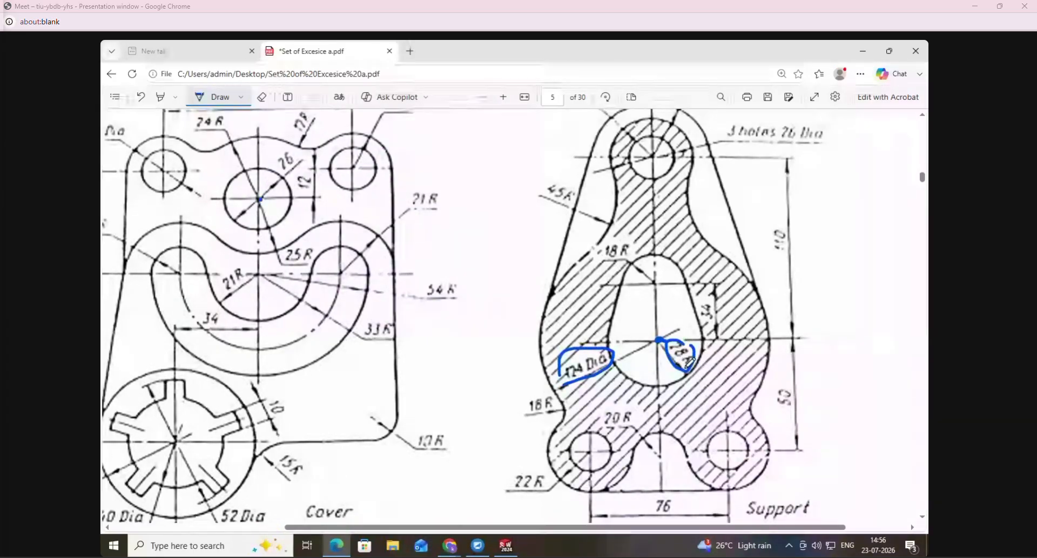
- Erase the pen marks around the 124 Dia and 28 R labels, keeping the centre dot
{"action": "left_click", "coordinate": [262, 97]}
{"action": "left_click", "coordinate": [562, 361]}
{"action": "left_click", "coordinate": [693, 350]}
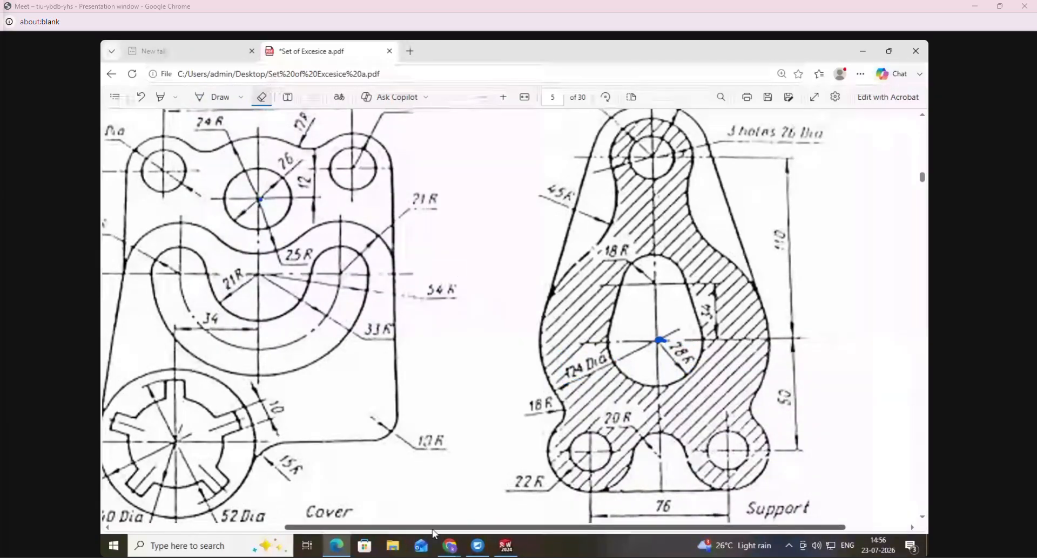
- Switch to SolidWorks and delete the finished Cover sketch from the part
{"action": "left_click", "coordinate": [506, 546]}
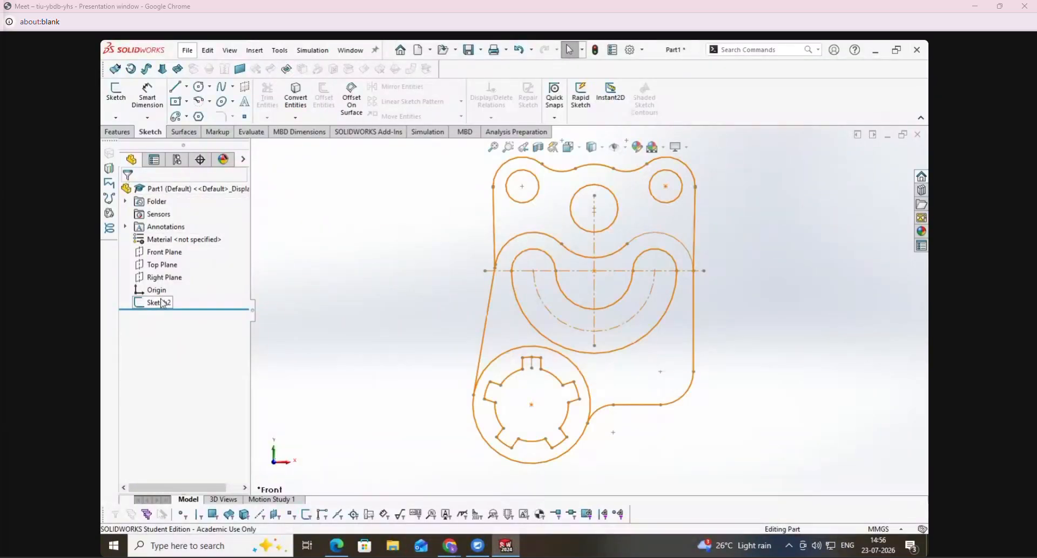
{"action": "right_click", "coordinate": [162, 301]}
{"action": "left_click", "coordinate": [184, 339]}
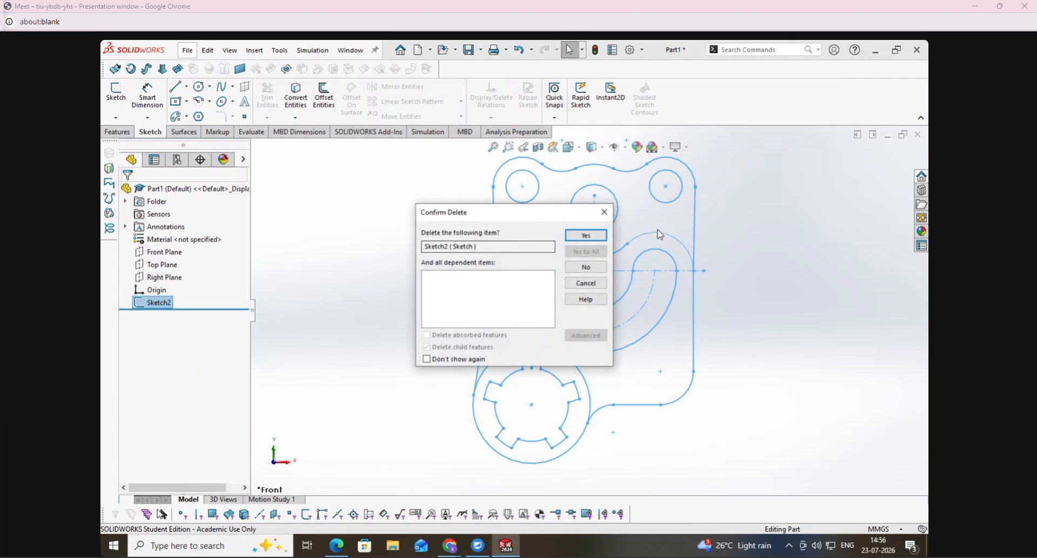
{"action": "left_click", "coordinate": [602, 236]}
- Start a sketch on the Front Plane and draw two circles centred on the origin, about 108.5 mm and 51.9 mm in diameter
{"action": "right_click", "coordinate": [166, 251]}
{"action": "left_click", "coordinate": [177, 234]}
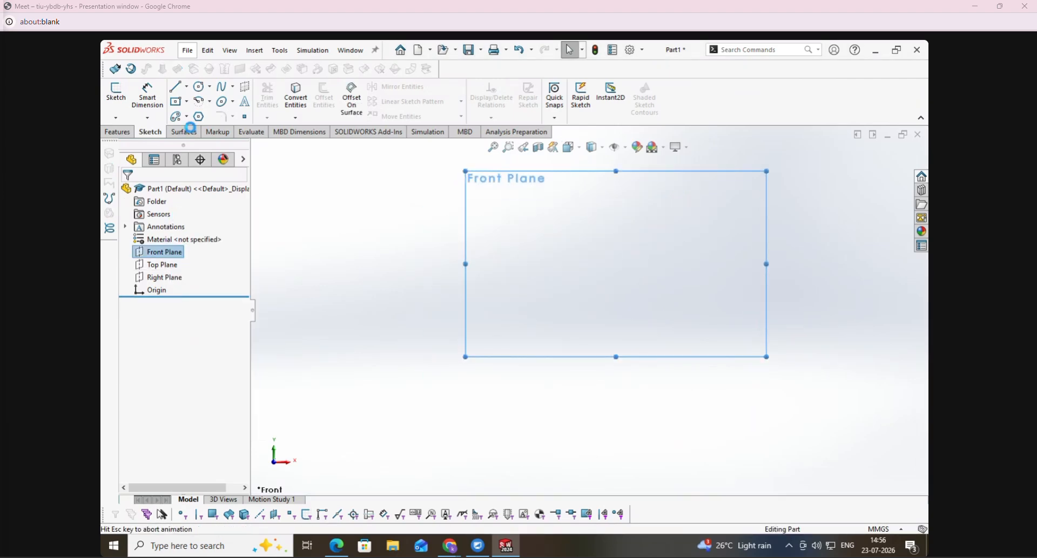
{"action": "left_click", "coordinate": [198, 87]}
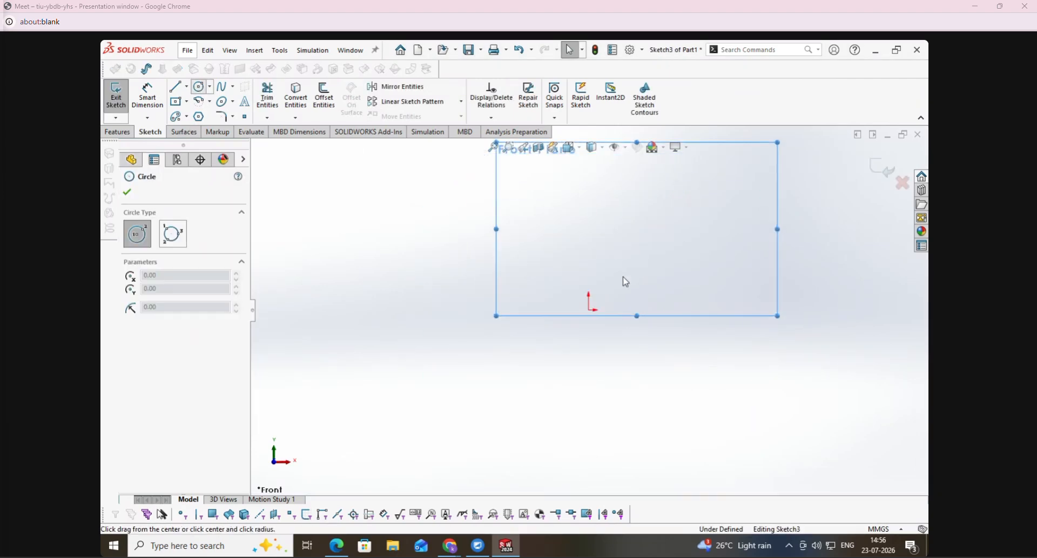
{"action": "left_click", "coordinate": [588, 310]}
{"action": "left_click", "coordinate": [601, 395]}
{"action": "left_click", "coordinate": [588, 311]}
{"action": "left_click", "coordinate": [601, 346]}
- Check the Support drawing in the PDF and set the outer circle's diameter to 124 mm in SolidWorks
{"action": "left_click", "coordinate": [340, 546]}
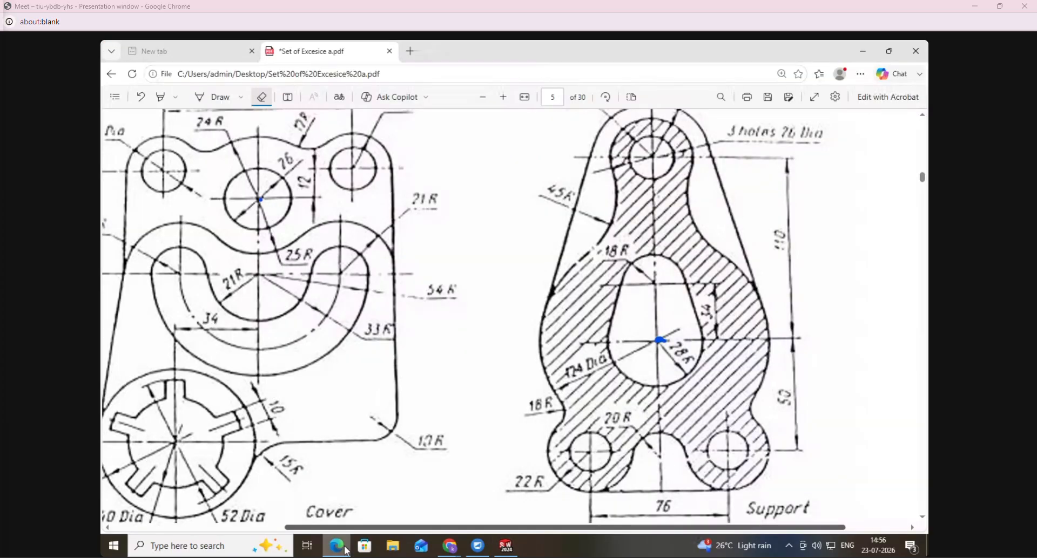
{"action": "left_click", "coordinate": [341, 547]}
{"action": "left_click", "coordinate": [142, 101]}
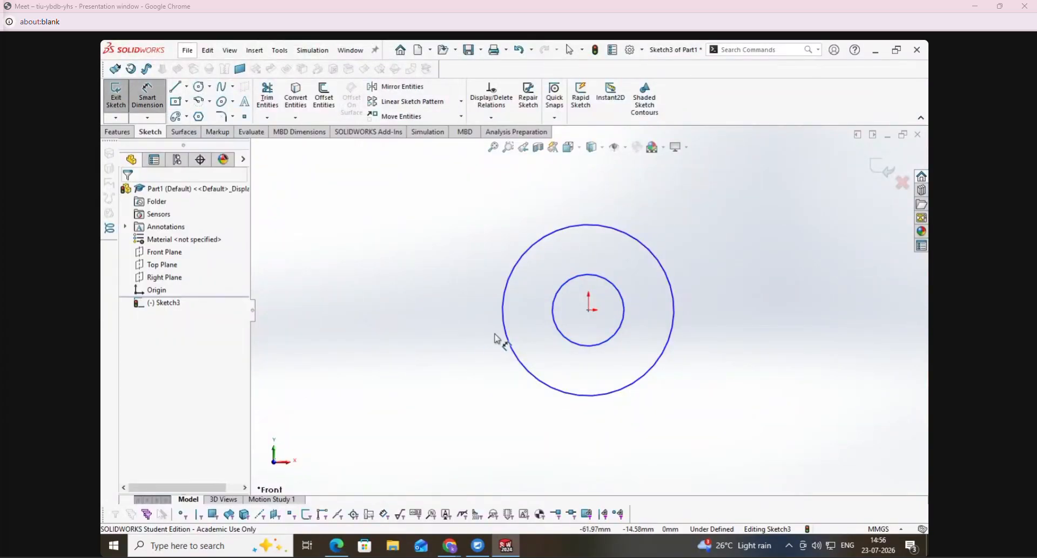
{"action": "left_click", "coordinate": [508, 338]}
{"action": "left_click", "coordinate": [318, 221]}
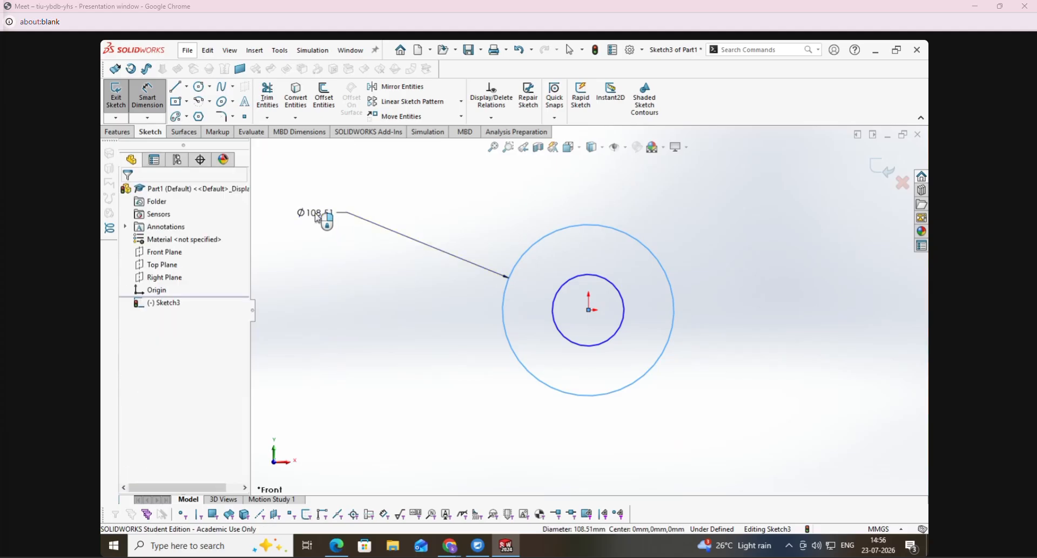
{"action": "type", "text": "124"}
{"action": "key", "text": "Return"}
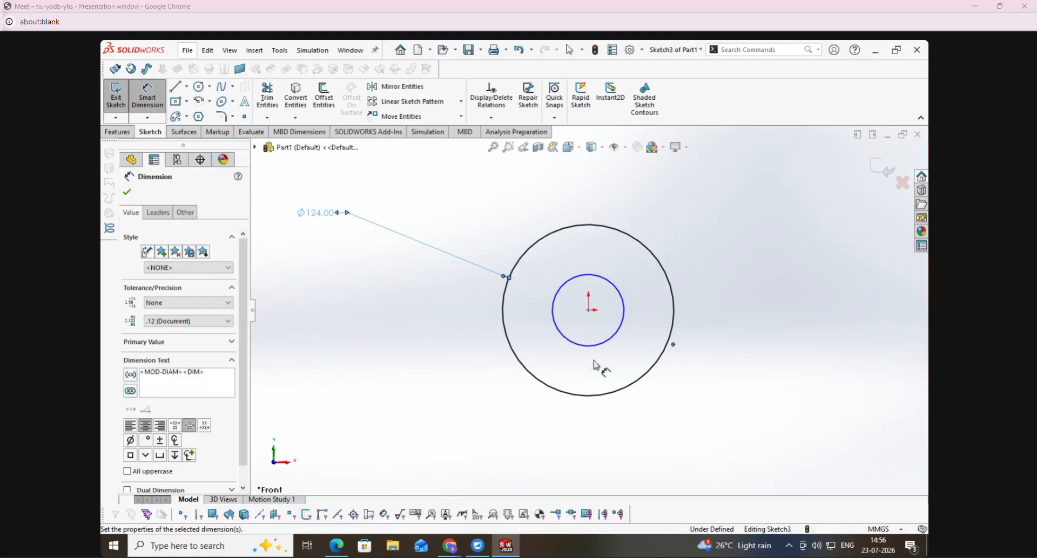
- Set the inner circle's diameter to 28*2, giving 56 mm
{"action": "left_click", "coordinate": [588, 347]}
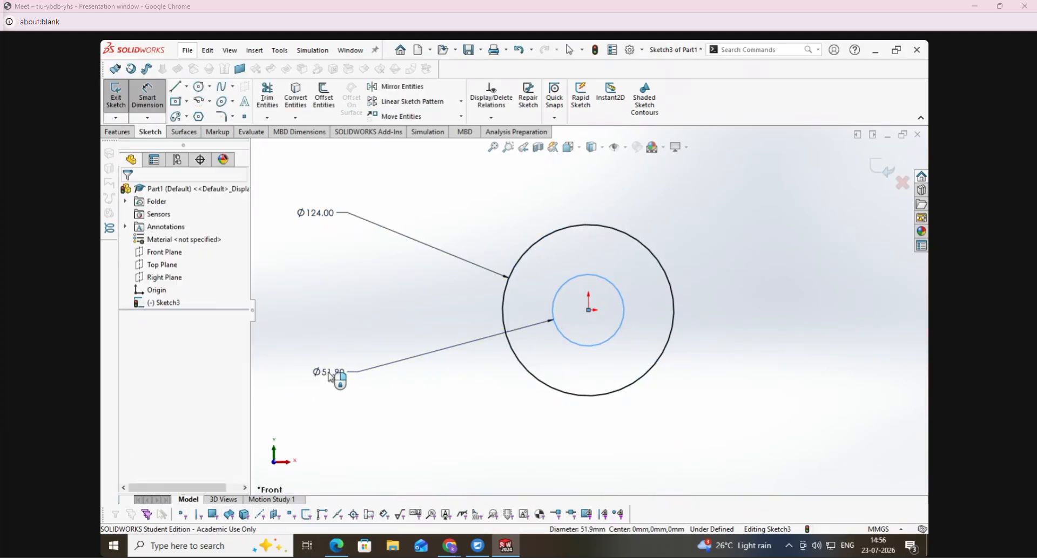
{"action": "left_click", "coordinate": [330, 377]}
{"action": "type", "text": "28*2"}
{"action": "key", "text": "Return"}
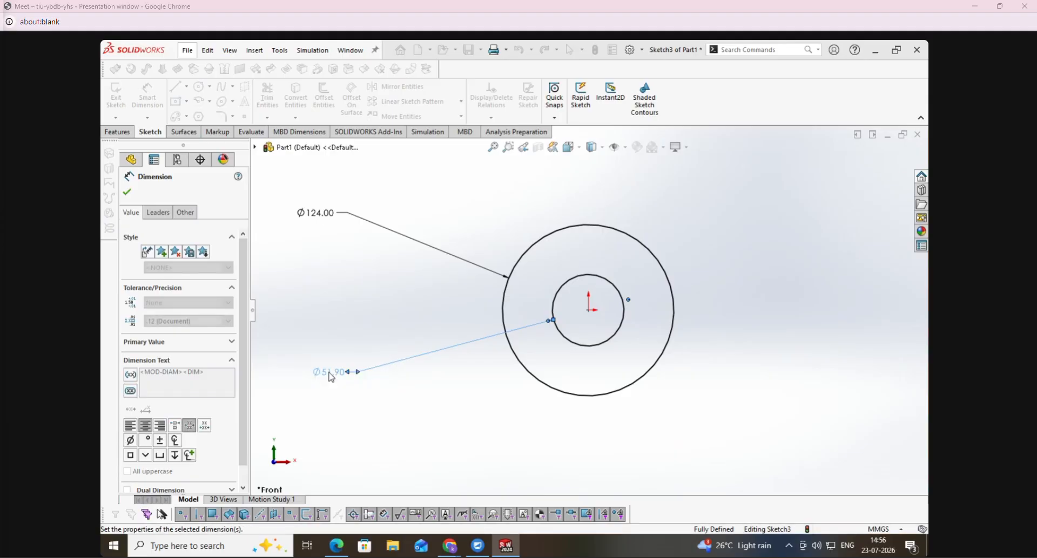
{"action": "key", "text": "Escape"}
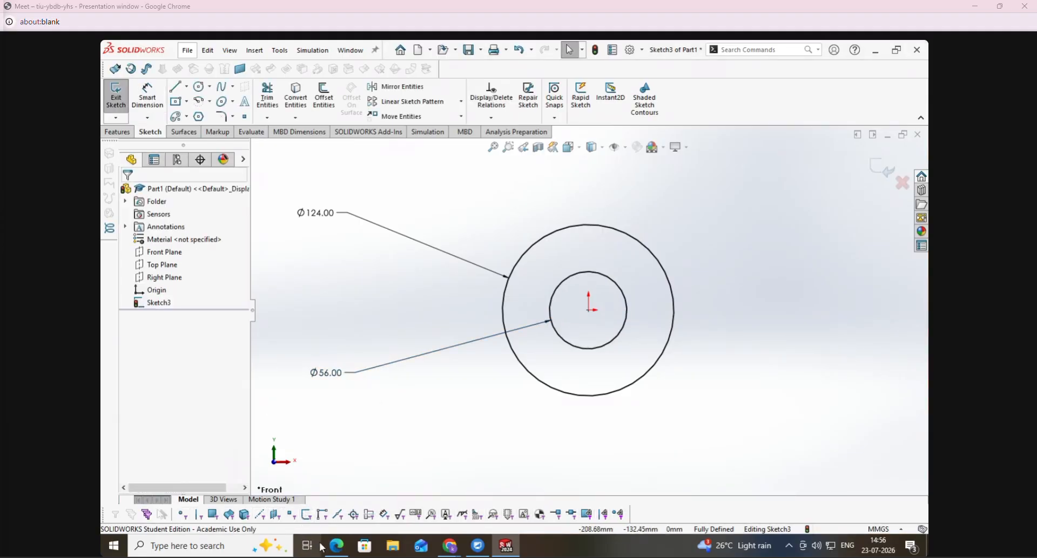
- Switch to the exercise PDF in Edge and mark the Support's 34 mm vertical dimension and 18R radius with the pen
{"action": "left_click", "coordinate": [336, 546]}
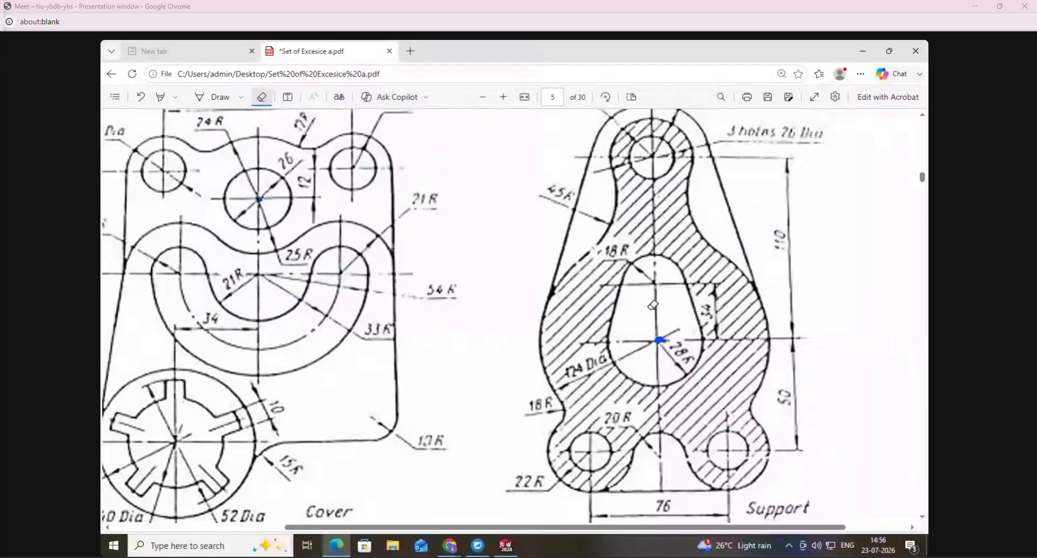
{"action": "left_click", "coordinate": [209, 101]}
{"action": "left_click_drag", "start_coordinate": [719, 332], "coordinate": [716, 294]}
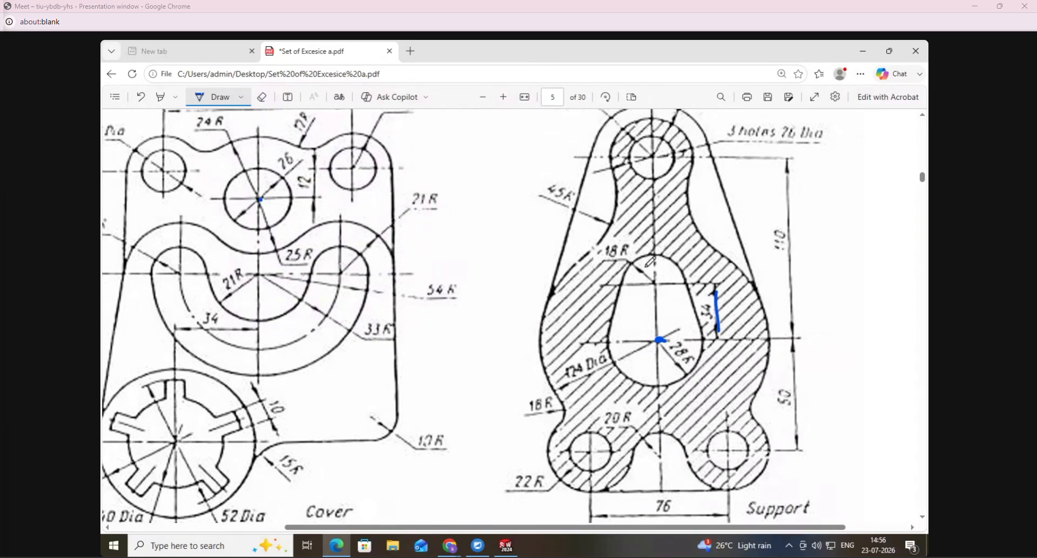
- Switch to SolidWorks, draw a circle about 9.7 mm in diameter above the origin, and align its centre vertically with the origin
{"action": "left_click", "coordinate": [506, 546]}
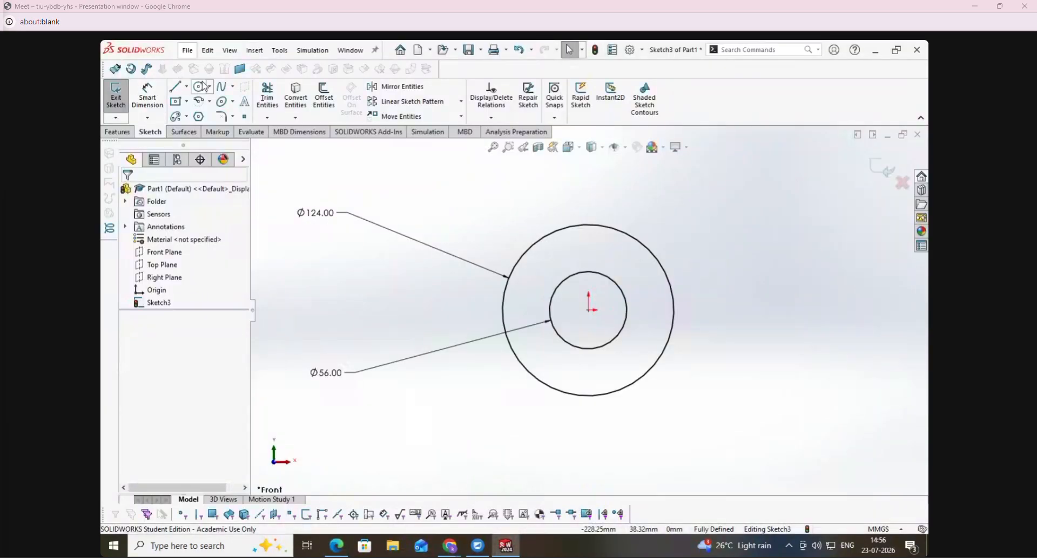
{"action": "left_click", "coordinate": [589, 251]}
{"action": "left_click", "coordinate": [594, 256]}
{"action": "key", "text": "Escape"}
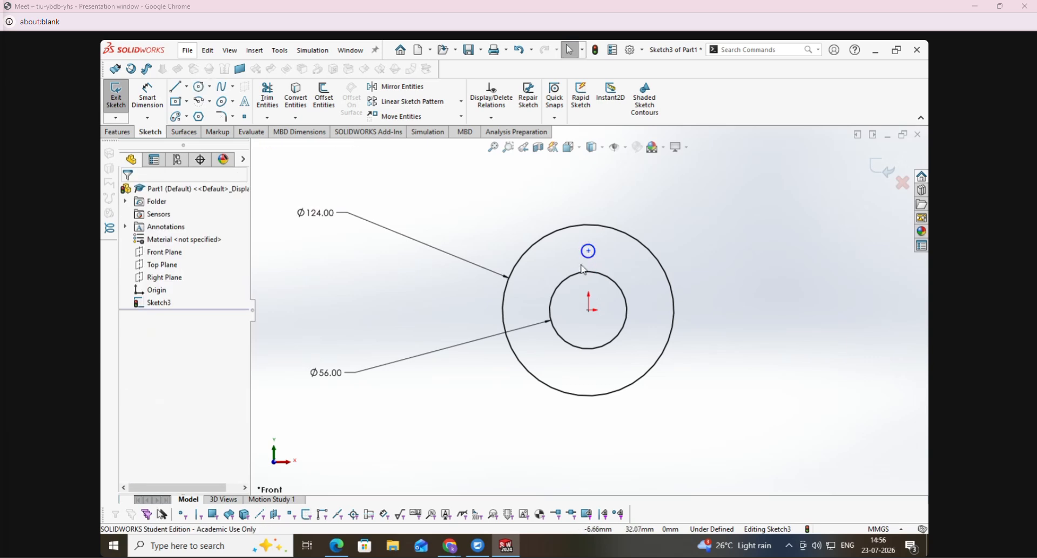
{"action": "left_click", "coordinate": [589, 251]}
{"action": "left_click", "coordinate": [590, 311], "text": "ctrl"}
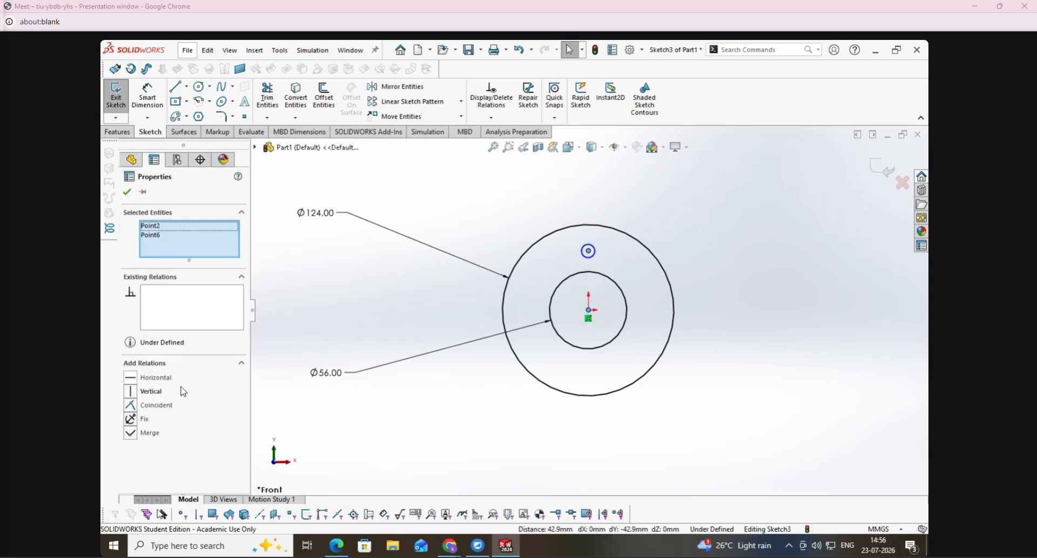
{"action": "left_click", "coordinate": [133, 392]}
- Dimension the small circle's centre 34 mm above the origin
{"action": "left_click", "coordinate": [155, 102]}
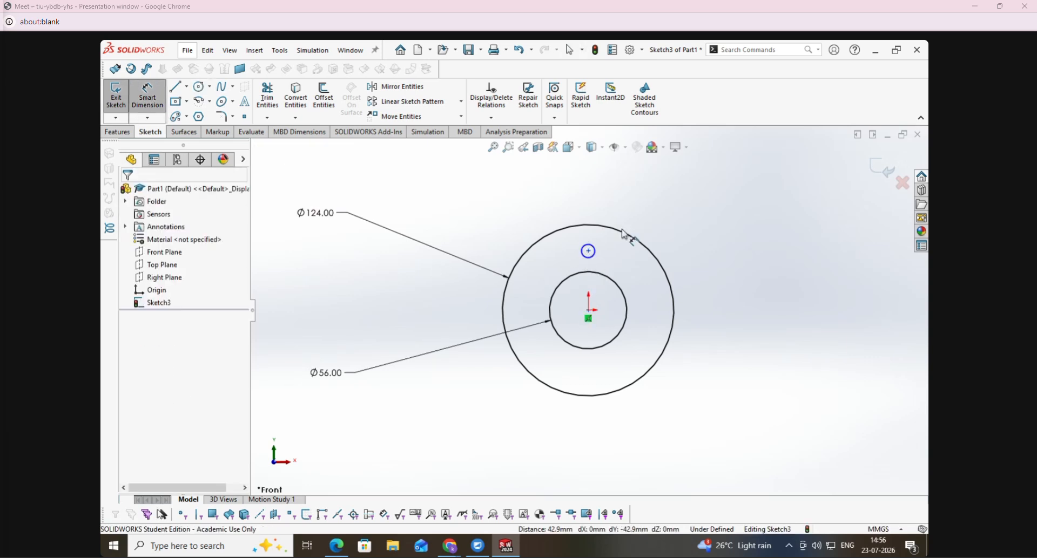
{"action": "left_click", "coordinate": [589, 251]}
{"action": "left_click", "coordinate": [588, 310]}
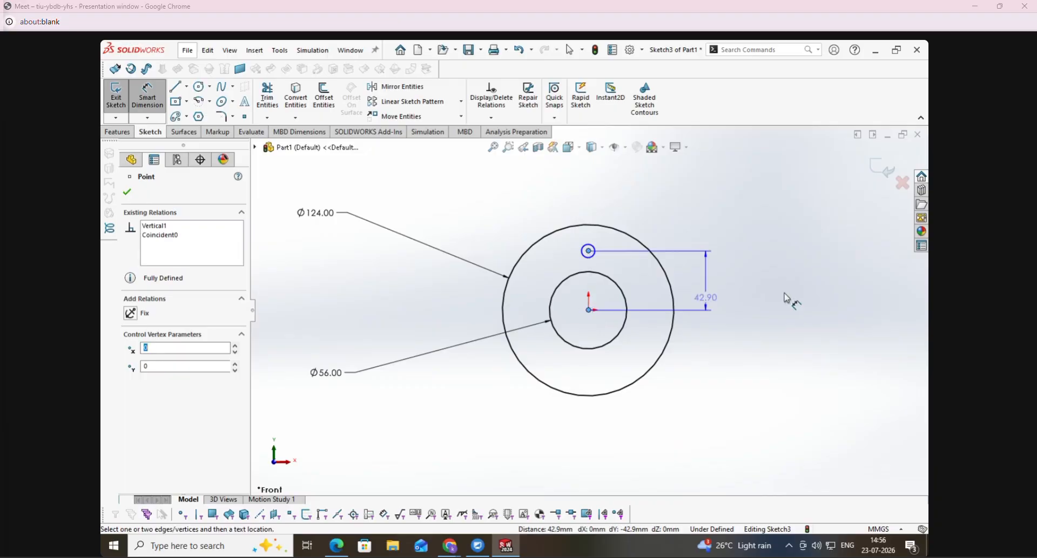
{"action": "left_click", "coordinate": [818, 296]}
{"action": "type", "text": "34"}
{"action": "key", "text": "Return"}
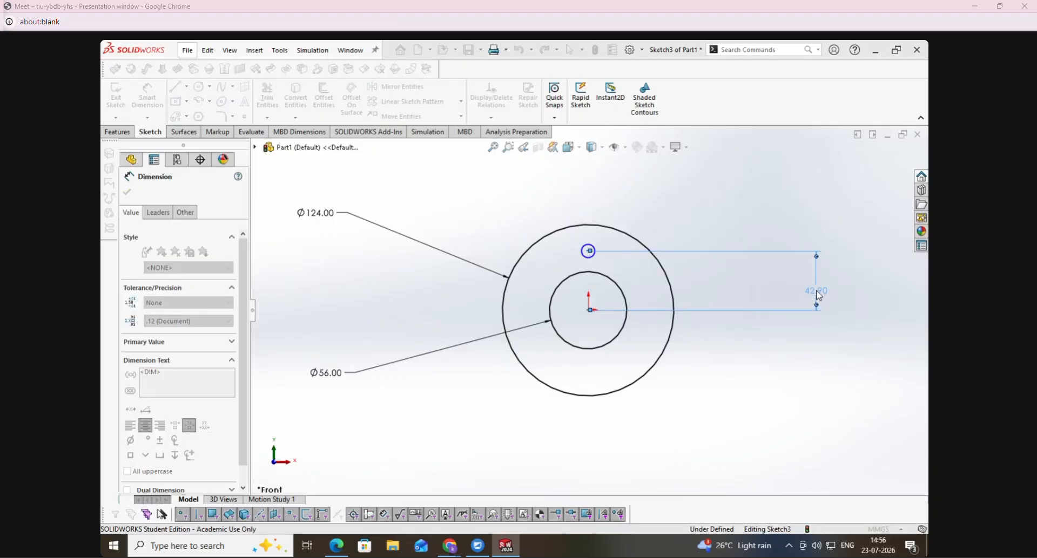
- Check the upper radius in the PDF, return to SolidWorks, and dimension the small circle's diameter as 18 mm
{"action": "left_click", "coordinate": [328, 549]}
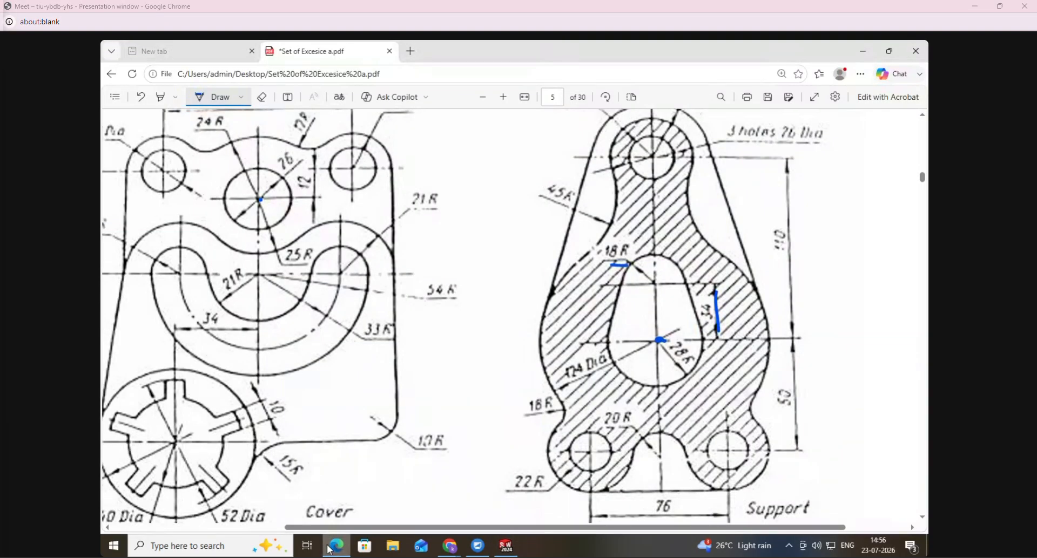
{"action": "left_click", "coordinate": [329, 549]}
{"action": "left_click", "coordinate": [589, 262]}
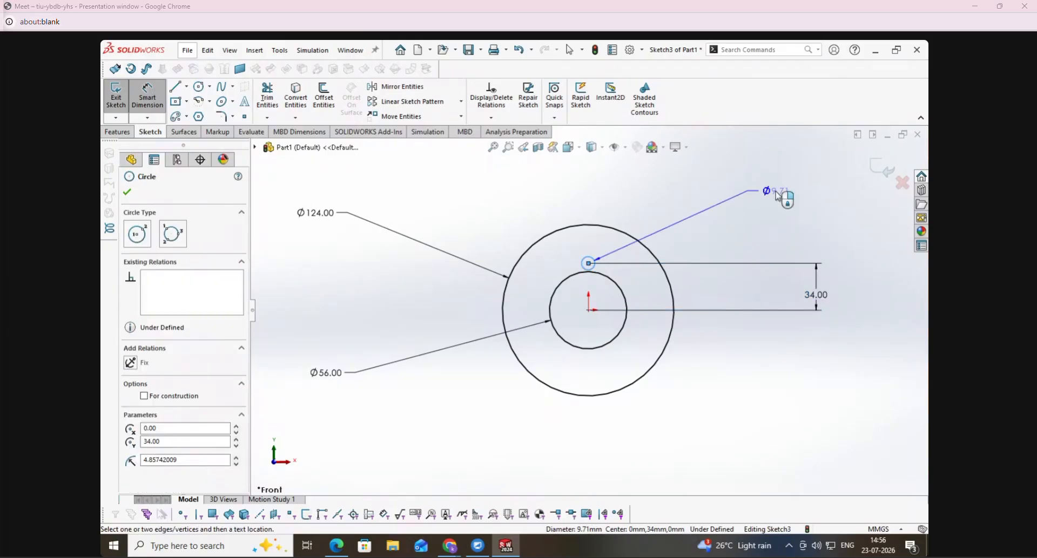
{"action": "left_click", "coordinate": [777, 194]}
{"action": "type", "text": "18"}
{"action": "key", "text": "Return"}
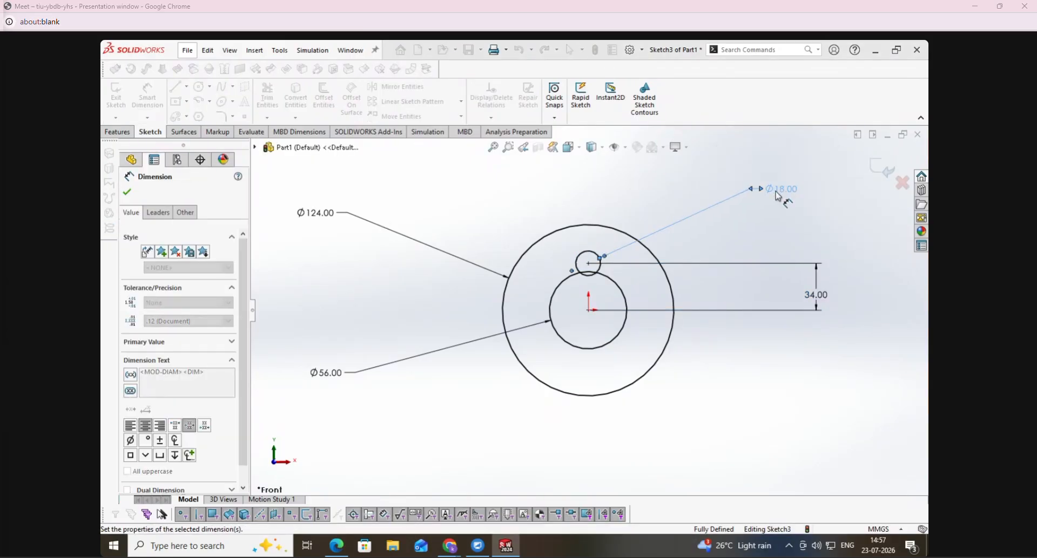
{"action": "key", "text": "Escape"}
{"action": "key", "text": "Escape"}
- Draw a vertical midpoint construction line centred on the origin and extending beyond the outer circle at both ends
{"action": "left_click", "coordinate": [175, 87]}
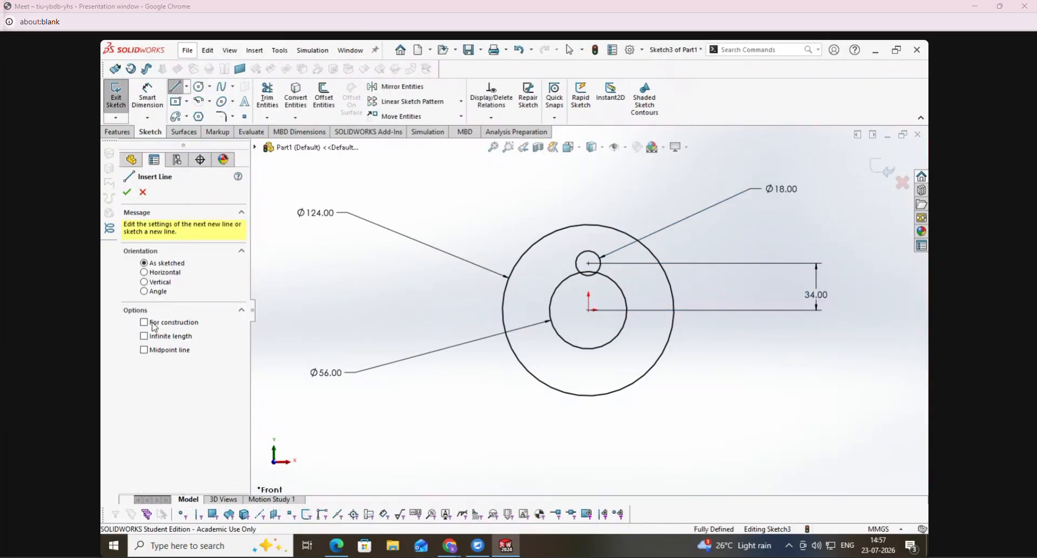
{"action": "left_click", "coordinate": [173, 282]}
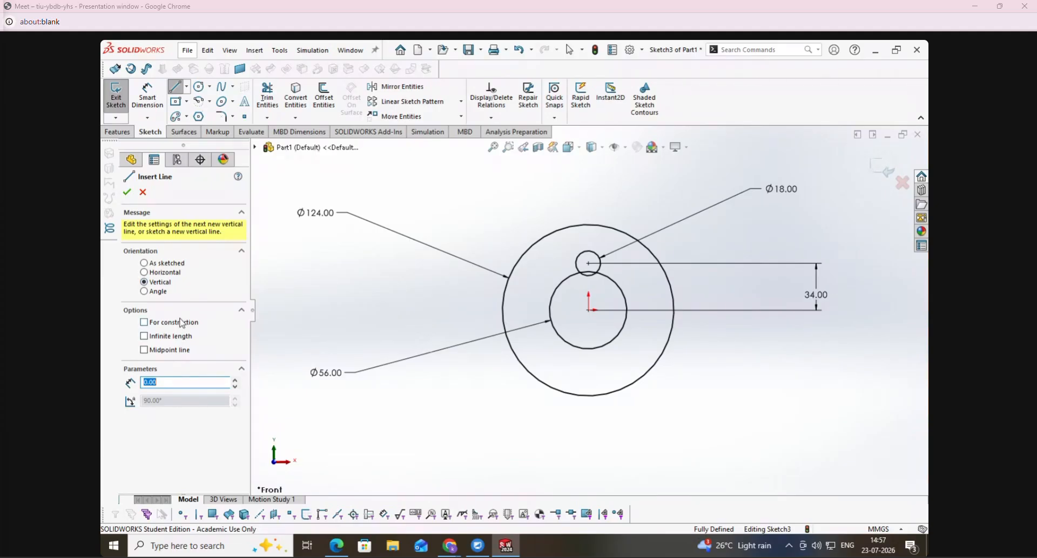
{"action": "left_click", "coordinate": [182, 350]}
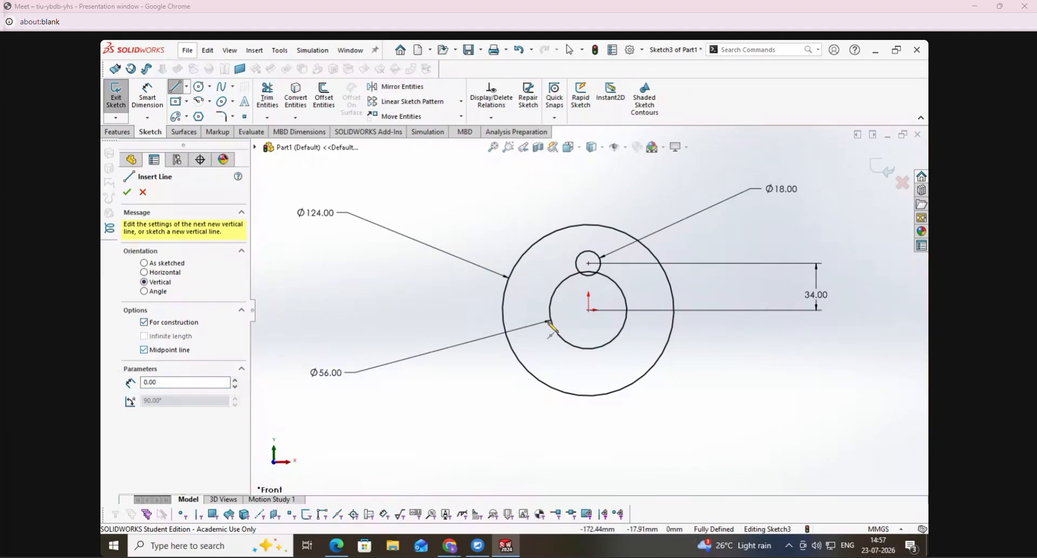
{"action": "left_click", "coordinate": [589, 310]}
{"action": "left_click", "coordinate": [589, 417]}
{"action": "left_click", "coordinate": [171, 91]}
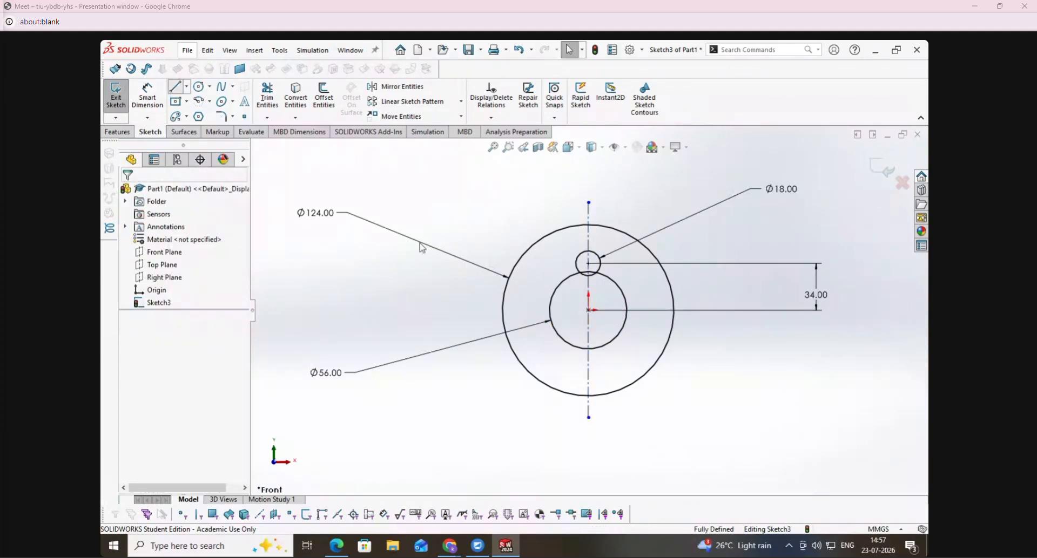
- Draw a slanted line beside the small upper circle and the 56 mm circle, to the left of the centreline
{"action": "key", "text": "l"}
{"action": "scroll", "coordinate": [542, 270], "scroll_direction": "down", "scroll_amount": 2}
{"action": "left_click", "coordinate": [597, 241]}
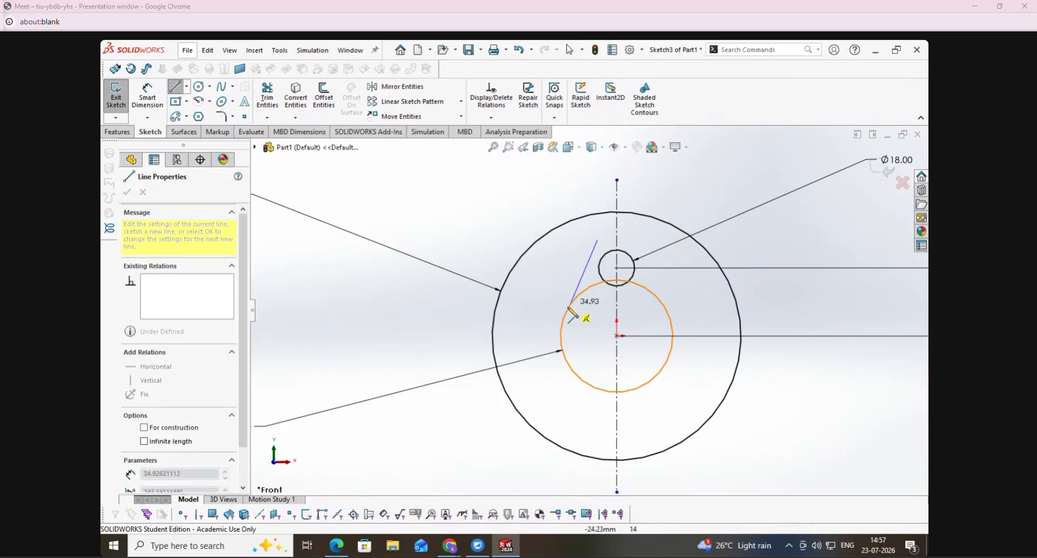
{"action": "left_click", "coordinate": [546, 336]}
{"action": "key", "text": "Escape"}
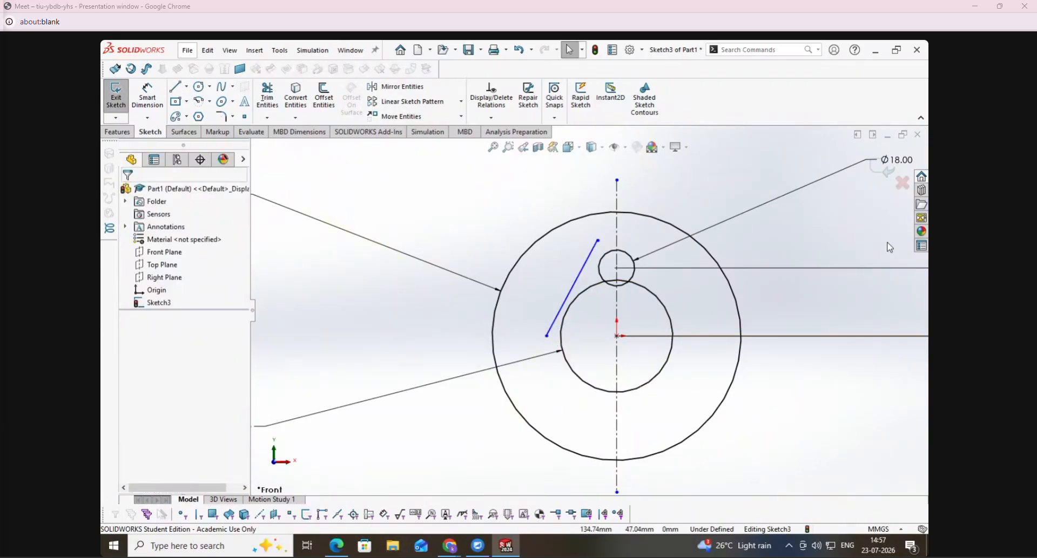
- Exit the sketch, reopen it for editing, and set the small upper circle's diameter to 36 mm
{"action": "left_click", "coordinate": [888, 169]}
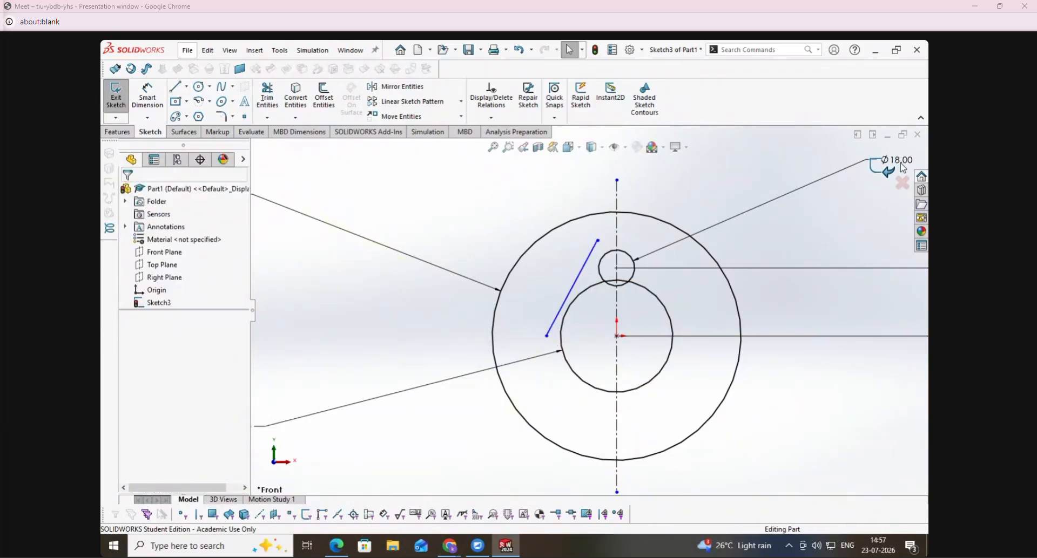
{"action": "left_click", "coordinate": [516, 287]}
{"action": "right_click", "coordinate": [157, 302]}
{"action": "left_click", "coordinate": [168, 266]}
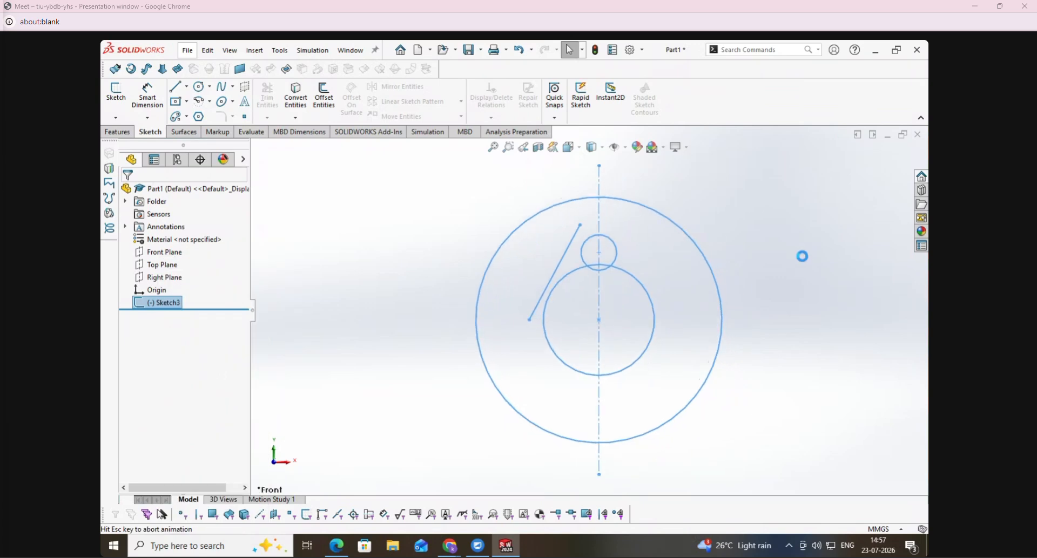
{"action": "double_click", "coordinate": [846, 141]}
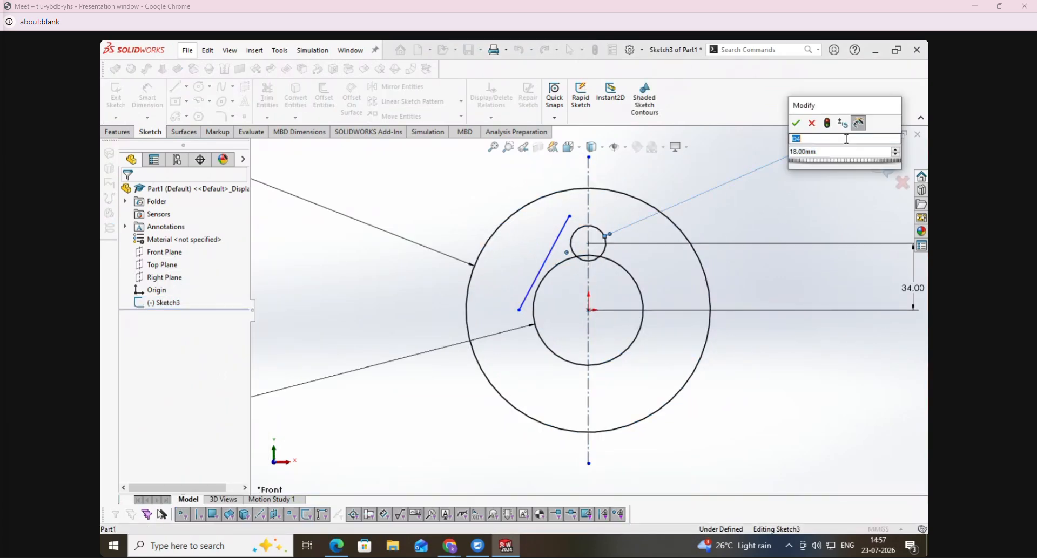
{"action": "key", "text": "Tab"}
{"action": "type", "text": "36"}
{"action": "key", "text": "Return"}
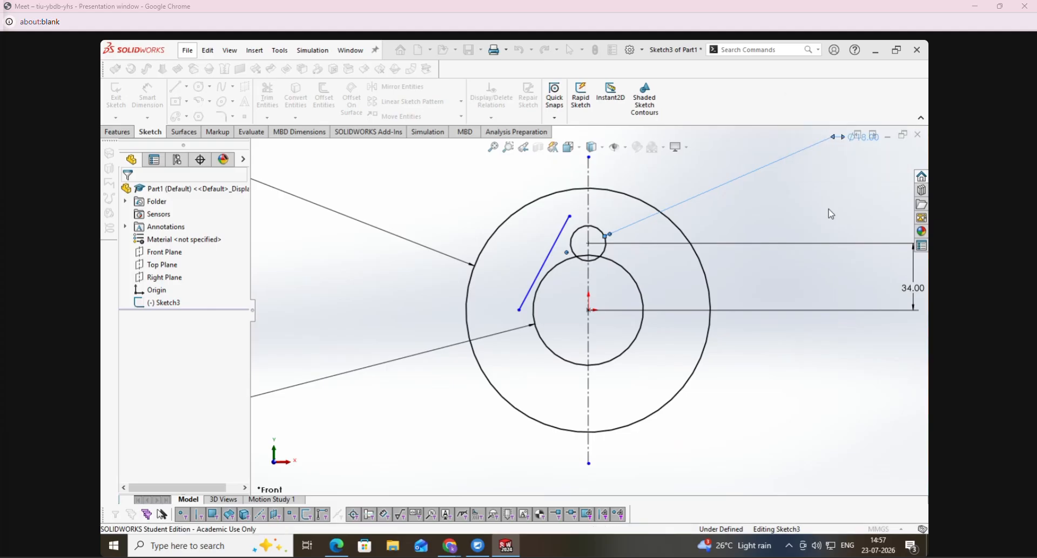
{"action": "left_click", "coordinate": [770, 417]}
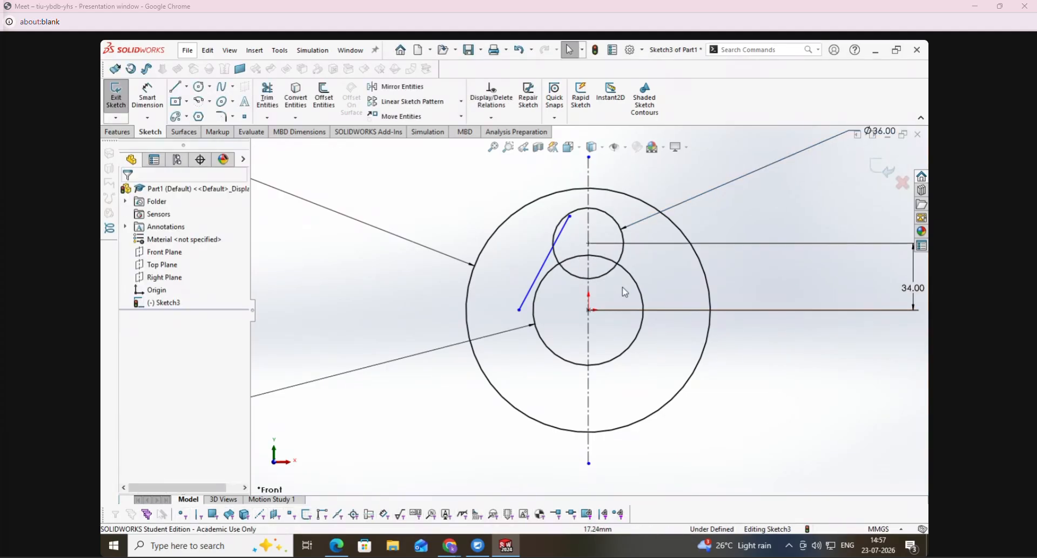
- Add tangent relations between the slanted line and both the 36 mm and 56 mm circles
{"action": "left_click", "coordinate": [491, 118]}
{"action": "left_click", "coordinate": [503, 146]}
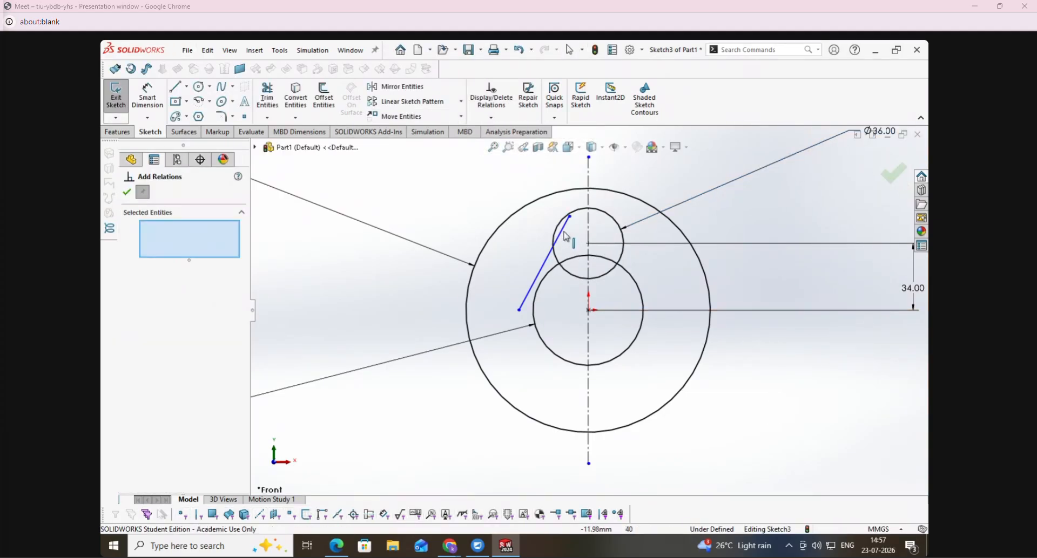
{"action": "left_click", "coordinate": [561, 233]}
{"action": "left_click", "coordinate": [555, 233]}
{"action": "left_click", "coordinate": [133, 379]}
{"action": "right_click", "coordinate": [181, 237]}
{"action": "left_click", "coordinate": [208, 243]}
{"action": "left_click", "coordinate": [539, 294]}
{"action": "left_click", "coordinate": [521, 294]}
{"action": "left_click", "coordinate": [130, 379]}
- Trim the slanted line's ends beyond both tangent points, keeping the trimmed pieces as construction geometry
{"action": "left_click", "coordinate": [267, 98]}
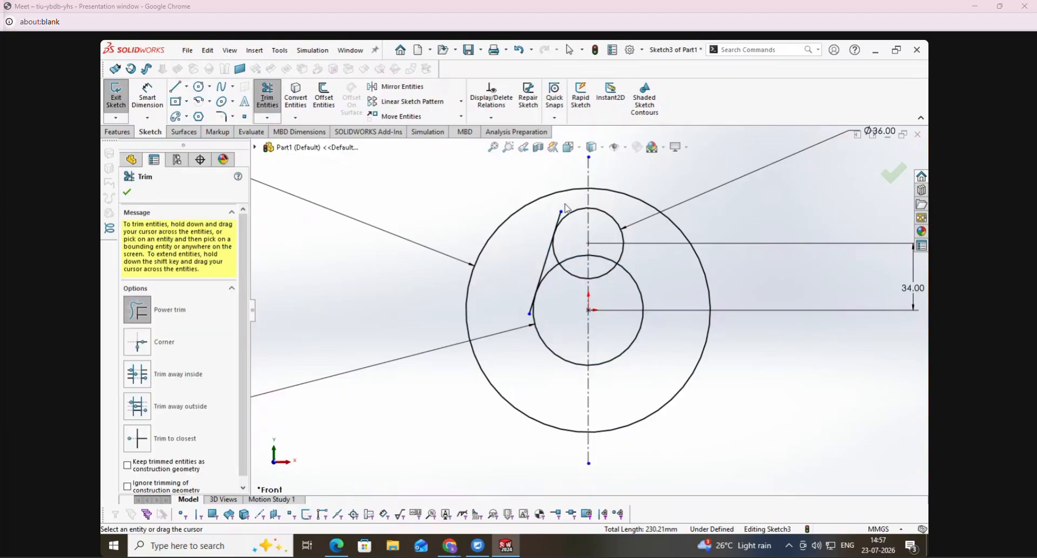
{"action": "left_click", "coordinate": [560, 216]}
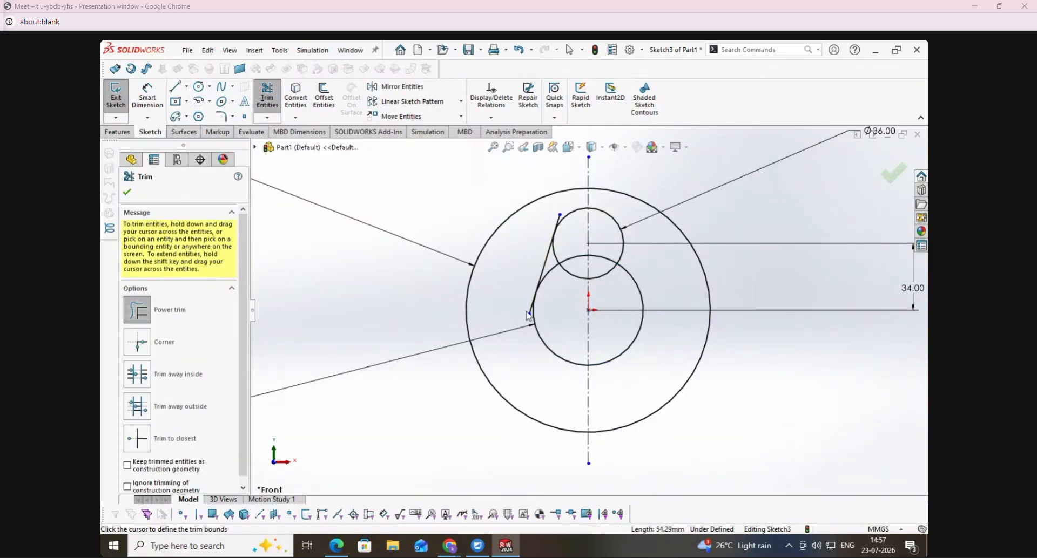
{"action": "left_click", "coordinate": [133, 433]}
{"action": "scroll", "coordinate": [518, 320], "scroll_direction": "down", "scroll_amount": 3}
{"action": "left_click", "coordinate": [542, 299]}
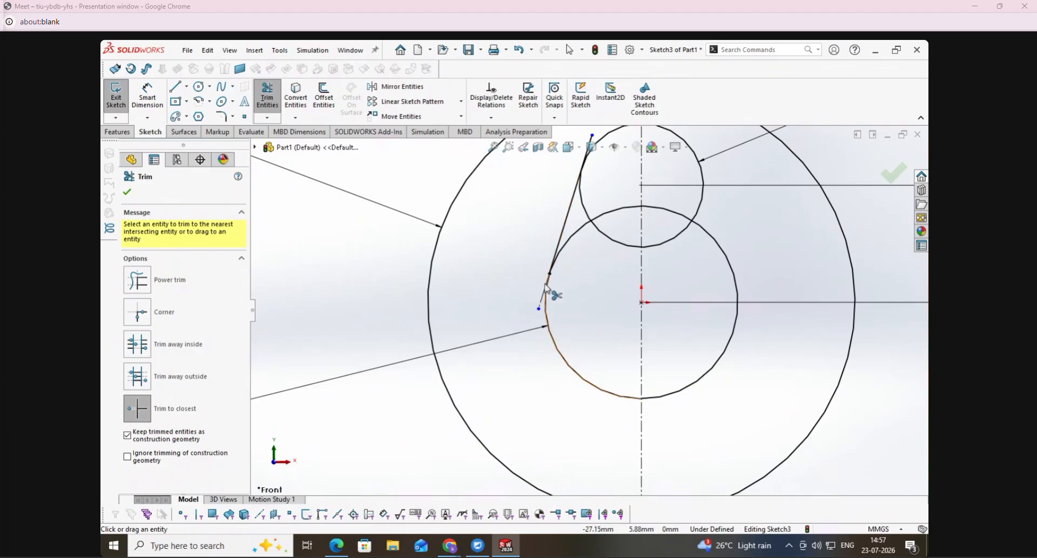
{"action": "scroll", "coordinate": [556, 280], "scroll_direction": "up", "scroll_amount": 2}
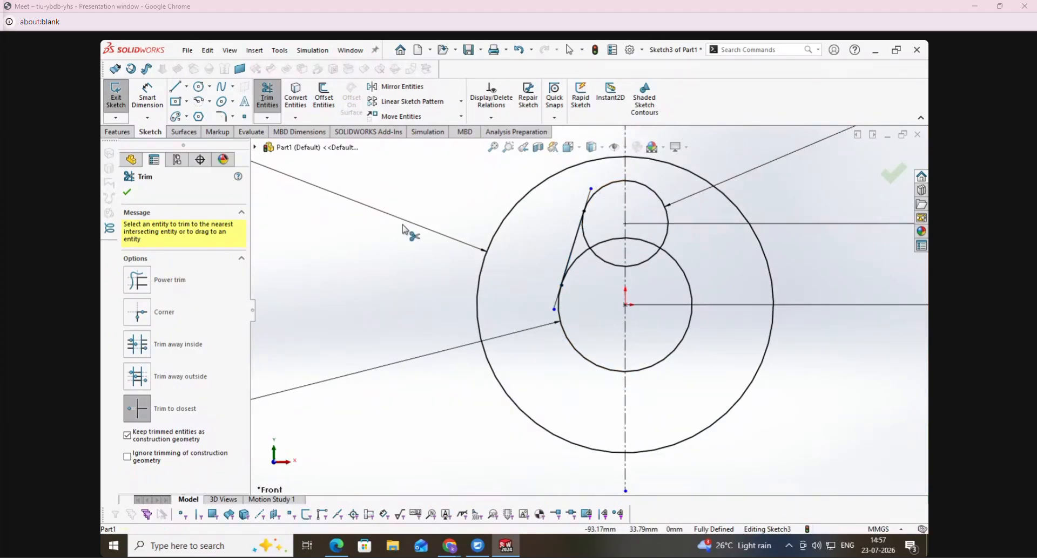
- Mirror the tangent line about the vertical centreline
{"action": "left_click", "coordinate": [408, 86]}
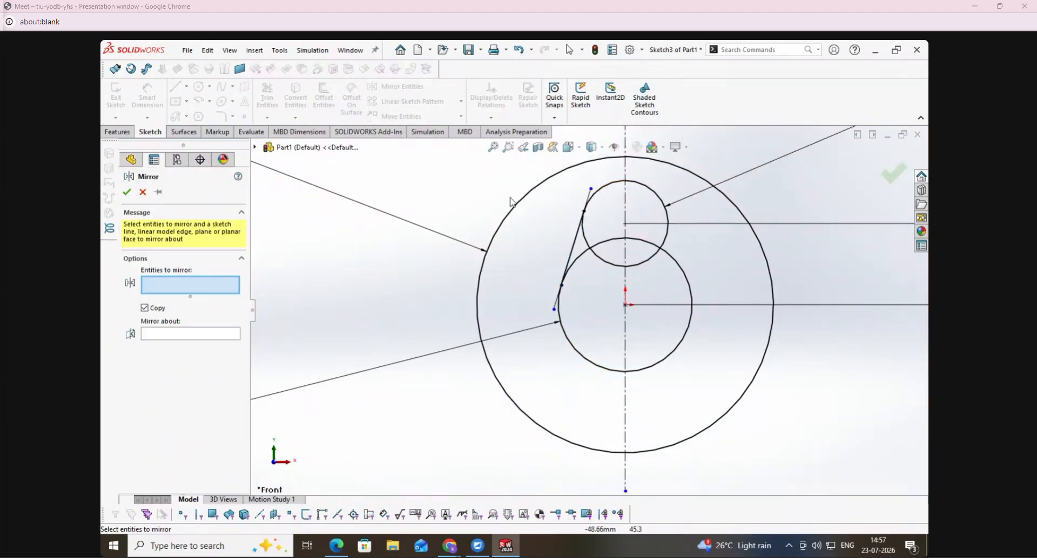
{"action": "left_click", "coordinate": [571, 251]}
{"action": "left_click", "coordinate": [215, 335]}
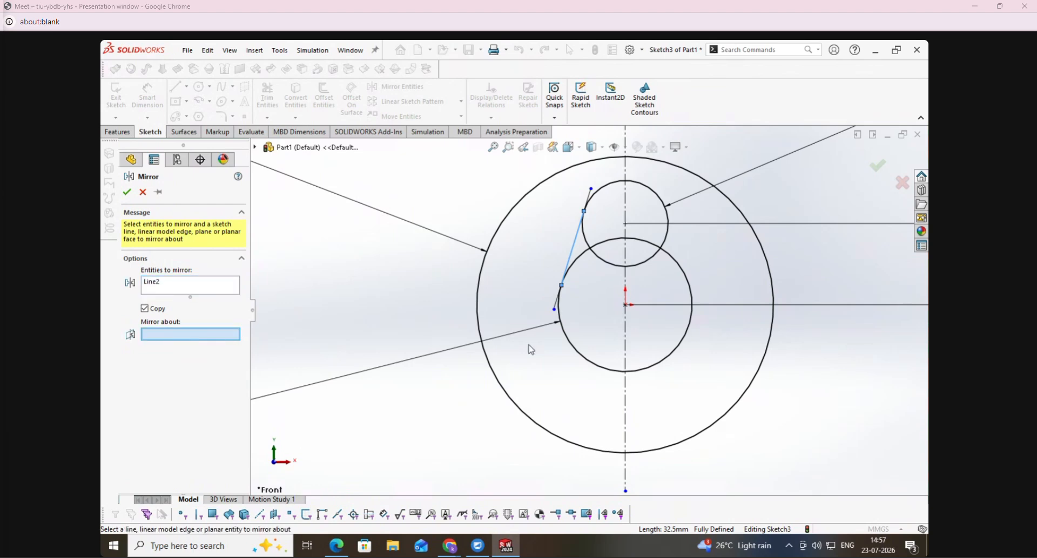
{"action": "left_click", "coordinate": [625, 351]}
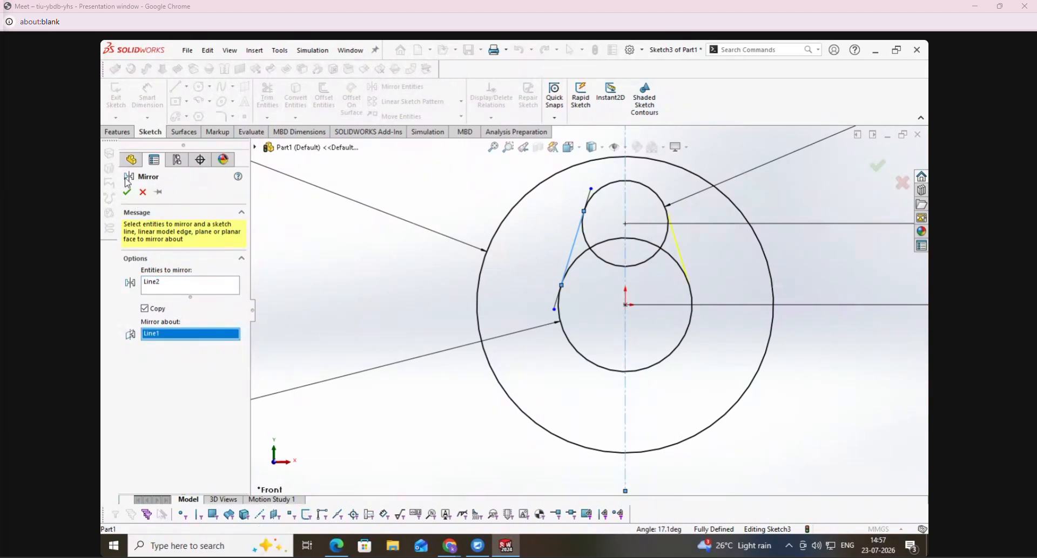
{"action": "left_click", "coordinate": [128, 193]}
- Power trim the overlapping inner arcs of the 36 mm and 56 mm circles into construction geometry and exit the sketch
{"action": "left_click", "coordinate": [268, 97]}
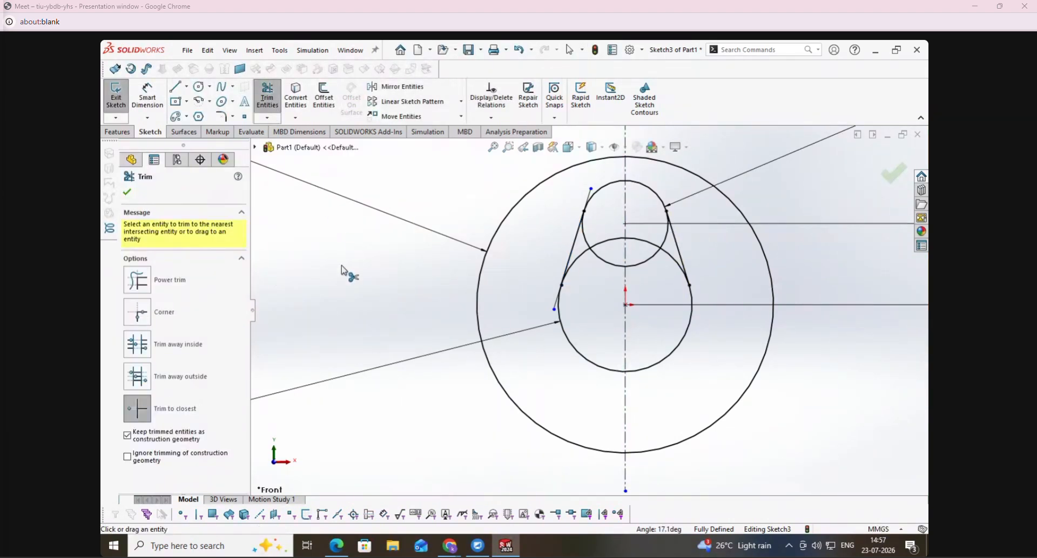
{"action": "left_click", "coordinate": [150, 285]}
{"action": "mouse_move", "coordinate": [611, 209]}
{"action": "left_mouse_down"}
{"action": "mouse_move", "coordinate": [588, 238]}
{"action": "mouse_move", "coordinate": [663, 254]}
{"action": "mouse_move", "coordinate": [661, 244]}
{"action": "left_mouse_up"}
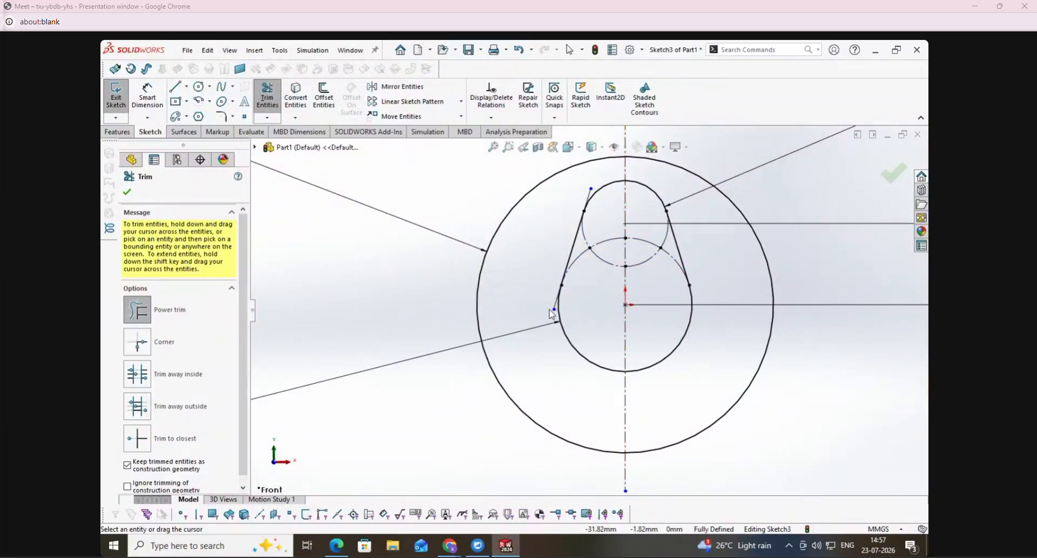
{"action": "left_click", "coordinate": [127, 192]}
{"action": "scroll", "coordinate": [561, 324], "scroll_direction": "up", "scroll_amount": 2}
{"action": "left_click", "coordinate": [116, 95]}
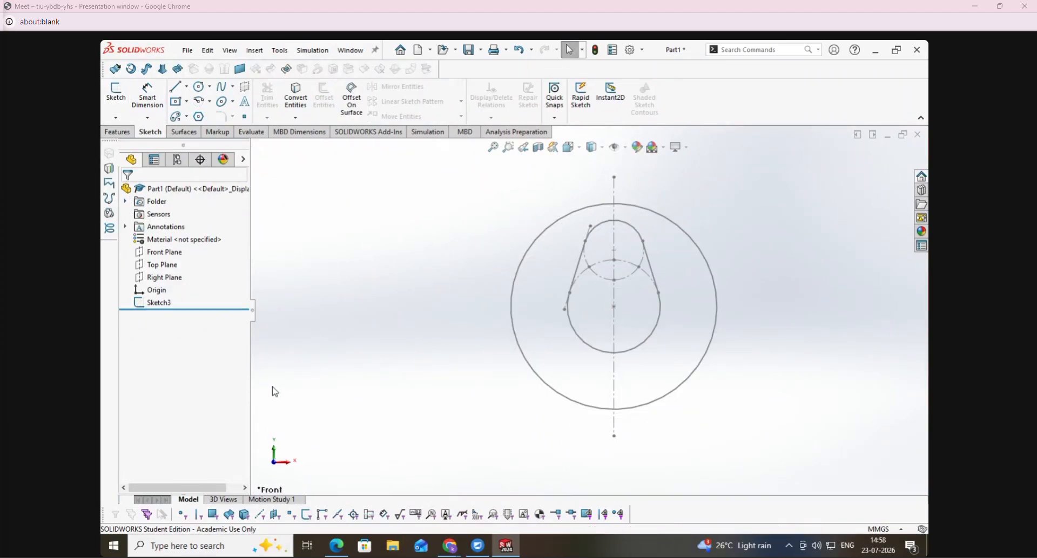
- Reopen the sketch for editing and pull the original tangent line's two protruding construction ends in to the pear-shaped outline
{"action": "right_click", "coordinate": [165, 305]}
{"action": "left_click", "coordinate": [162, 268]}
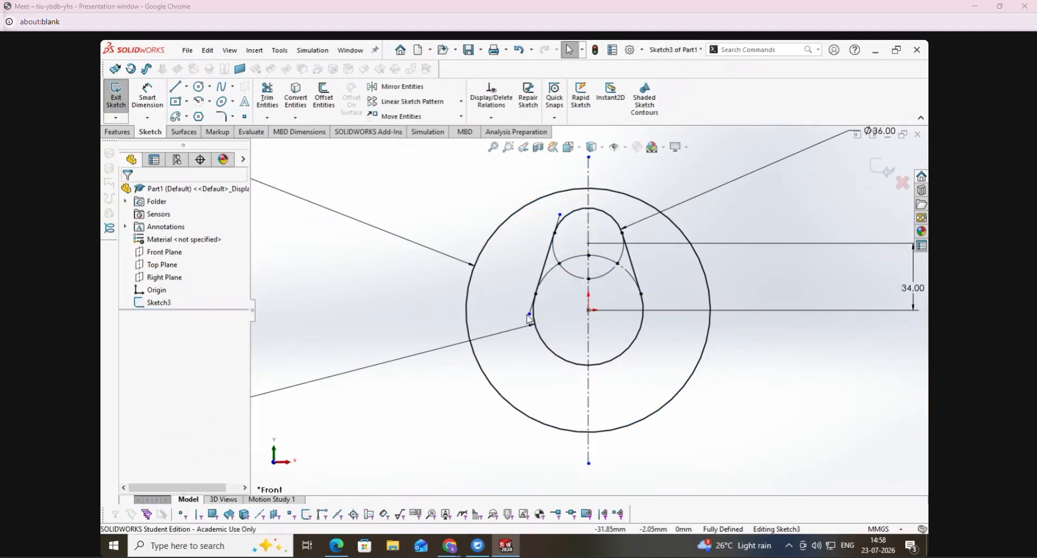
{"action": "left_click_drag", "start_coordinate": [529, 315], "coordinate": [555, 307]}
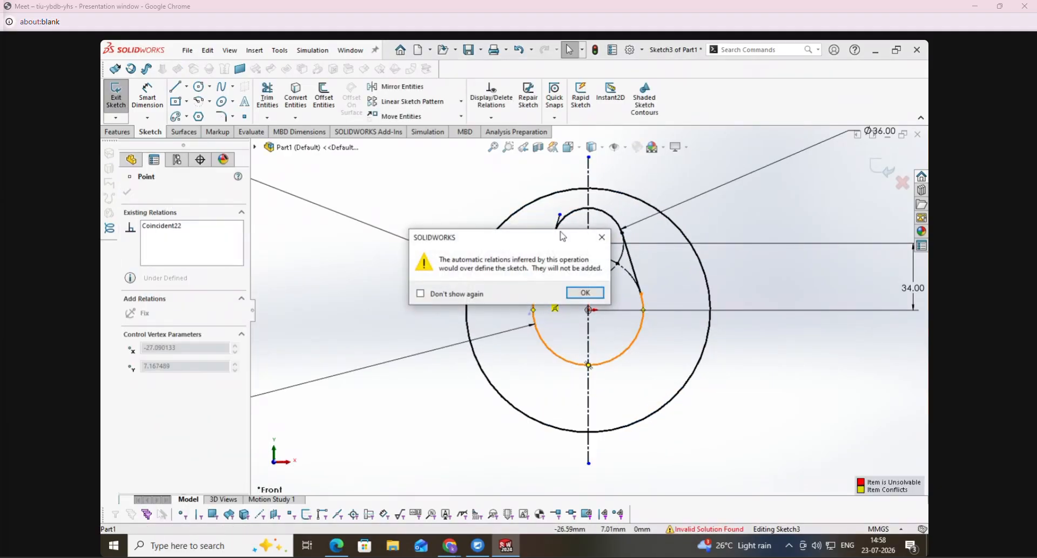
{"action": "left_click", "coordinate": [584, 294]}
{"action": "left_click_drag", "start_coordinate": [558, 232], "coordinate": [558, 238]}
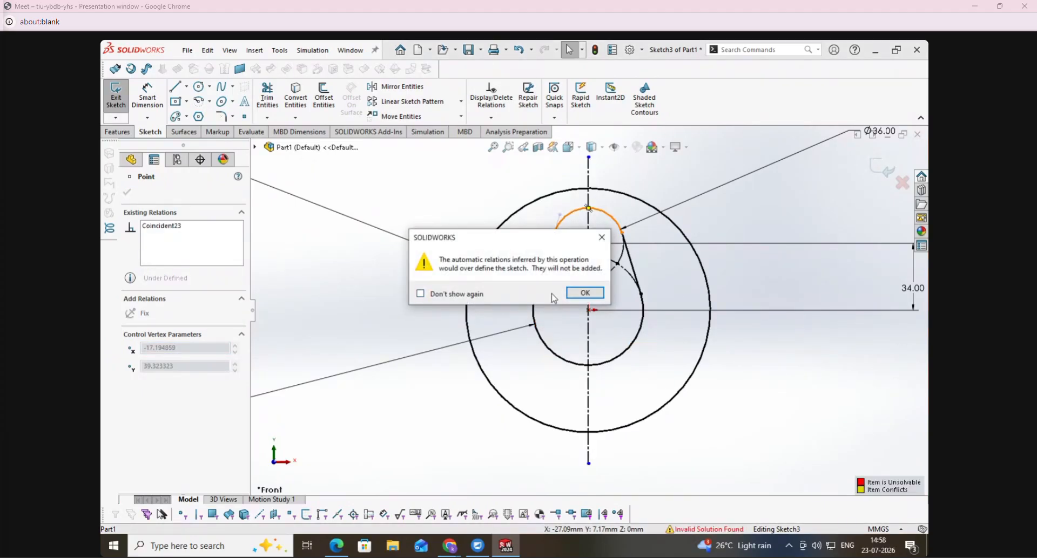
{"action": "left_click", "coordinate": [601, 294]}
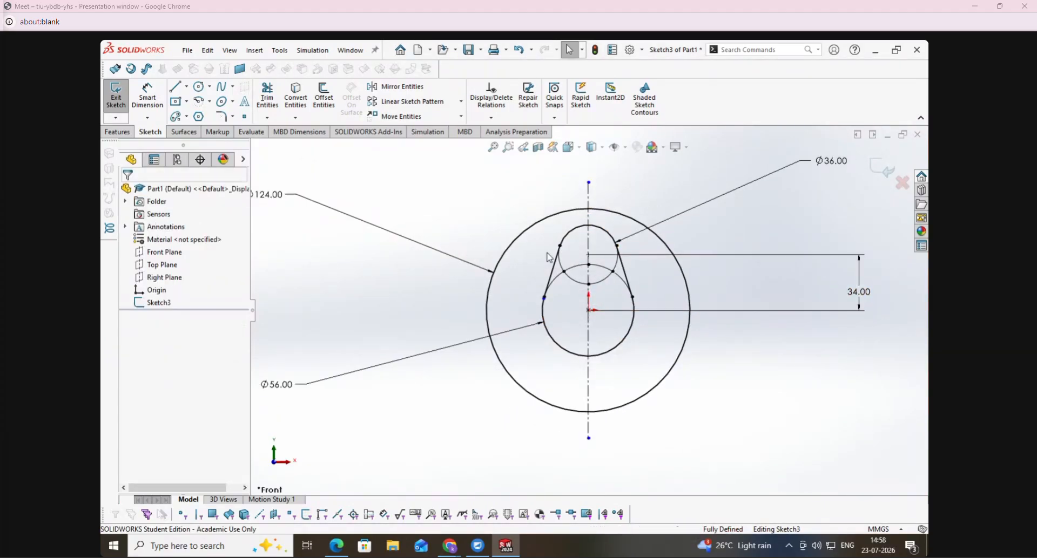
- Trim away the construction arcs inside the pear outline and the leftover line stub with Trim to closest, without keeping construction geometry
{"action": "left_click", "coordinate": [267, 99]}
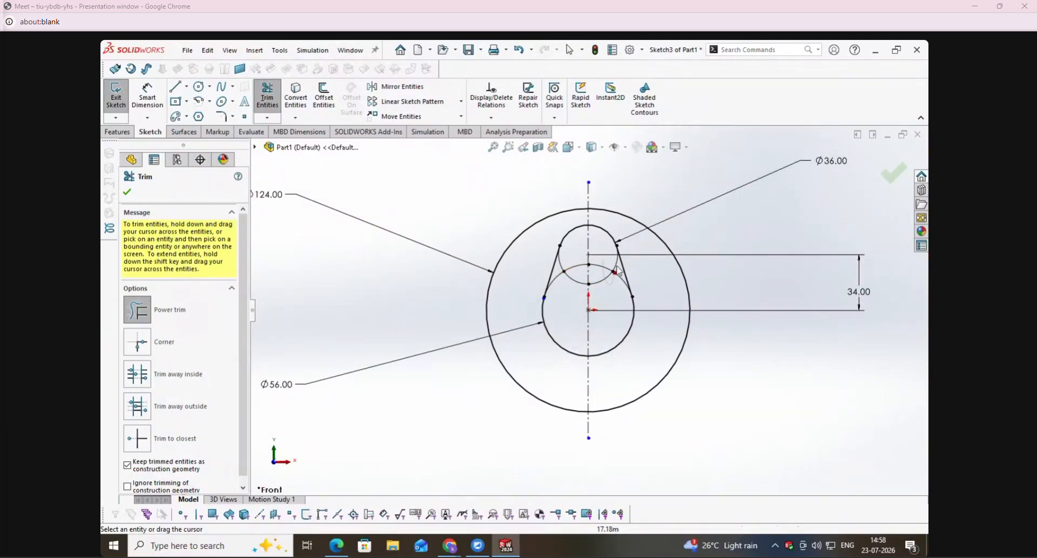
{"action": "left_click", "coordinate": [137, 438]}
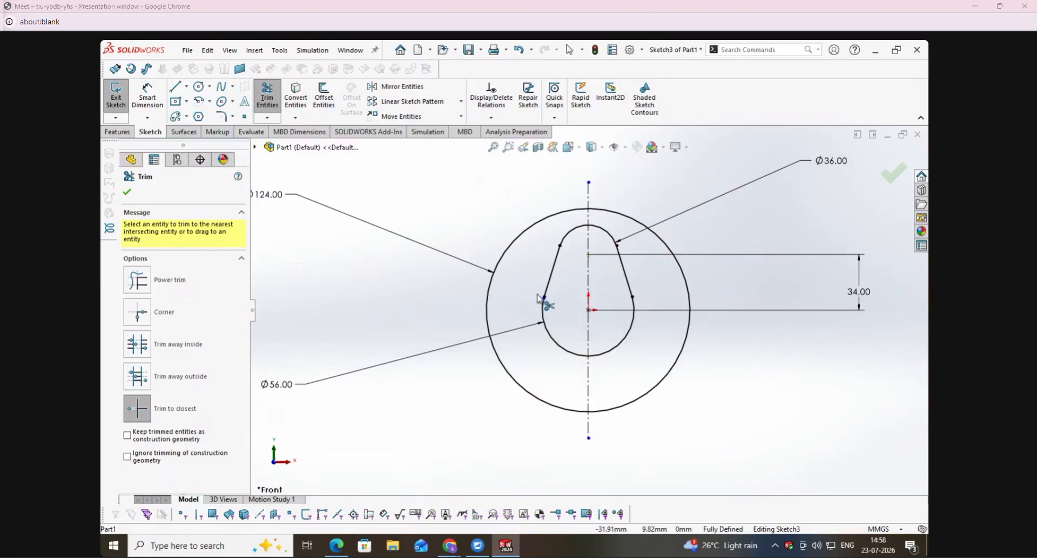
{"action": "scroll", "coordinate": [540, 299], "scroll_direction": "down", "scroll_amount": 10}
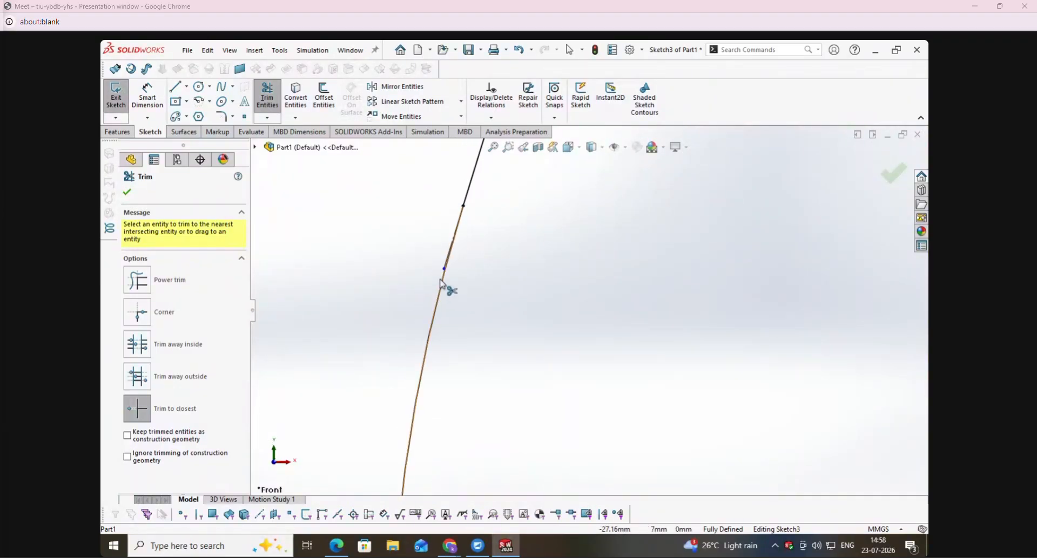
{"action": "scroll", "coordinate": [482, 305], "scroll_direction": "up", "scroll_amount": 10}
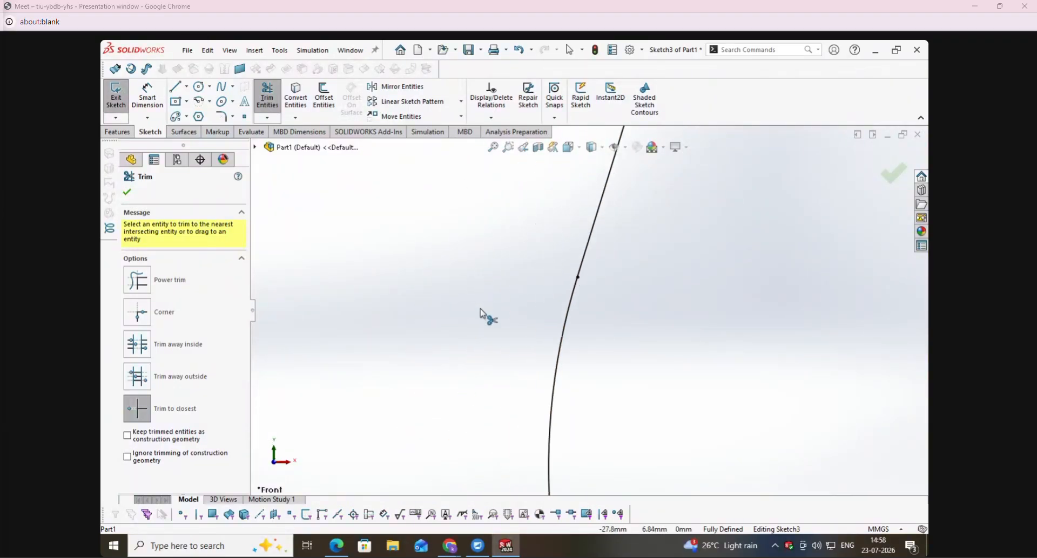
{"action": "left_click", "coordinate": [128, 194]}
- Consult the Support drawing in the PDF and sketch three concentric circles centred about 201 mm directly above the origin in SolidWorks
{"action": "left_click", "coordinate": [337, 545]}
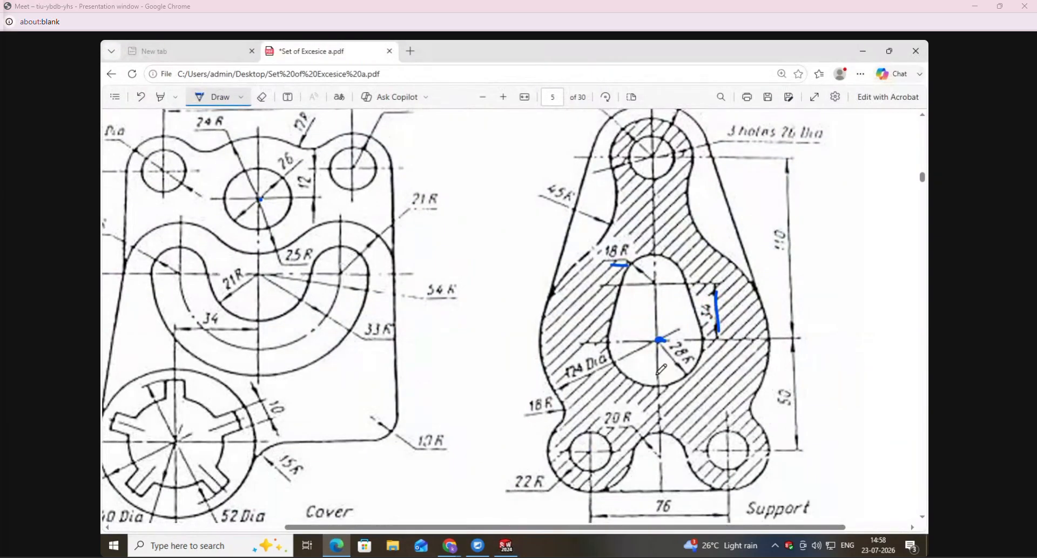
{"action": "scroll", "coordinate": [703, 378], "scroll_direction": "up", "scroll_amount": 3}
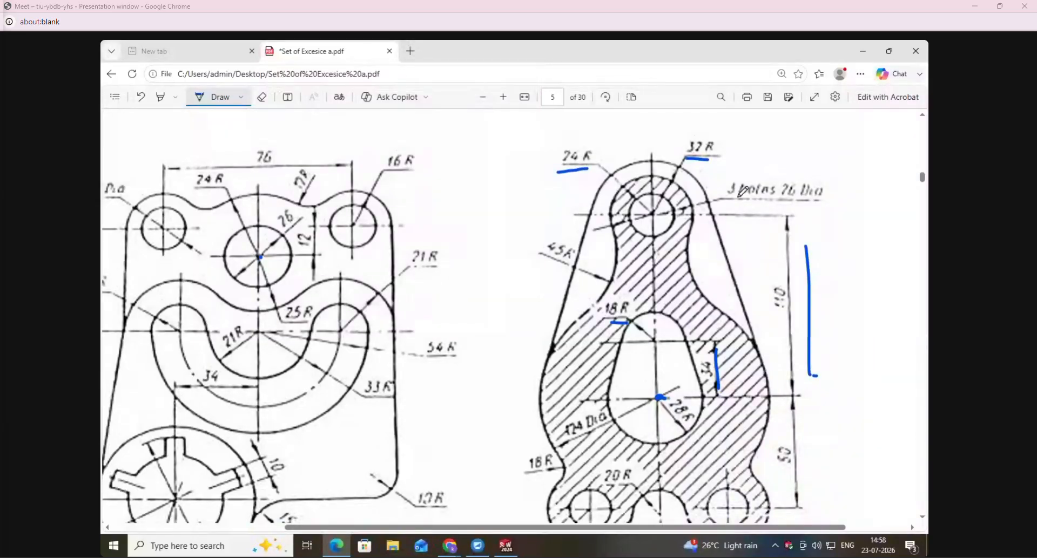
{"action": "left_click", "coordinate": [505, 551]}
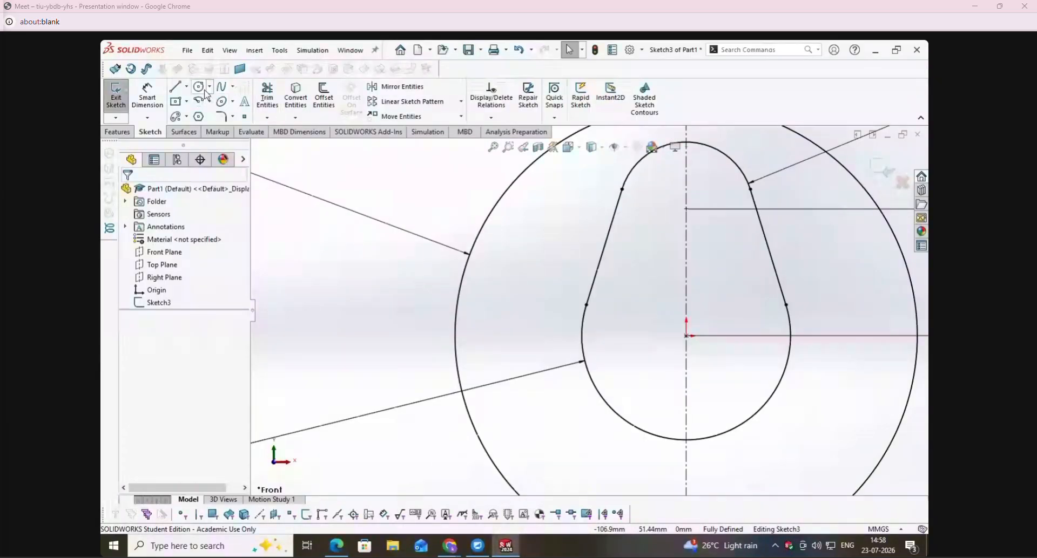
{"action": "left_click", "coordinate": [199, 87]}
{"action": "scroll", "coordinate": [436, 431], "scroll_direction": "up", "scroll_amount": 6}
{"action": "scroll", "coordinate": [588, 310], "scroll_direction": "up", "scroll_amount": 3}
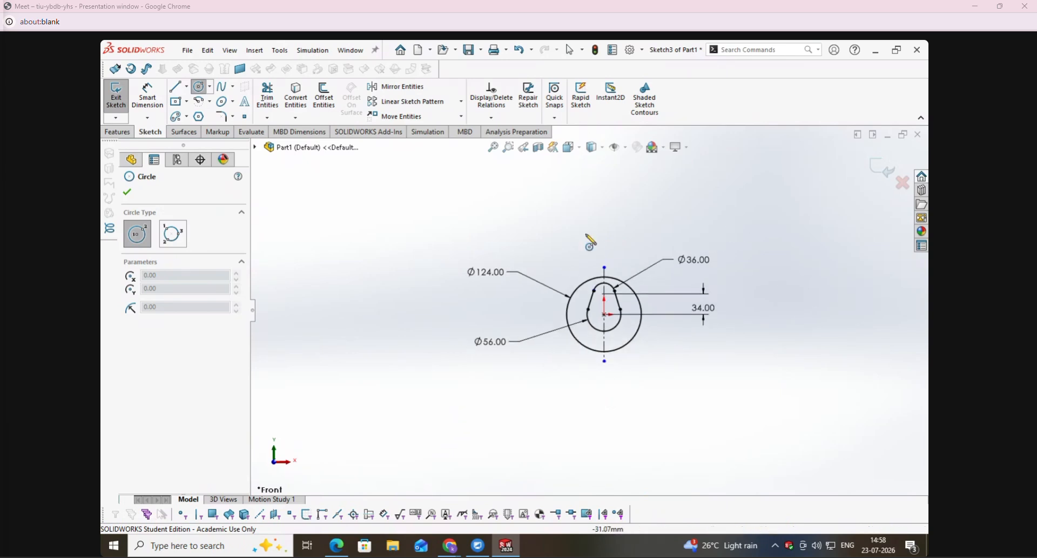
{"action": "left_click", "coordinate": [603, 193]}
{"action": "left_click", "coordinate": [615, 213]}
{"action": "left_click", "coordinate": [603, 193]}
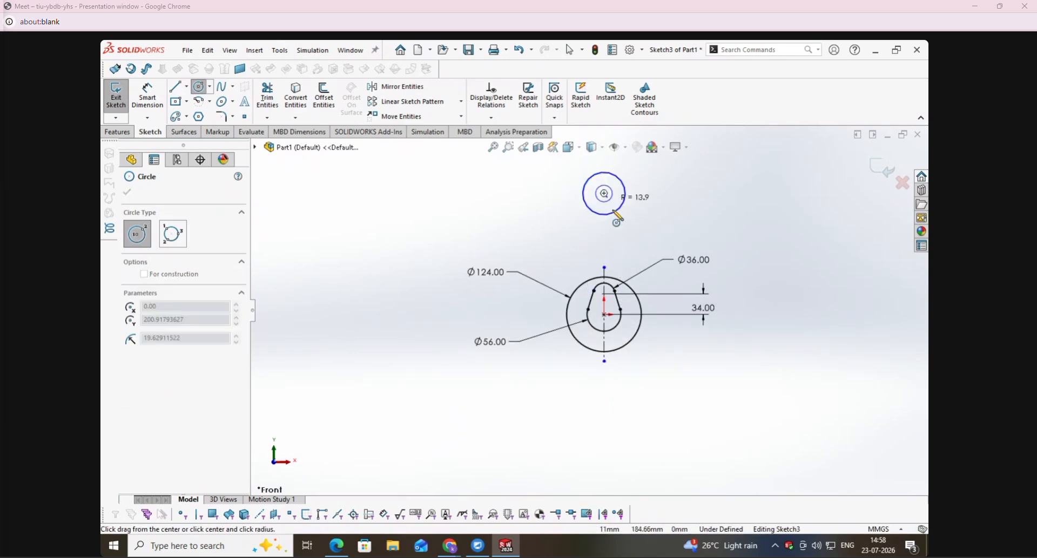
{"action": "left_click", "coordinate": [616, 219]}
{"action": "left_click", "coordinate": [604, 194]}
{"action": "left_click", "coordinate": [625, 234]}
{"action": "key", "text": "Escape"}
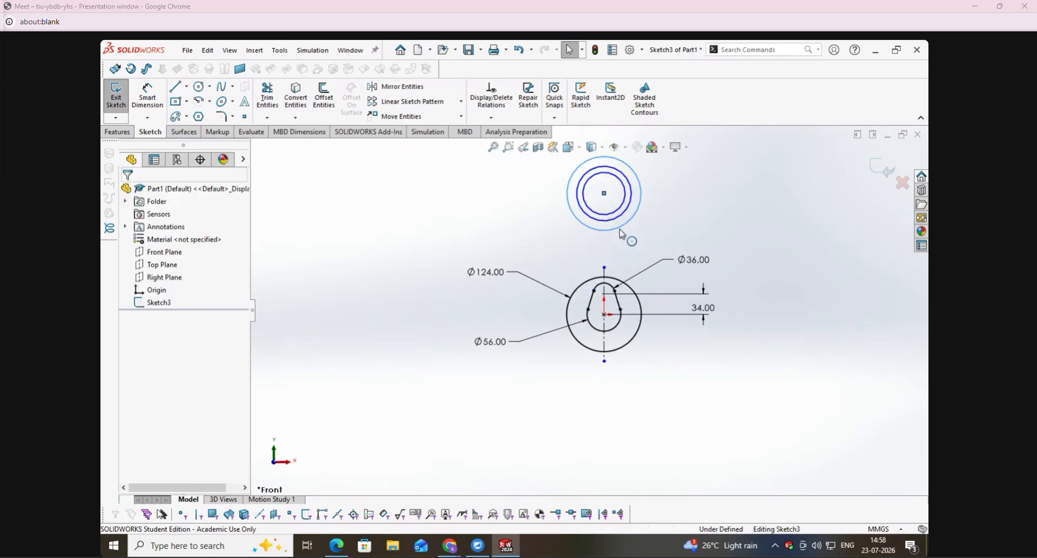
{"action": "left_click", "coordinate": [613, 301]}
{"action": "left_click", "coordinate": [605, 196], "text": "ctrl"}
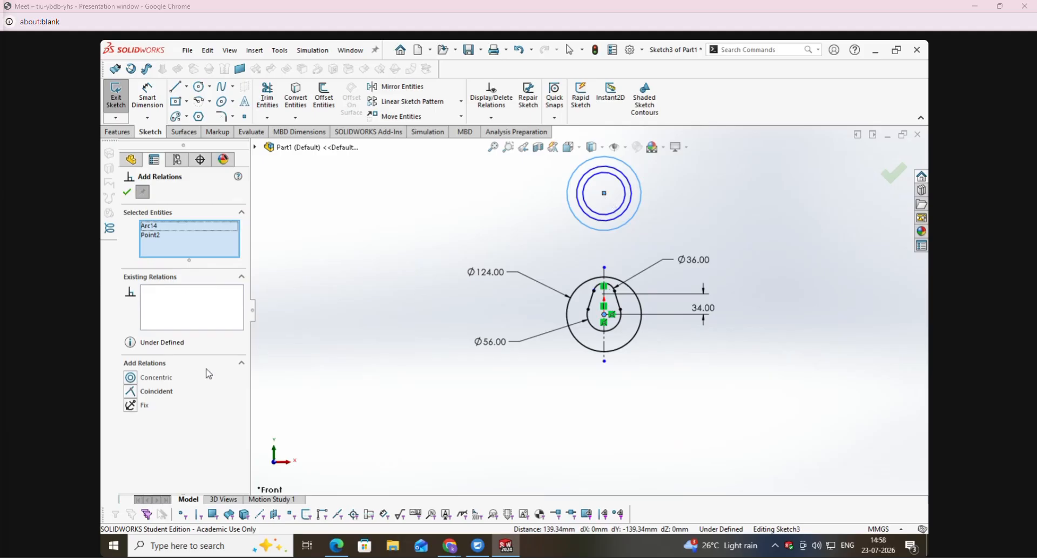
{"action": "key", "text": "Escape"}
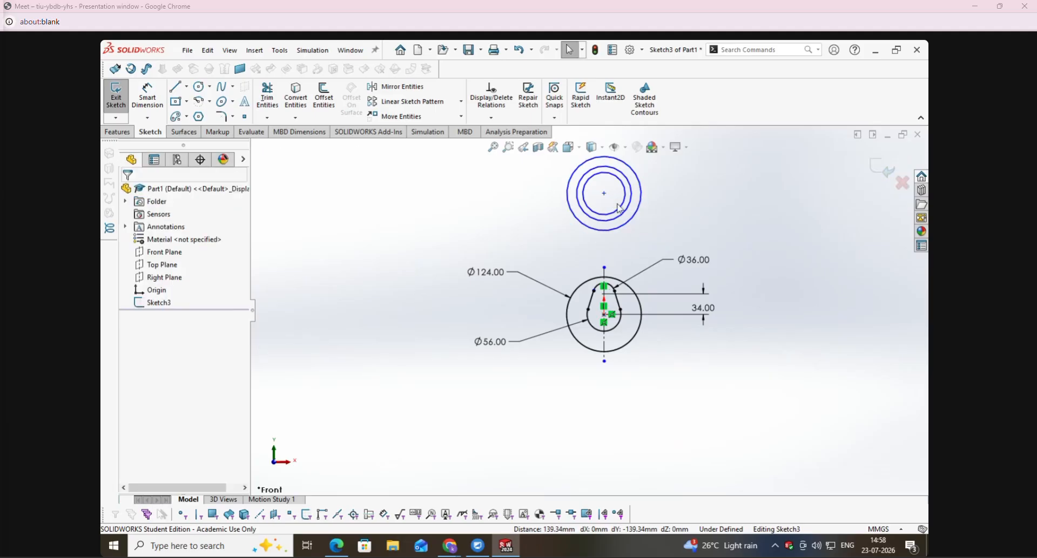
- Add a vertical relation between the concentric circles' centre and the origin
{"action": "left_click", "coordinate": [605, 195]}
{"action": "left_click", "coordinate": [606, 315], "text": "ctrl"}
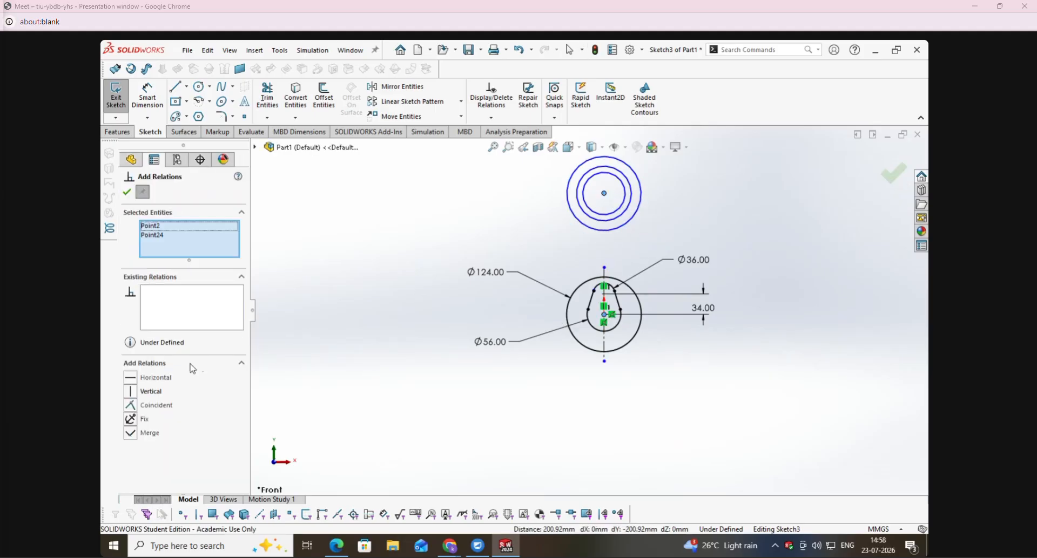
{"action": "left_click", "coordinate": [136, 396]}
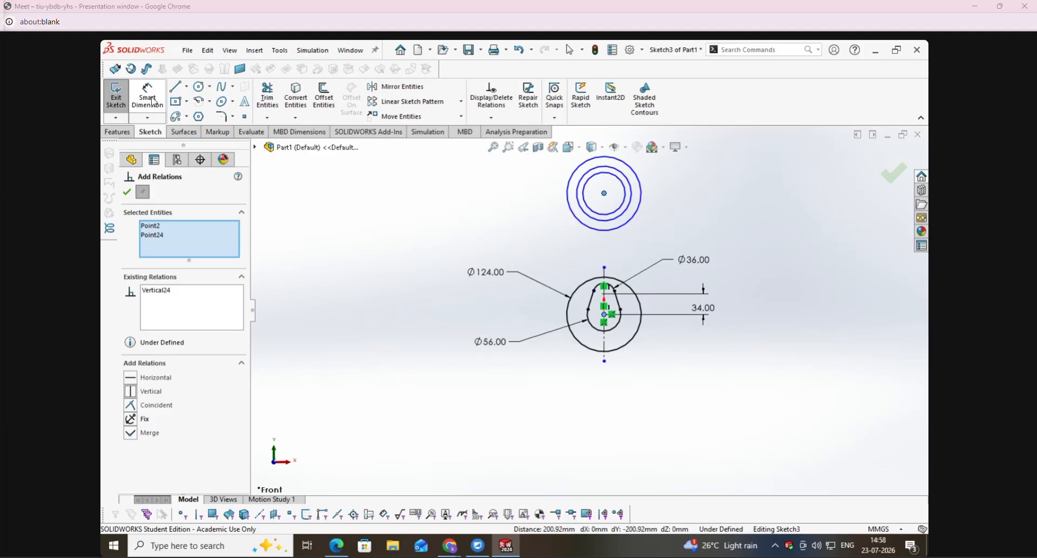
- Dimension the vertical distance from the origin to the concentric circles' centre as 110 mm
{"action": "left_click", "coordinate": [153, 102]}
{"action": "left_click", "coordinate": [605, 315]}
{"action": "left_click", "coordinate": [606, 193]}
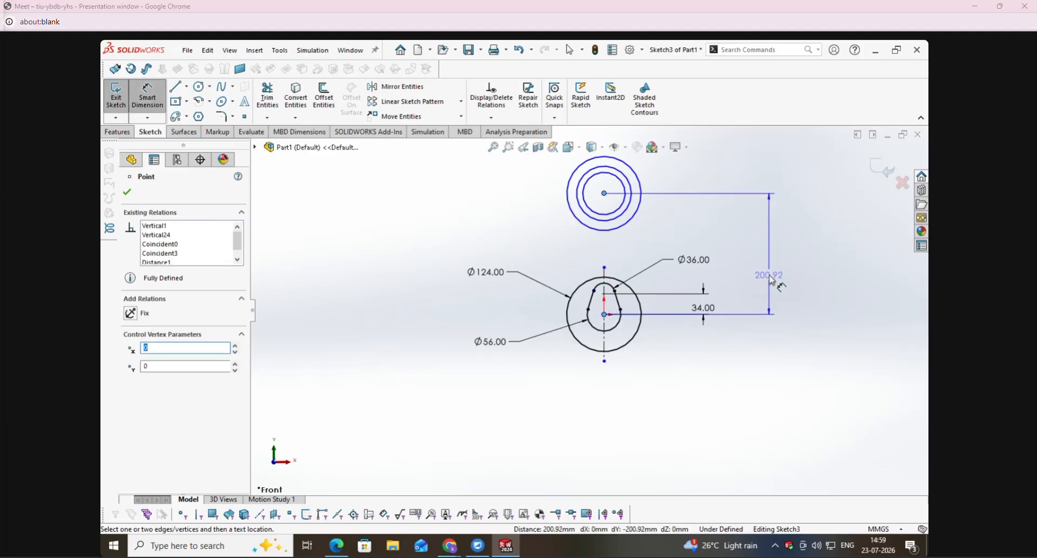
{"action": "left_click", "coordinate": [772, 280]}
{"action": "type", "text": "110"}
{"action": "key", "text": "Return"}
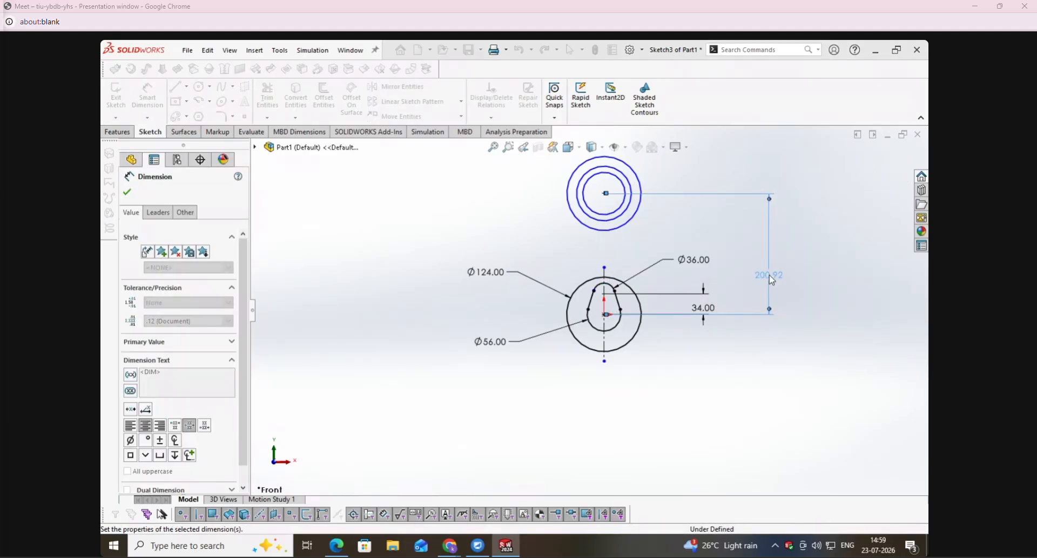
- Dimension the innermost upper circle's diameter as 26 mm
{"action": "left_click", "coordinate": [623, 246]}
{"action": "left_click", "coordinate": [733, 175]}
{"action": "type", "text": "26"}
{"action": "key", "text": "Return"}
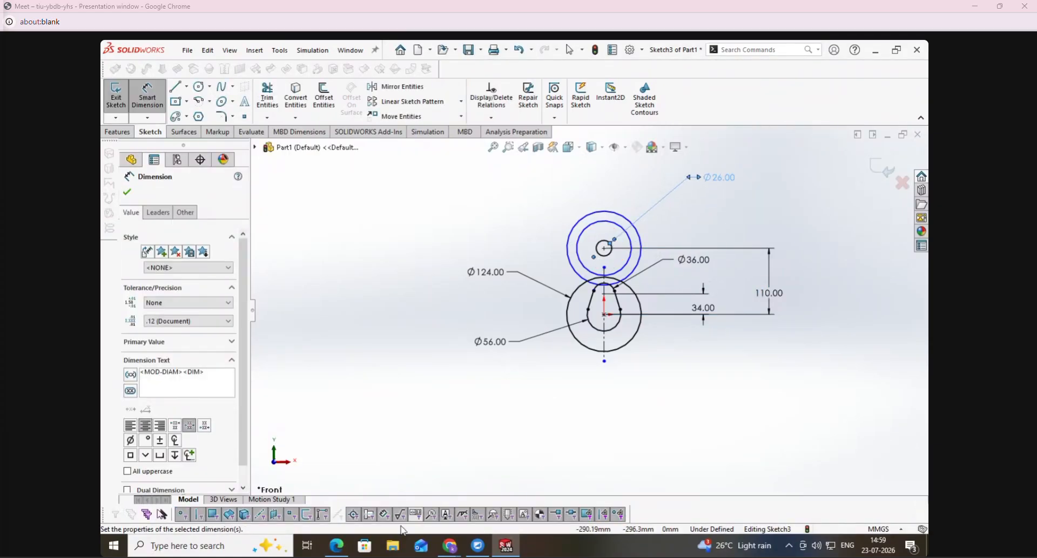
- Check the upper radii on the PDF's Support drawing and dimension the middle upper circle's diameter as 48 mm in SolidWorks
{"action": "left_click", "coordinate": [326, 555]}
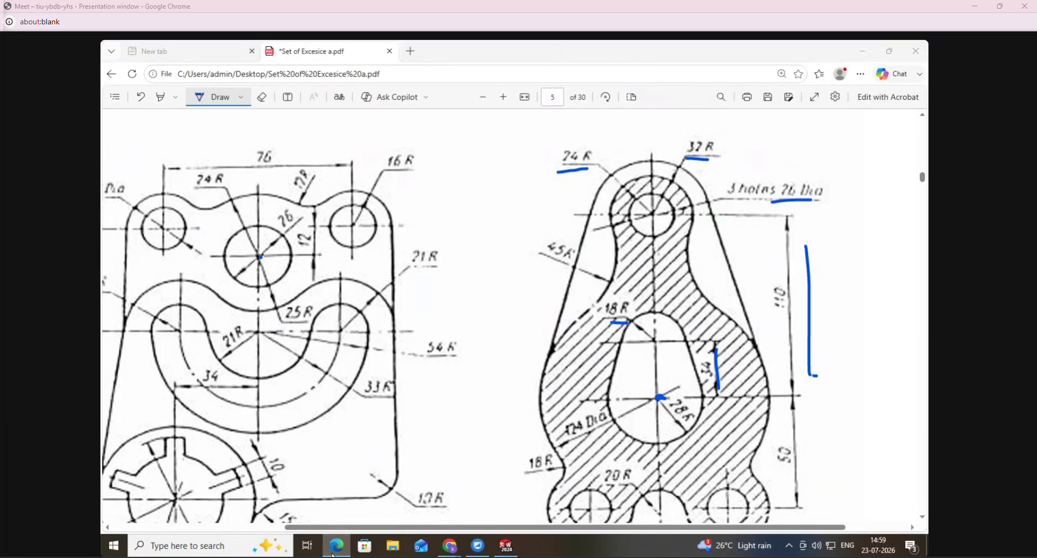
{"action": "left_click", "coordinate": [332, 555]}
{"action": "left_click", "coordinate": [631, 241]}
{"action": "left_click", "coordinate": [748, 199]}
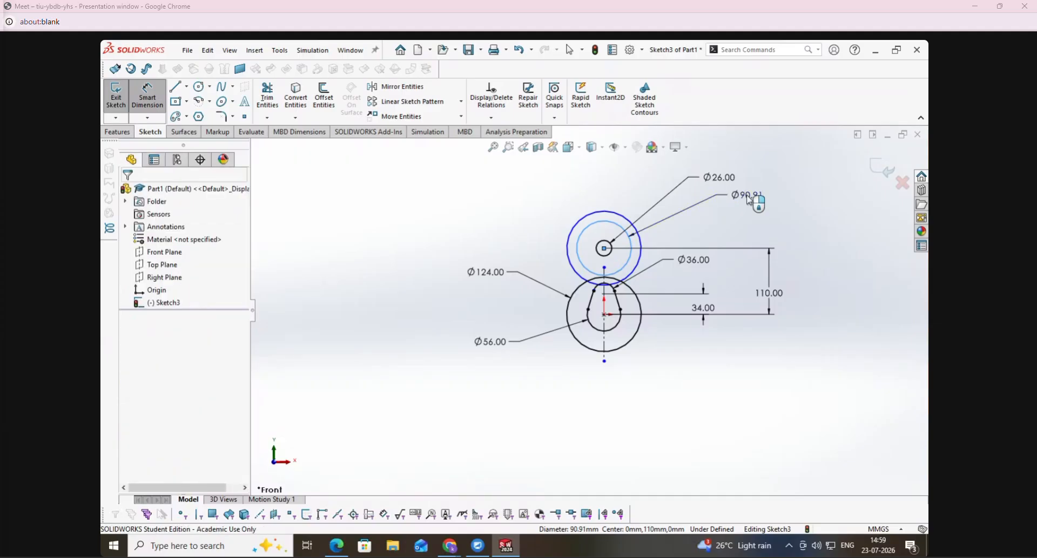
{"action": "type", "text": "48"}
{"action": "key", "text": "Return"}
- Dimension the outermost upper circle's diameter as 68 mm and leave the dimension command
{"action": "left_click", "coordinate": [620, 205]}
{"action": "left_click", "coordinate": [726, 168]}
{"action": "type", "text": "34*2"}
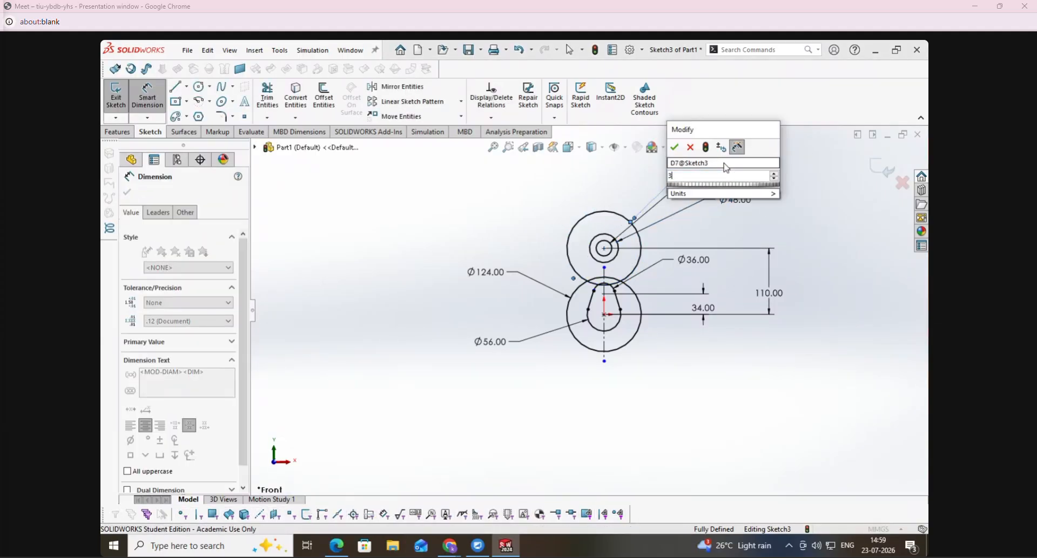
{"action": "key", "text": "BackSpace"}
{"action": "type", "text": "26"}
{"action": "key", "text": "Return"}
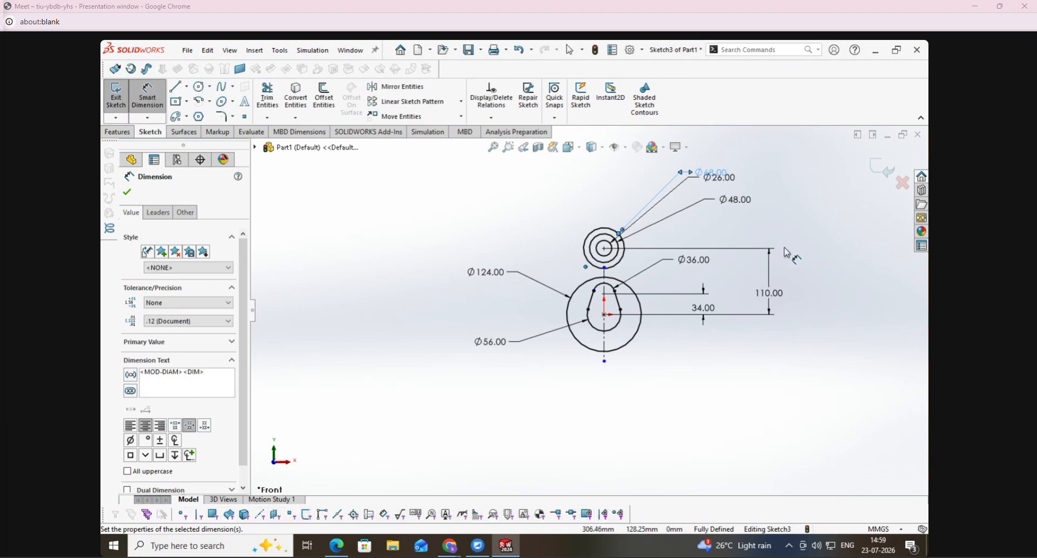
{"action": "key", "text": "Escape"}
{"action": "scroll", "coordinate": [675, 264], "scroll_direction": "up", "scroll_amount": 3}
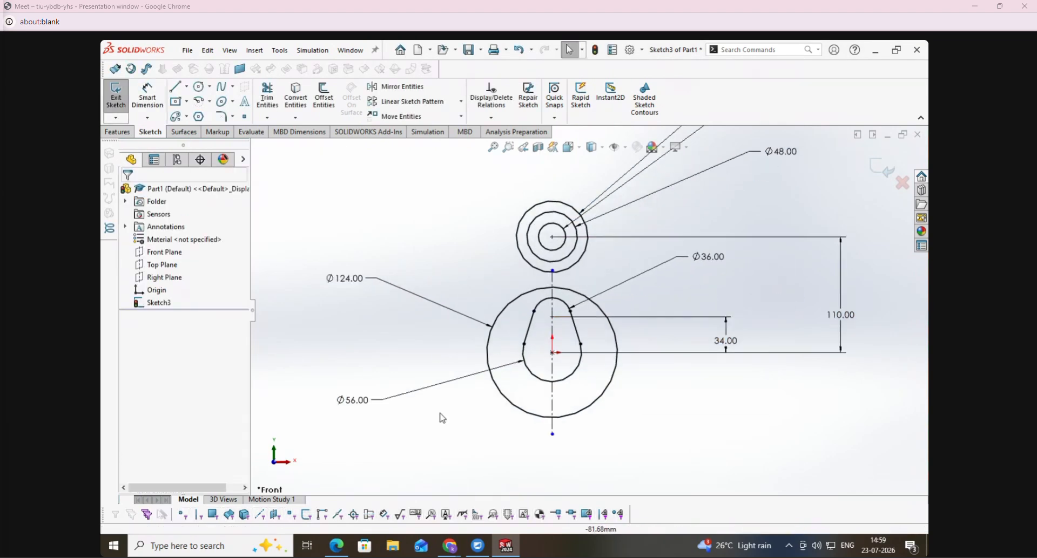
- Trace the 24R circle and adjoining 45R neck arc in pen on the PDF's Support drawing, and return to SolidWorks
{"action": "left_click", "coordinate": [338, 546]}
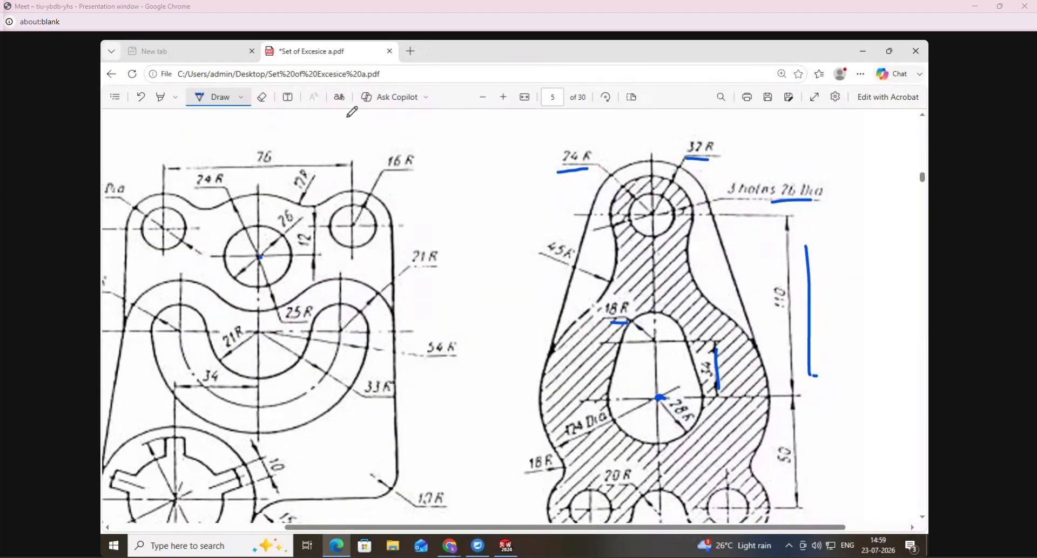
{"action": "left_click", "coordinate": [267, 96]}
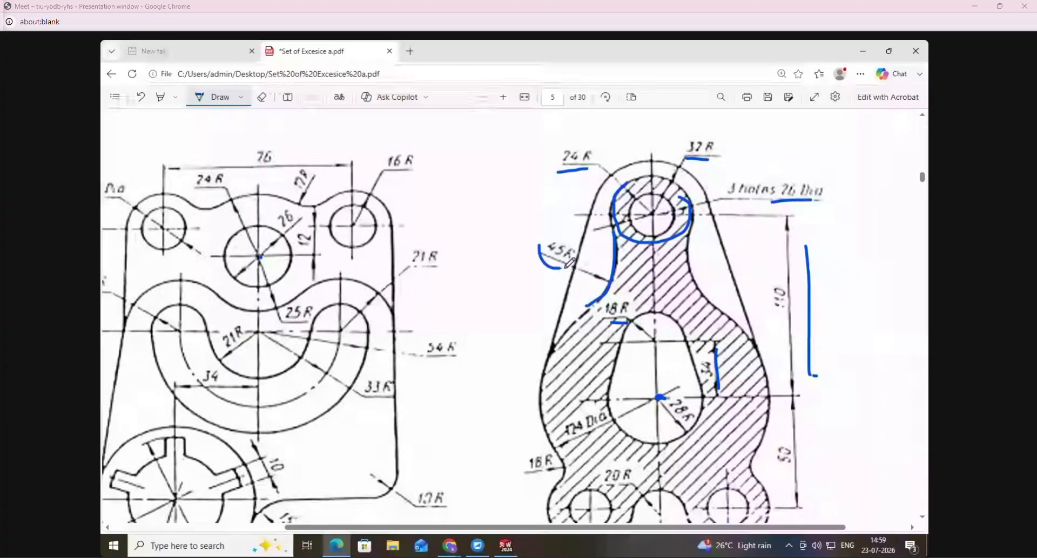
{"action": "left_click", "coordinate": [506, 546]}
{"action": "left_click", "coordinate": [199, 87]}
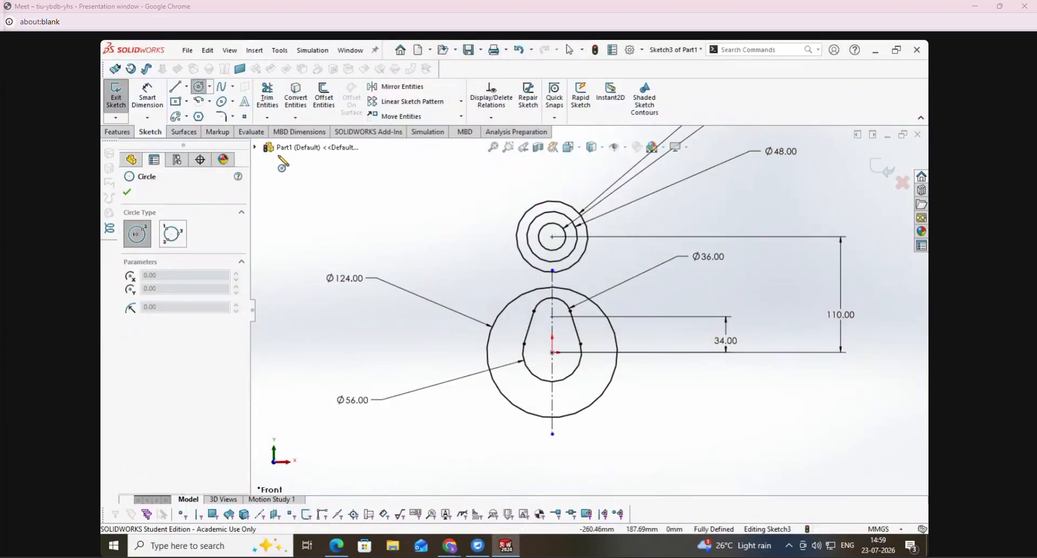
{"action": "left_click", "coordinate": [173, 234]}
{"action": "scroll", "coordinate": [565, 262], "scroll_direction": "down", "scroll_amount": 2}
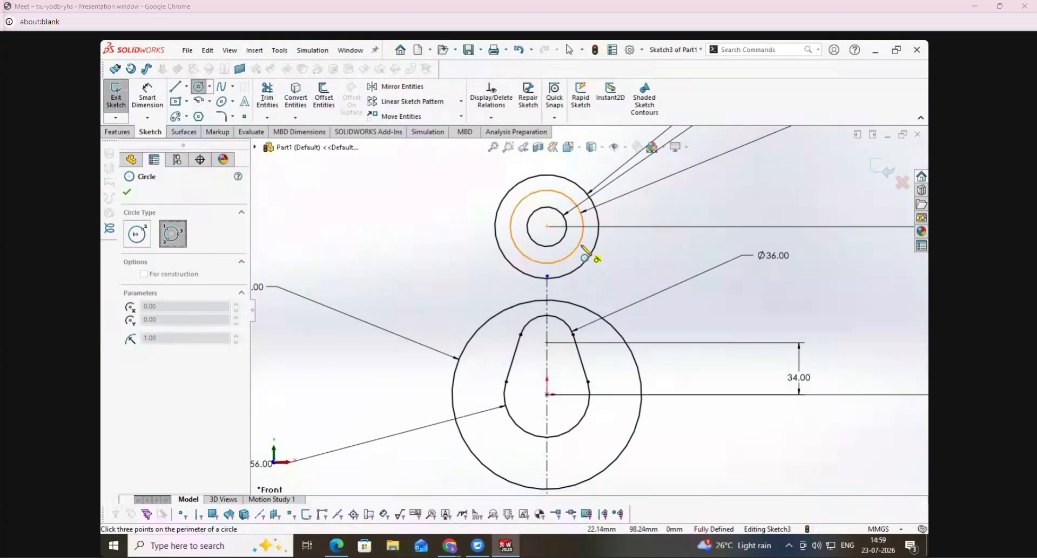
{"action": "left_click", "coordinate": [582, 247]}
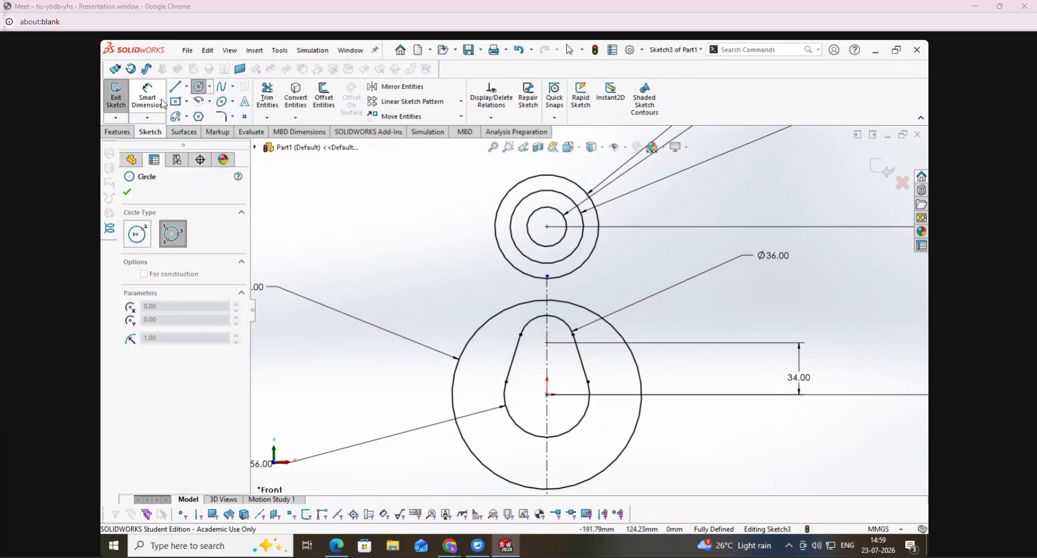
- Sketch a slanted line about 155 mm long to the left of the upper circles and the 124 mm circle
{"action": "left_click", "coordinate": [174, 90]}
{"action": "left_click", "coordinate": [492, 173]}
{"action": "left_click", "coordinate": [408, 395]}
{"action": "key", "text": "Escape"}
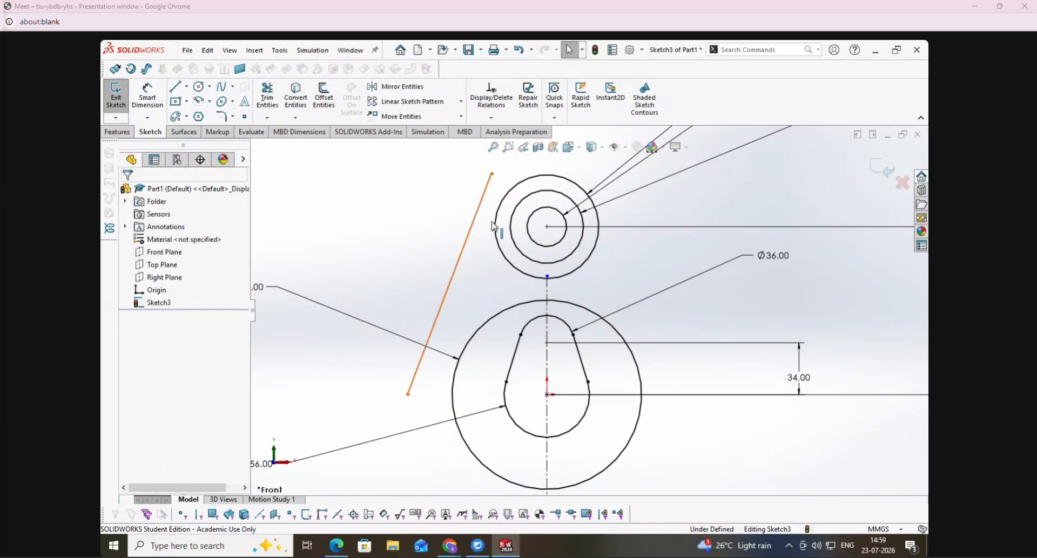
- Add tangent relations between the new slanted line and both the outermost upper circle and the 124 mm circle
{"action": "left_click", "coordinate": [495, 227], "text": "ctrl"}
{"action": "left_click", "coordinate": [157, 378]}
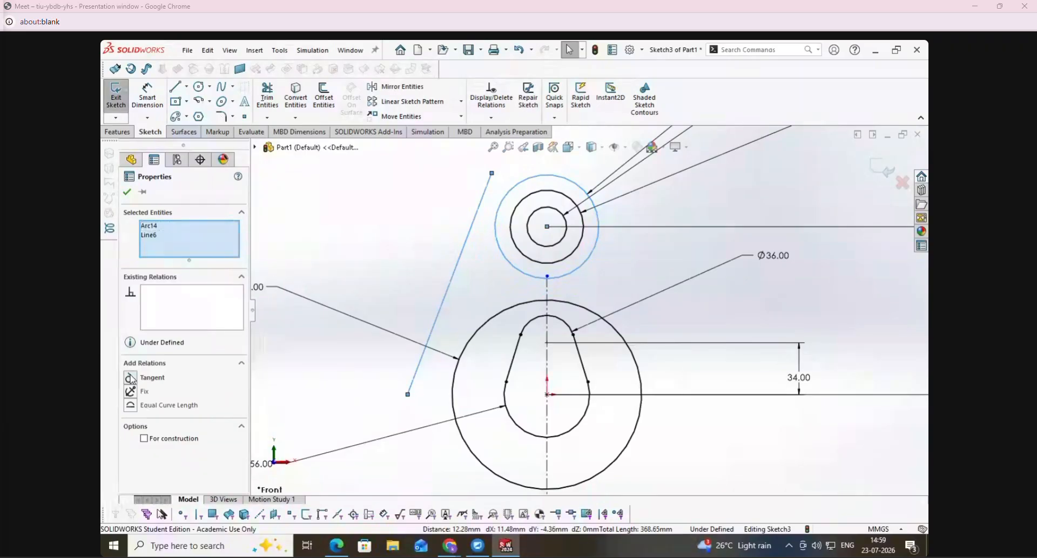
{"action": "left_click", "coordinate": [357, 291]}
{"action": "left_click", "coordinate": [442, 361]}
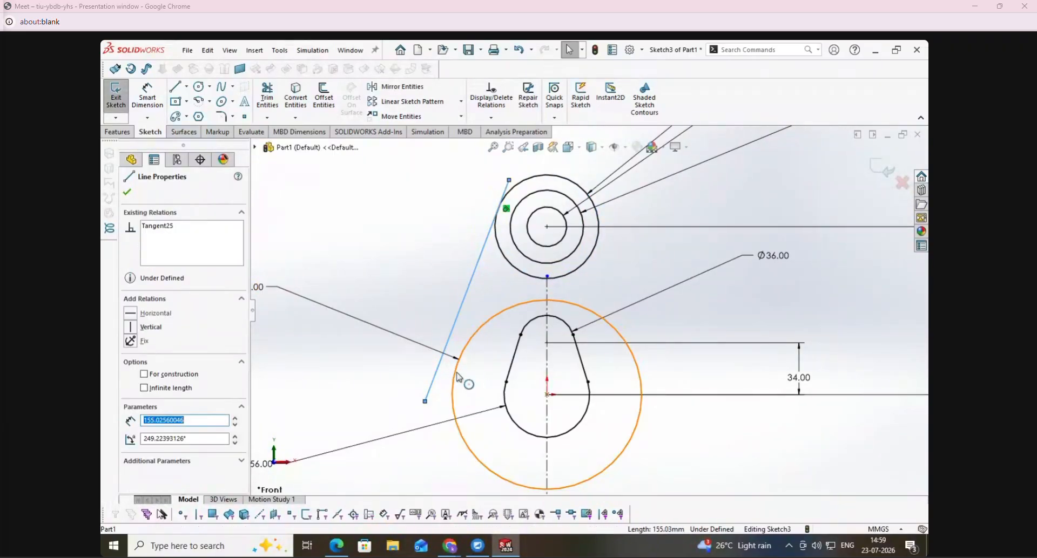
{"action": "left_click", "coordinate": [464, 447], "text": "ctrl"}
{"action": "left_click", "coordinate": [130, 377]}
{"action": "left_click", "coordinate": [325, 259]}
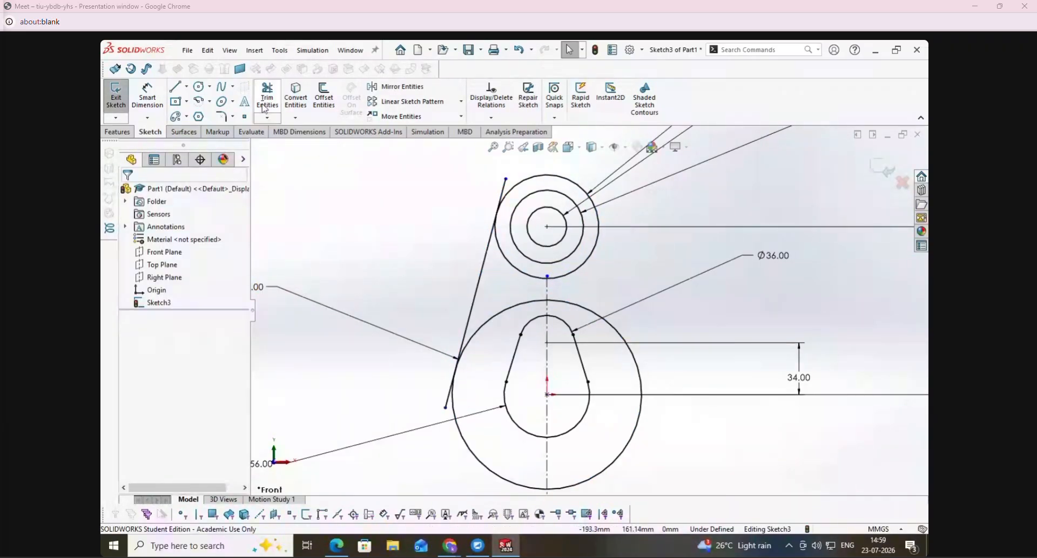
- Trim the slanted line's overhanging ends beyond the outermost upper circle and the 124 mm circle
{"action": "left_click", "coordinate": [267, 96]}
{"action": "left_click", "coordinate": [502, 190]}
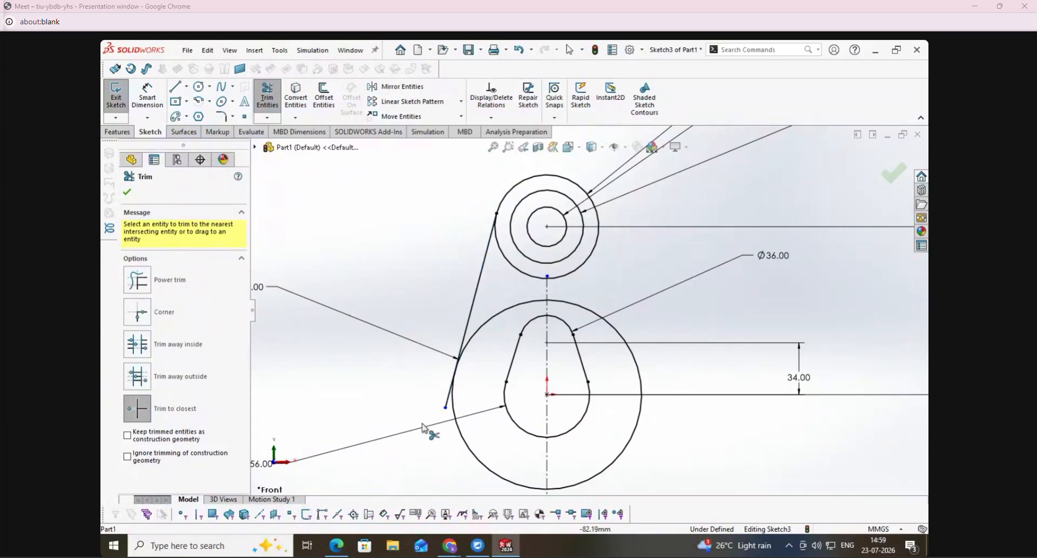
{"action": "left_click", "coordinate": [448, 403]}
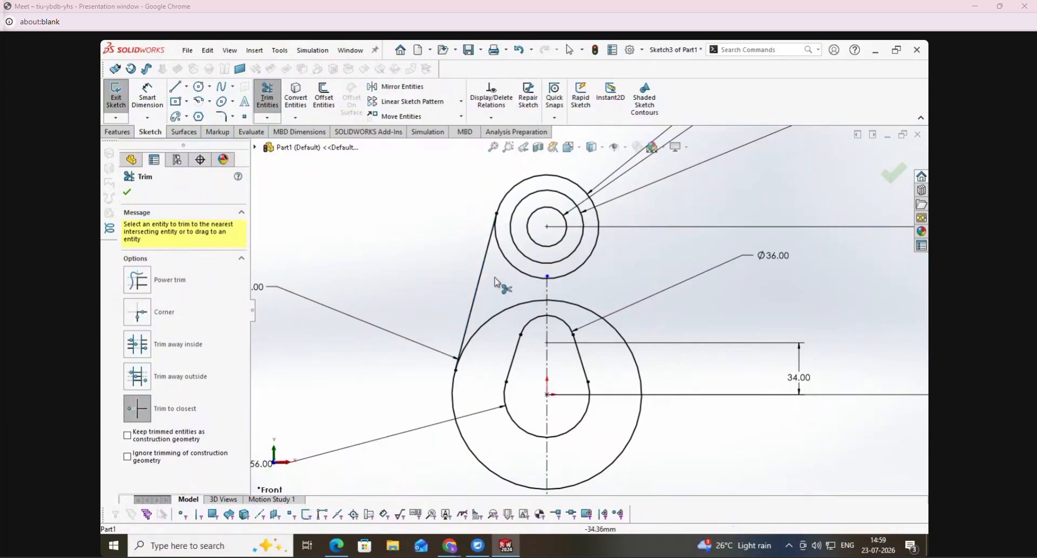
- Mirror the slanted tangent line about the vertical centerline
{"action": "left_click", "coordinate": [397, 86]}
{"action": "left_click", "coordinate": [480, 278]}
{"action": "left_click", "coordinate": [166, 337]}
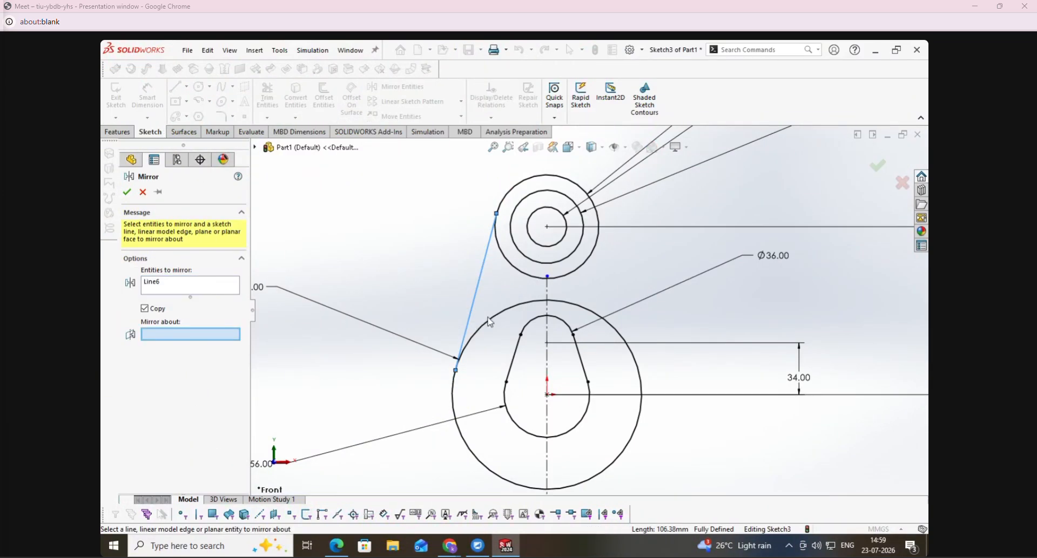
{"action": "left_click", "coordinate": [548, 316]}
{"action": "left_click", "coordinate": [127, 192]}
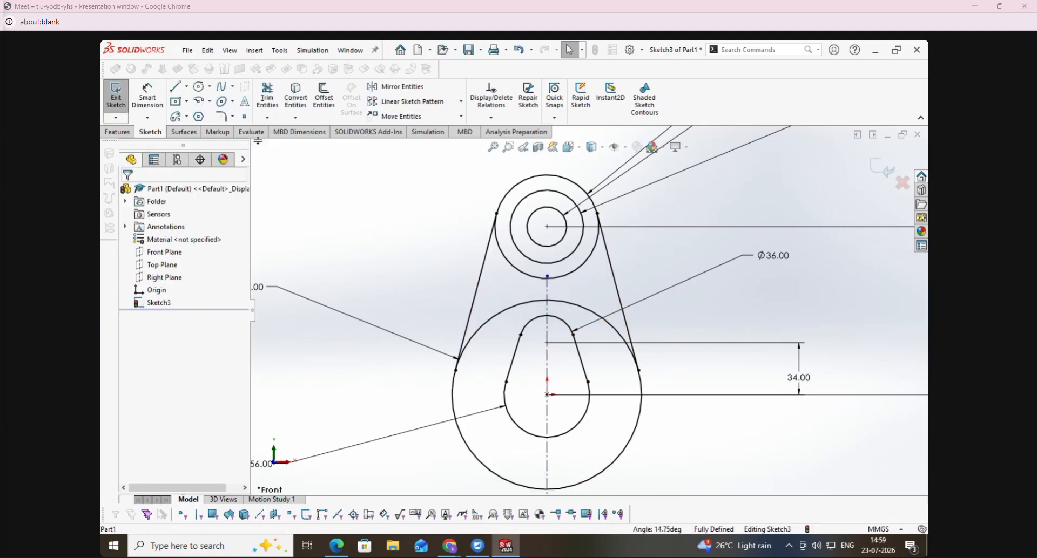
- Trim away the lower part of the 68 mm circle between the two tangent lines
{"action": "left_click", "coordinate": [267, 98]}
{"action": "left_click", "coordinate": [522, 279]}
{"action": "left_click", "coordinate": [573, 280]}
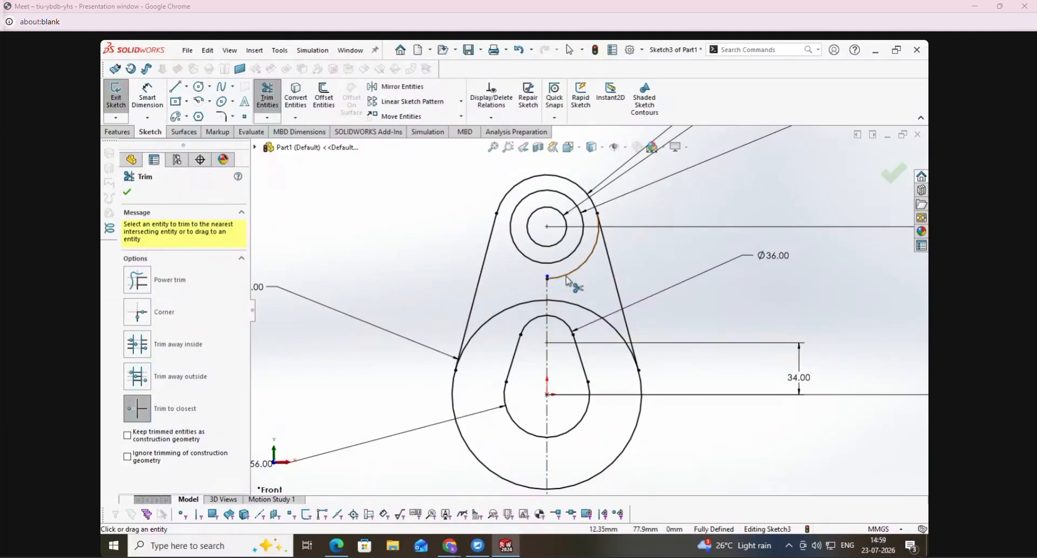
- Sketch a three-point arc of about 48 mm radius from beside the 48 mm circle down to the 124 mm circle, curving inward left of the centerline
{"action": "left_click", "coordinate": [201, 101]}
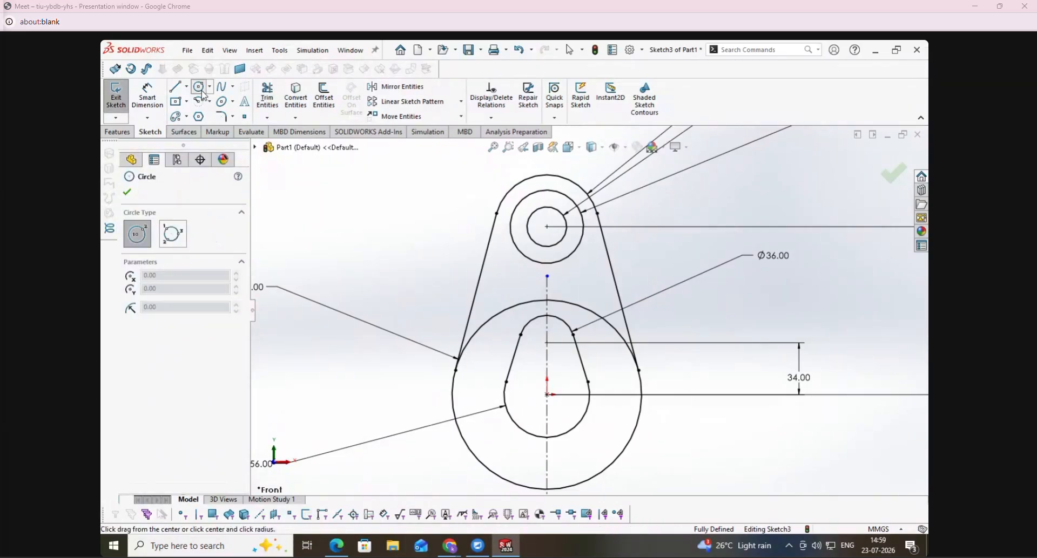
{"action": "left_click", "coordinate": [208, 238]}
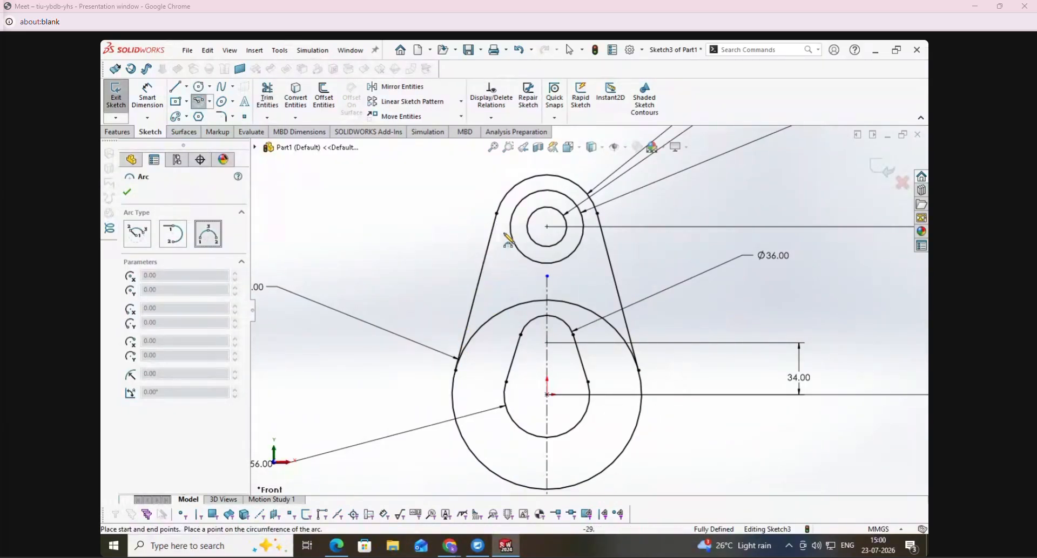
{"action": "left_click", "coordinate": [506, 222]}
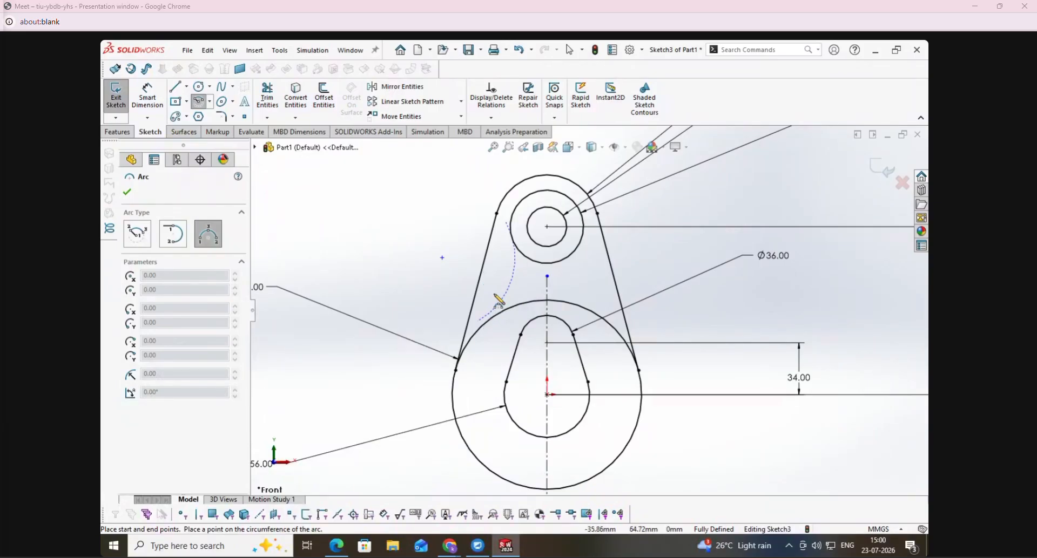
{"action": "left_click", "coordinate": [508, 270]}
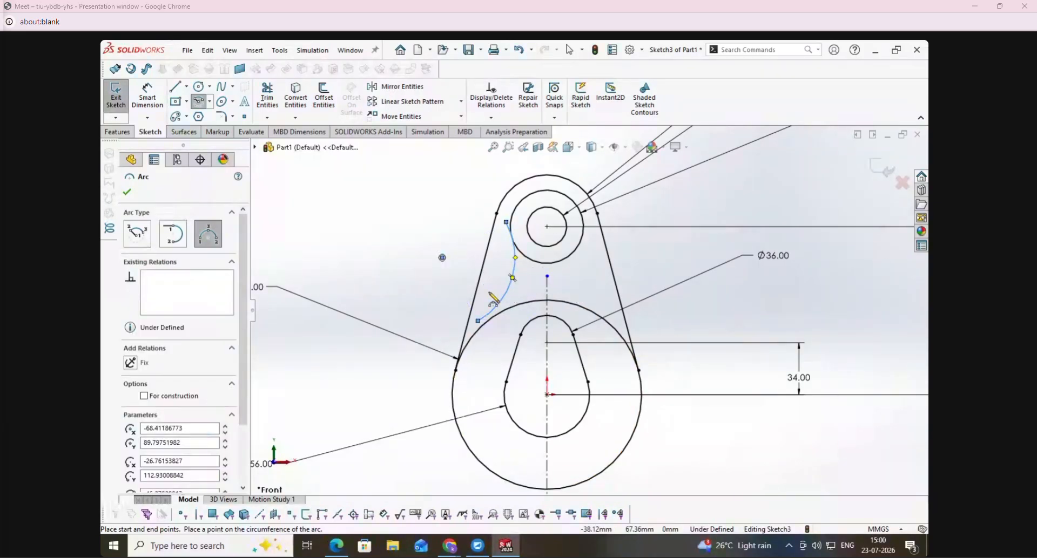
{"action": "key", "text": "Escape"}
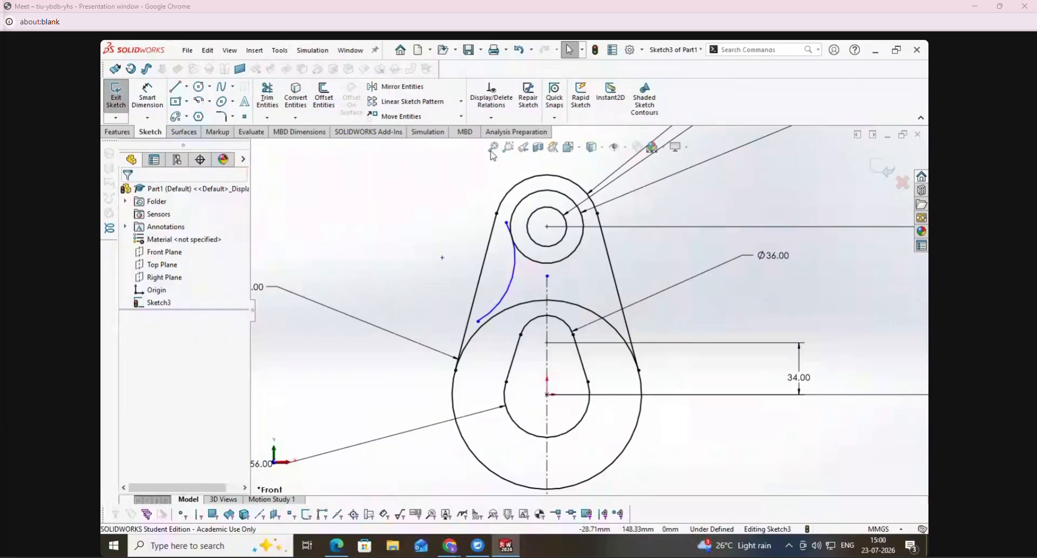
- Add tangent relations between the new arc and both the 124 mm circle and the 48 mm circle
{"action": "left_click", "coordinate": [519, 293]}
{"action": "left_click", "coordinate": [489, 322], "text": "ctrl"}
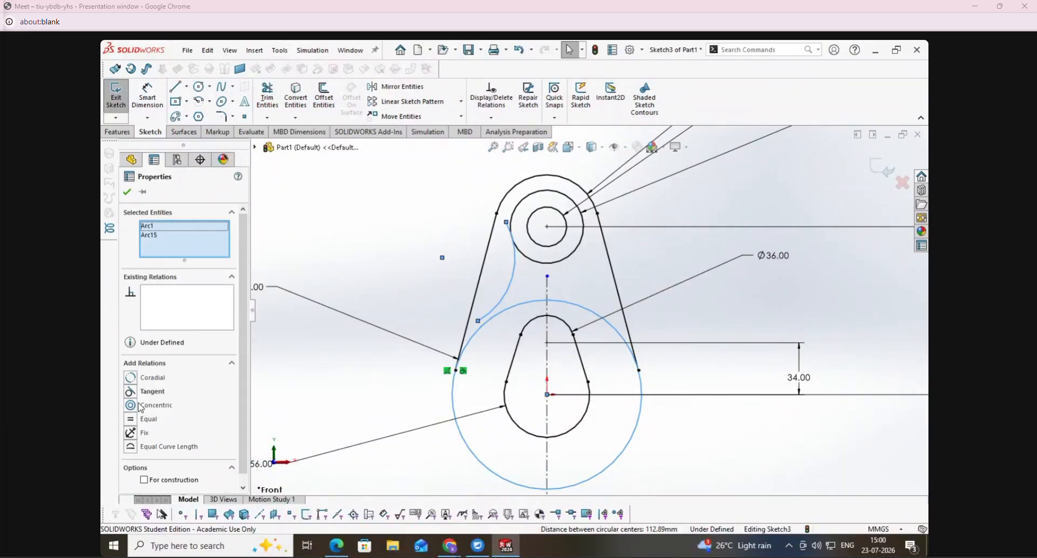
{"action": "left_click", "coordinate": [134, 392]}
{"action": "left_click", "coordinate": [407, 241]}
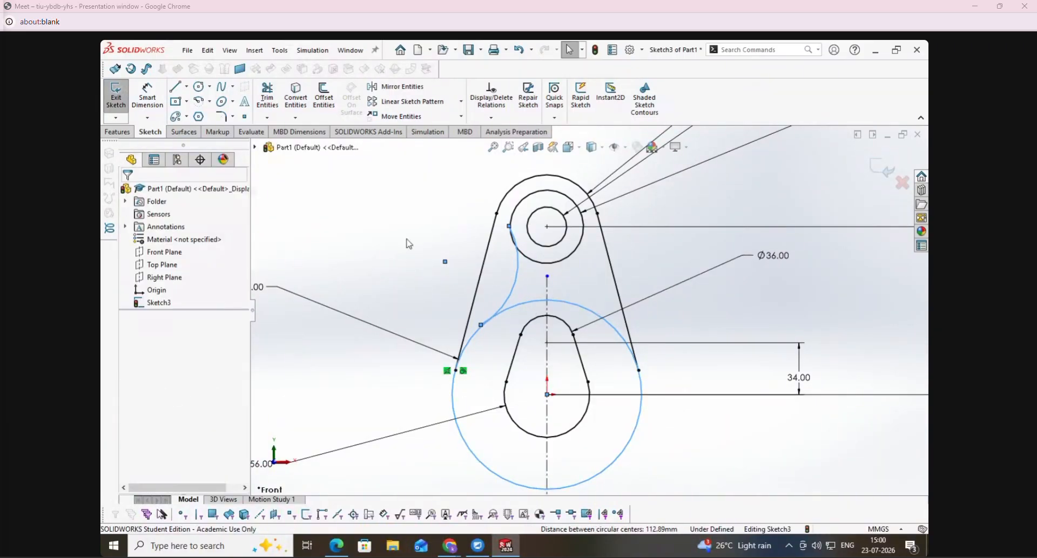
{"action": "left_click", "coordinate": [518, 271]}
{"action": "left_click", "coordinate": [528, 259], "text": "ctrl"}
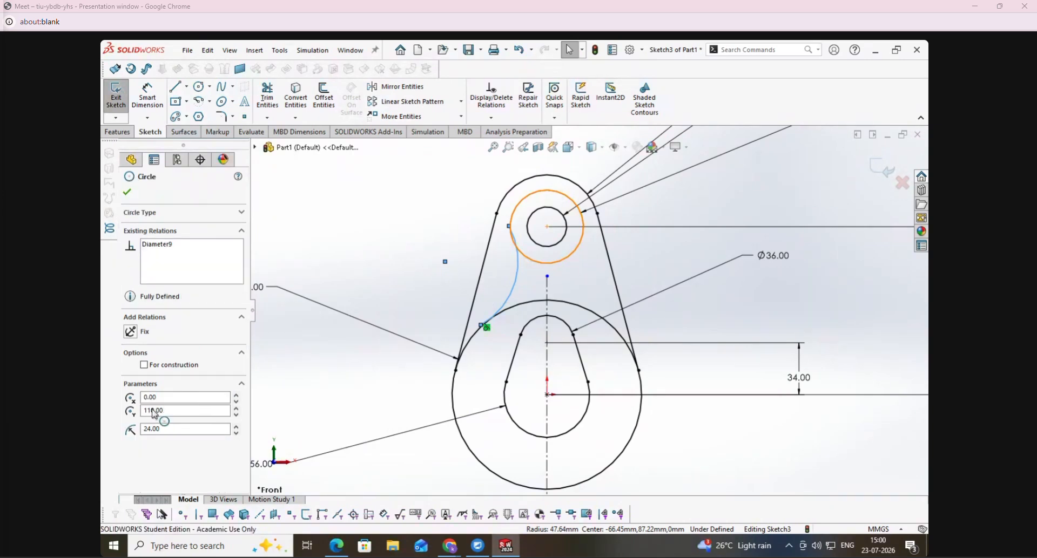
{"action": "left_click", "coordinate": [133, 396]}
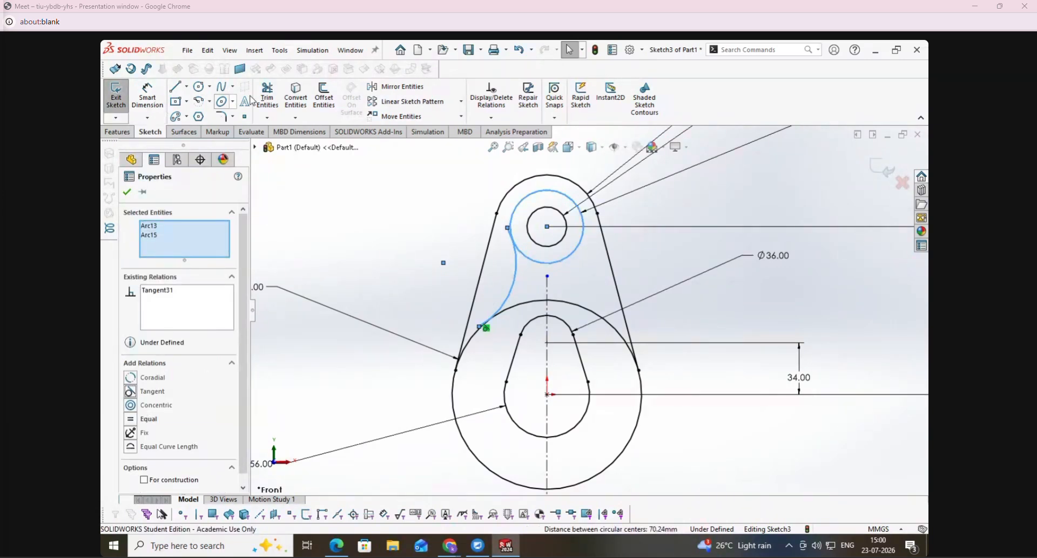
{"action": "left_click", "coordinate": [268, 97]}
{"action": "scroll", "coordinate": [510, 238], "scroll_direction": "down", "scroll_amount": 3}
{"action": "left_click", "coordinate": [547, 276]}
{"action": "key", "text": "Escape"}
{"action": "key", "text": "ctrl+z"}
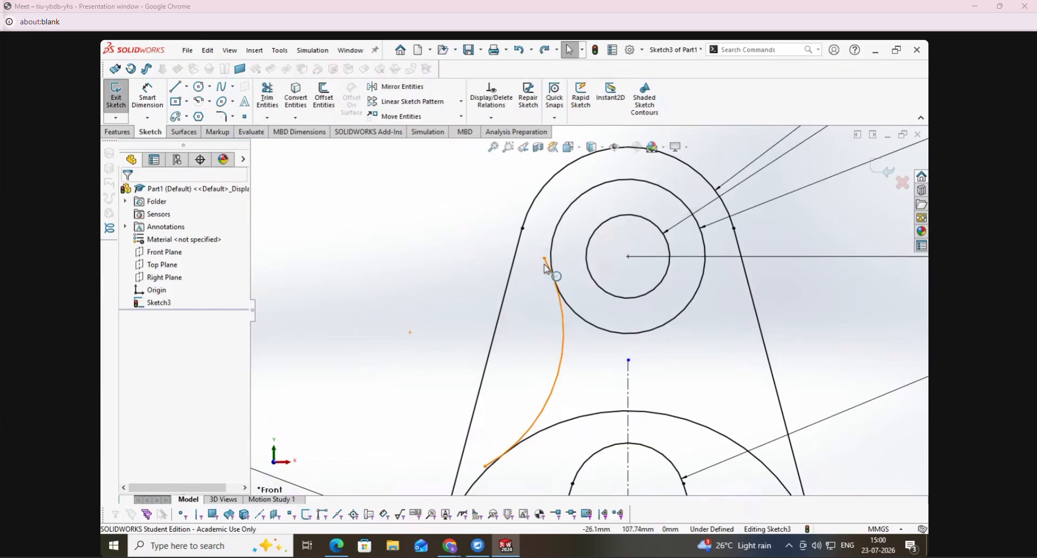
- Trim the neck arc's overhanging ends at both circles and dimension its radius as 45 mm
{"action": "left_click", "coordinate": [267, 97]}
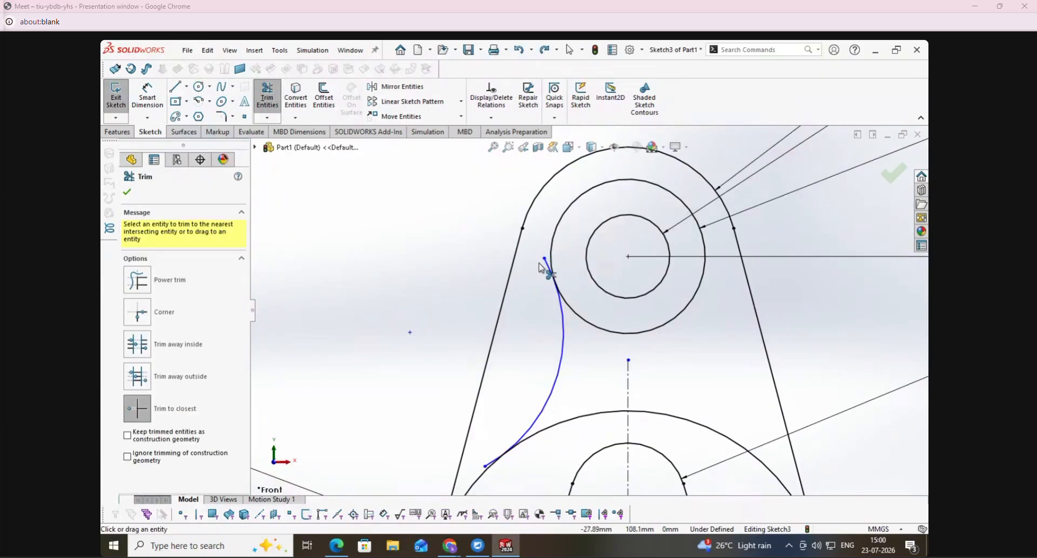
{"action": "left_click", "coordinate": [488, 466]}
{"action": "left_click", "coordinate": [147, 97]}
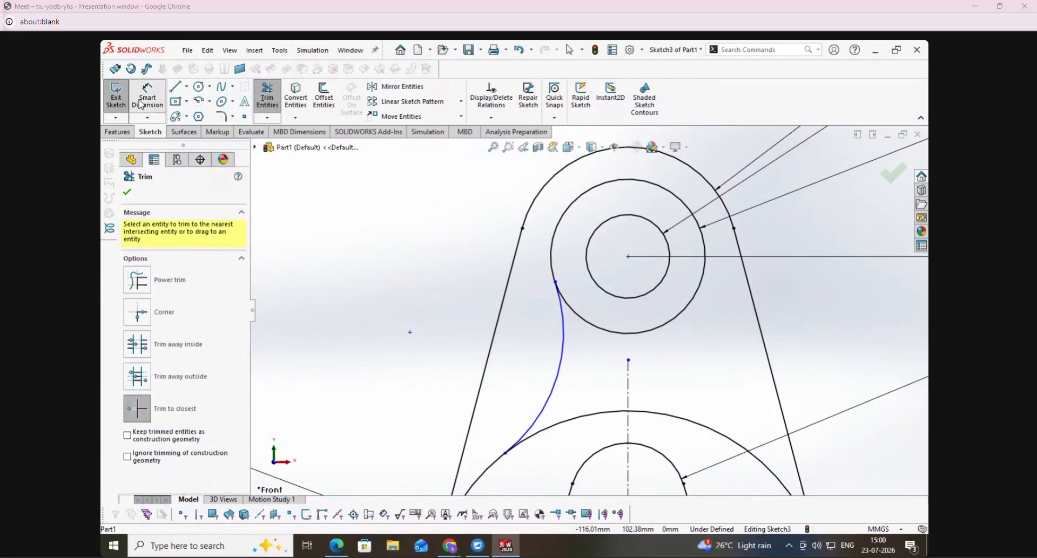
{"action": "left_click", "coordinate": [565, 371]}
{"action": "left_click", "coordinate": [410, 289]}
{"action": "type", "text": "45"}
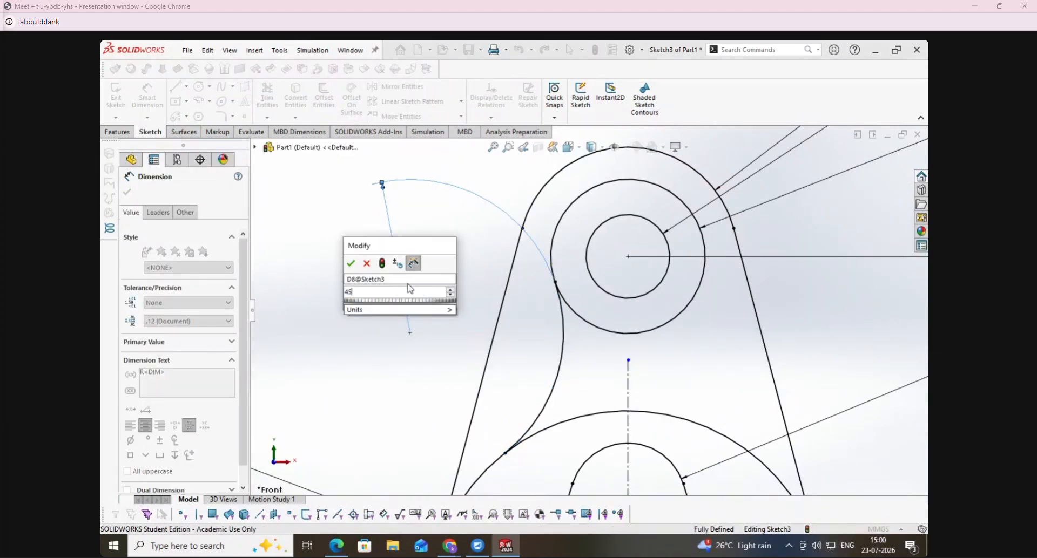
{"action": "key", "text": "Return"}
{"action": "key", "text": "Escape"}
- Mirror the 45 mm neck arc about the vertical centerline and trim the 48 mm circle's lower segment between the two arcs
{"action": "left_click", "coordinate": [386, 86]}
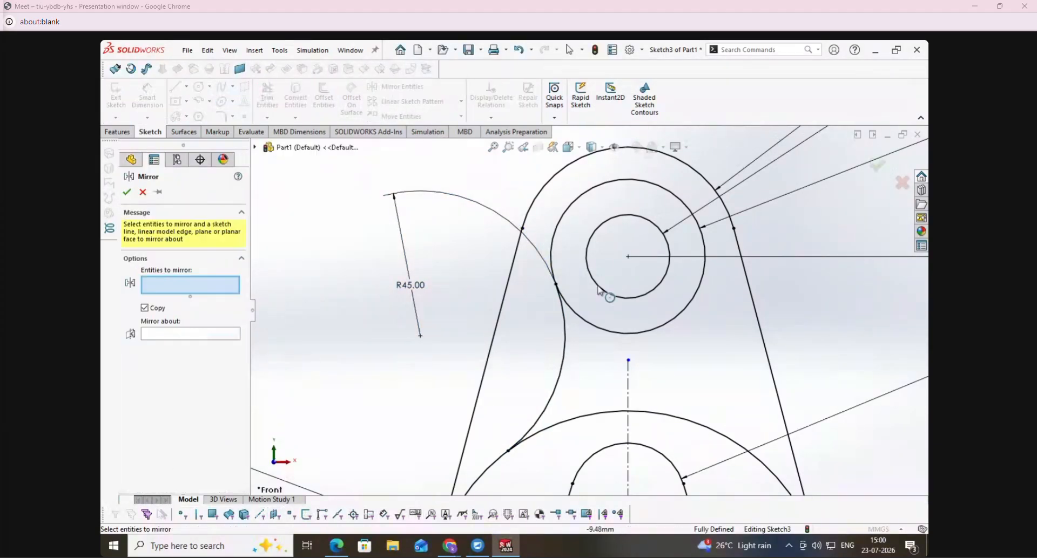
{"action": "left_click", "coordinate": [566, 342]}
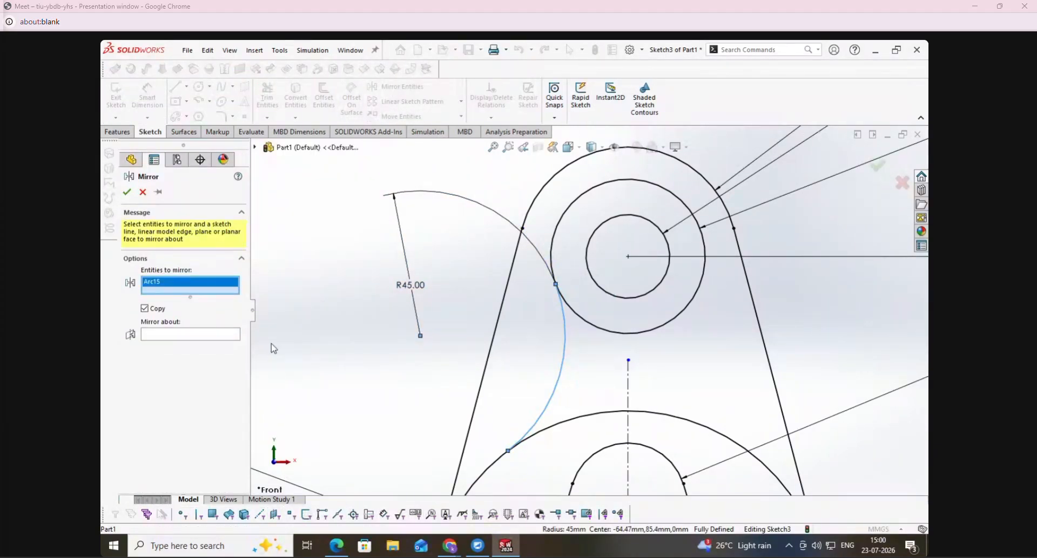
{"action": "left_click", "coordinate": [629, 397]}
{"action": "left_click", "coordinate": [127, 192]}
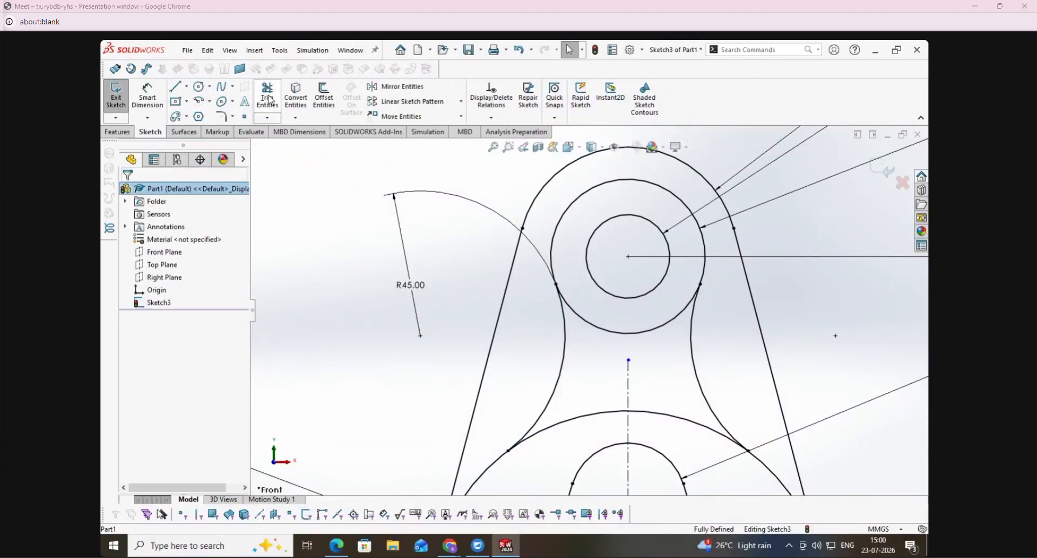
{"action": "left_click", "coordinate": [267, 98]}
{"action": "left_click", "coordinate": [609, 334]}
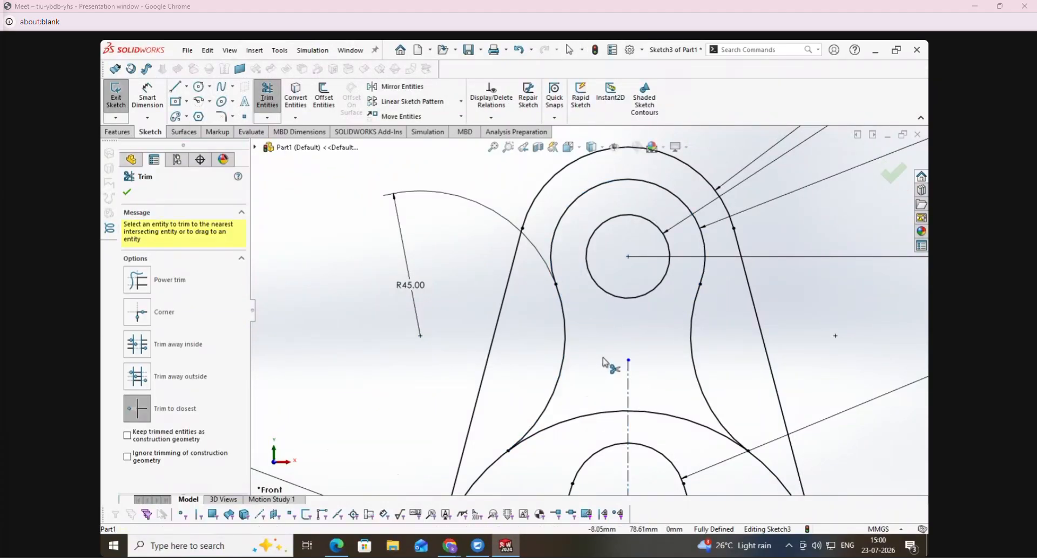
{"action": "key", "text": "f"}
- Mark the 50, 22R and 76 dimensions in pen on the PDF's Support drawing, and return to SolidWorks
{"action": "left_click", "coordinate": [339, 555]}
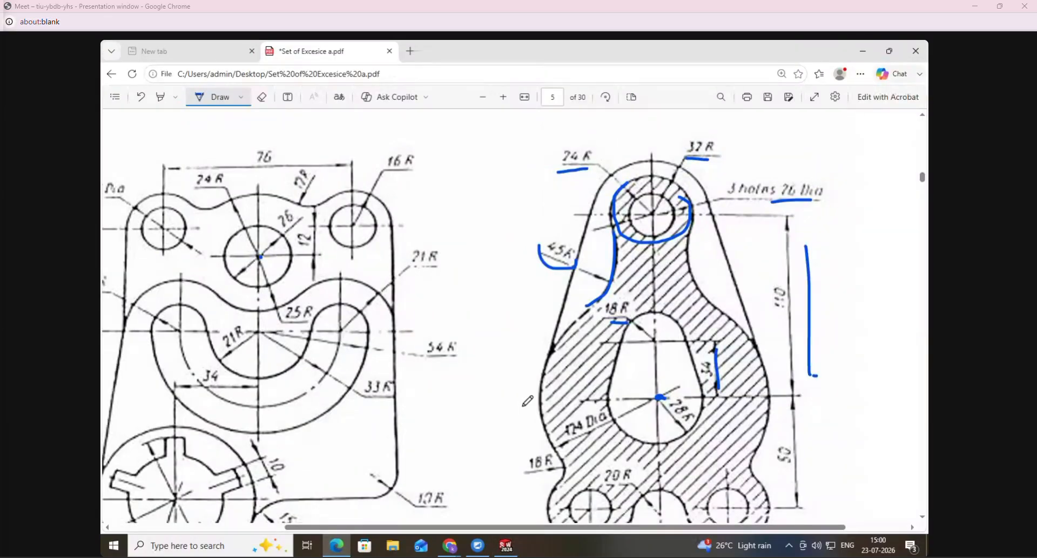
{"action": "scroll", "coordinate": [522, 404], "scroll_direction": "down", "scroll_amount": 2}
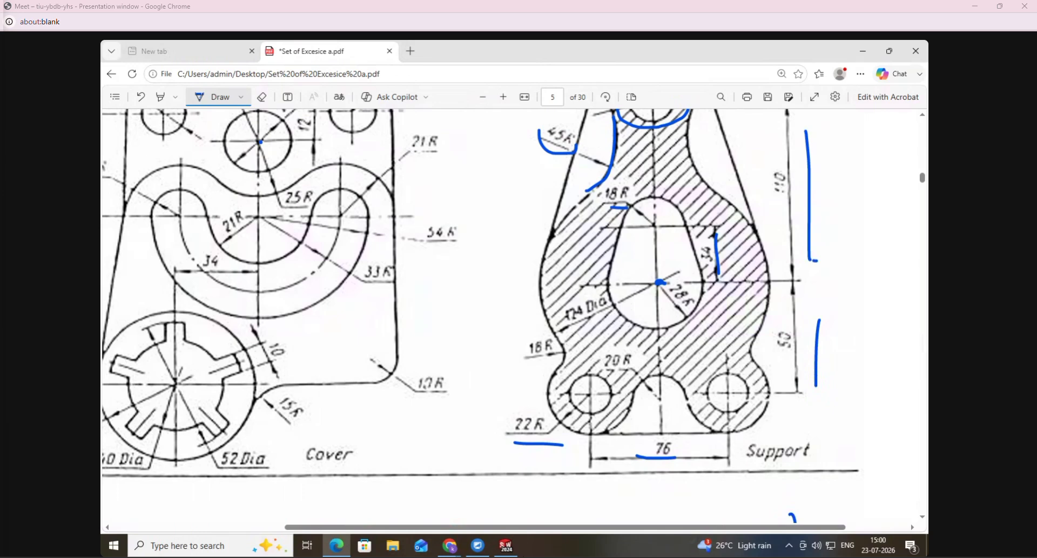
{"action": "left_click", "coordinate": [506, 546]}
- Sketch two concentric circles below and right of the 124 mm circle, the smaller with a radius of about 13 mm
{"action": "left_click", "coordinate": [199, 87]}
{"action": "scroll", "coordinate": [681, 359], "scroll_direction": "up", "scroll_amount": 2}
{"action": "left_click_drag", "start_coordinate": [659, 446], "coordinate": [673, 457]}
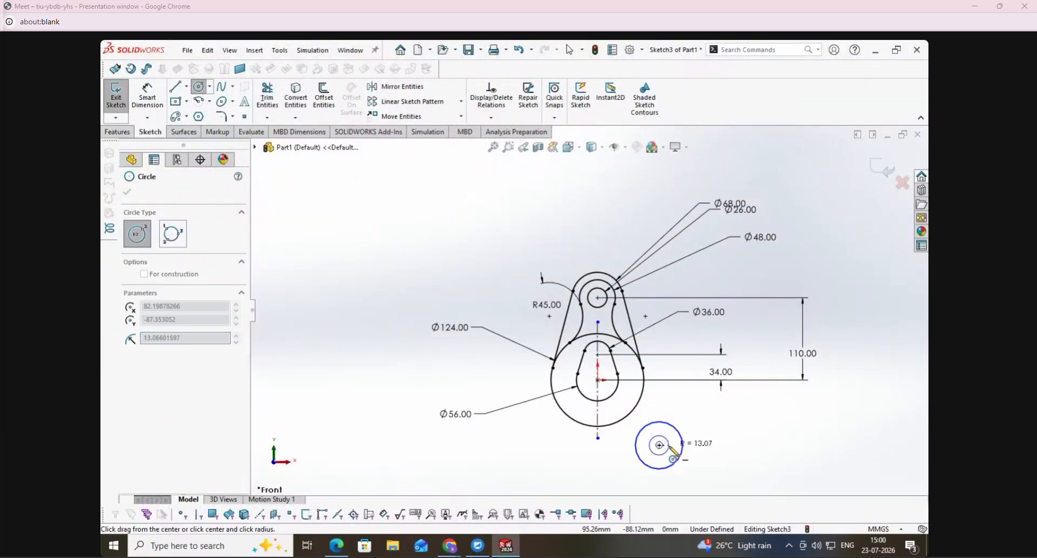
- Check the PDF and dimension the horizontal distance from the vertical centerline to the new circles' center as 38 mm
{"action": "left_click", "coordinate": [345, 551]}
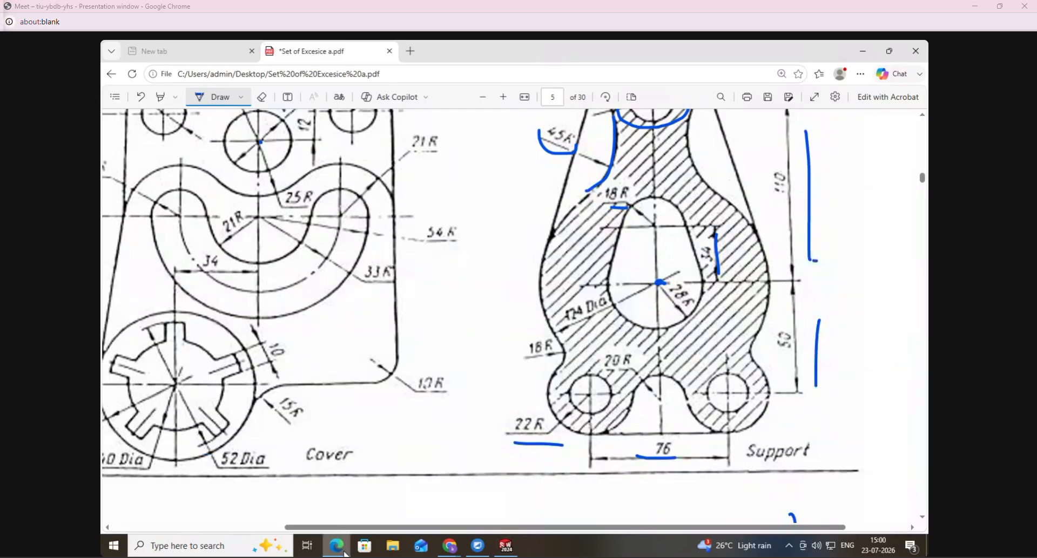
{"action": "left_click", "coordinate": [345, 553]}
{"action": "left_click", "coordinate": [150, 98]}
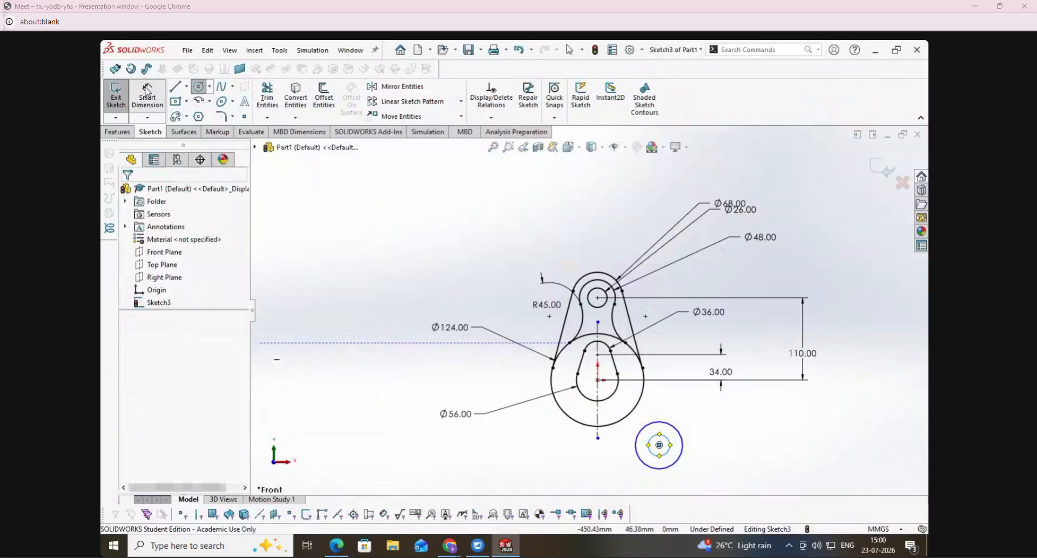
{"action": "left_click", "coordinate": [599, 436]}
{"action": "left_click", "coordinate": [659, 446]}
{"action": "left_click", "coordinate": [630, 480]}
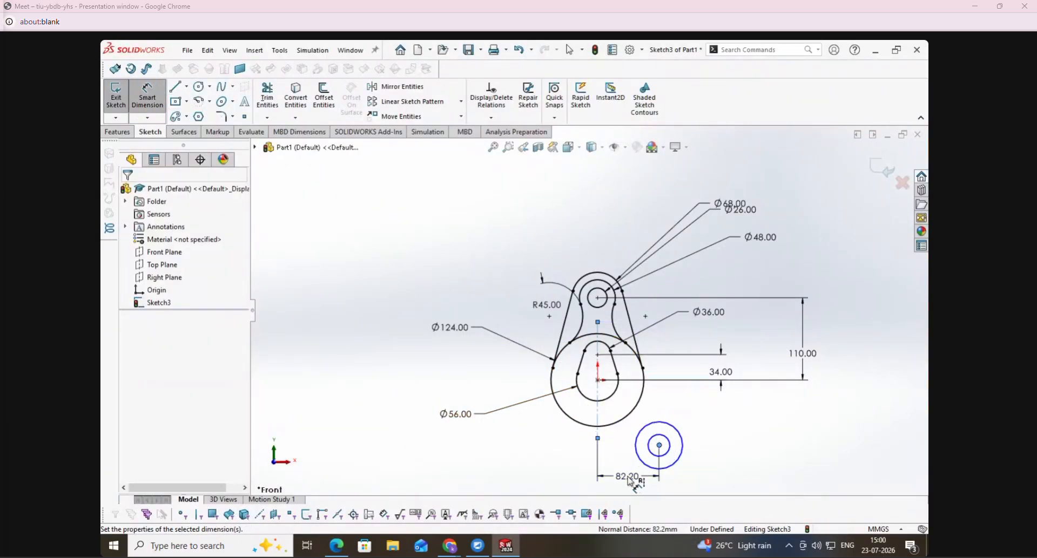
{"action": "type", "text": "38"}
{"action": "key", "text": "Return"}
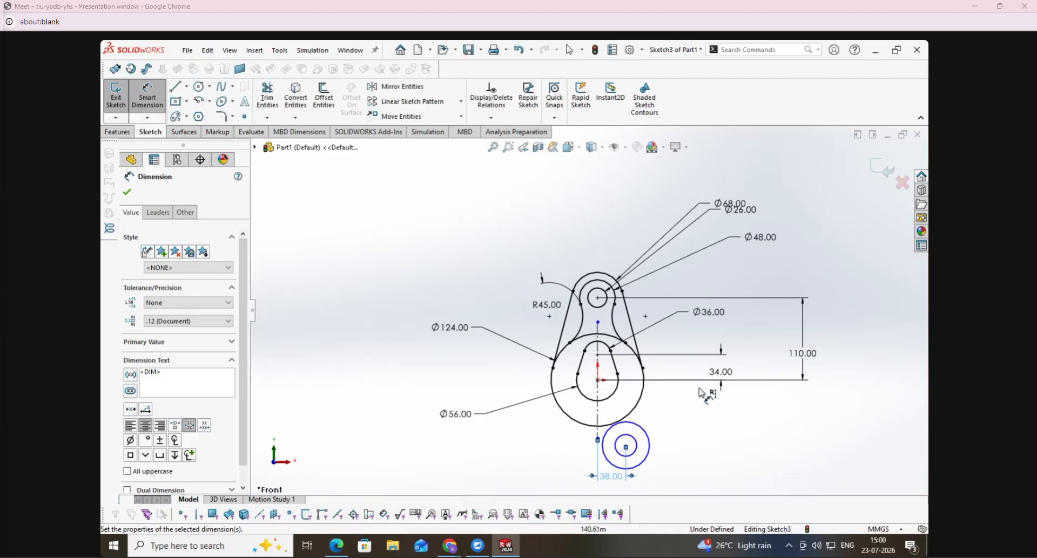
- Dimension the vertical distance from the origin to the lower concentric circles' center as 50 mm
{"action": "left_click", "coordinate": [691, 411]}
{"action": "left_click", "coordinate": [626, 447]}
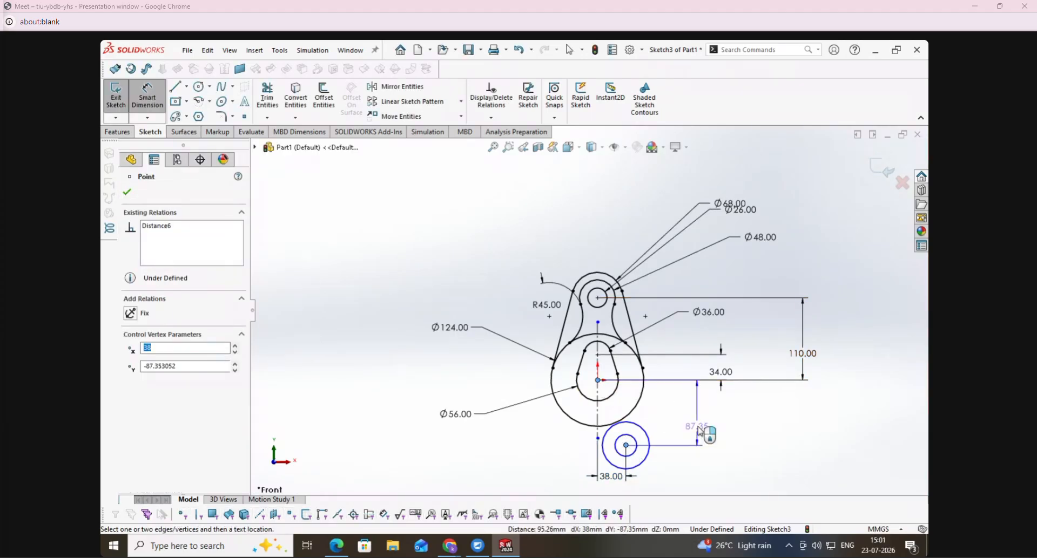
{"action": "left_click", "coordinate": [697, 427]}
{"action": "type", "text": "58"}
{"action": "key", "text": "Return"}
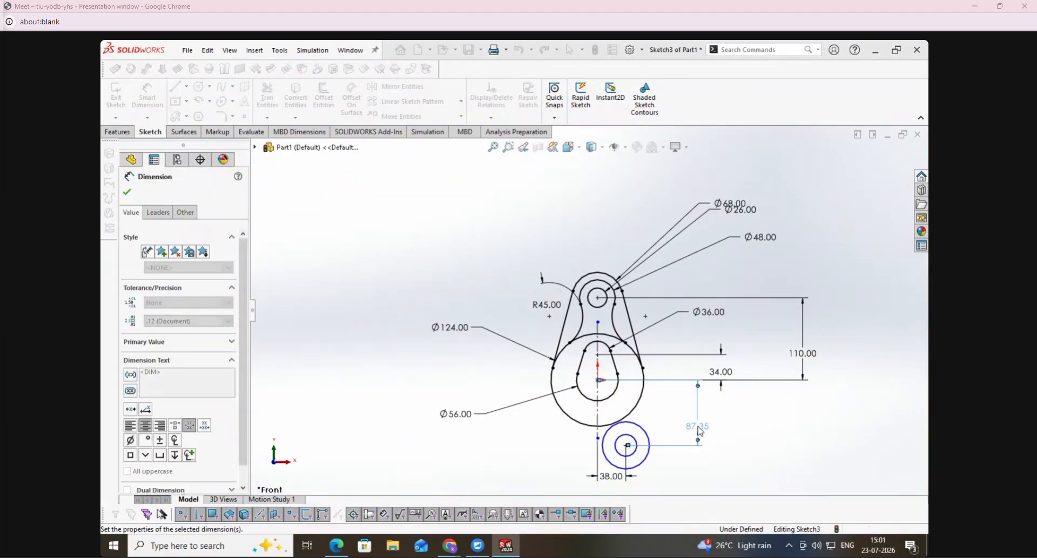
- Circle the 18R fillet note in pen on the PDF's Support drawing, and return to SolidWorks
{"action": "left_click", "coordinate": [336, 548]}
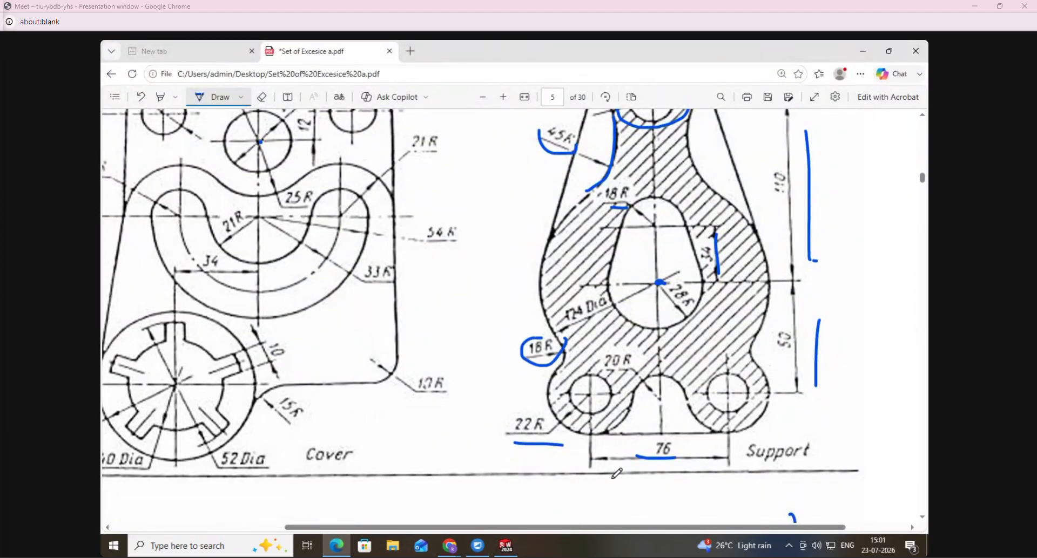
{"action": "left_click", "coordinate": [506, 547]}
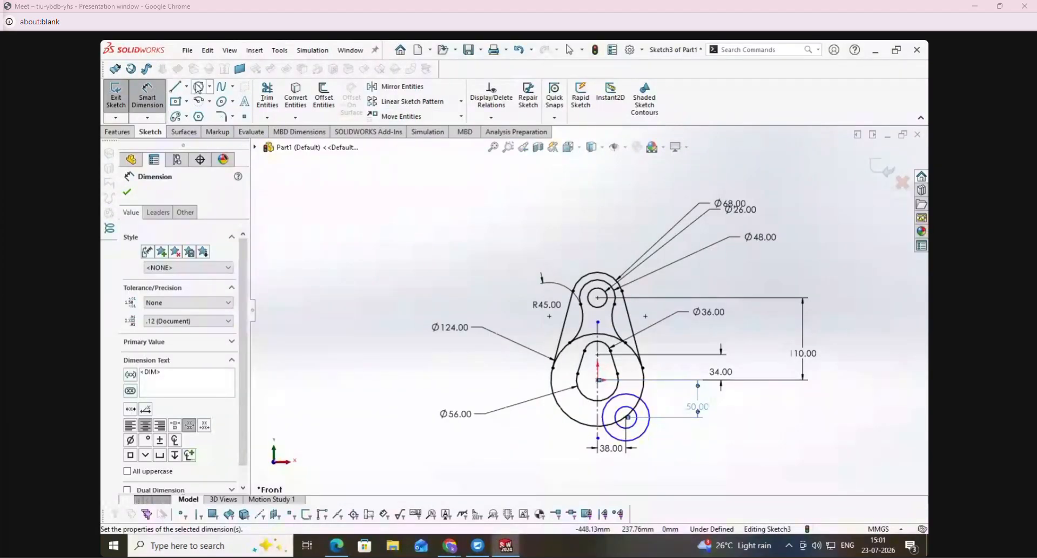
- Sketch a perimeter circle about 13 mm in radius touching the 124 mm circle and the lower boss's outer circle from outside
{"action": "left_click", "coordinate": [199, 87]}
{"action": "left_click", "coordinate": [172, 234]}
{"action": "scroll", "coordinate": [655, 398], "scroll_direction": "down", "scroll_amount": 5}
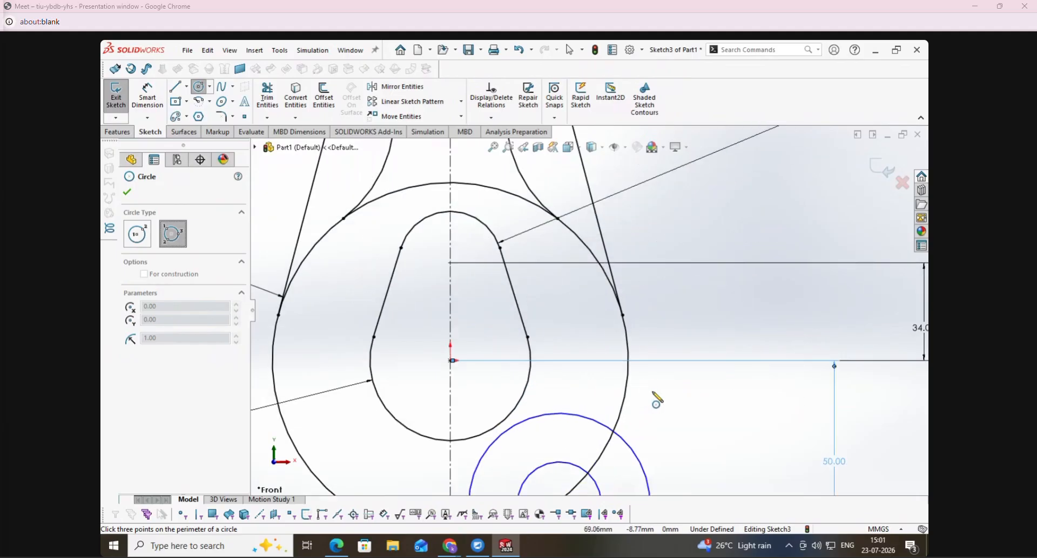
{"action": "left_click", "coordinate": [636, 449]}
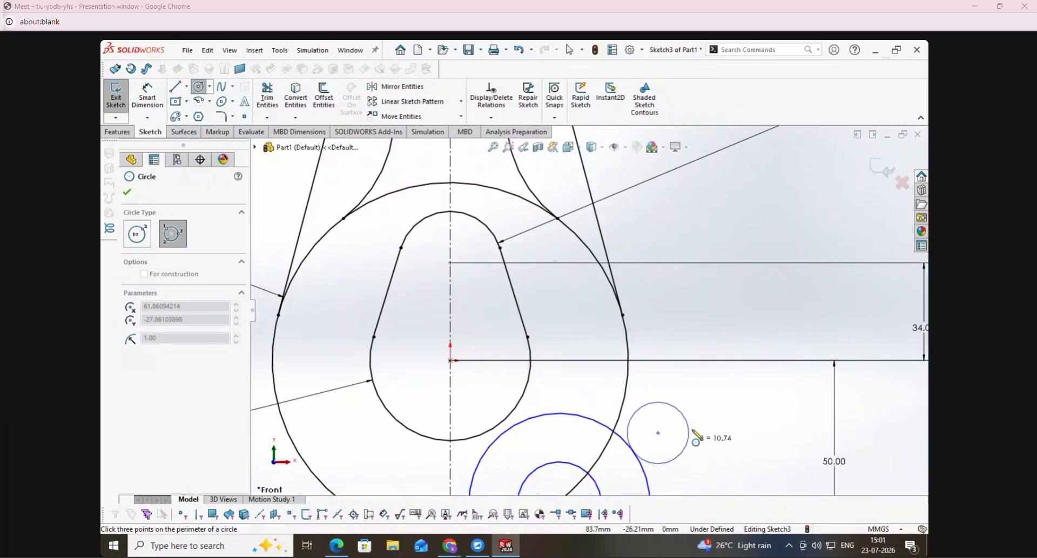
{"action": "left_click", "coordinate": [630, 388]}
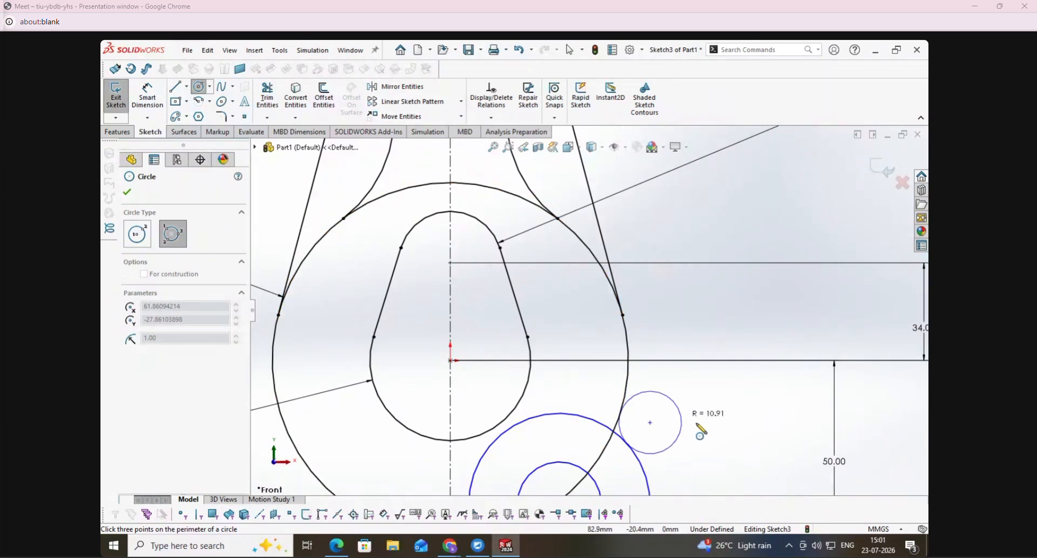
{"action": "left_click", "coordinate": [700, 423]}
- Trim the outer part of the new tangent circle, leaving only the short blend arc between the 124 mm circle and the boss
{"action": "left_click", "coordinate": [268, 101]}
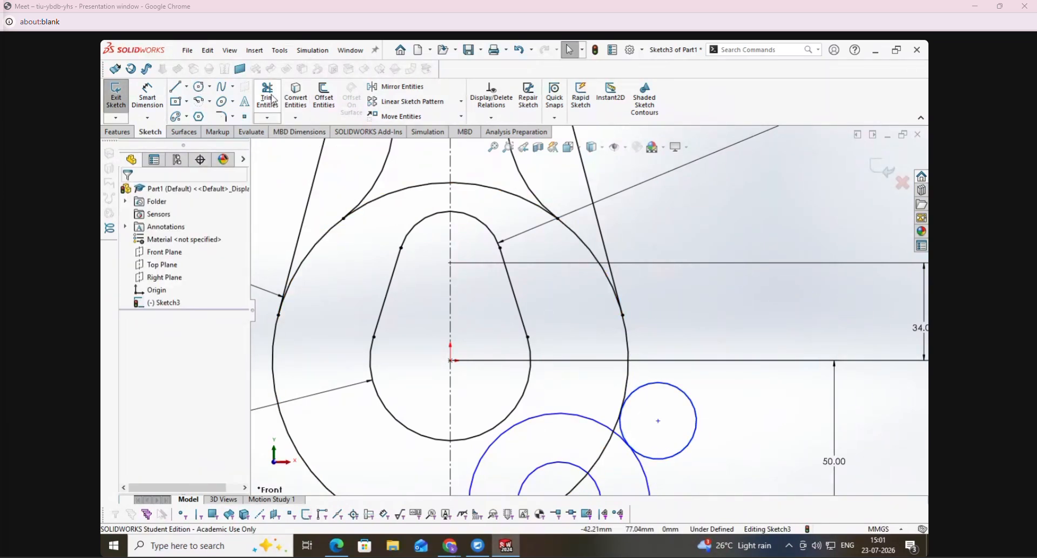
{"action": "left_click", "coordinate": [696, 412]}
{"action": "scroll", "coordinate": [724, 400], "scroll_direction": "up", "scroll_amount": 4}
{"action": "key", "text": "Escape"}
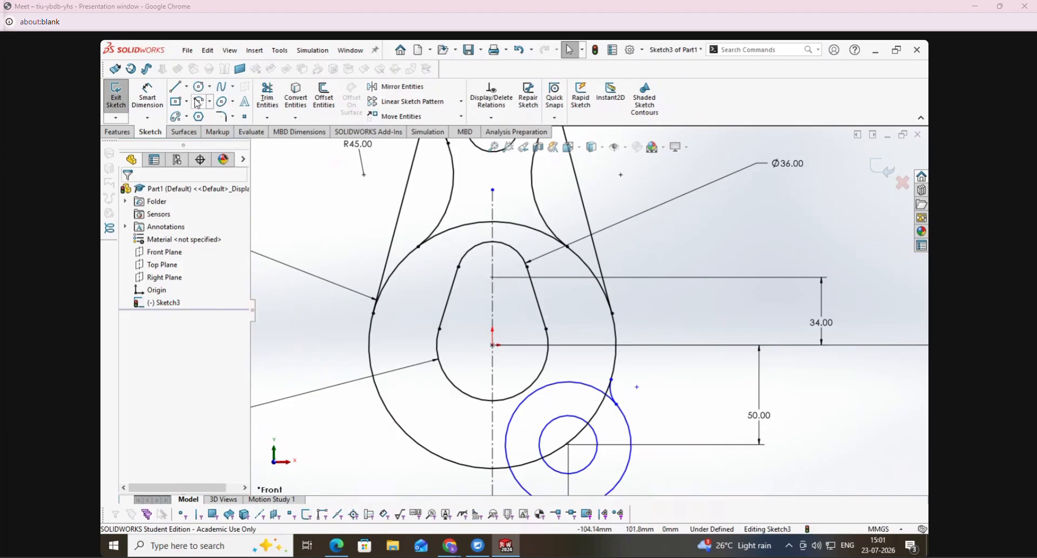
- Dimension the blend arc between the 124 mm circle and the lower boss with a radius of 18 mm
{"action": "left_click", "coordinate": [148, 97]}
{"action": "left_click", "coordinate": [612, 392]}
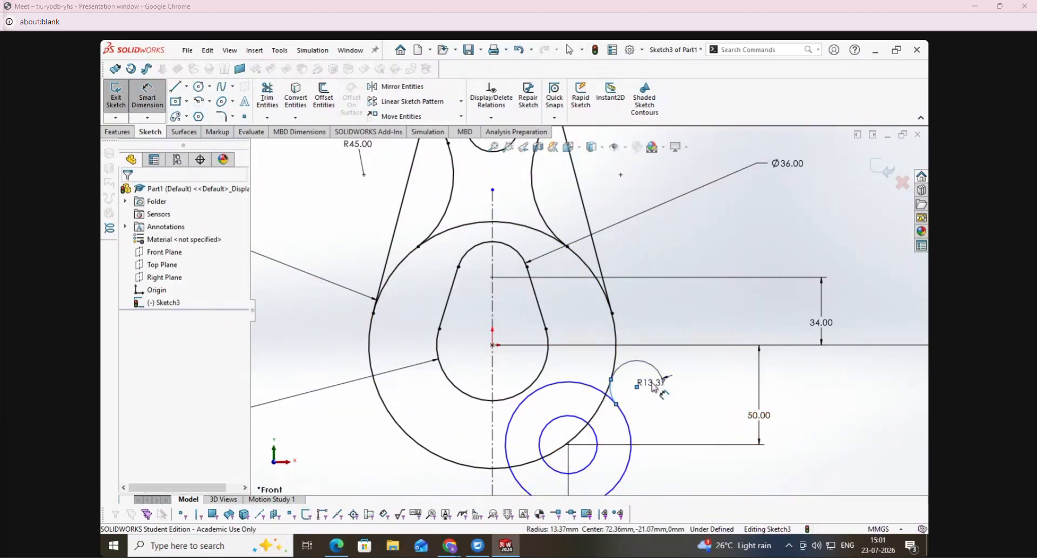
{"action": "left_click", "coordinate": [654, 387]}
{"action": "type", "text": "18"}
{"action": "key", "text": "Return"}
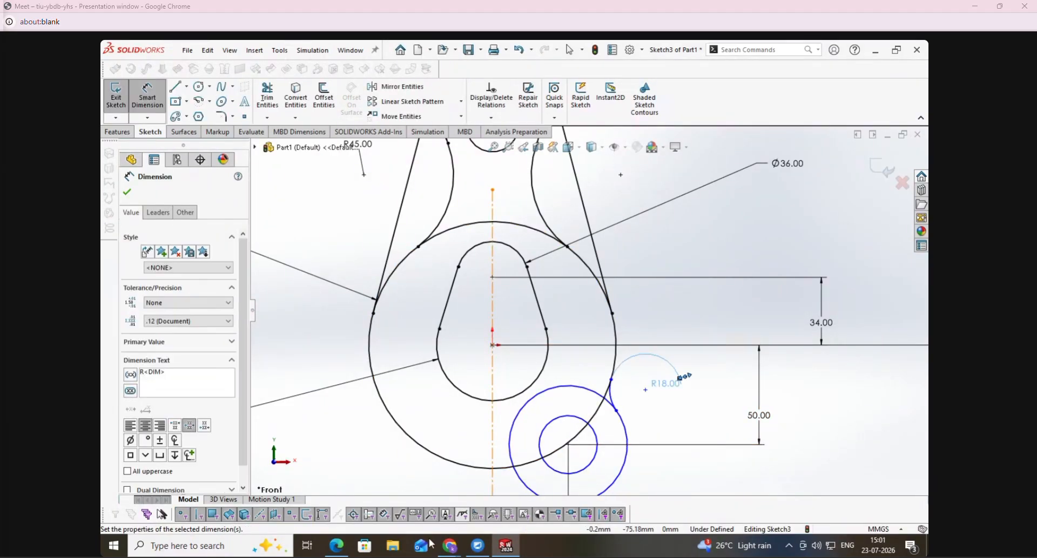
- Check the hole size on the PDF's Support drawing and dimension the lower boss's inner circle at 26 mm diameter
{"action": "left_click", "coordinate": [342, 553]}
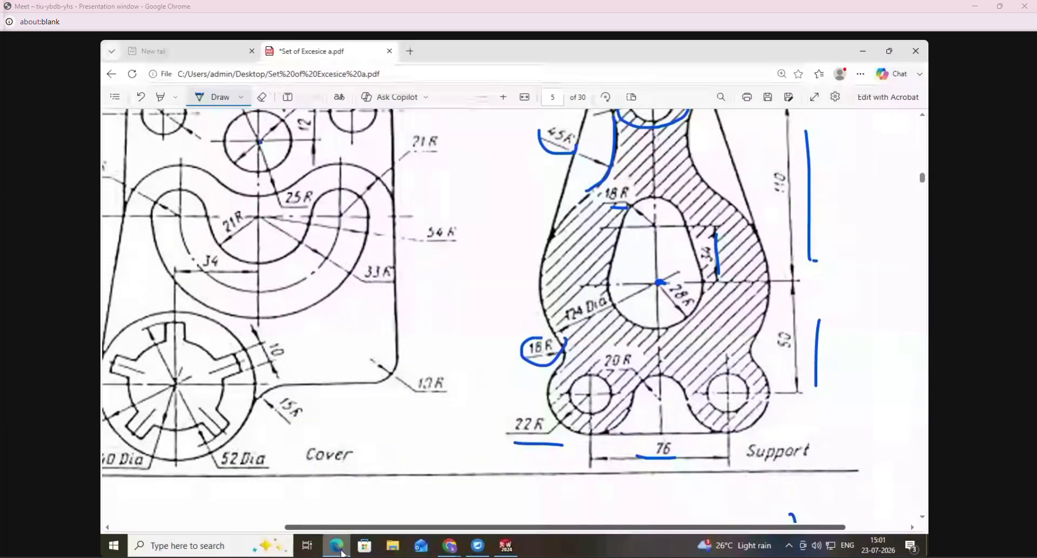
{"action": "scroll", "coordinate": [384, 515], "scroll_direction": "up", "scroll_amount": 1}
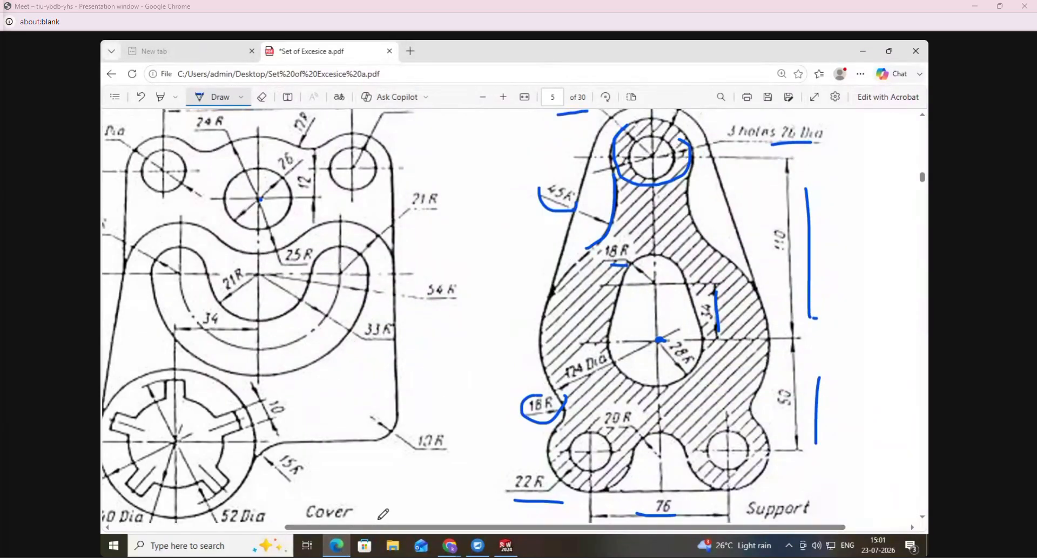
{"action": "left_click", "coordinate": [505, 547]}
{"action": "left_click", "coordinate": [598, 451]}
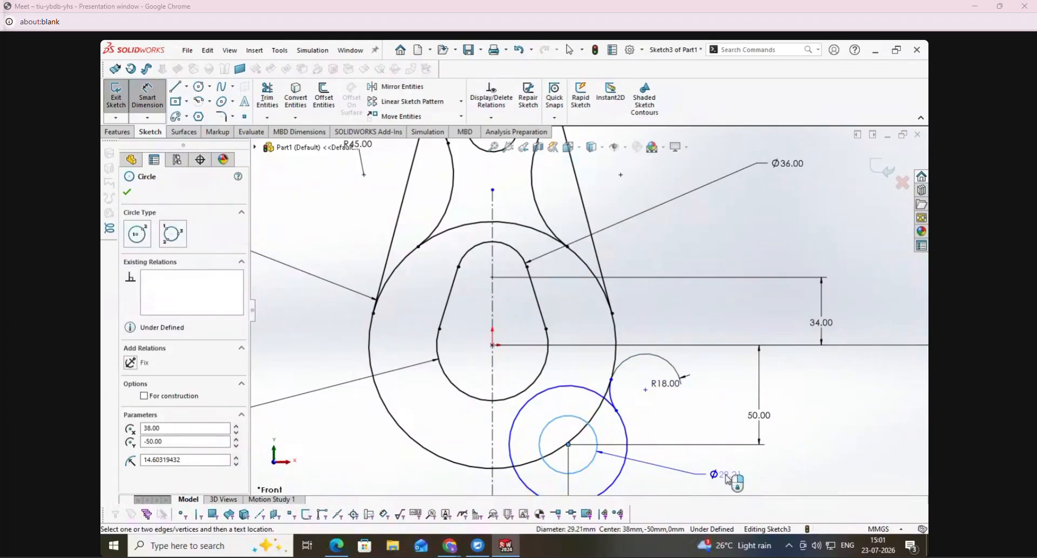
{"action": "left_click", "coordinate": [724, 479]}
{"action": "type", "text": "26"}
{"action": "key", "text": "Return"}
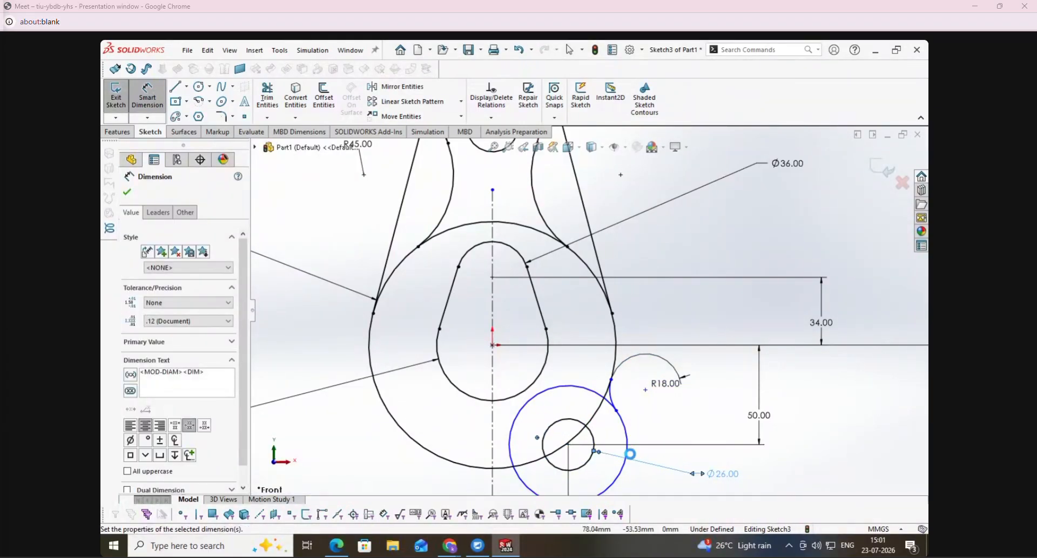
- Dimension the lower boss's outer circle with a diameter of 42 mm
{"action": "left_click", "coordinate": [627, 448]}
{"action": "left_click", "coordinate": [834, 372]}
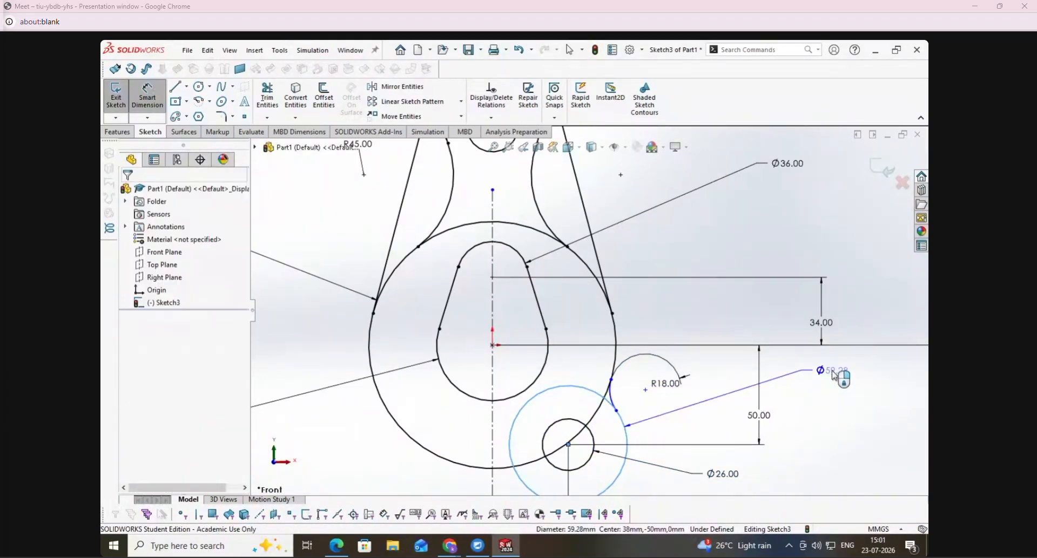
{"action": "type", "text": "42"}
{"action": "key", "text": "Return"}
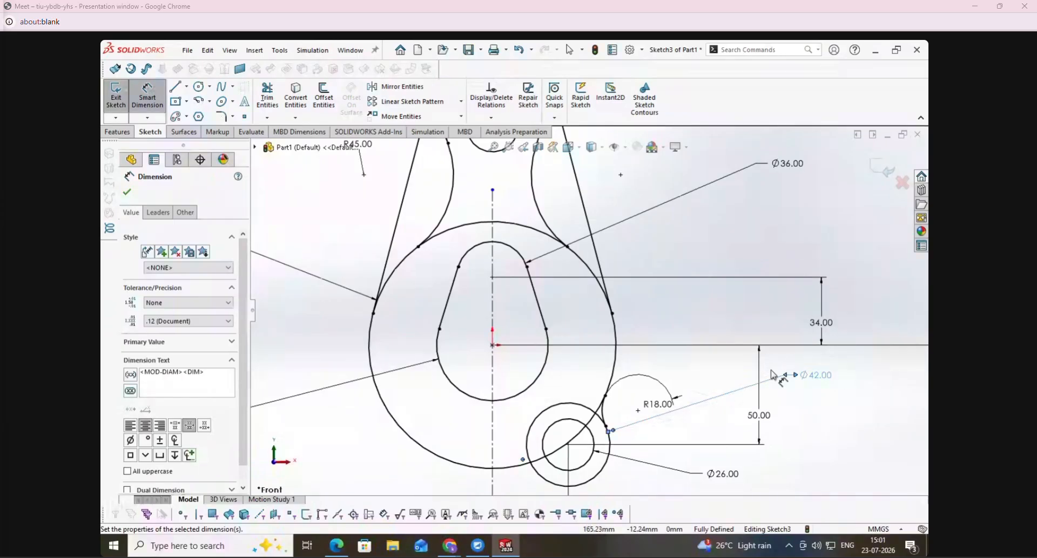
{"action": "key", "text": "Escape"}
- Mirror the R18 blend arc and both lower boss circles about the vertical centerline
{"action": "left_click", "coordinate": [410, 87]}
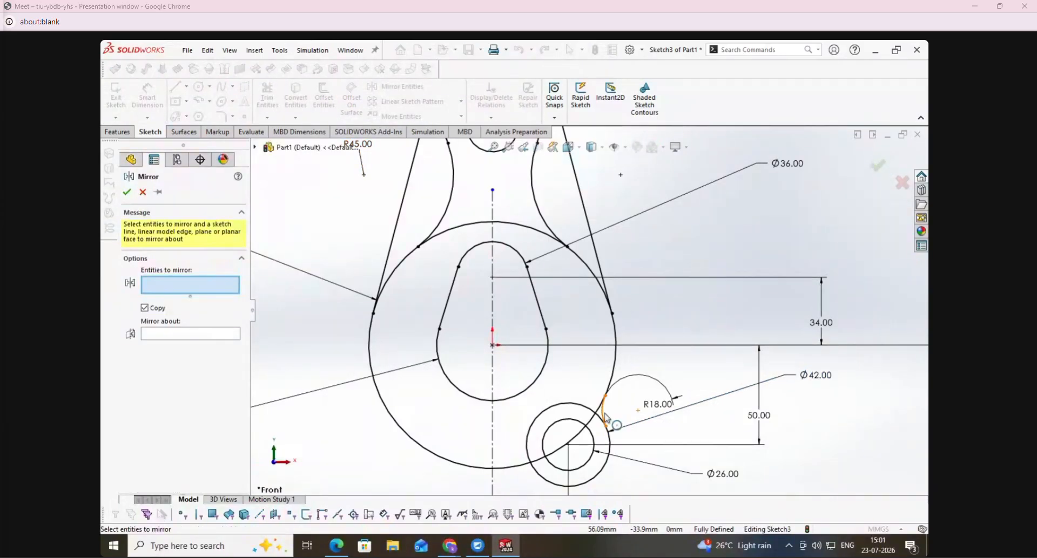
{"action": "left_click", "coordinate": [603, 420]}
{"action": "left_click", "coordinate": [605, 427]}
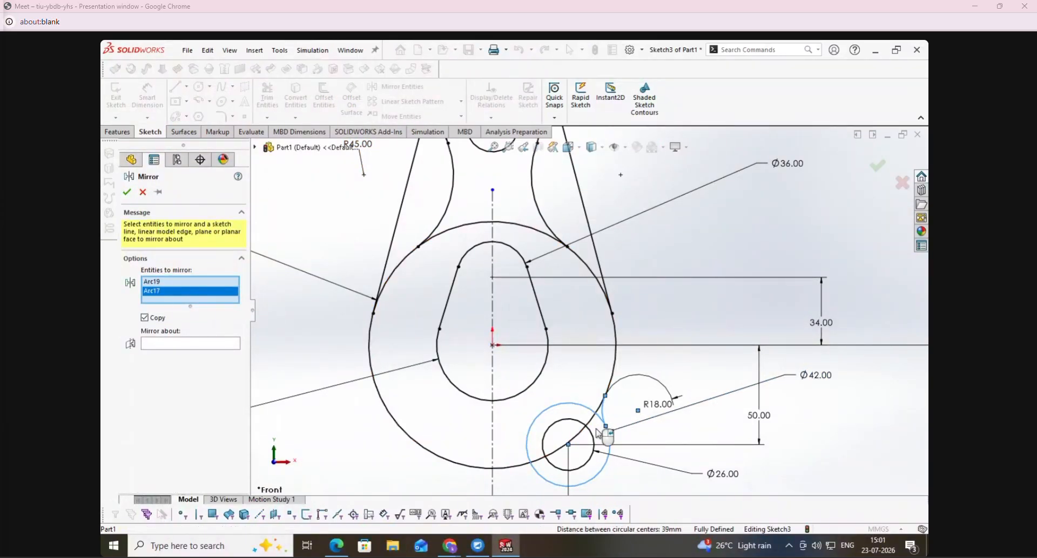
{"action": "left_click", "coordinate": [593, 443]}
{"action": "left_click", "coordinate": [175, 354]}
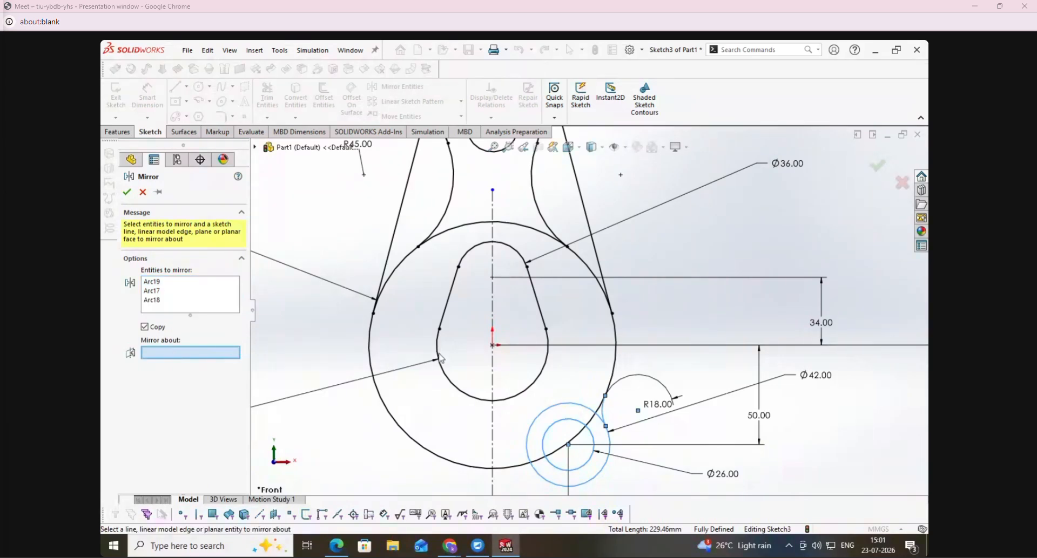
{"action": "left_click", "coordinate": [493, 328]}
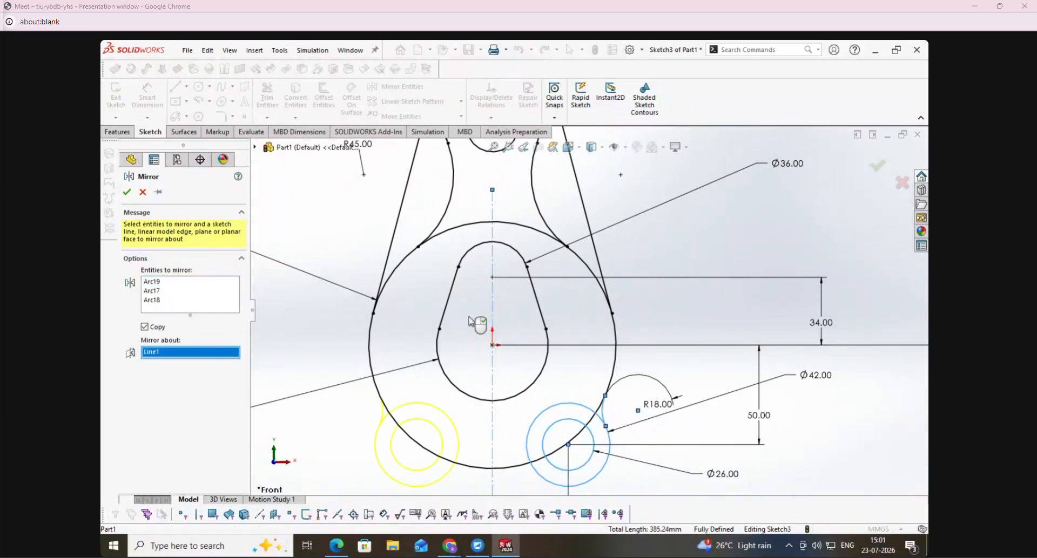
{"action": "left_click", "coordinate": [127, 193]}
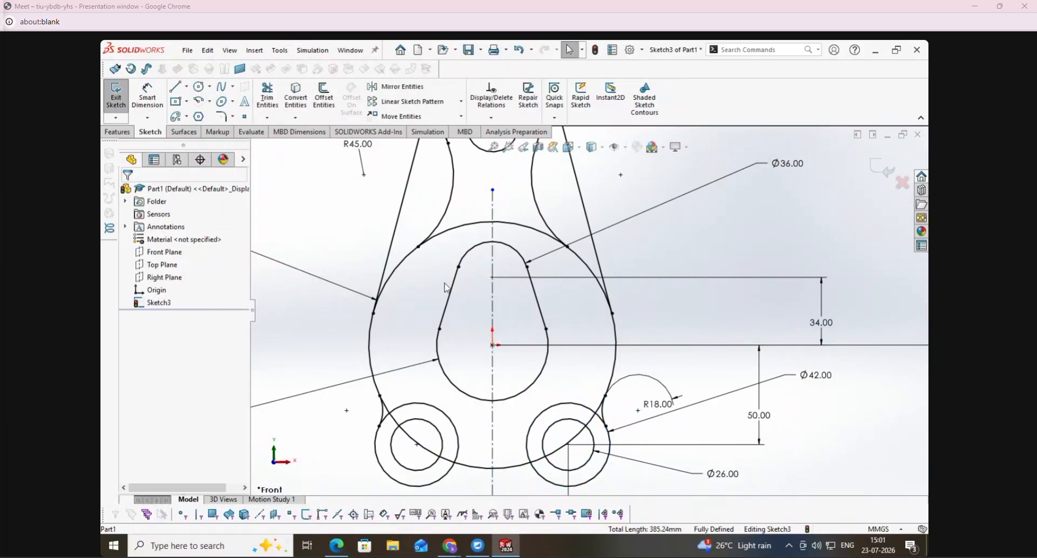
- Trim away the 124 mm circle's lower arc across and between the two bosses and its upper arc between the R45 blends
{"action": "left_click", "coordinate": [267, 100]}
{"action": "left_click", "coordinate": [394, 419]}
{"action": "left_click", "coordinate": [447, 463]}
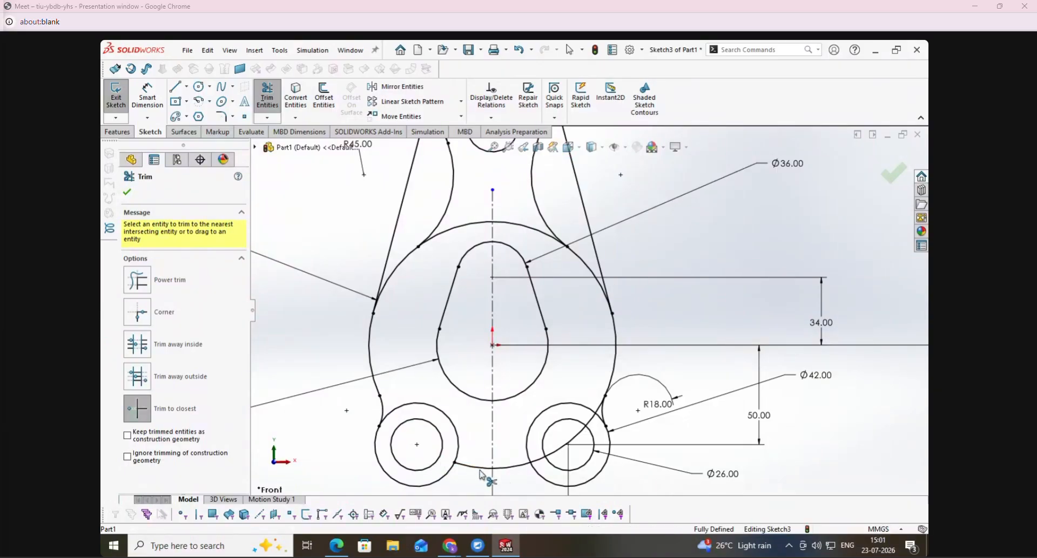
{"action": "left_click", "coordinate": [516, 466]}
{"action": "left_click", "coordinate": [542, 462]}
{"action": "left_click", "coordinate": [556, 453]}
{"action": "left_click", "coordinate": [591, 420]}
{"action": "left_click", "coordinate": [597, 413]}
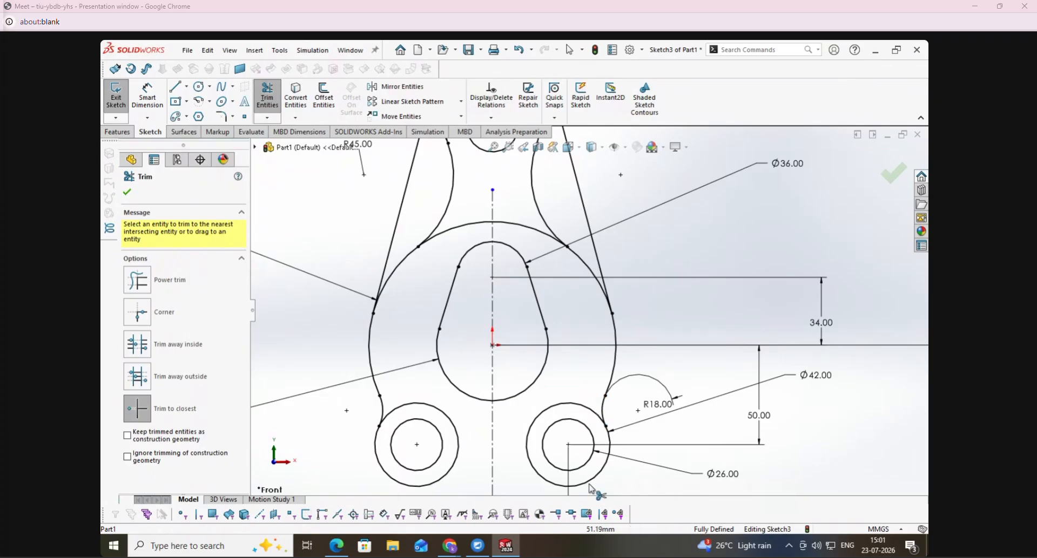
{"action": "left_click", "coordinate": [456, 229]}
{"action": "left_click", "coordinate": [526, 230]}
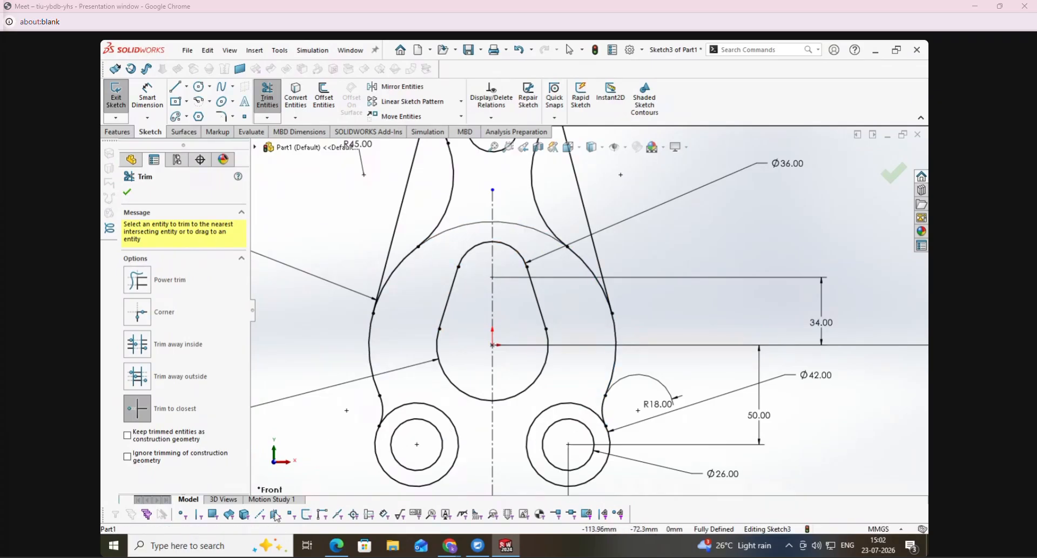
- Sketch a perimeter circle about 17 mm in radius tangent to both lower bosses' outer circles and trim its lower portion
{"action": "left_click", "coordinate": [349, 551]}
{"action": "left_click", "coordinate": [348, 548]}
{"action": "left_click", "coordinate": [199, 86]}
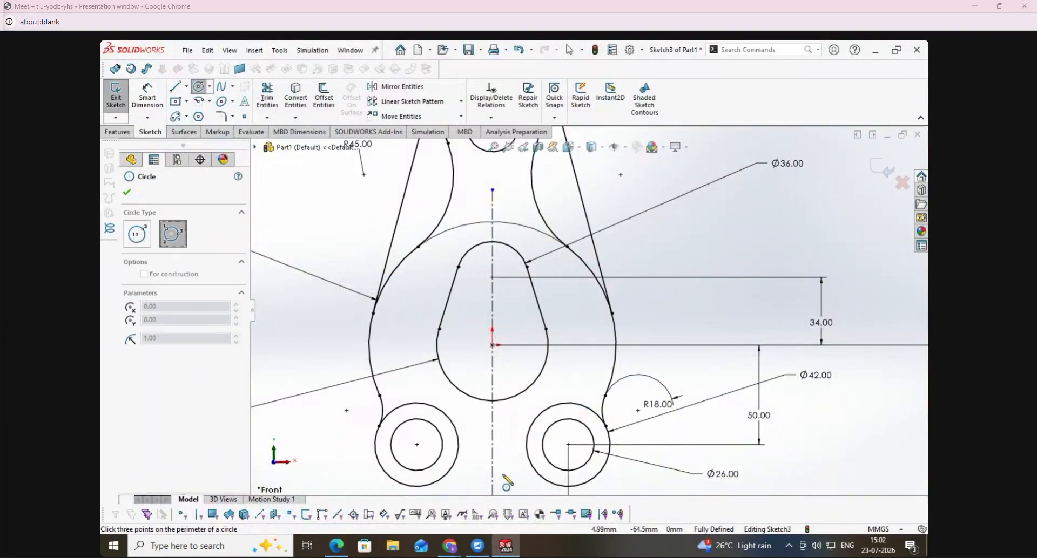
{"action": "left_click", "coordinate": [459, 446]}
{"action": "left_click", "coordinate": [526, 456]}
{"action": "left_click", "coordinate": [522, 485]}
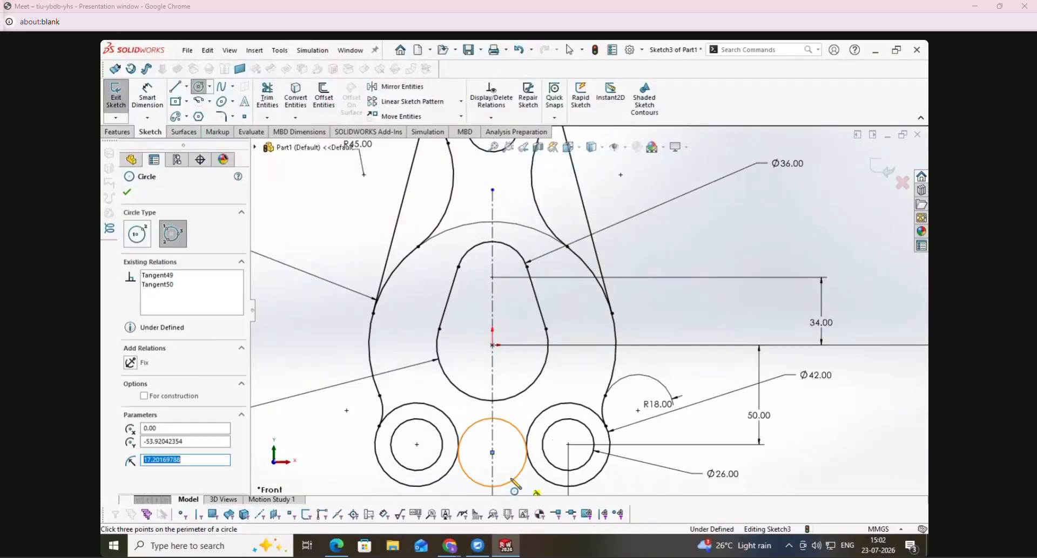
{"action": "left_click", "coordinate": [267, 96]}
{"action": "left_click", "coordinate": [478, 484]}
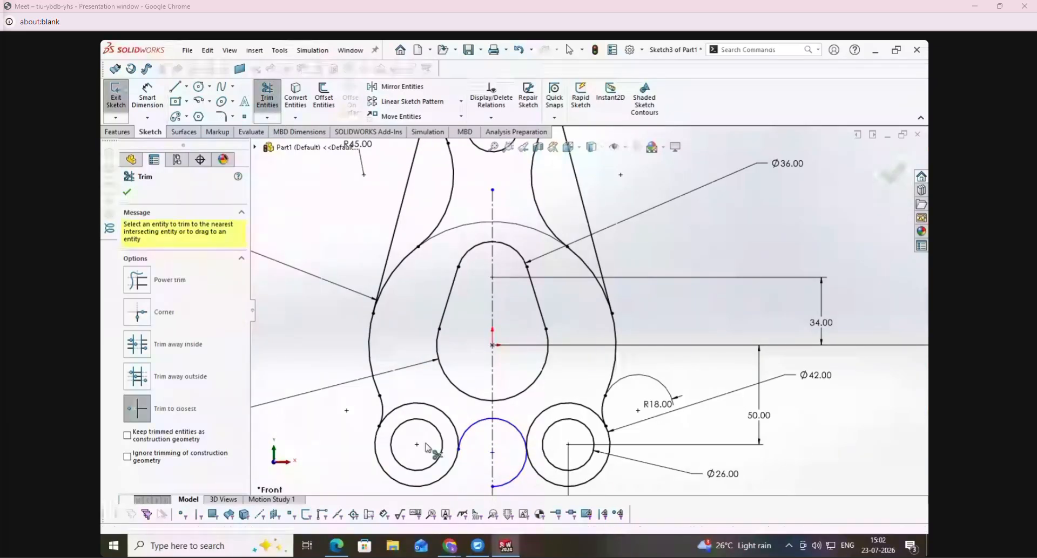
- Dimension the arc between the two lower bosses with a radius of 20 mm
{"action": "left_click", "coordinate": [147, 97]}
{"action": "left_click", "coordinate": [470, 427]}
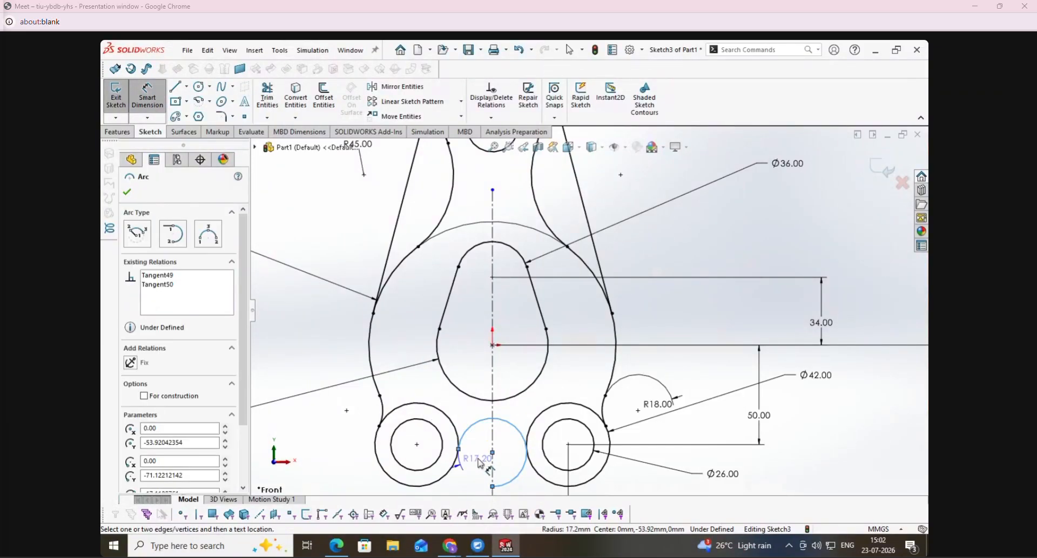
{"action": "left_click", "coordinate": [478, 463]}
{"action": "type", "text": "20"}
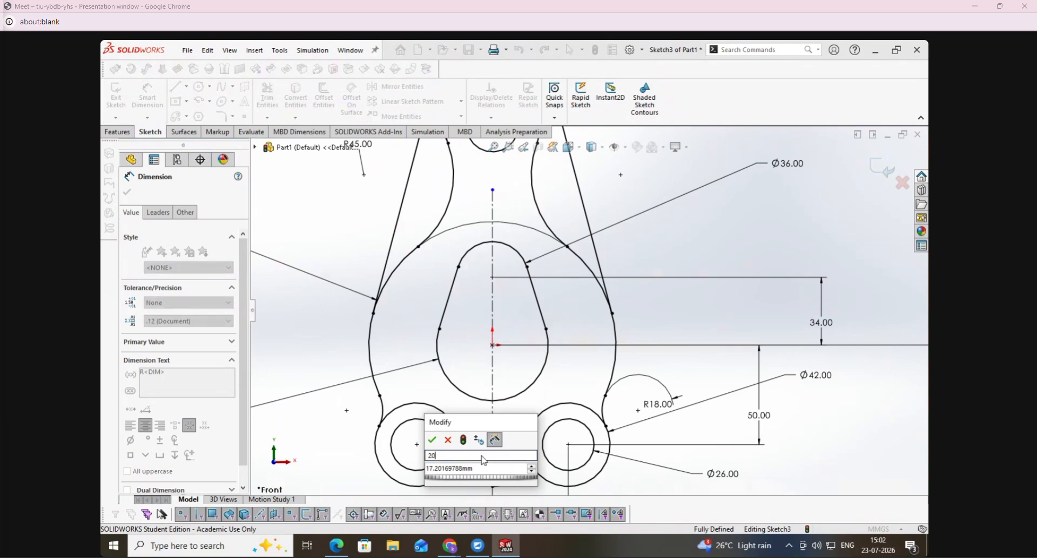
{"action": "key", "text": "Tab"}
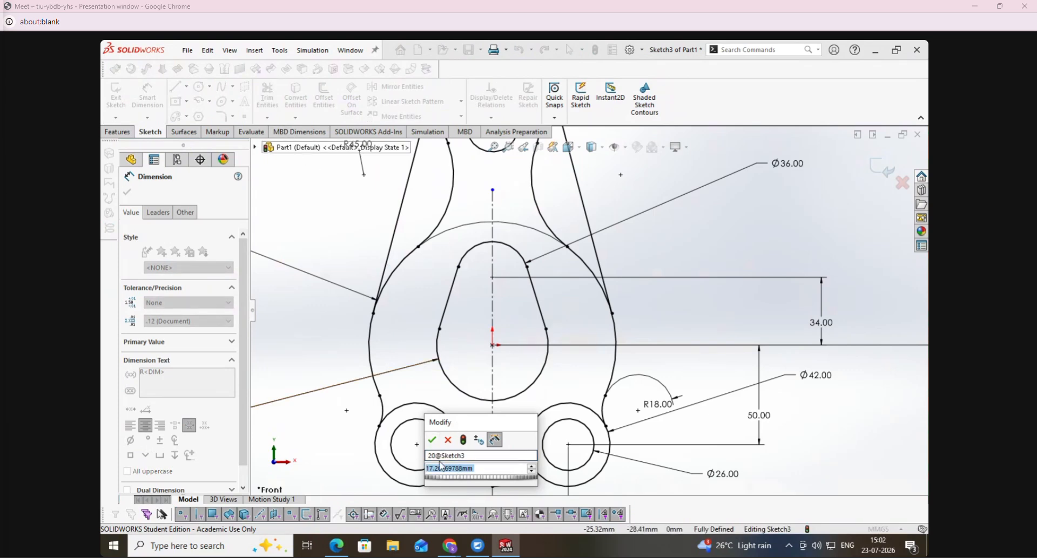
{"action": "type", "text": "20"}
{"action": "key", "text": "Return"}
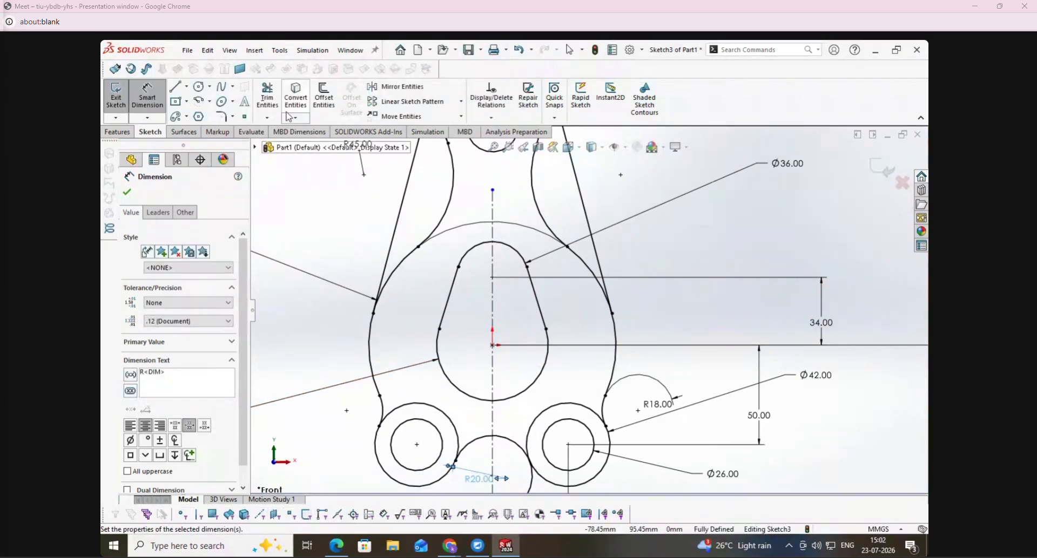
- Trim the inner upper arcs of both lower bosses' outer circles and exit the sketch
{"action": "left_click", "coordinate": [267, 98]}
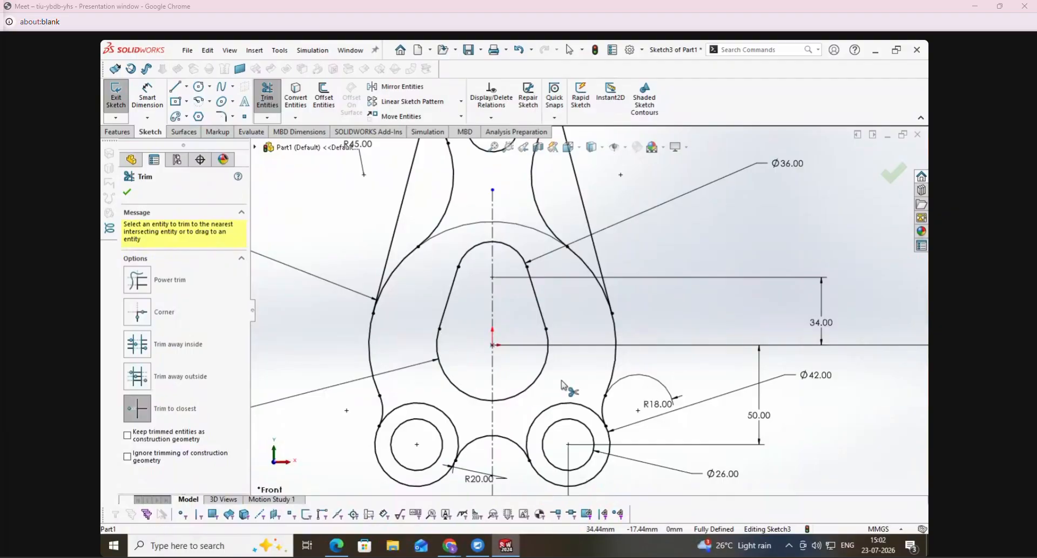
{"action": "left_click", "coordinate": [568, 402]}
{"action": "left_click", "coordinate": [457, 430]}
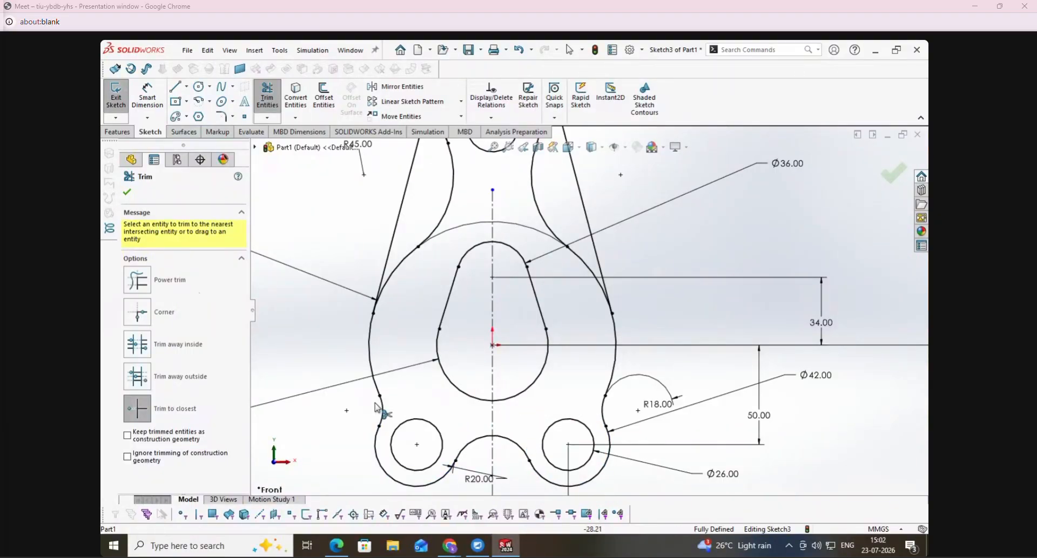
{"action": "left_click", "coordinate": [116, 107]}
- Compare the whole finished sketch with the Support drawing in the PDF
{"action": "scroll", "coordinate": [644, 360], "scroll_direction": "up", "scroll_amount": 2}
{"action": "scroll", "coordinate": [540, 402], "scroll_direction": "up", "scroll_amount": 1}
{"action": "left_click", "coordinate": [334, 546]}
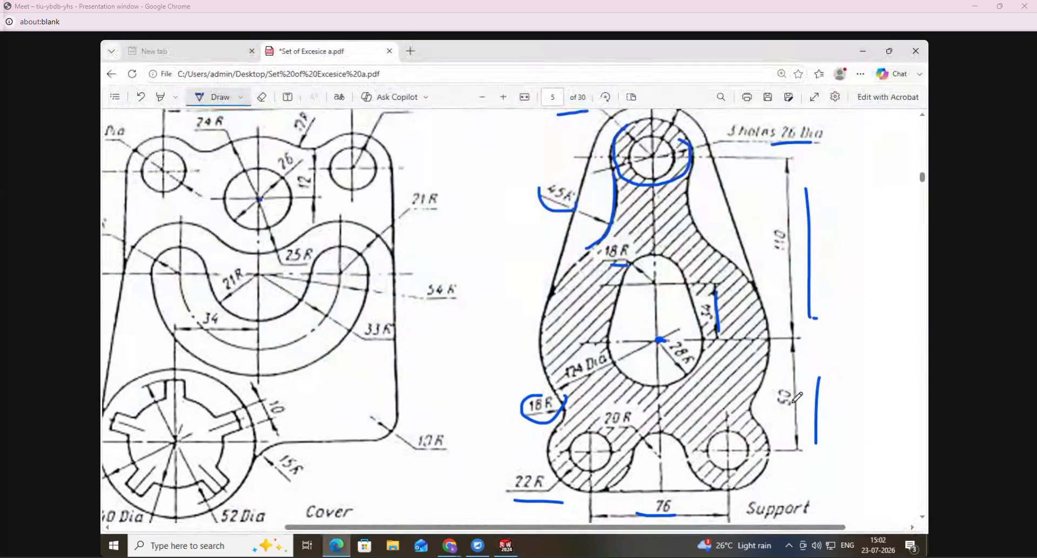
{"action": "key", "text": "alt+Tab"}
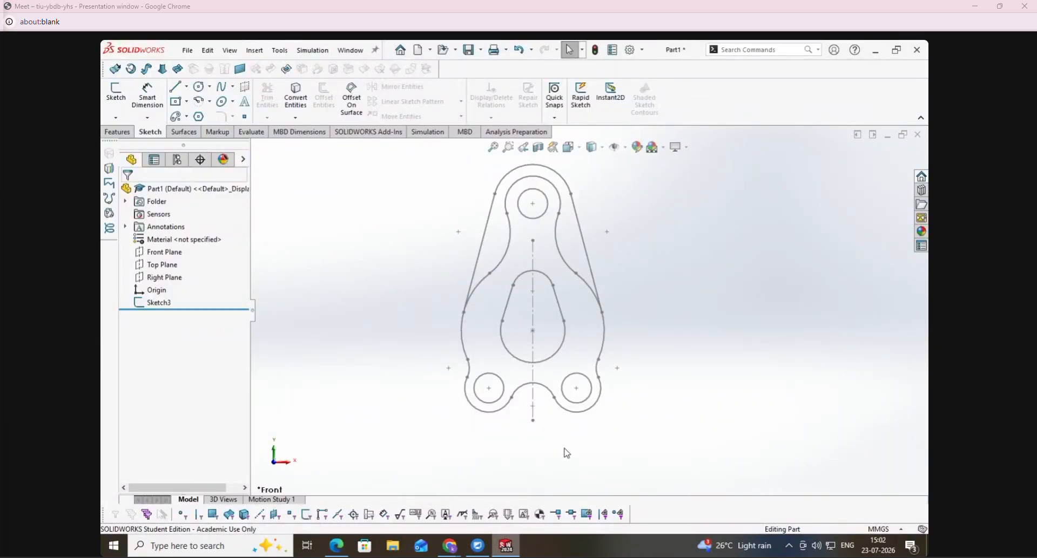
- Close SolidWorks without saving the part and switch to the exercise PDF in Edge
{"action": "left_click", "coordinate": [919, 53]}
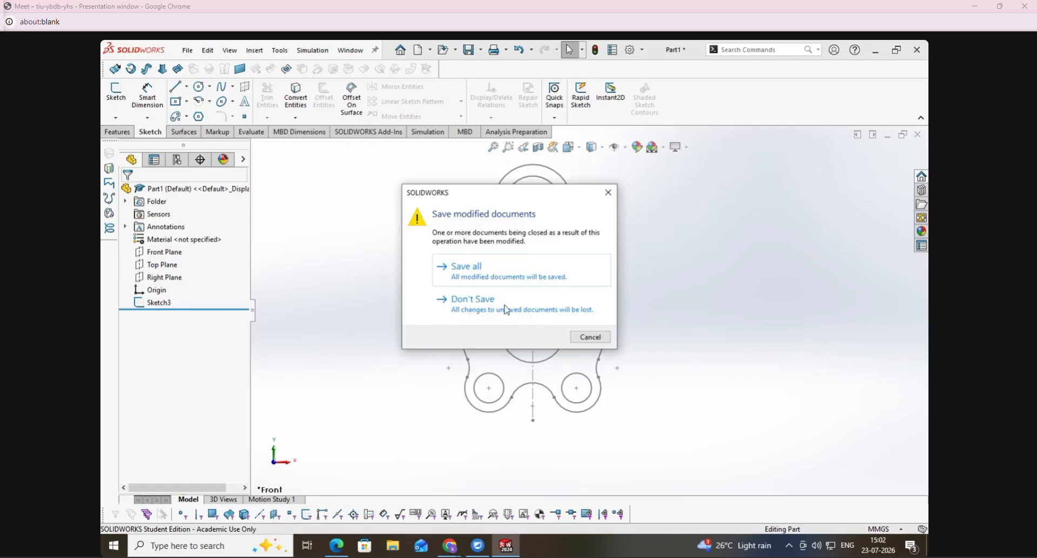
{"action": "left_click", "coordinate": [498, 301]}
{"action": "left_click", "coordinate": [342, 549]}
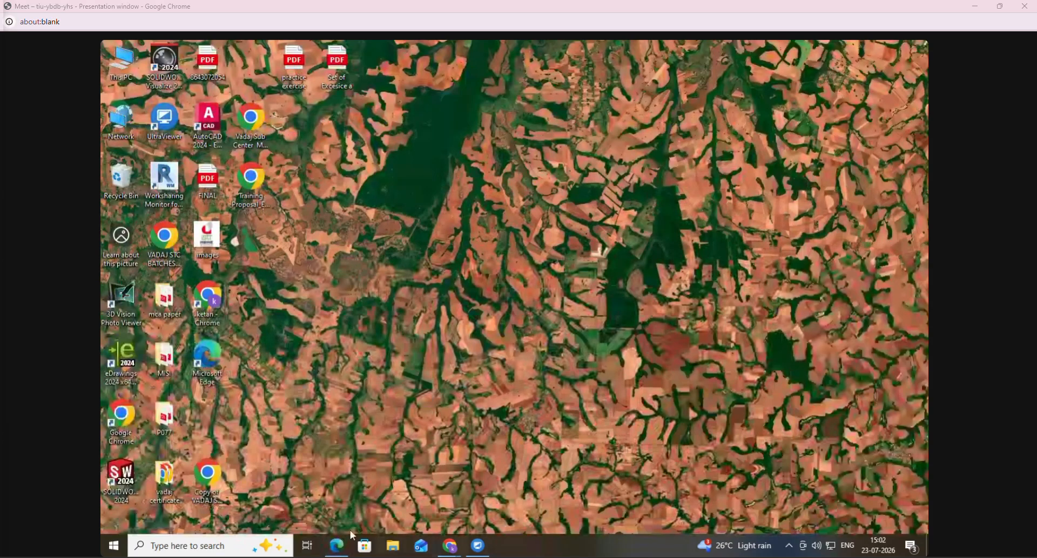
{"action": "left_click", "coordinate": [344, 550]}
- Handwrite a heading, a dividing line and "Mon 2:10" in pen between the Cover and Support drawings
{"action": "mouse_move", "coordinate": [447, 177]}
{"action": "left_mouse_down"}
{"action": "mouse_move", "coordinate": [472, 181]}
{"action": "mouse_move", "coordinate": [491, 229]}
{"action": "left_mouse_up"}
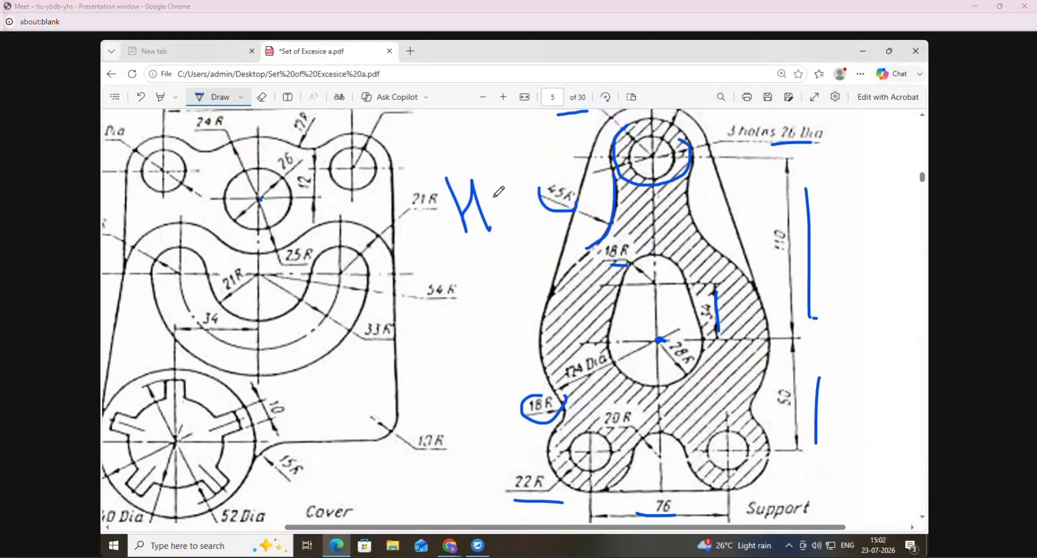
{"action": "mouse_move", "coordinate": [505, 173]}
{"action": "left_mouse_down"}
{"action": "mouse_move", "coordinate": [540, 210]}
{"action": "mouse_move", "coordinate": [540, 189]}
{"action": "left_mouse_up"}
{"action": "left_click_drag", "start_coordinate": [411, 290], "coordinate": [582, 242]}
{"action": "left_click_drag", "start_coordinate": [462, 332], "coordinate": [488, 324]}
{"action": "left_click_drag", "start_coordinate": [492, 298], "coordinate": [495, 314]}
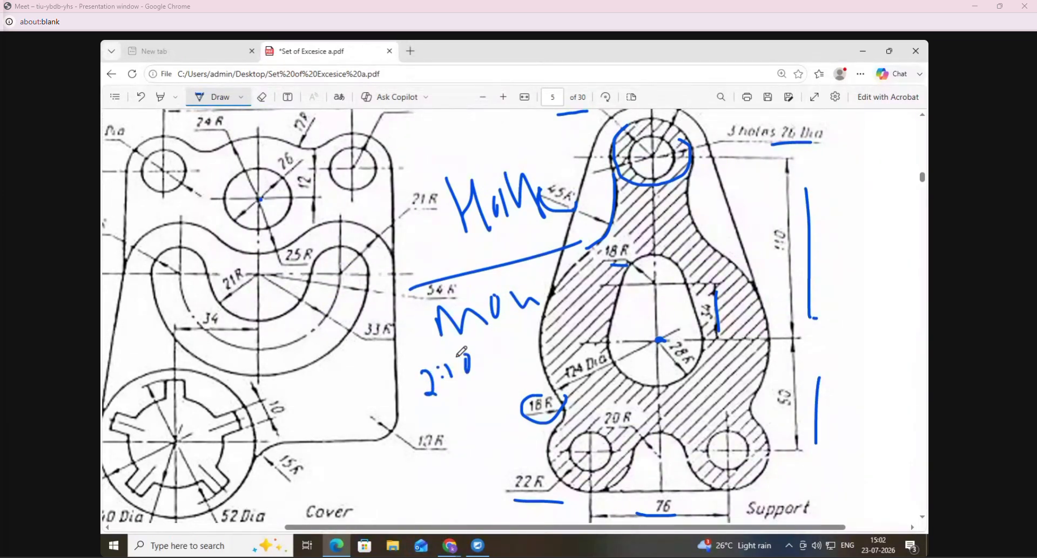
- Handwrite "Sat 11:10" in pen on the Cover drawing and box the time
{"action": "mouse_move", "coordinate": [355, 366]}
{"action": "left_mouse_down"}
{"action": "mouse_move", "coordinate": [357, 384]}
{"action": "mouse_move", "coordinate": [369, 365]}
{"action": "left_mouse_up"}
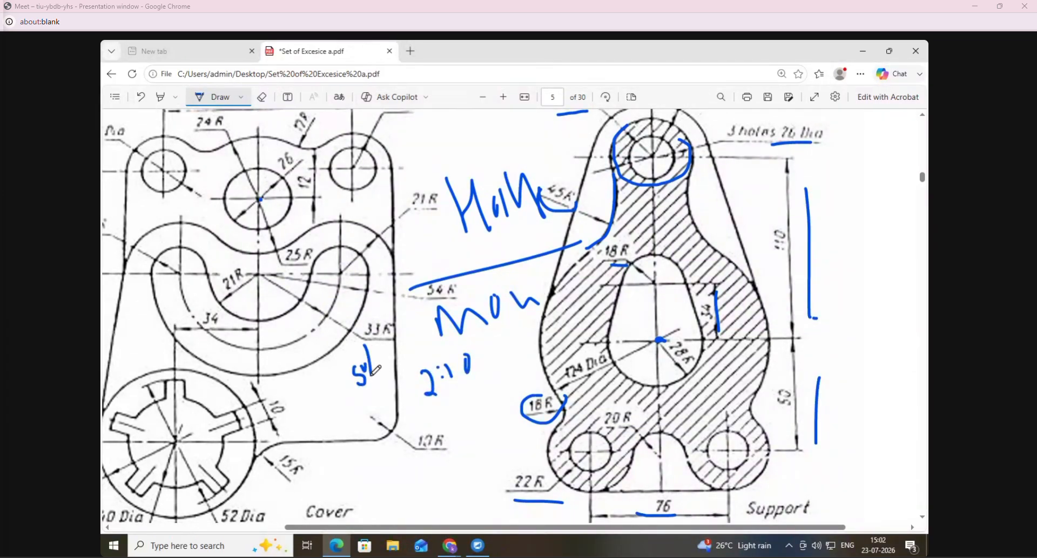
{"action": "left_click_drag", "start_coordinate": [324, 402], "coordinate": [320, 422]}
{"action": "mouse_move", "coordinate": [344, 398]}
{"action": "left_mouse_down"}
{"action": "mouse_move", "coordinate": [346, 416]}
{"action": "mouse_move", "coordinate": [306, 421]}
{"action": "left_mouse_up"}
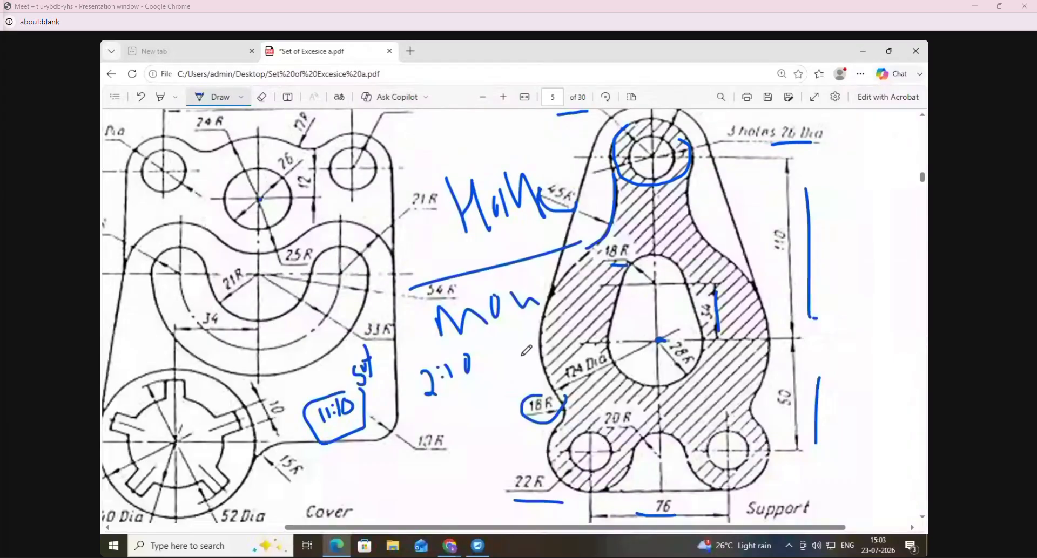
- Draw a zigzag pen line below the Support drawing on the PDF page and open the system calendar
{"action": "left_click", "coordinate": [484, 98]}
{"action": "left_click", "coordinate": [484, 97]}
{"action": "left_click_drag", "start_coordinate": [712, 324], "coordinate": [774, 328]}
{"action": "left_click", "coordinate": [995, 557]}
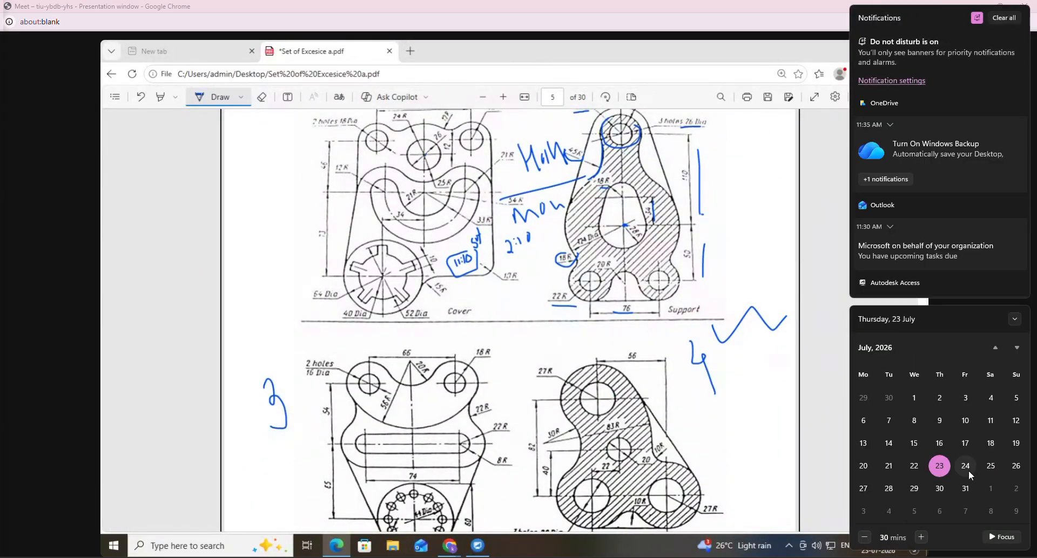